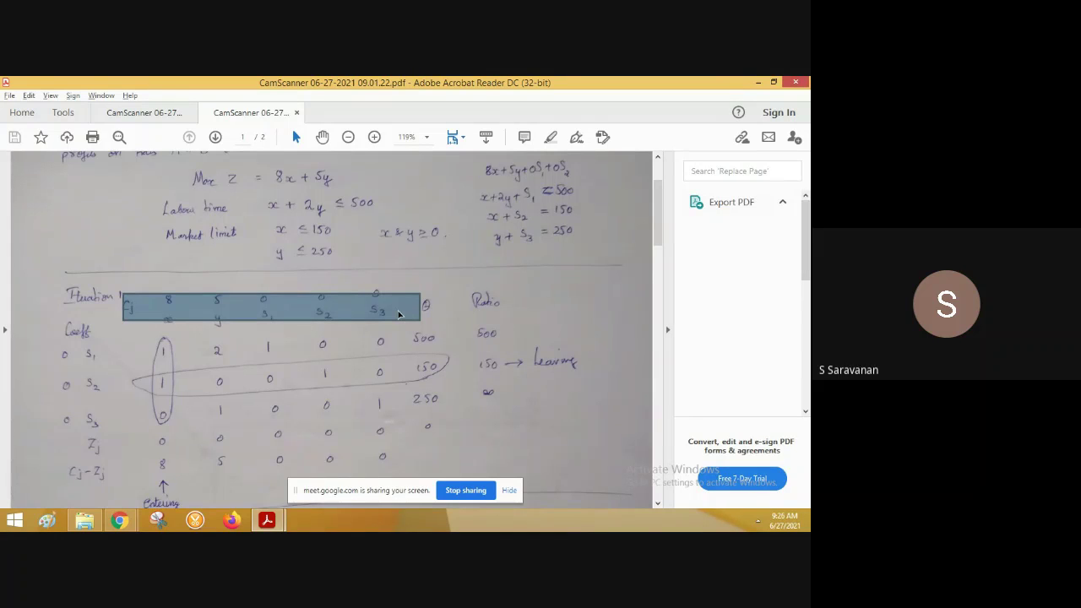
Find Microsoft Excel 2010 among the installed applications and launch it.
{"action": "left_click", "coordinate": [87, 521]}
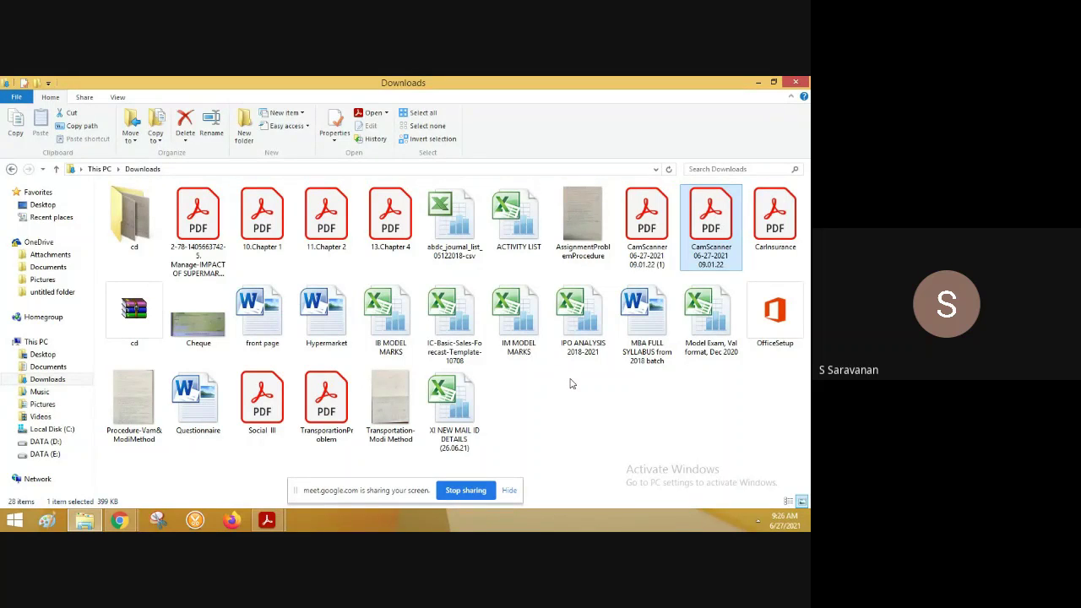
{"action": "mouse_move", "coordinate": [91, 523]}
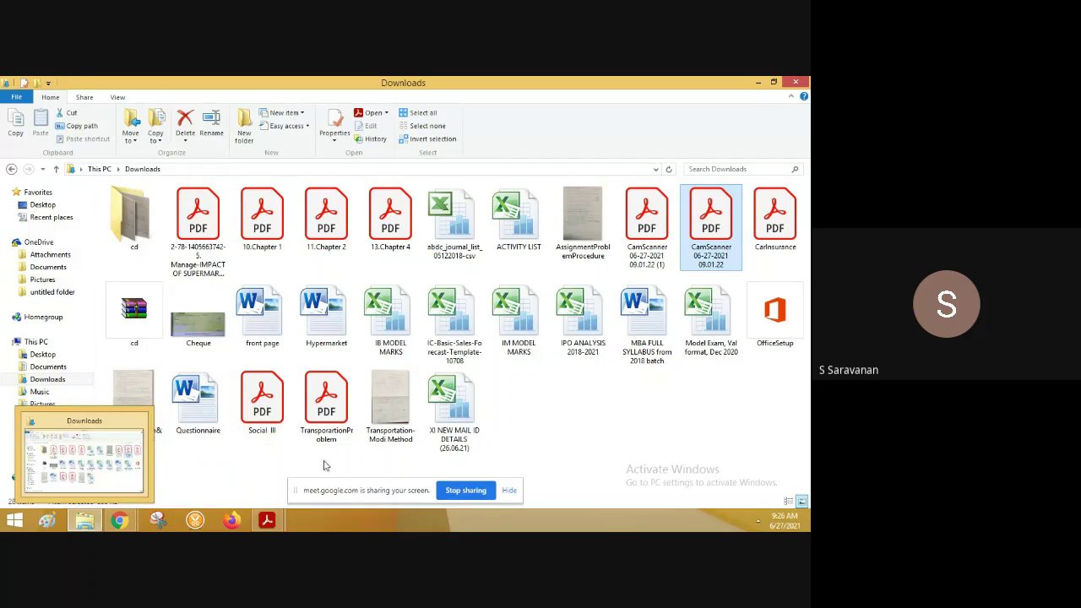
{"action": "left_click", "coordinate": [13, 525]}
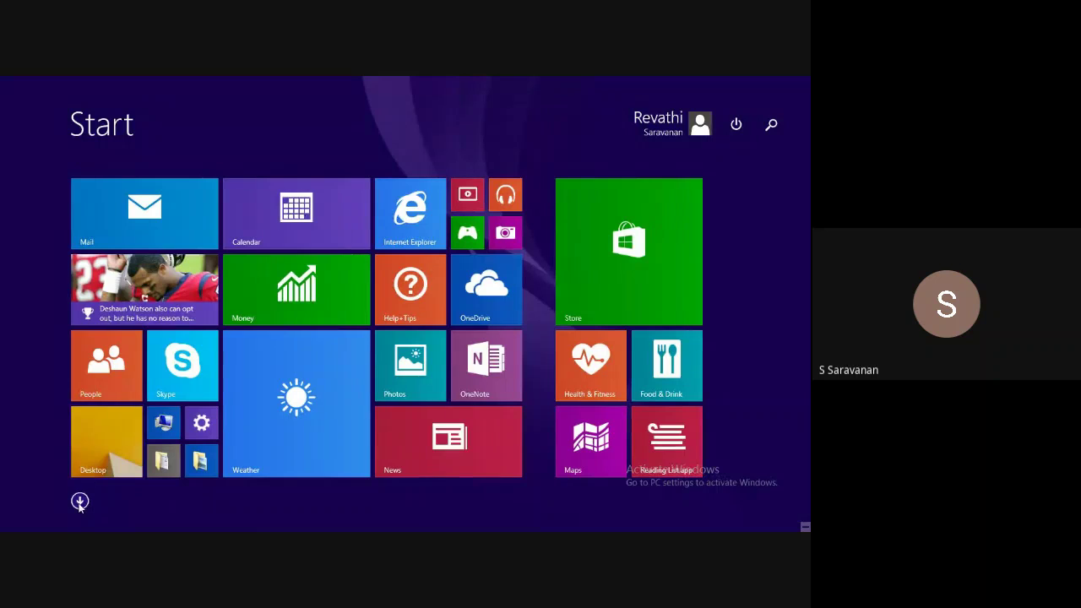
{"action": "left_click", "coordinate": [79, 502]}
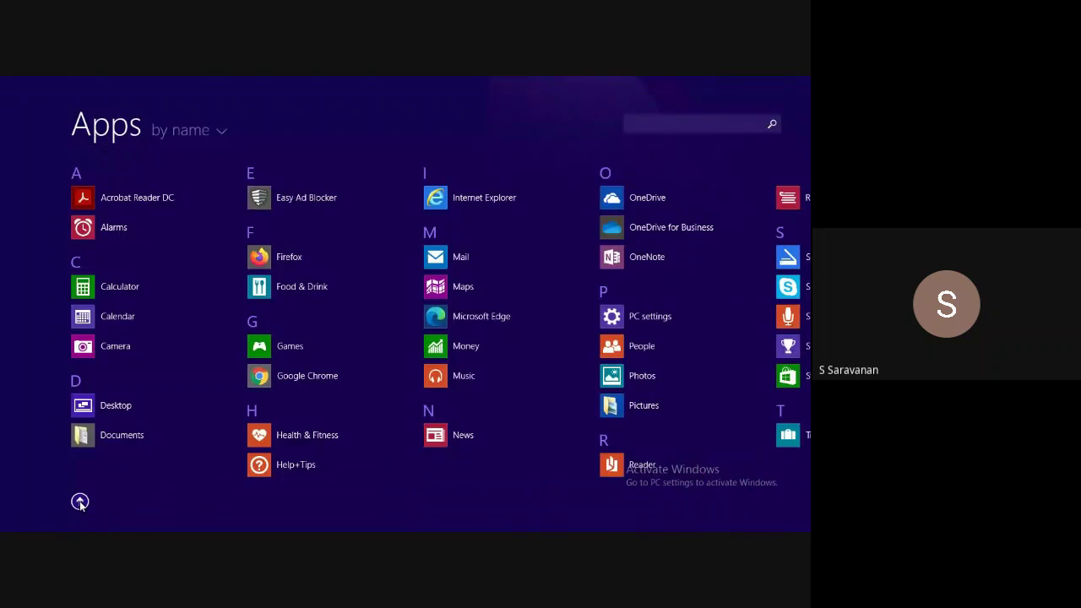
{"action": "key", "text": "Right"}
{"action": "key", "text": "Right"}
{"action": "key", "text": "Right"}
{"action": "key", "text": "Right"}
{"action": "key", "text": "Right"}
{"action": "key", "text": "Right"}
{"action": "key", "text": "Right"}
{"action": "key", "text": "Right"}
{"action": "key", "text": "Right"}
{"action": "key", "text": "Right"}
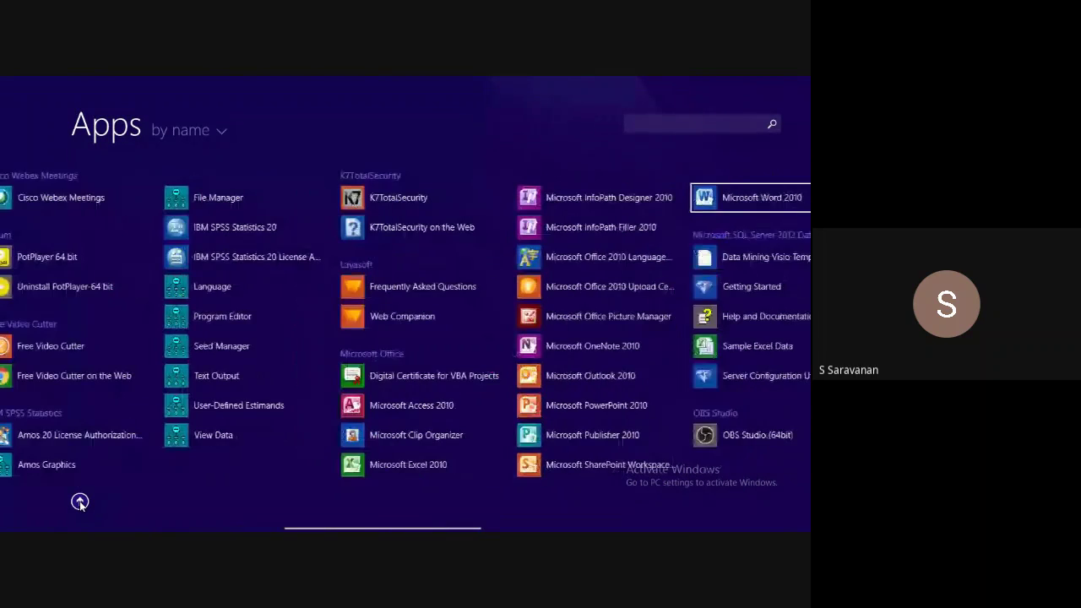
{"action": "key", "text": "Right"}
{"action": "key", "text": "Right"}
{"action": "key", "text": "Right"}
{"action": "key", "text": "Right"}
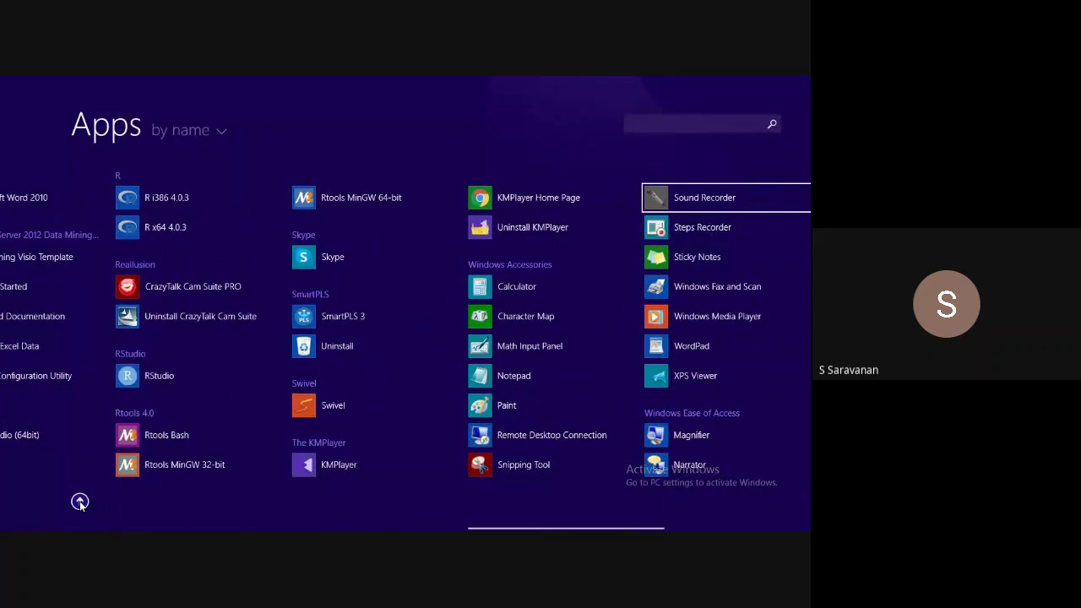
{"action": "key", "text": "Left"}
{"action": "key", "text": "Left"}
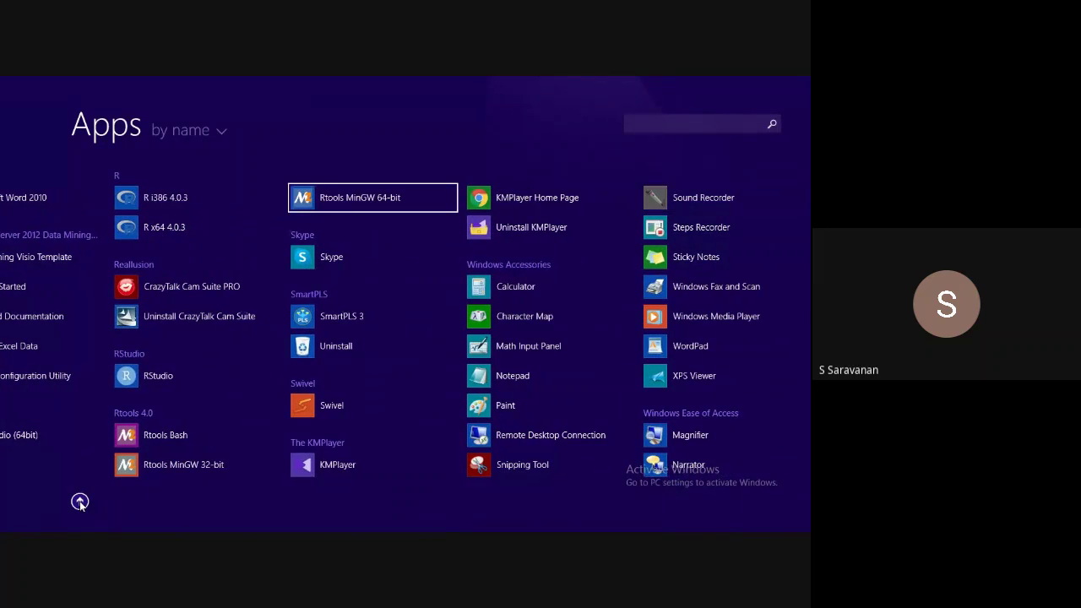
{"action": "key", "text": "Left"}
{"action": "key", "text": "Left"}
{"action": "key", "text": "Left"}
{"action": "key", "text": "Left"}
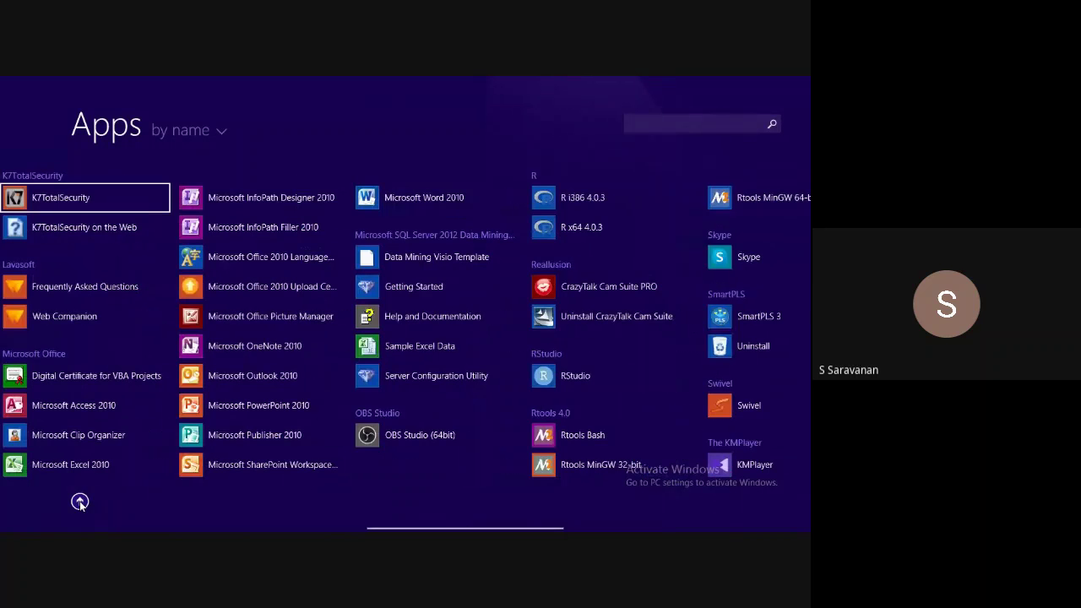
{"action": "key", "text": "Down"}
{"action": "key", "text": "Down"}
{"action": "key", "text": "Down"}
{"action": "key", "text": "Down"}
{"action": "key", "text": "Down"}
{"action": "key", "text": "Down"}
{"action": "key", "text": "Down"}
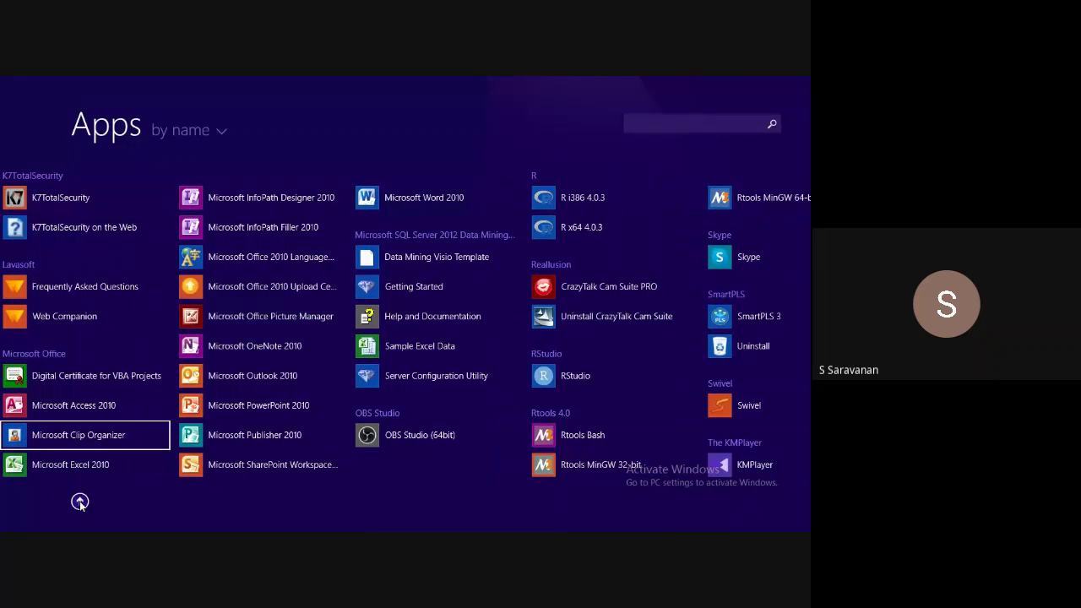
{"action": "key", "text": "super"}
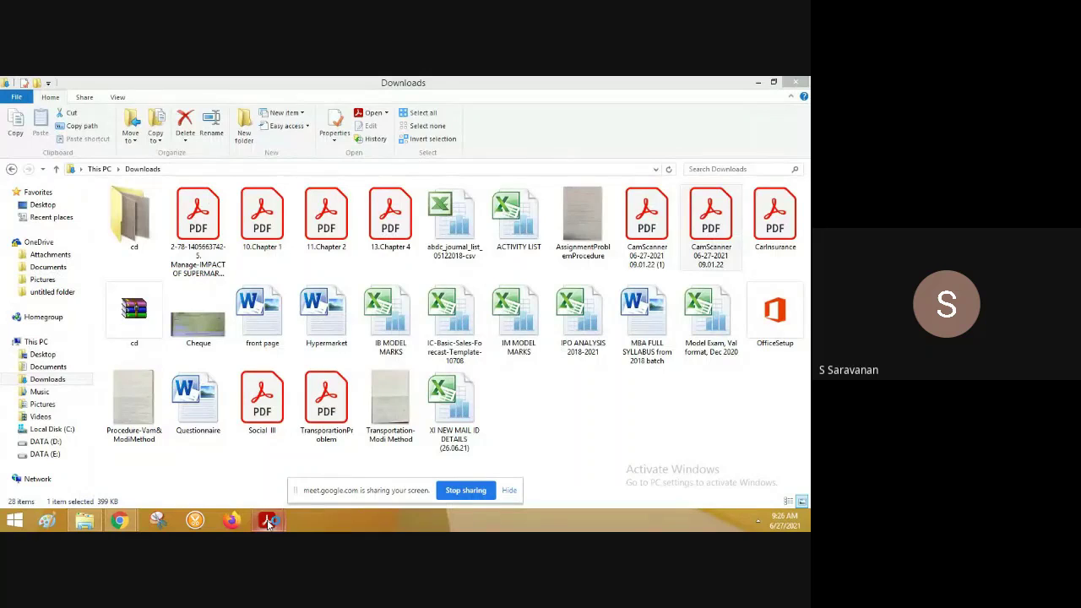
Switch to the newly opened Excel workbook and dismiss the Office activation wizard.
{"action": "mouse_move", "coordinate": [266, 519]}
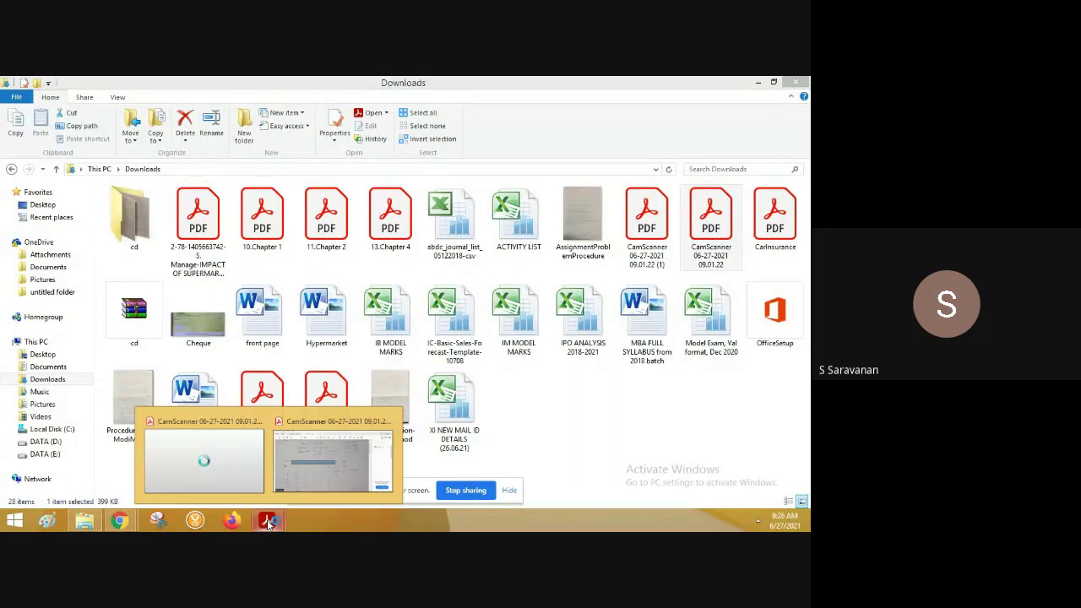
{"action": "left_click", "coordinate": [312, 478]}
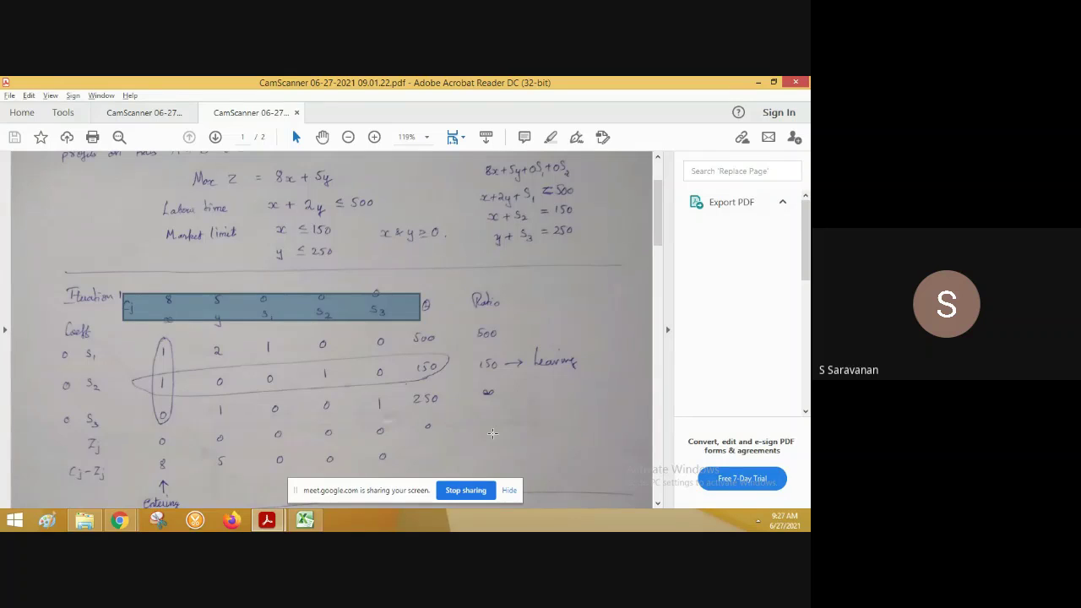
{"action": "left_click", "coordinate": [306, 521]}
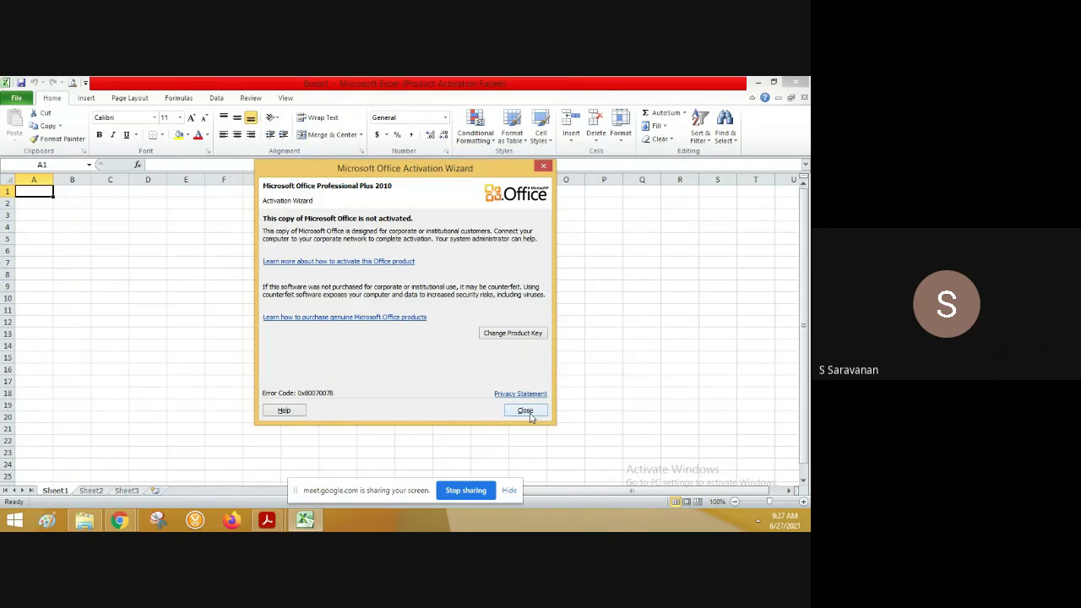
{"action": "left_click", "coordinate": [525, 411]}
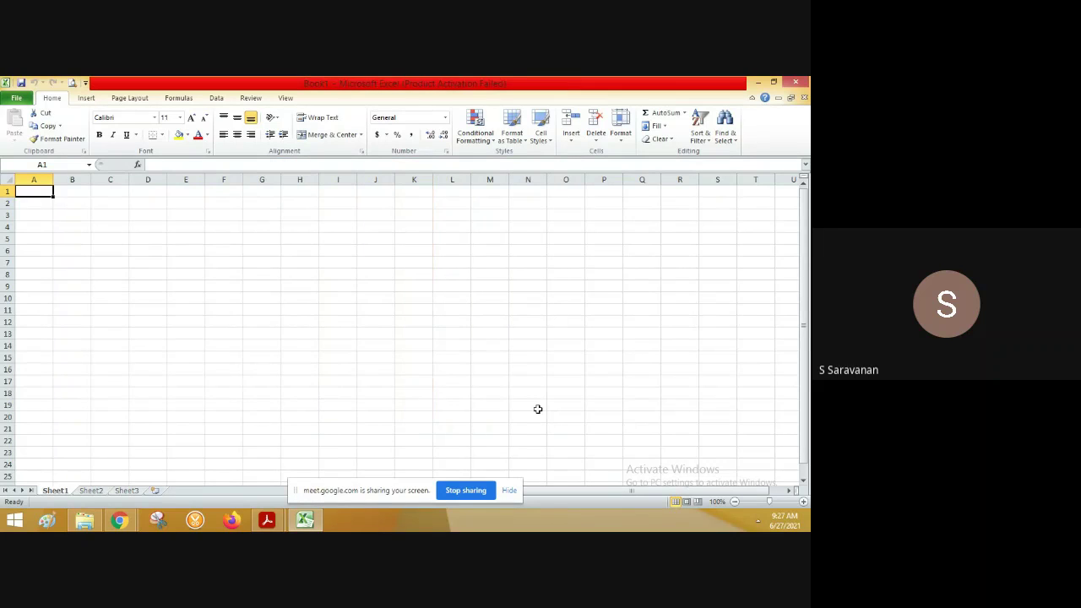
Switch to the CamScanner PDF in Acrobat Reader and copy the handwritten Iteration 1 simplex table, including its ratio column, as an image.
{"action": "left_click", "coordinate": [267, 520]}
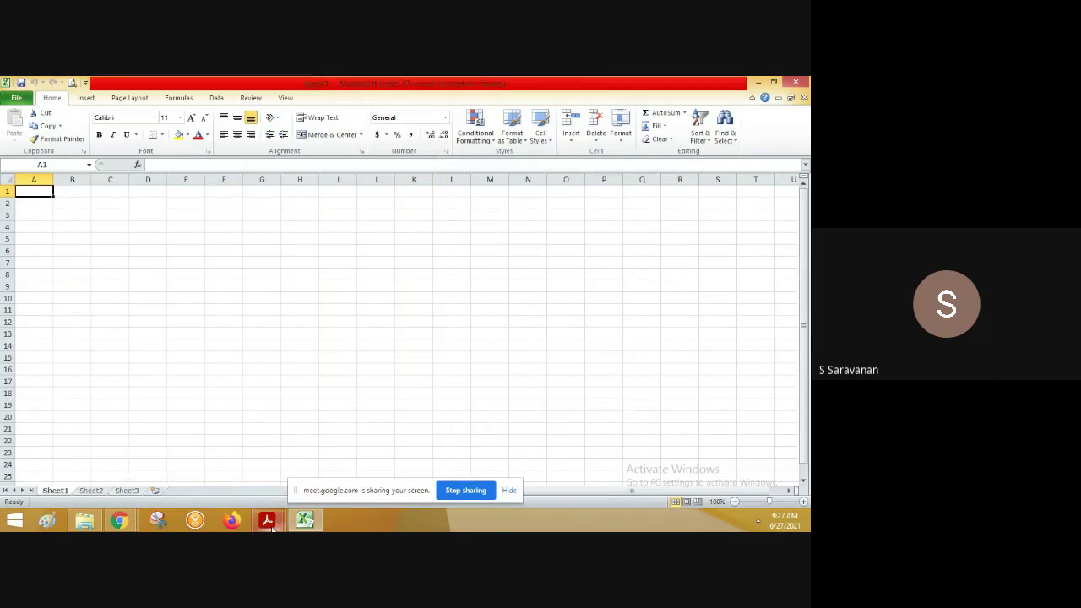
{"action": "left_click", "coordinate": [333, 461]}
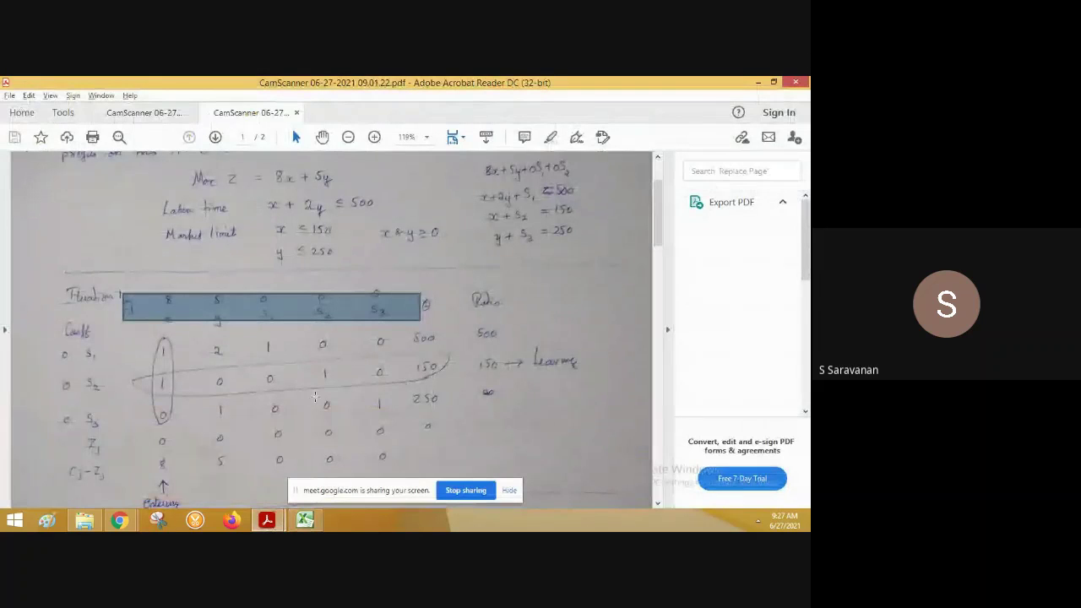
{"action": "left_click", "coordinate": [558, 441]}
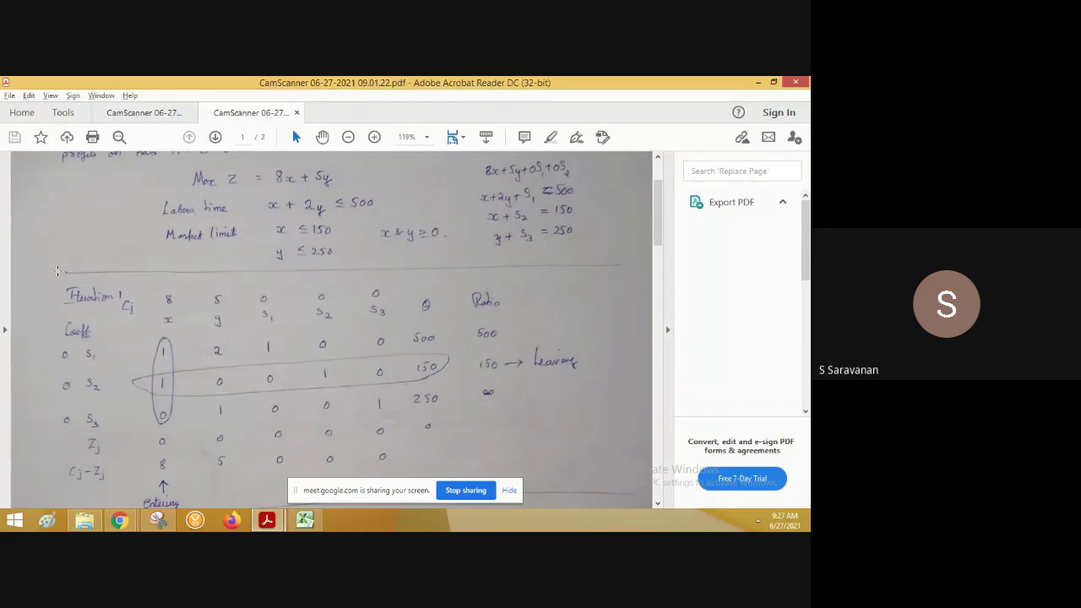
{"action": "left_click_drag", "start_coordinate": [53, 270], "coordinate": [590, 506]}
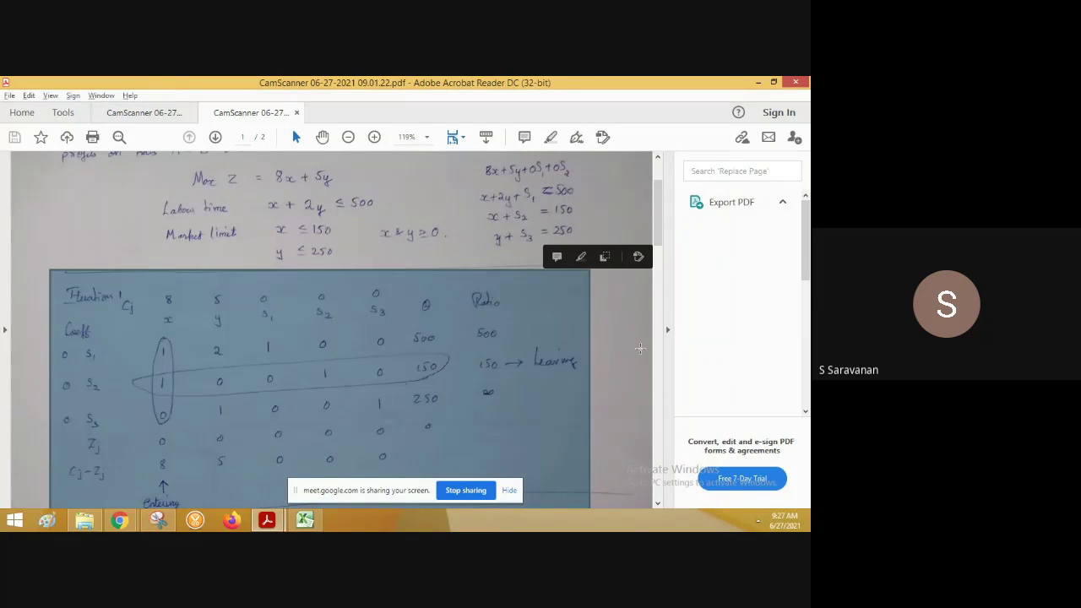
{"action": "right_click", "coordinate": [467, 426]}
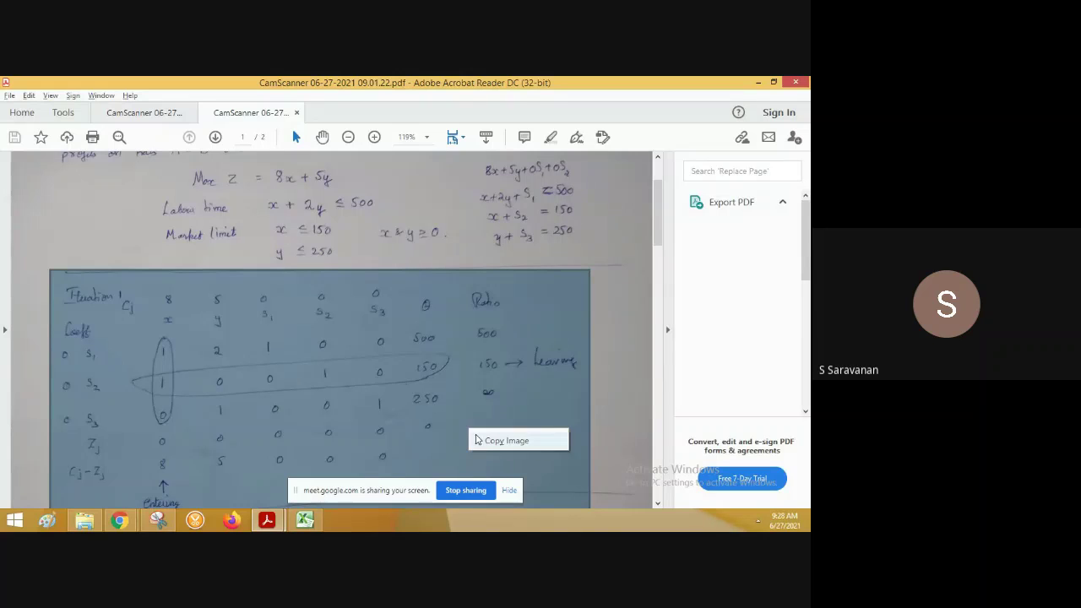
{"action": "left_click", "coordinate": [482, 443]}
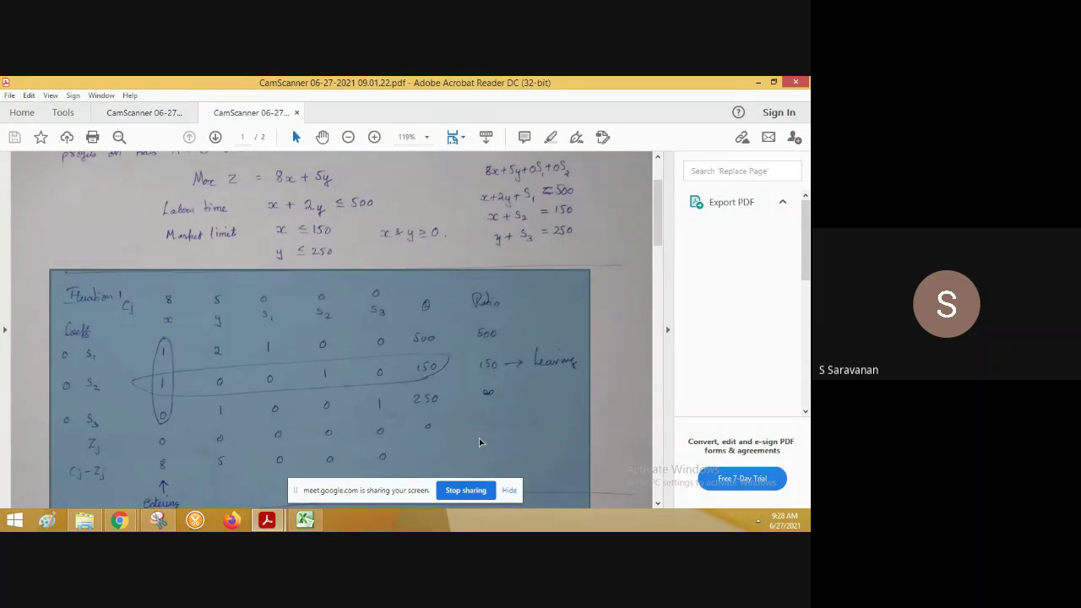
Paste the table image into the blank Excel sheet, scaled down slightly and placed with its upper-left corner near cell N5.
{"action": "key", "text": "alt+Tab"}
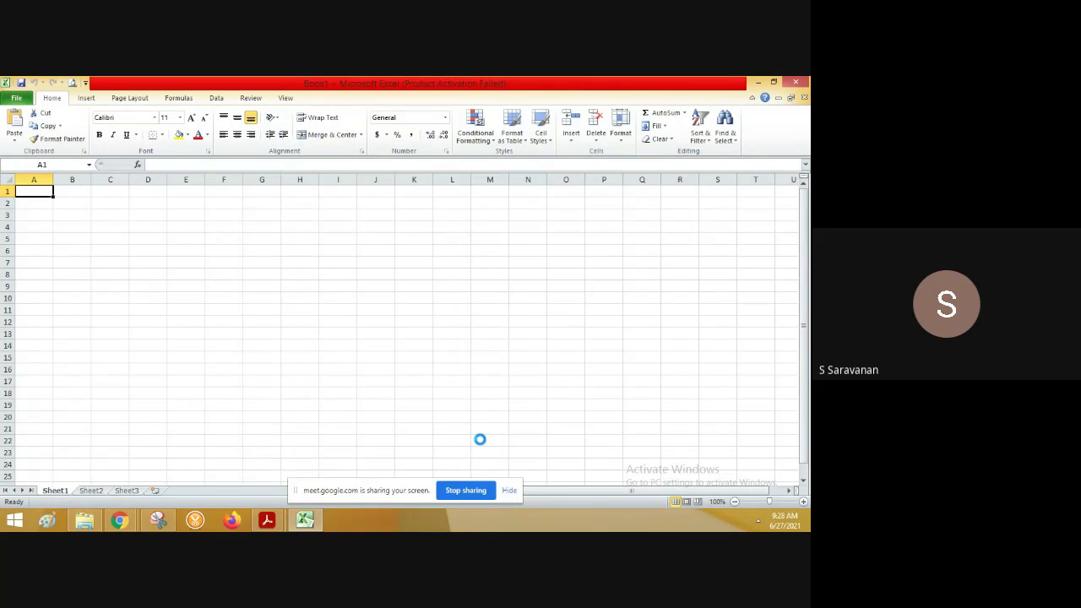
{"action": "key", "text": "ctrl+v"}
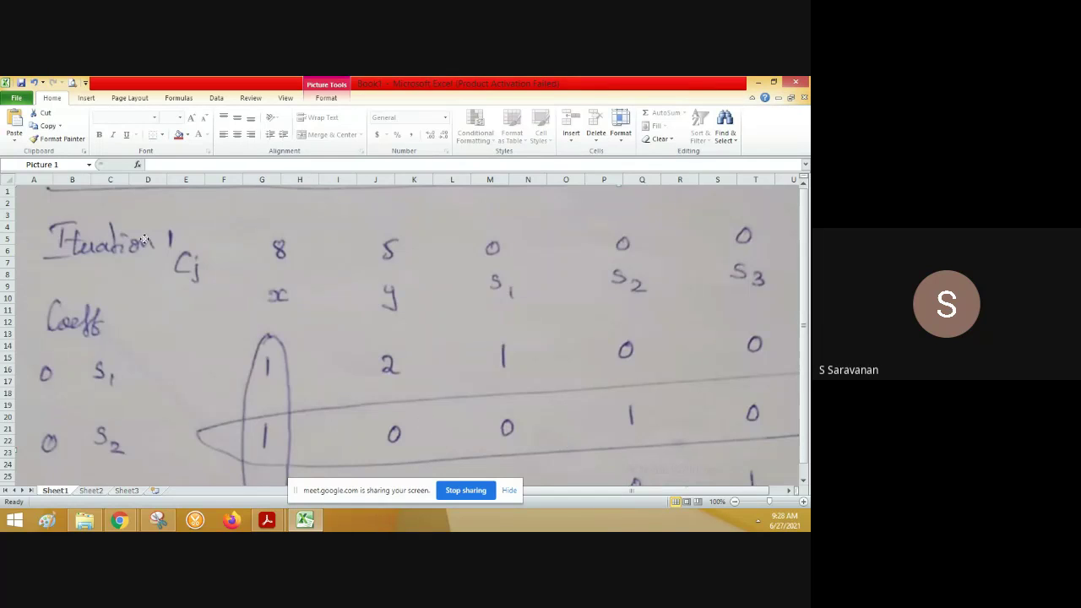
{"action": "key", "text": "Delete"}
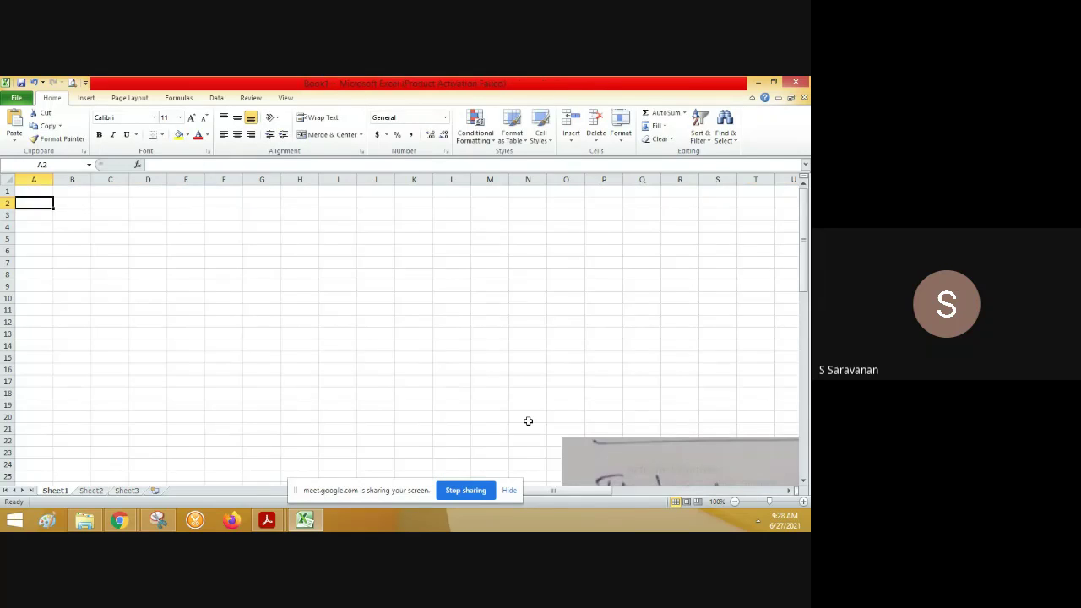
{"action": "left_click", "coordinate": [625, 385]}
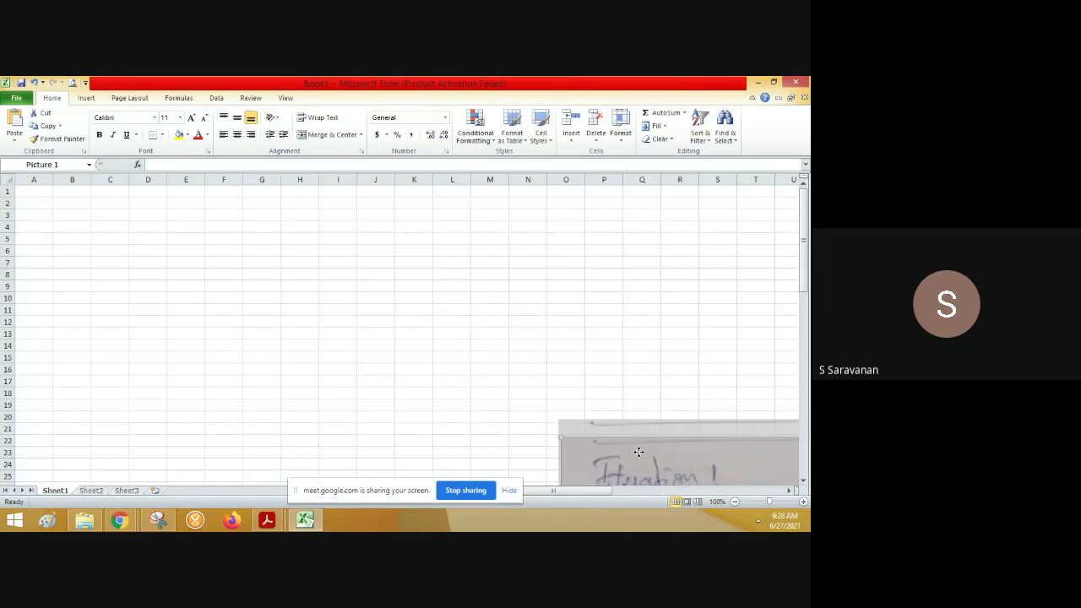
{"action": "left_click", "coordinate": [565, 445]}
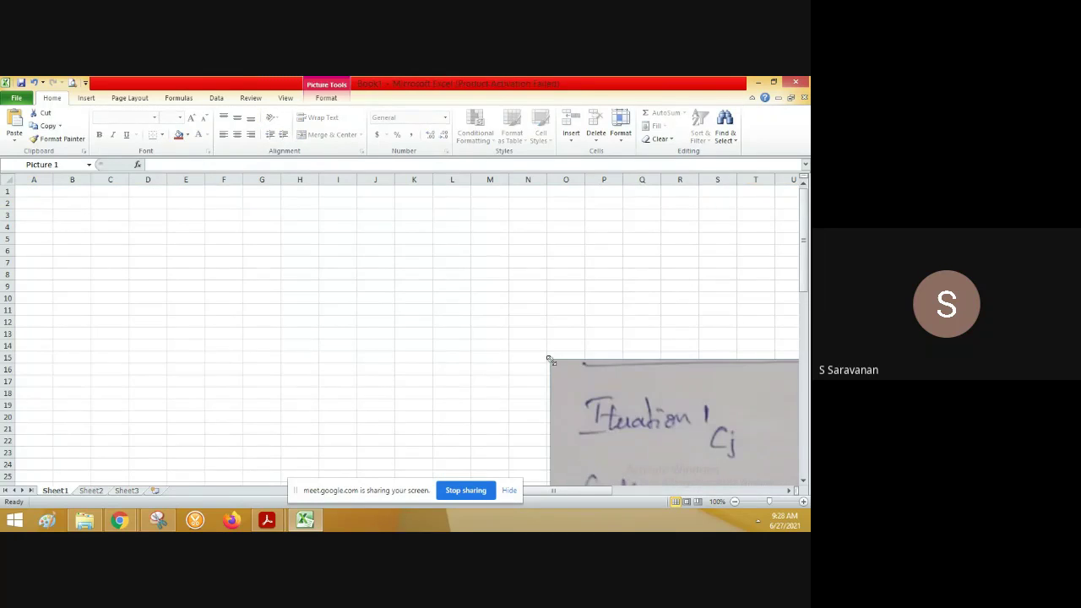
{"action": "left_click_drag", "start_coordinate": [549, 360], "coordinate": [674, 439]}
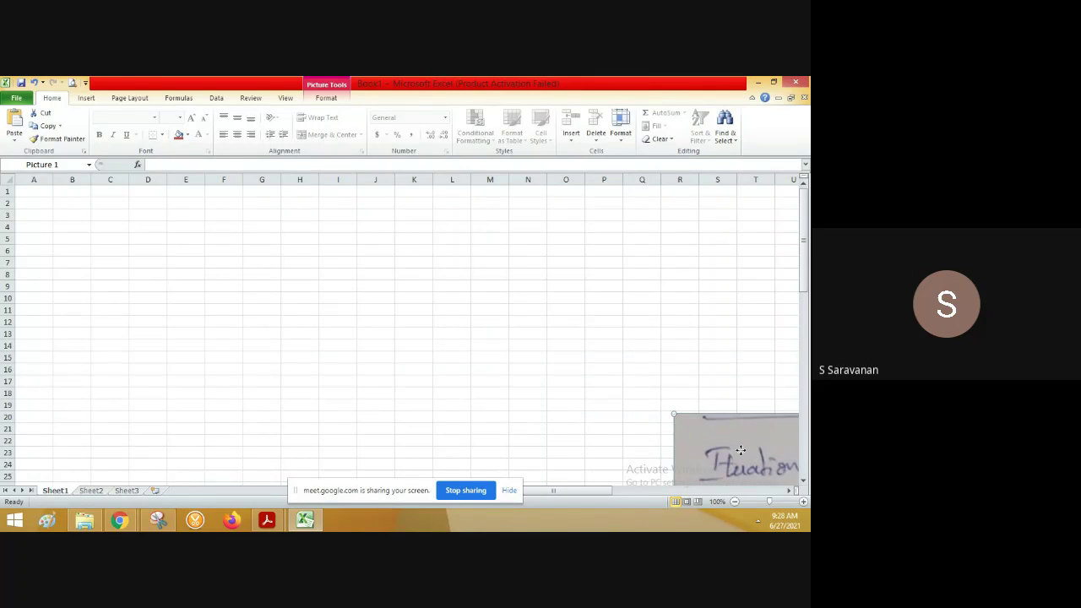
{"action": "left_click_drag", "start_coordinate": [597, 274], "coordinate": [597, 274]}
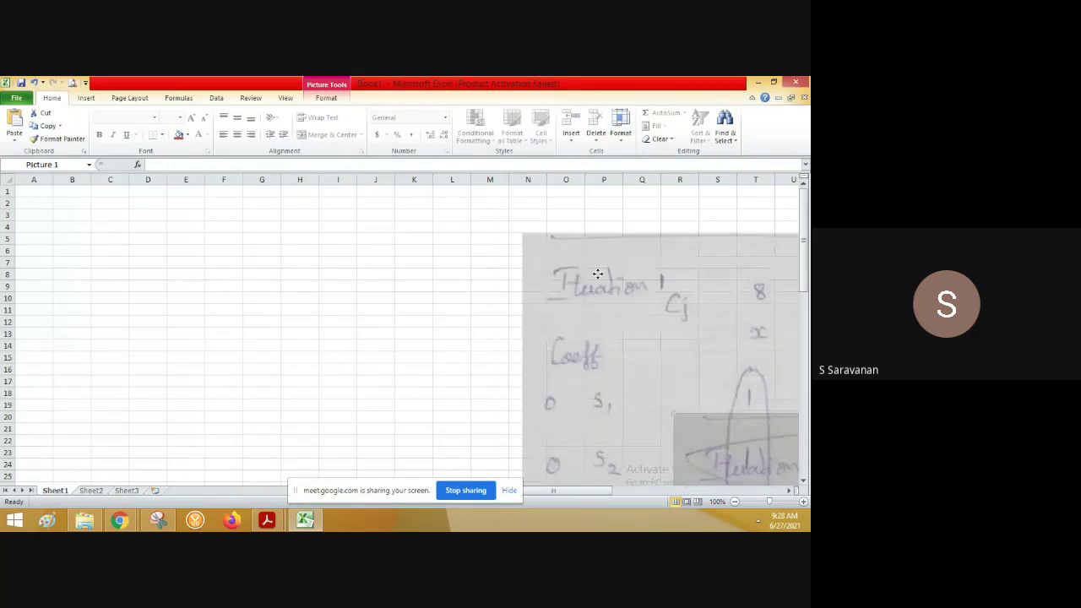
Enter the row label Cj in cell B2 of the blank sheet.
{"action": "left_click", "coordinate": [70, 200]}
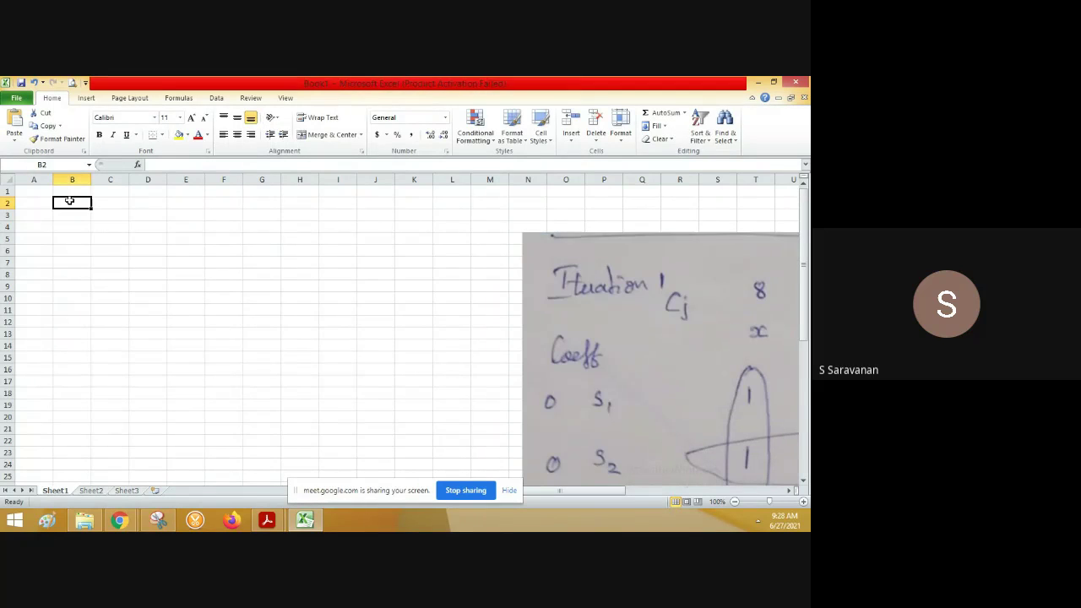
{"action": "type", "text": "c"}
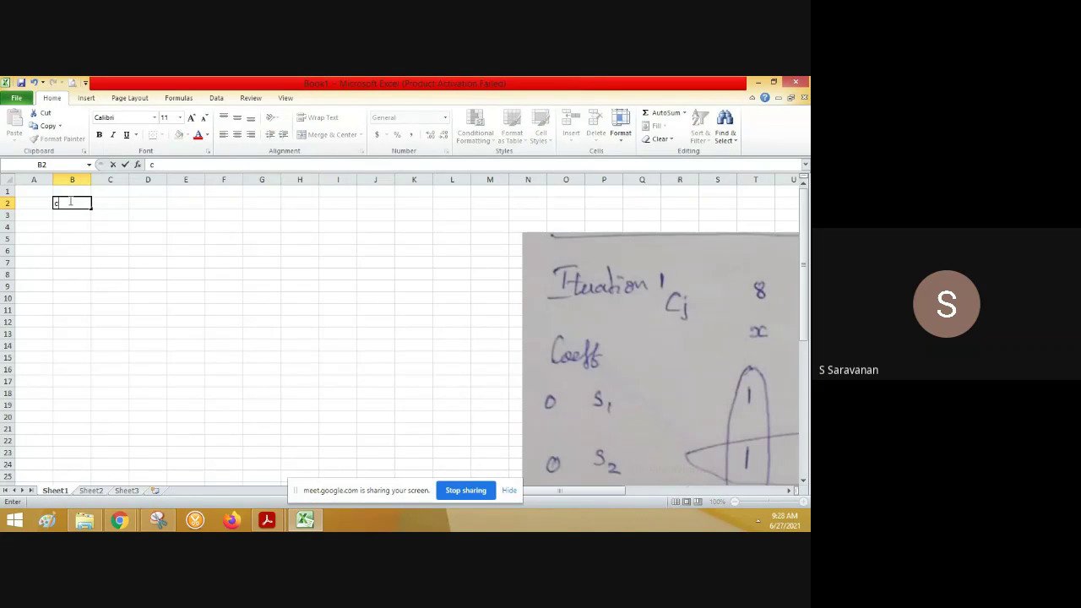
{"action": "key", "text": "BackSpace"}
{"action": "type", "text": "Cj"}
{"action": "key", "text": "Tab"}
{"action": "key", "text": "Tab"}
{"action": "key", "text": "Left"}
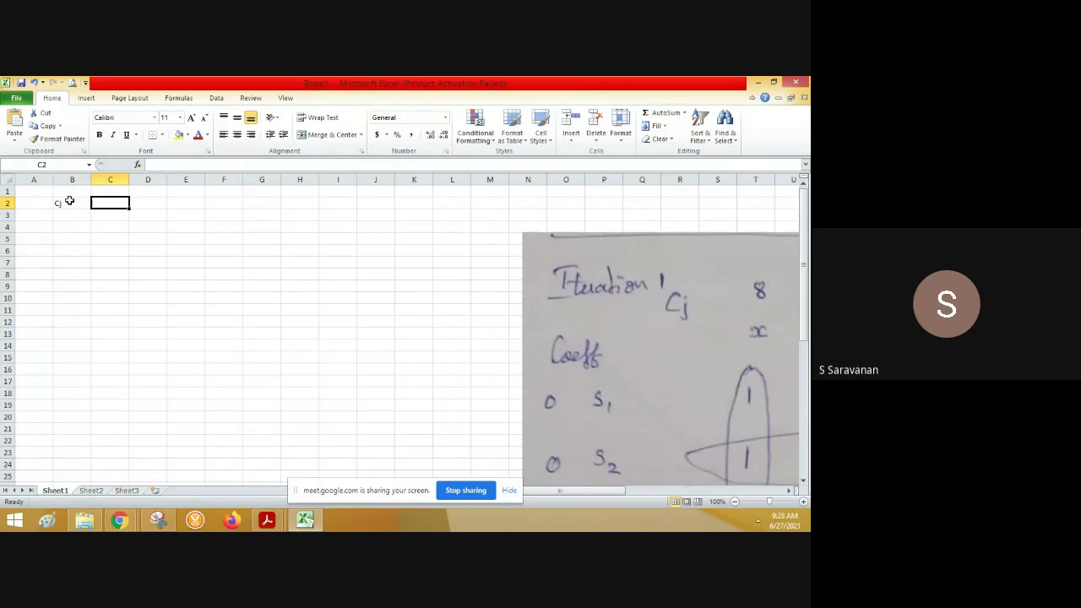
Enter the variable headings x, y, s1, s2 and s3 in cells C2 to G2.
{"action": "type", "text": "x"}
{"action": "key", "text": "Tab"}
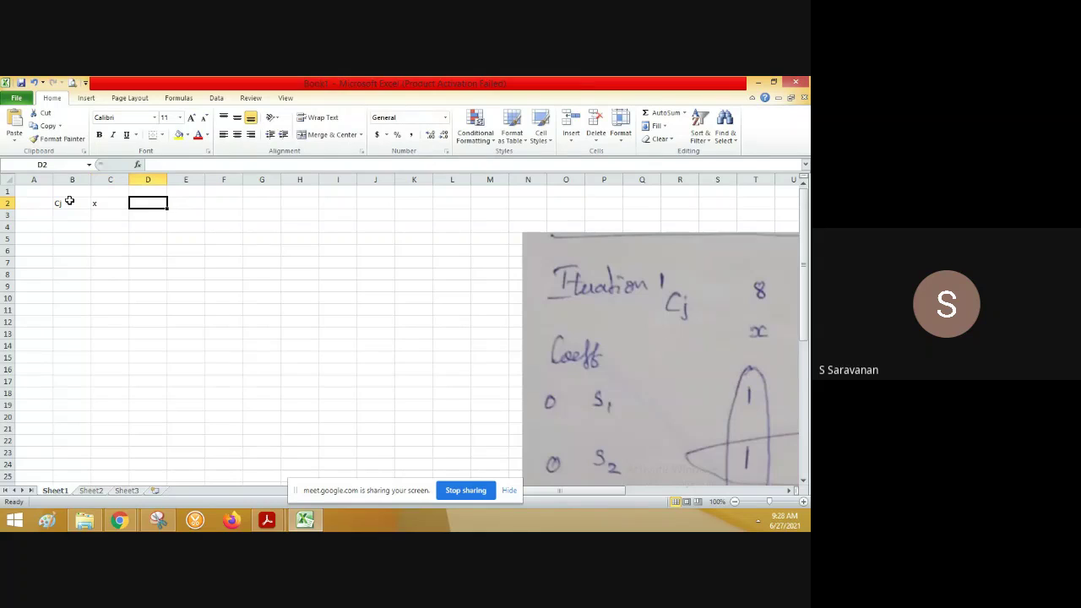
{"action": "type", "text": "y"}
{"action": "key", "text": "Tab"}
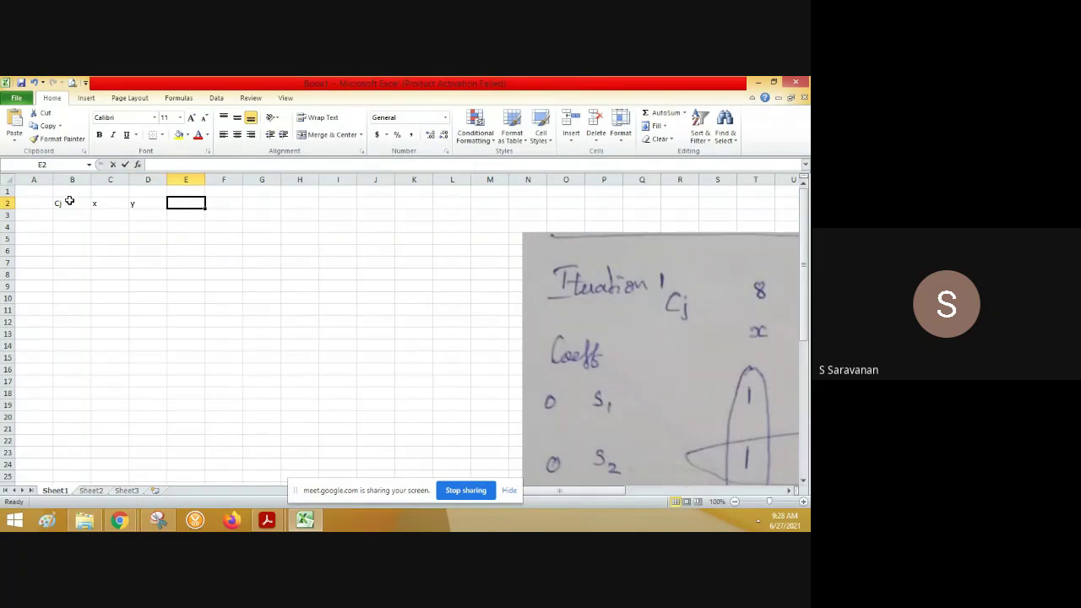
{"action": "type", "text": "s1"}
{"action": "key", "text": "Tab"}
{"action": "type", "text": "s2"}
{"action": "key", "text": "Tab"}
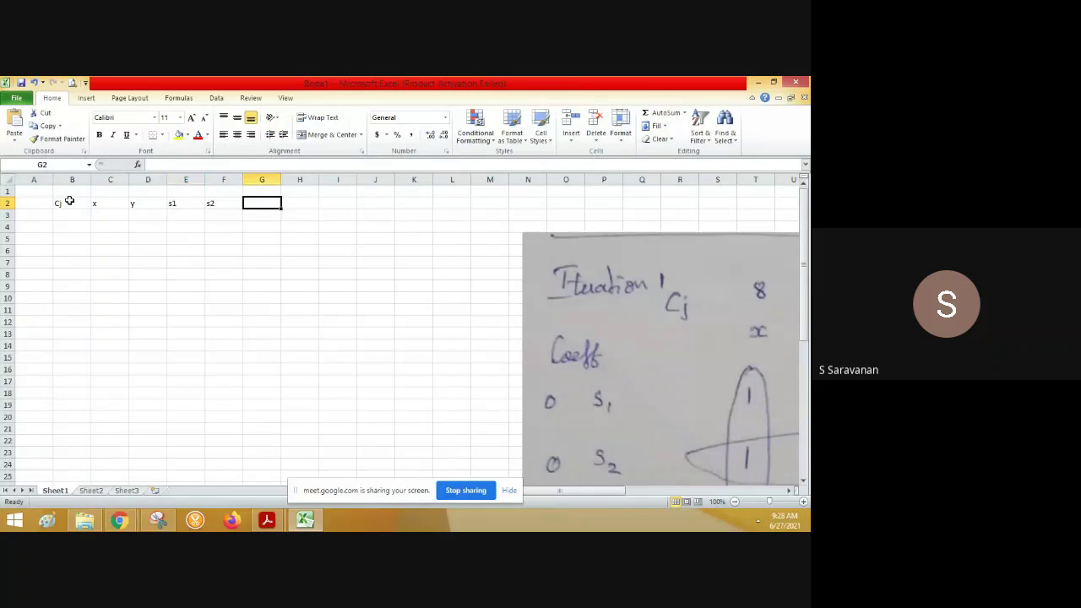
{"action": "type", "text": "s3"}
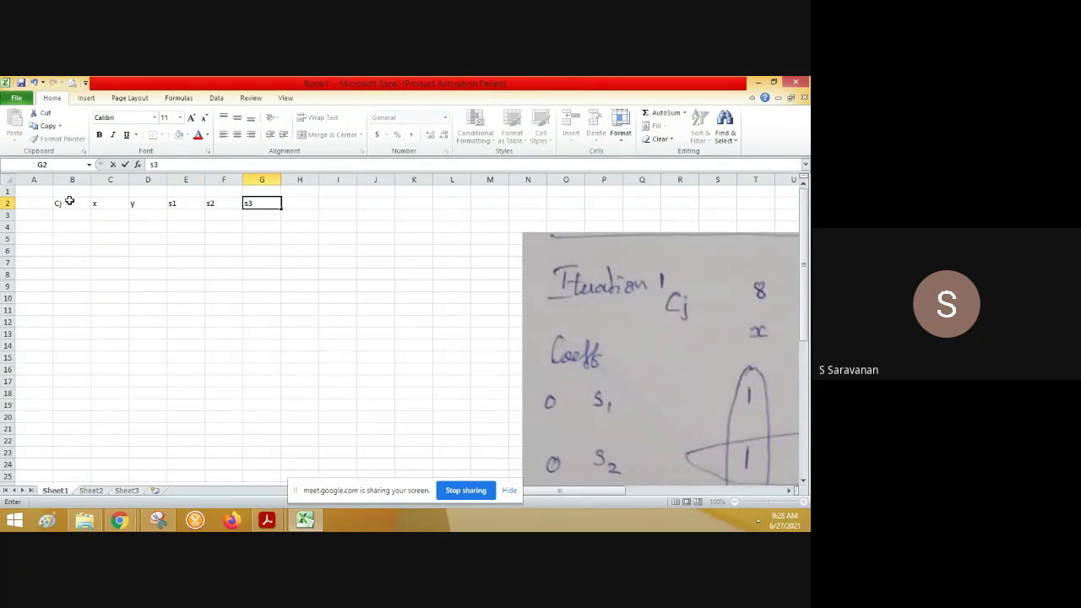
{"action": "key", "text": "Up"}
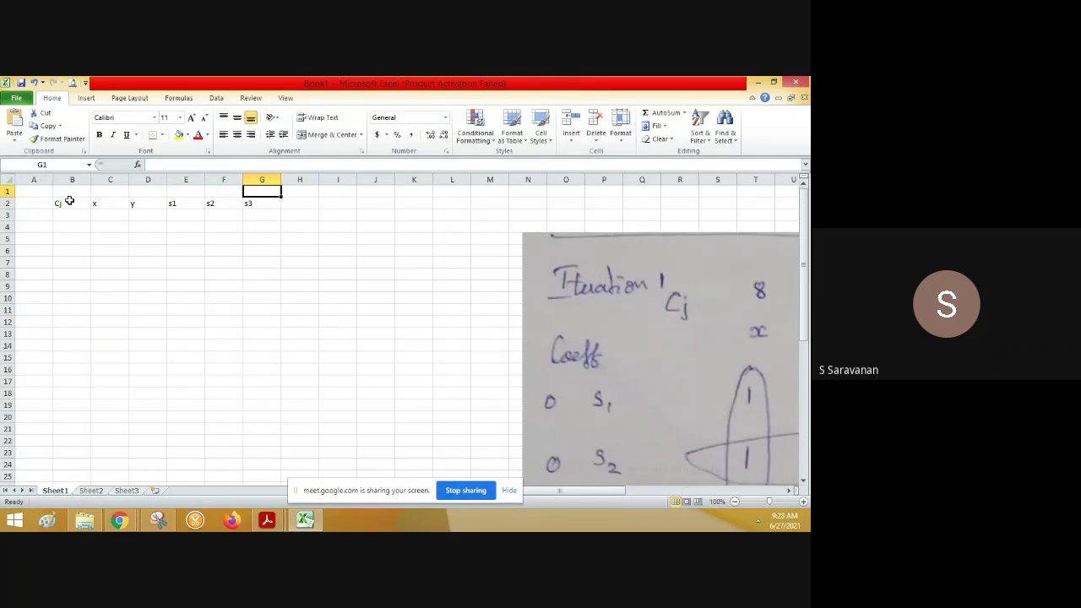
Enter the coefficient 0 above the headings s3, s2 and s1 in cells G1, F1 and E1.
{"action": "type", "text": "0"}
{"action": "key", "text": "Left"}
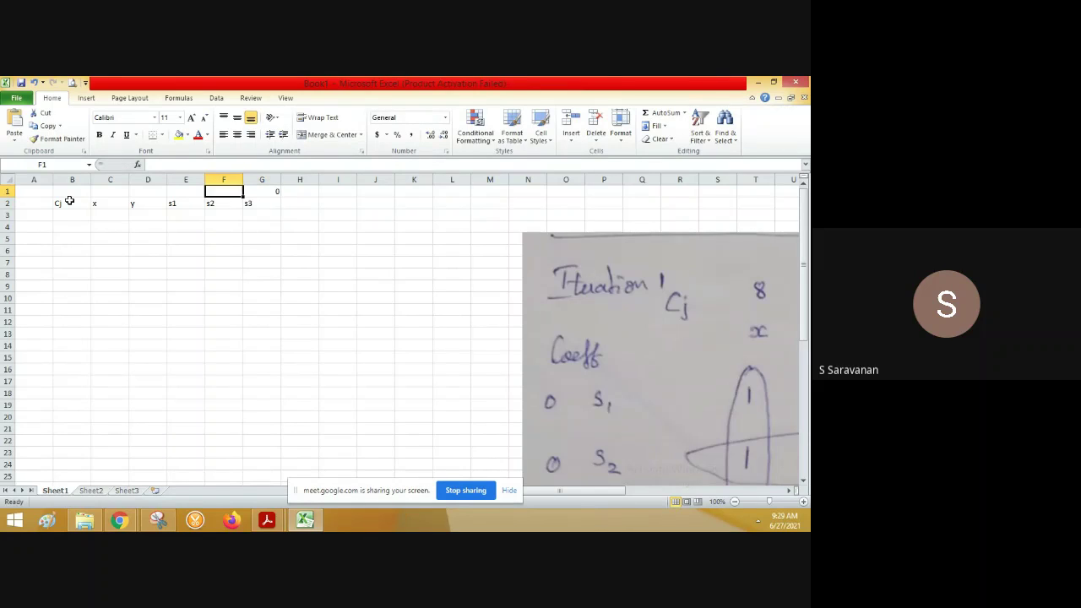
{"action": "type", "text": "0"}
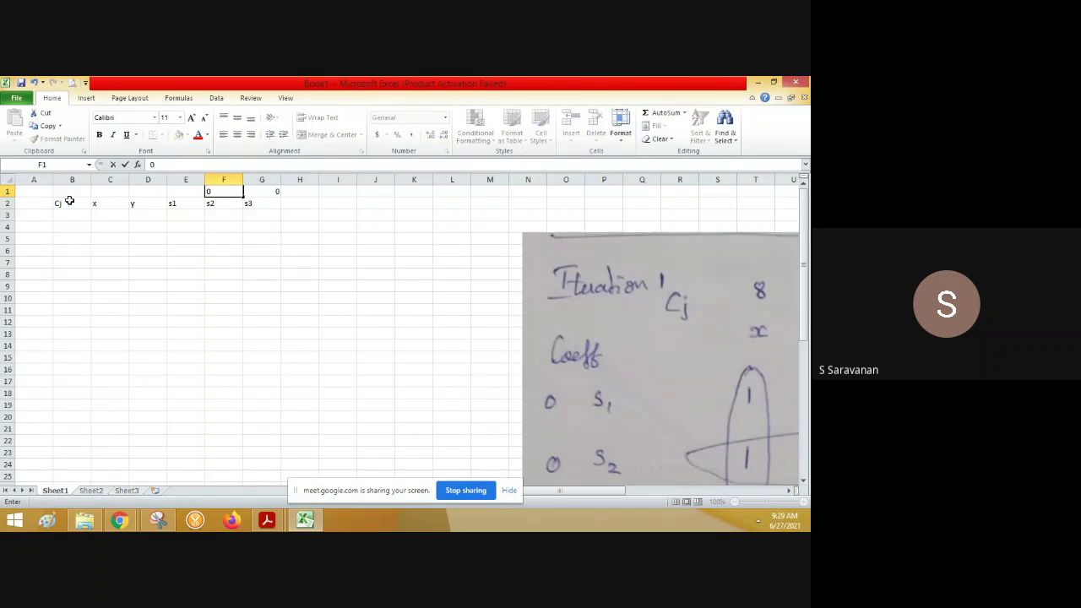
{"action": "key", "text": "Left"}
{"action": "type", "text": "0"}
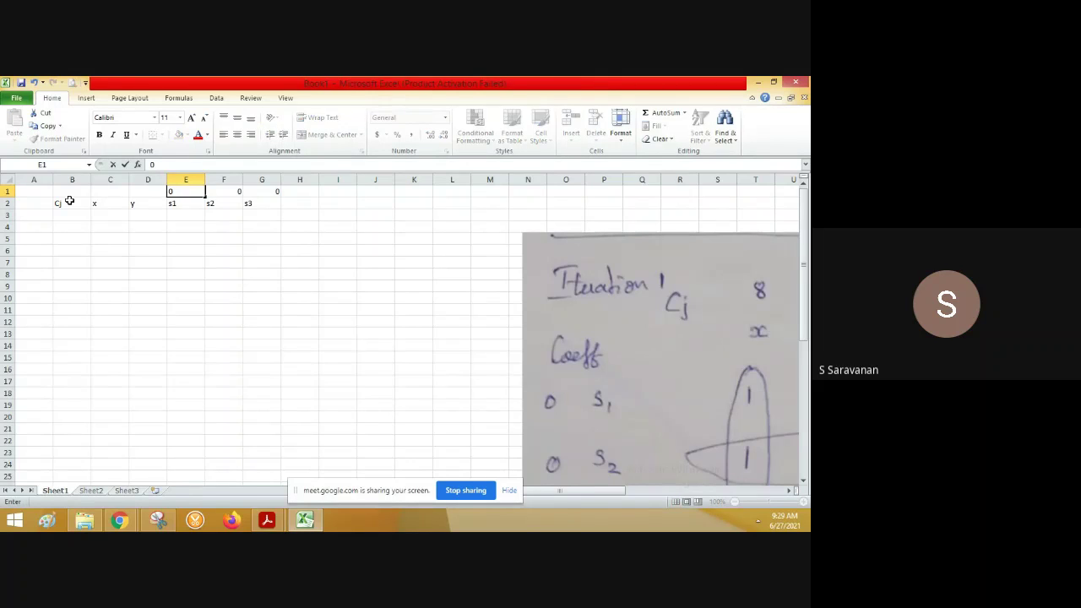
Check the handwritten table in the Acrobat Reader PDF and enter 8 in cell C1 and 5 in cell D1 of the Excel sheet.
{"action": "key", "text": "alt+Tab"}
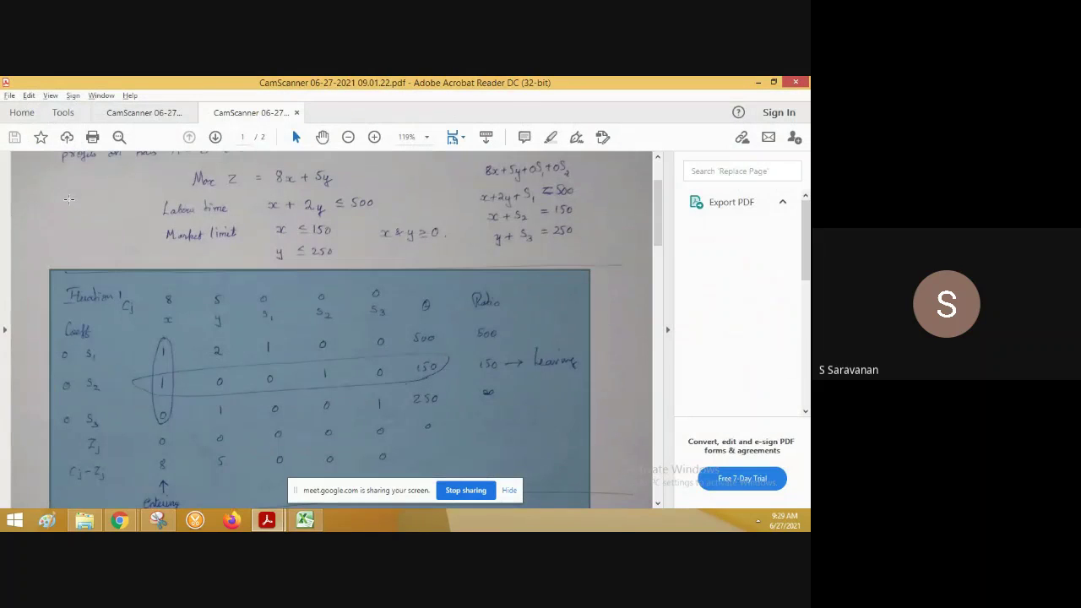
{"action": "key", "text": "alt+Tab"}
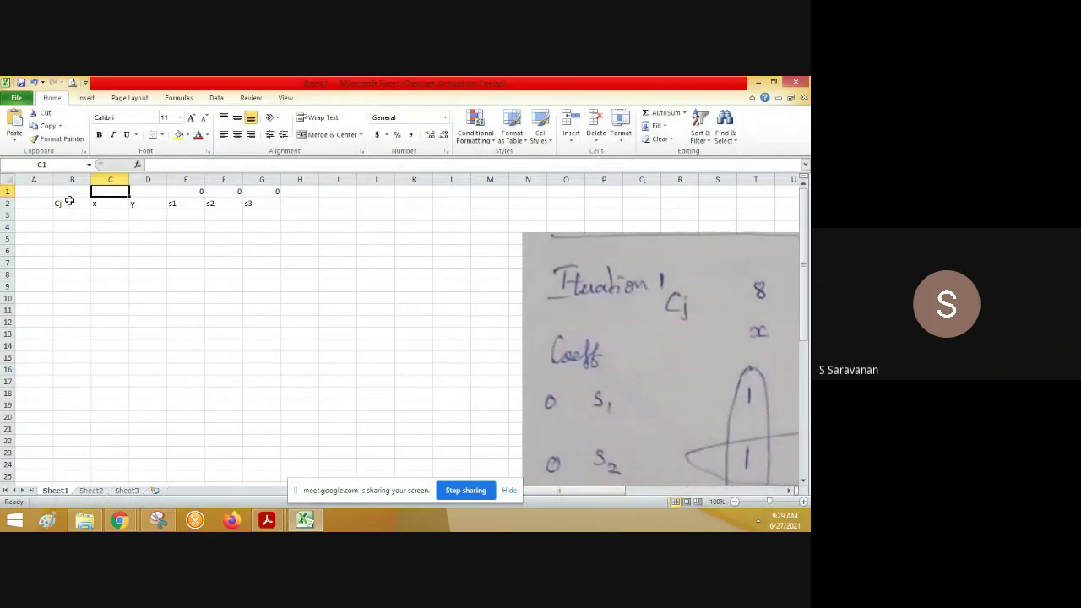
{"action": "type", "text": "8"}
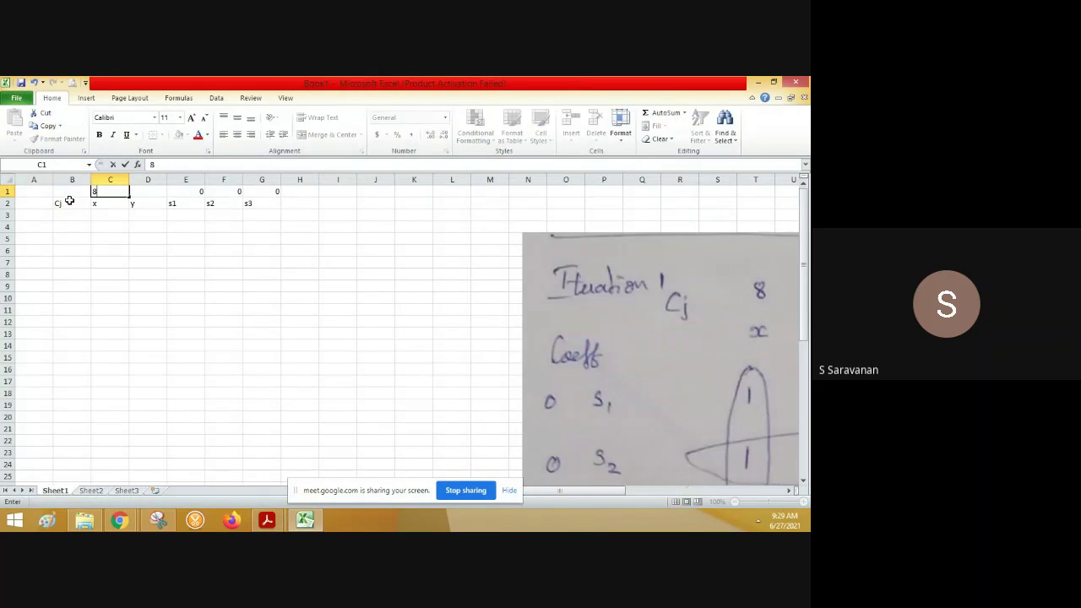
{"action": "type", "text": "5"}
{"action": "key", "text": "Tab"}
{"action": "type", "text": "5"}
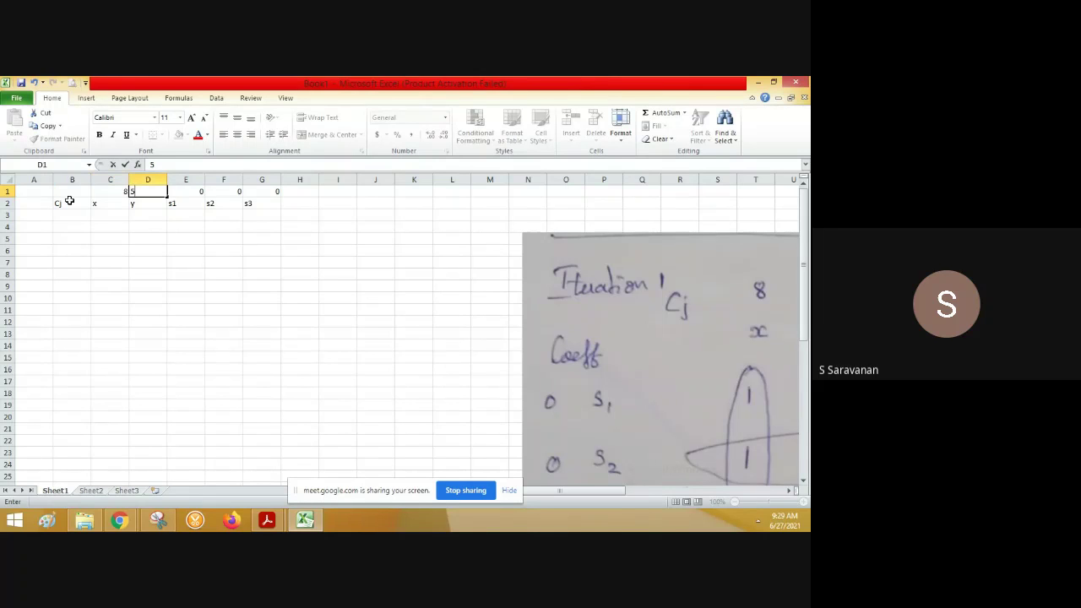
Enter the column heading theta in cell H1 after checking the handwritten table in the PDF.
{"action": "key", "text": "Tab"}
{"action": "key", "text": "Tab"}
{"action": "key", "text": "Tab"}
{"action": "key", "text": "Tab"}
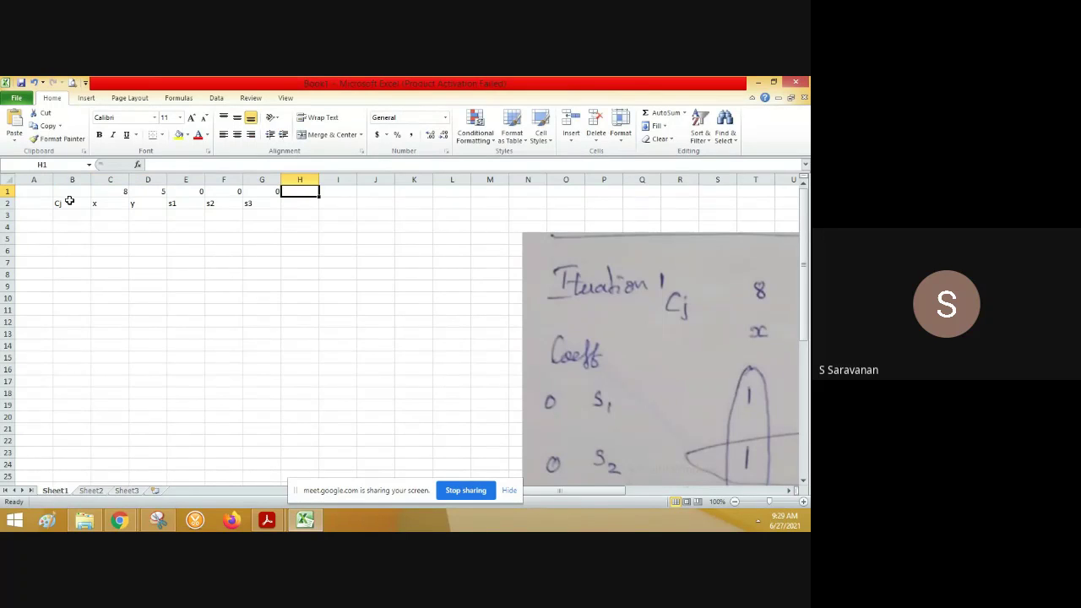
{"action": "key", "text": "alt+Tab"}
{"action": "key", "text": "alt+Tab"}
{"action": "type", "text": "th"}
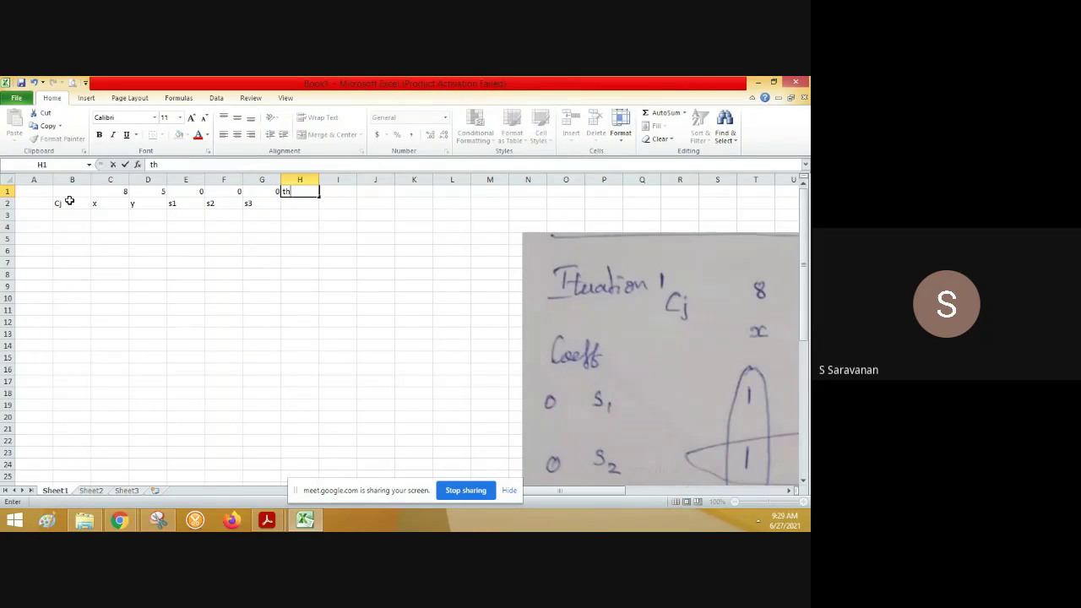
{"action": "type", "text": "eta"}
{"action": "key", "text": "Tab"}
Look up the last column of the handwritten table in the PDF and enter the heading ratio in cell I1.
{"action": "key", "text": "alt"}
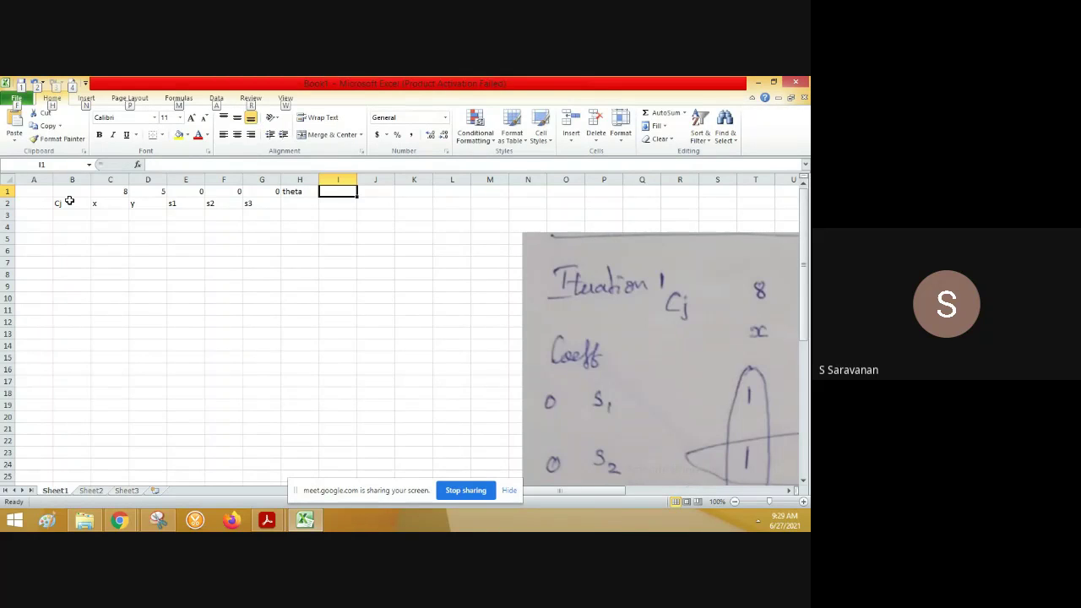
{"action": "key", "text": "alt"}
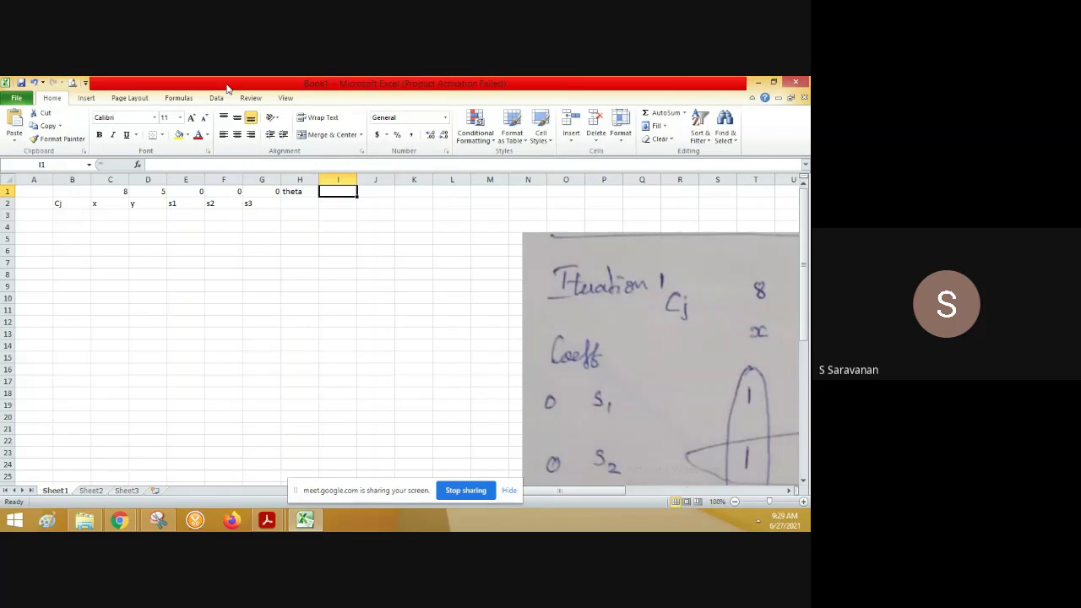
{"action": "left_click", "coordinate": [219, 262]}
{"action": "key", "text": "alt+Tab"}
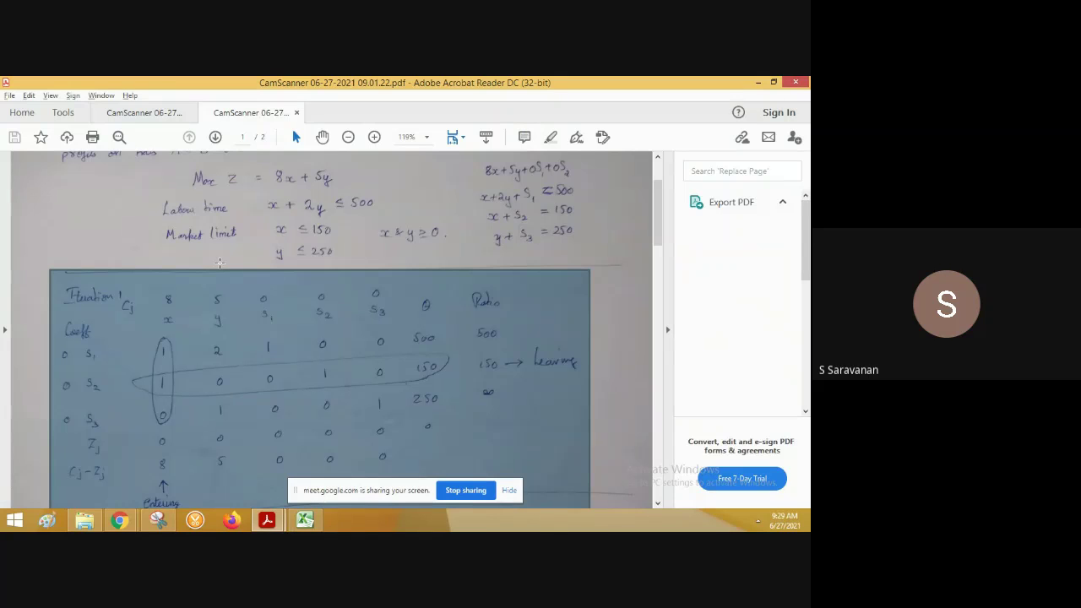
{"action": "key", "text": "alt"}
{"action": "key", "text": "alt"}
{"action": "key", "text": "alt+Tab"}
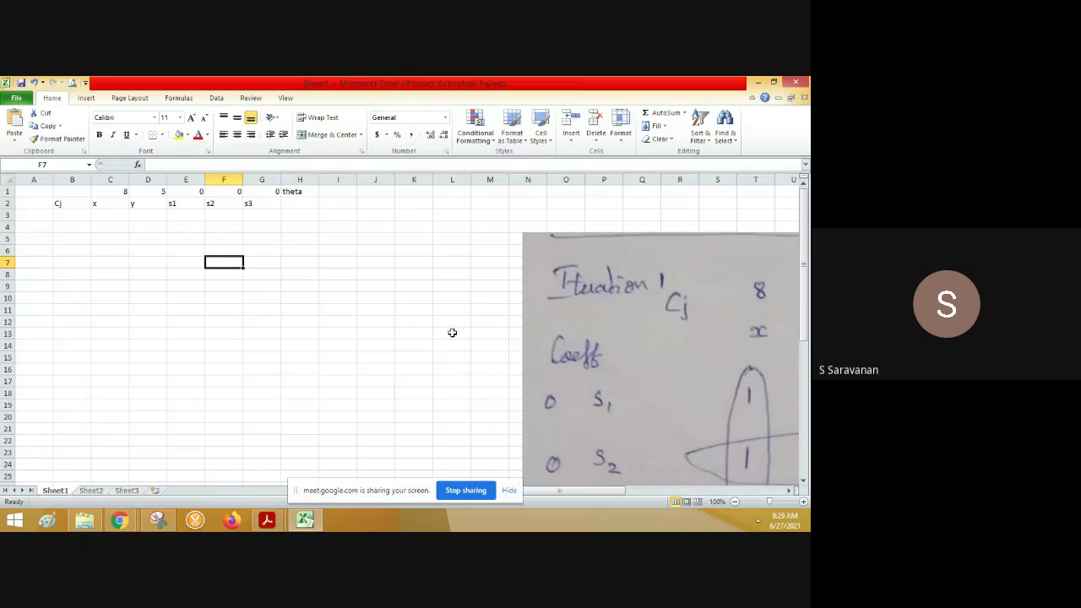
{"action": "key", "text": "Up"}
{"action": "key", "text": "Up"}
{"action": "key", "text": "Up"}
{"action": "key", "text": "Up"}
{"action": "key", "text": "Up"}
{"action": "key", "text": "Up"}
{"action": "key", "text": "Right"}
{"action": "key", "text": "Right"}
{"action": "key", "text": "Right"}
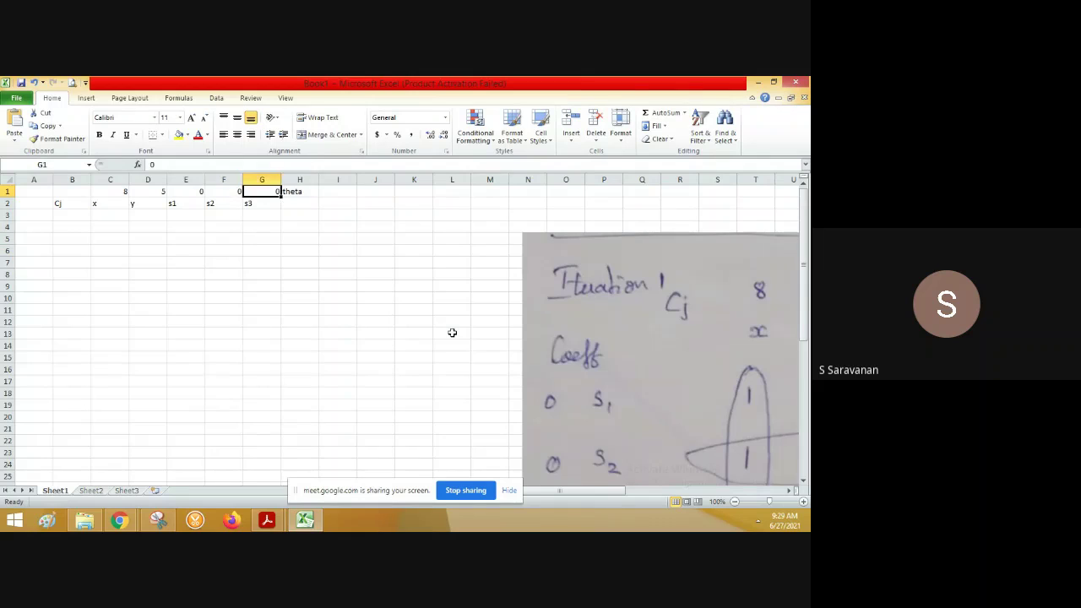
{"action": "type", "text": "ratio"}
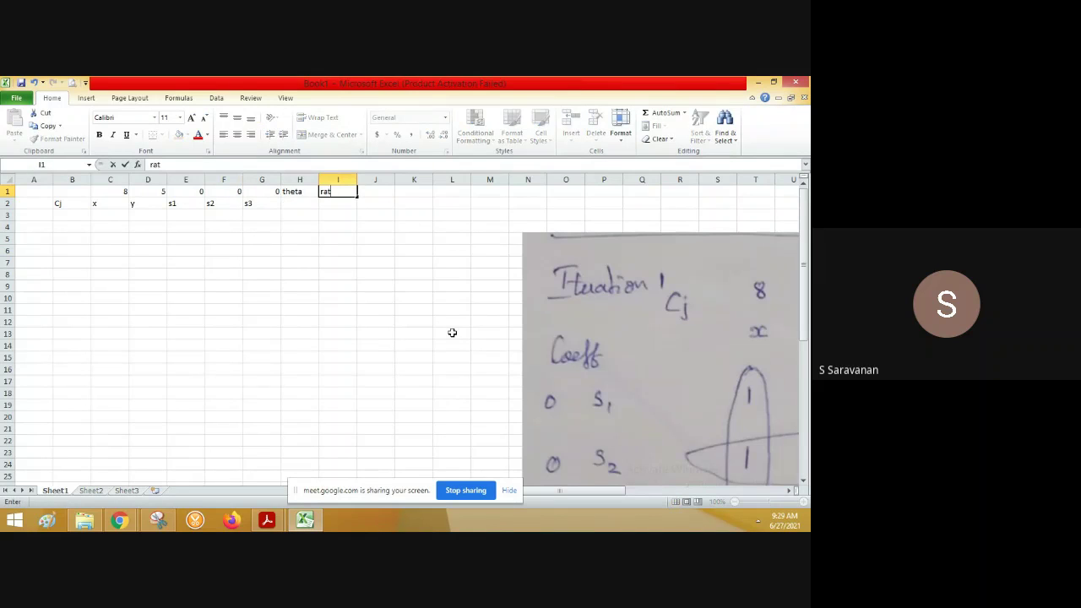
{"action": "key", "text": "Return"}
{"action": "key", "text": "Return"}
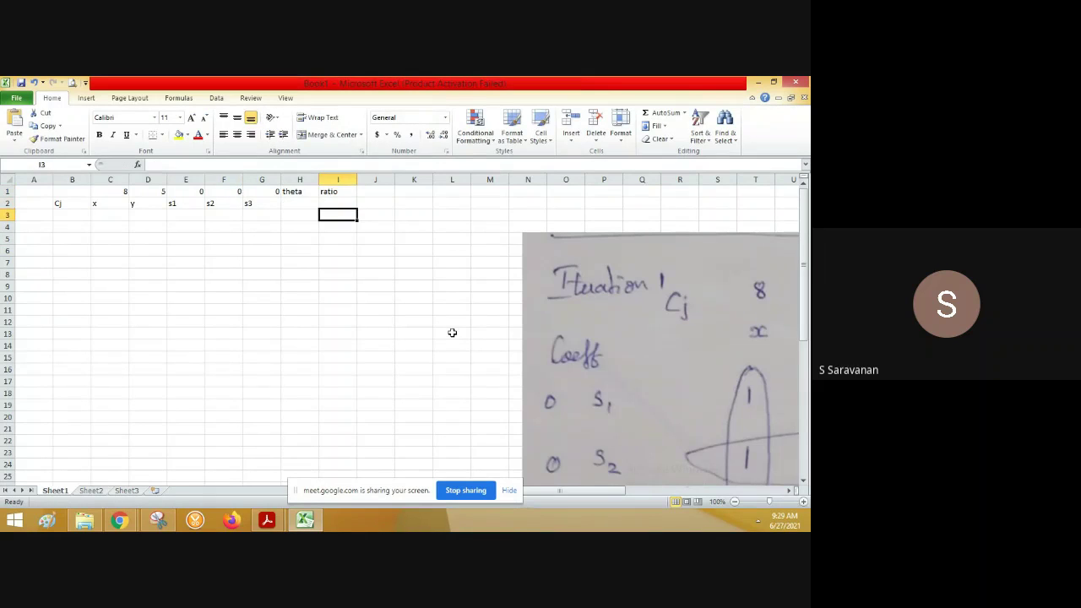
{"action": "key", "text": "Left"}
{"action": "key", "text": "Left"}
{"action": "key", "text": "Left"}
{"action": "key", "text": "Left"}
{"action": "key", "text": "Left"}
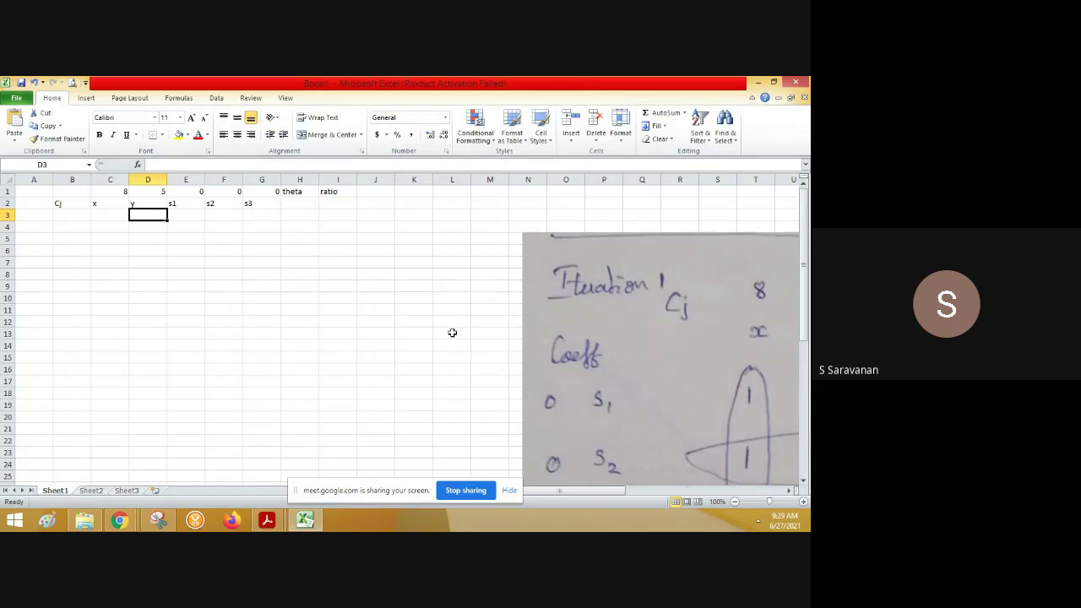
{"action": "key", "text": "Left"}
{"action": "key", "text": "Left"}
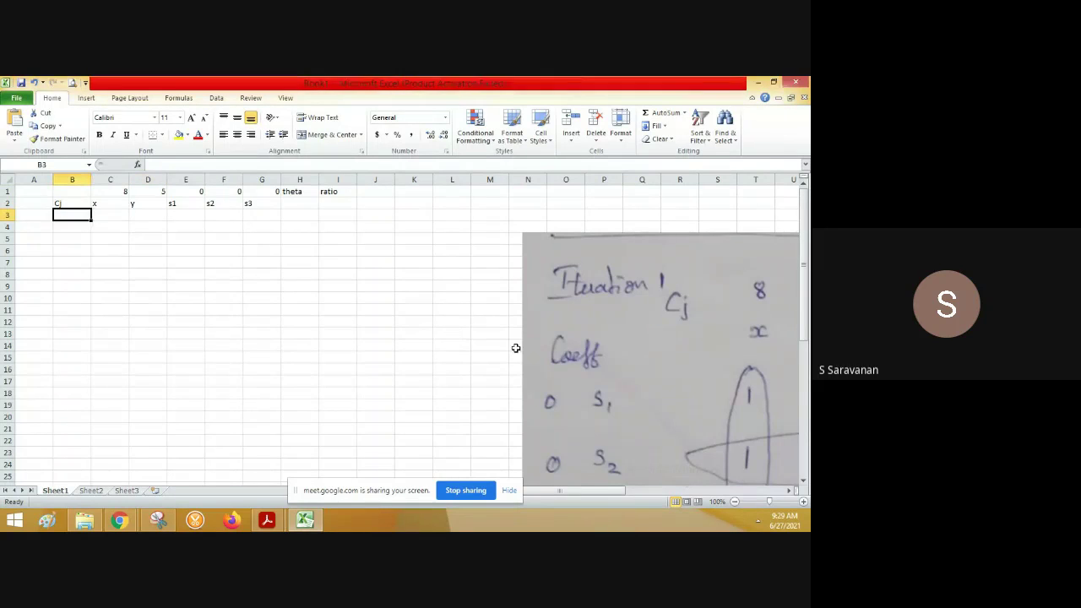
Try to place the table image with its upper-left corner near cell J1 and widen column I.
{"action": "left_click", "coordinate": [526, 338]}
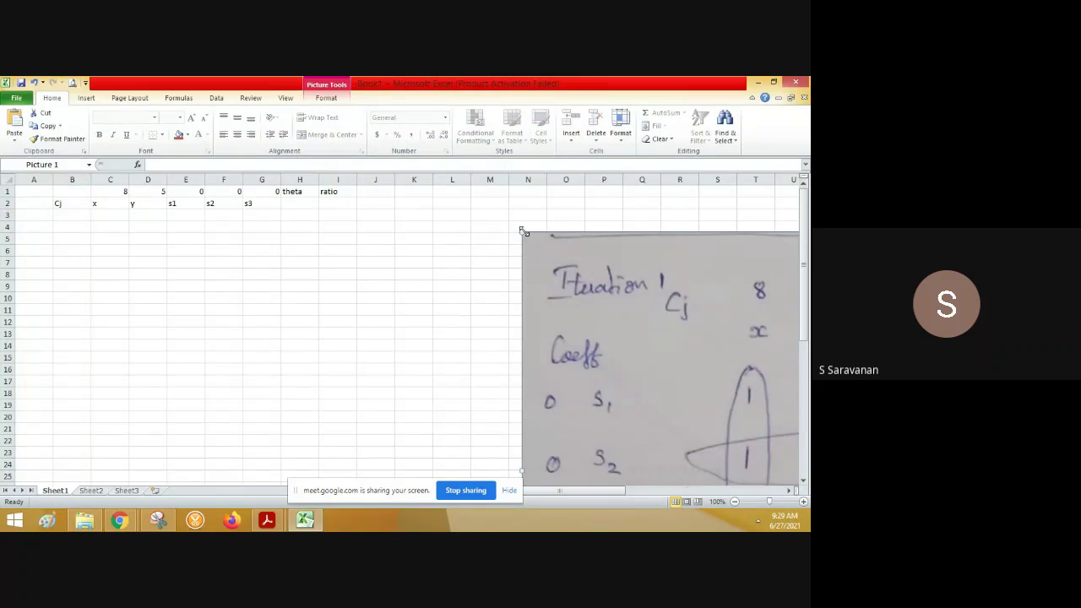
{"action": "left_click_drag", "start_coordinate": [713, 376], "coordinate": [714, 376]}
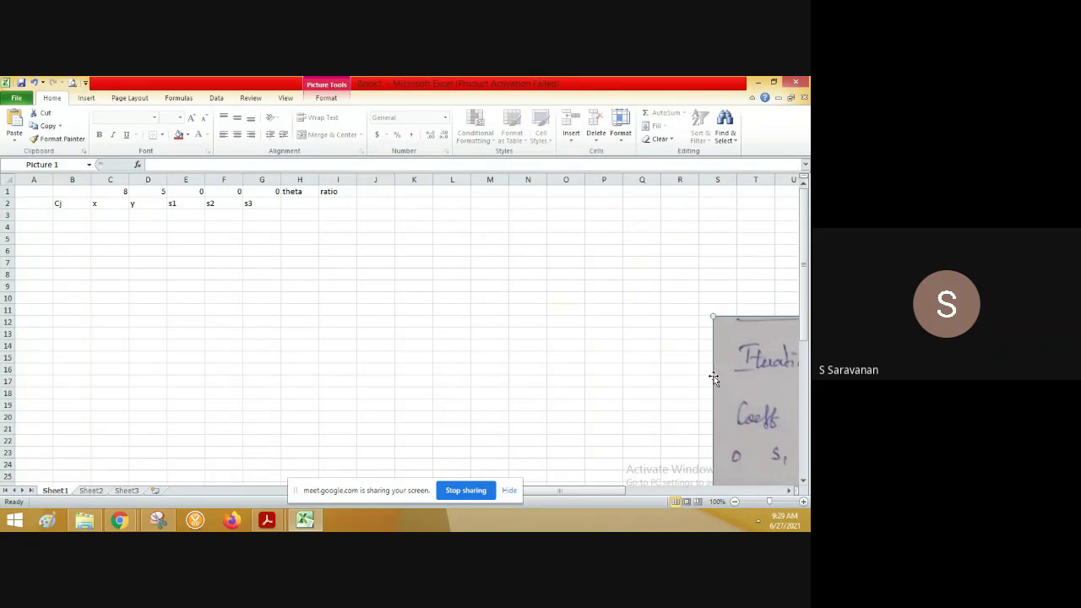
{"action": "left_click_drag", "start_coordinate": [577, 307], "coordinate": [541, 270]}
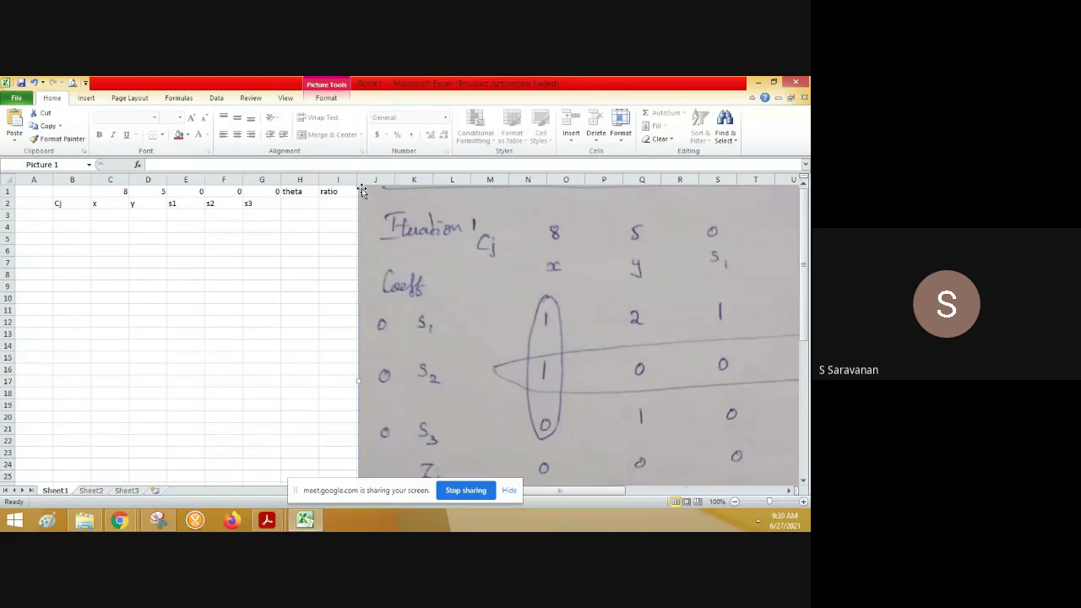
{"action": "left_click_drag", "start_coordinate": [361, 188], "coordinate": [488, 188]}
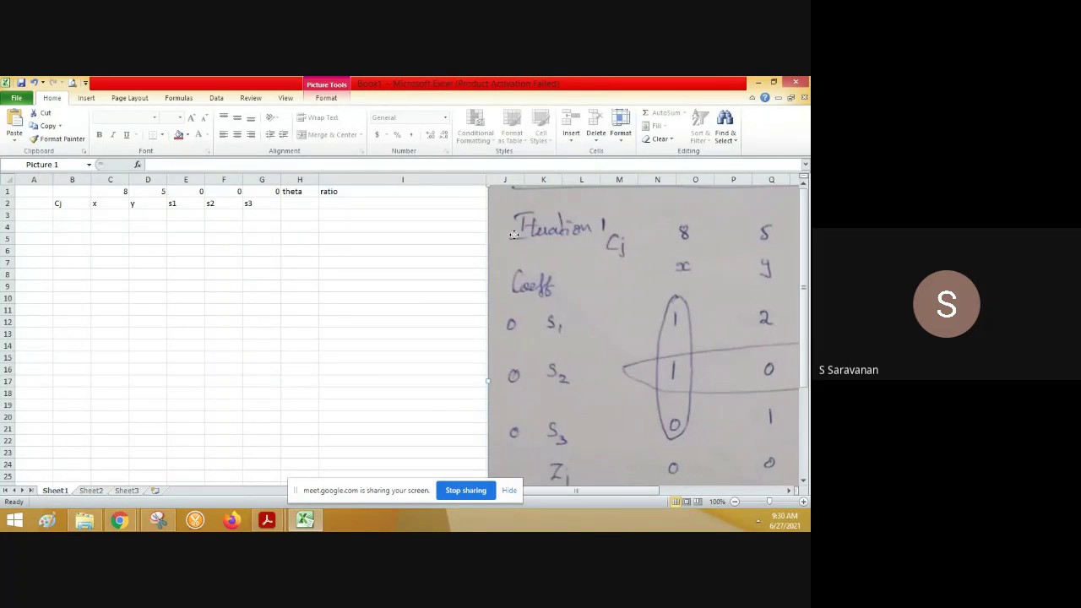
Move the table image so its upper-left corner is near cell N17, and narrow column I to fit the ratio heading.
{"action": "left_click_drag", "start_coordinate": [638, 377], "coordinate": [638, 379]}
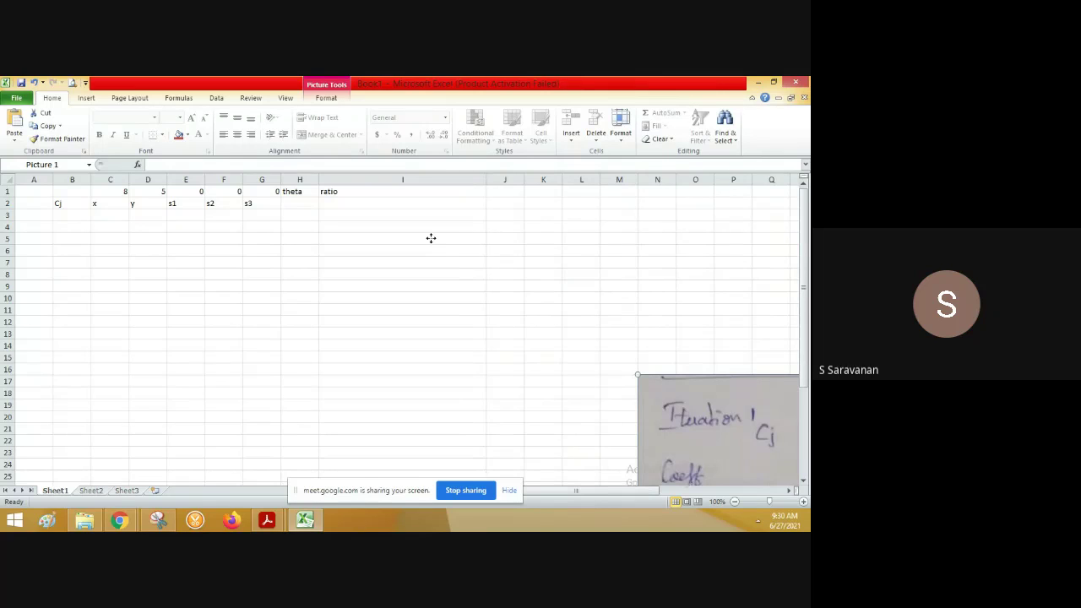
{"action": "left_click_drag", "start_coordinate": [714, 407], "coordinate": [712, 410]}
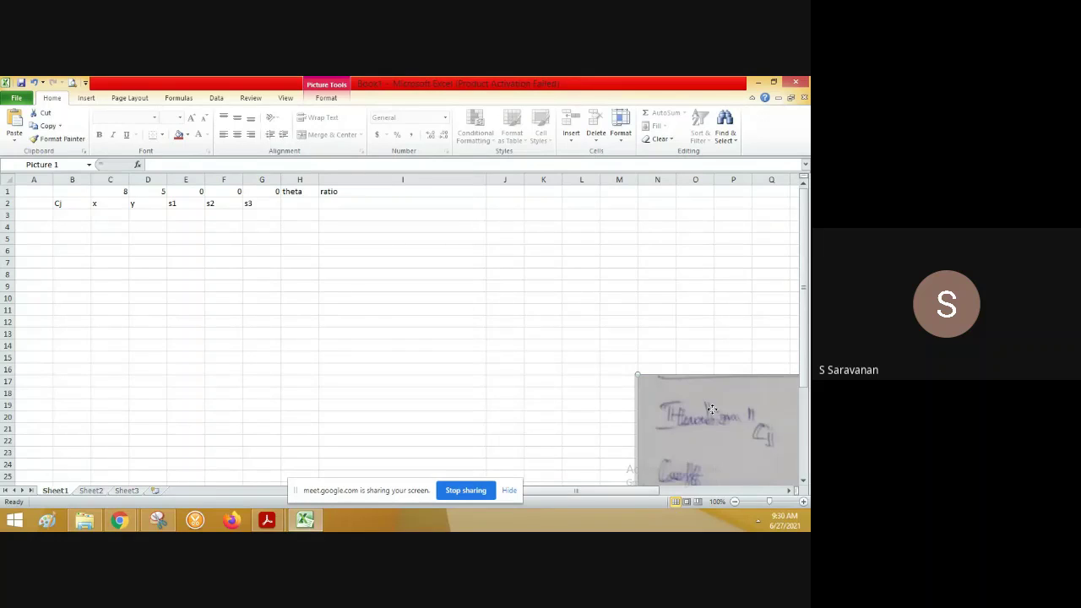
{"action": "left_click_drag", "start_coordinate": [712, 410], "coordinate": [514, 242]}
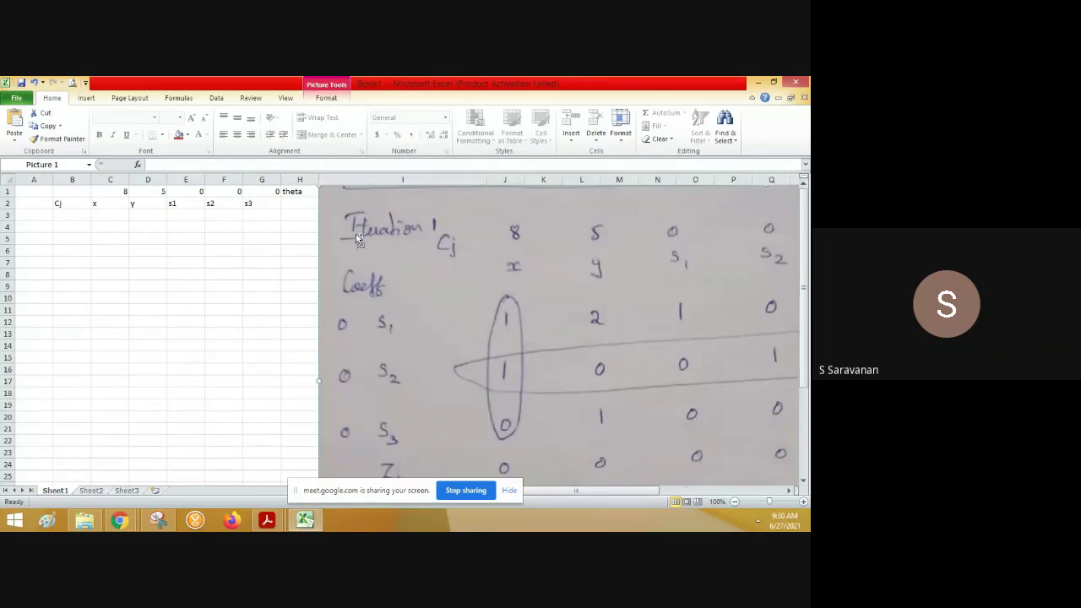
{"action": "key", "text": "ctrl+z"}
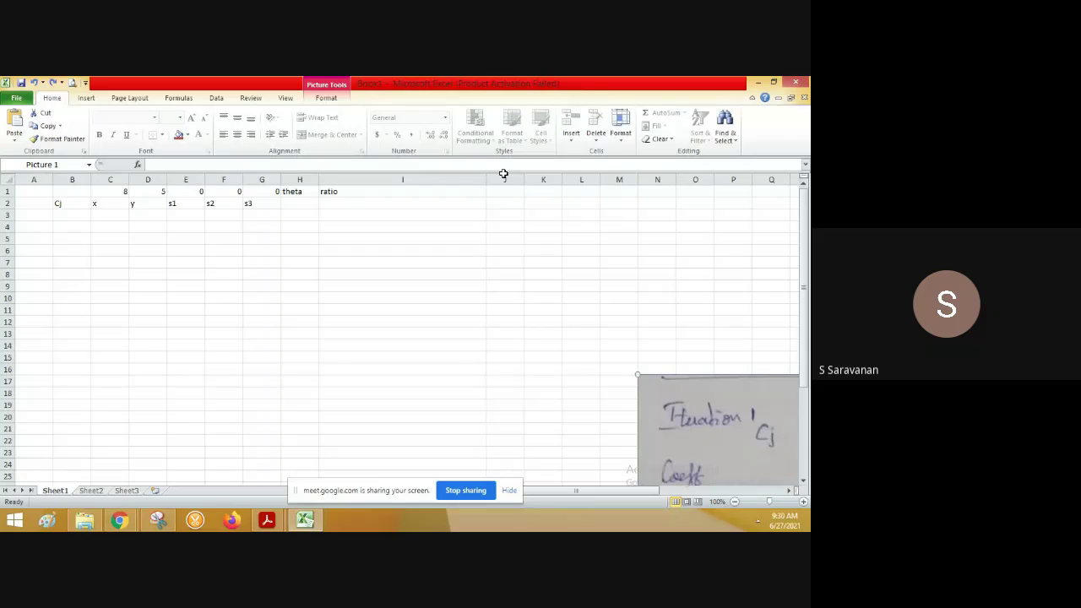
{"action": "key", "text": "ctrl+z"}
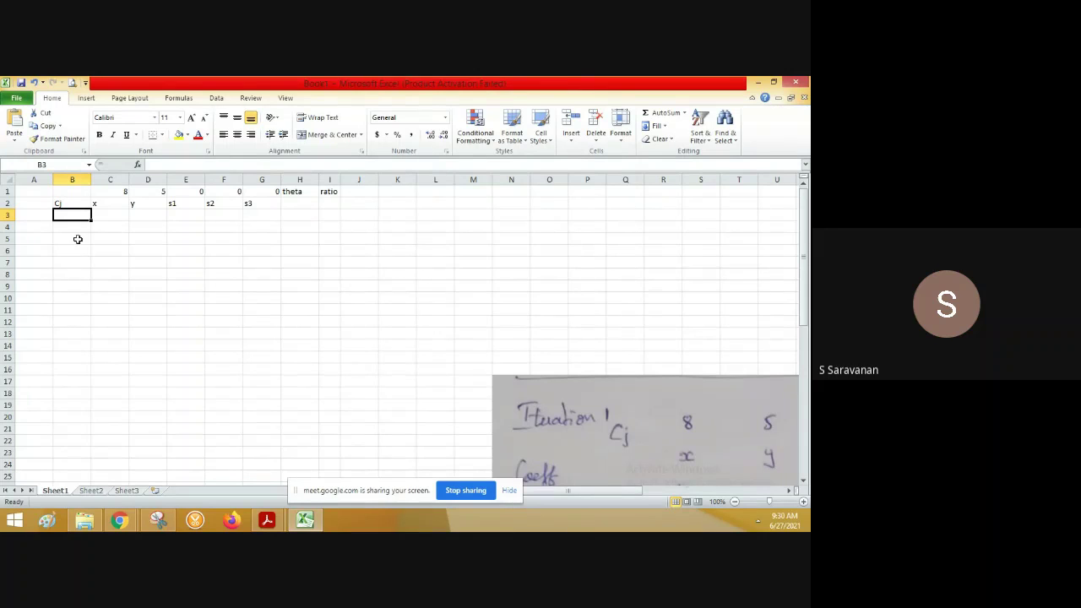
Insert a blank column before the Cj column and enter the label co-eff in cell B3.
{"action": "left_click", "coordinate": [79, 175]}
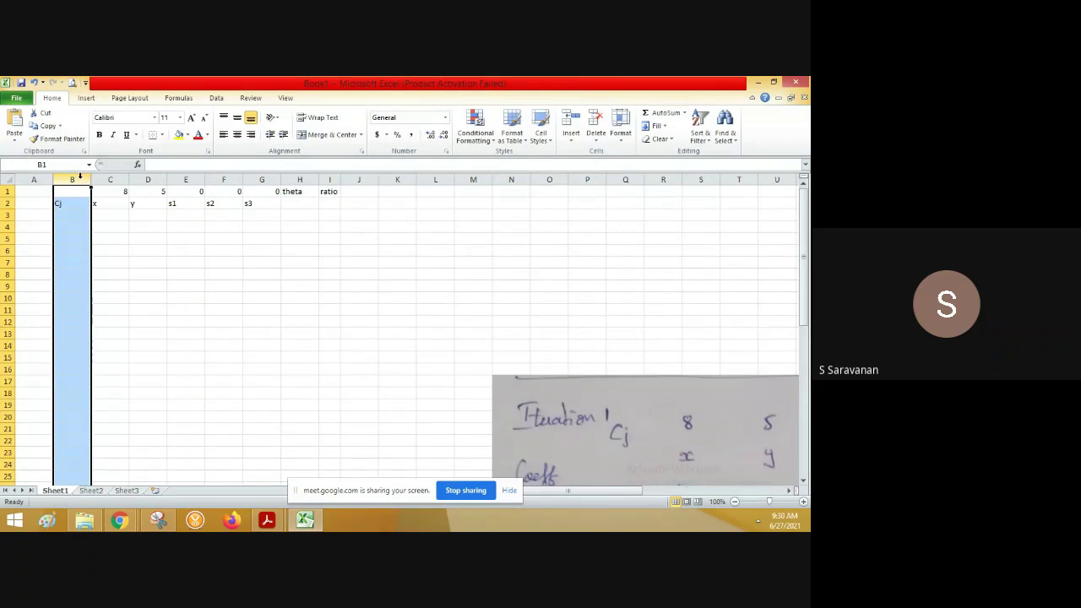
{"action": "key", "text": "ctrl+shift+plus"}
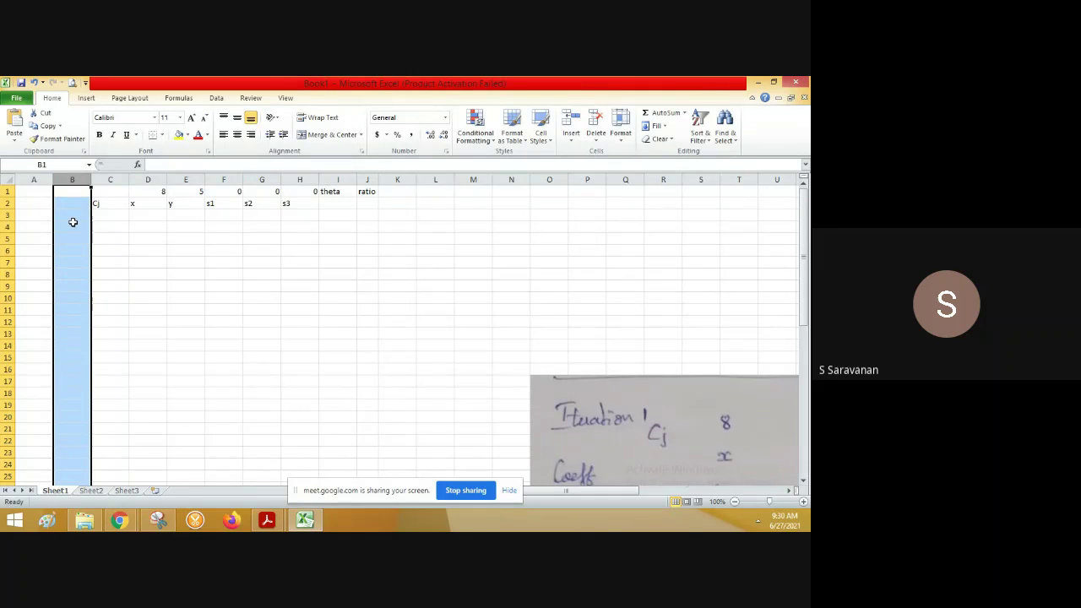
{"action": "left_click", "coordinate": [74, 216]}
{"action": "type", "text": "co"}
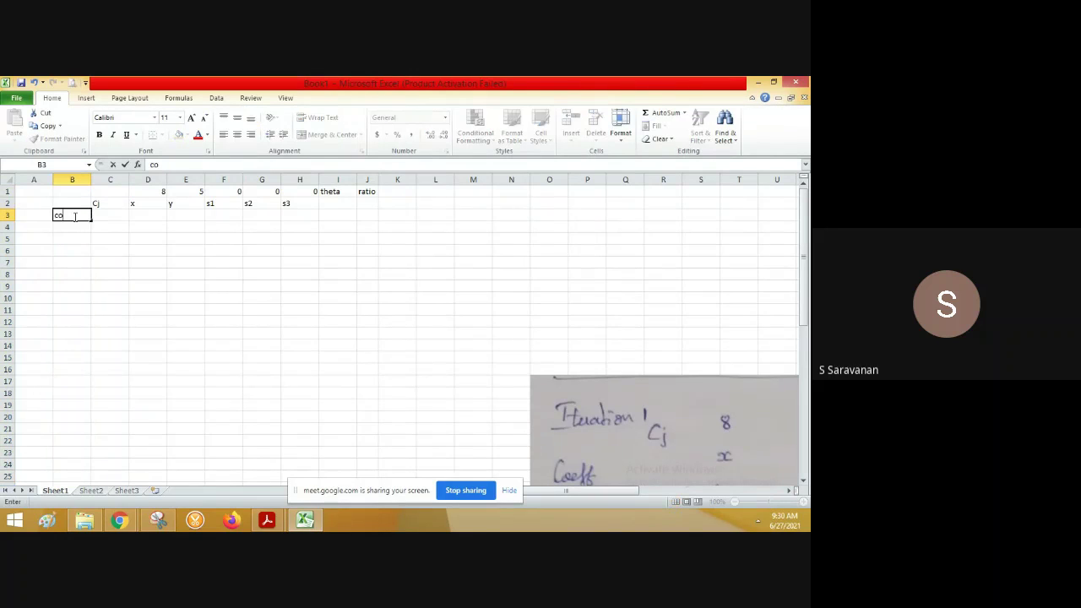
{"action": "type", "text": "-eff"}
{"action": "key", "text": "Left"}
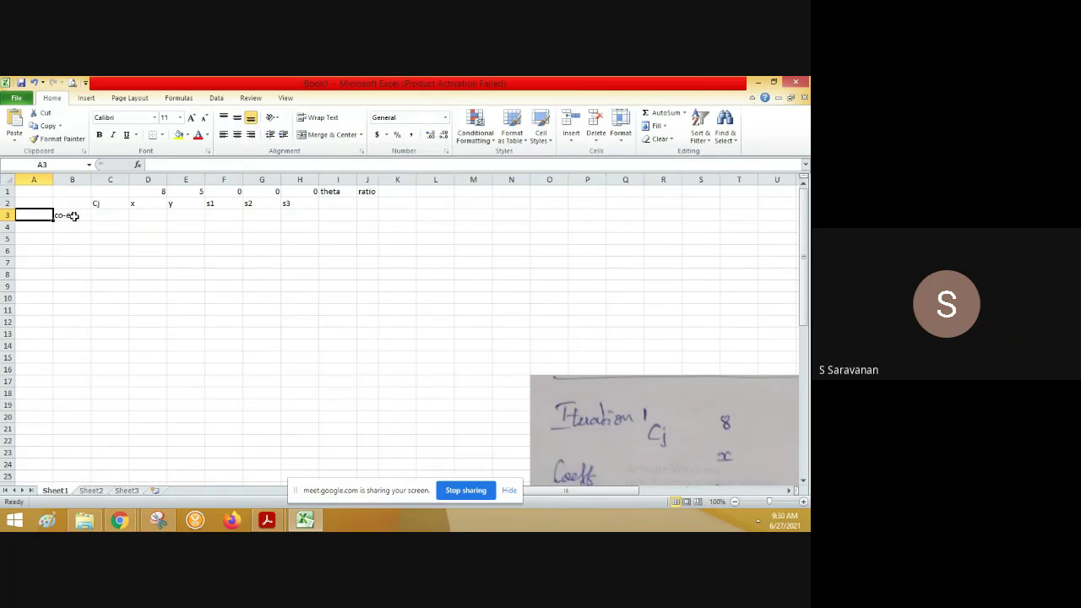
Enter the basic variable labels s1, s2 and s3 in cells B4 to B6.
{"action": "key", "text": "Down"}
{"action": "key", "text": "Right"}
{"action": "type", "text": "s1"}
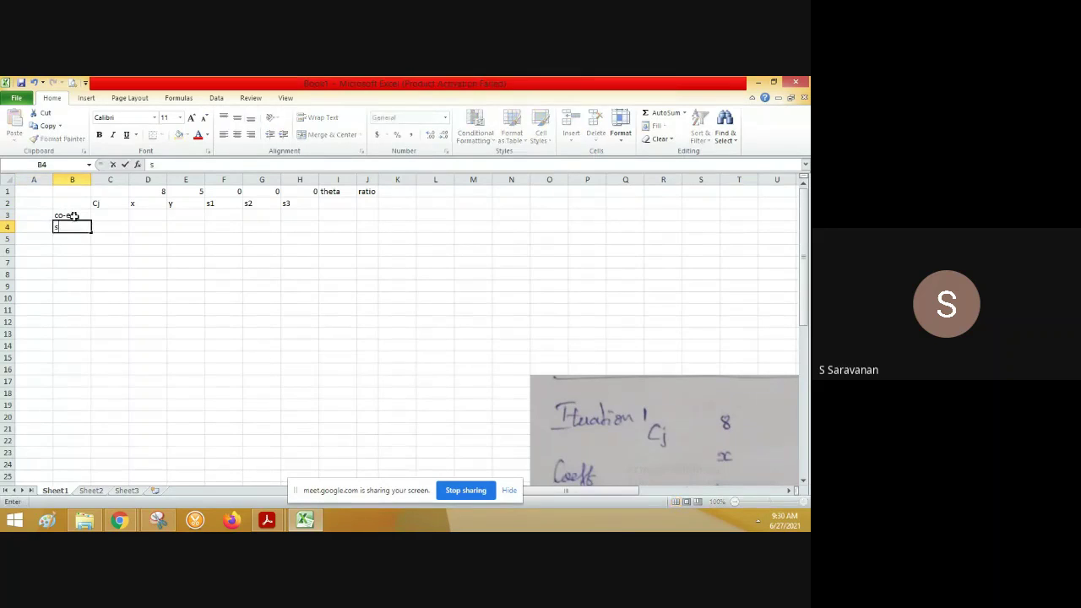
{"action": "key", "text": "Return"}
{"action": "type", "text": "s1"}
{"action": "key", "text": "BackSpace"}
{"action": "type", "text": "2"}
{"action": "key", "text": "Return"}
{"action": "type", "text": "s3"}
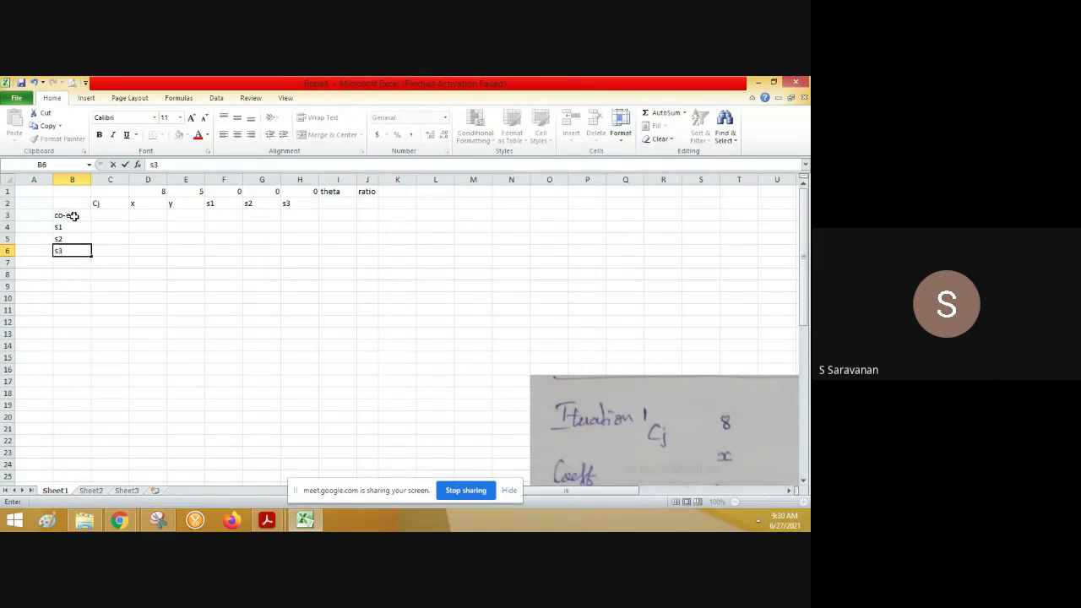
Enter the coefficient 0 beside each of s1, s2 and s3 in cells A4 to A6.
{"action": "key", "text": "Left"}
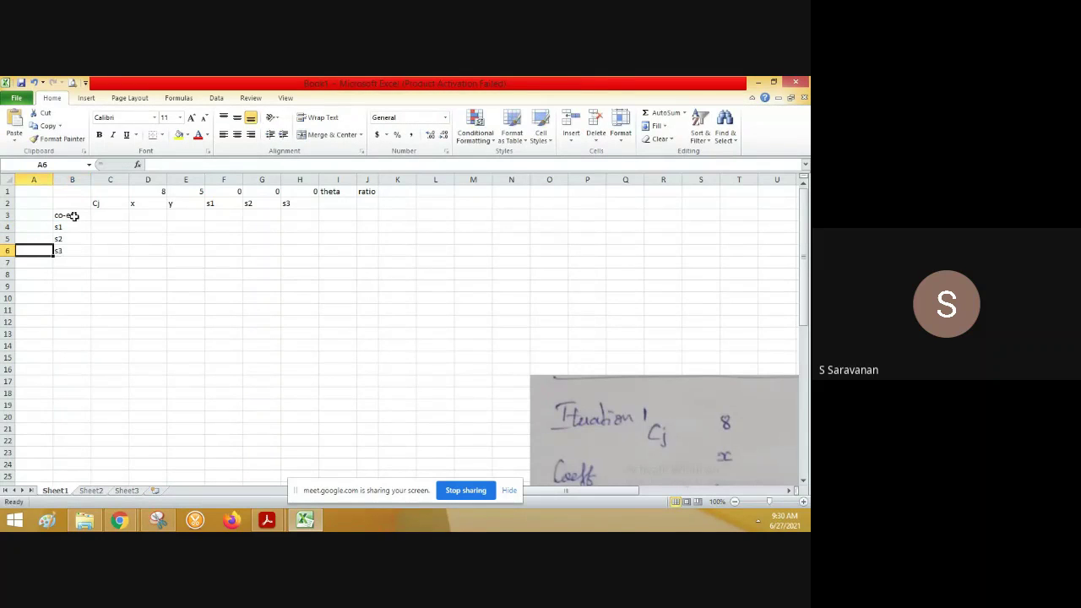
{"action": "key", "text": "Up"}
{"action": "key", "text": "Up"}
{"action": "type", "text": "0"}
{"action": "key", "text": "Return"}
{"action": "type", "text": "0"}
{"action": "key", "text": "Return"}
{"action": "type", "text": "0"}
{"action": "key", "text": "Tab"}
{"action": "key", "text": "Tab"}
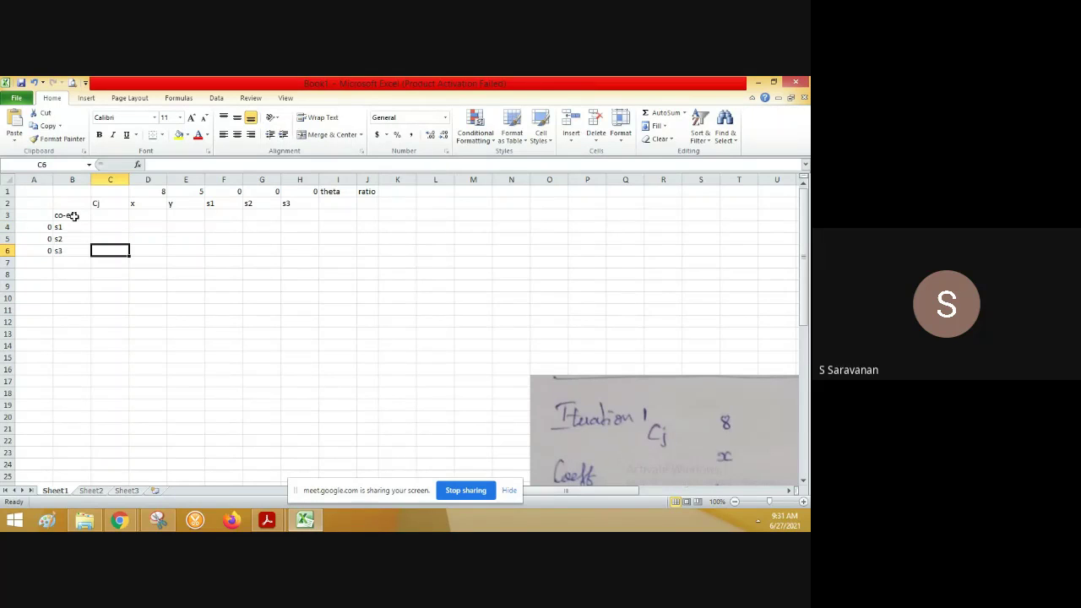
Enter the s1 row's values 1, 2 and 1 under x, y and s1 in cells D4 to F4.
{"action": "key", "text": "Up"}
{"action": "key", "text": "Up"}
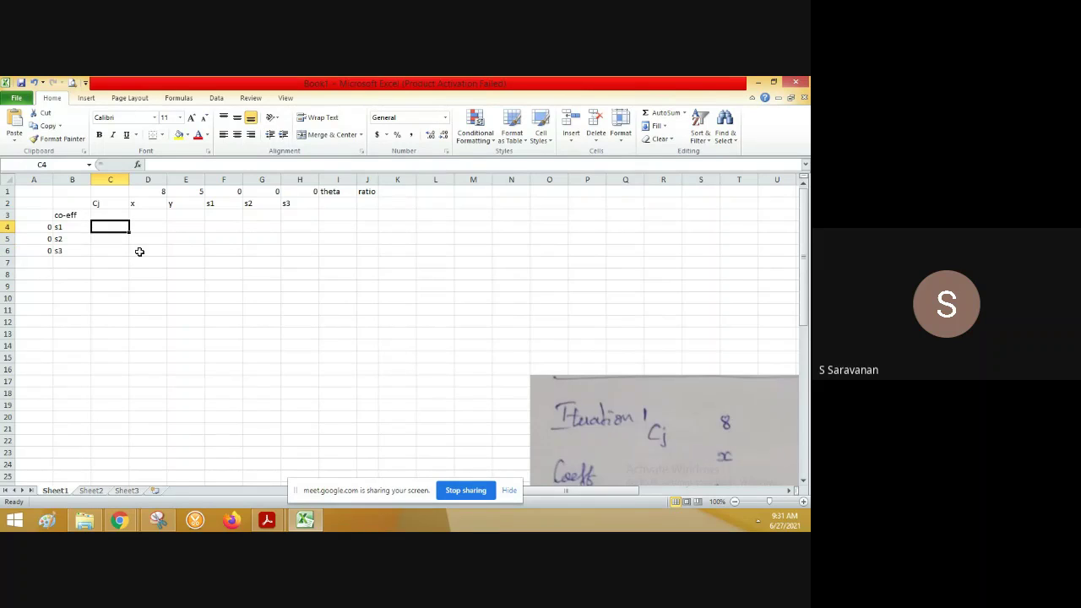
{"action": "left_click", "coordinate": [148, 228]}
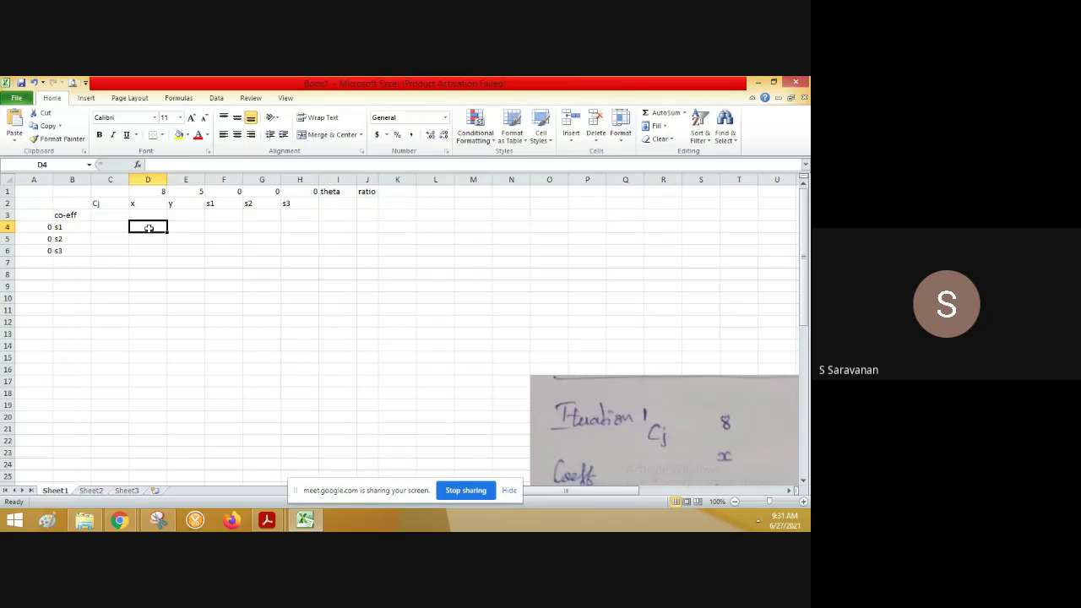
{"action": "type", "text": "1"}
{"action": "key", "text": "Tab"}
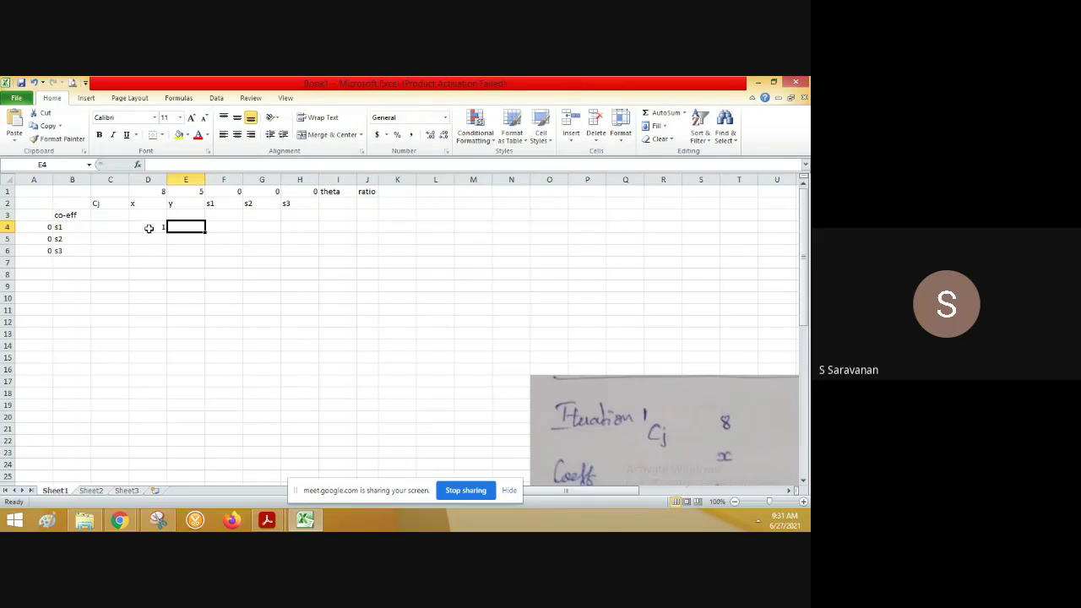
{"action": "type", "text": "2"}
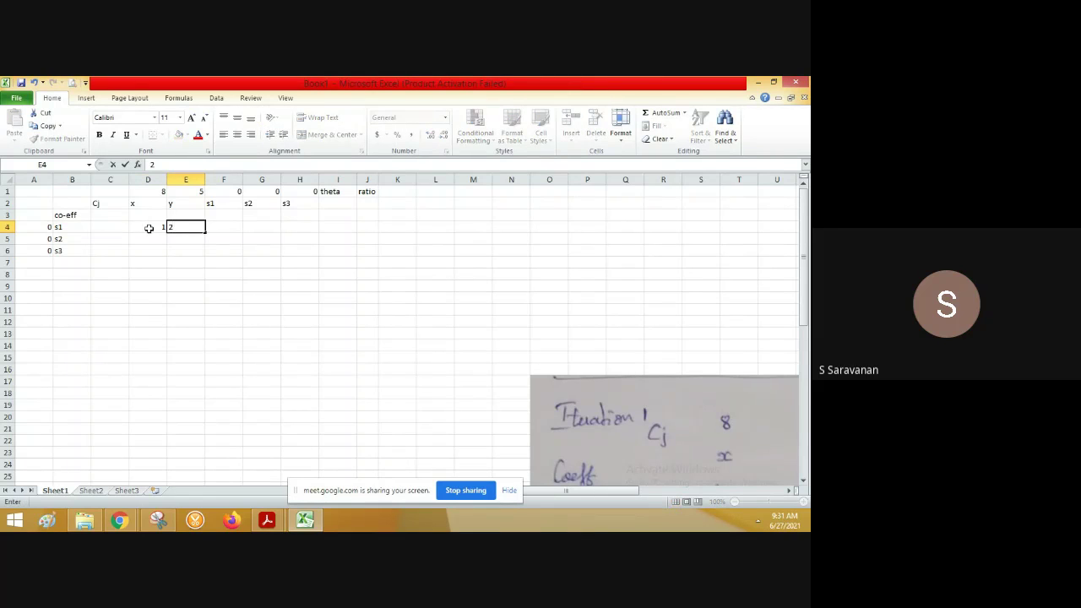
{"action": "key", "text": "Tab"}
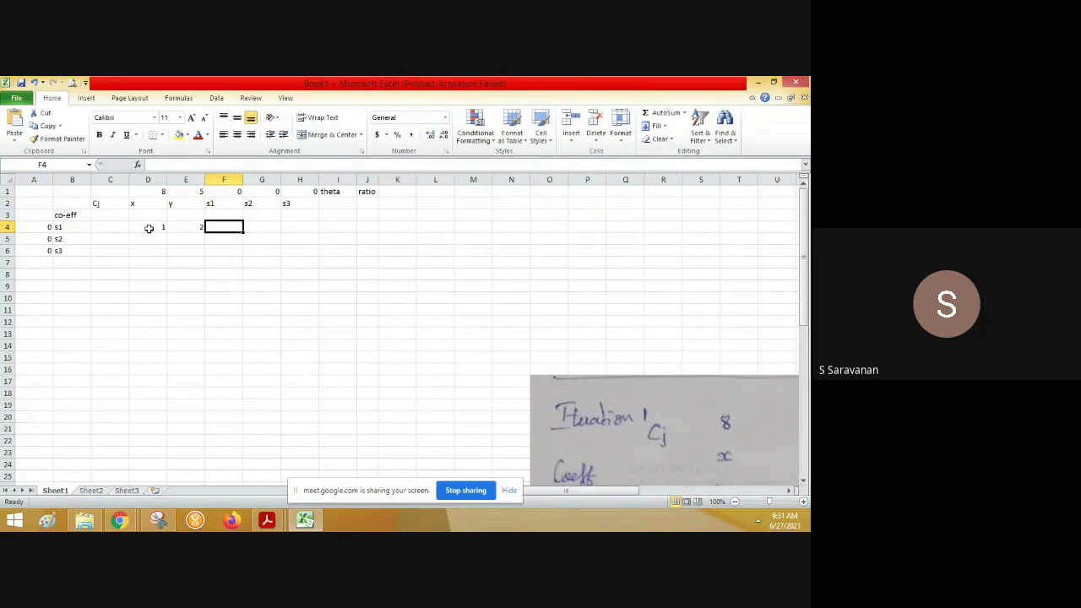
{"action": "type", "text": "1"}
{"action": "key", "text": "Tab"}
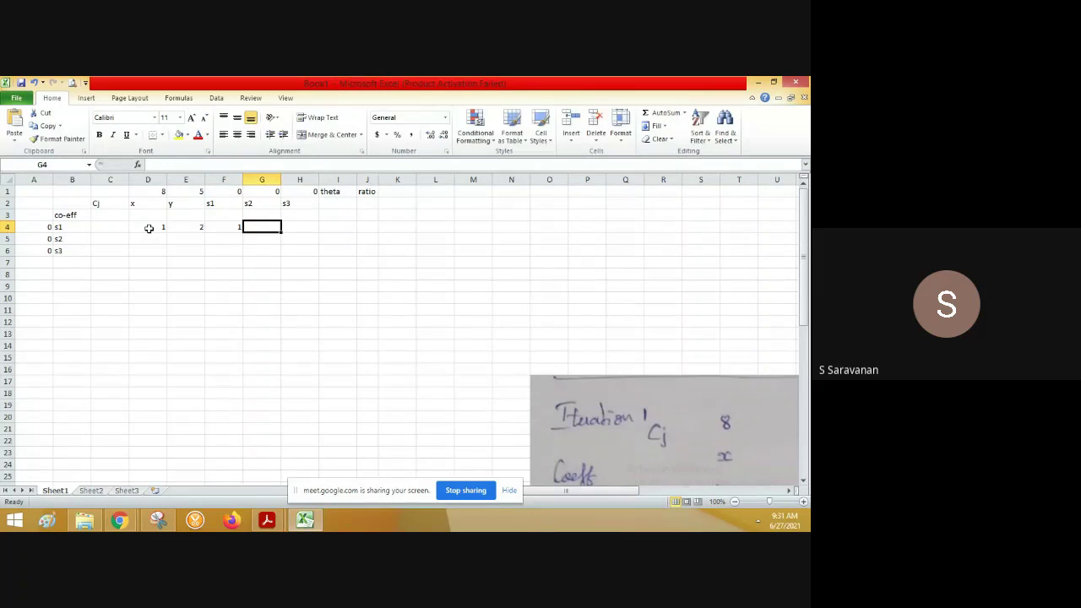
Complete the s1 row with 0 in cells G4 and H4 and 500 under theta in cell I4.
{"action": "type", "text": "0"}
{"action": "key", "text": "Tab"}
{"action": "type", "text": "0"}
{"action": "key", "text": "Tab"}
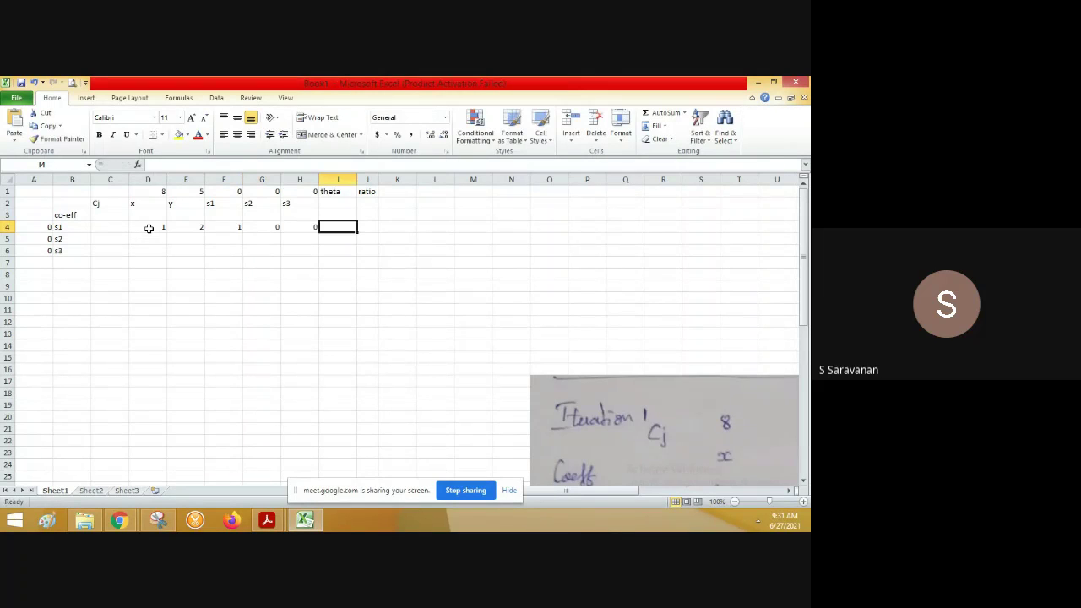
{"action": "type", "text": "500"}
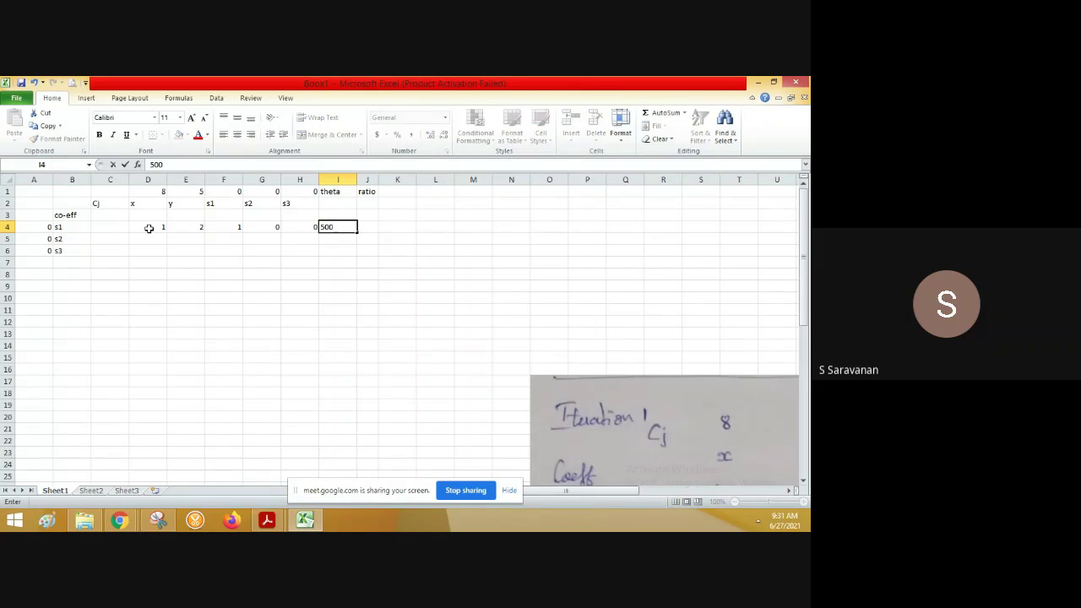
{"action": "key", "text": "Return"}
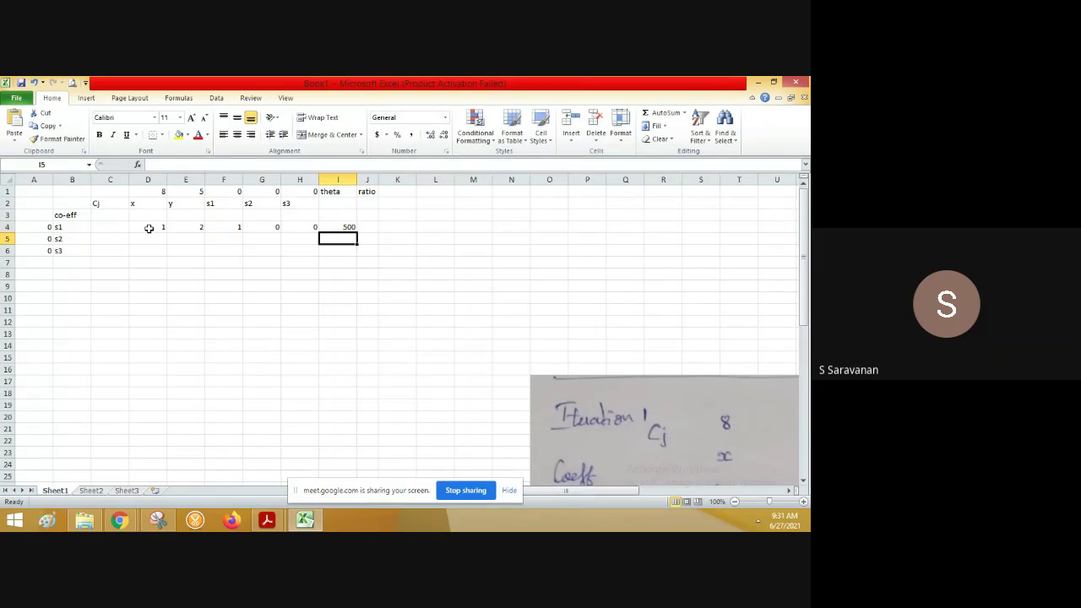
Enter the s2 row's nonzero values: 1 in cell D5, 1 in cell G5 and 150 in cell I5.
{"action": "key", "text": "Left"}
{"action": "key", "text": "Left"}
{"action": "key", "text": "Left"}
{"action": "key", "text": "Left"}
{"action": "key", "text": "Left"}
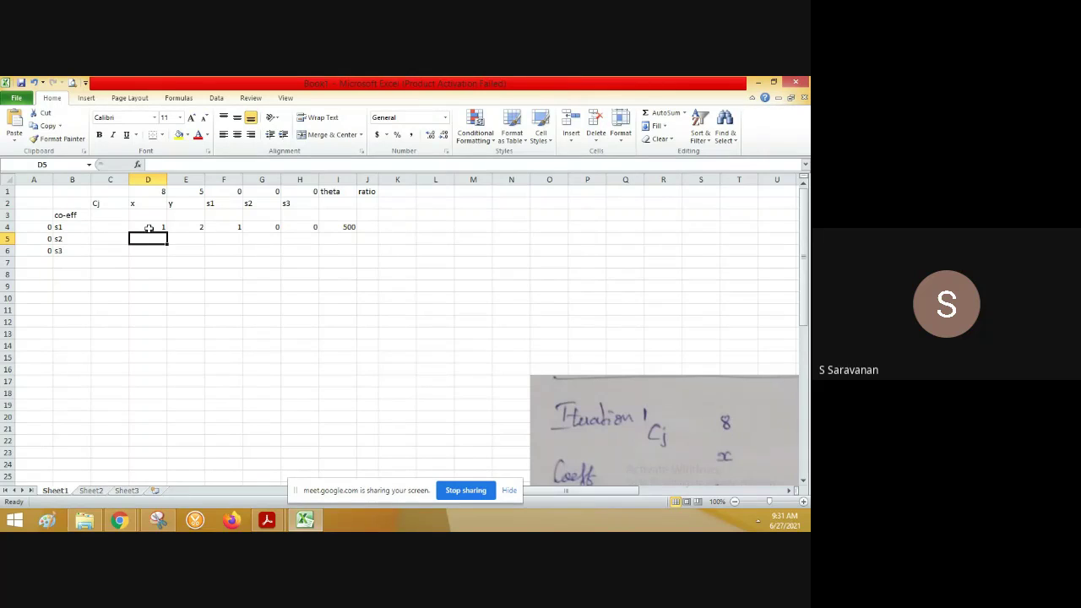
{"action": "type", "text": "1"}
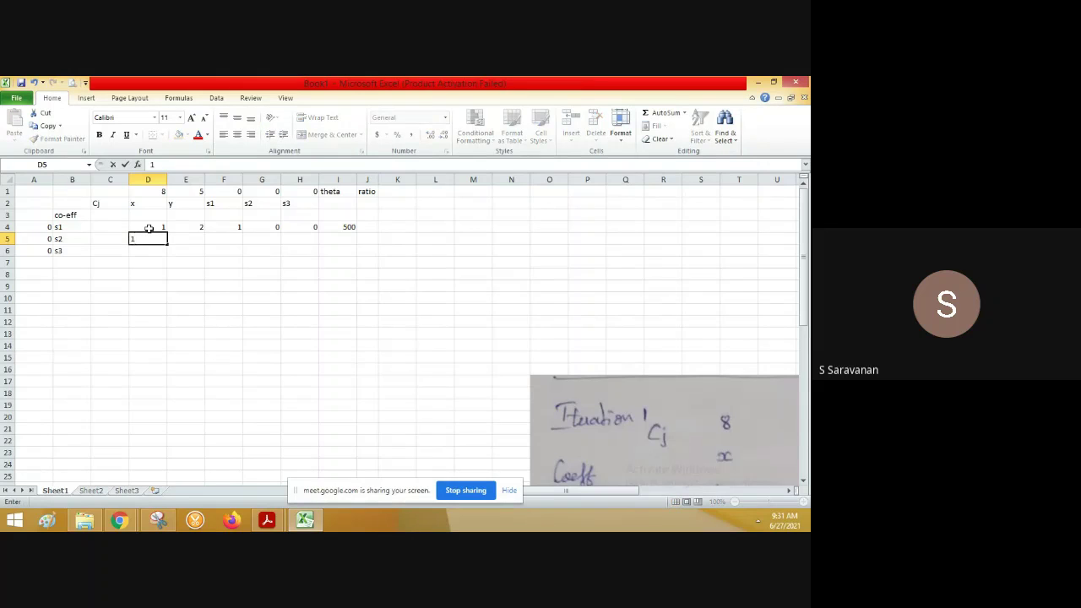
{"action": "key", "text": "Right"}
{"action": "key", "text": "Right"}
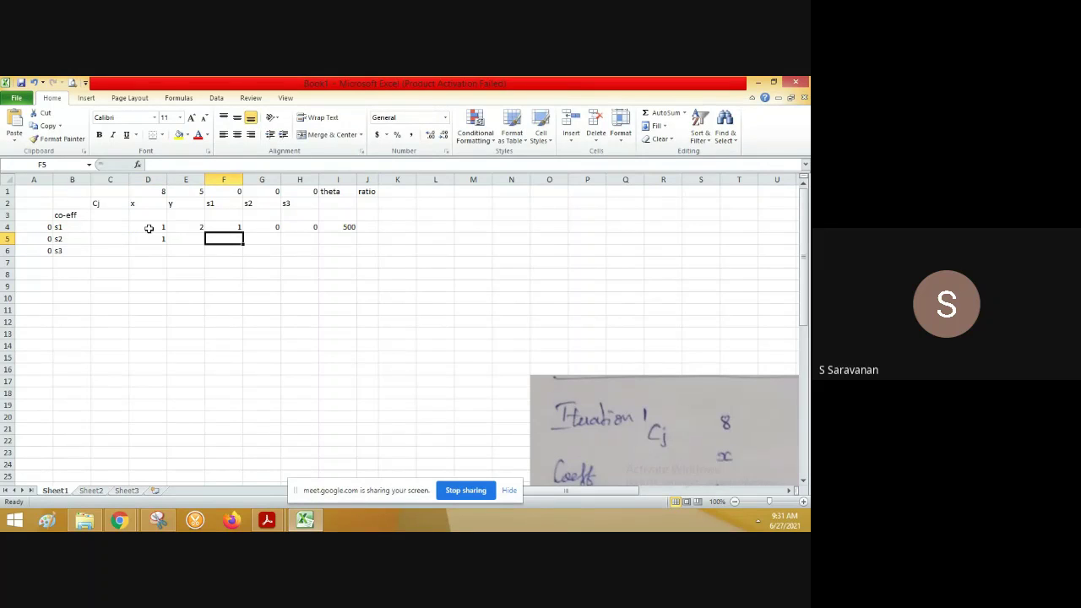
{"action": "key", "text": "Right"}
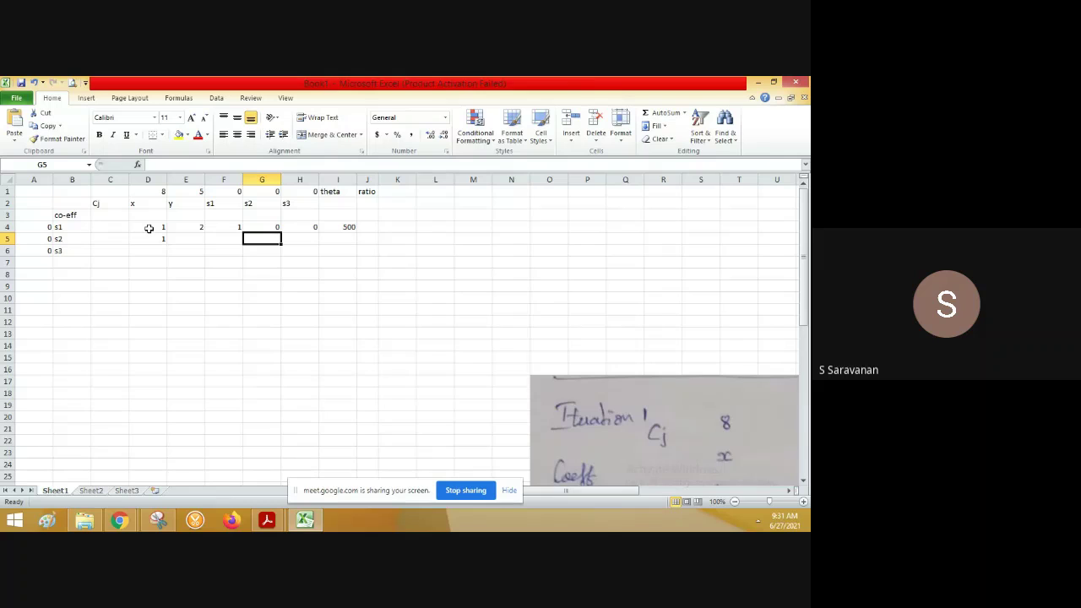
{"action": "type", "text": "1"}
{"action": "key", "text": "Right"}
{"action": "key", "text": "Right"}
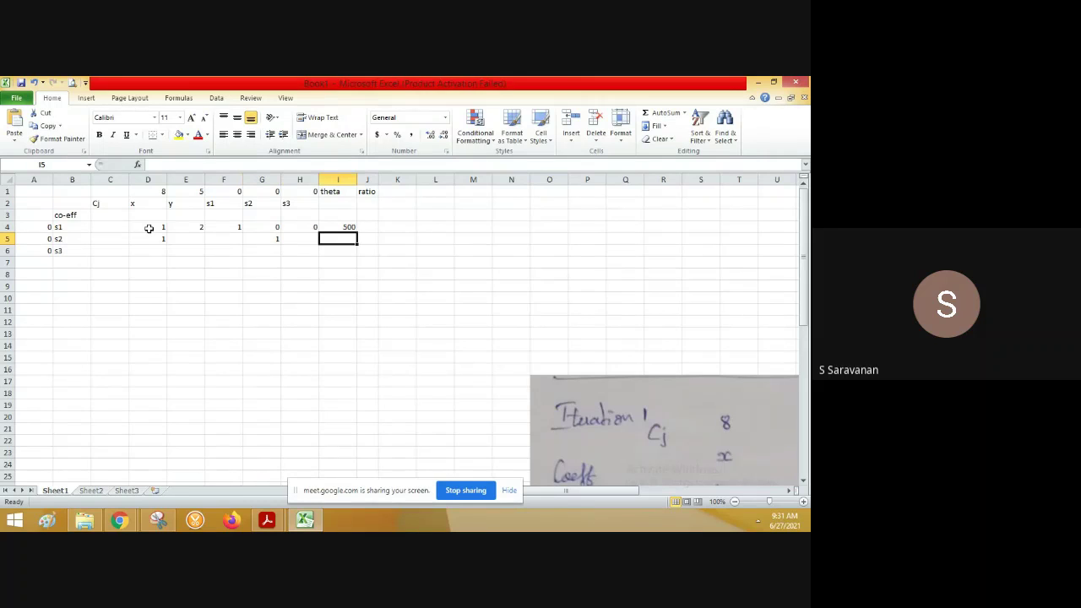
{"action": "type", "text": "150"}
Fill the s2 row's remaining cells E5, F5 and H5 with 0.
{"action": "key", "text": "Left"}
{"action": "key", "text": "Left"}
{"action": "key", "text": "Left"}
{"action": "key", "text": "Left"}
{"action": "key", "text": "Left"}
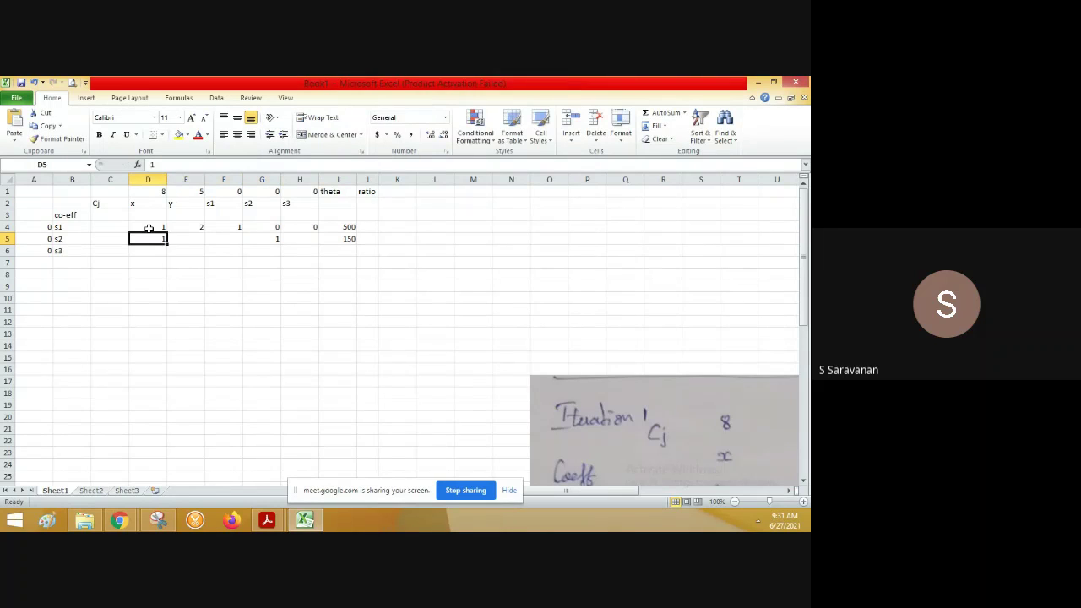
{"action": "key", "text": "Right"}
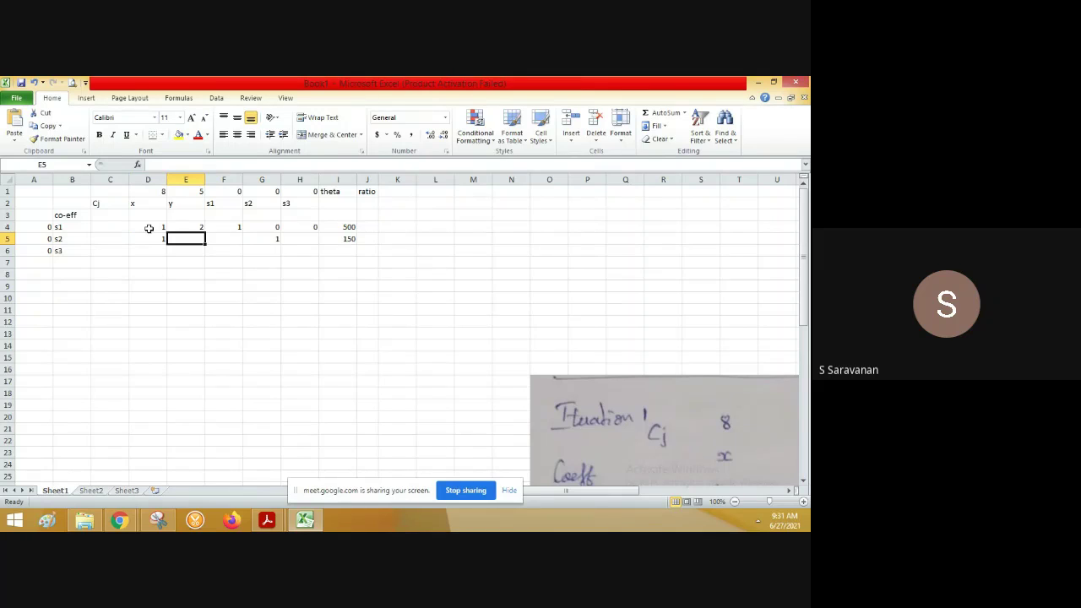
{"action": "type", "text": "0"}
{"action": "key", "text": "Right"}
{"action": "type", "text": "0"}
{"action": "key", "text": "Right"}
{"action": "key", "text": "Right"}
{"action": "type", "text": "0"}
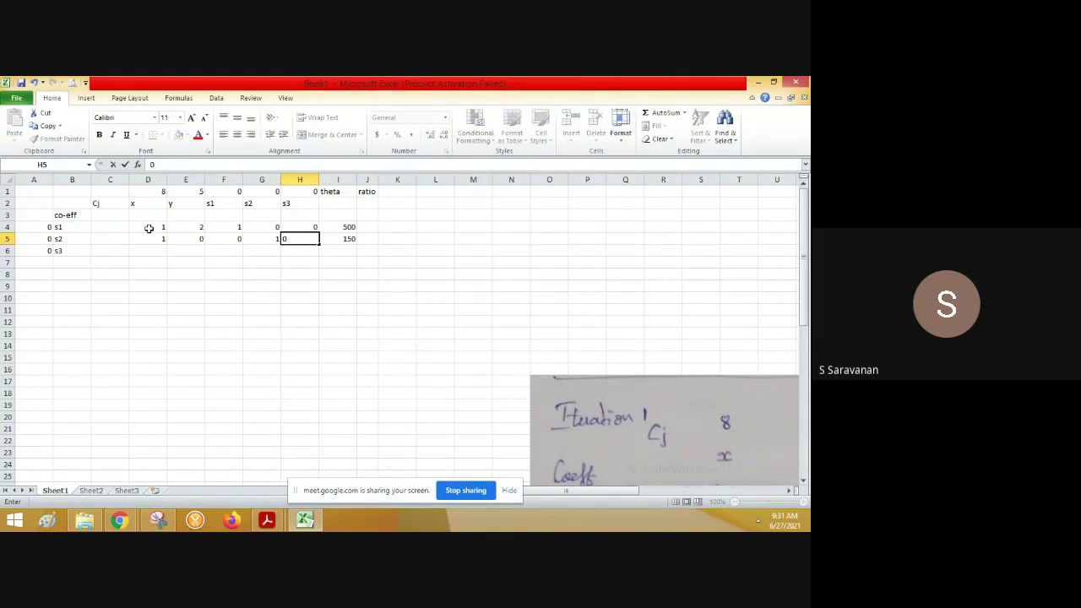
{"action": "key", "text": "Return"}
Enter the s3 row's values 0, 1 and 0 under x, y and s1 in cells D6 to F6.
{"action": "key", "text": "Left"}
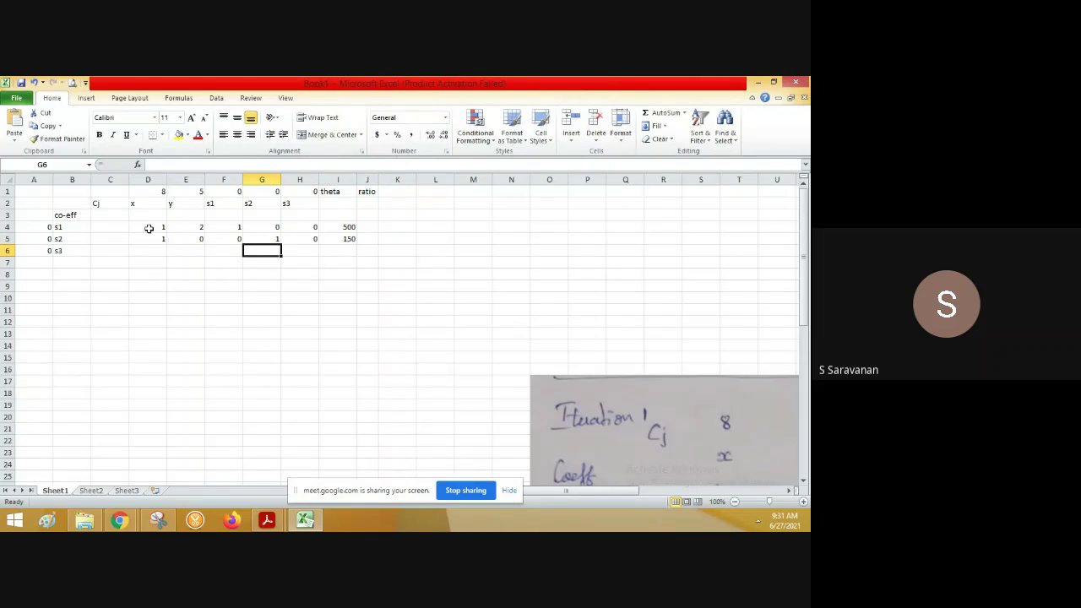
{"action": "key", "text": "Left"}
{"action": "key", "text": "Left"}
{"action": "key", "text": "Left"}
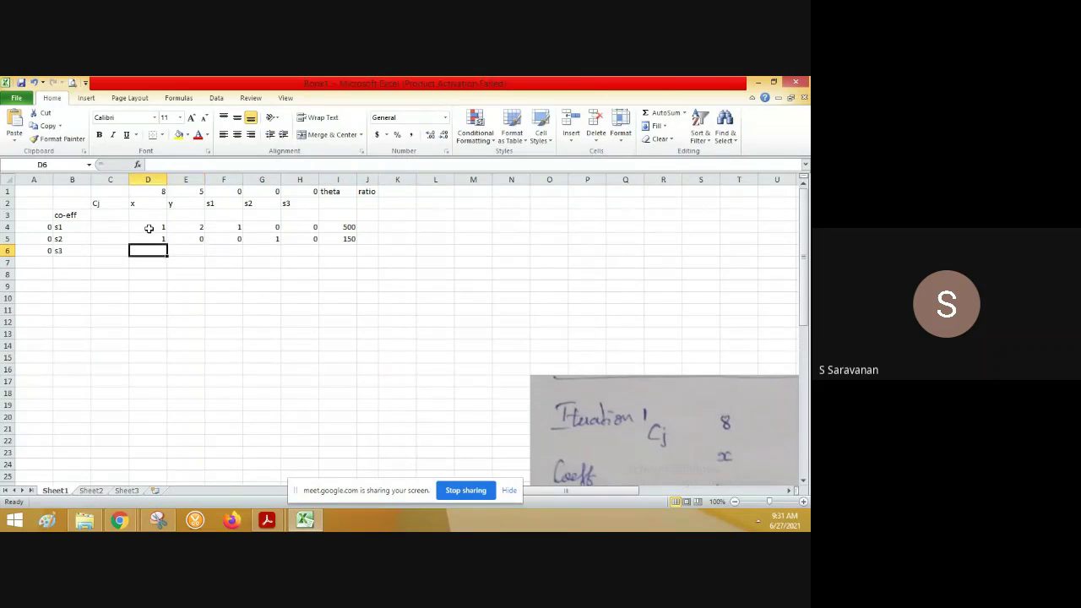
{"action": "type", "text": "0"}
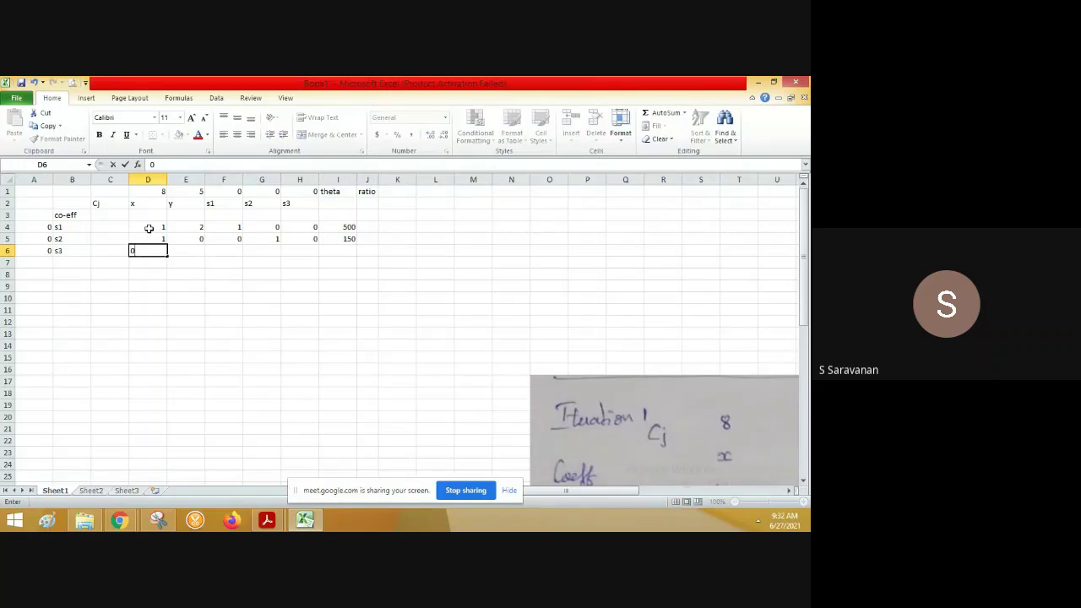
{"action": "key", "text": "Tab"}
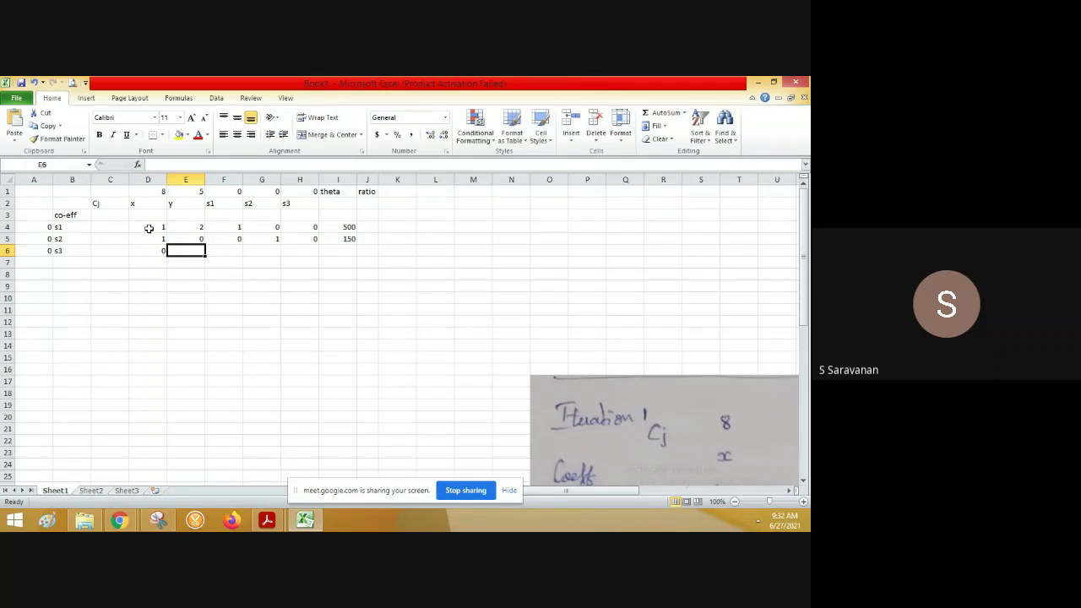
{"action": "type", "text": "1"}
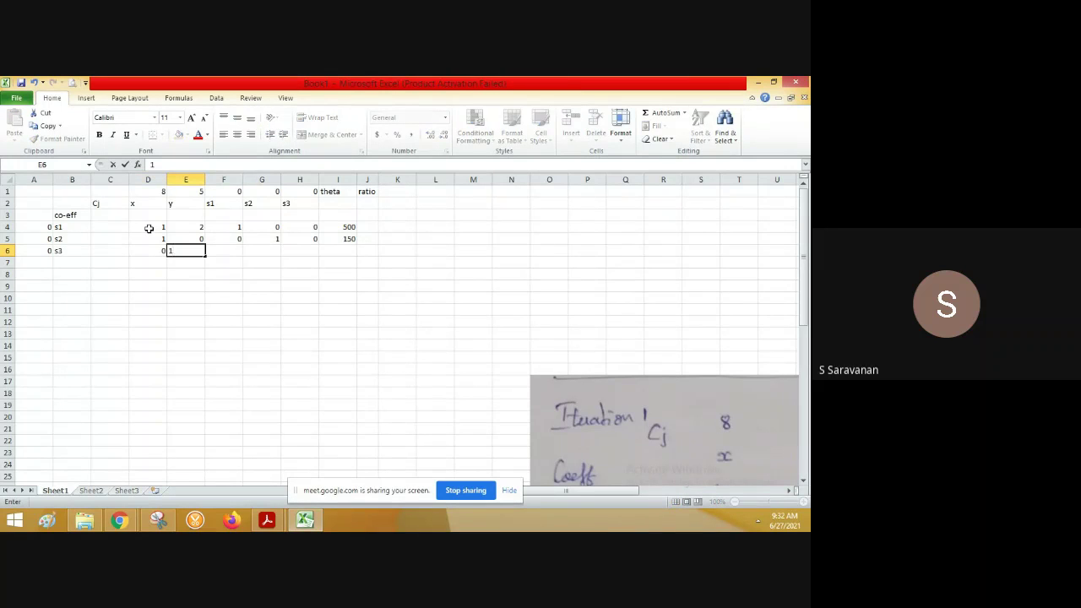
{"action": "key", "text": "Tab"}
{"action": "type", "text": "0"}
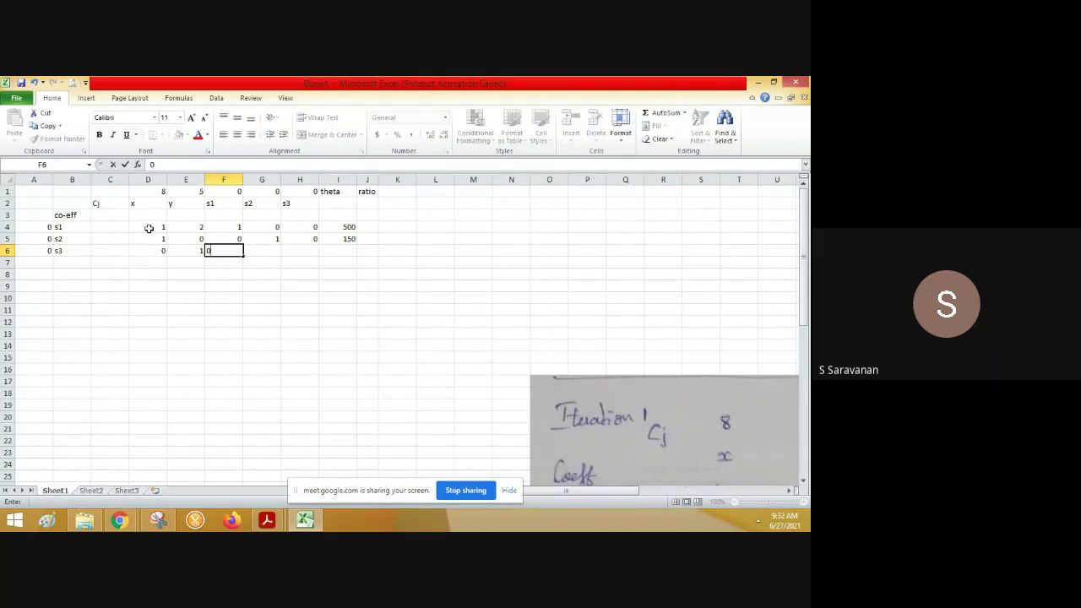
Complete the s3 row with 0 in cell G6, 1 in cell H6 and 250 under theta in cell I6.
{"action": "key", "text": "Tab"}
{"action": "type", "text": "0"}
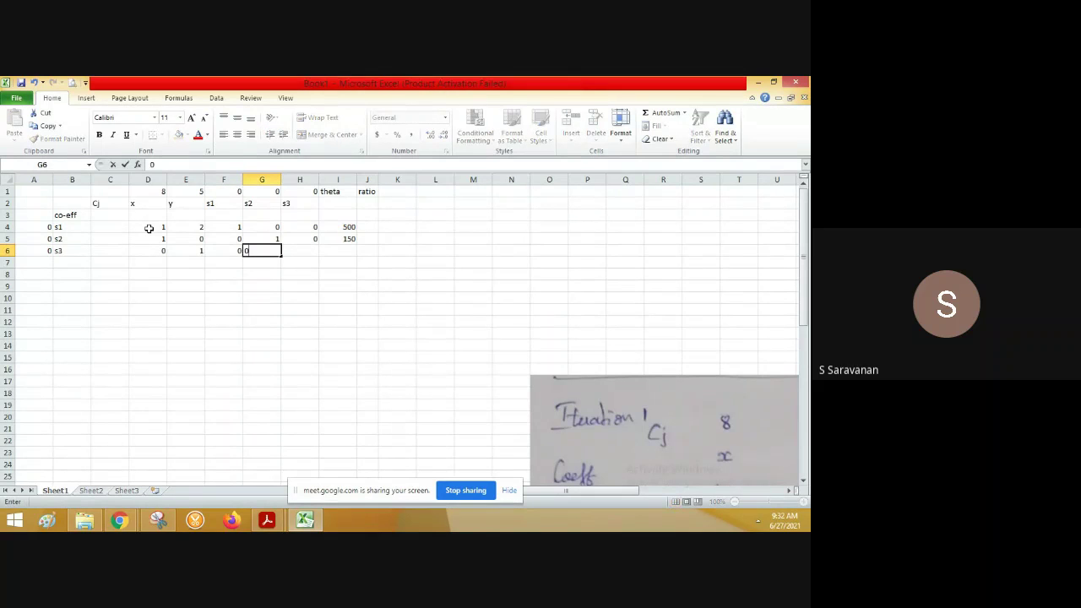
{"action": "key", "text": "Tab"}
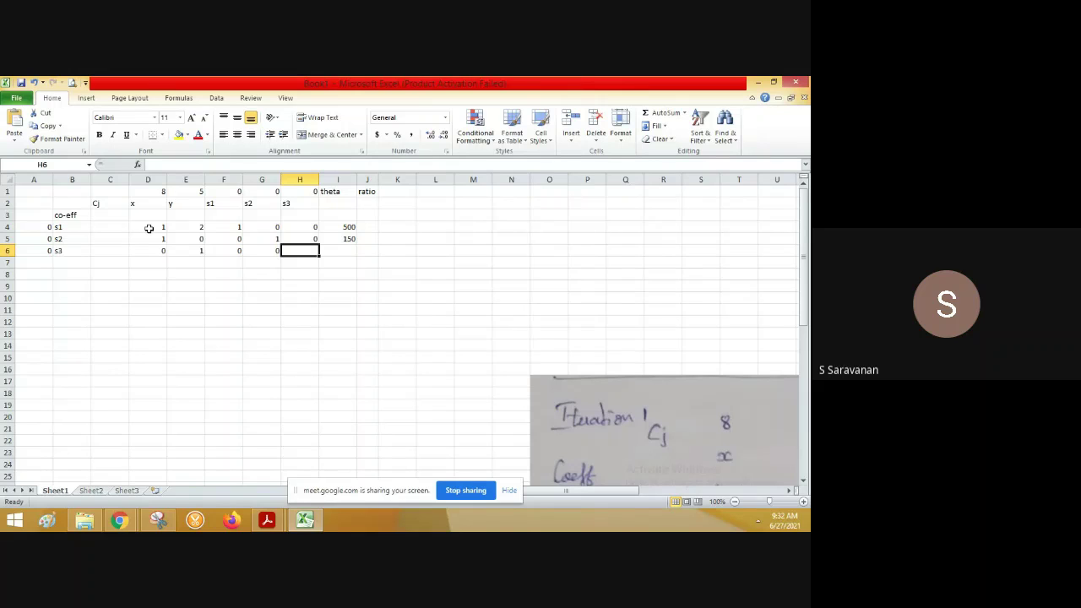
{"action": "type", "text": "1"}
{"action": "key", "text": "Tab"}
{"action": "type", "text": "250"}
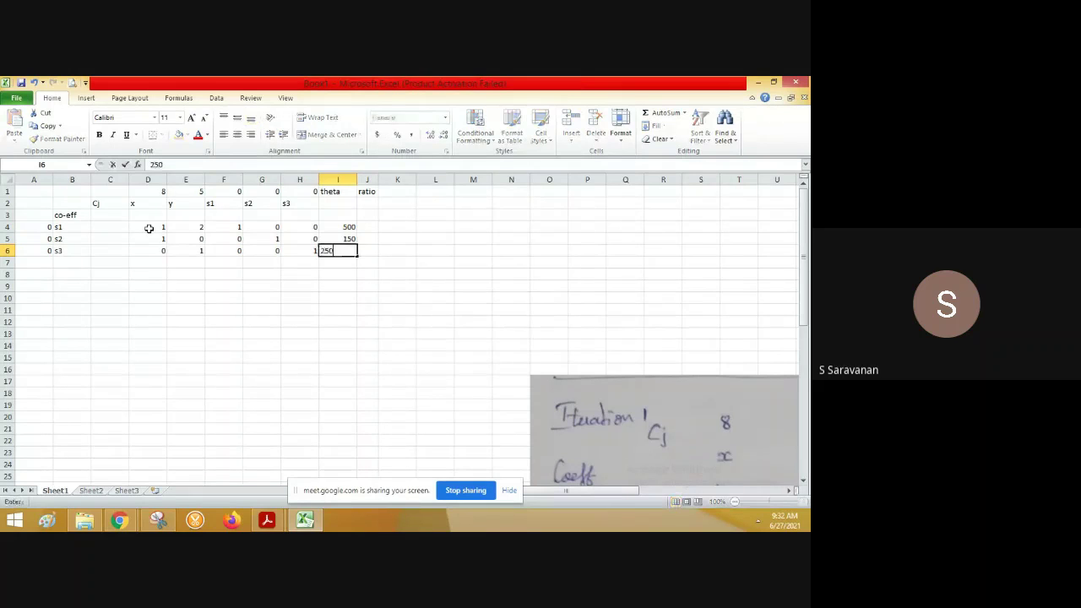
{"action": "key", "text": "Return"}
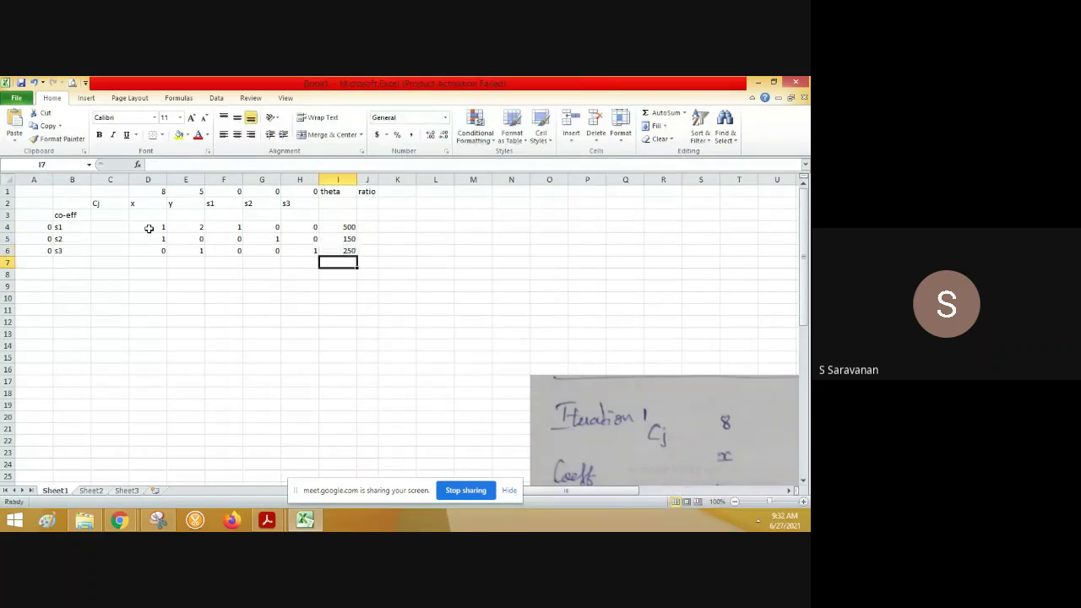
Autofit the widths of the Cj column (C) and the theta column (I) to their contents.
{"action": "double_click", "coordinate": [128, 182]}
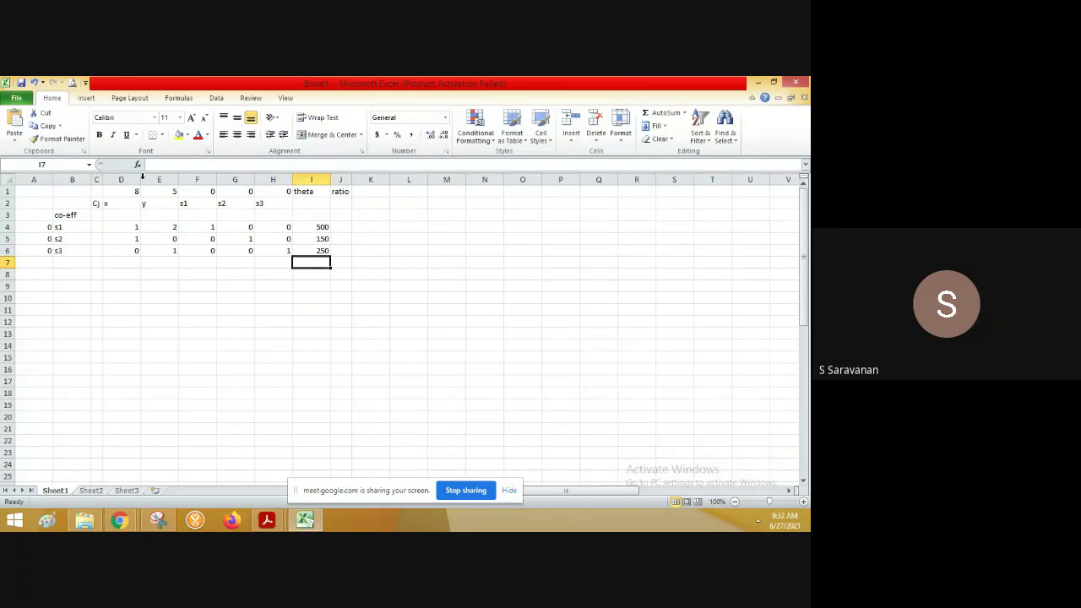
{"action": "key", "text": "alt+h"}
{"action": "key", "text": "o"}
{"action": "key", "text": "i"}
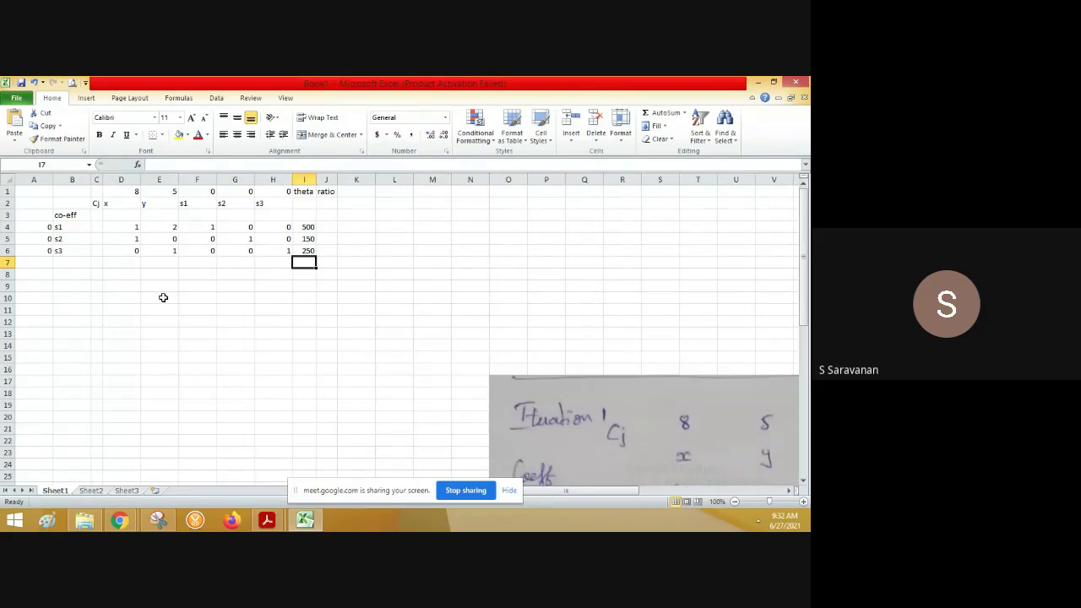
Remove the handwritten table image from the sheet and select the empty cell N15.
{"action": "left_click", "coordinate": [163, 297]}
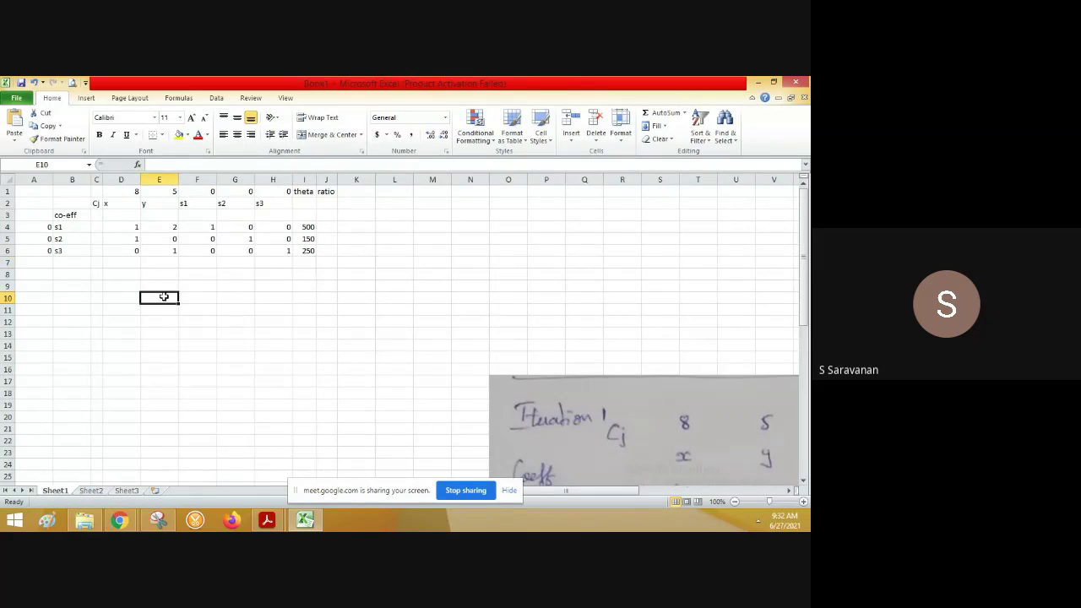
{"action": "left_click_drag", "start_coordinate": [163, 298], "coordinate": [473, 352]}
{"action": "left_click", "coordinate": [475, 355]}
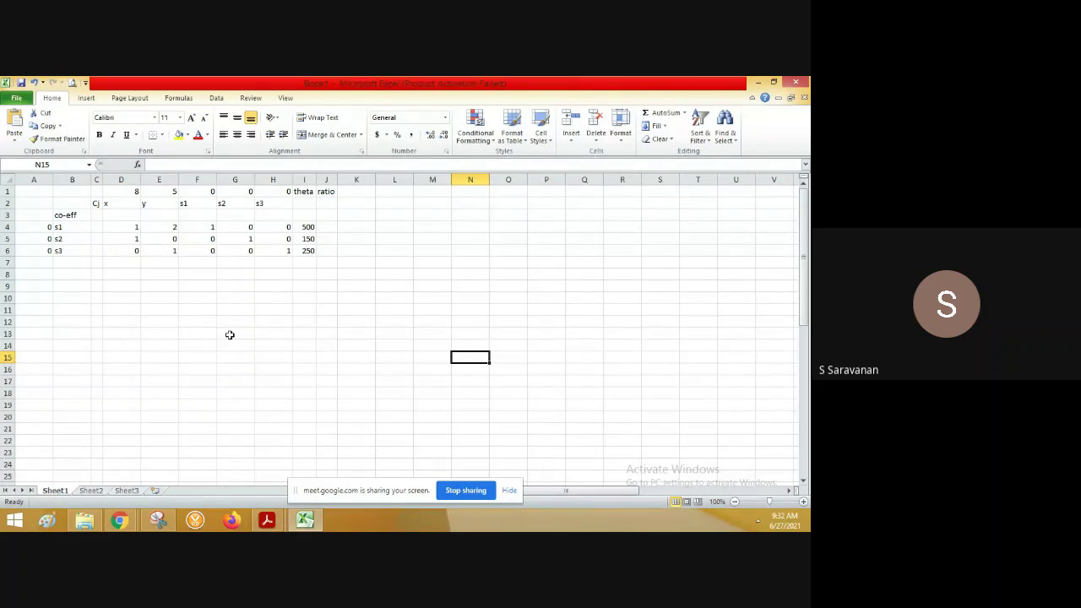
Narrow the x column (D) while leaving some space around its values.
{"action": "double_click", "coordinate": [140, 179]}
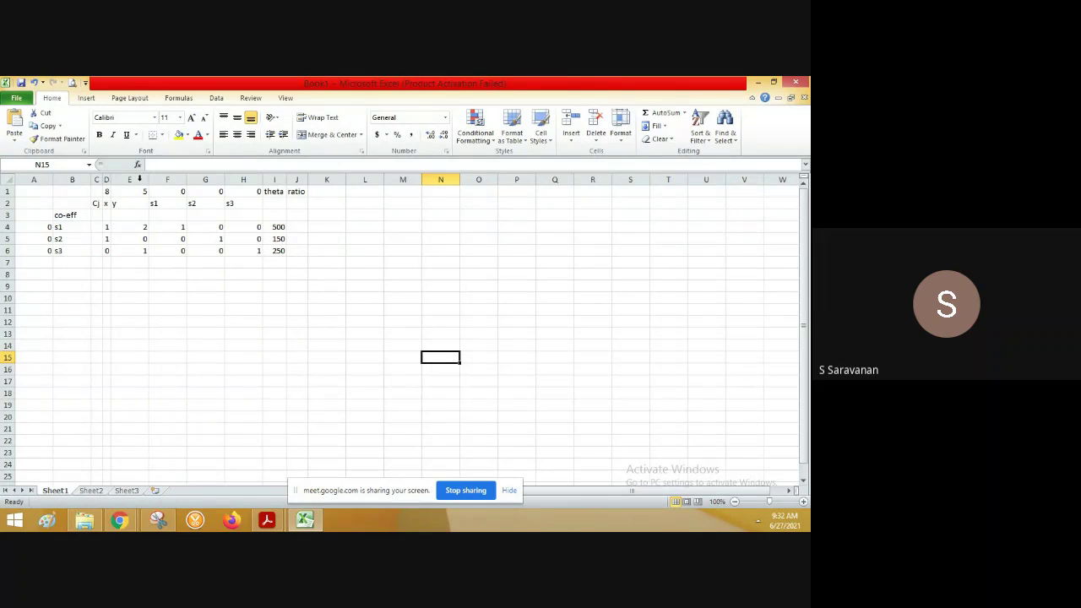
{"action": "key", "text": "ctrl+z"}
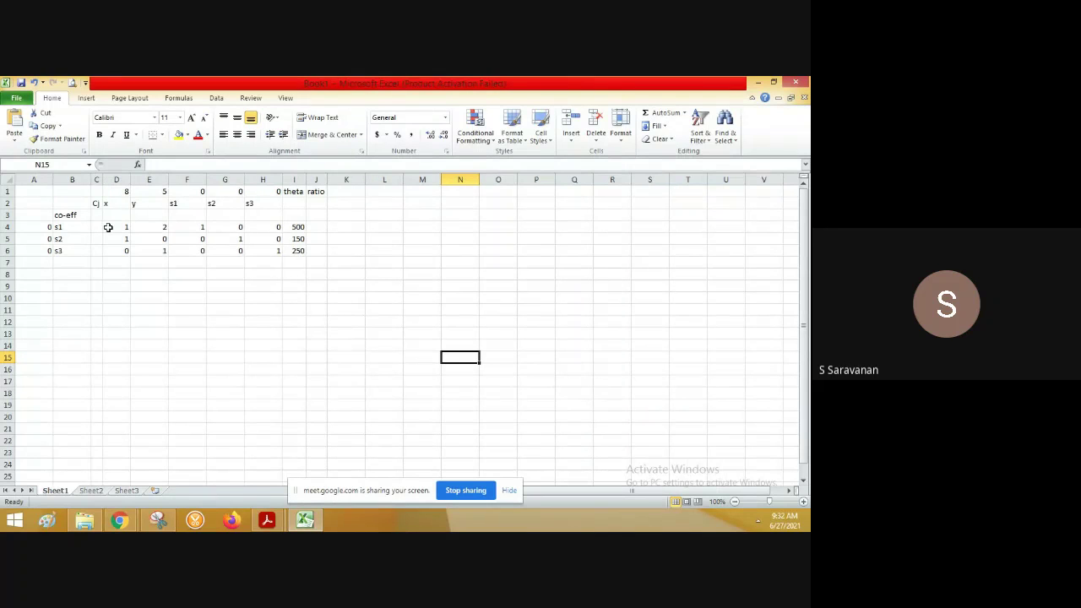
{"action": "left_click", "coordinate": [125, 227]}
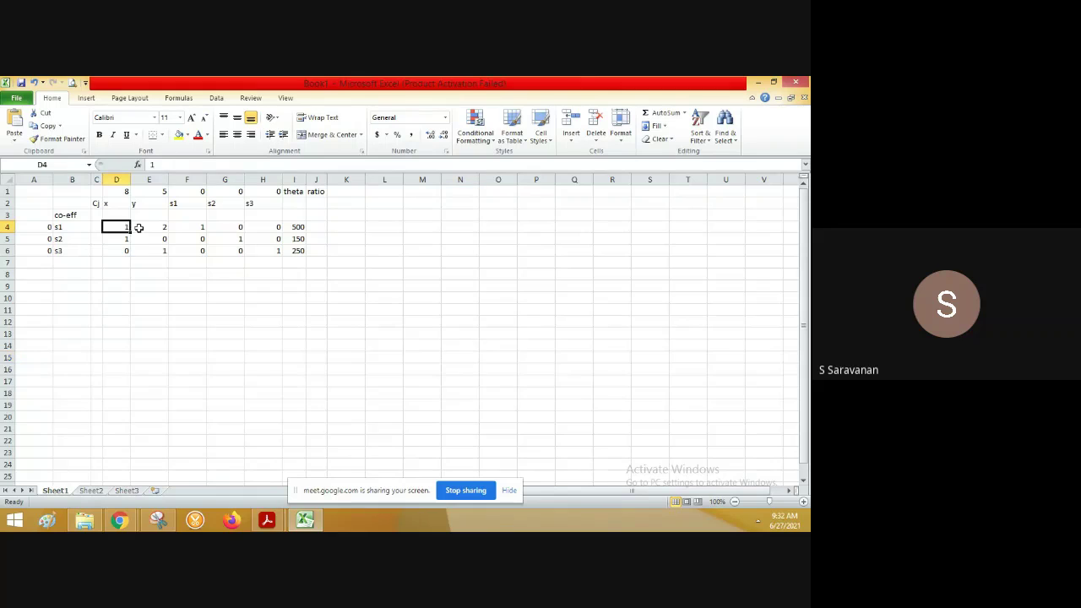
{"action": "left_click", "coordinate": [153, 226]}
{"action": "left_click", "coordinate": [185, 227]}
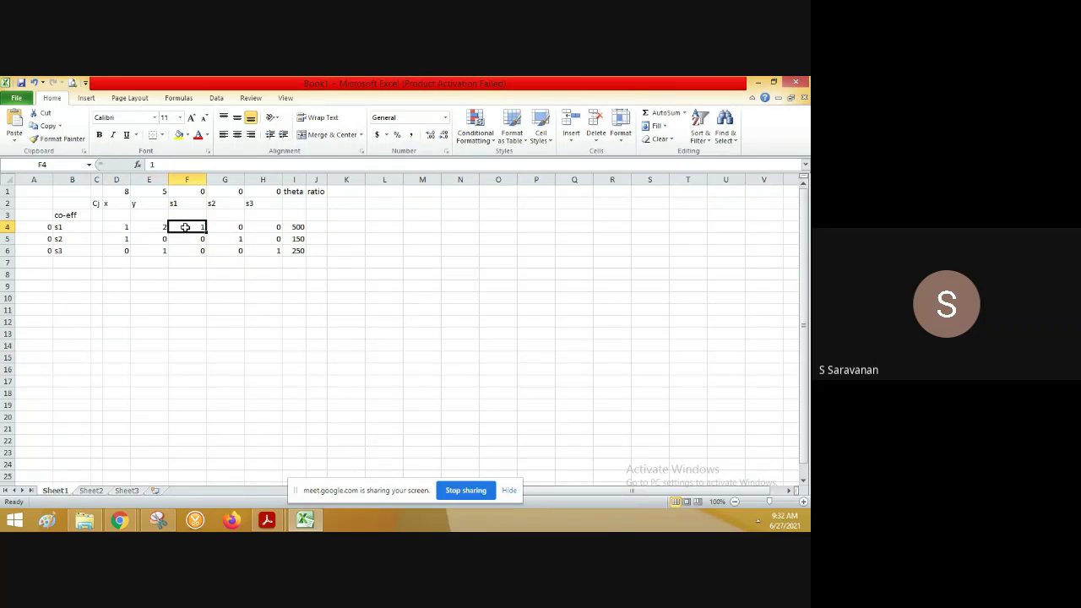
Review the coefficients and theta values in the s1, s2 and s3 rows of the simplex table.
{"action": "left_click", "coordinate": [296, 228]}
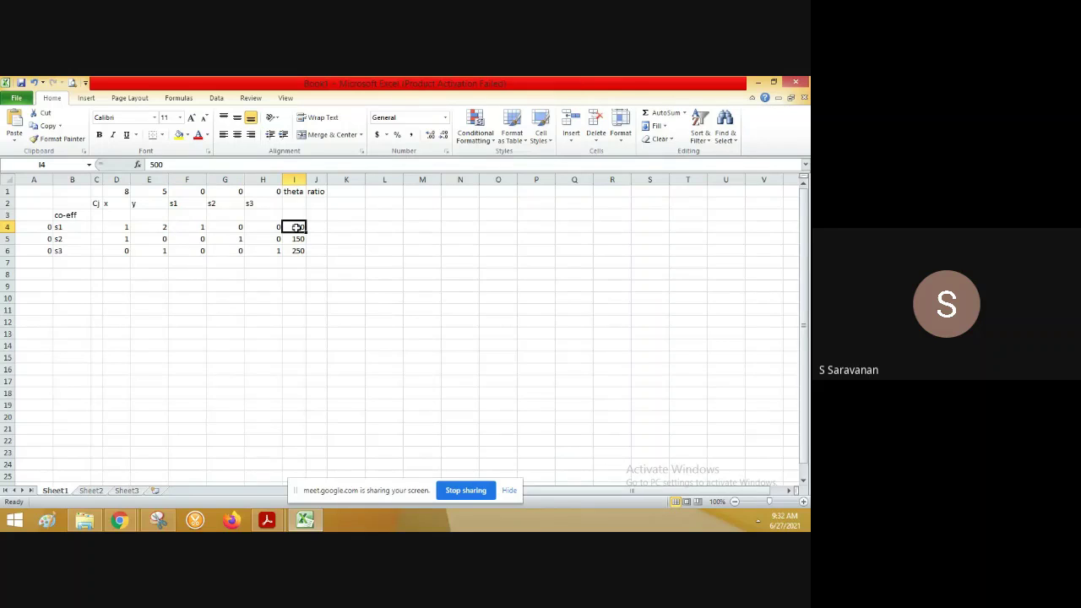
{"action": "left_click", "coordinate": [118, 239]}
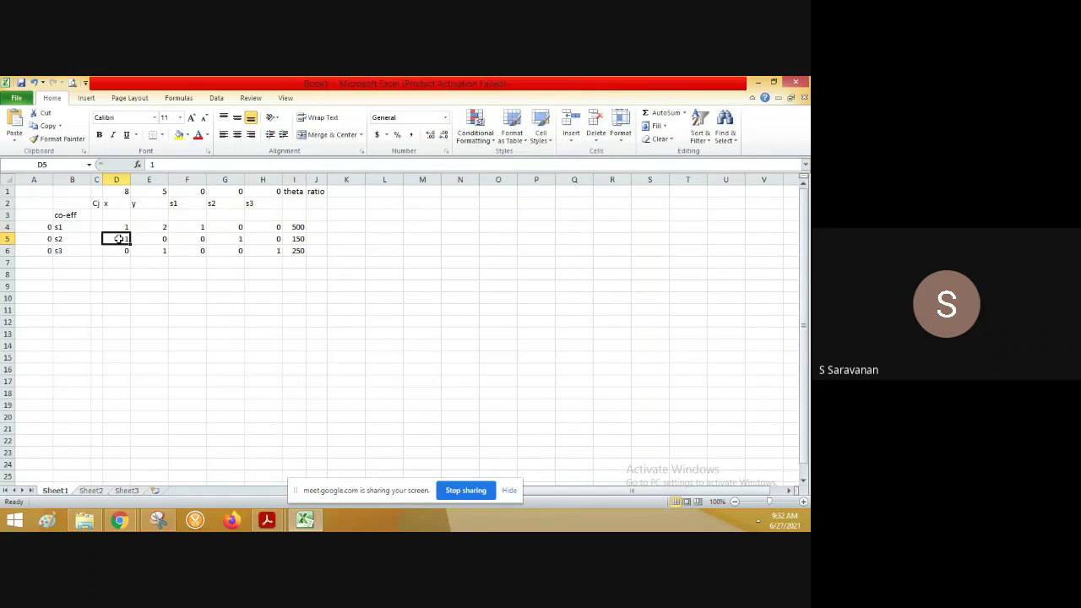
{"action": "left_click", "coordinate": [229, 240]}
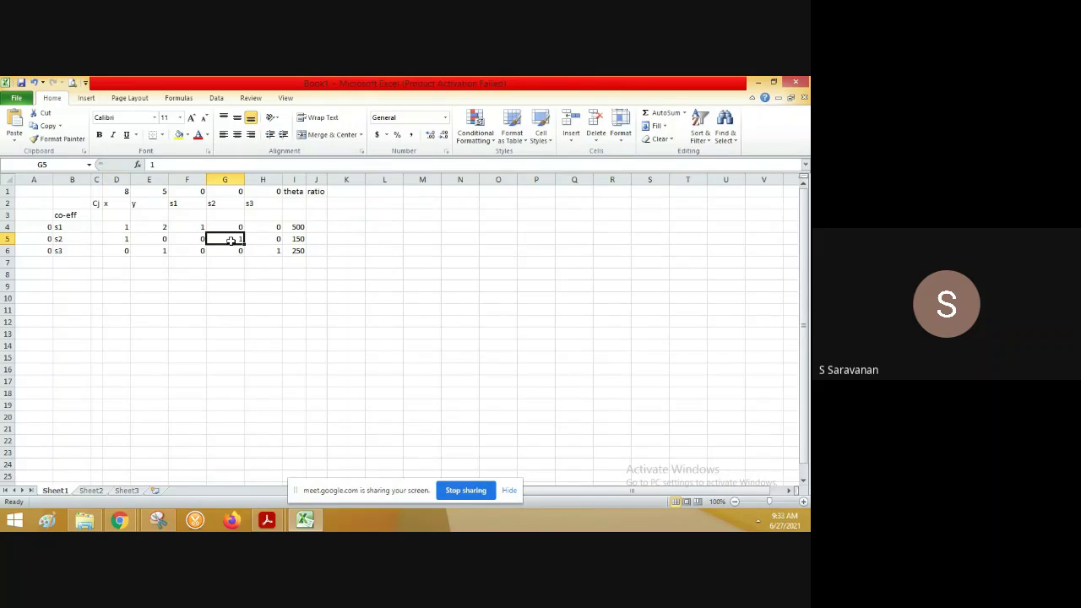
{"action": "left_click", "coordinate": [294, 240]}
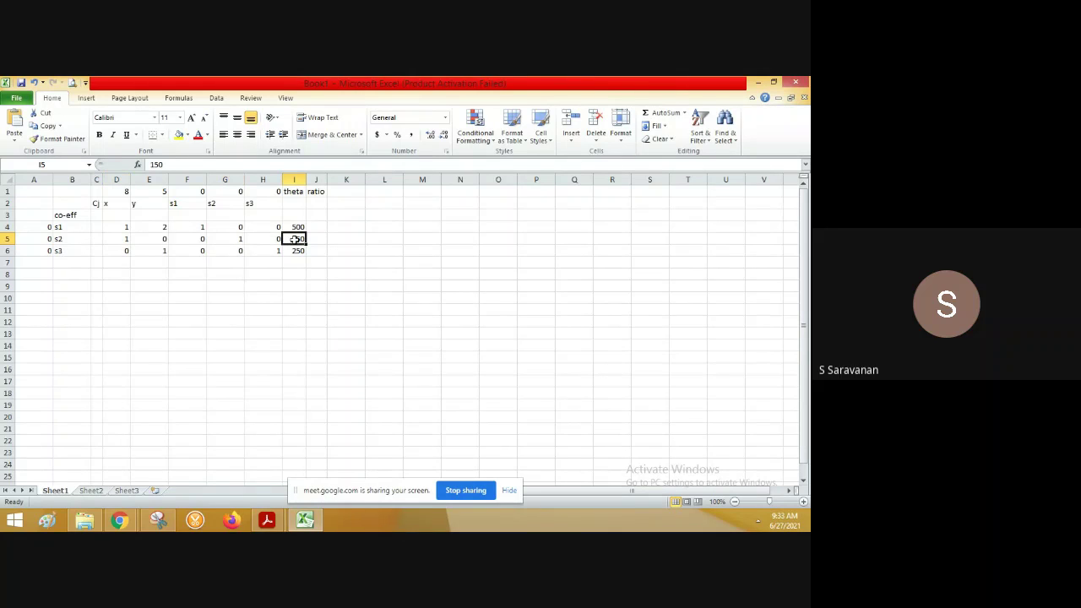
{"action": "left_click", "coordinate": [161, 251]}
{"action": "left_click", "coordinate": [267, 251]}
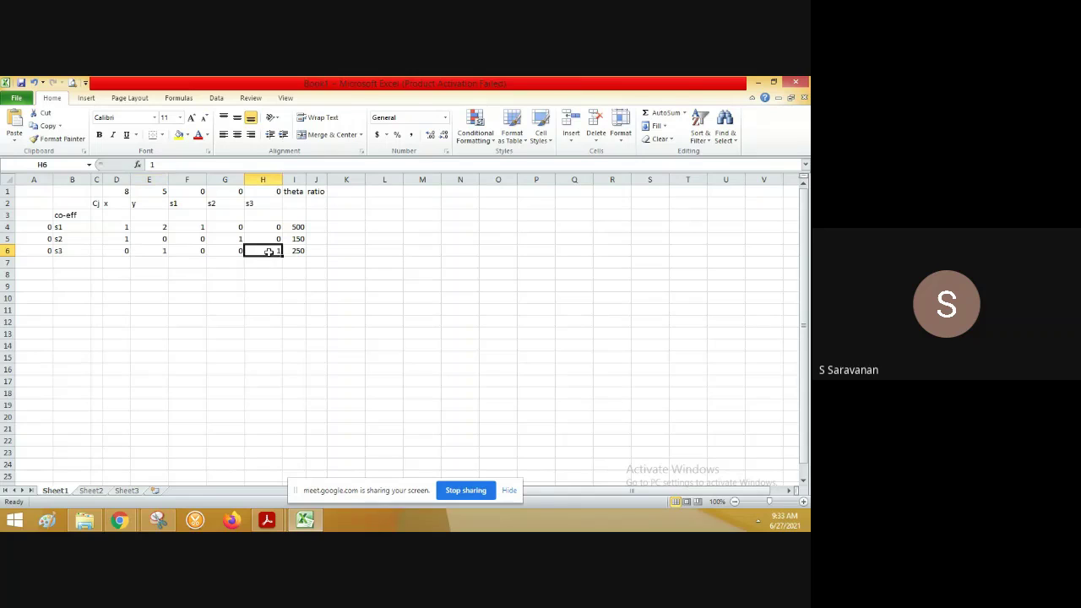
{"action": "left_click", "coordinate": [292, 253]}
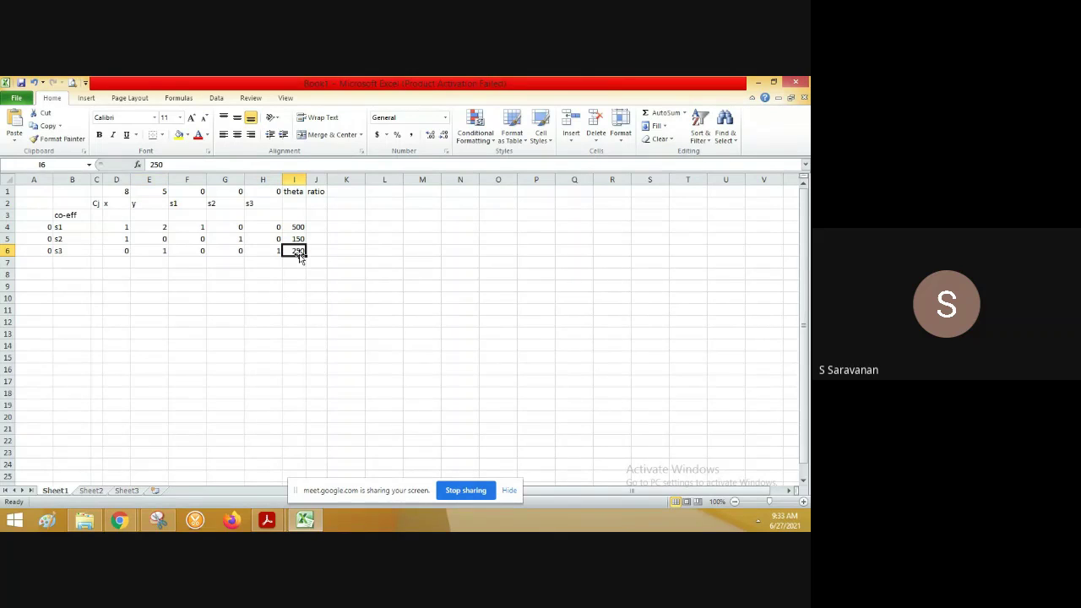
{"action": "left_click", "coordinate": [110, 278]}
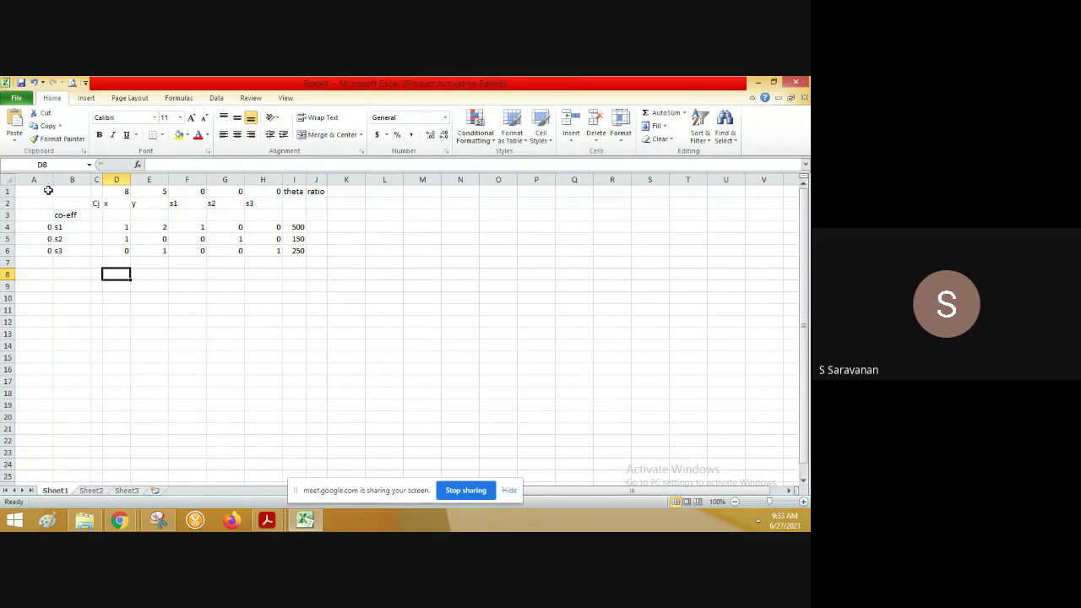
Apply all borders to the simplex table range A1:J8, including two empty rows below s3.
{"action": "left_click", "coordinate": [48, 191]}
{"action": "key", "text": "shift+Right"}
{"action": "key", "text": "shift+Right"}
{"action": "key", "text": "shift+Right"}
{"action": "key", "text": "shift+Right"}
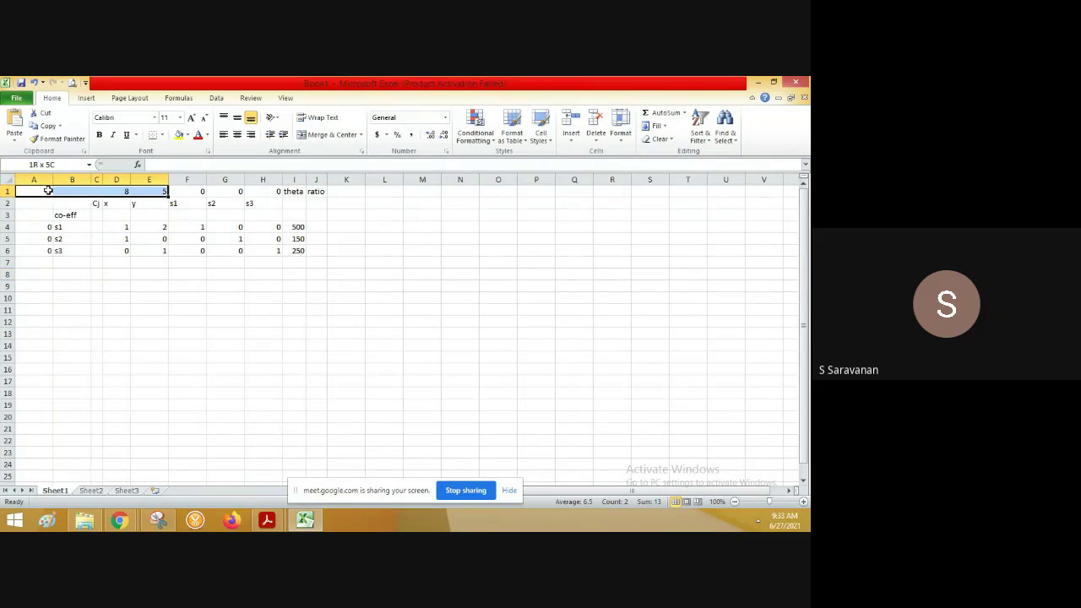
{"action": "key", "text": "shift+Right"}
{"action": "key", "text": "shift+Right"}
{"action": "key", "text": "shift+Right"}
{"action": "key", "text": "shift+Right"}
{"action": "key", "text": "shift+Right"}
{"action": "key", "text": "shift+Down"}
{"action": "key", "text": "shift+Down"}
{"action": "key", "text": "shift+Down"}
{"action": "key", "text": "shift+Down"}
{"action": "key", "text": "shift+Down"}
{"action": "key", "text": "shift+Down"}
{"action": "key", "text": "shift+Down"}
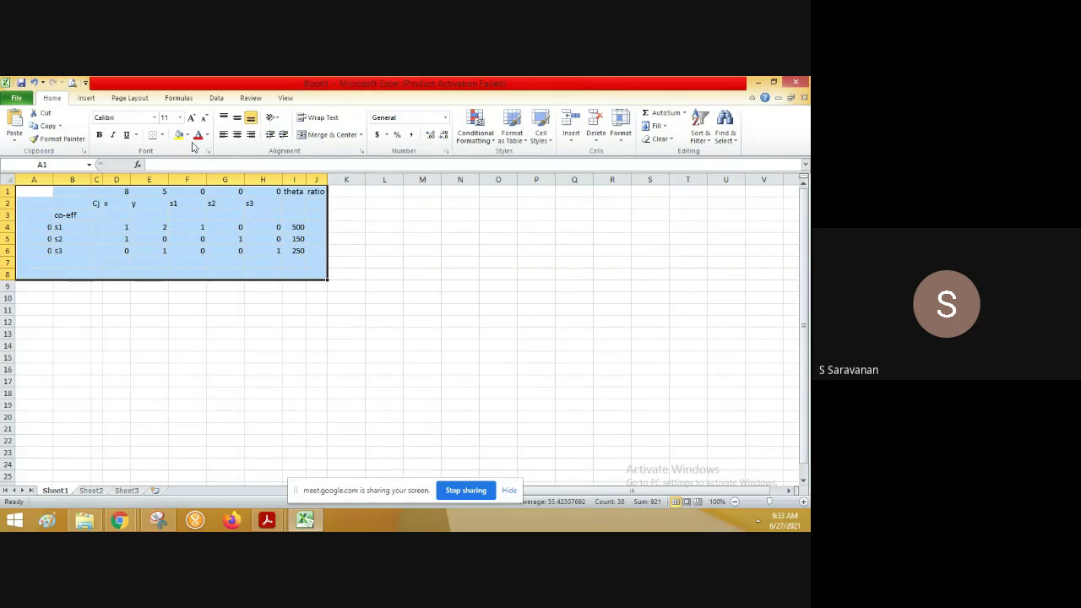
{"action": "left_click", "coordinate": [162, 136]}
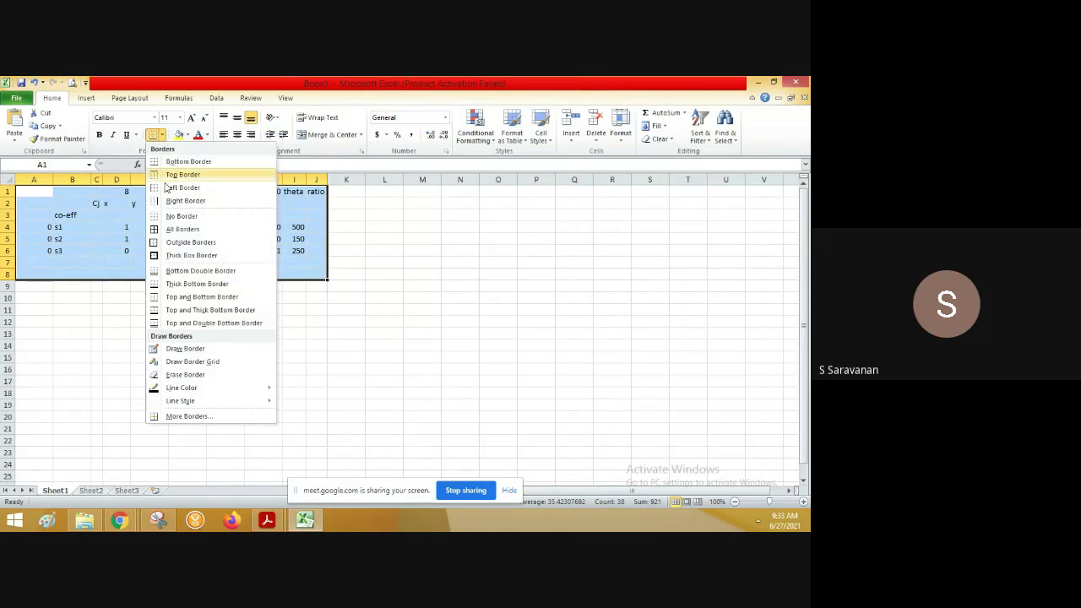
{"action": "left_click", "coordinate": [156, 230]}
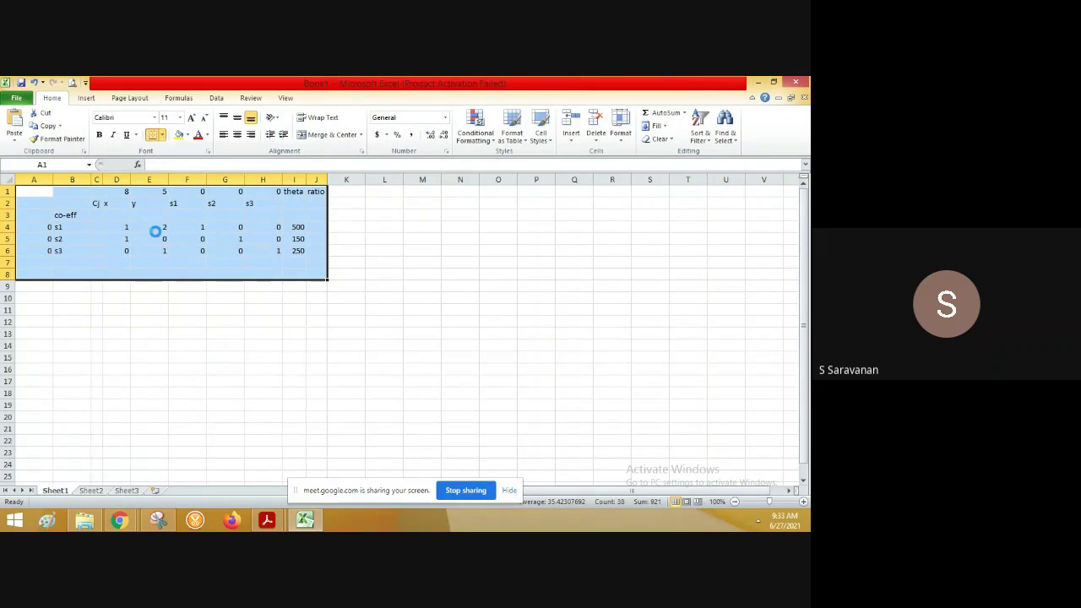
Label the row below s3 as Zj in cell B7 and move on to its x column cell.
{"action": "left_click", "coordinate": [81, 262]}
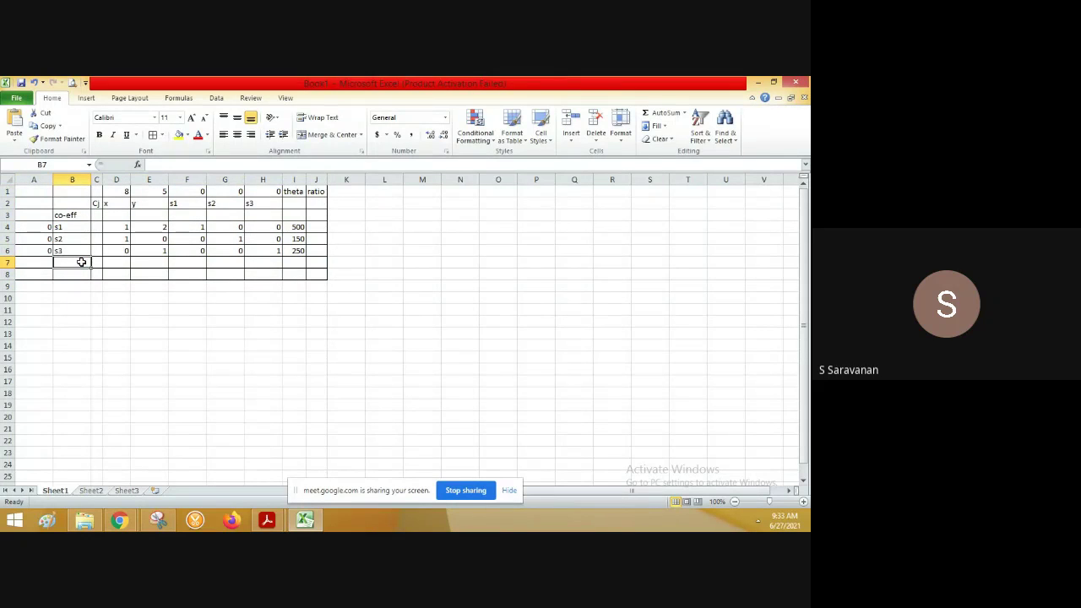
{"action": "type", "text": "Z"}
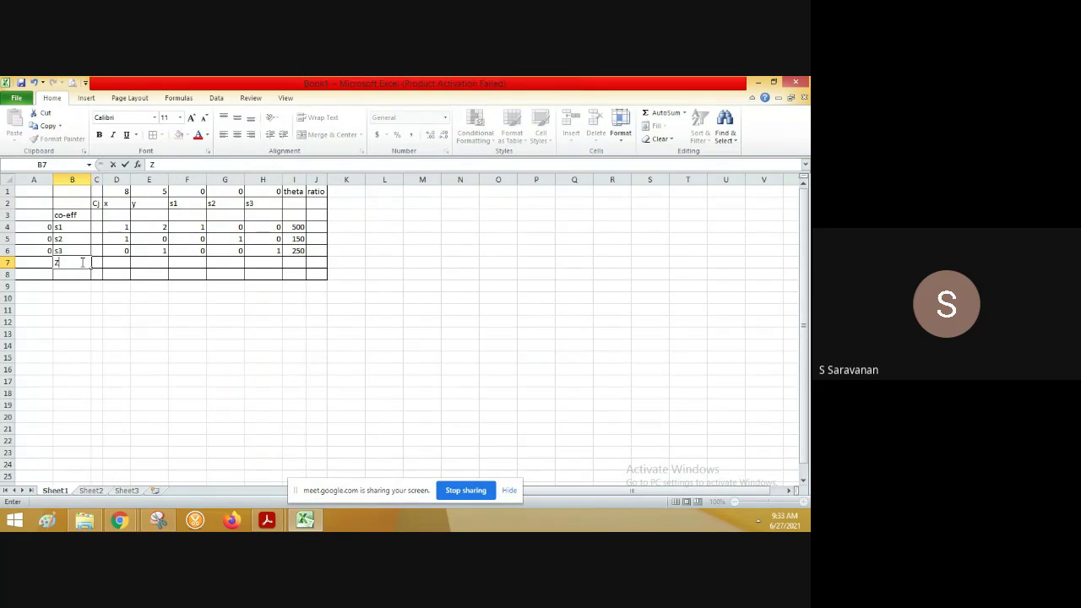
{"action": "type", "text": "j"}
{"action": "key", "text": "Tab"}
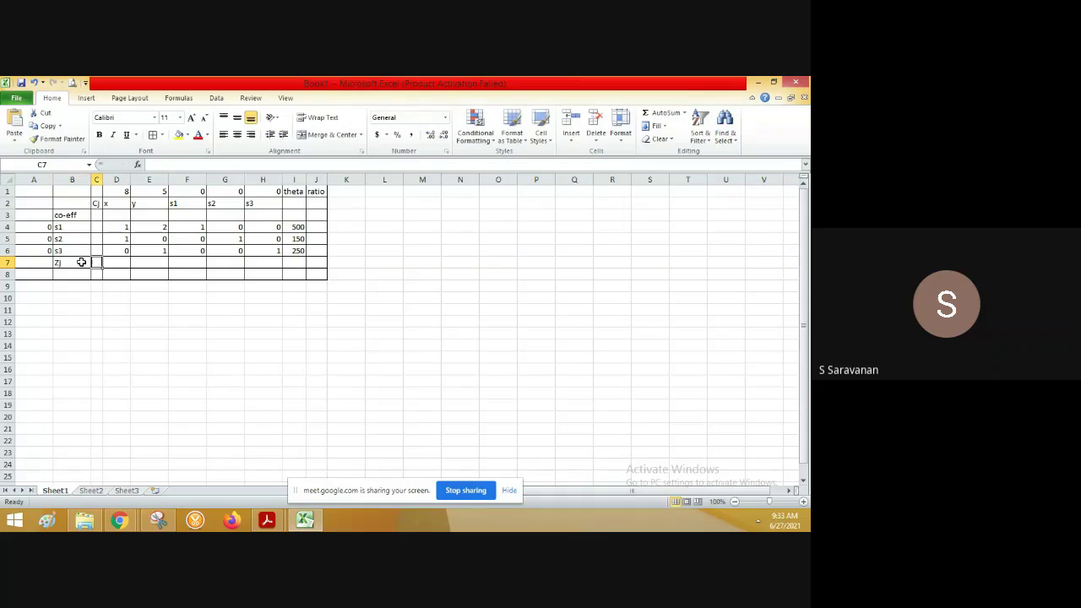
{"action": "key", "text": "Tab"}
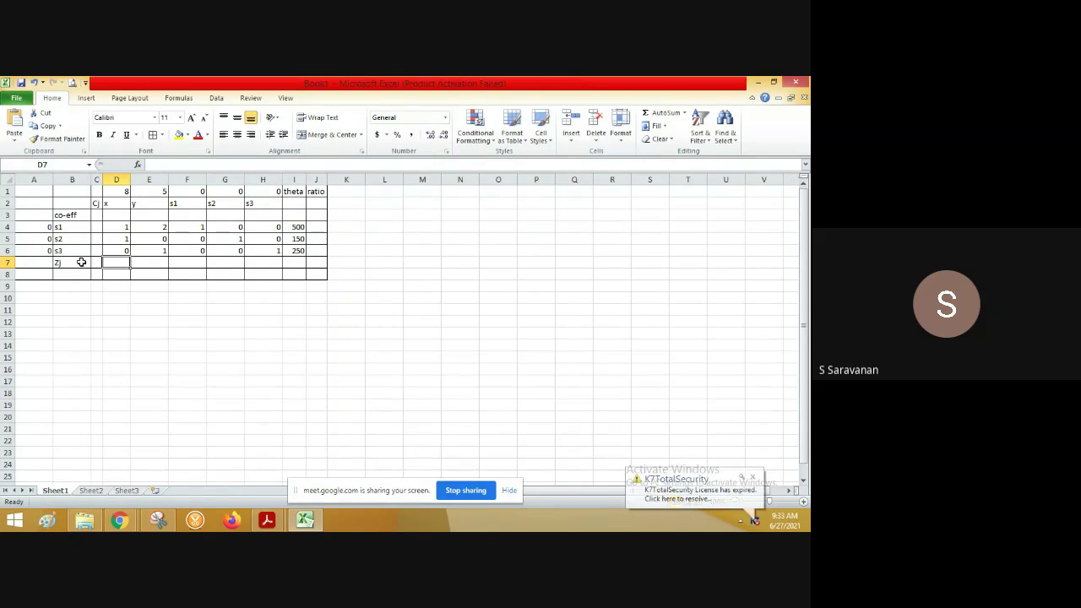
Fill the Zj row with 0 in every variable column, from D7 to H7.
{"action": "left_click", "coordinate": [39, 227]}
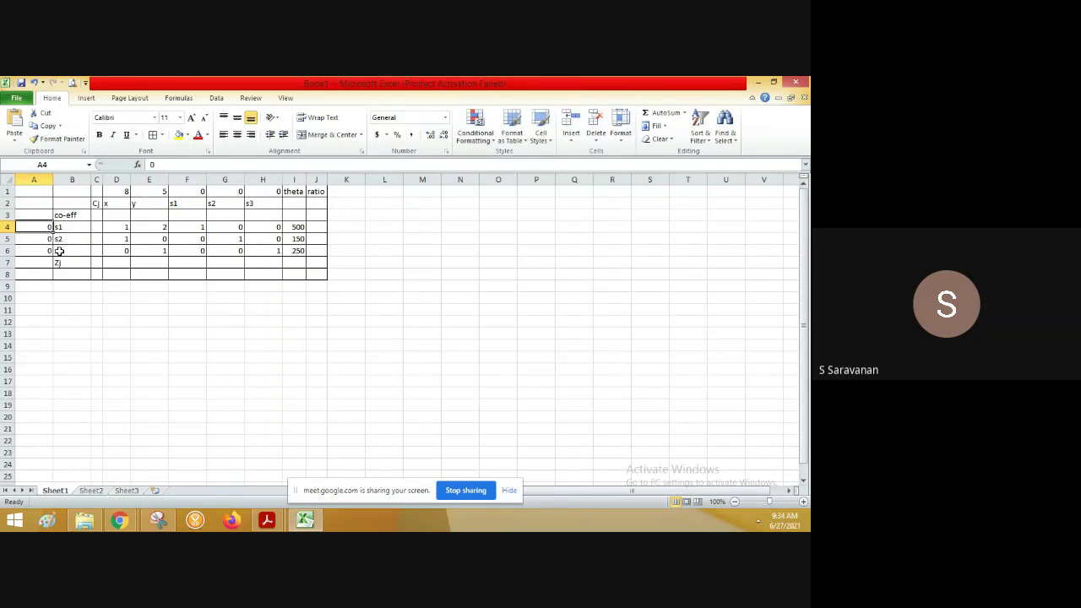
{"action": "left_click", "coordinate": [124, 261]}
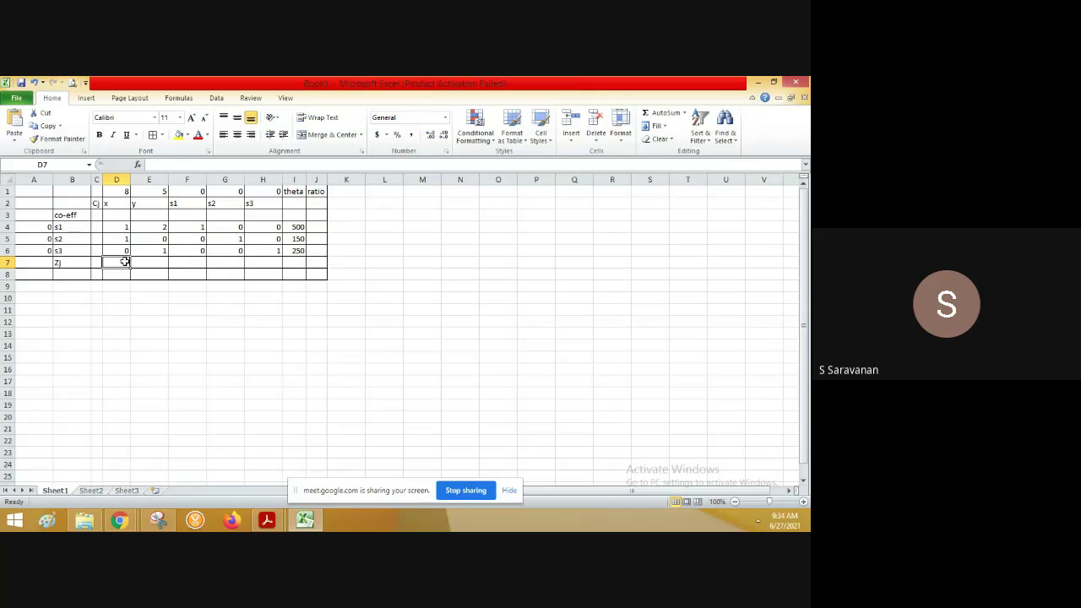
{"action": "type", "text": "0"}
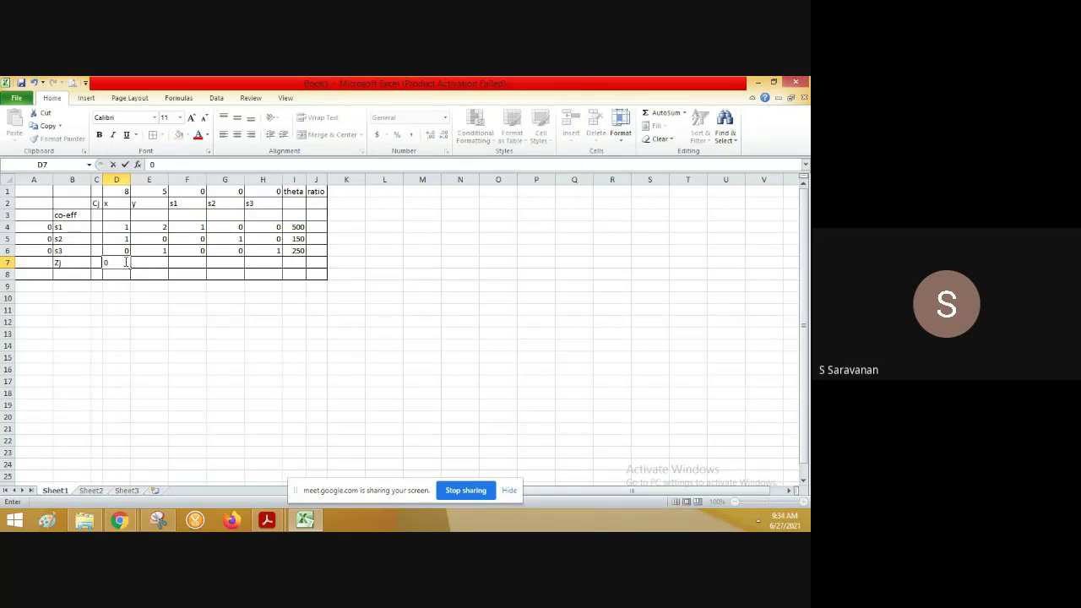
{"action": "key", "text": "Tab"}
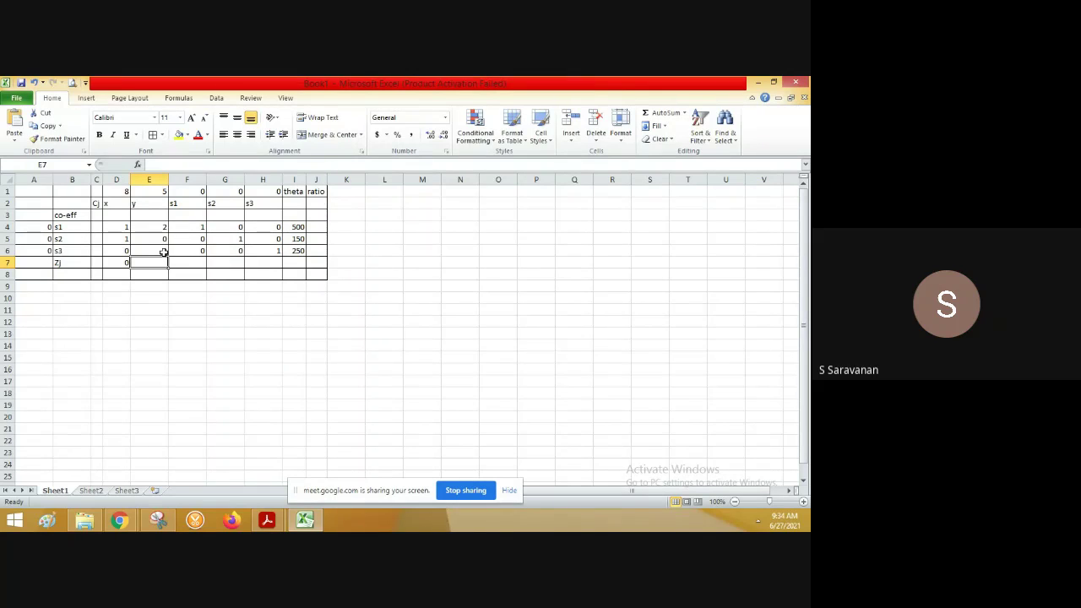
{"action": "type", "text": "0"}
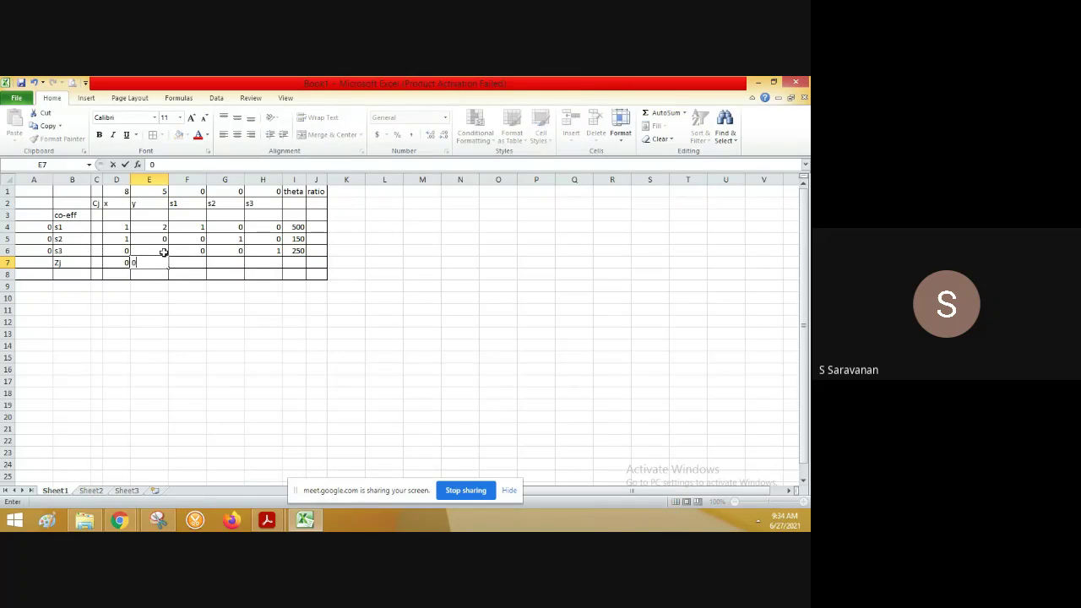
{"action": "key", "text": "Tab"}
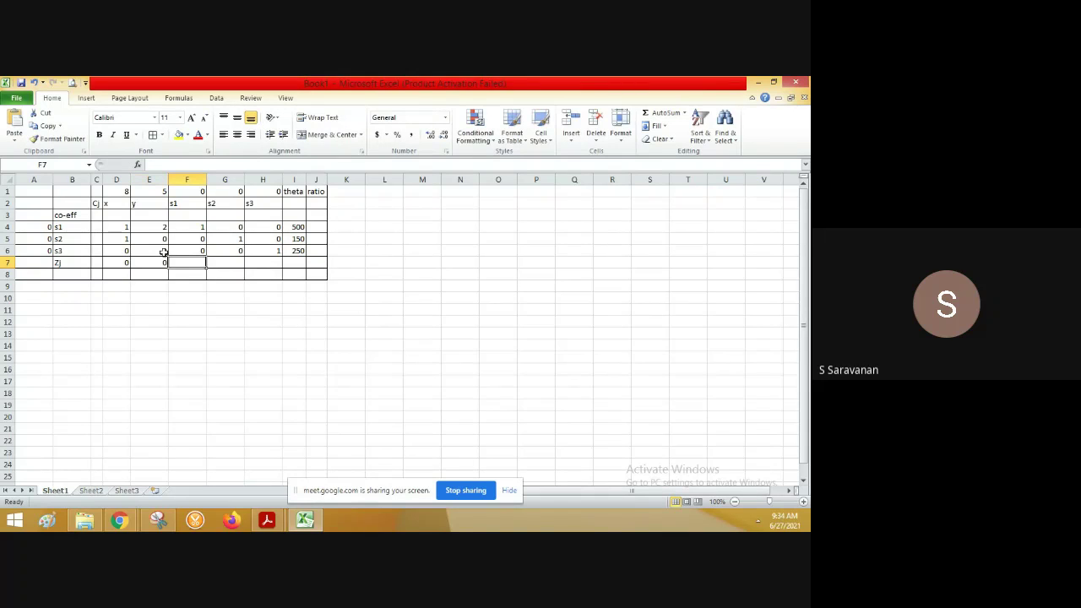
{"action": "type", "text": "0"}
{"action": "key", "text": "Tab"}
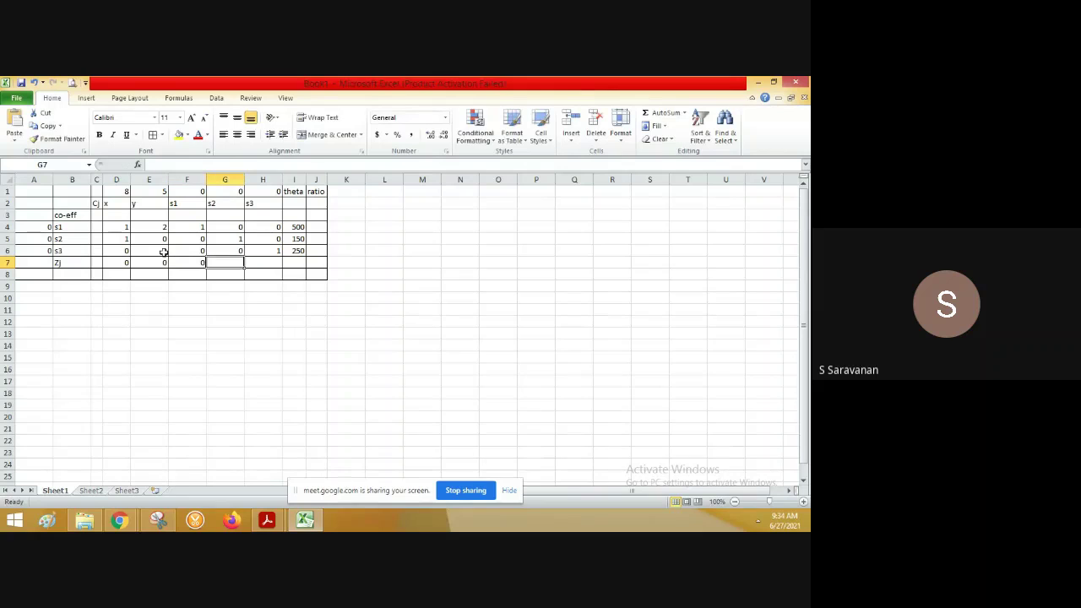
{"action": "type", "text": "0"}
{"action": "key", "text": "Tab"}
{"action": "type", "text": "0"}
{"action": "key", "text": "Tab"}
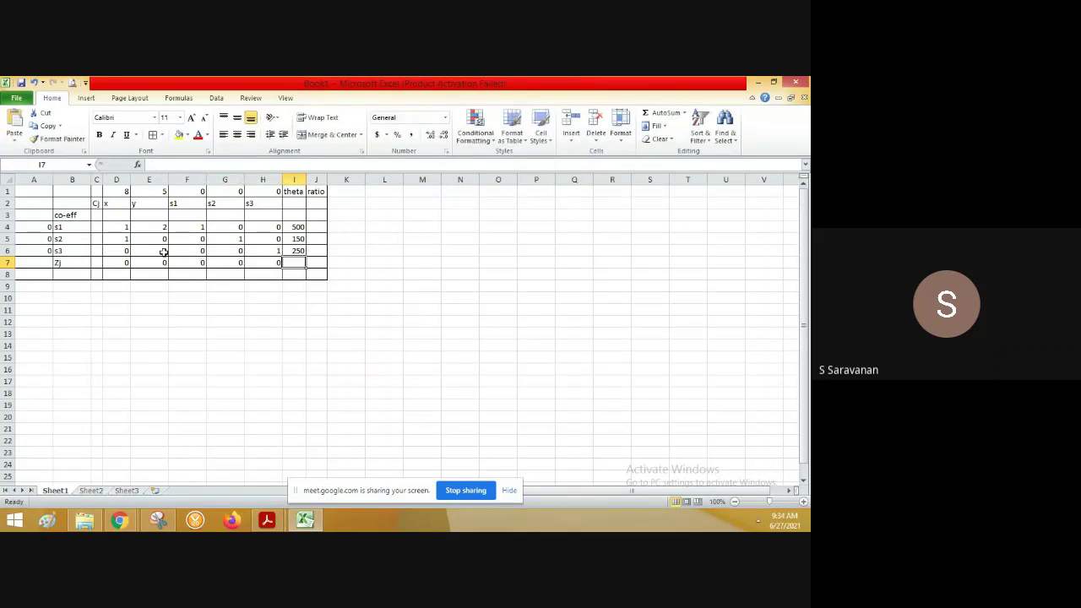
{"action": "key", "text": "Tab"}
Label the row below Zj as Cj-Zj in cell B8 and move on to its x column cell.
{"action": "left_click", "coordinate": [62, 275]}
{"action": "type", "text": "C"}
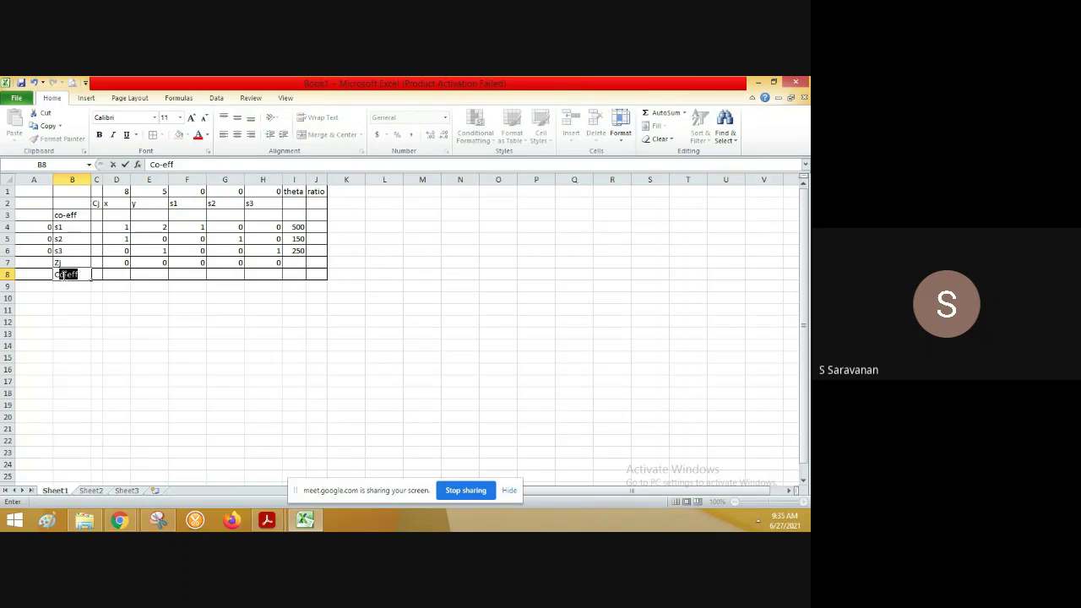
{"action": "type", "text": "j-Zj"}
{"action": "key", "text": "Tab"}
{"action": "key", "text": "Tab"}
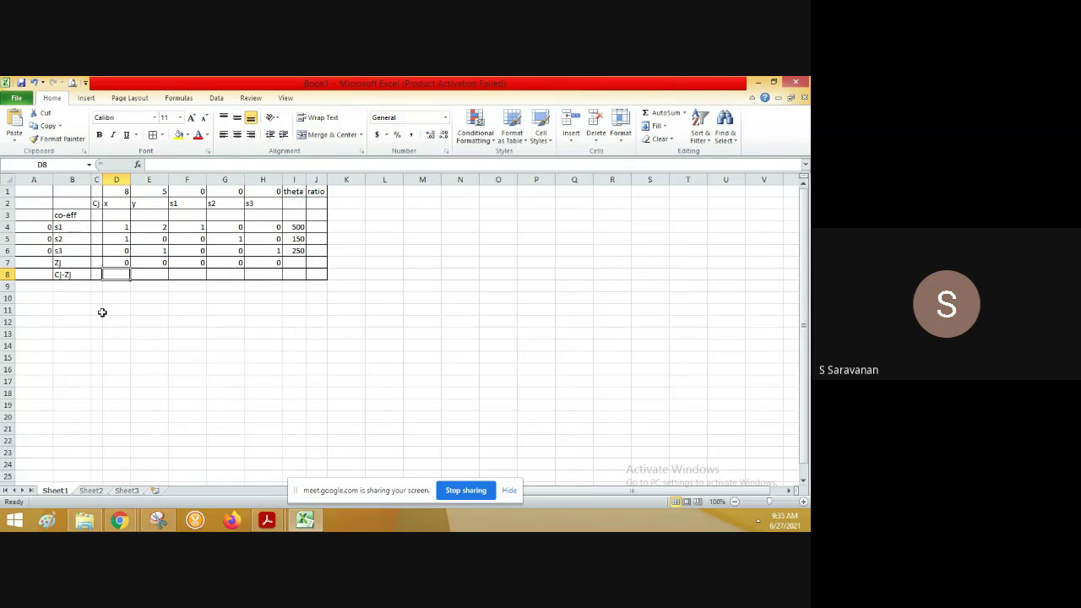
Fill the Cj-Zj row with 8 under x, 5 under y and 0 under s1, s2 and s3.
{"action": "type", "text": "8"}
{"action": "key", "text": "Tab"}
{"action": "type", "text": "5"}
{"action": "key", "text": "Tab"}
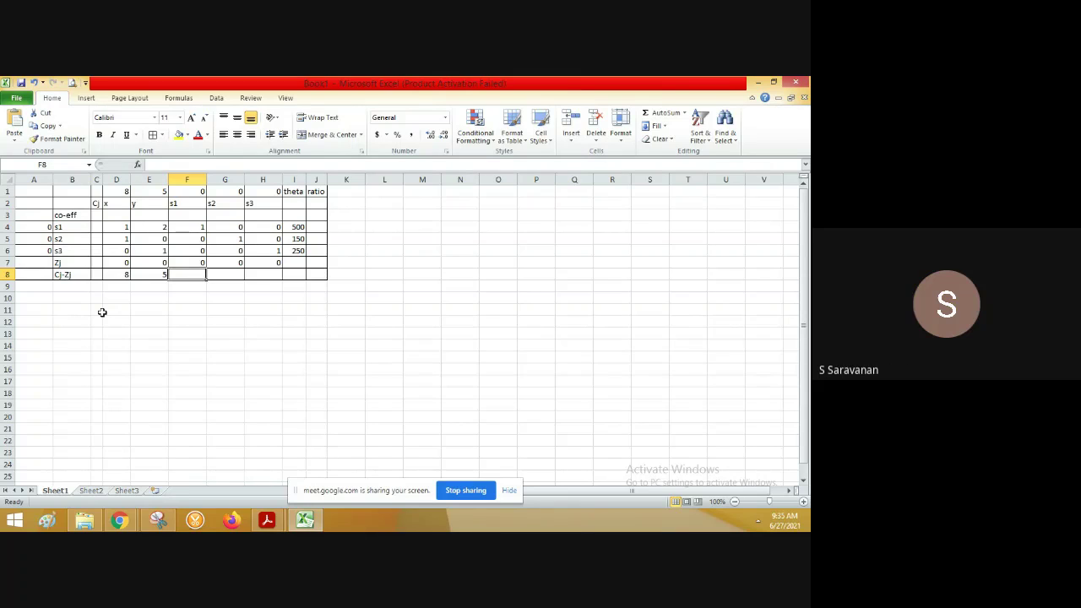
{"action": "type", "text": "0"}
{"action": "key", "text": "Tab"}
{"action": "type", "text": "0"}
{"action": "key", "text": "Tab"}
{"action": "type", "text": "0"}
{"action": "key", "text": "Tab"}
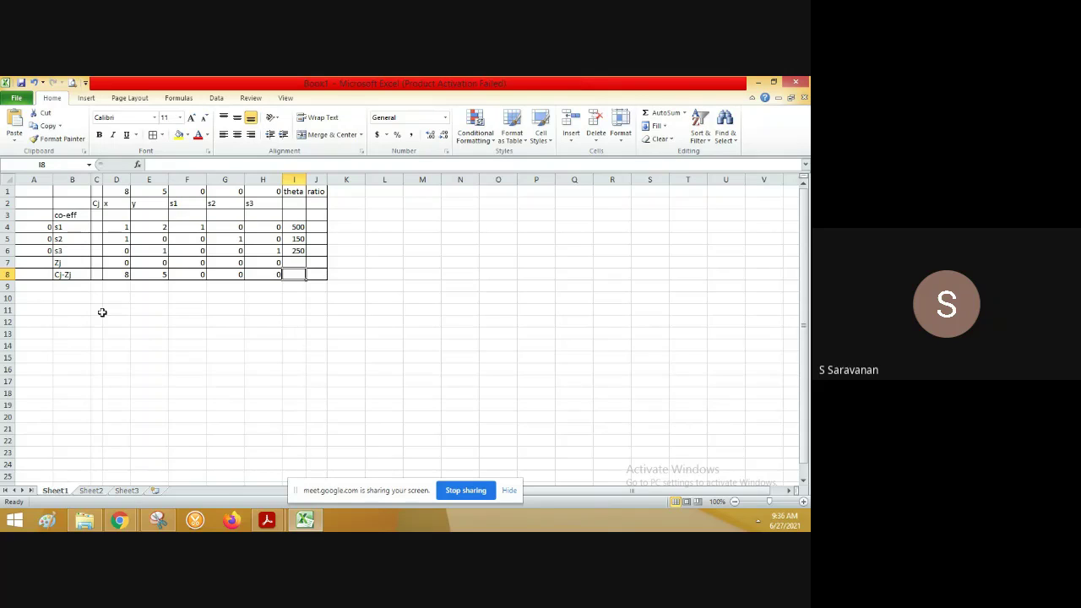
Write the condition Cj-Zj<=0 in cell D11 below the table, and delete it again.
{"action": "left_click", "coordinate": [111, 310]}
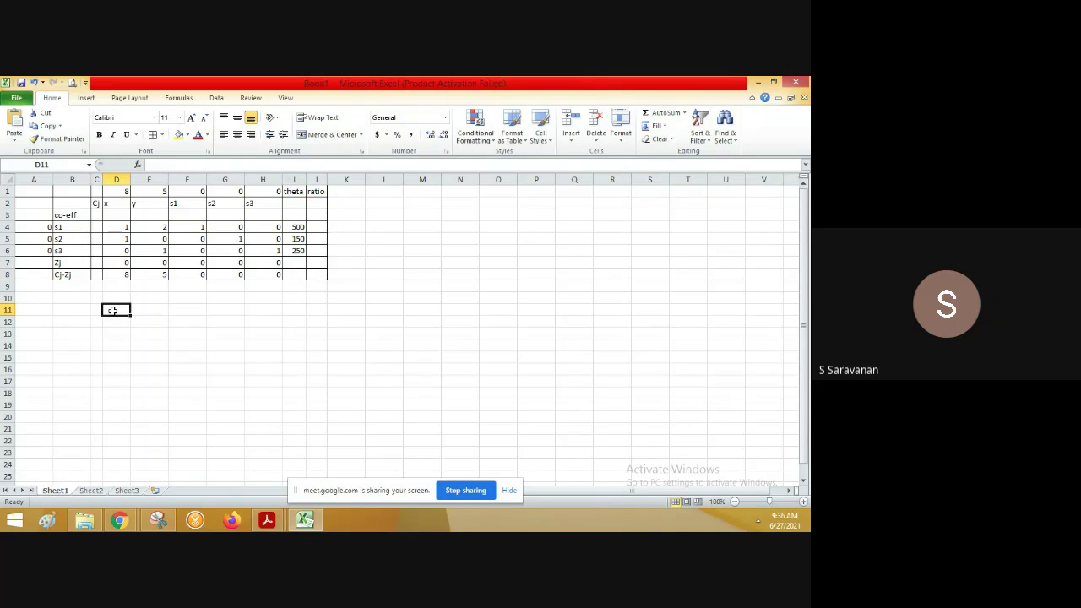
{"action": "type", "text": "Cj"}
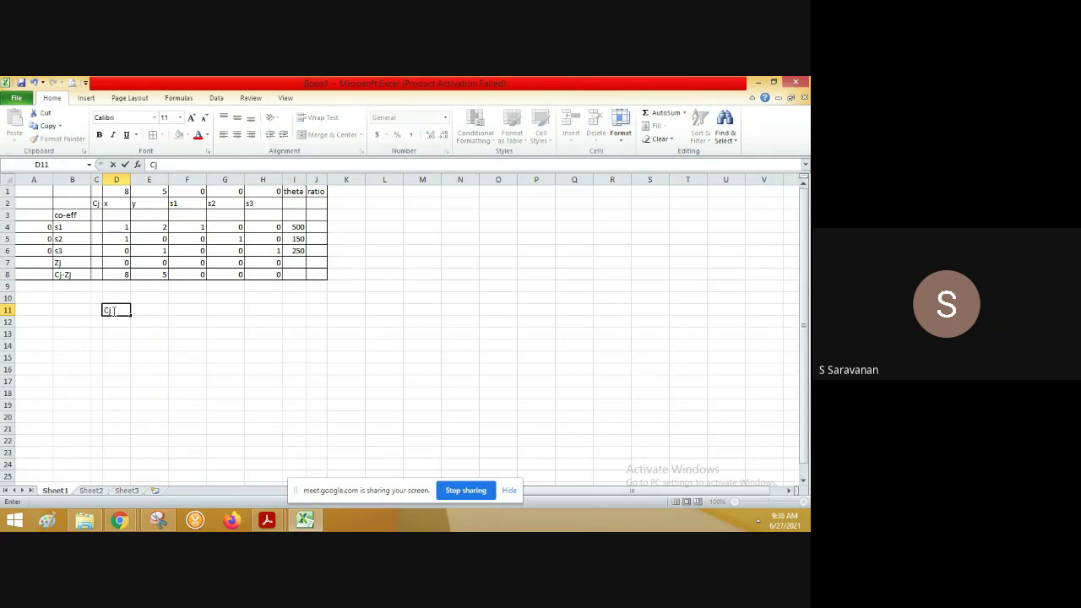
{"action": "type", "text": "-Zj<=0"}
{"action": "left_click", "coordinate": [115, 333]}
{"action": "left_click", "coordinate": [115, 311]}
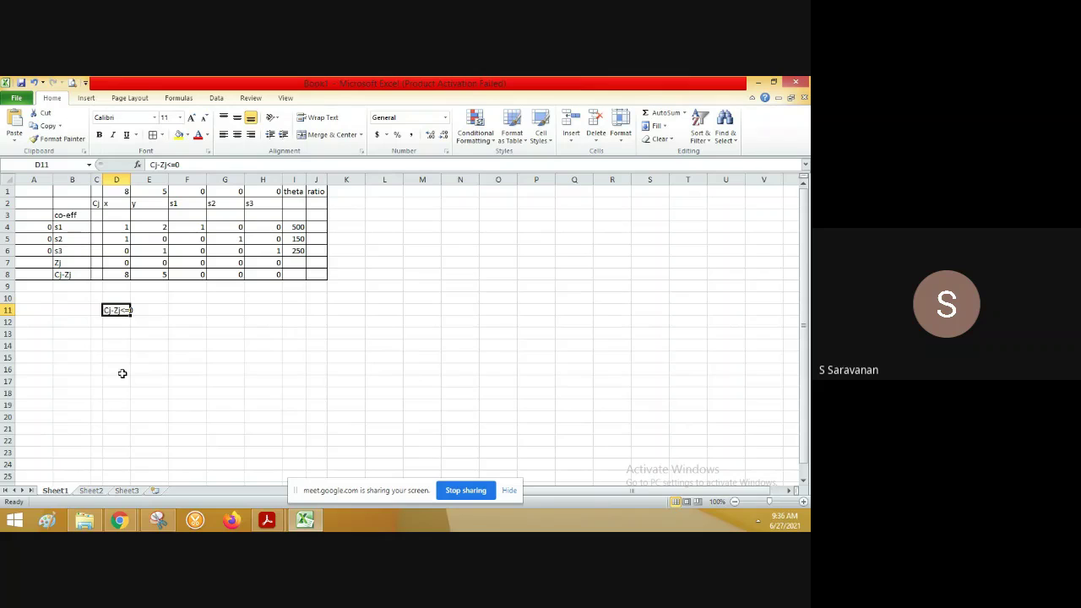
{"action": "key", "text": "Delete"}
Make the Cj-Zj value under x in cell D8 bold with a red font.
{"action": "left_click", "coordinate": [123, 274]}
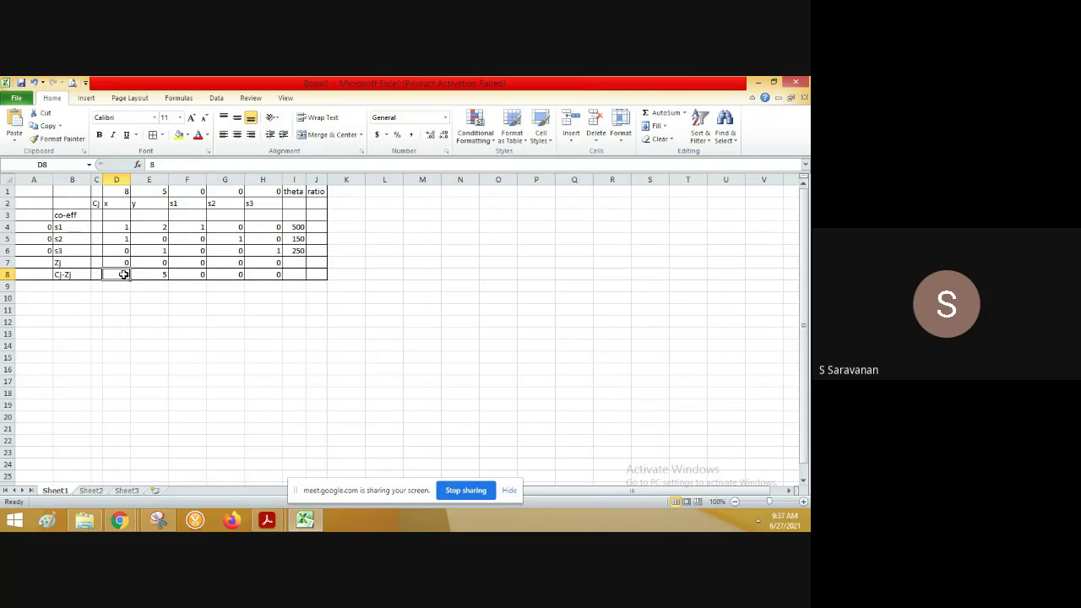
{"action": "key", "text": "ctrl+b"}
{"action": "left_click", "coordinate": [199, 135]}
{"action": "left_click", "coordinate": [120, 288]}
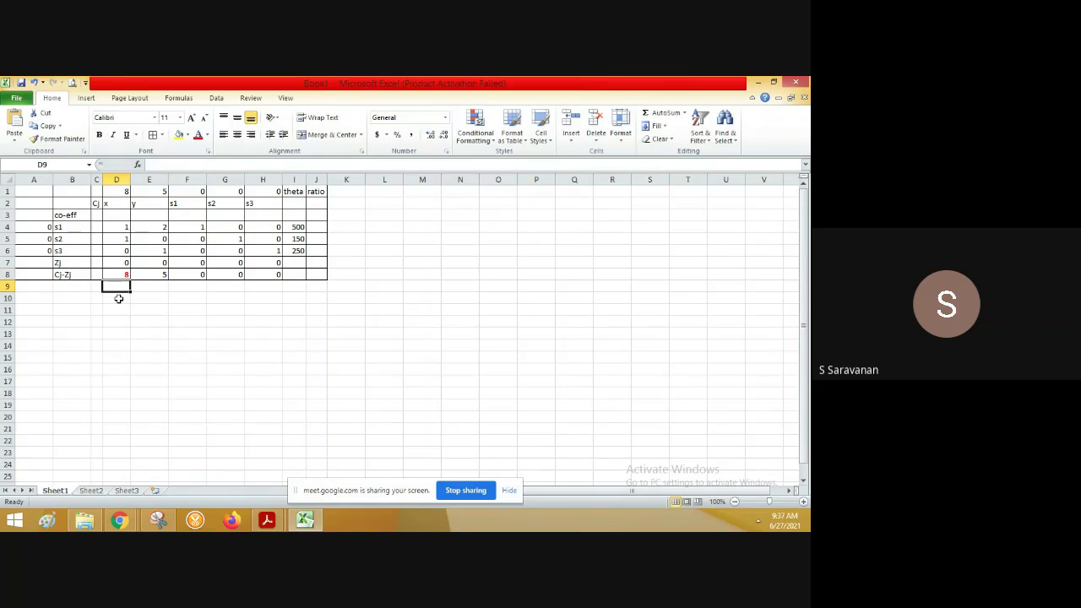
Write the note "entering variable" in cell D10 below the x column.
{"action": "left_click", "coordinate": [119, 299]}
{"action": "type", "text": "entering"}
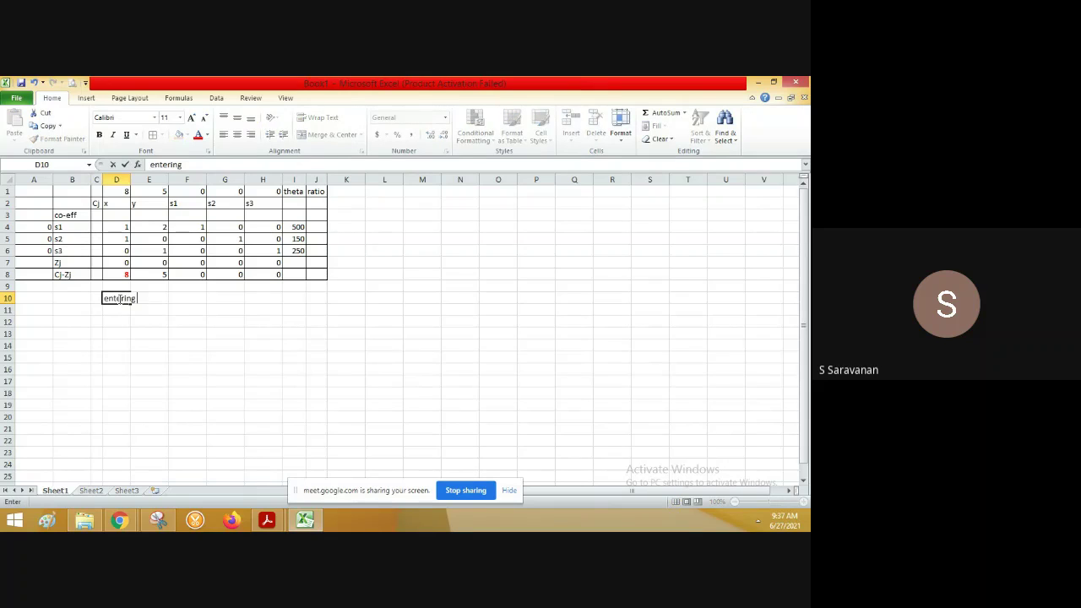
{"action": "type", "text": " variable"}
{"action": "key", "text": "Return"}
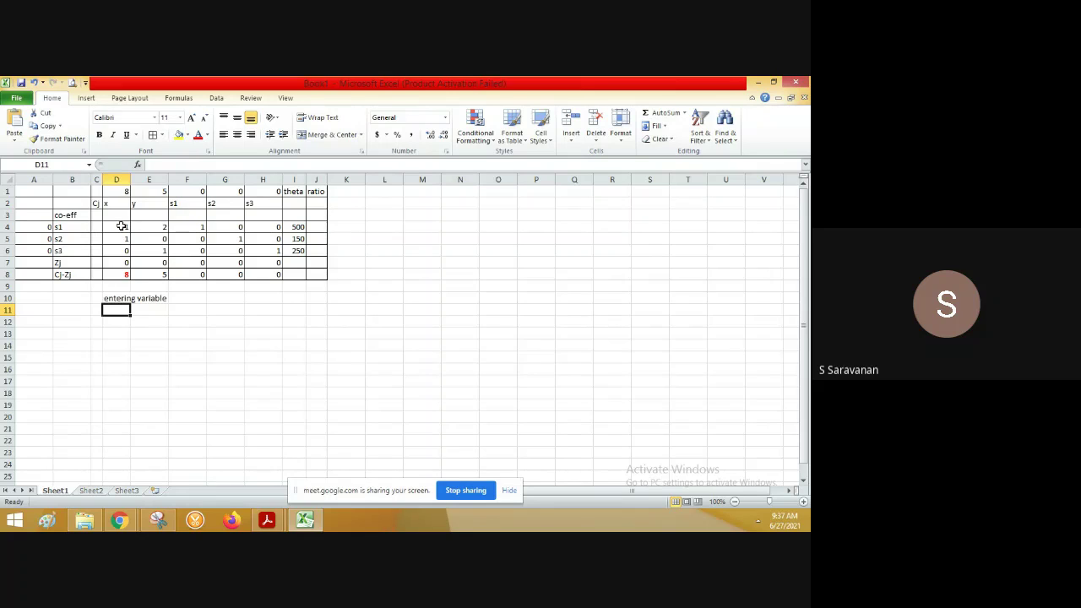
Change the font colour of the x column coefficients in D4:D6 to red.
{"action": "left_click_drag", "start_coordinate": [122, 226], "coordinate": [118, 251]}
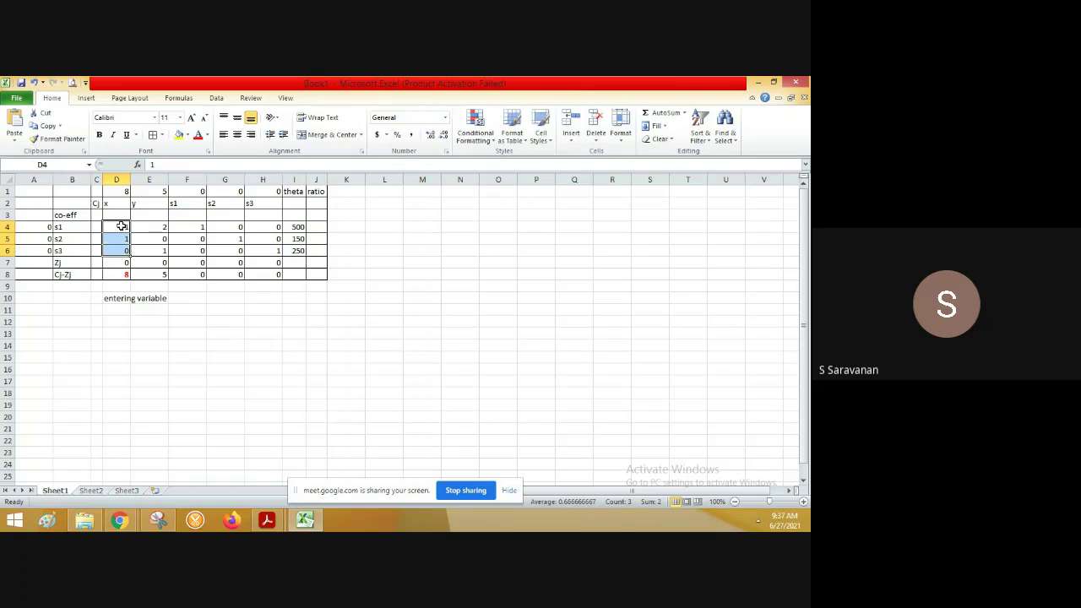
{"action": "left_click", "coordinate": [200, 138]}
{"action": "left_click", "coordinate": [391, 270]}
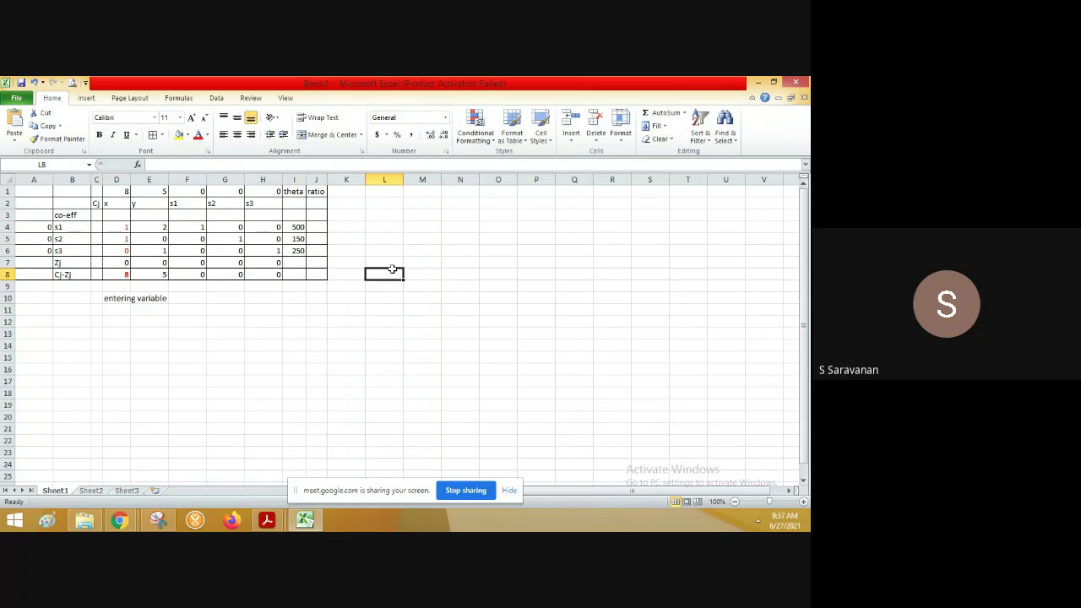
Enter x in cell D9, directly above the "entering variable" note.
{"action": "left_click", "coordinate": [776, 503]}
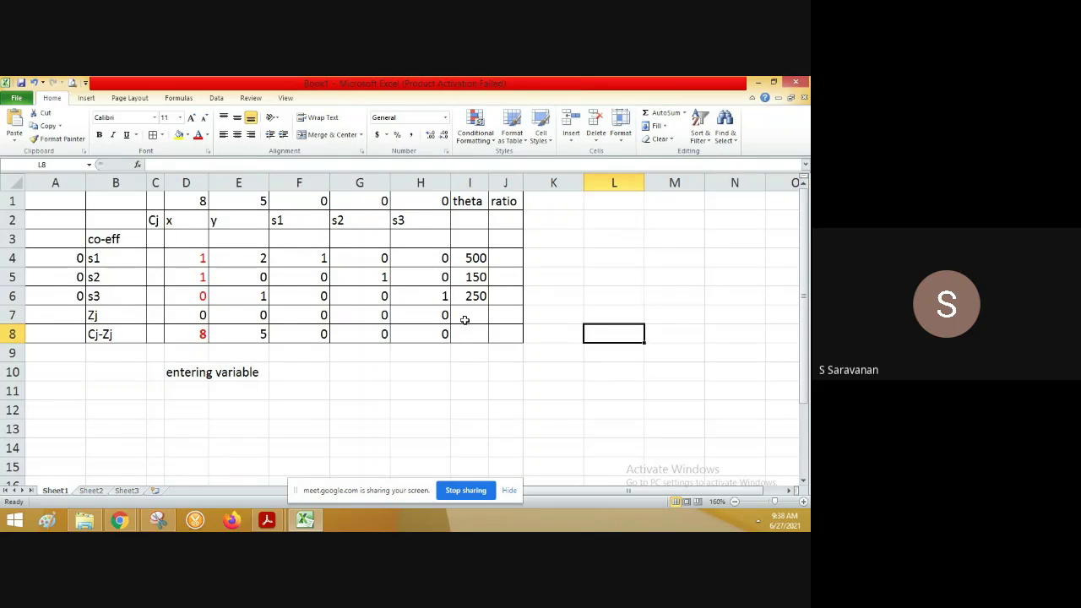
{"action": "left_click", "coordinate": [203, 352]}
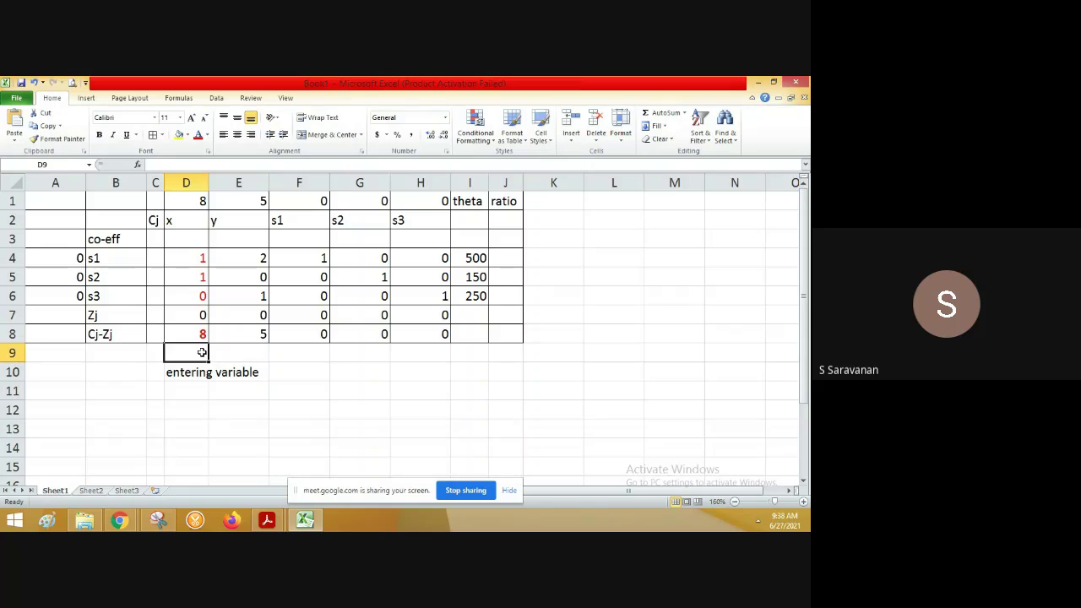
{"action": "type", "text": "x"}
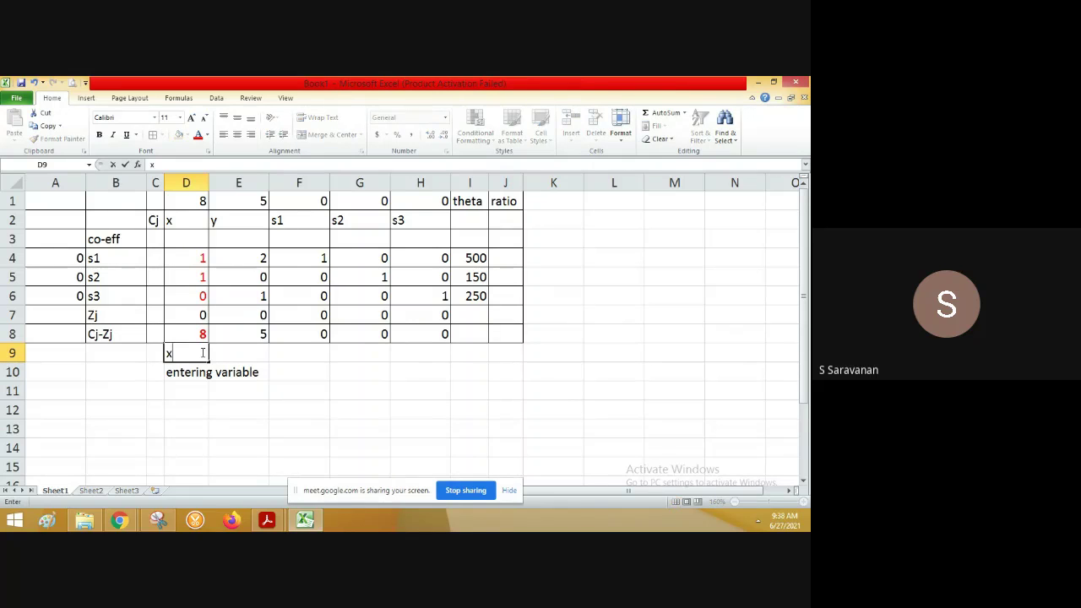
{"action": "left_click", "coordinate": [306, 410]}
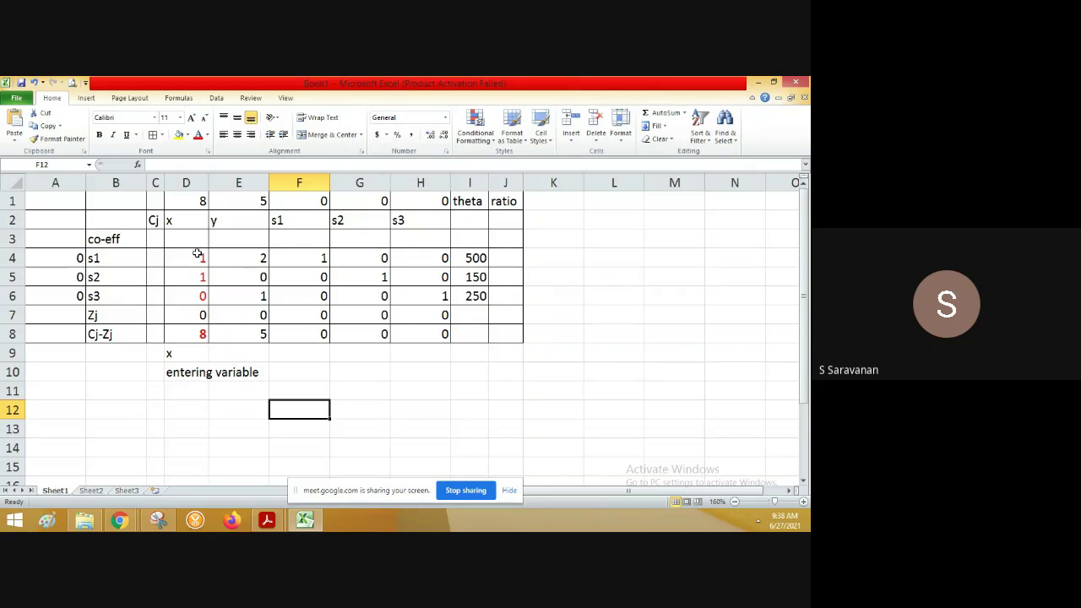
Fill the ratio column with 500 for s1, 150 for s2 and "infi" for s3.
{"action": "left_click", "coordinate": [509, 260]}
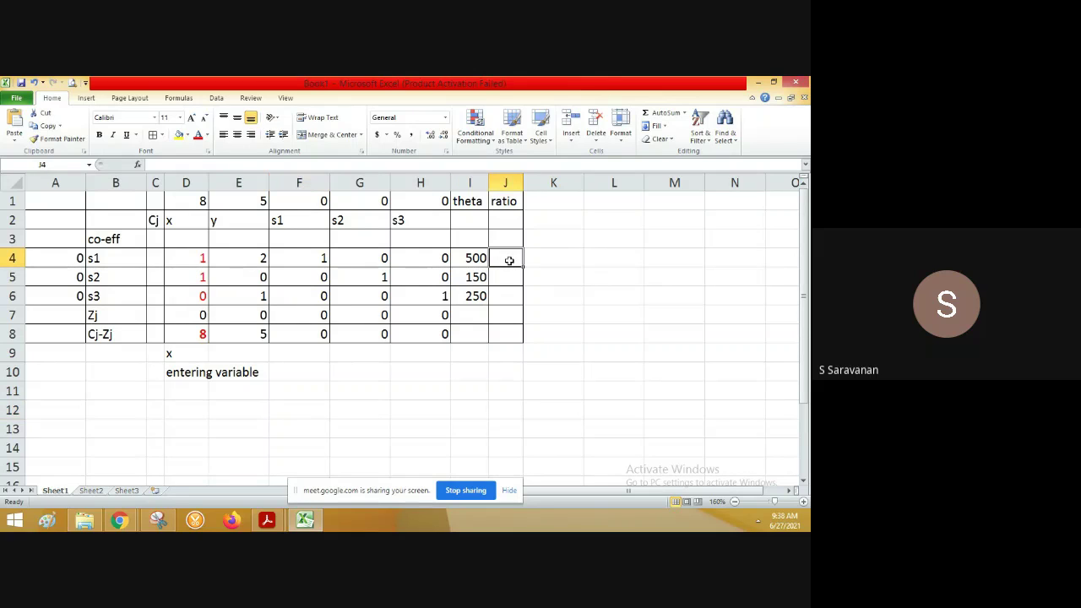
{"action": "type", "text": "500"}
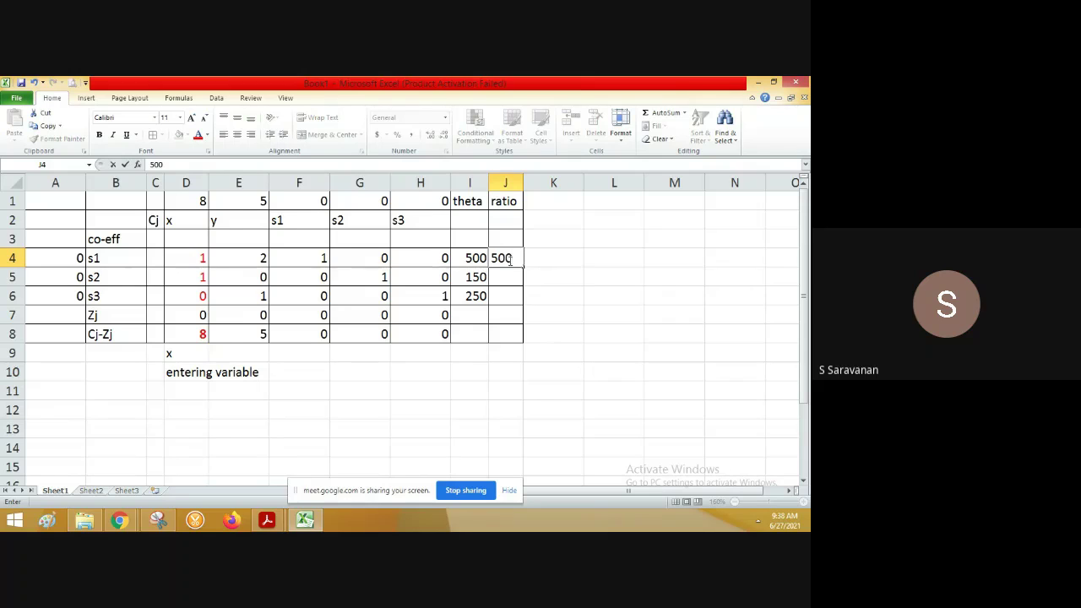
{"action": "key", "text": "Return"}
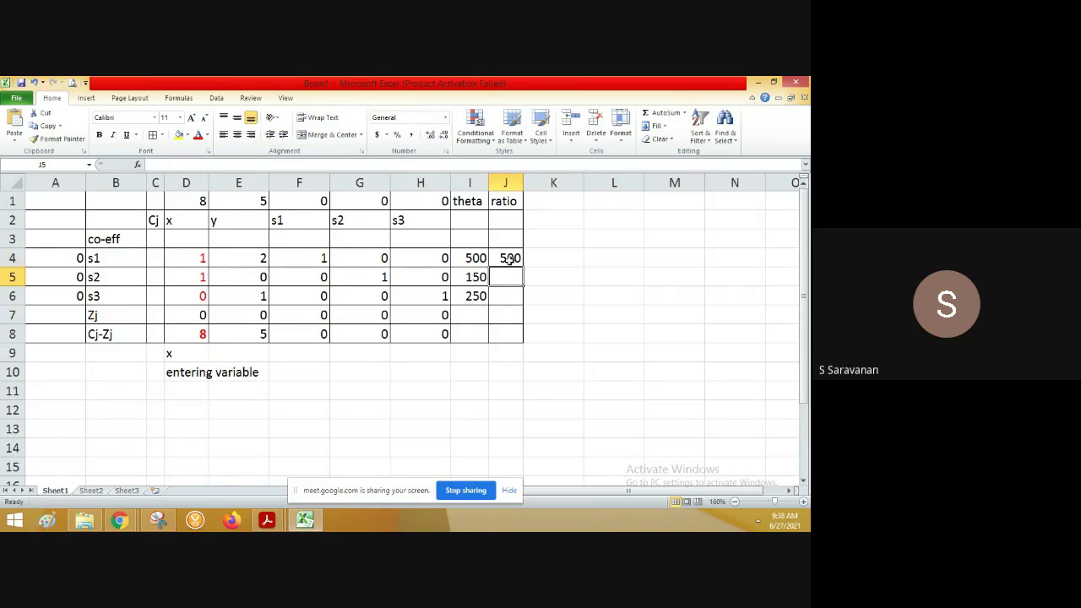
{"action": "type", "text": "150"}
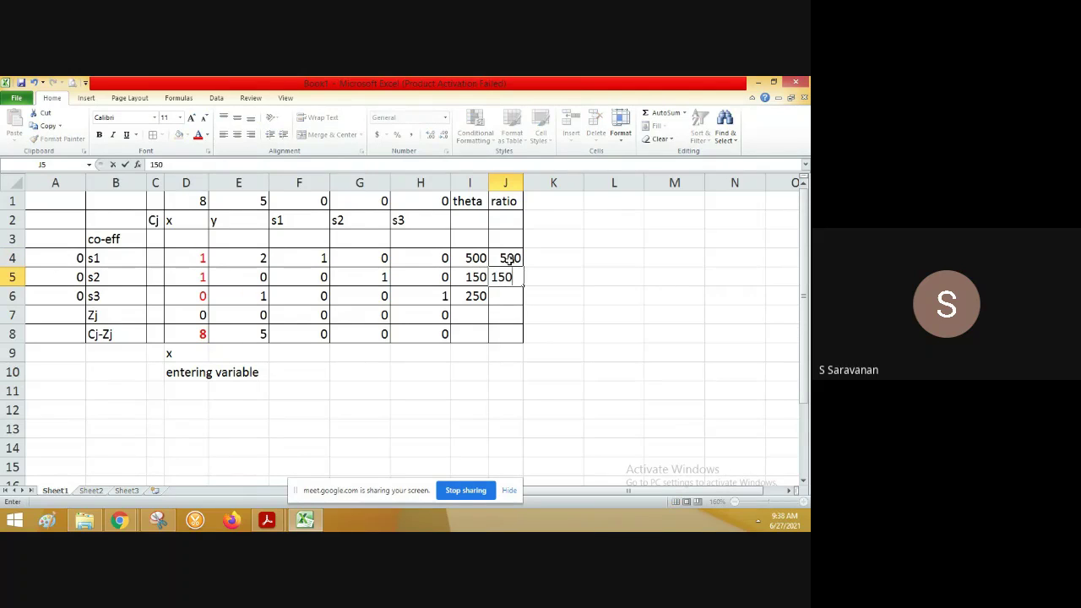
{"action": "key", "text": "Return"}
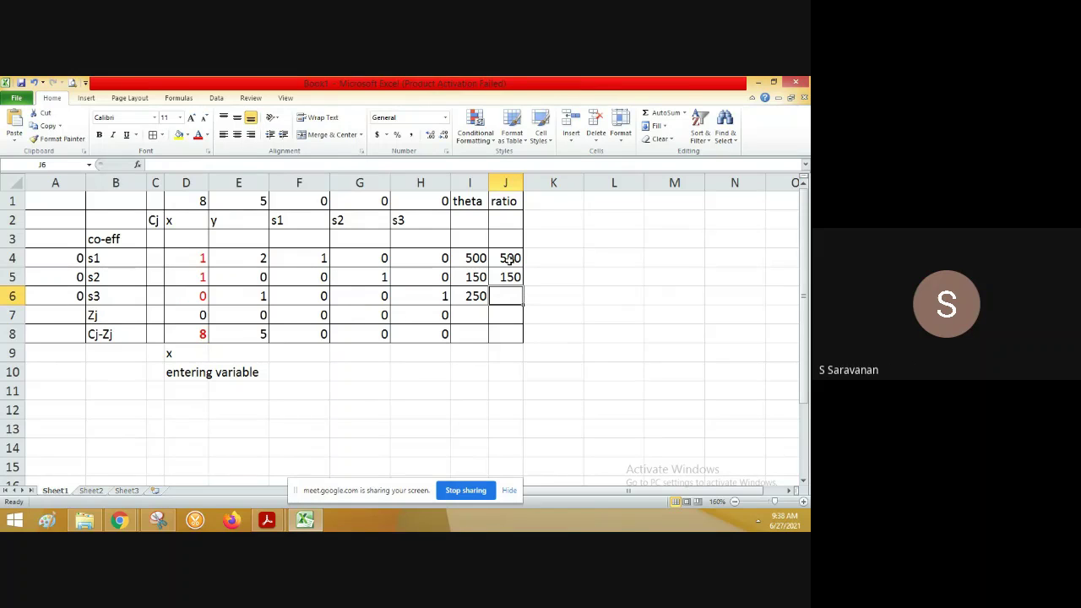
{"action": "type", "text": "infi"}
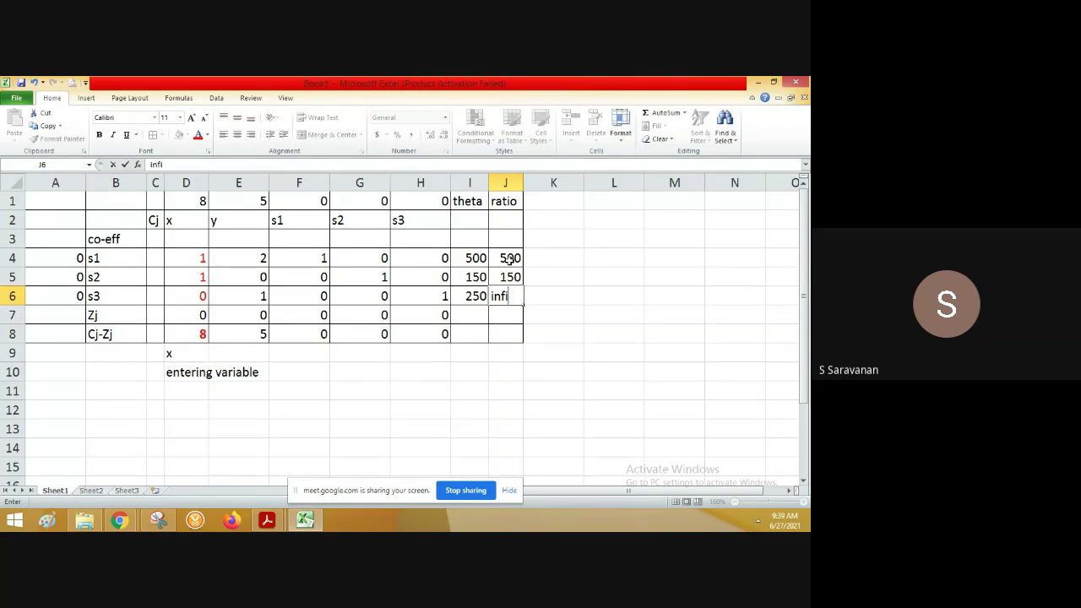
{"action": "key", "text": "Tab"}
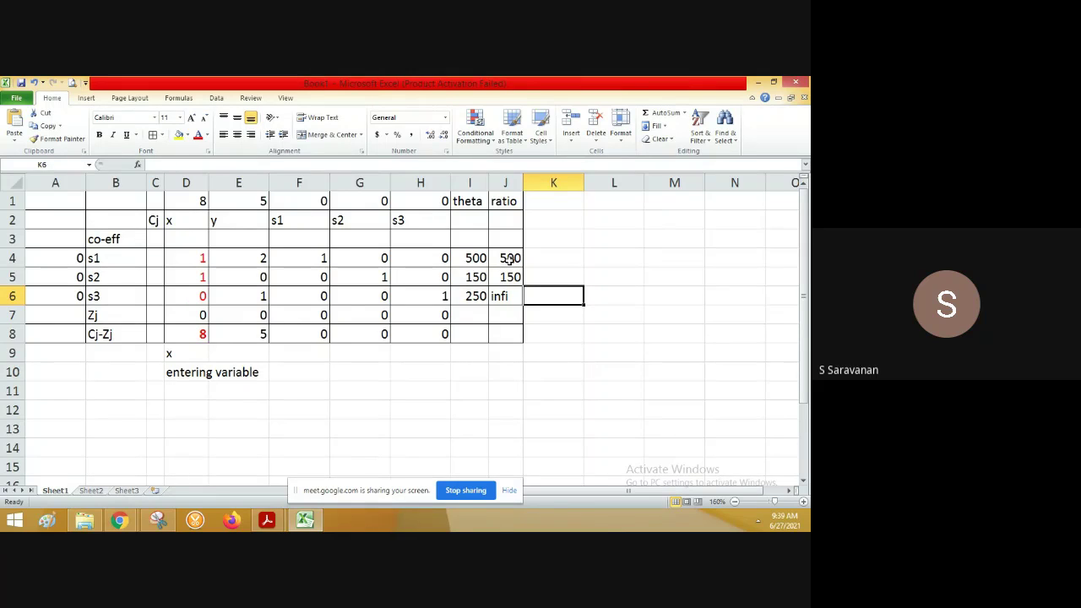
Label the s2 row beside its ratio with "least" in K5 and "leaving variable" in L5.
{"action": "left_click", "coordinate": [509, 259]}
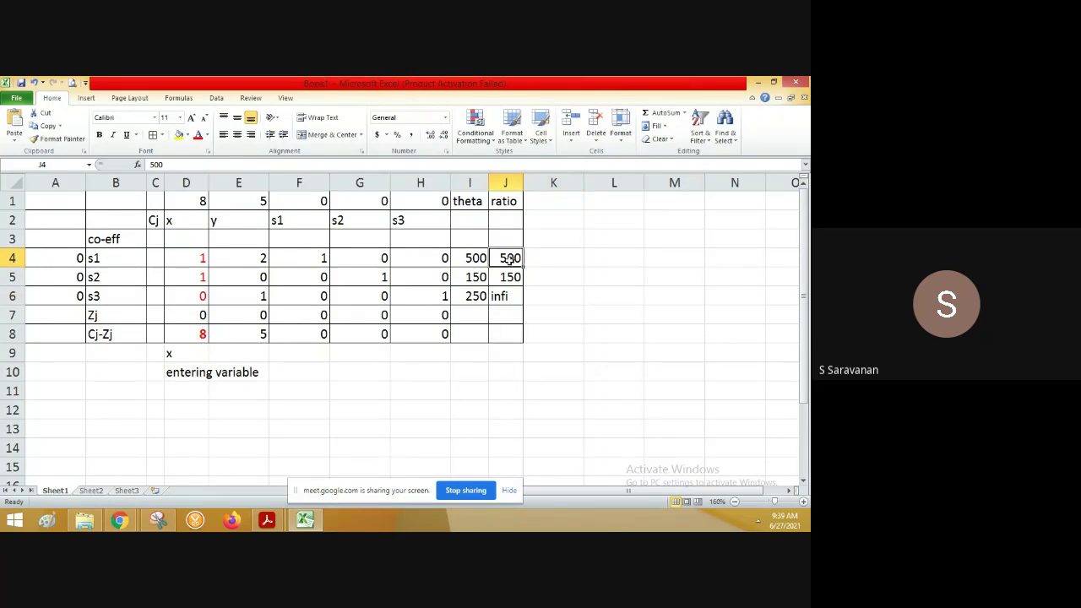
{"action": "left_click", "coordinate": [561, 276]}
{"action": "type", "text": "least"}
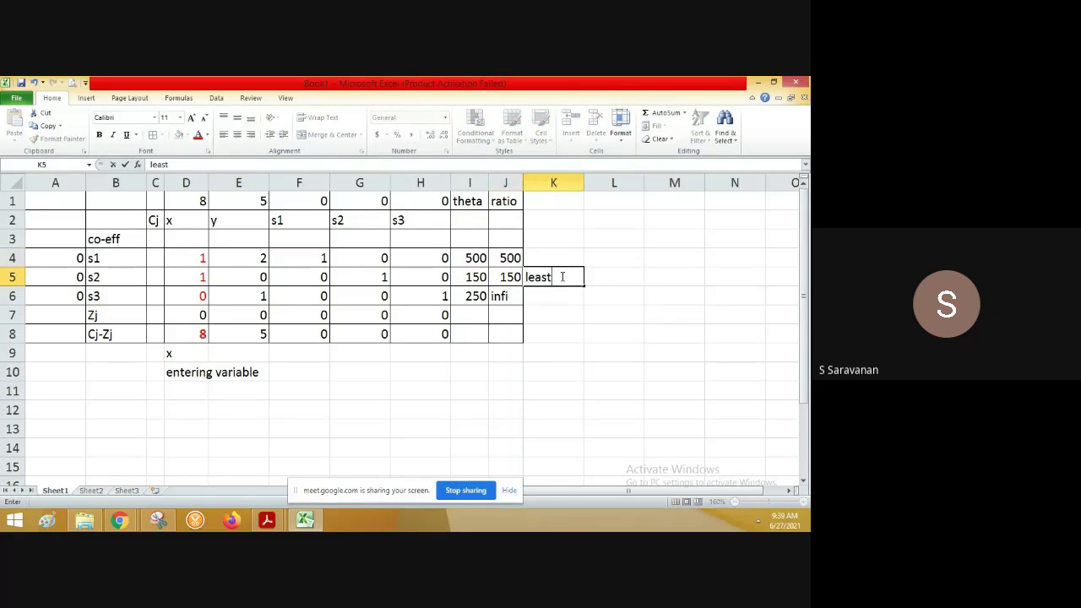
{"action": "key", "text": "Tab"}
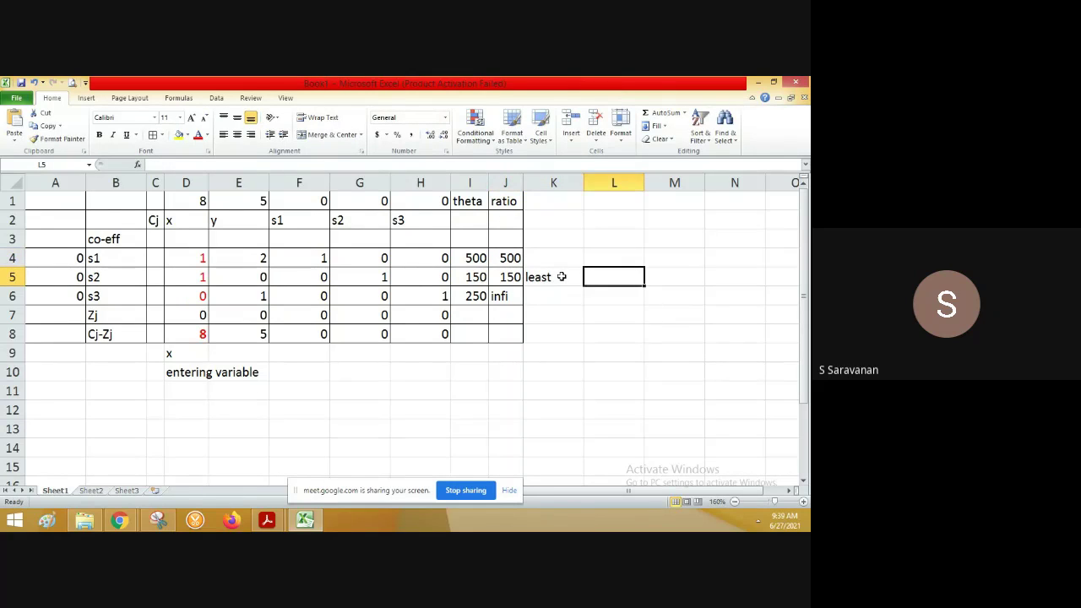
{"action": "type", "text": "leaving"}
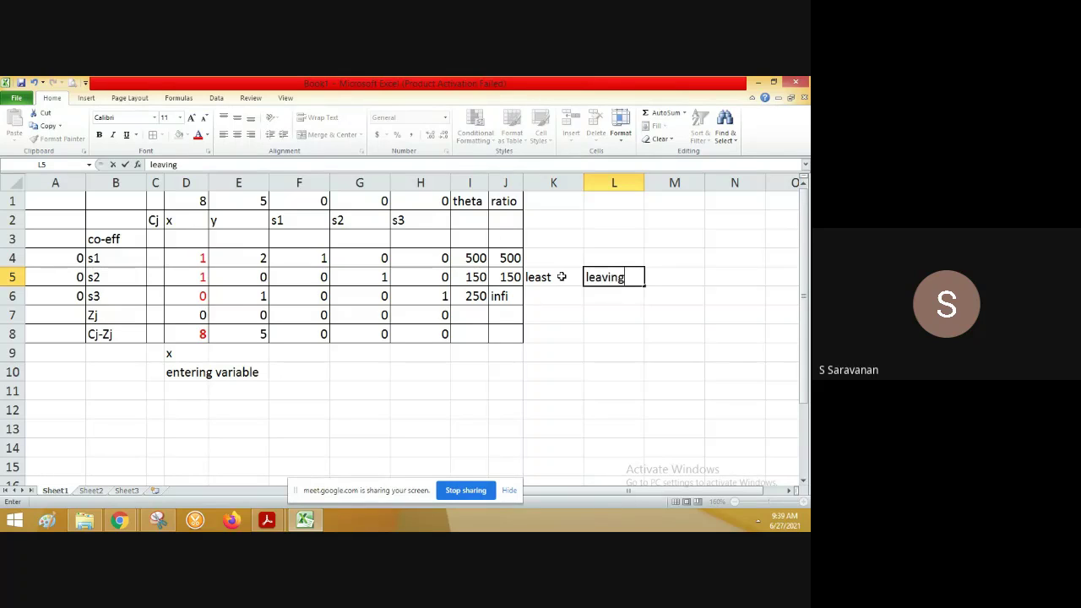
{"action": "type", "text": " variable"}
{"action": "key", "text": "Return"}
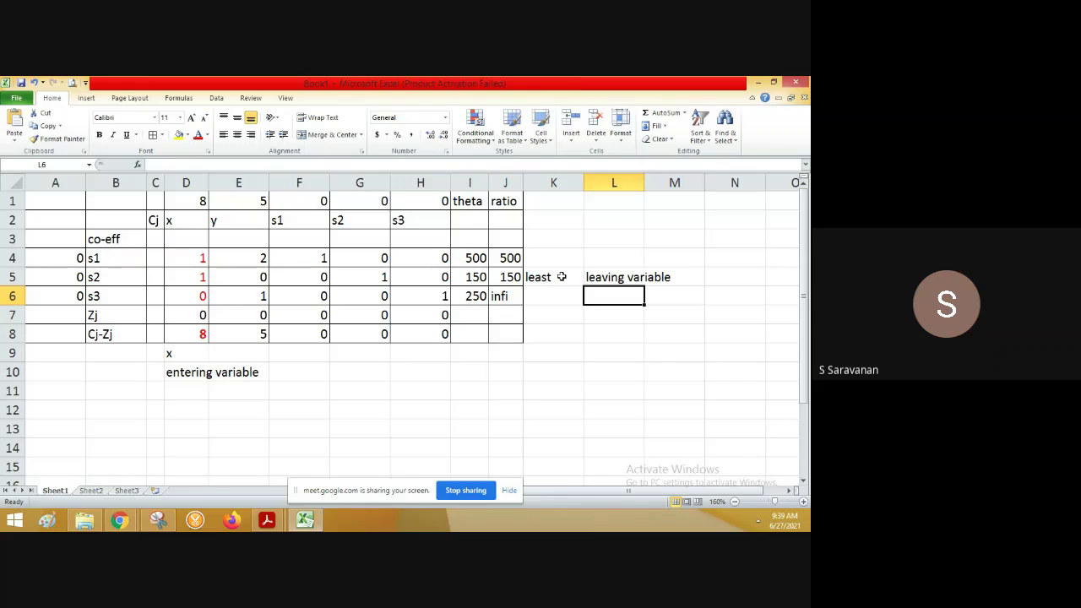
Write the note "high +ve" in cell D11 below "entering variable".
{"action": "left_click", "coordinate": [190, 391]}
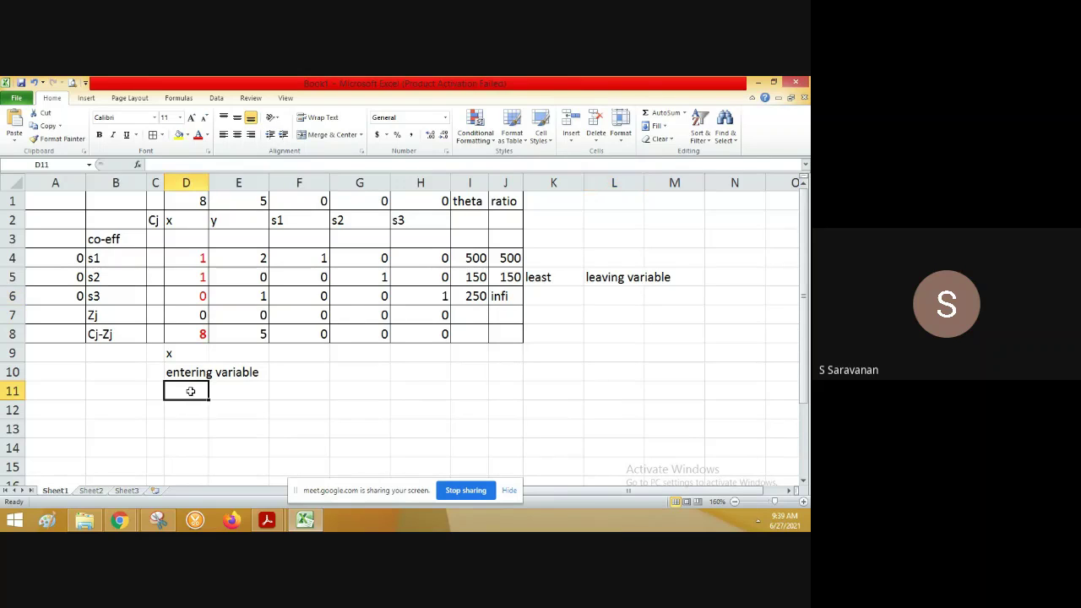
{"action": "type", "text": "high"}
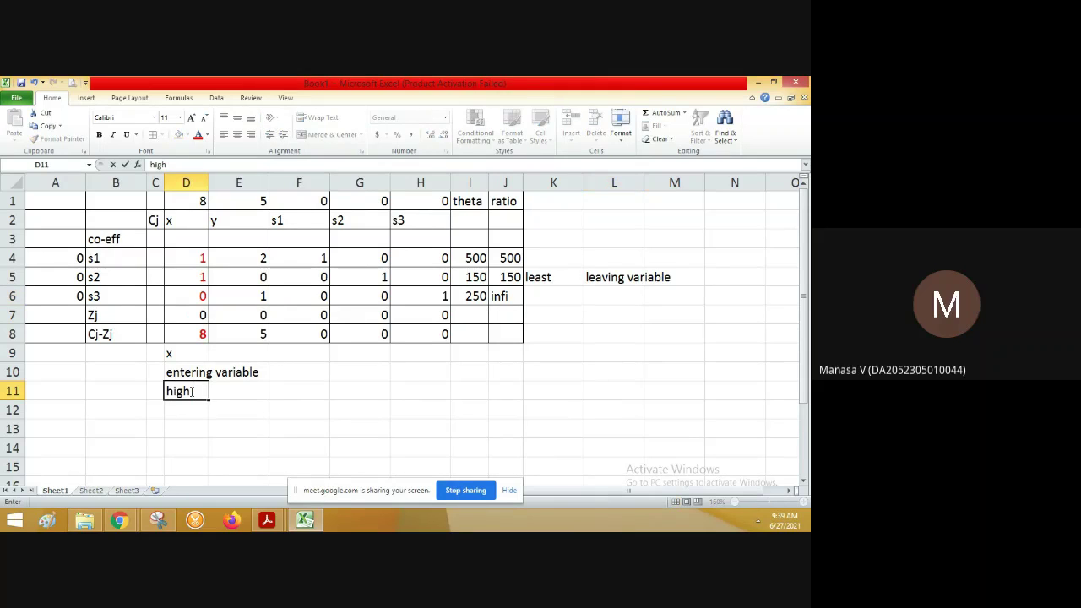
{"action": "type", "text": " +ve"}
{"action": "key", "text": "Return"}
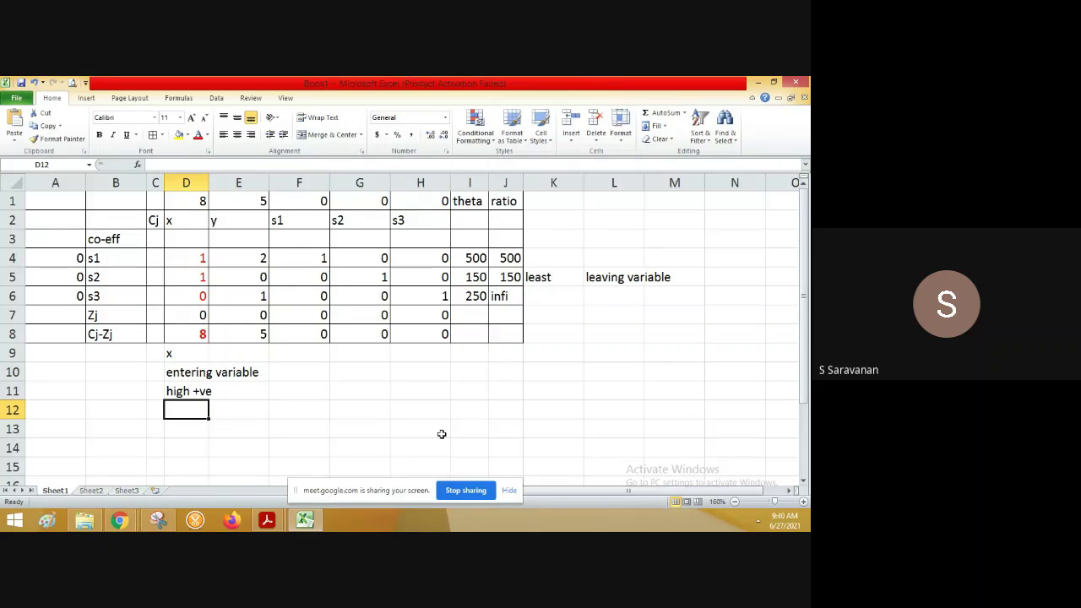
Copy the whole simplex table A1:J8 and paste the copy below the notes, starting at cell A13.
{"action": "left_click", "coordinate": [769, 505]}
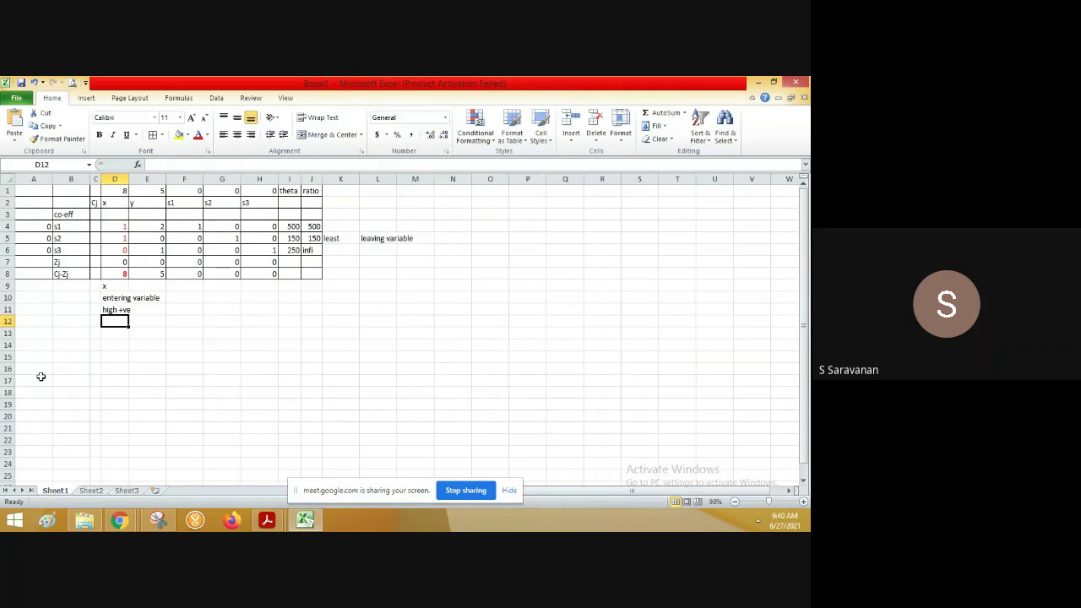
{"action": "left_click", "coordinate": [49, 190]}
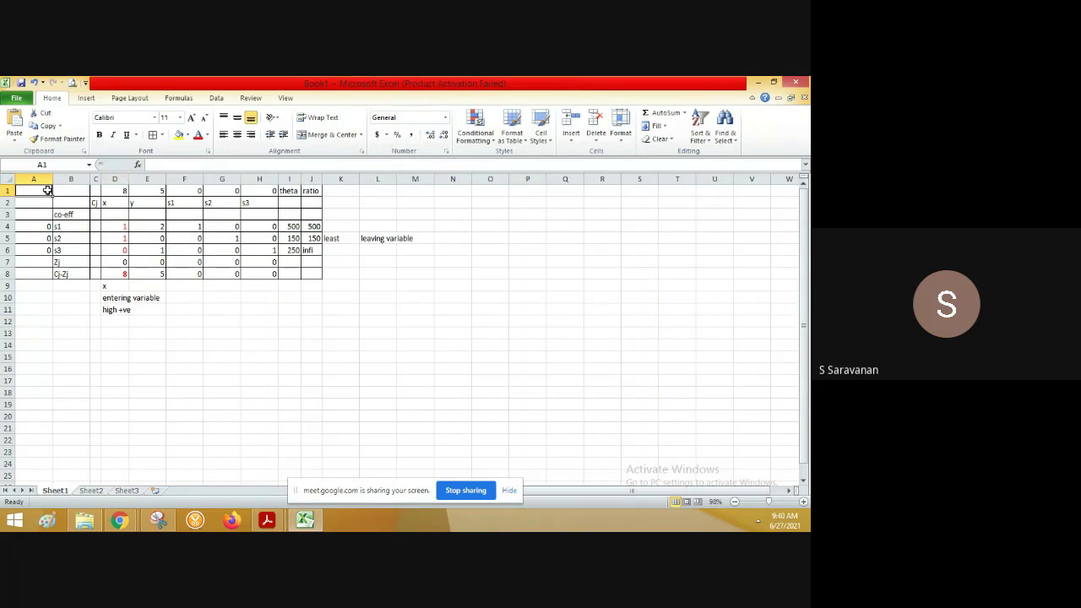
{"action": "left_click_drag", "start_coordinate": [48, 190], "coordinate": [53, 190]}
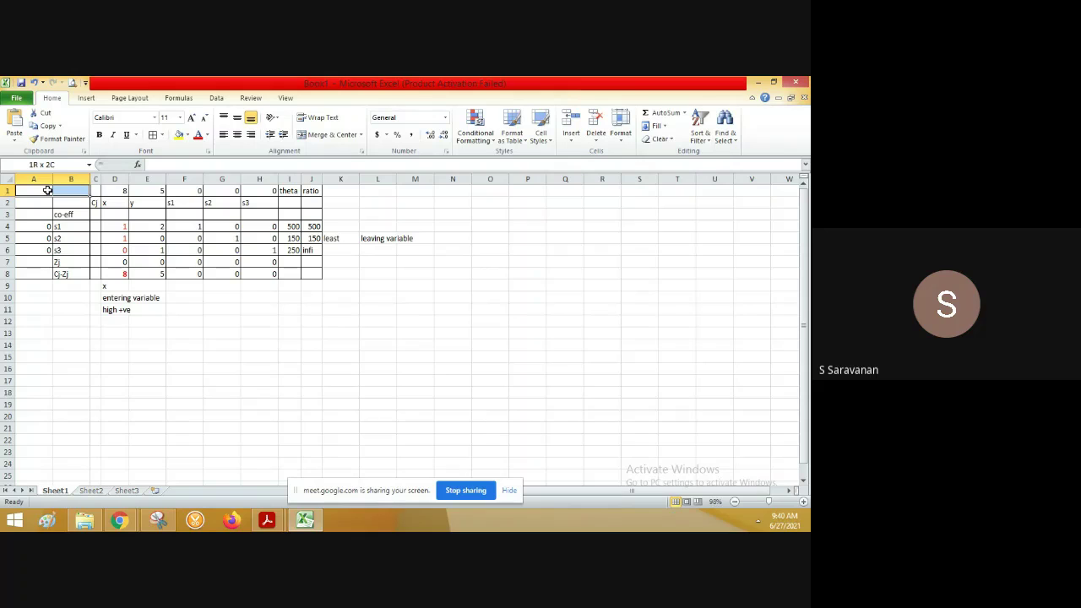
{"action": "key", "text": "shift+Right"}
{"action": "key", "text": "shift+Right"}
{"action": "key", "text": "shift+Right"}
{"action": "key", "text": "shift+Right"}
{"action": "key", "text": "shift+Right"}
{"action": "key", "text": "shift+Right"}
{"action": "key", "text": "shift+Right"}
{"action": "key", "text": "shift+Right"}
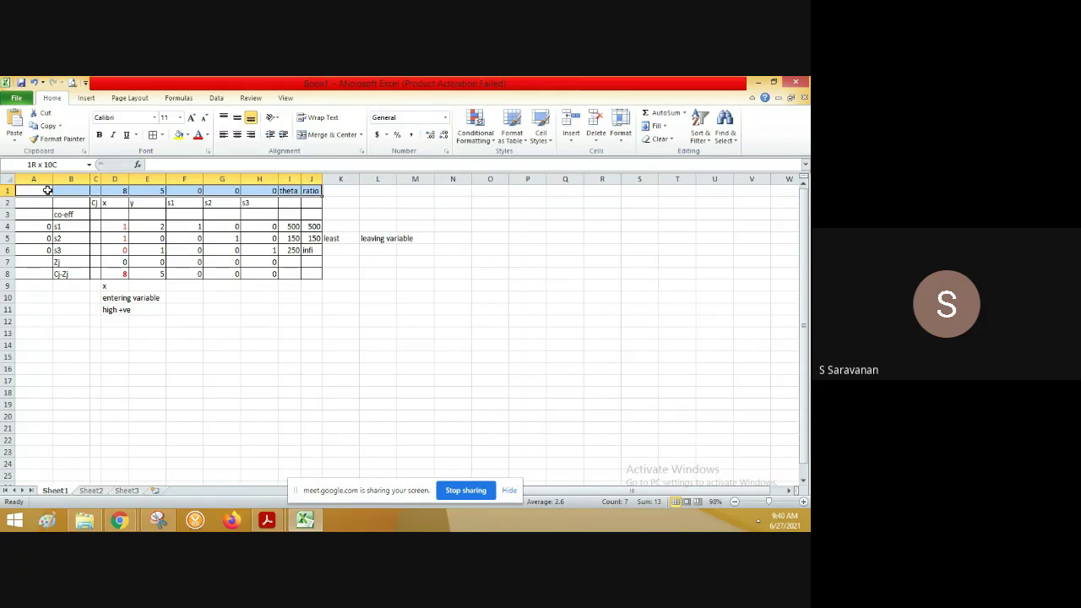
{"action": "key", "text": "shift+Down"}
{"action": "key", "text": "shift+Down"}
{"action": "key", "text": "shift+Down"}
{"action": "key", "text": "shift+Down"}
{"action": "key", "text": "shift+Down"}
{"action": "key", "text": "shift+Down"}
{"action": "key", "text": "shift+Down"}
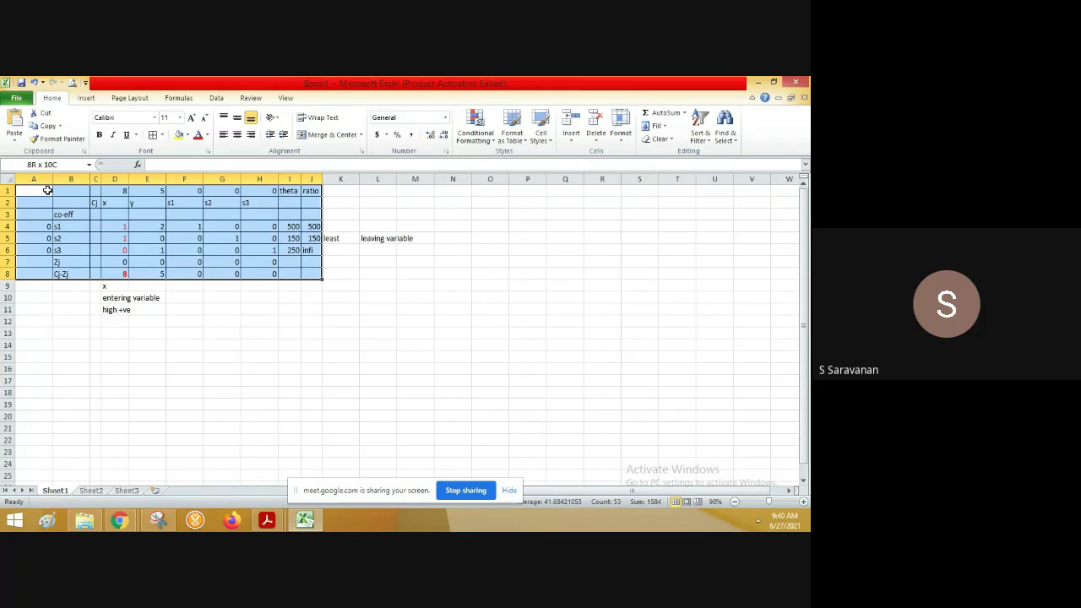
{"action": "key", "text": "ctrl+c"}
{"action": "key", "text": "Down"}
{"action": "key", "text": "Down"}
{"action": "key", "text": "Down"}
{"action": "key", "text": "Down"}
{"action": "key", "text": "Down"}
{"action": "key", "text": "Down"}
{"action": "key", "text": "Down"}
{"action": "key", "text": "Down"}
{"action": "key", "text": "Down"}
{"action": "key", "text": "Down"}
{"action": "key", "text": "Down"}
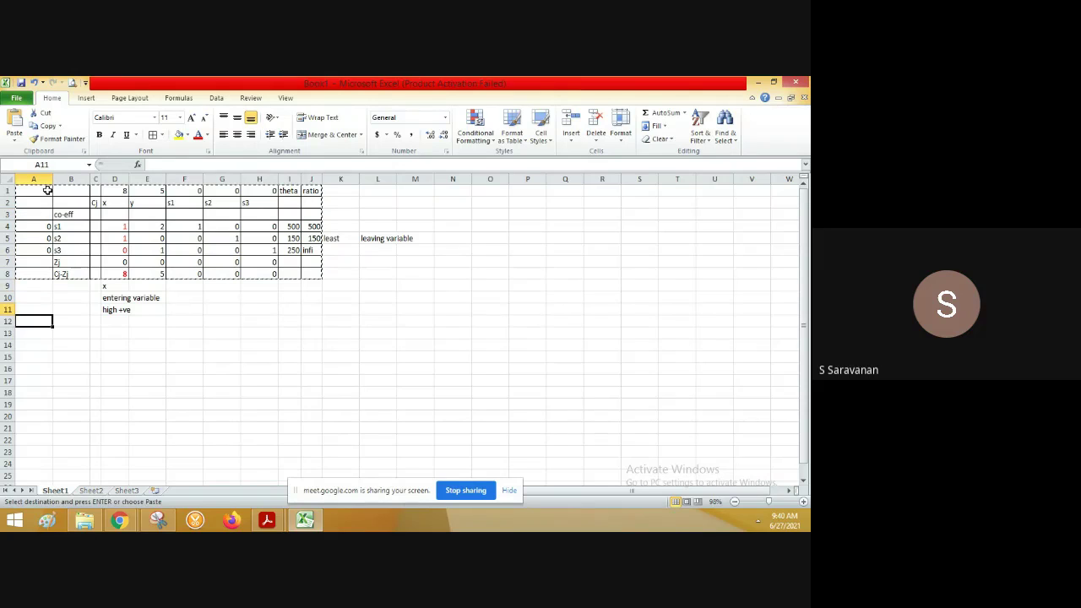
{"action": "key", "text": "Down"}
{"action": "key", "text": "ctrl+v"}
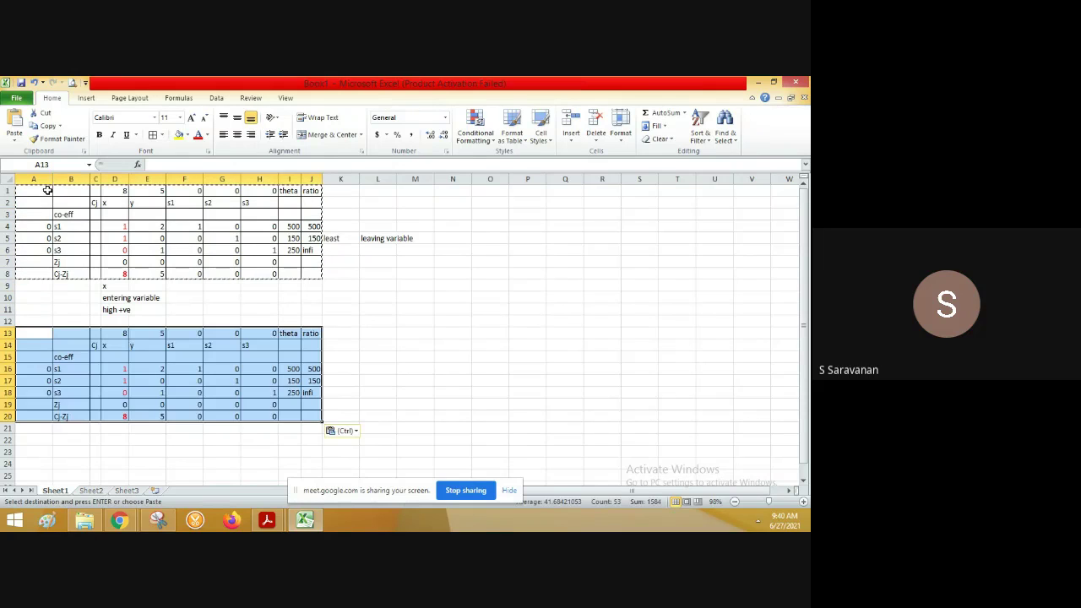
Clear all values from D16:J20 in the copied table and remove bold formatting from those cells.
{"action": "left_click", "coordinate": [119, 371]}
{"action": "key", "text": "shift+Right"}
{"action": "key", "text": "shift+Right"}
{"action": "key", "text": "shift+Right"}
{"action": "key", "text": "shift+Right"}
{"action": "key", "text": "shift+Right"}
{"action": "key", "text": "shift+Right"}
{"action": "key", "text": "shift+Down"}
{"action": "key", "text": "shift+Down"}
{"action": "key", "text": "shift+Down"}
{"action": "key", "text": "shift+Down"}
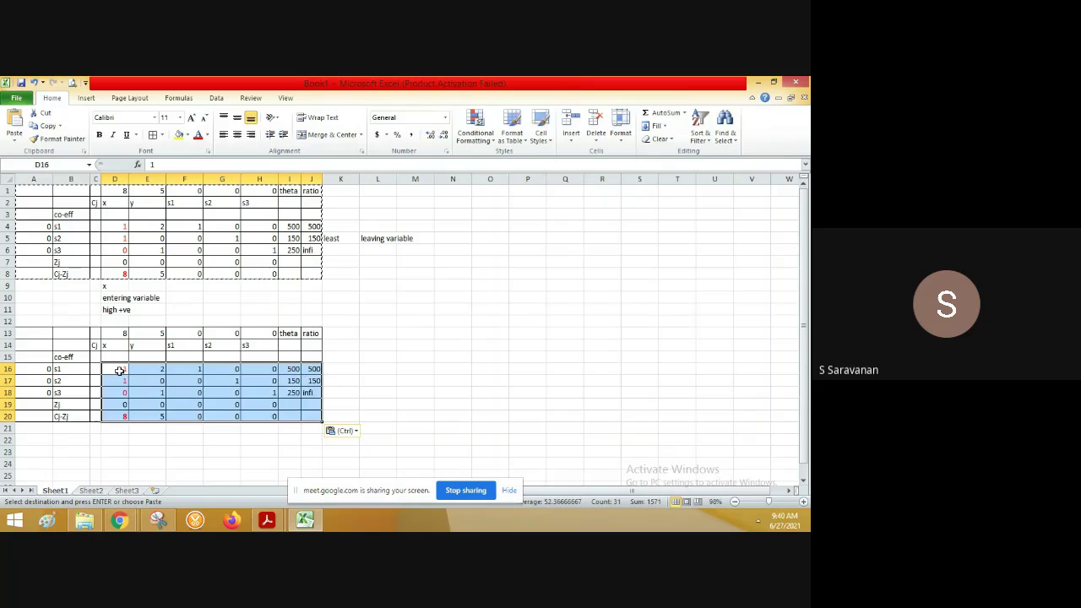
{"action": "key", "text": "Delete"}
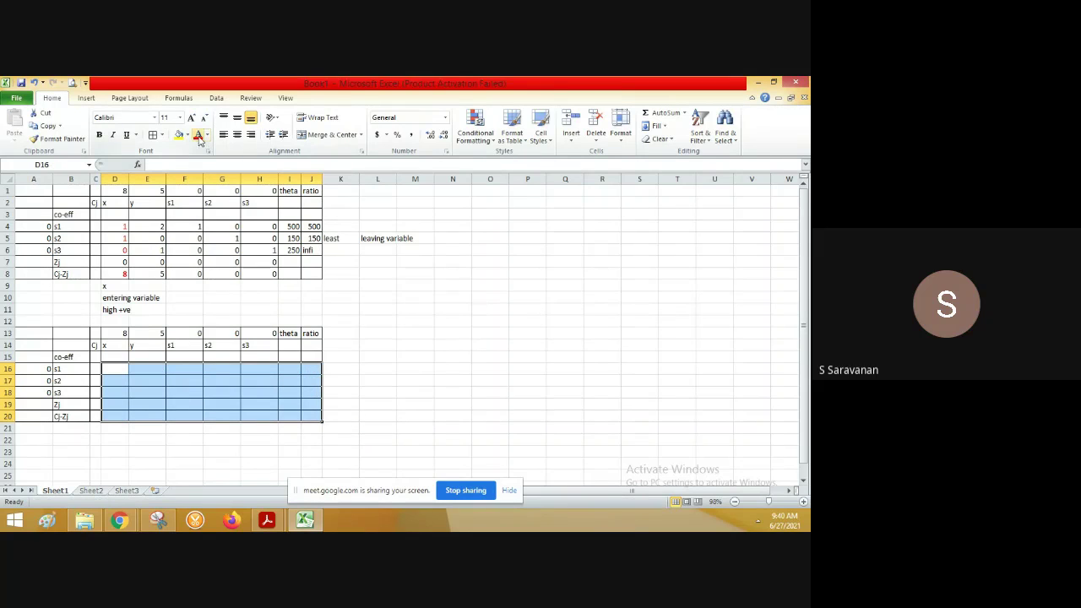
{"action": "key", "text": "ctrl+b"}
{"action": "key", "text": "ctrl+b"}
In the copied table, replace s2 with x in B17 and set its coefficient in A17 to 8.
{"action": "left_click", "coordinate": [42, 381]}
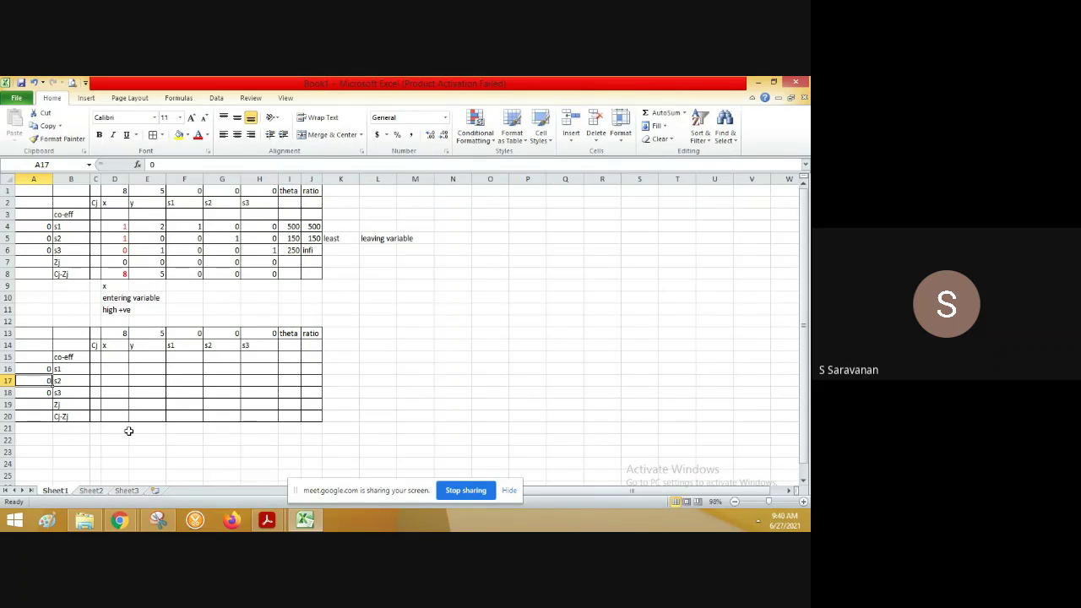
{"action": "left_click", "coordinate": [75, 383]}
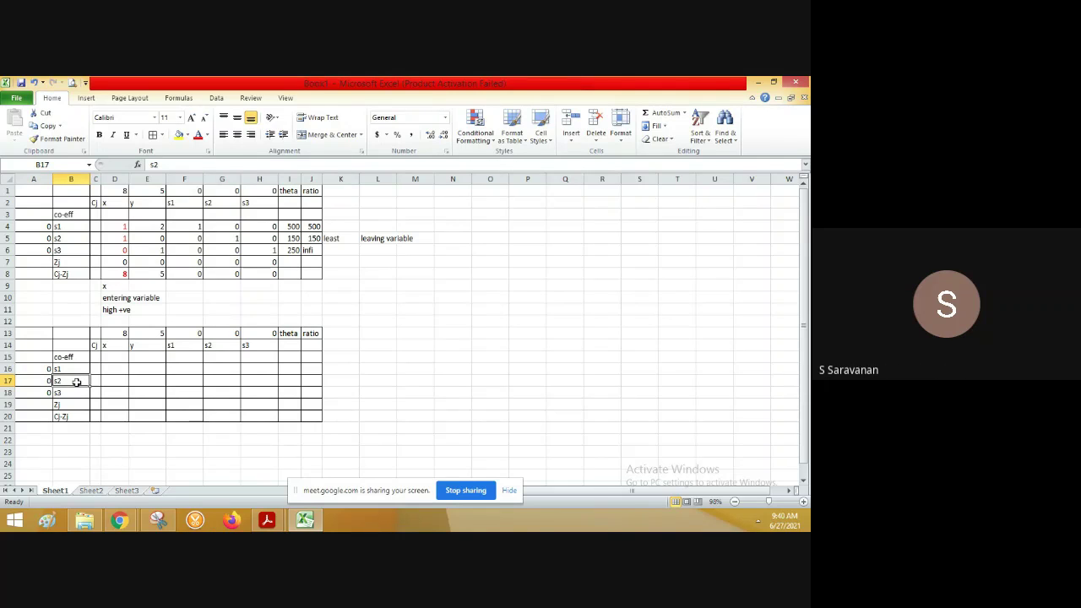
{"action": "type", "text": "x"}
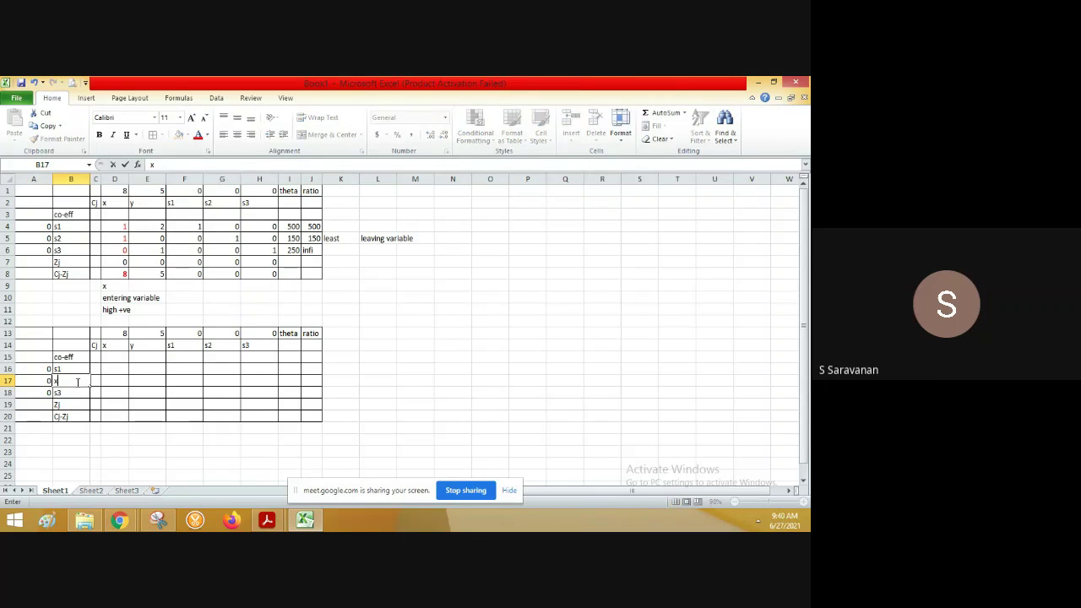
{"action": "key", "text": "Left"}
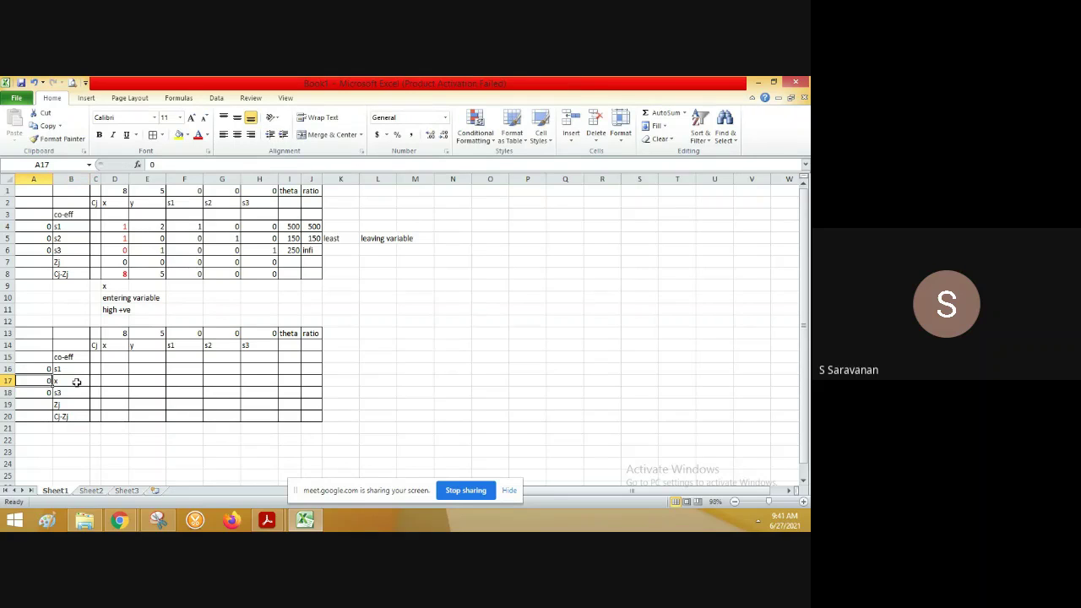
{"action": "type", "text": "8"}
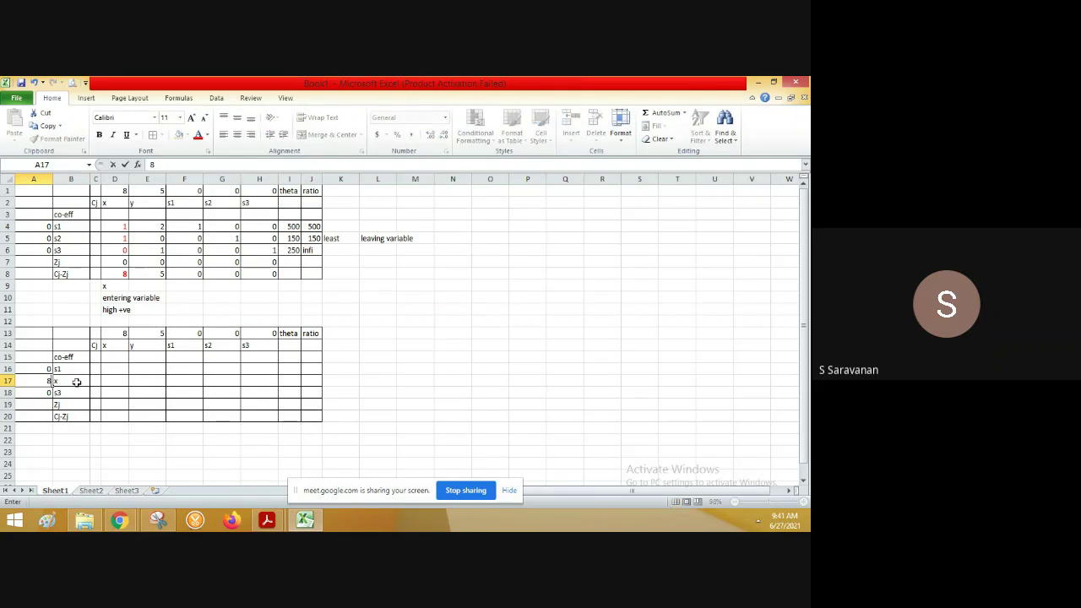
Center the coefficients in cells A16:A18 of the copied simplex table.
{"action": "key", "text": "Right"}
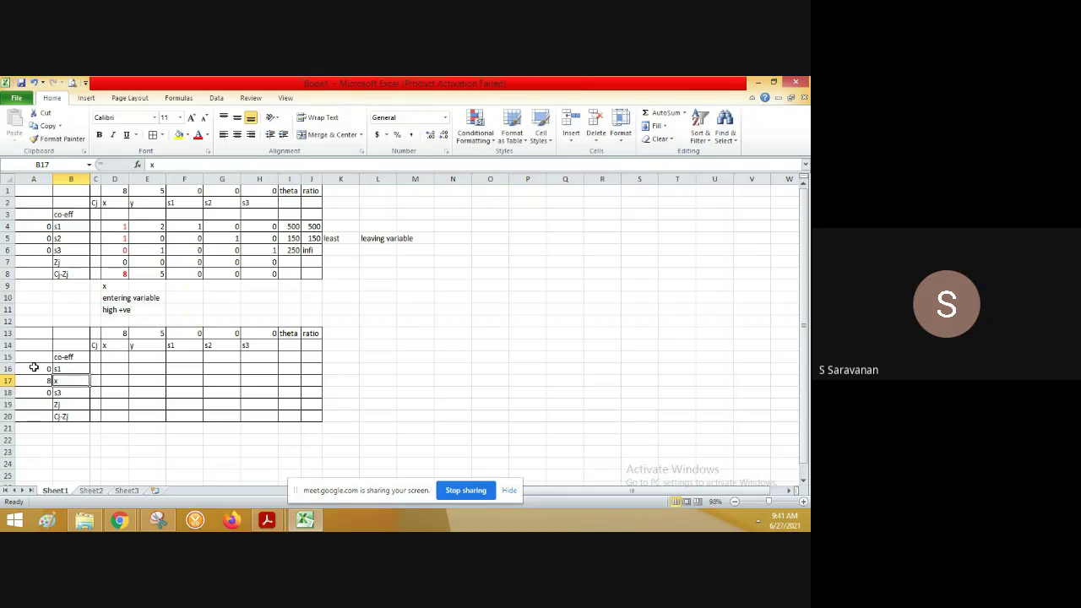
{"action": "left_click", "coordinate": [36, 369]}
{"action": "left_click_drag", "start_coordinate": [37, 369], "coordinate": [38, 392]}
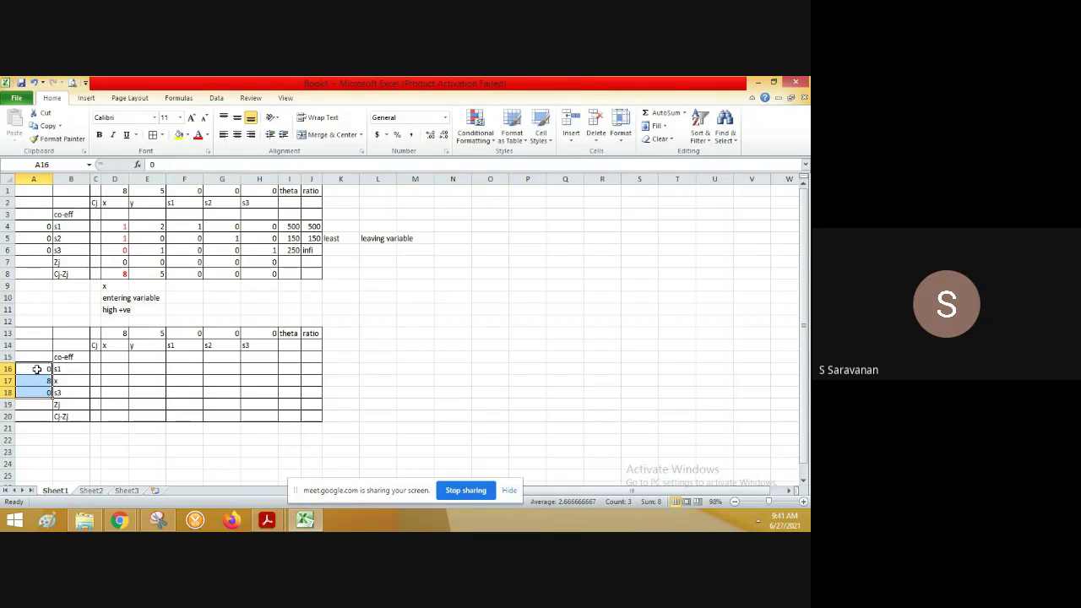
{"action": "left_click", "coordinate": [237, 135]}
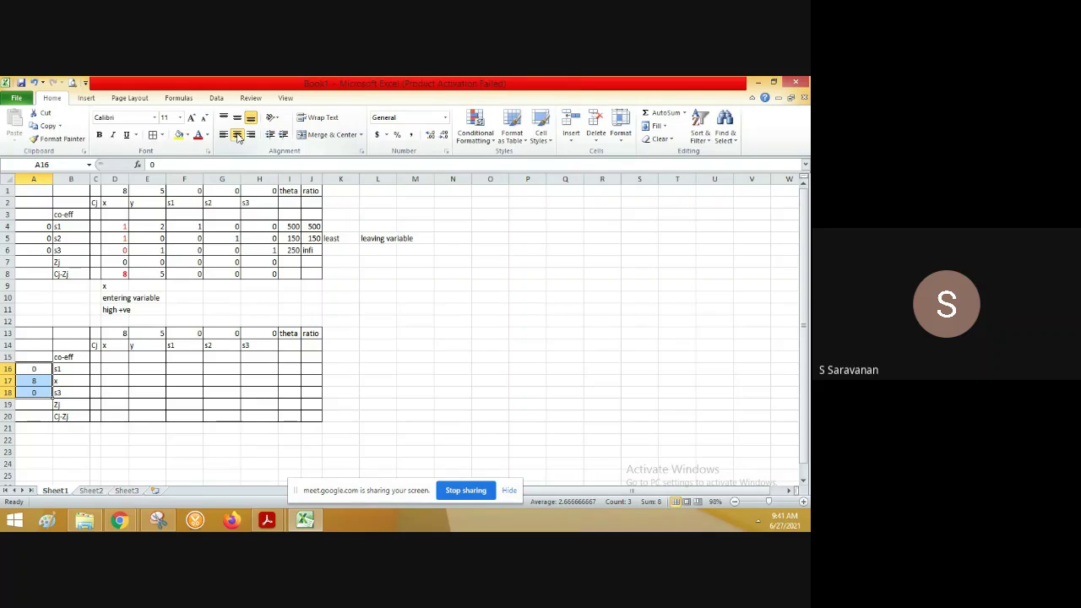
{"action": "left_click", "coordinate": [124, 192]}
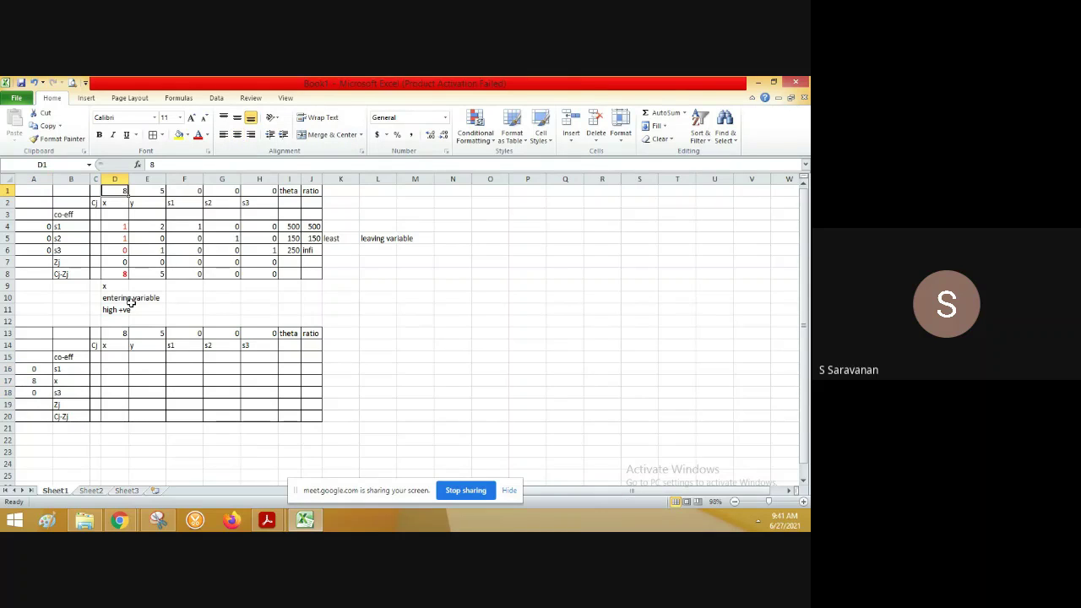
{"action": "left_click", "coordinate": [116, 370]}
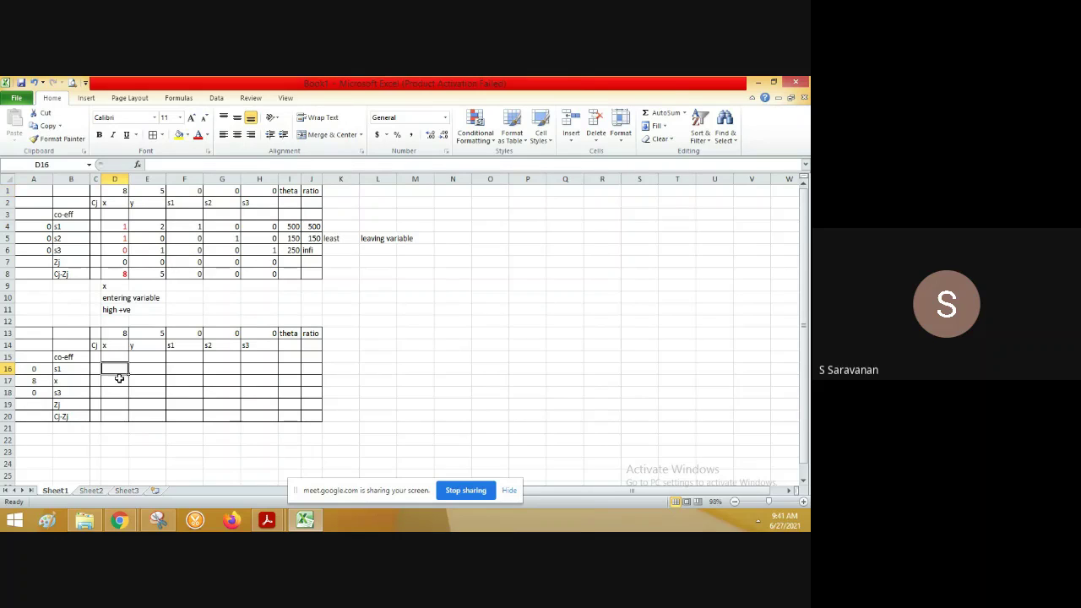
{"action": "left_click", "coordinate": [119, 380]}
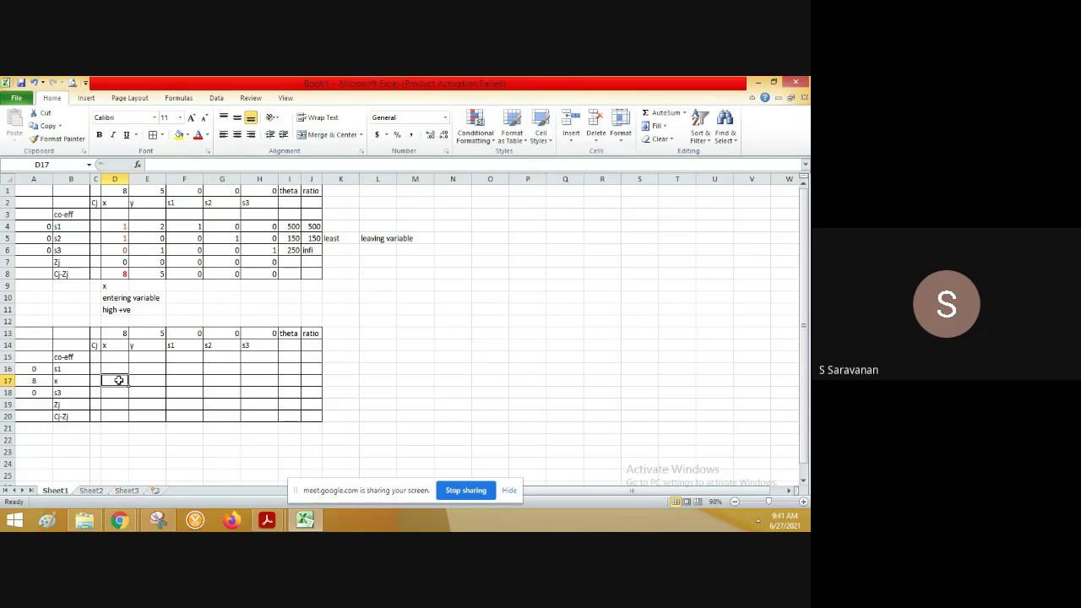
Label the copied table "Iteration 2" in cell A12.
{"action": "left_click", "coordinate": [43, 319]}
{"action": "type", "text": "I"}
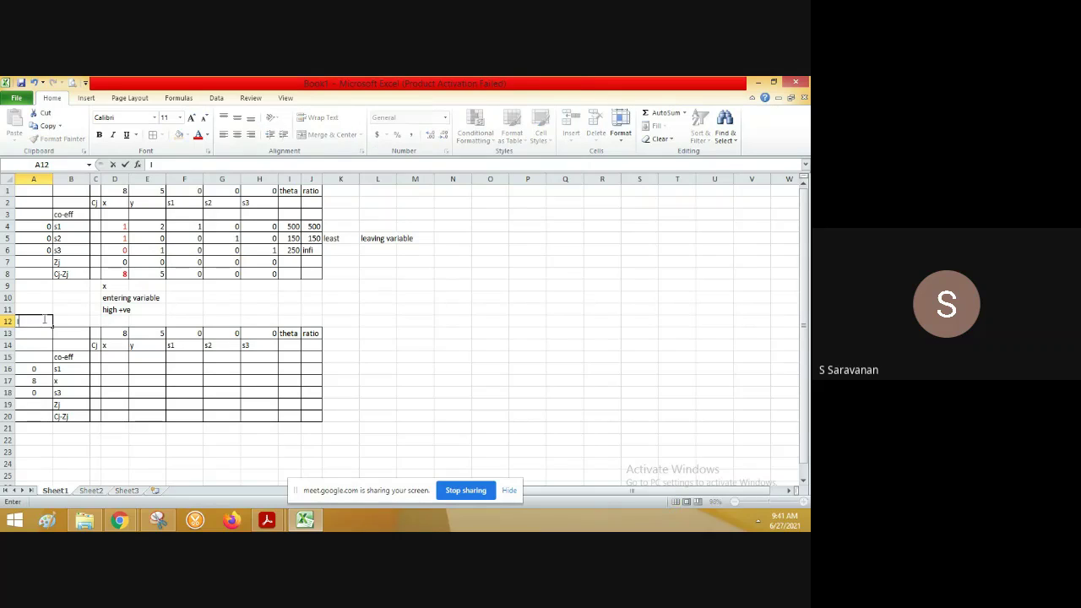
{"action": "type", "text": "teration 2"}
{"action": "key", "text": "Return"}
{"action": "left_click", "coordinate": [38, 450]}
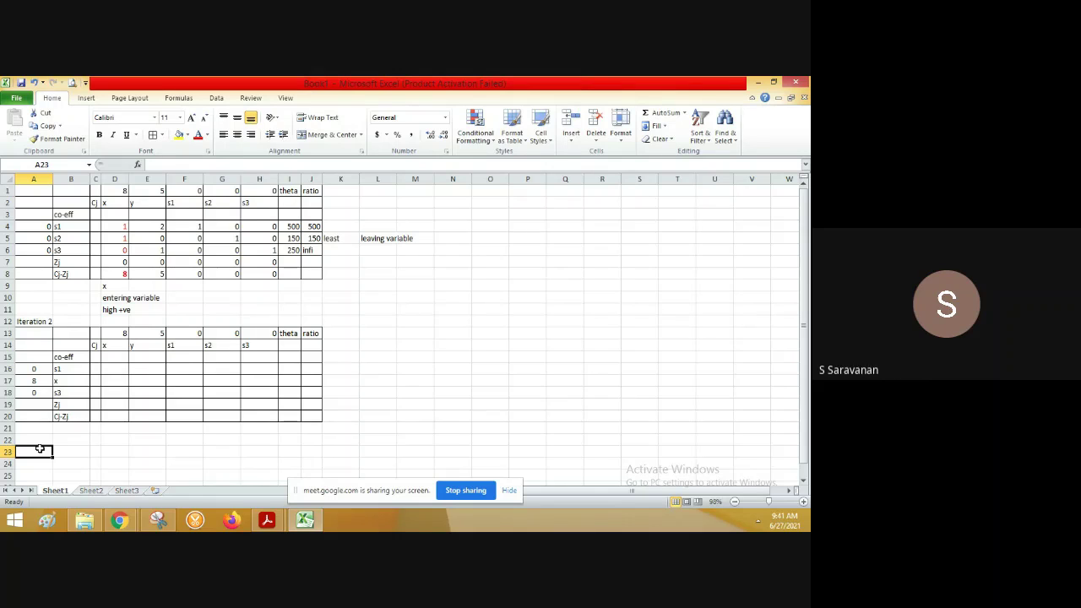
Emphasize the pivot element in D5 of the first table with bold formatting and font size 16.
{"action": "left_click", "coordinate": [119, 382]}
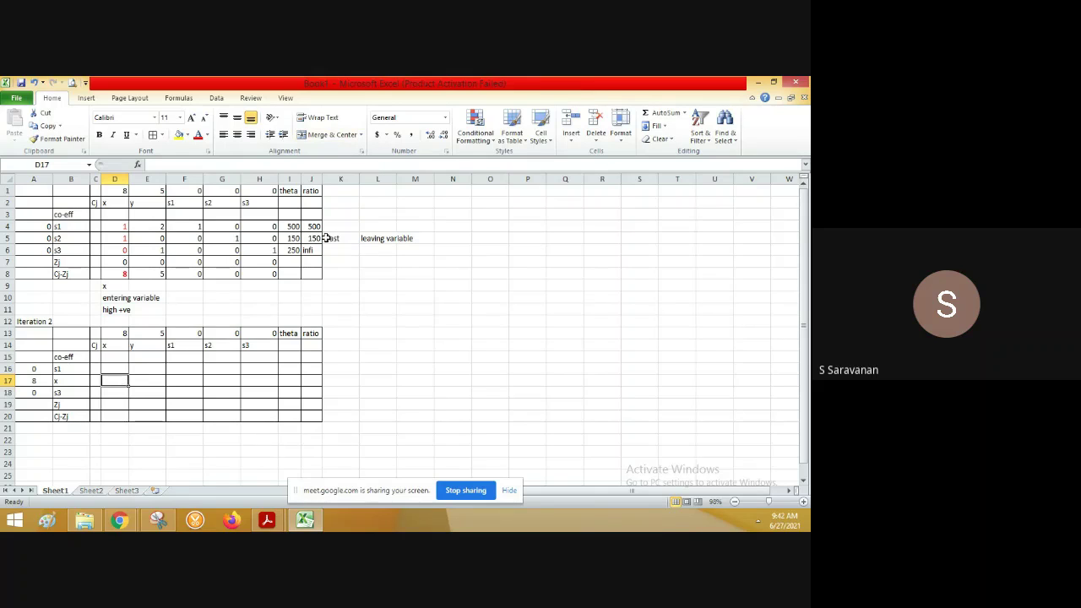
{"action": "left_click", "coordinate": [123, 240]}
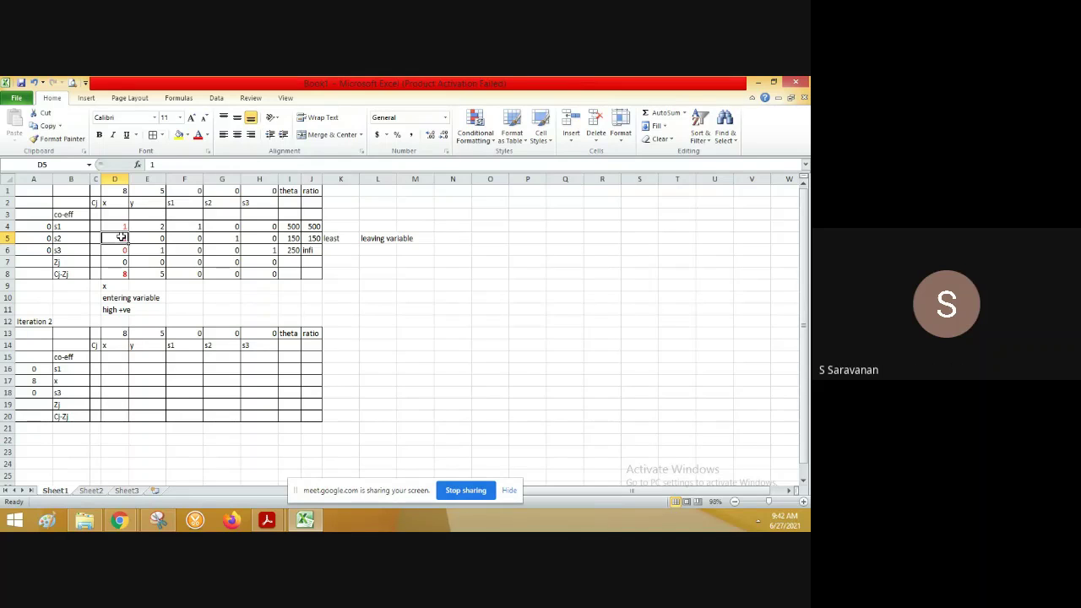
{"action": "key", "text": "ctrl+b"}
{"action": "left_click", "coordinate": [208, 140]}
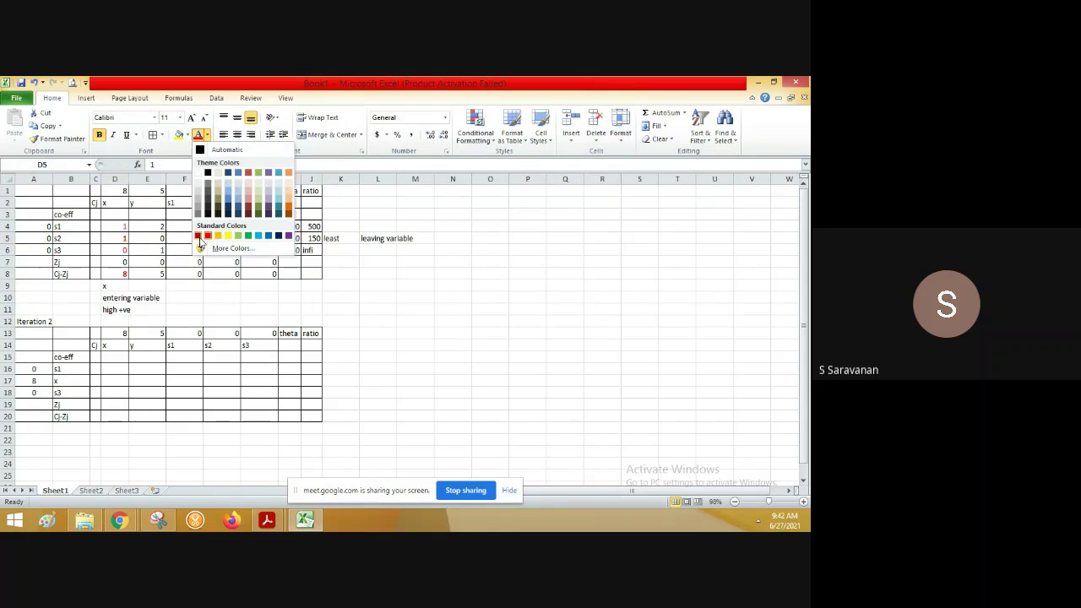
{"action": "left_click", "coordinate": [250, 209]}
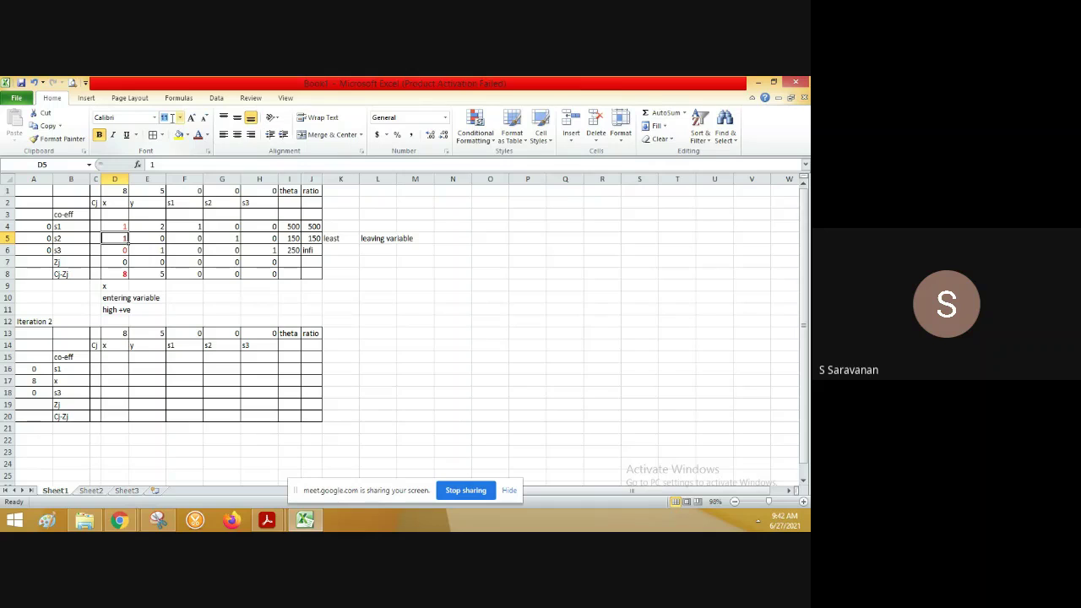
{"action": "type", "text": "16"}
{"action": "key", "text": "Return"}
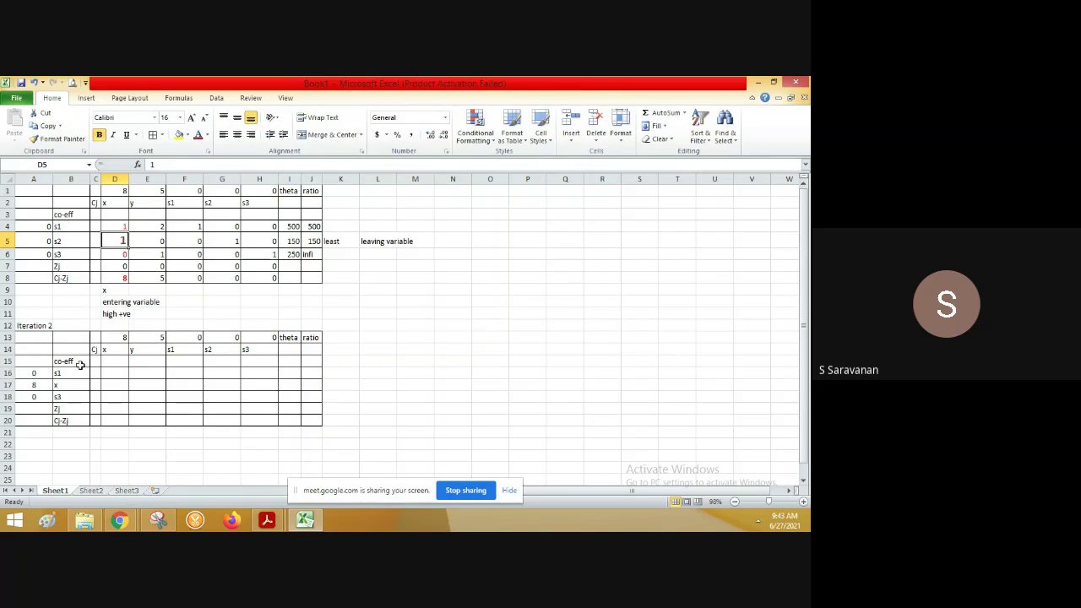
Try to enter the quotient 1/1 in D17, the x row's x column of the Iteration 2 table.
{"action": "left_click", "coordinate": [114, 385]}
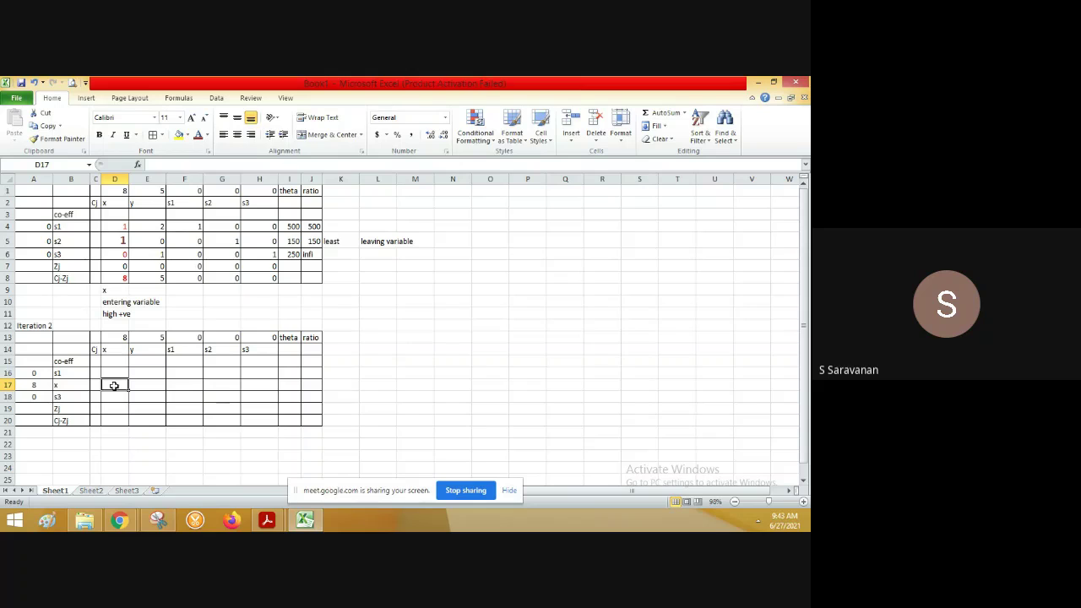
{"action": "type", "text": "1/1"}
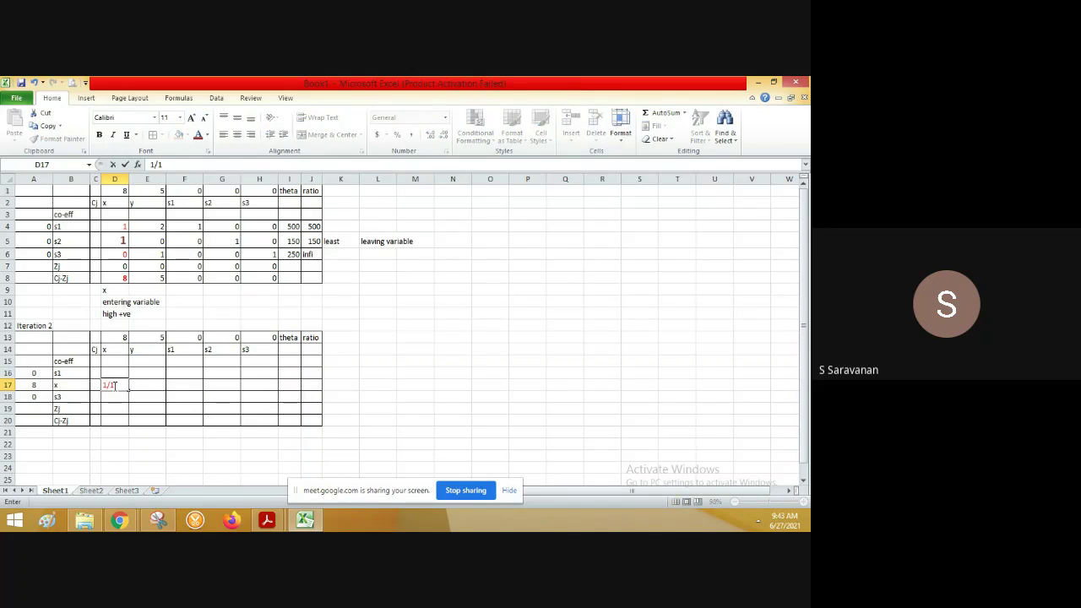
{"action": "key", "text": "Tab"}
{"action": "left_click", "coordinate": [114, 385]}
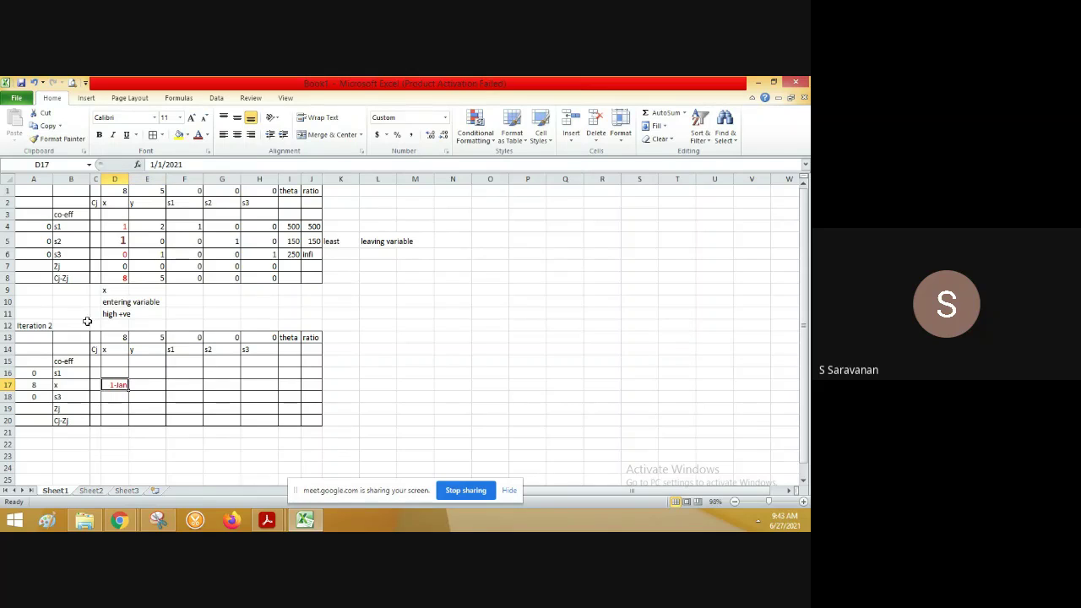
Format cells D15:J20 of the Iteration 2 table as Text.
{"action": "left_click", "coordinate": [122, 365]}
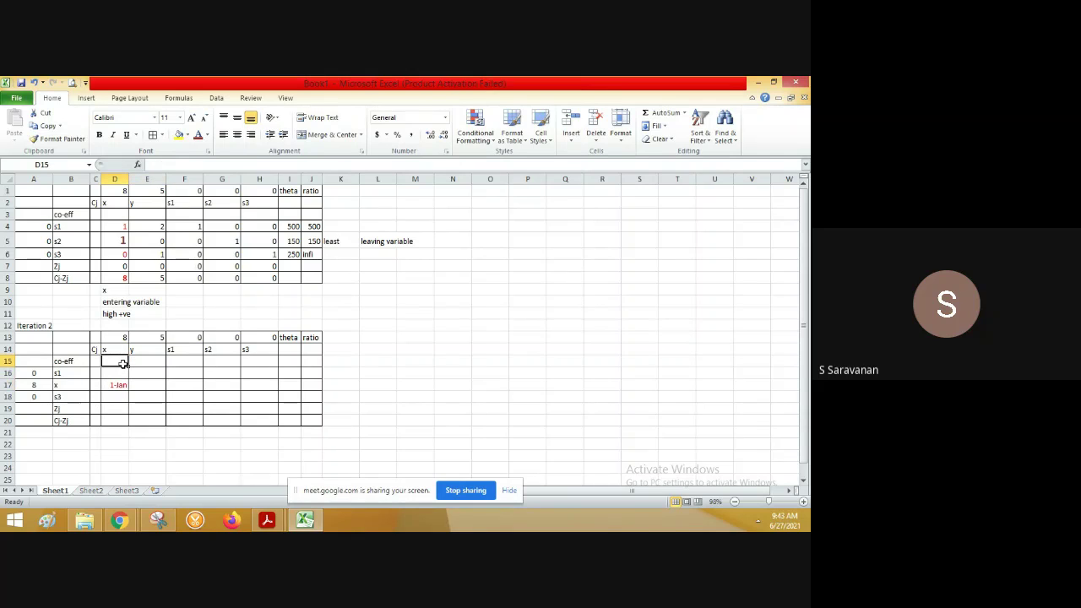
{"action": "key", "text": "shift+Right"}
{"action": "key", "text": "shift+Right"}
{"action": "key", "text": "shift+Right"}
{"action": "key", "text": "shift+Right"}
{"action": "key", "text": "shift+Right"}
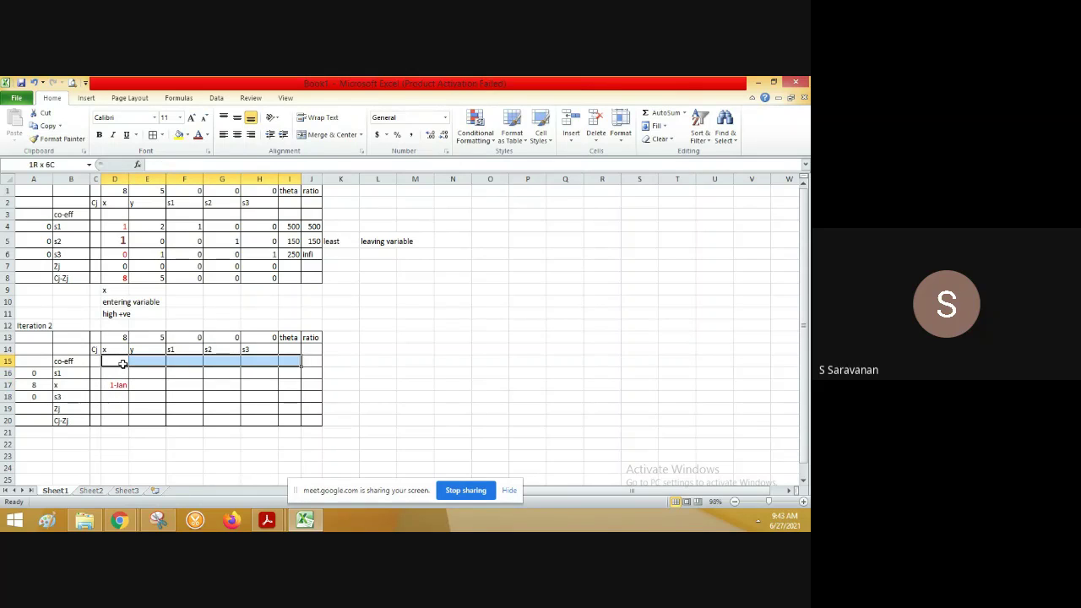
{"action": "key", "text": "shift+Right"}
{"action": "key", "text": "shift+Down"}
{"action": "key", "text": "shift+Down"}
{"action": "key", "text": "shift+Down"}
{"action": "key", "text": "shift+Down"}
{"action": "key", "text": "shift+Down"}
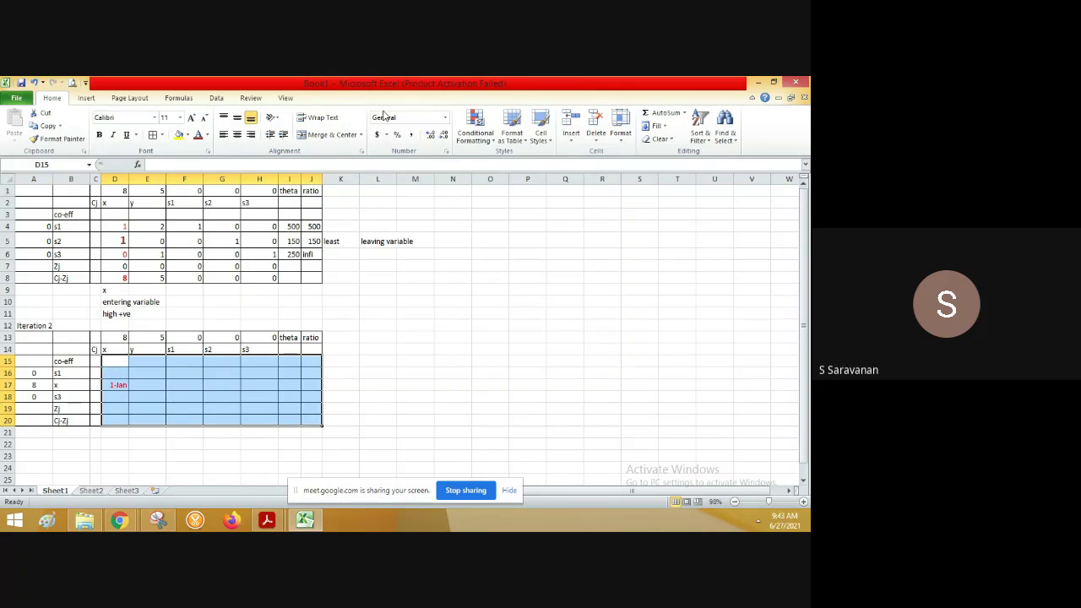
{"action": "left_click", "coordinate": [447, 121]}
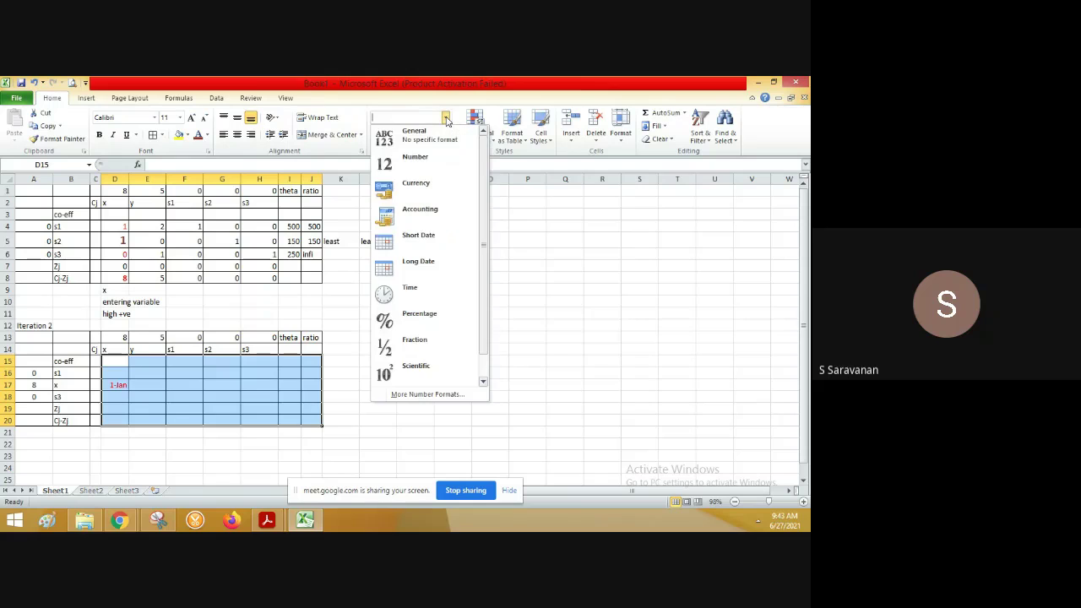
{"action": "scroll", "coordinate": [476, 248], "scroll_direction": "down", "scroll_amount": 1}
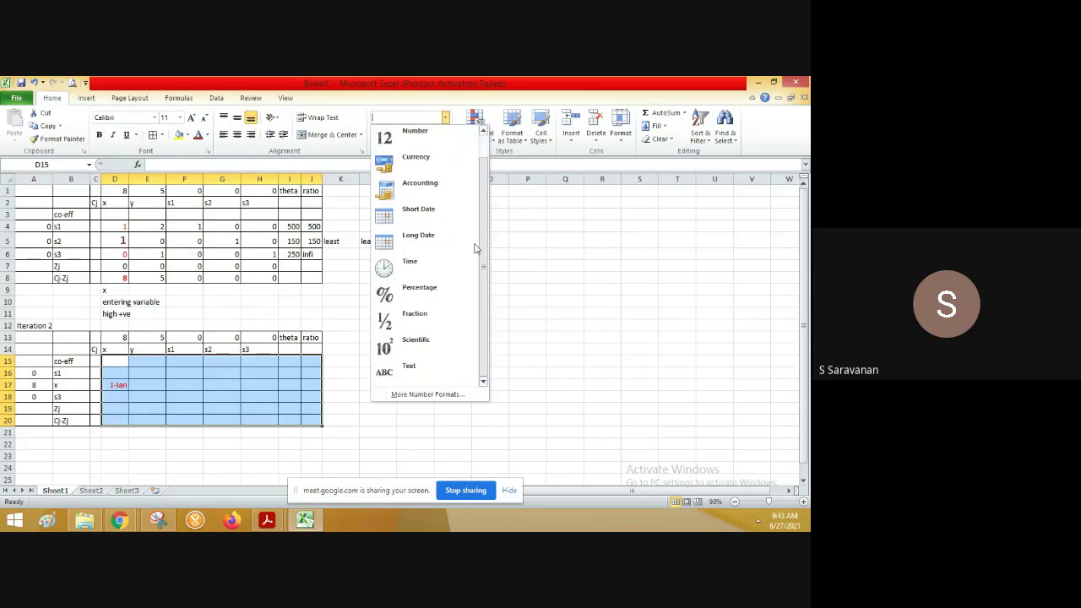
{"action": "left_click", "coordinate": [389, 370]}
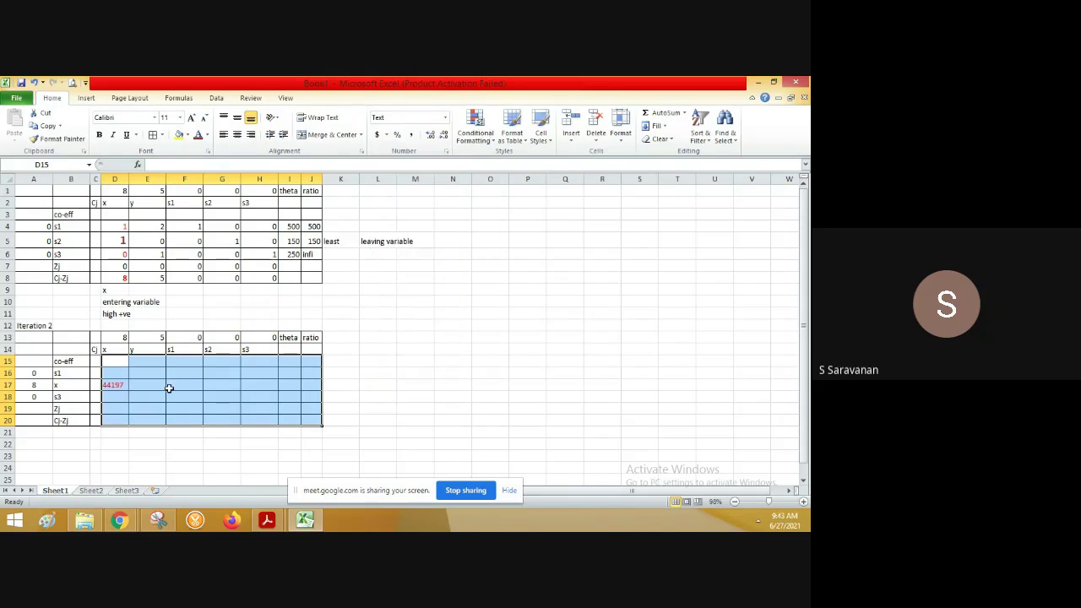
Enter 1 in D17 as the x row's value in the x column.
{"action": "left_click", "coordinate": [115, 385]}
{"action": "type", "text": "1/"}
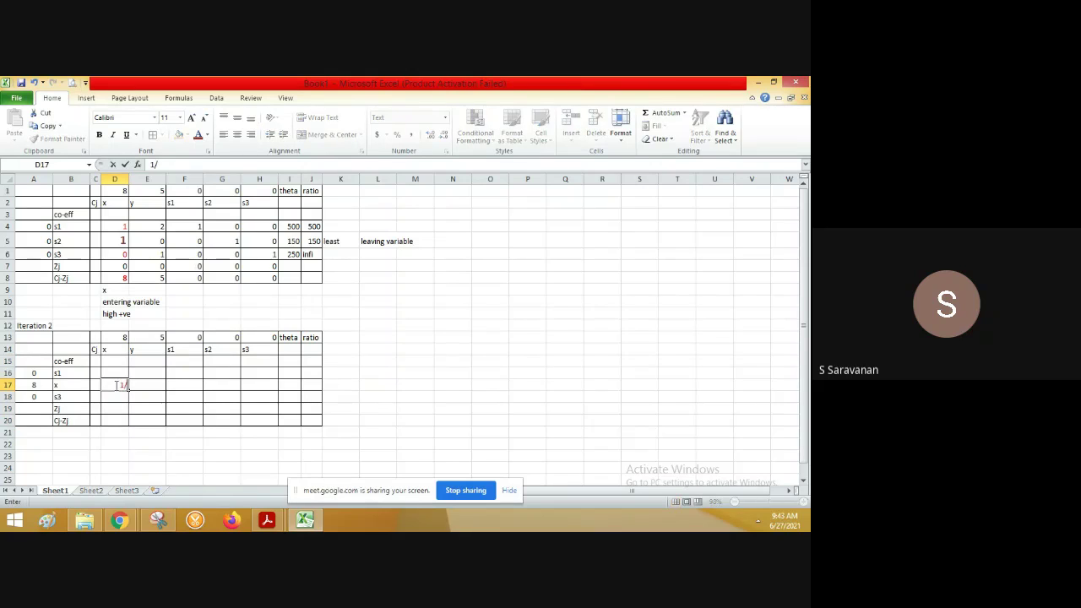
{"action": "key", "text": "Return"}
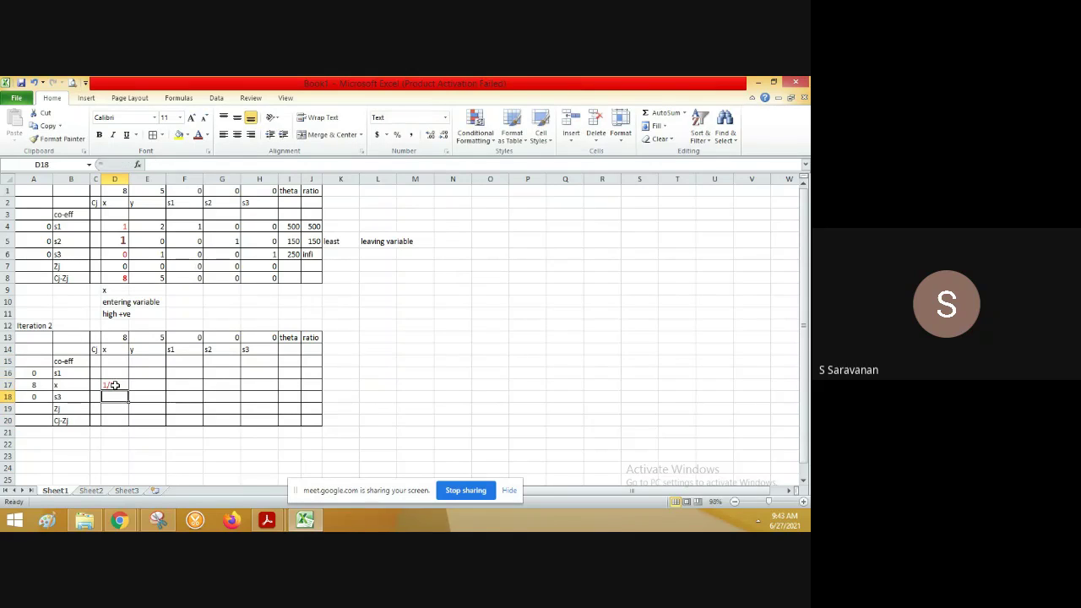
{"action": "left_click", "coordinate": [115, 386]}
{"action": "type", "text": "1"}
{"action": "key", "text": "Tab"}
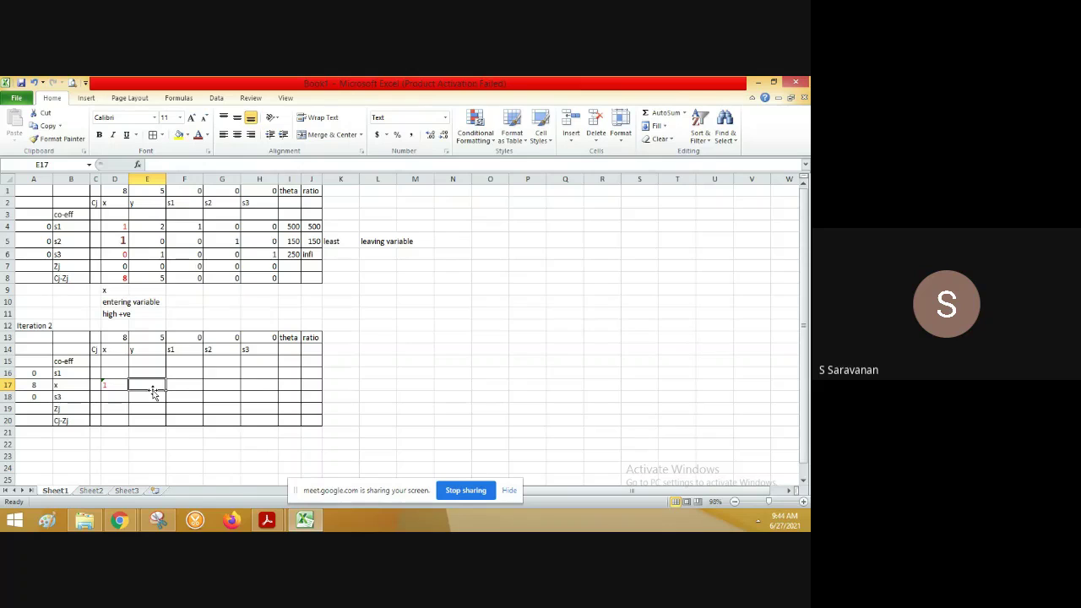
Write the y column quotient 0/1 in E17, then replace it with 0.
{"action": "key", "text": "alt"}
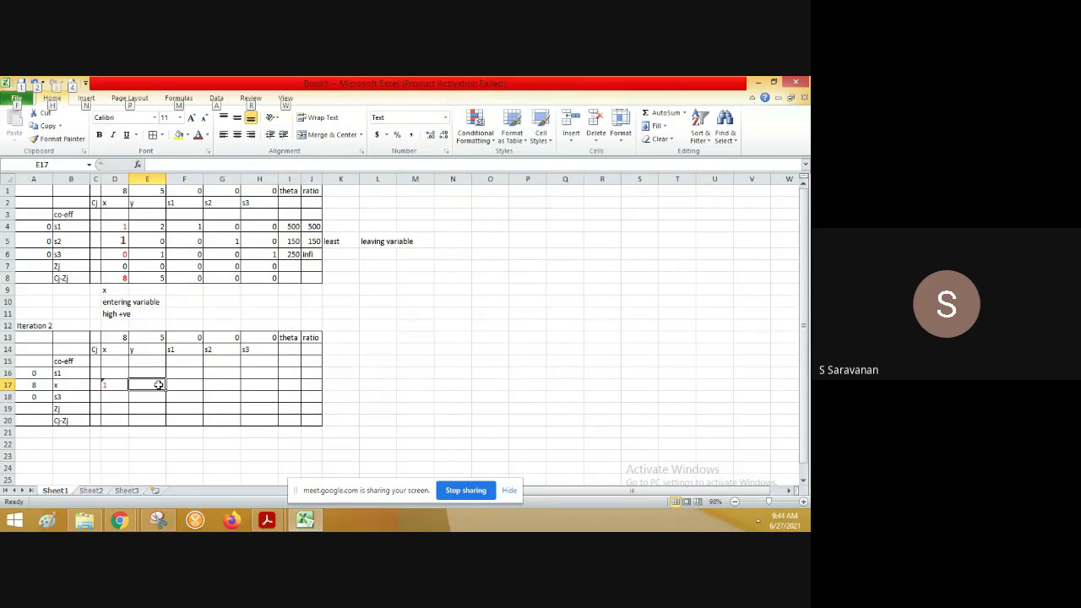
{"action": "key", "text": "alt"}
{"action": "type", "text": "0"}
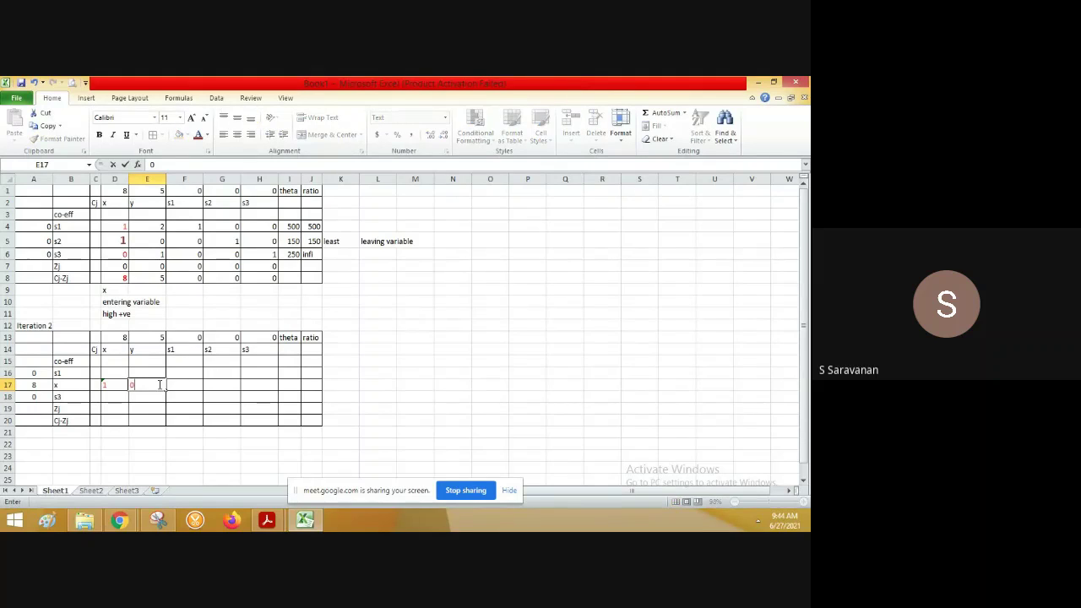
{"action": "type", "text": "/1"}
{"action": "key", "text": "Return"}
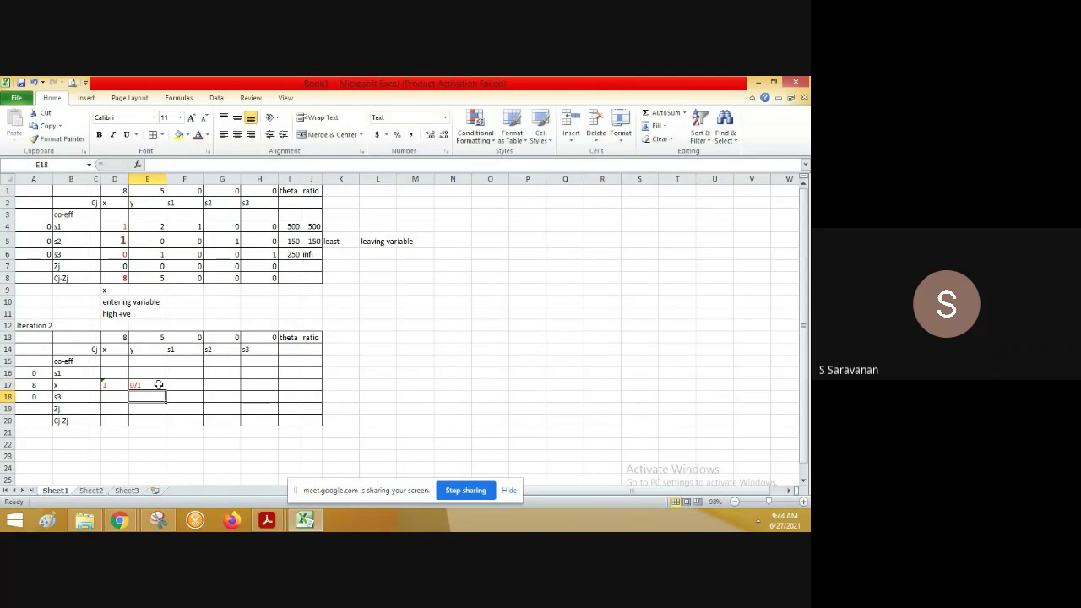
{"action": "left_click", "coordinate": [158, 384]}
{"action": "type", "text": "0"}
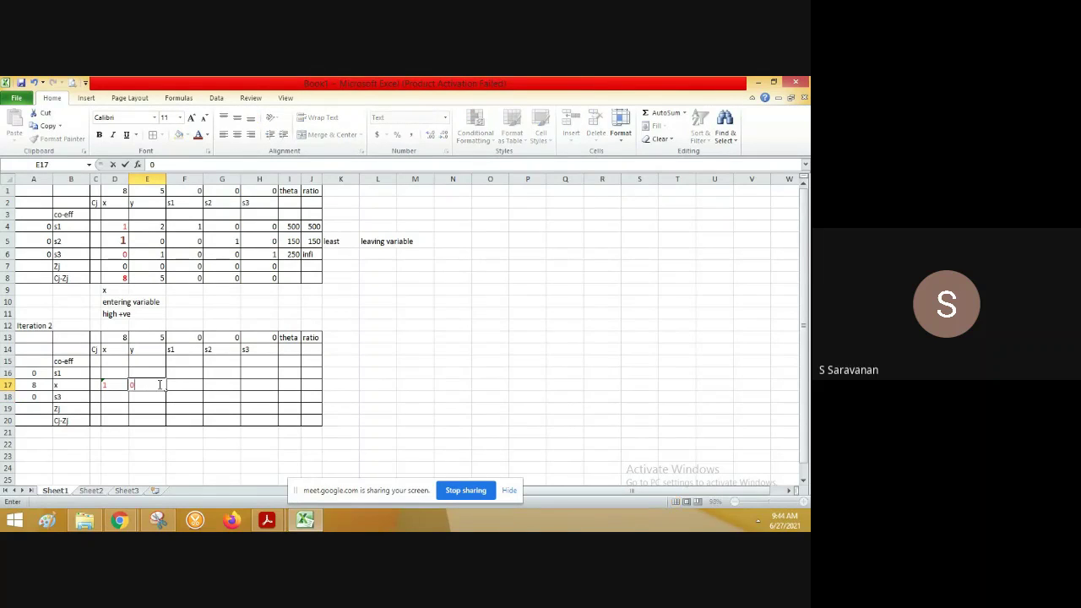
{"action": "key", "text": "Tab"}
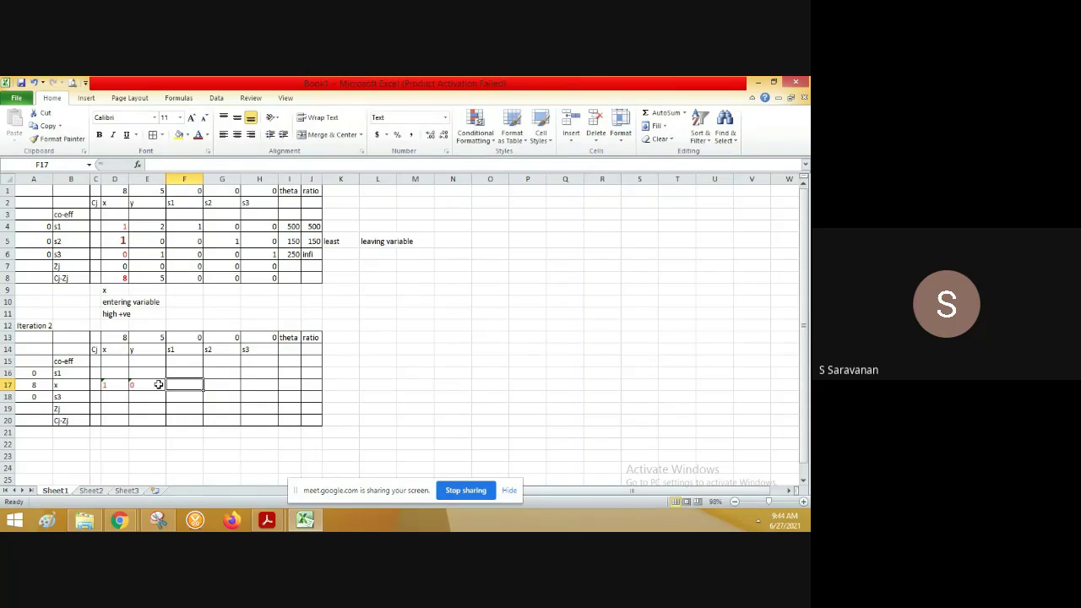
Fill the rest of the Iteration 2 table's x row with 0, 1 and 0 for s1, s2 and s3, and 150 for theta.
{"action": "left_click", "coordinate": [196, 242]}
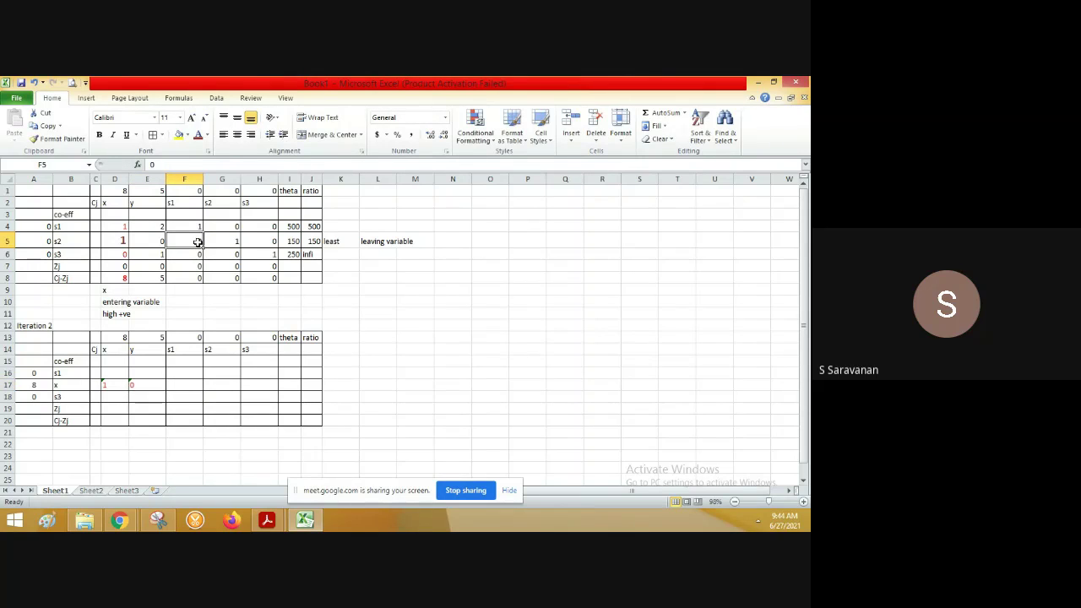
{"action": "left_click", "coordinate": [182, 386]}
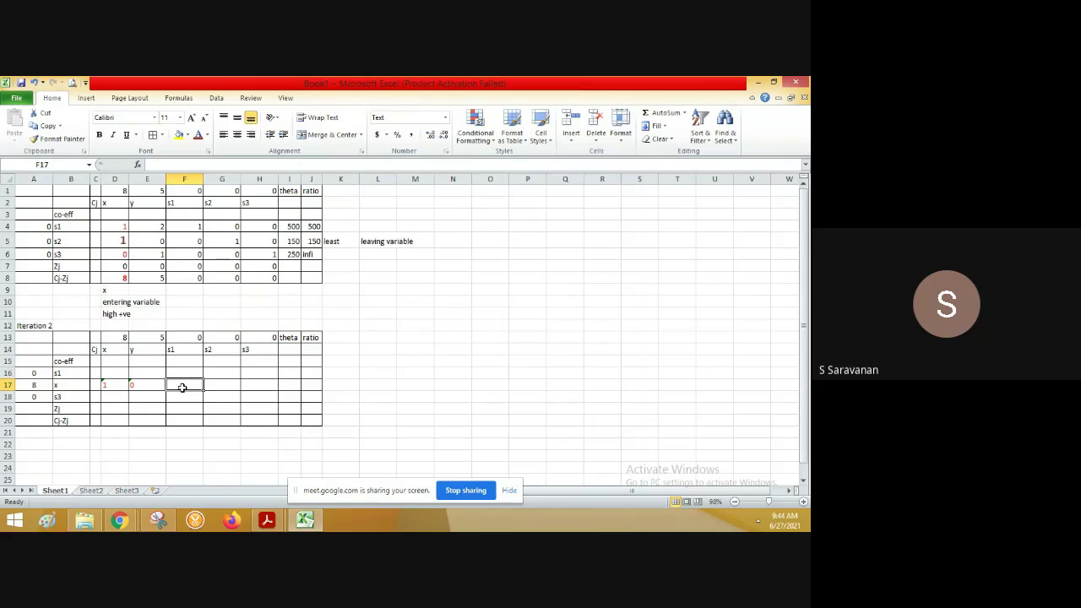
{"action": "type", "text": "0"}
{"action": "key", "text": "Tab"}
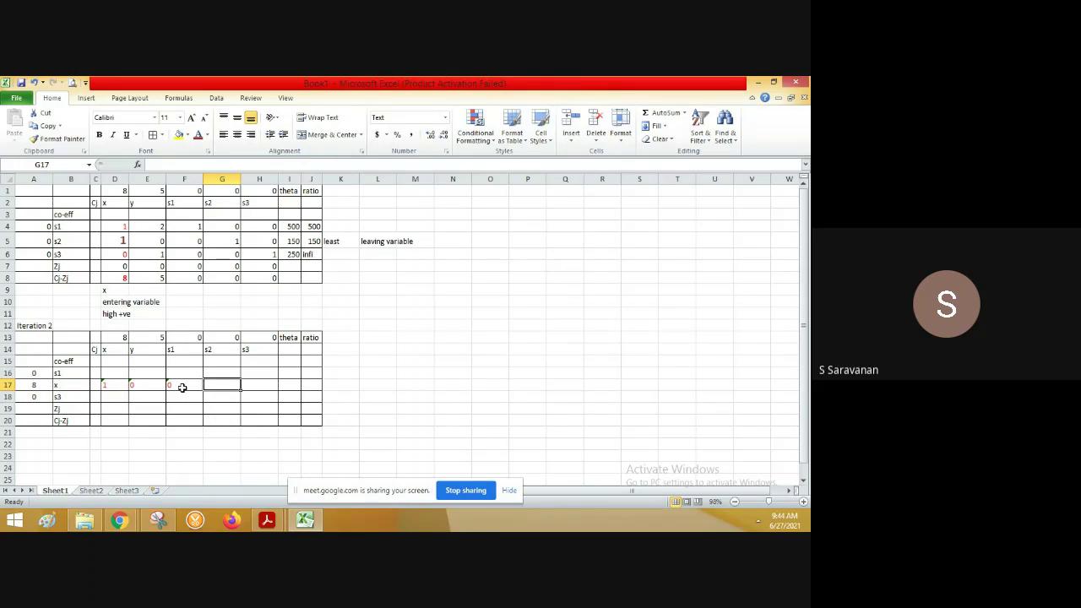
{"action": "type", "text": "1"}
{"action": "key", "text": "Tab"}
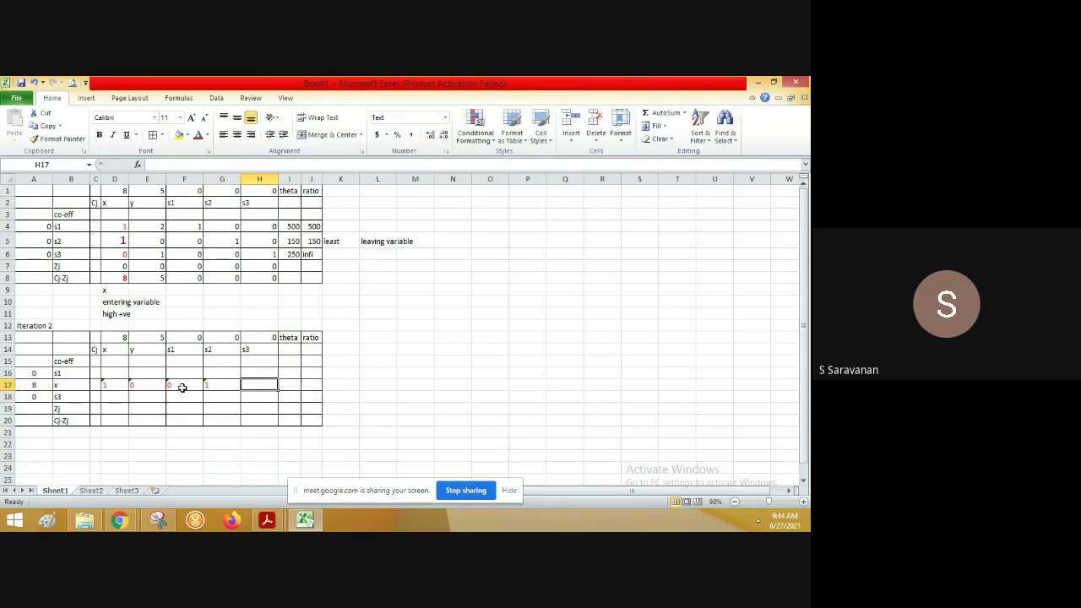
{"action": "type", "text": "0"}
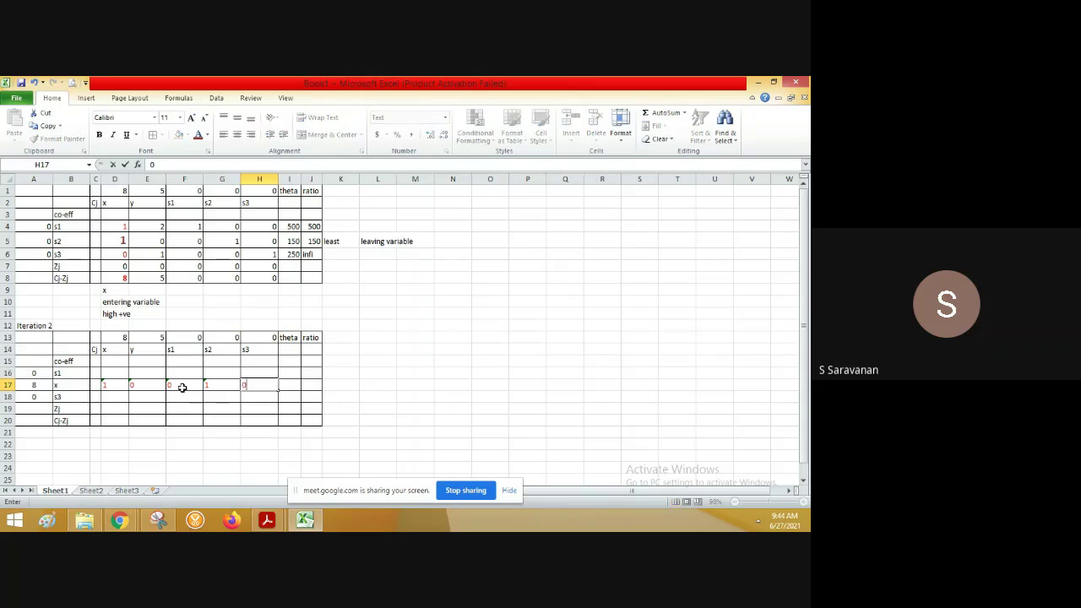
{"action": "key", "text": "Tab"}
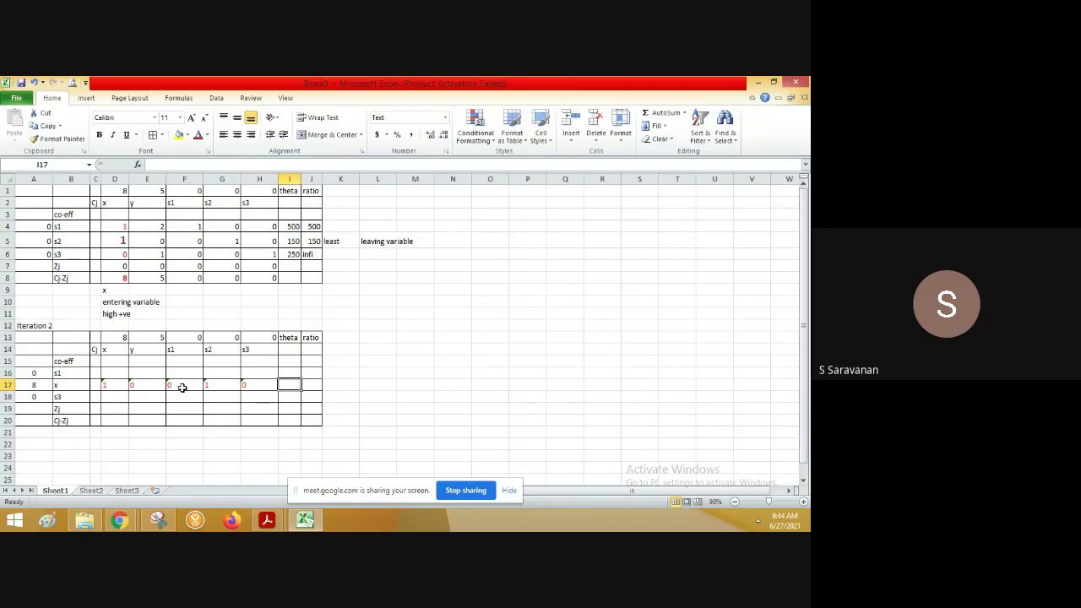
{"action": "type", "text": "15"}
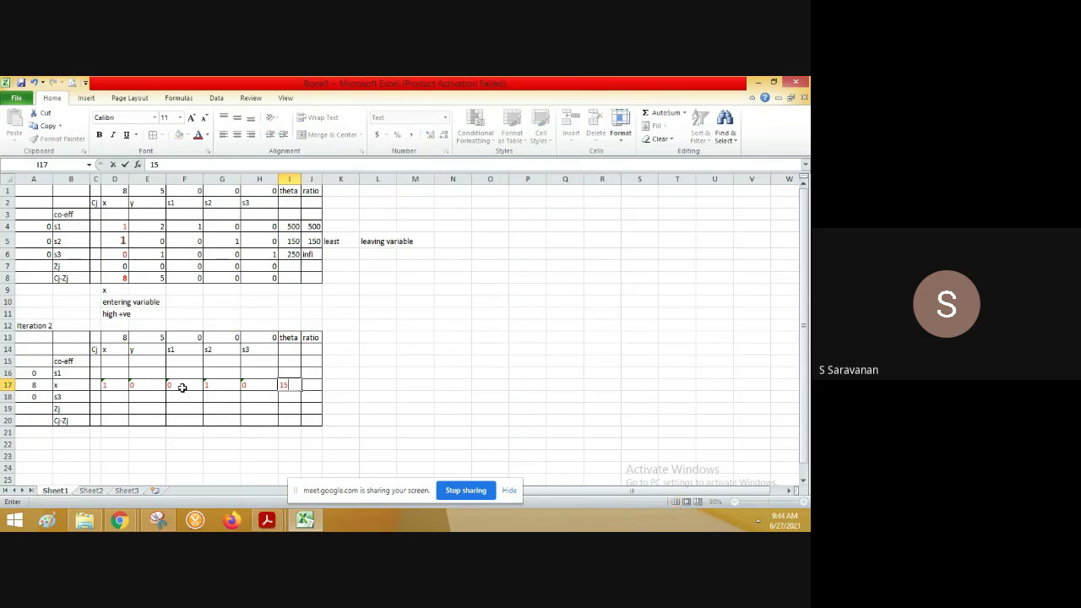
{"action": "type", "text": "0"}
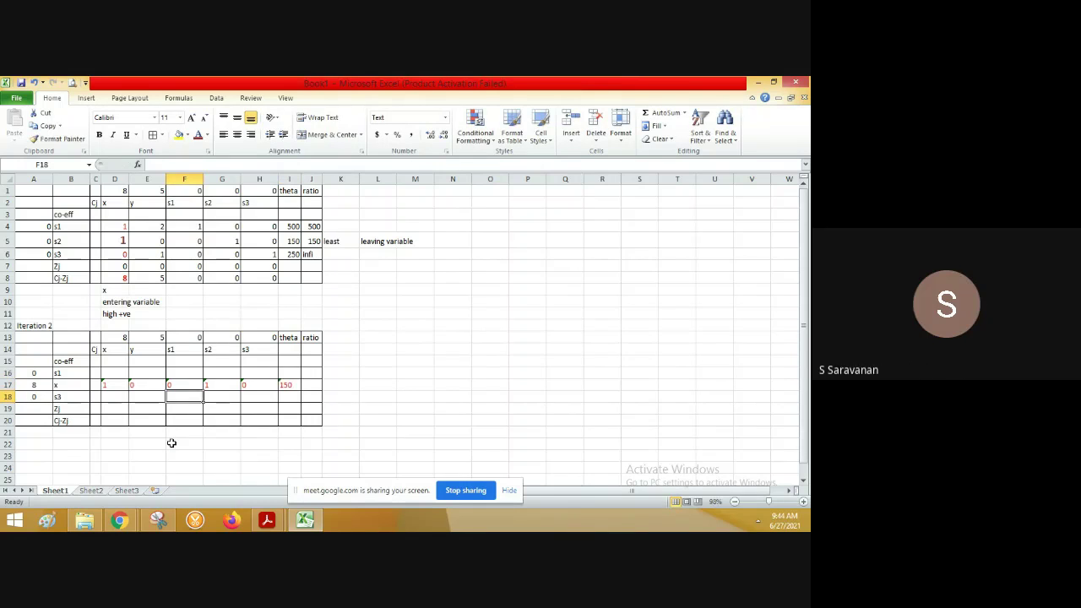
{"action": "left_click", "coordinate": [170, 444]}
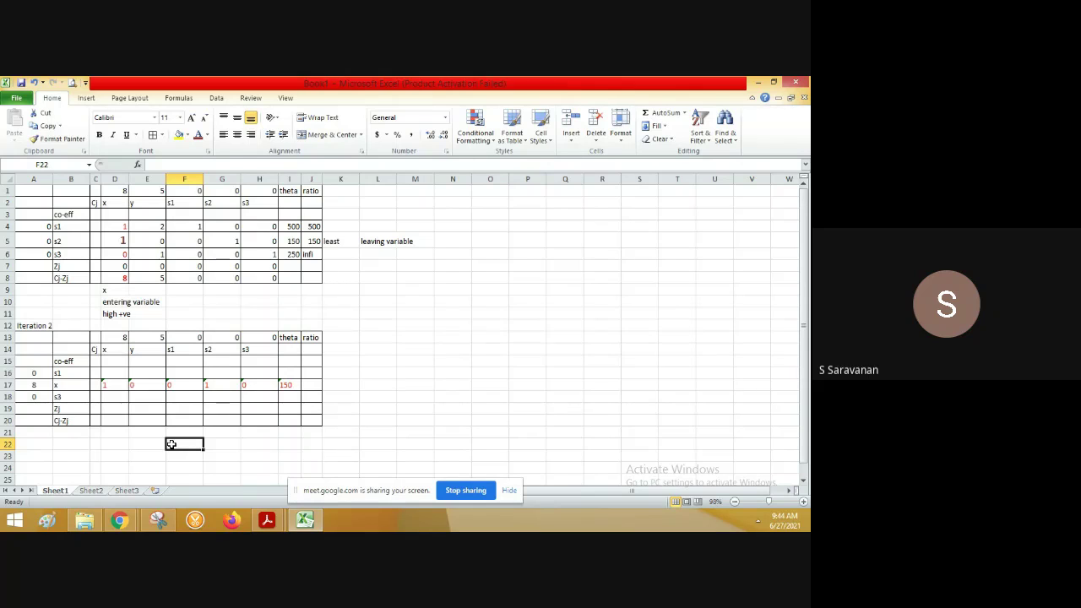
Check the first table's s2 row from x through theta against the new x row of the Iteration 2 table.
{"action": "left_click", "coordinate": [124, 240]}
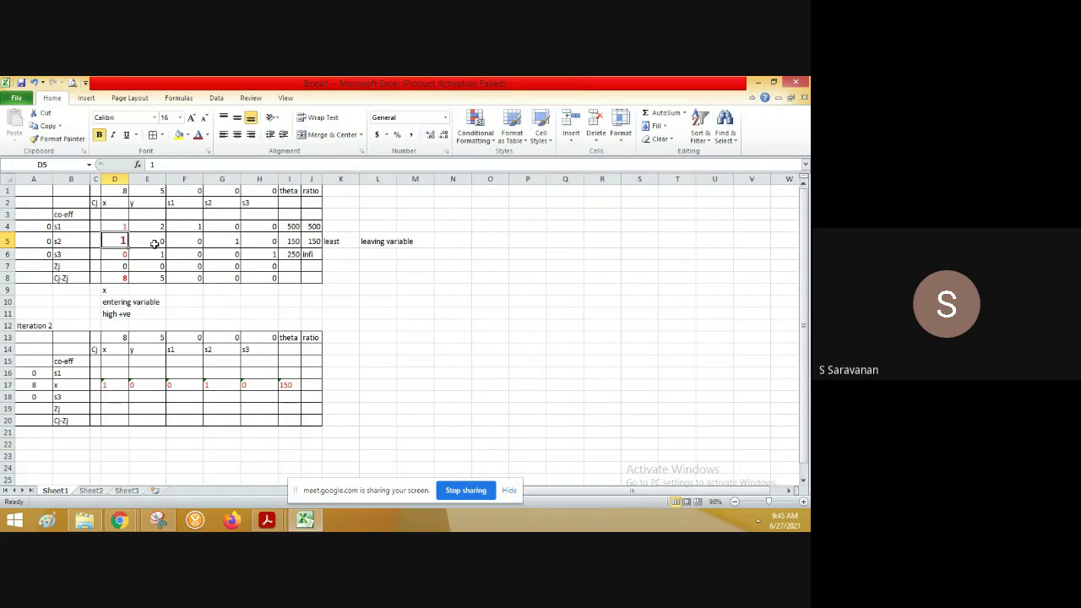
{"action": "left_click", "coordinate": [155, 243]}
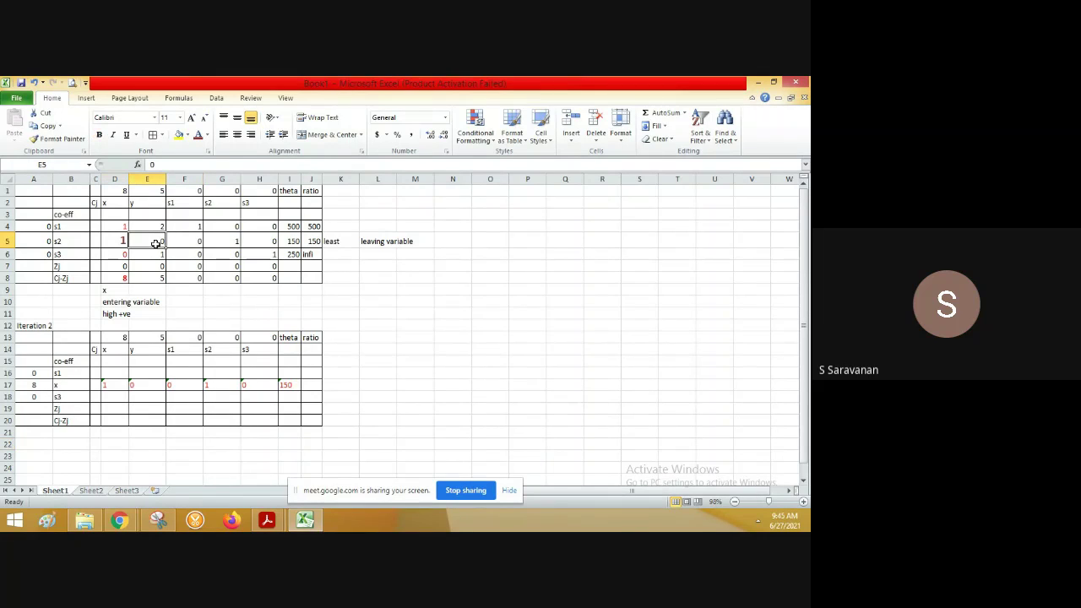
{"action": "left_click", "coordinate": [191, 243]}
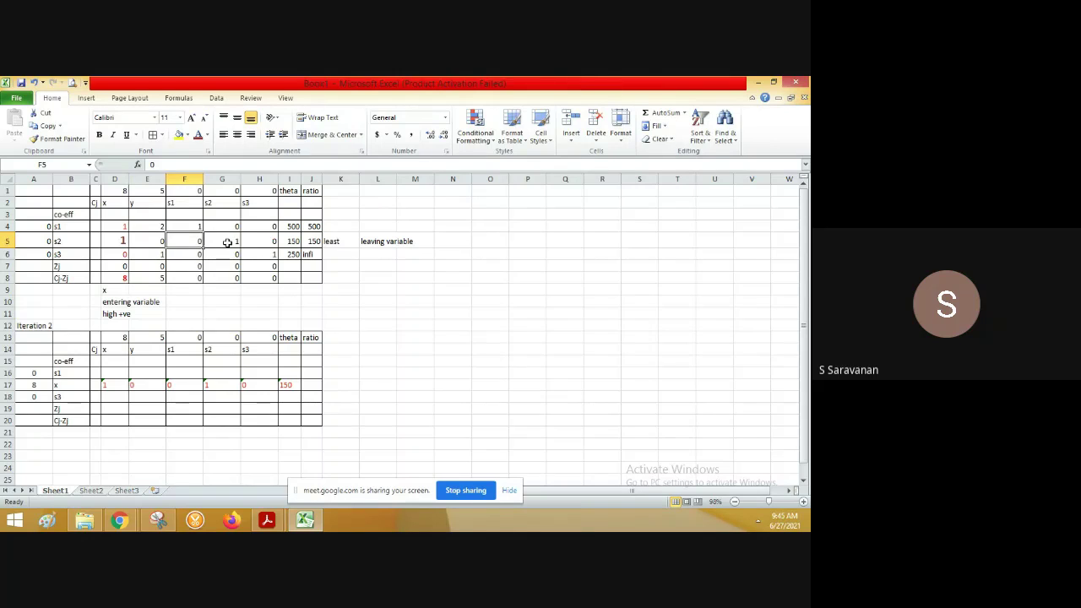
{"action": "left_click", "coordinate": [227, 242]}
{"action": "left_click", "coordinate": [266, 242]}
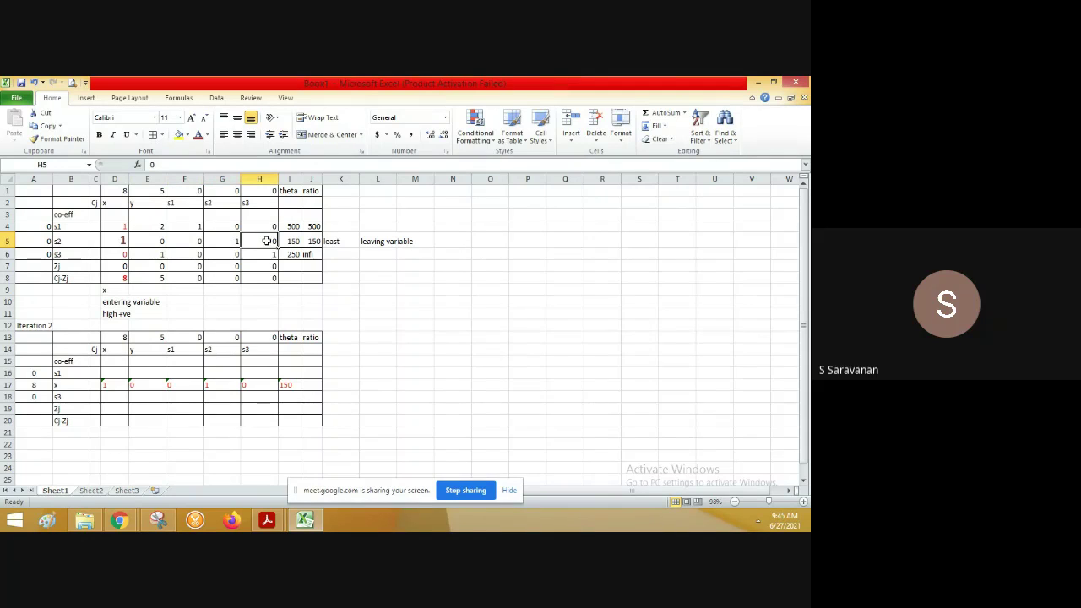
{"action": "left_click", "coordinate": [295, 242]}
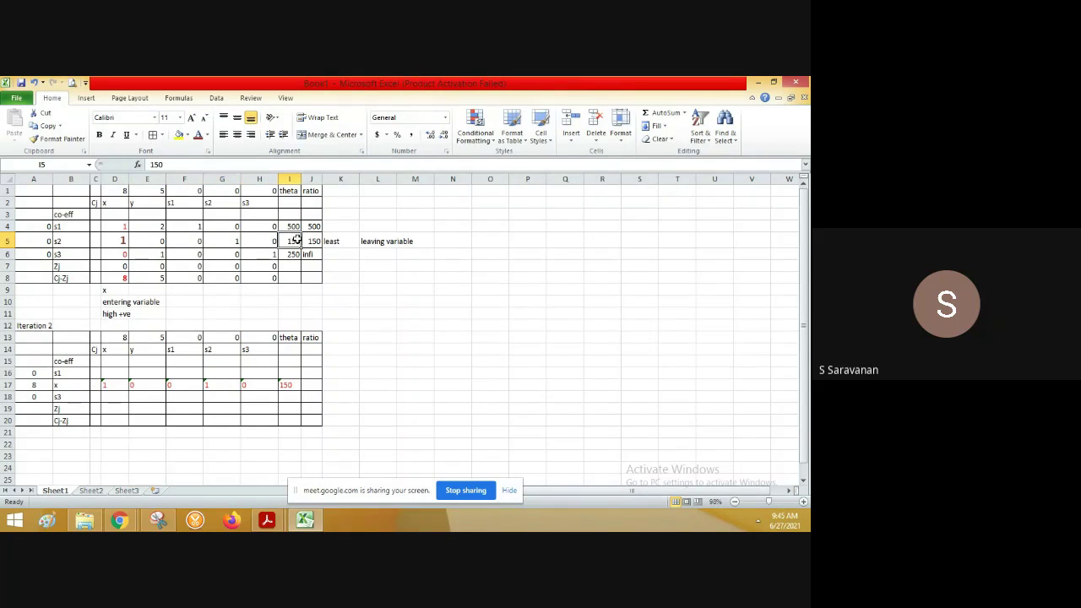
{"action": "left_click", "coordinate": [117, 388]}
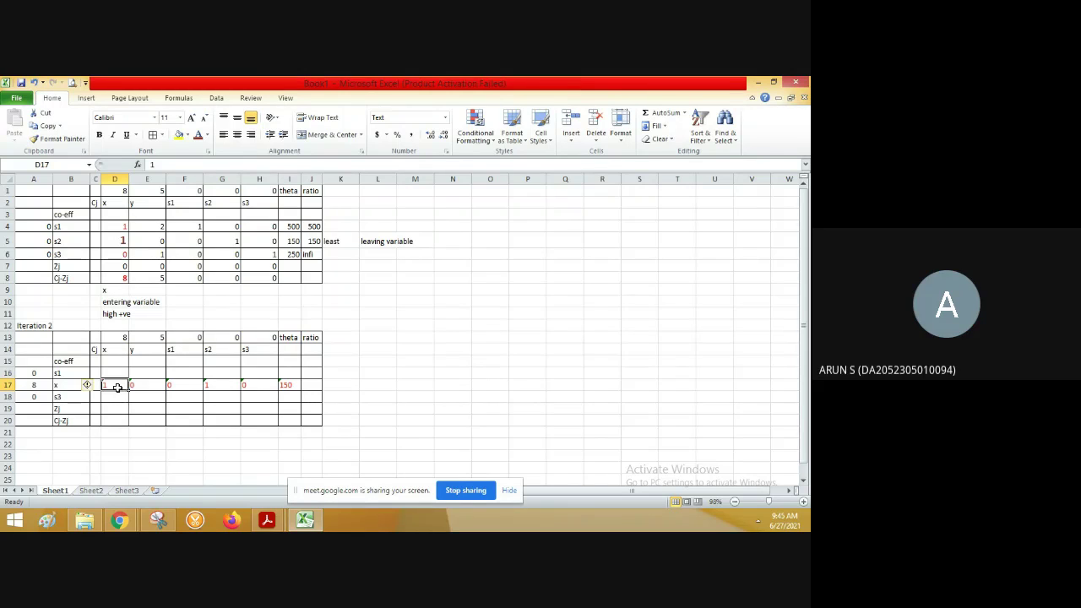
Look along the blank s1 row of the Iteration 2 table, starting at its x column.
{"action": "left_click", "coordinate": [115, 372]}
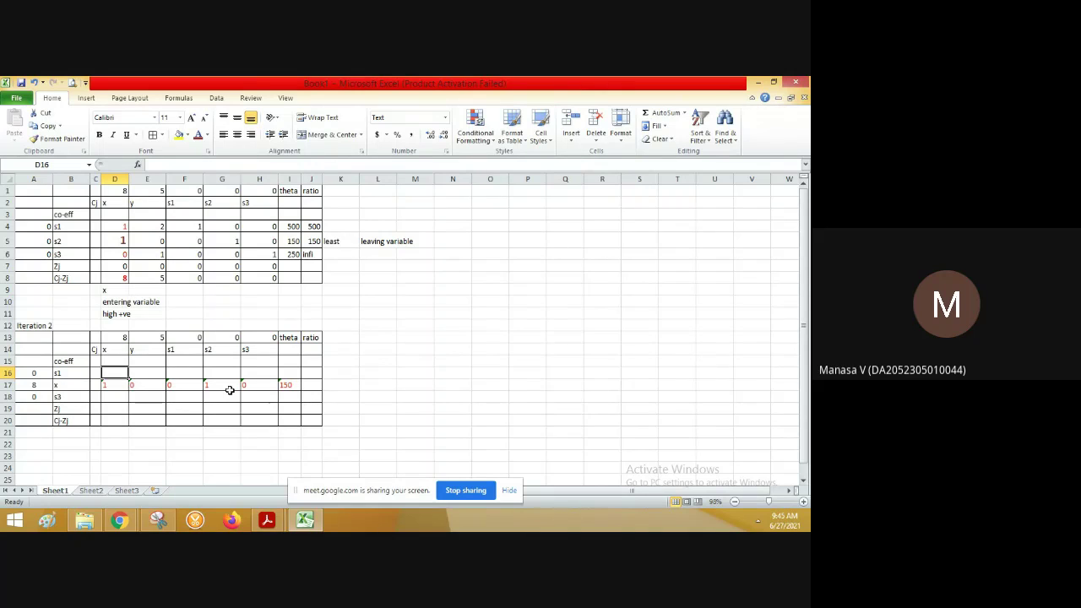
{"action": "key", "text": "Right"}
{"action": "key", "text": "Right"}
{"action": "key", "text": "Right"}
{"action": "key", "text": "Right"}
{"action": "key", "text": "Right"}
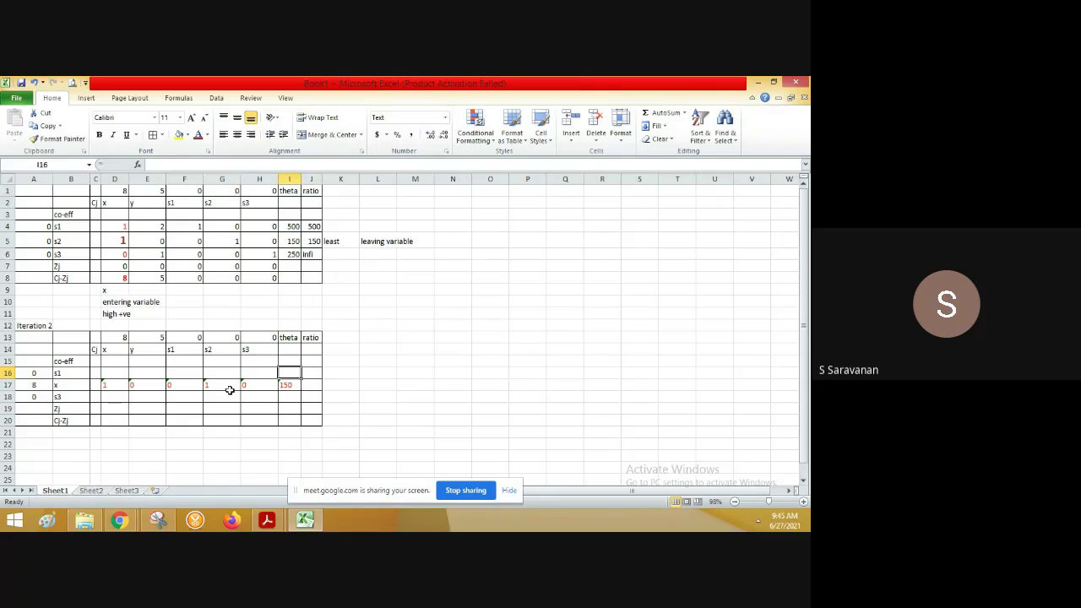
{"action": "key", "text": "Right"}
{"action": "key", "text": "Right"}
{"action": "key", "text": "Right"}
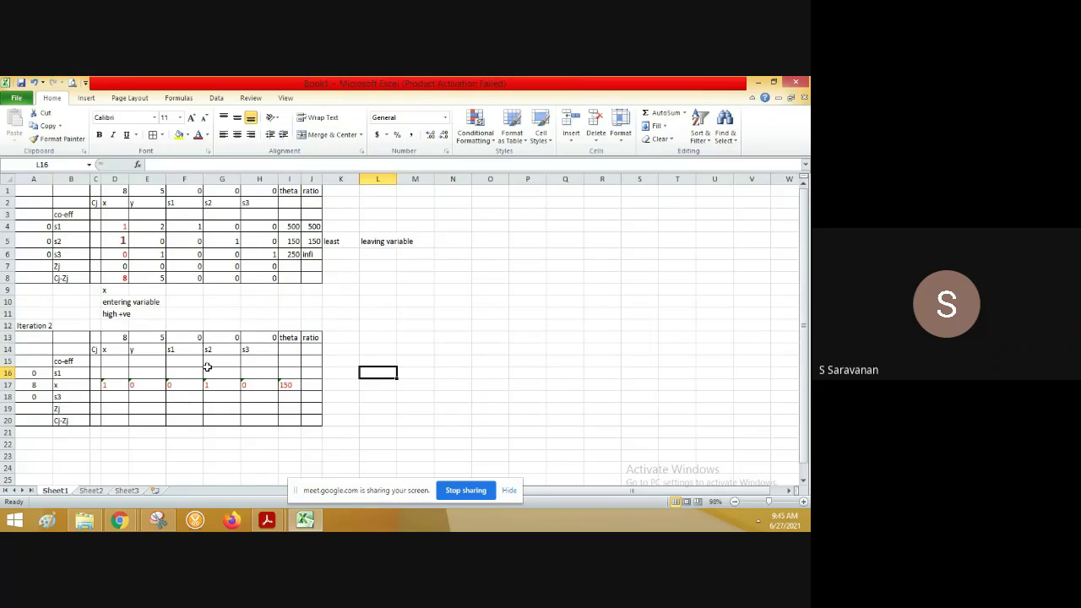
Start a working copy of the first table's s1 row by entering 1, 2 and 1 in M10:O10.
{"action": "left_click", "coordinate": [124, 228]}
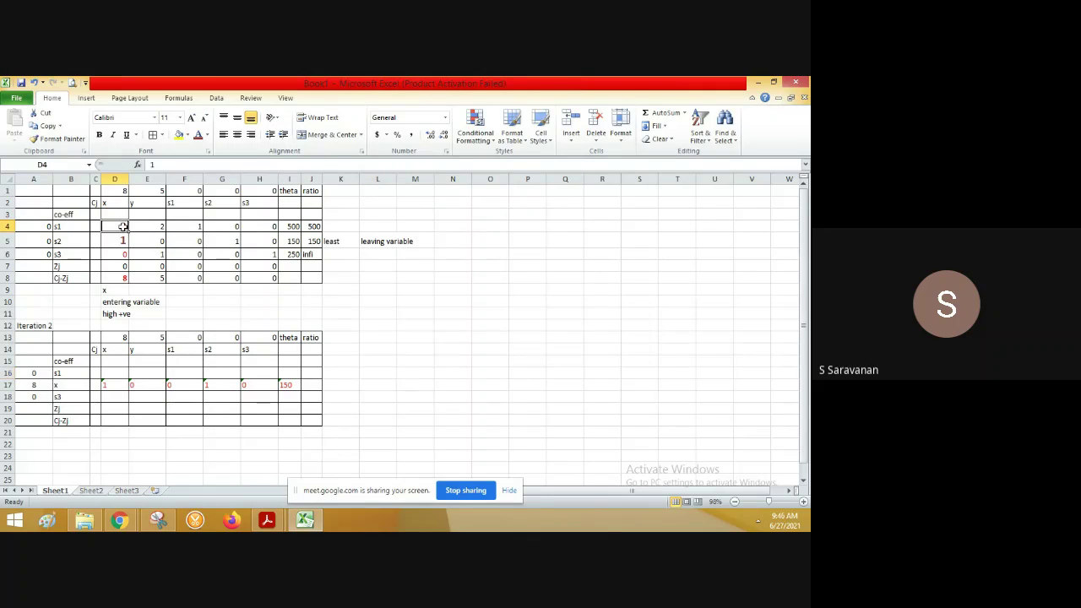
{"action": "left_click", "coordinate": [154, 229]}
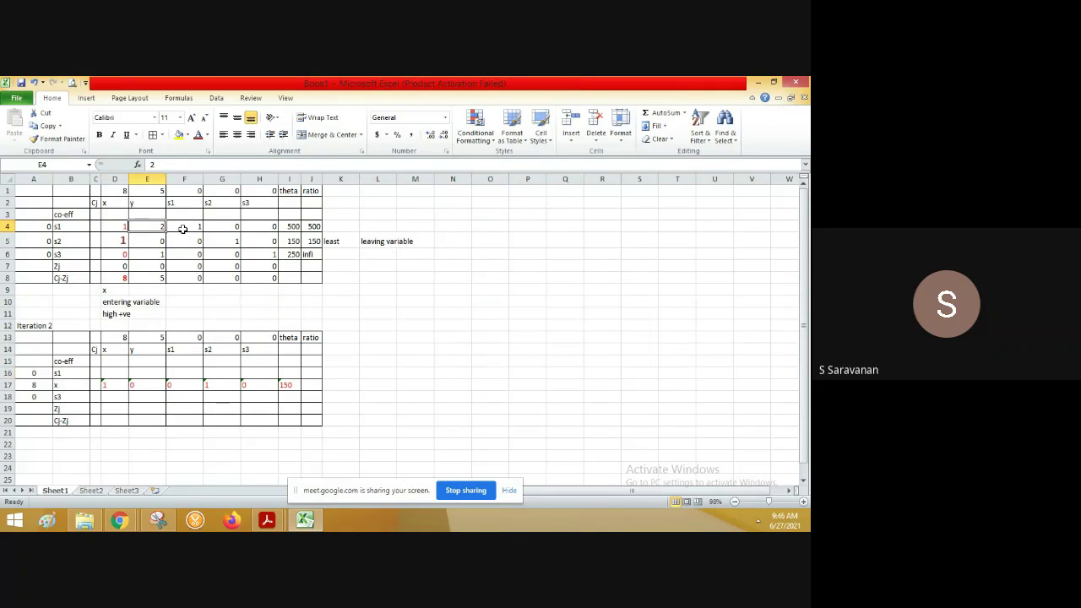
{"action": "left_click", "coordinate": [183, 228]}
{"action": "left_click", "coordinate": [223, 228]}
{"action": "left_click", "coordinate": [266, 226]}
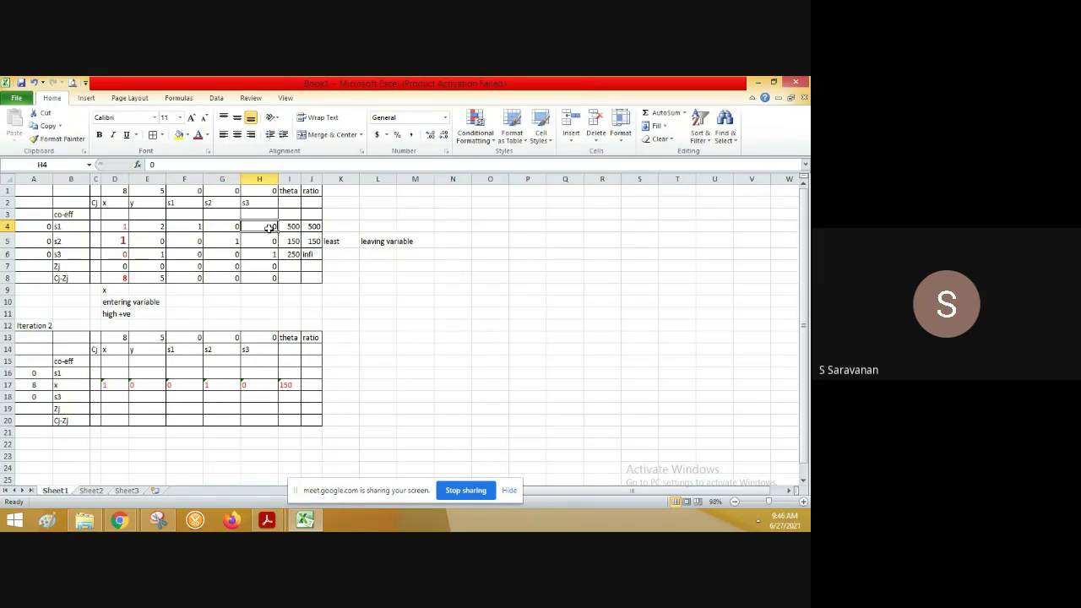
{"action": "left_click", "coordinate": [292, 226]}
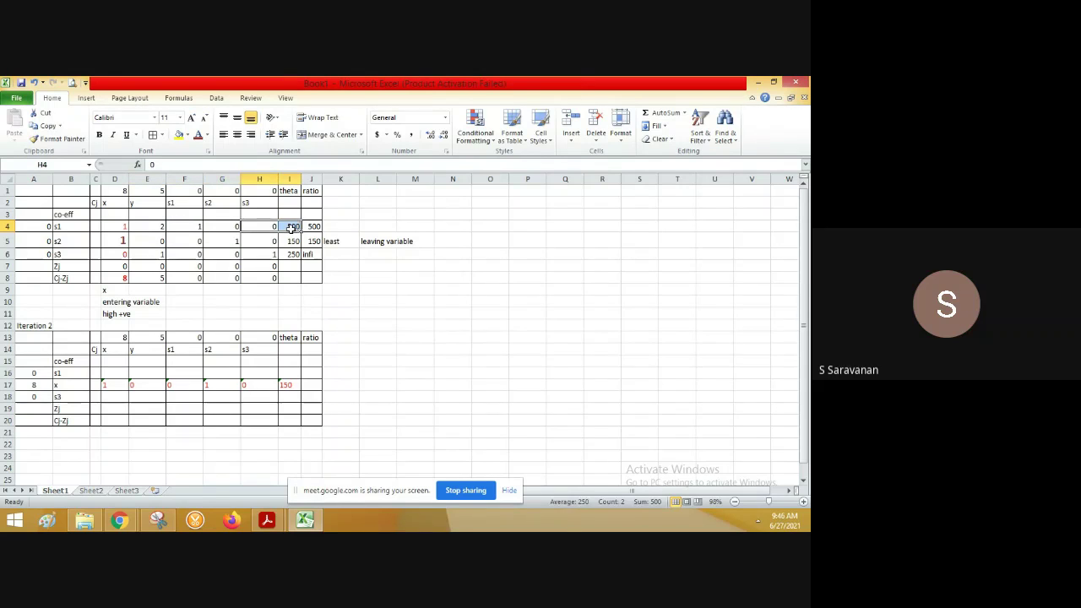
{"action": "left_click", "coordinate": [407, 300]}
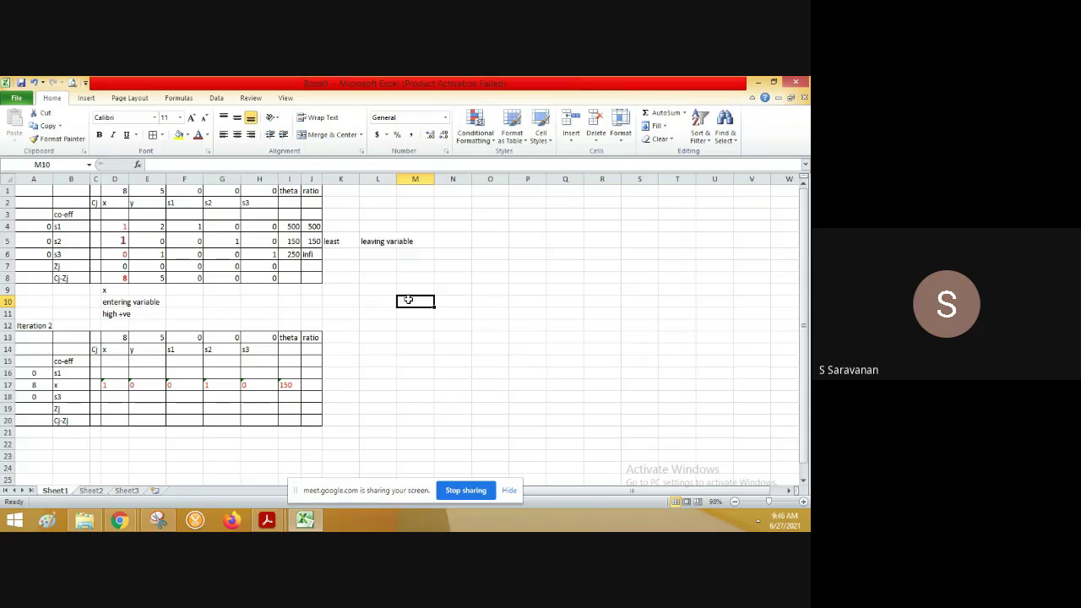
{"action": "type", "text": "1"}
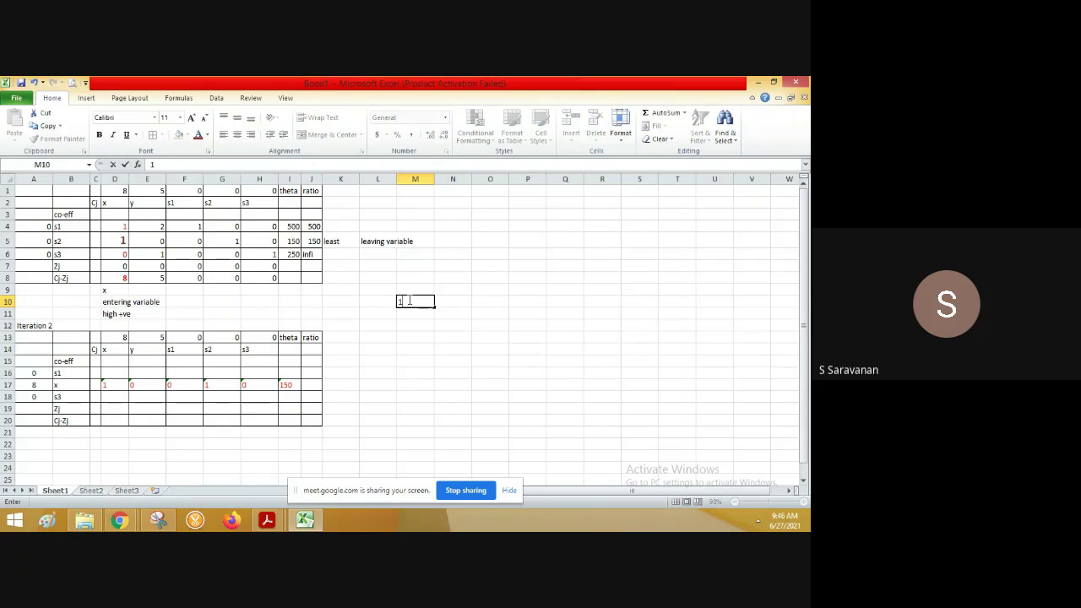
{"action": "key", "text": "Tab"}
{"action": "type", "text": "2"}
{"action": "key", "text": "Tab"}
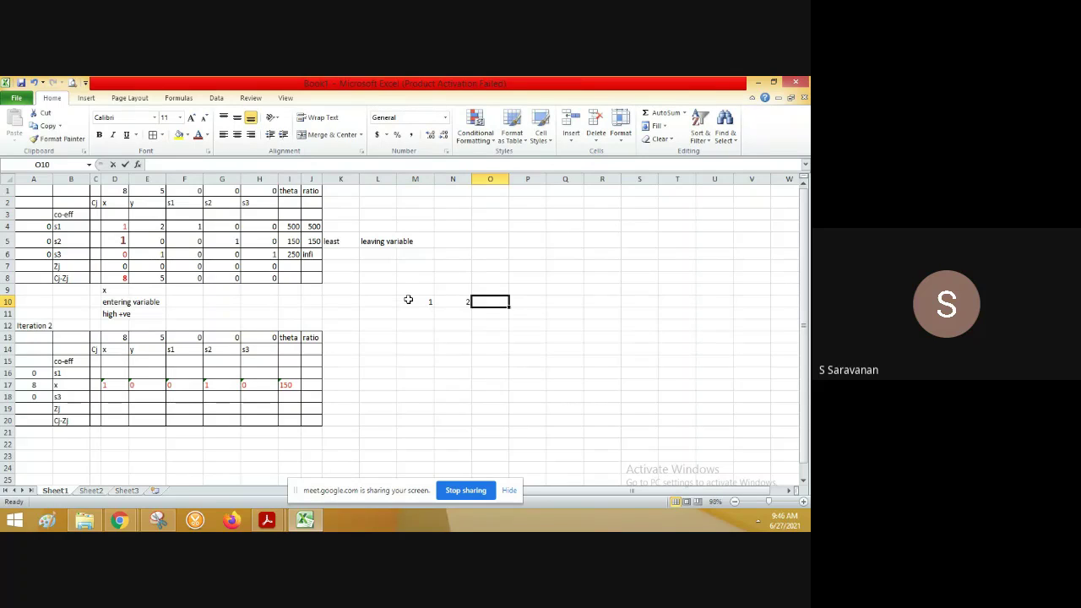
{"action": "type", "text": "1"}
{"action": "key", "text": "Tab"}
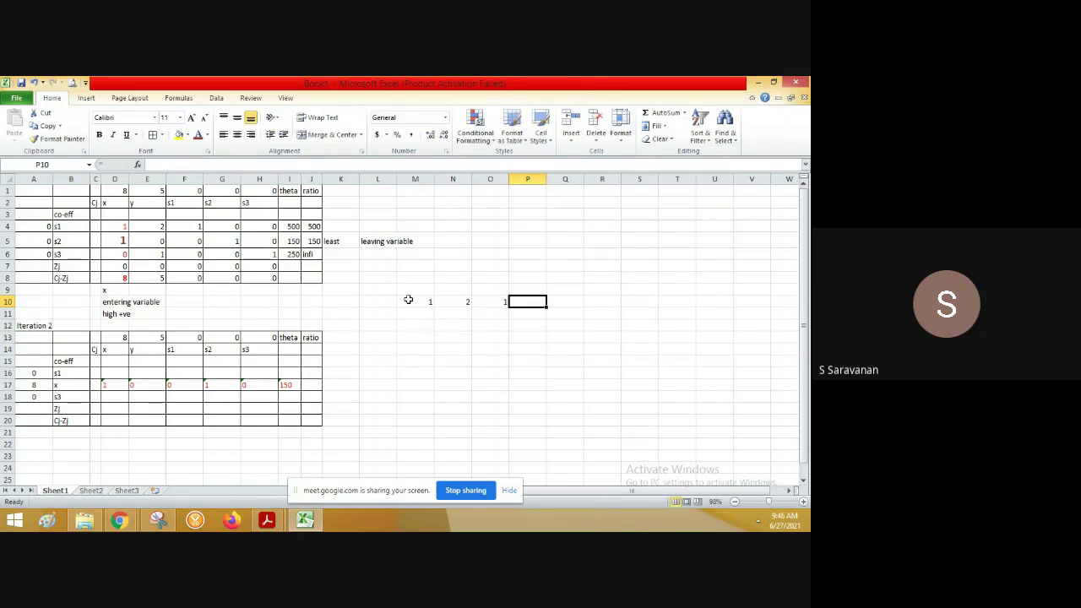
Complete the working copy of the s1 row with 0, 0 and 500 in P10:R10.
{"action": "type", "text": "0"}
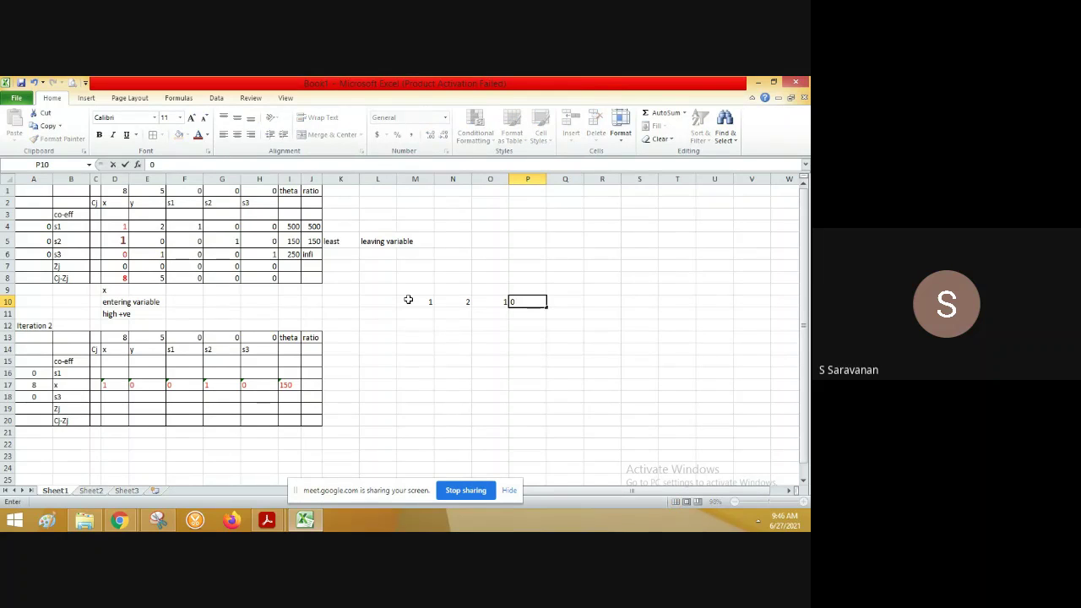
{"action": "key", "text": "Tab"}
{"action": "type", "text": "0"}
{"action": "key", "text": "Tab"}
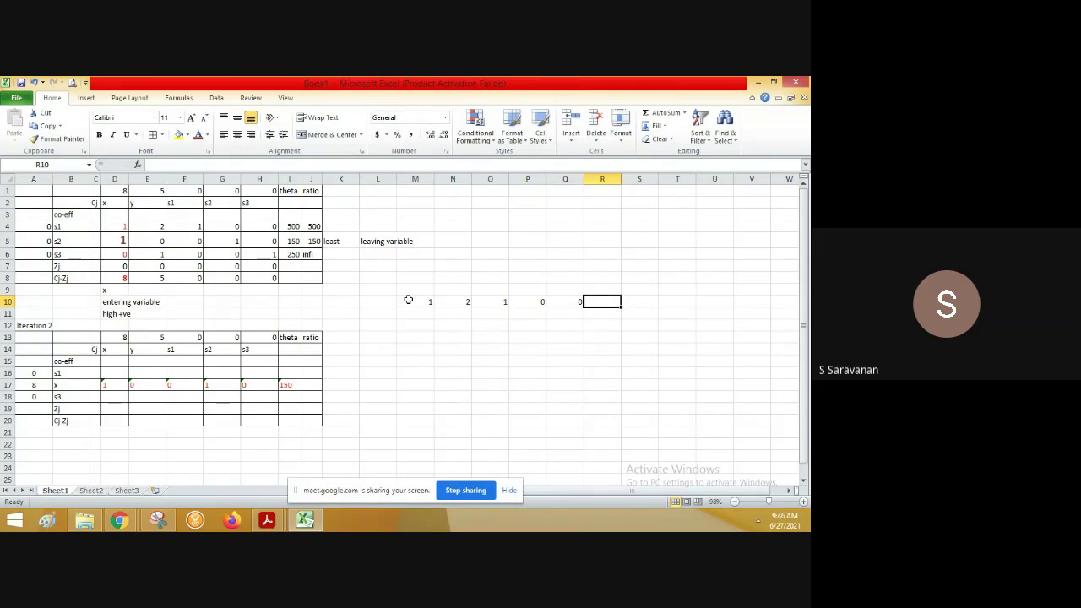
{"action": "type", "text": "5"}
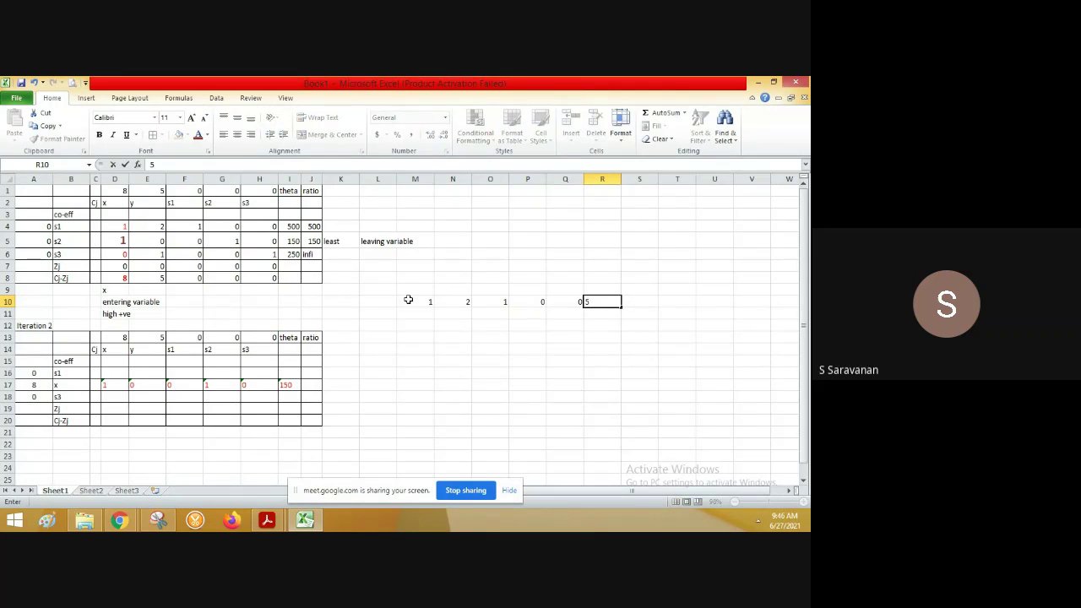
{"action": "type", "text": "00"}
{"action": "key", "text": "Return"}
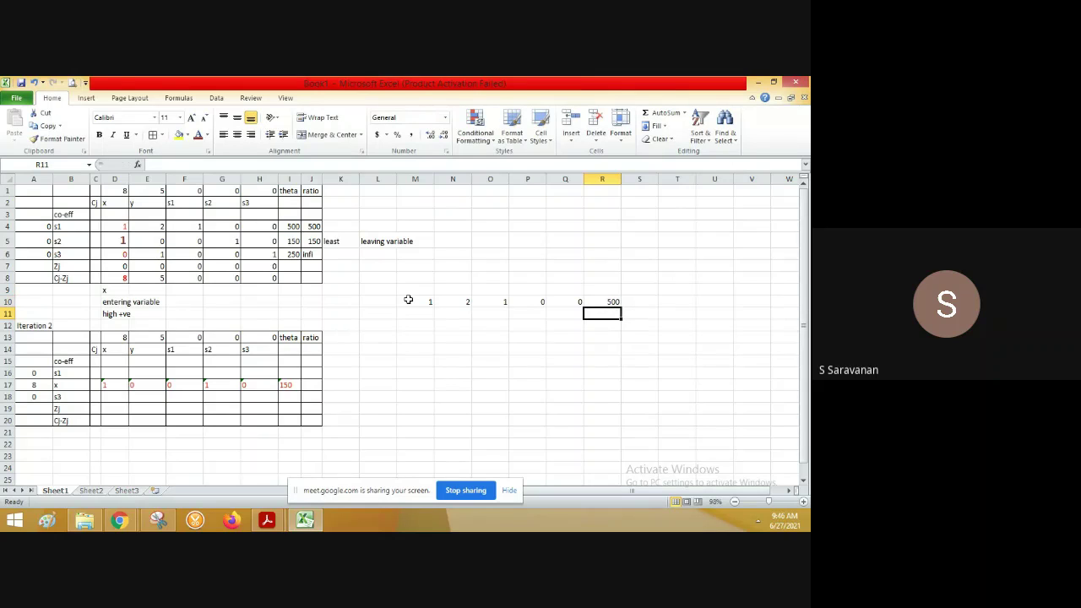
Start a working copy of Iteration 2's x row by entering 1, 0 and 0 in M12:O12.
{"action": "key", "text": "Down"}
{"action": "key", "text": "Left"}
{"action": "key", "text": "Left"}
{"action": "key", "text": "Left"}
{"action": "key", "text": "Left"}
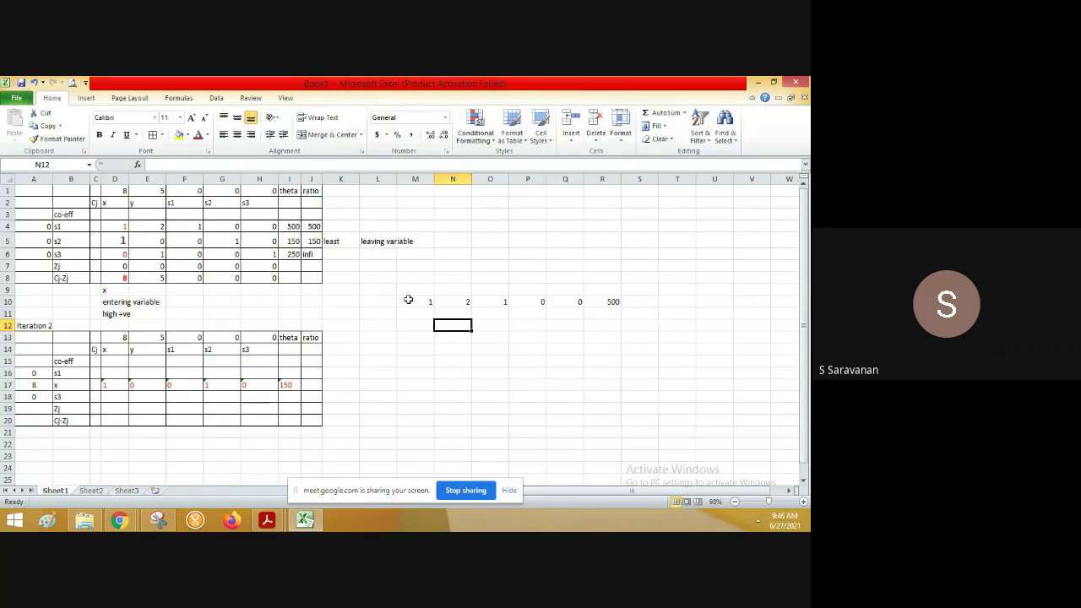
{"action": "key", "text": "Left"}
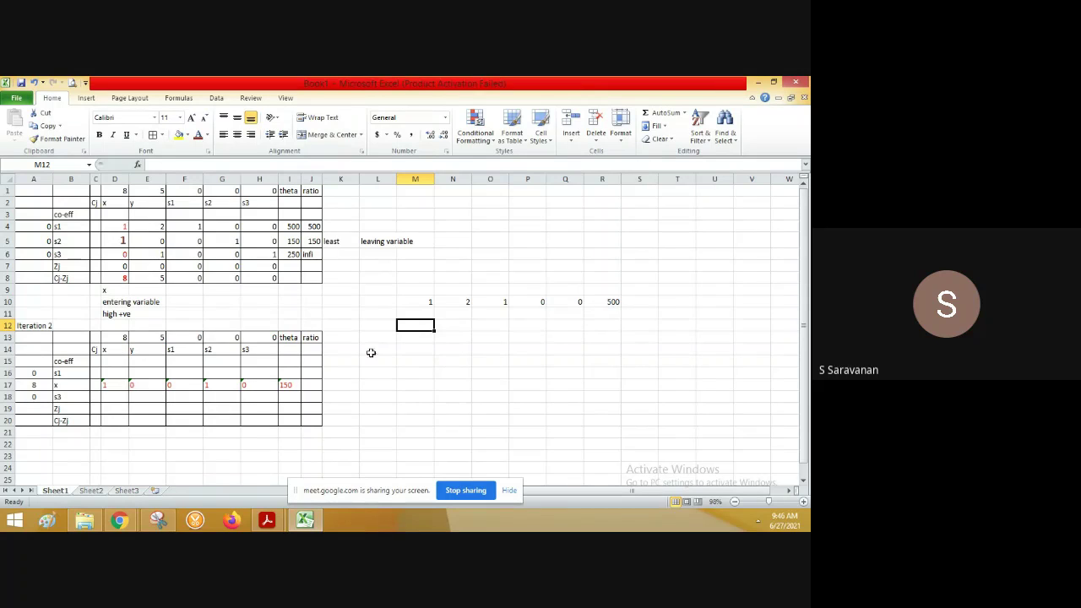
{"action": "key", "text": "Right"}
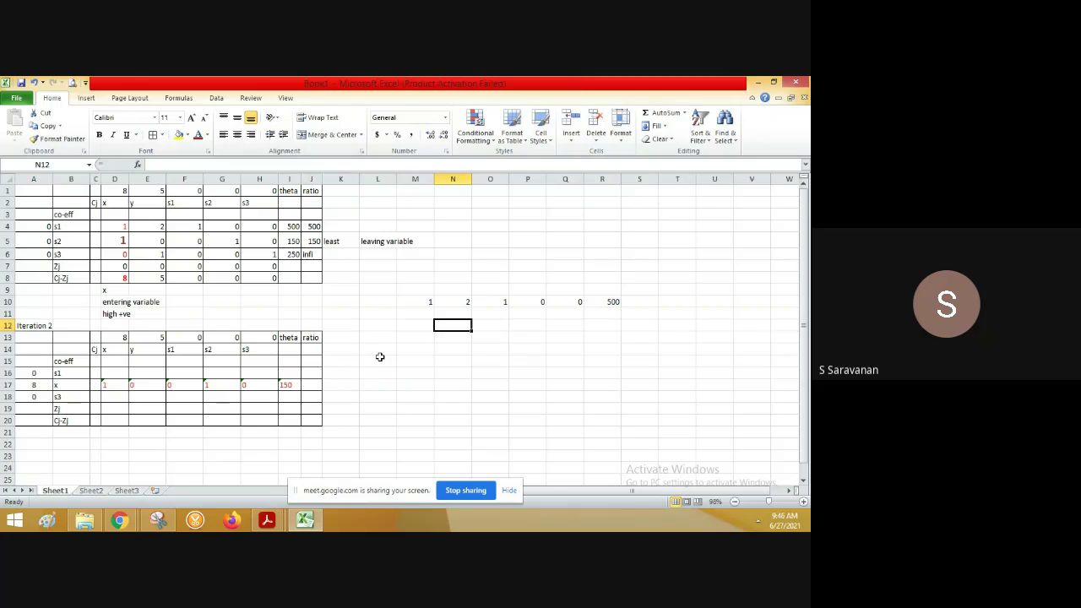
{"action": "key", "text": "Left"}
{"action": "type", "text": "1"}
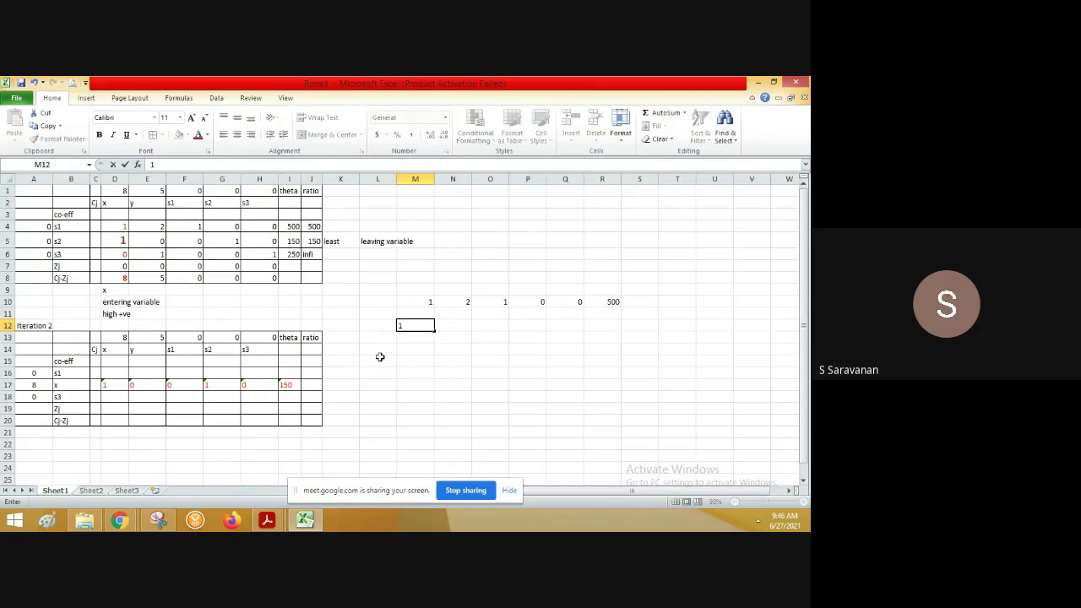
{"action": "key", "text": "Right"}
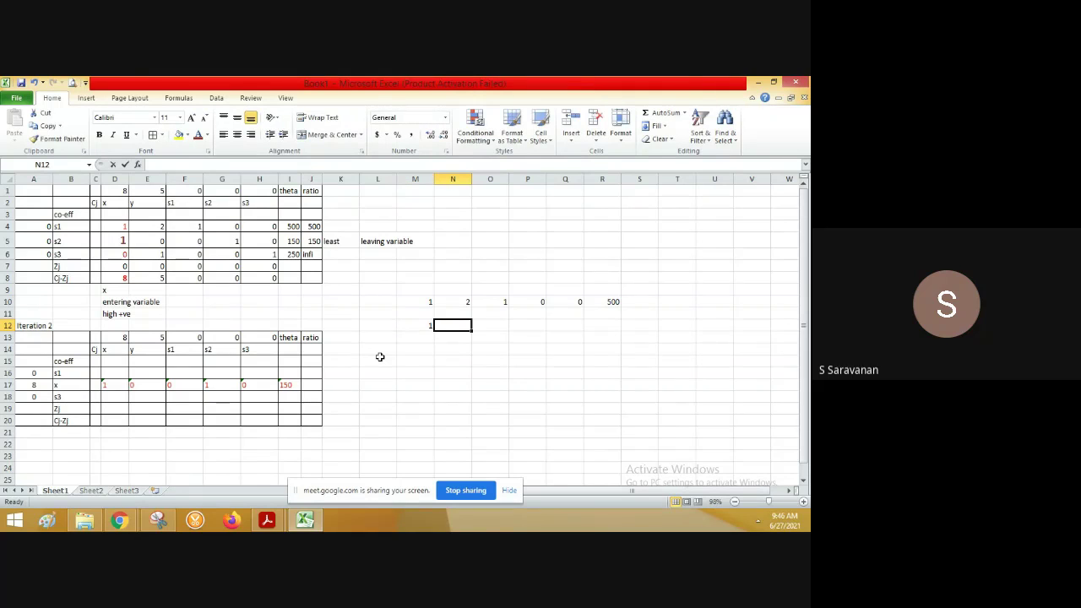
{"action": "type", "text": "0"}
{"action": "key", "text": "Right"}
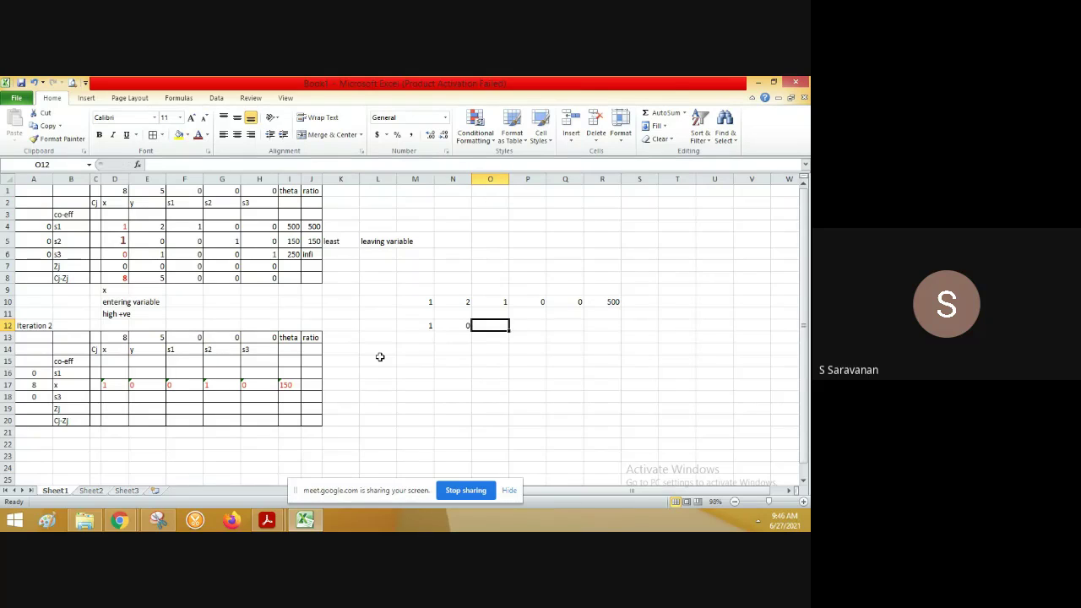
{"action": "type", "text": "0"}
{"action": "key", "text": "Right"}
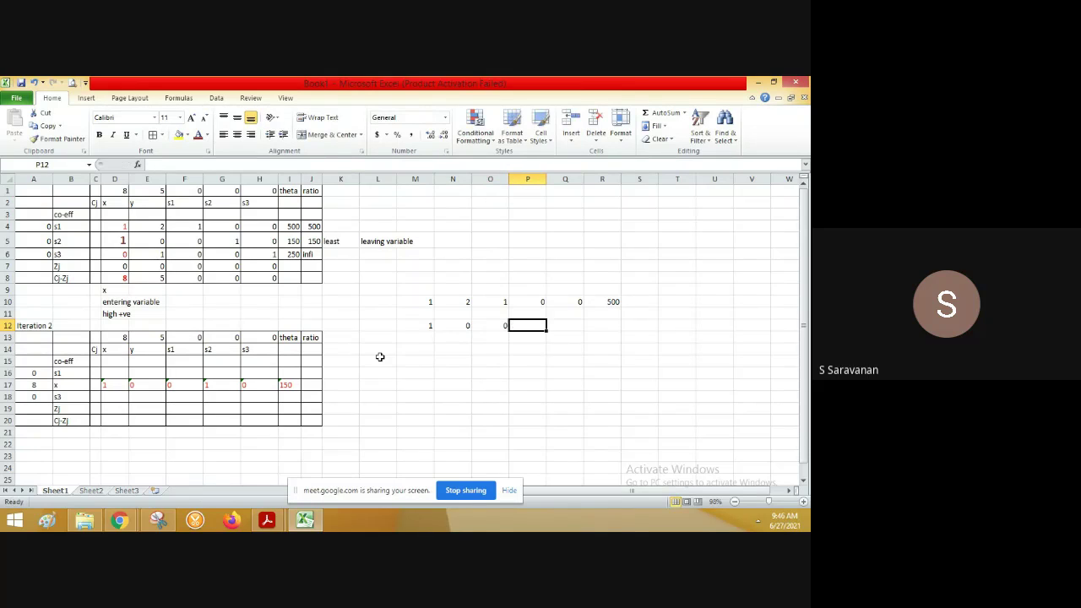
Complete the working copy of the x row with 1, 0 and 150 in P12:R12.
{"action": "type", "text": "1"}
{"action": "key", "text": "Right"}
{"action": "type", "text": "0"}
{"action": "key", "text": "Right"}
{"action": "type", "text": "15"}
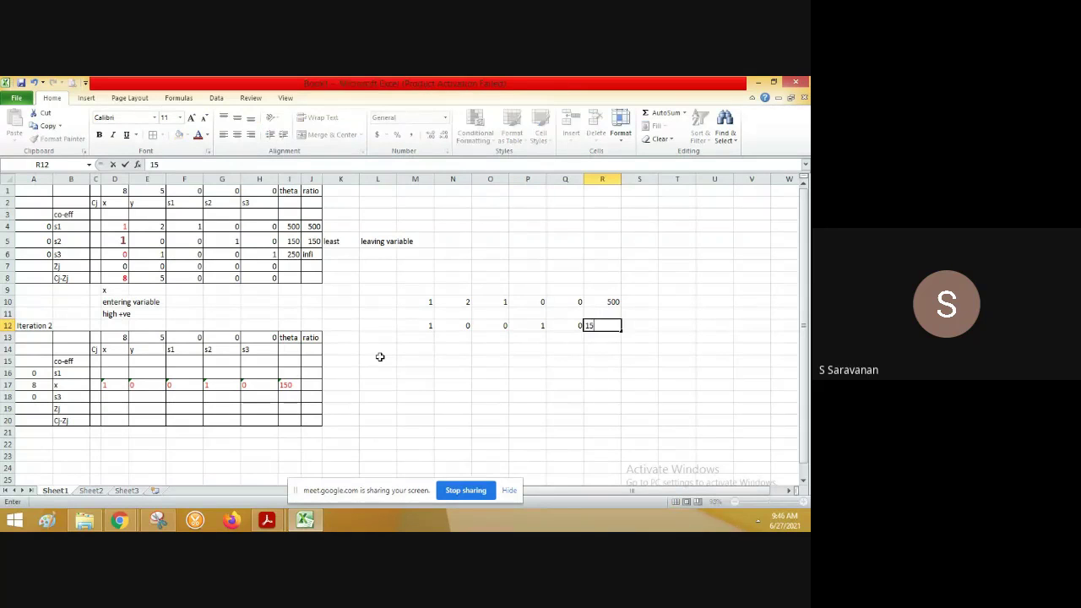
{"action": "type", "text": "0"}
{"action": "key", "text": "Tab"}
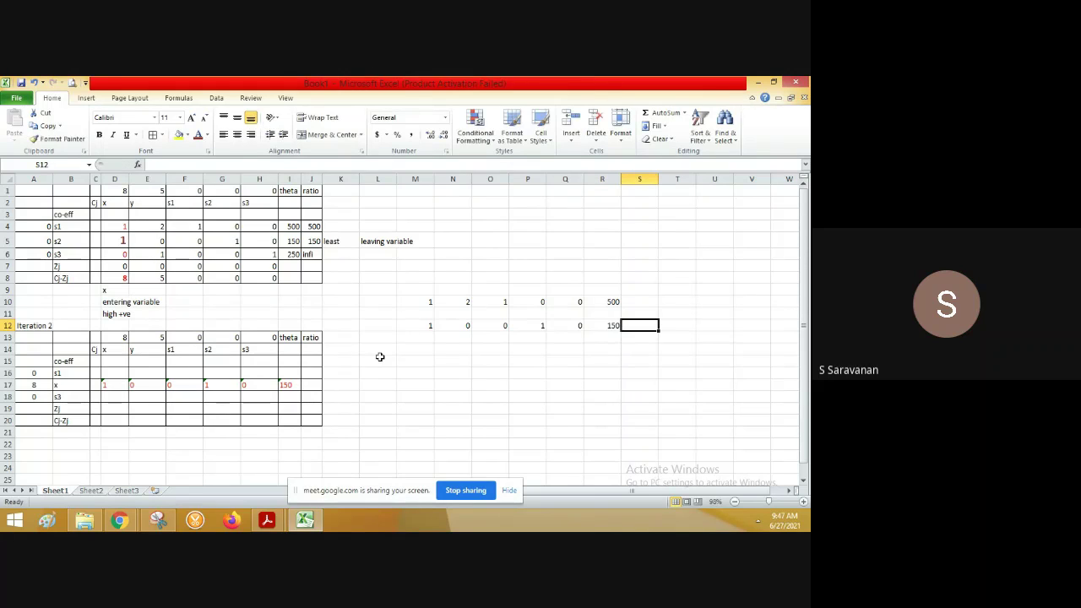
Check the first table's s1 coefficient under x in D4 and note the multiplier "x 1" in T12.
{"action": "key", "text": "Tab"}
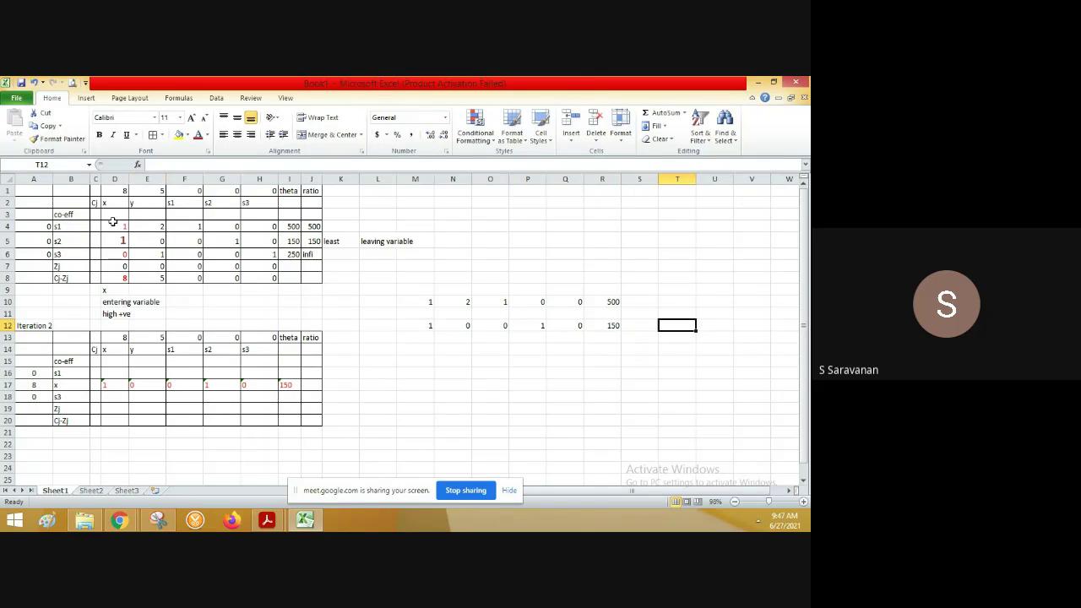
{"action": "left_click", "coordinate": [120, 227]}
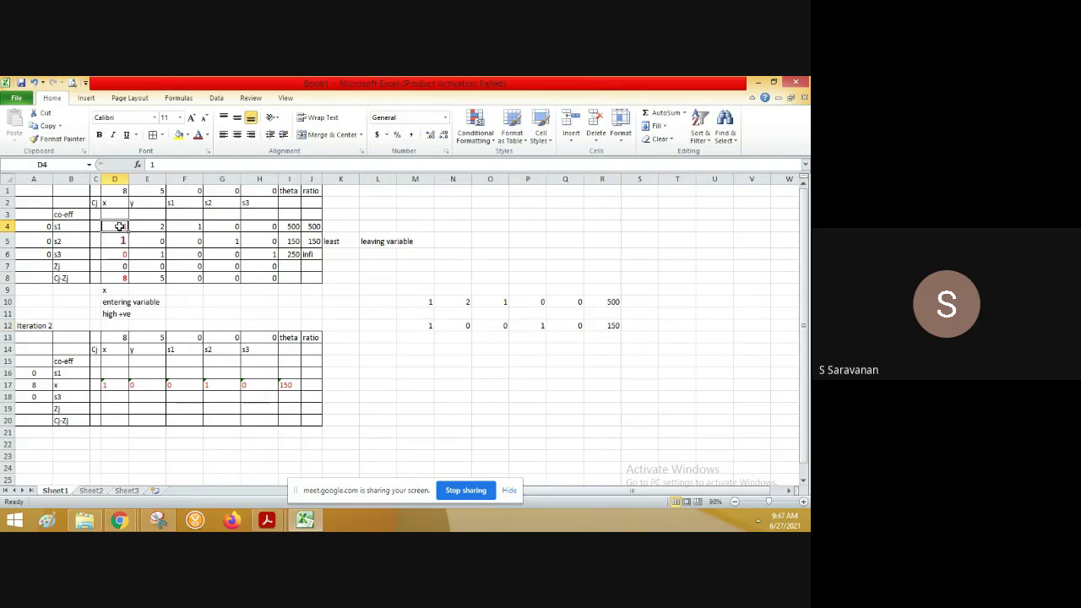
{"action": "left_click", "coordinate": [673, 325]}
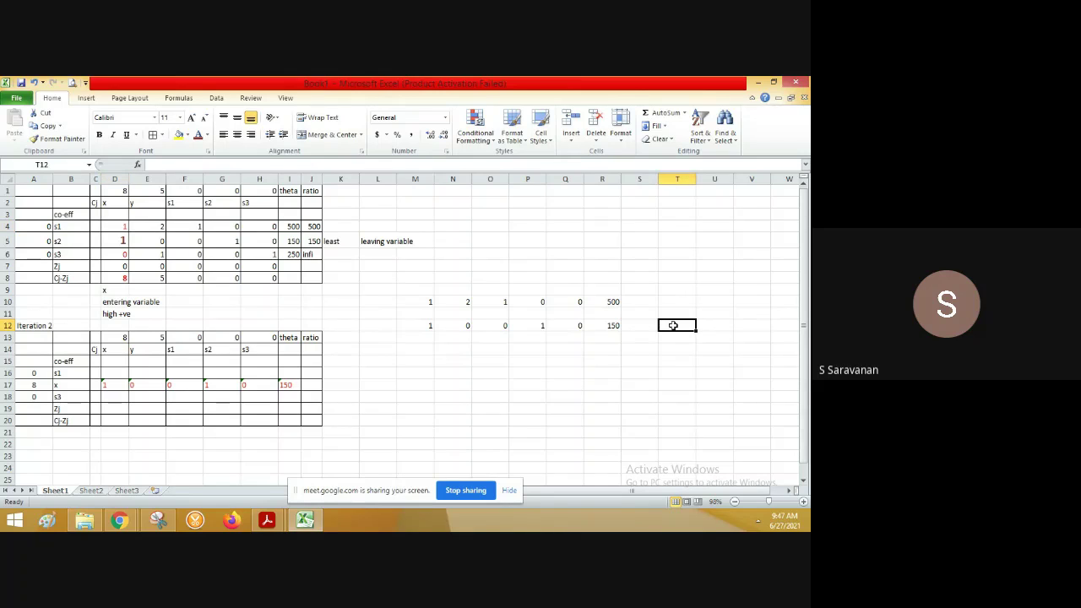
{"action": "type", "text": "x1"}
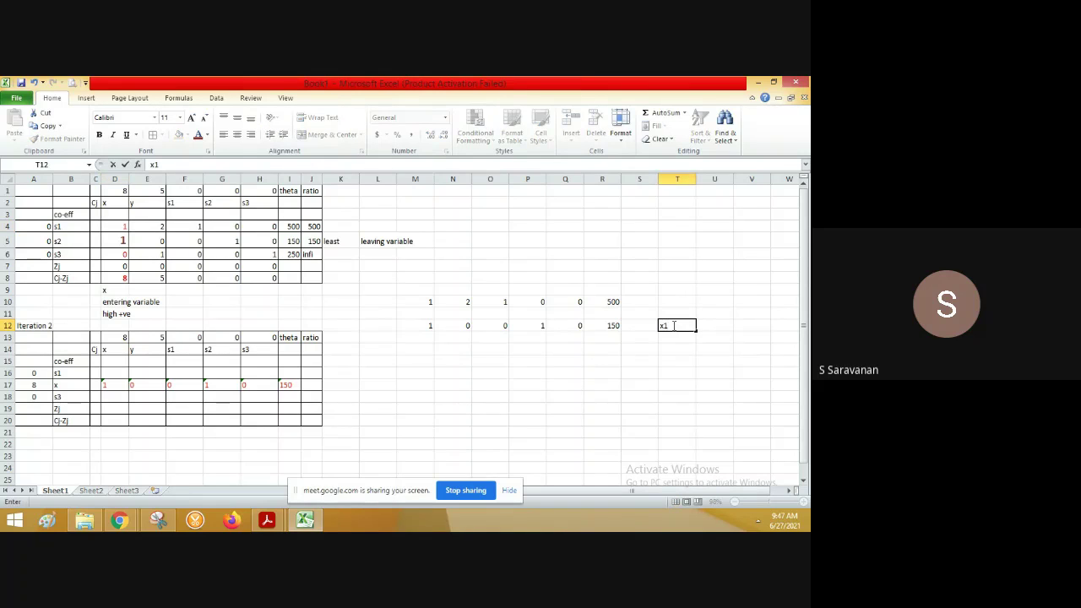
{"action": "key", "text": "BackSpace"}
{"action": "type", "text": "1"}
{"action": "key", "text": "Return"}
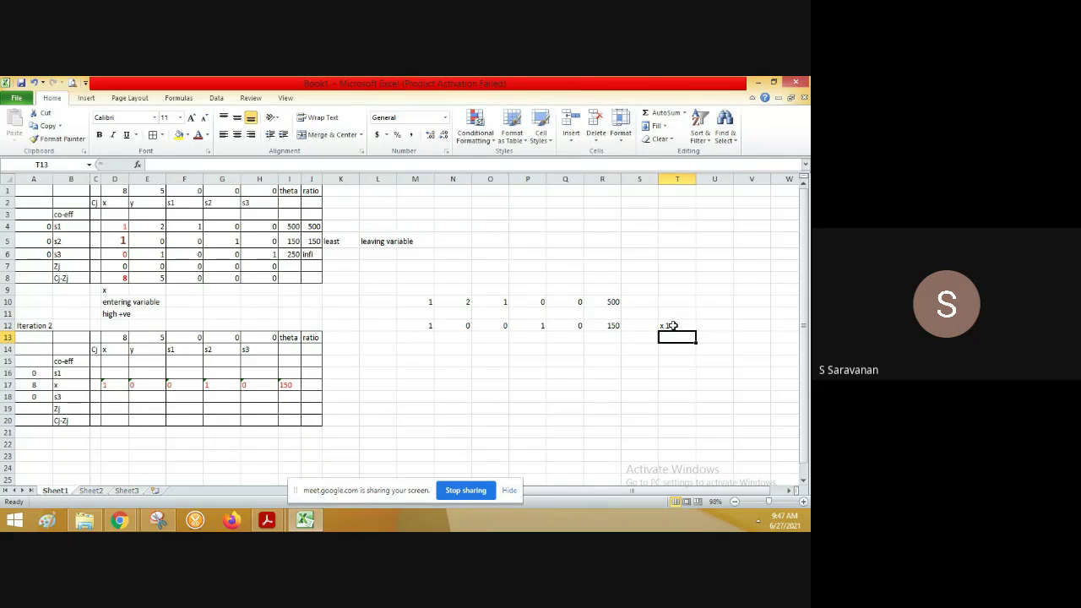
Examine the two working rows against the first table's s1 row, Iteration 2's x row and the multiplier in T12.
{"action": "left_click", "coordinate": [429, 300]}
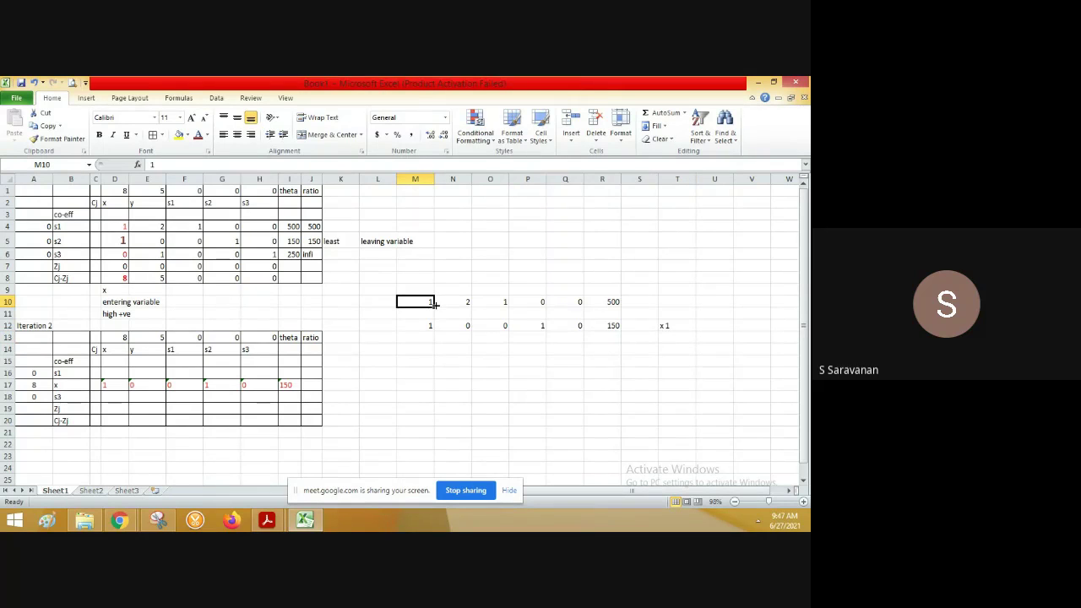
{"action": "left_click", "coordinate": [414, 325]}
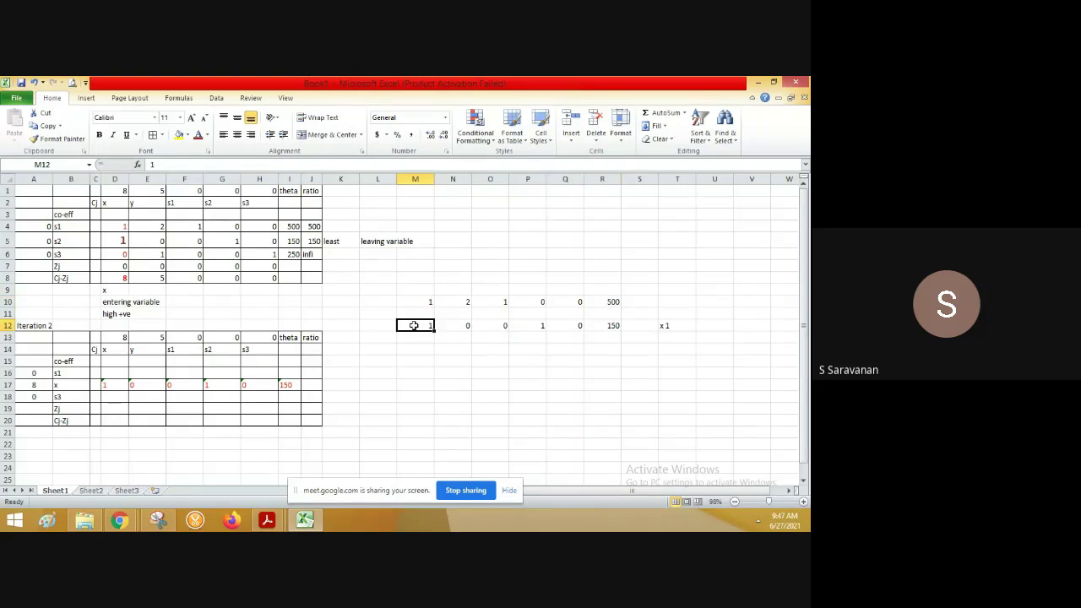
{"action": "left_click", "coordinate": [127, 386]}
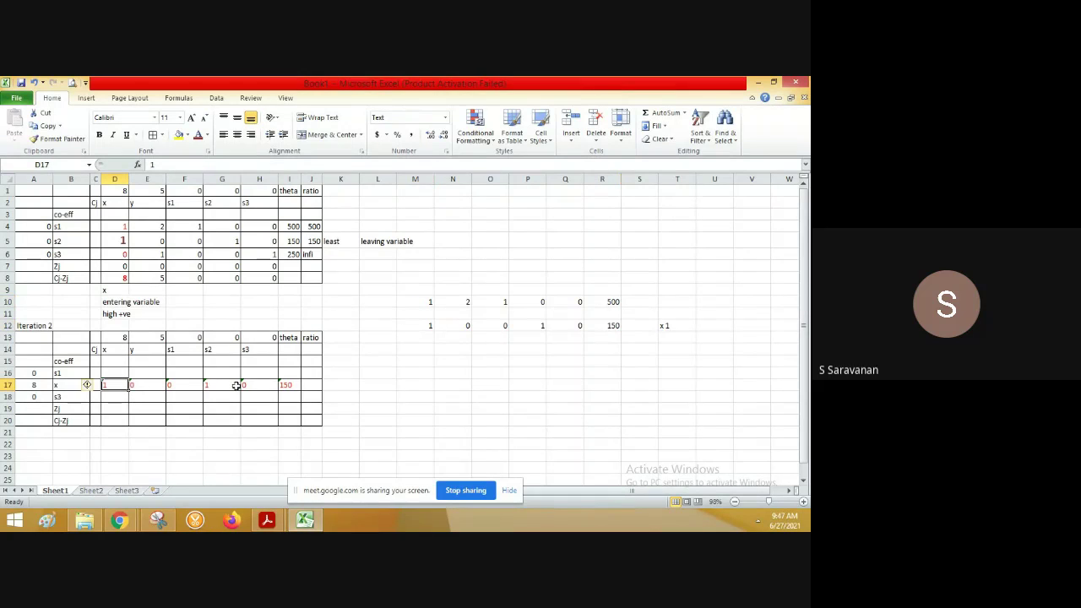
{"action": "left_click", "coordinate": [429, 326]}
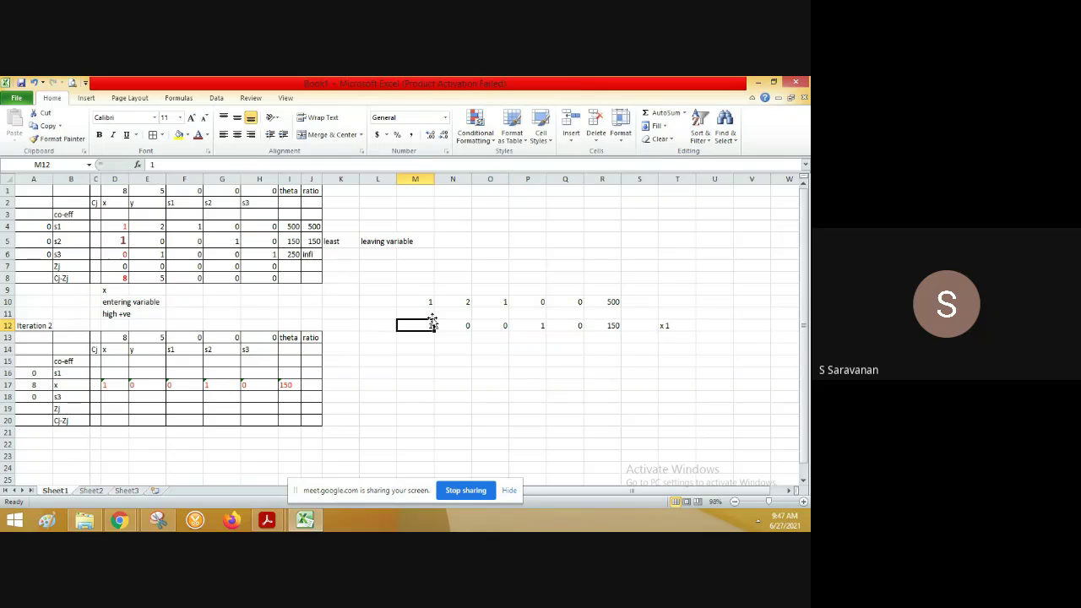
{"action": "left_click", "coordinate": [668, 326]}
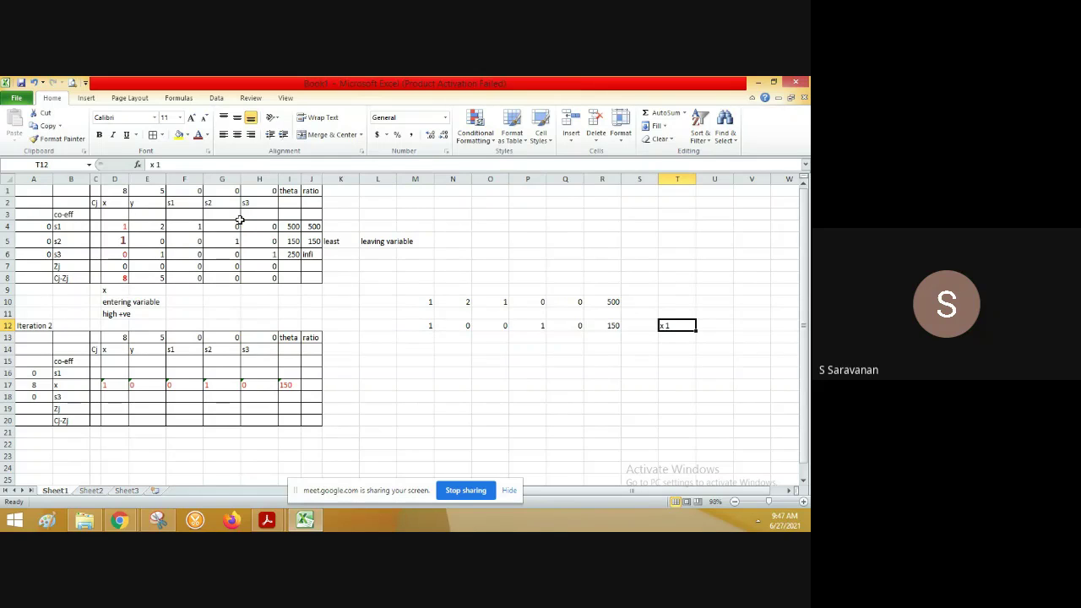
{"action": "left_click", "coordinate": [123, 225]}
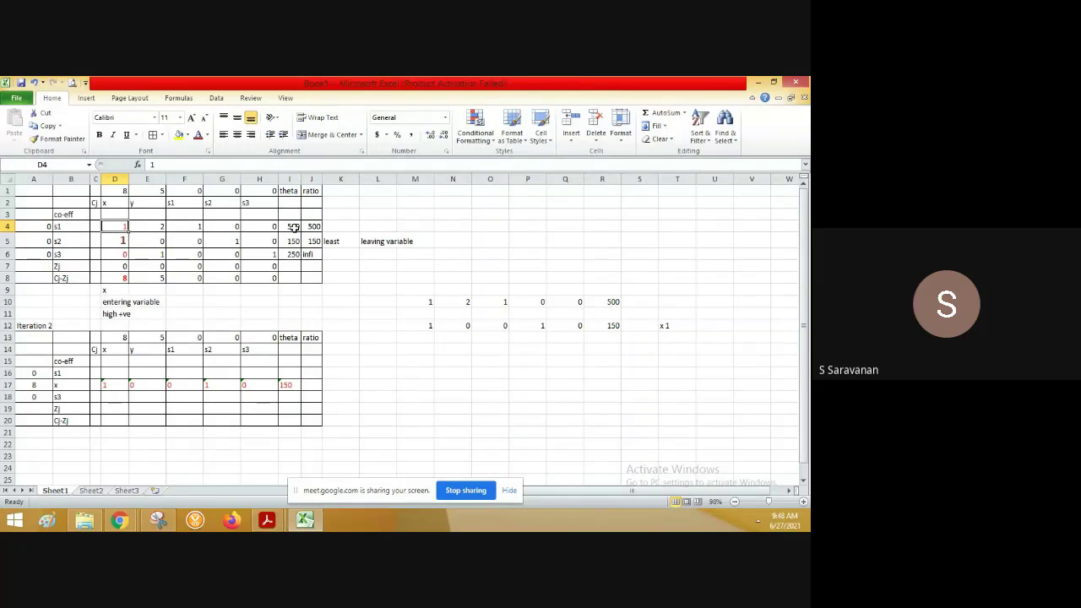
{"action": "left_click", "coordinate": [430, 302]}
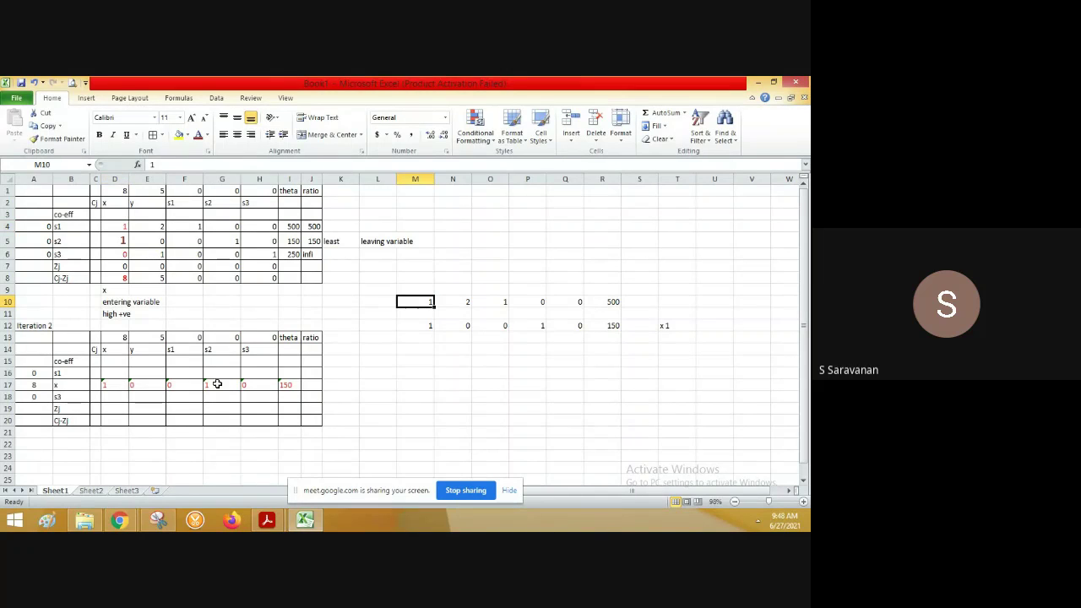
{"action": "left_click", "coordinate": [109, 385]}
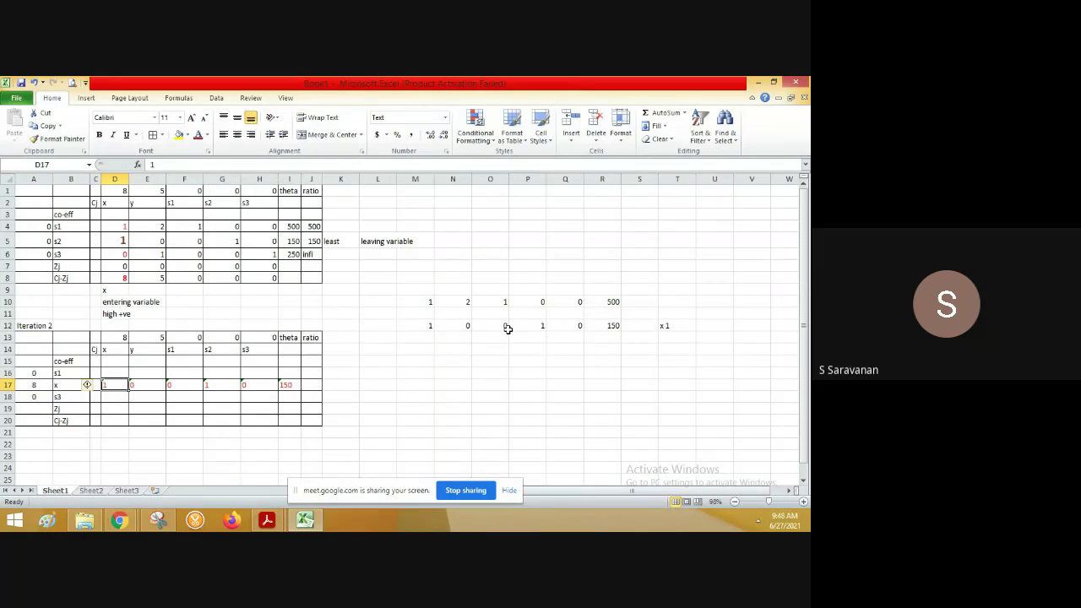
{"action": "left_click", "coordinate": [608, 325]}
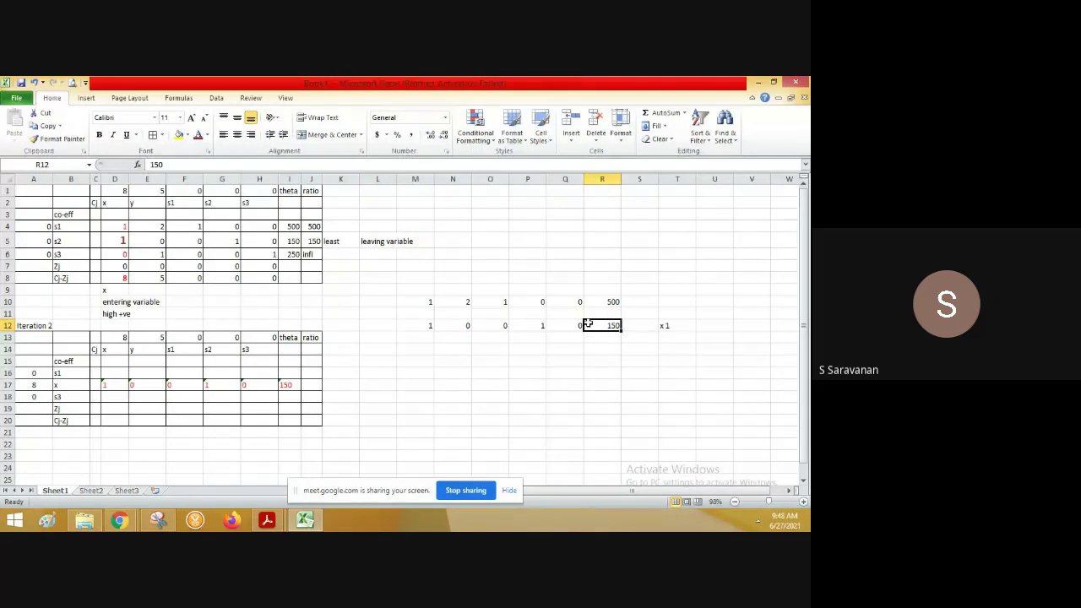
{"action": "left_click", "coordinate": [672, 325]}
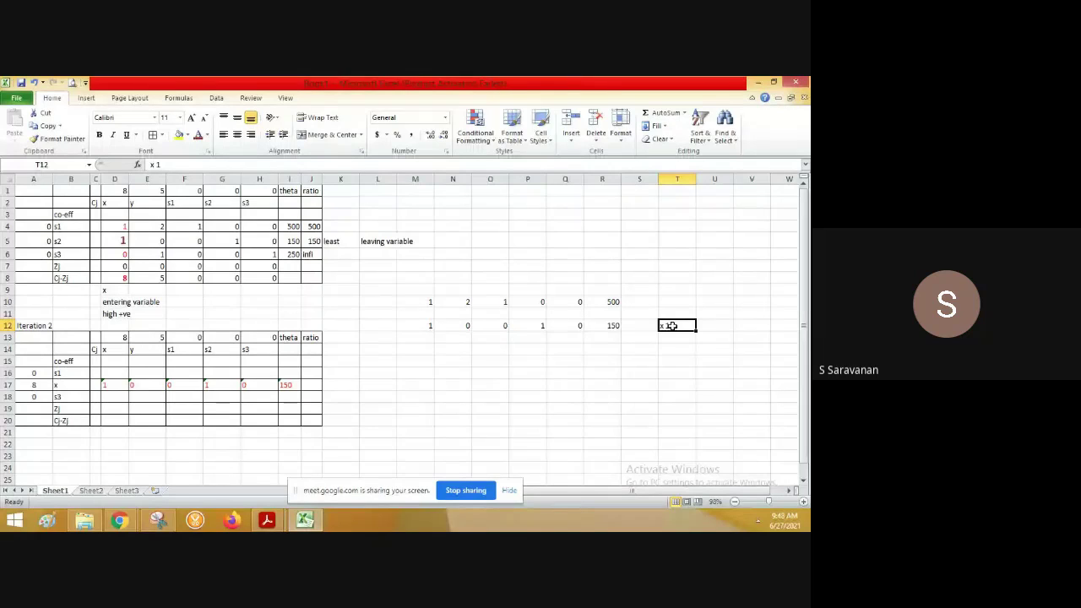
{"action": "left_click", "coordinate": [117, 227]}
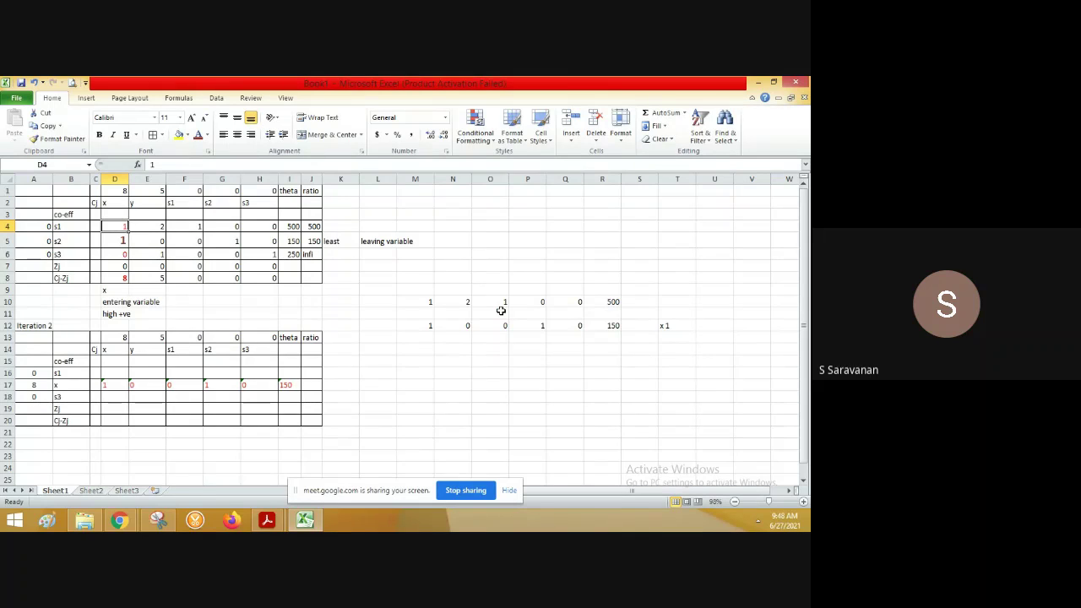
Start the multiplied x row below its working copy by entering 1, 0 and 0 in M13:O13.
{"action": "left_click", "coordinate": [429, 337]}
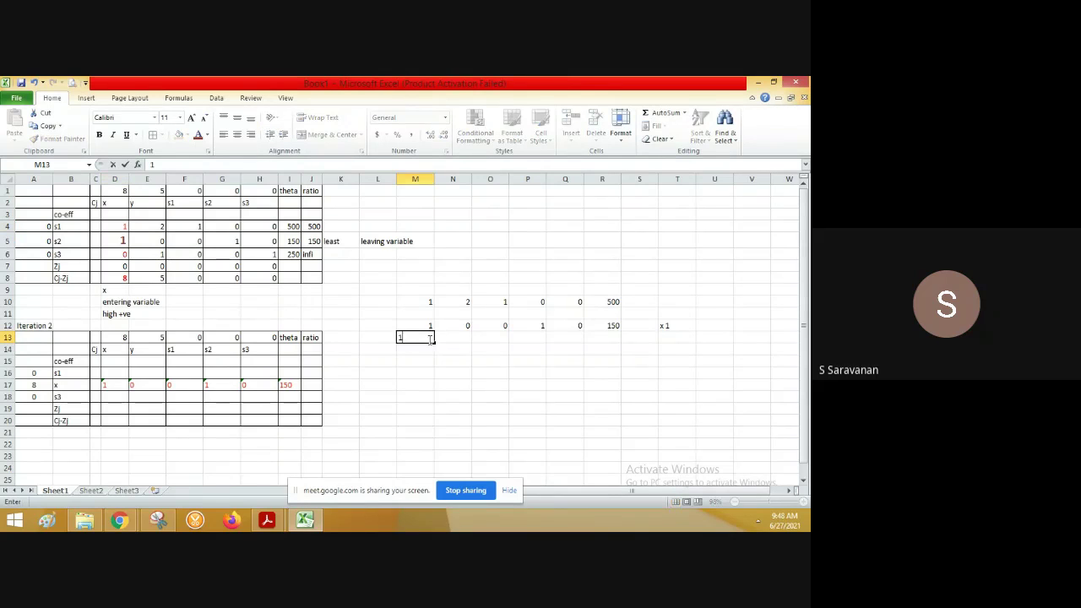
{"action": "key", "text": "Right"}
{"action": "type", "text": "0"}
{"action": "key", "text": "Right"}
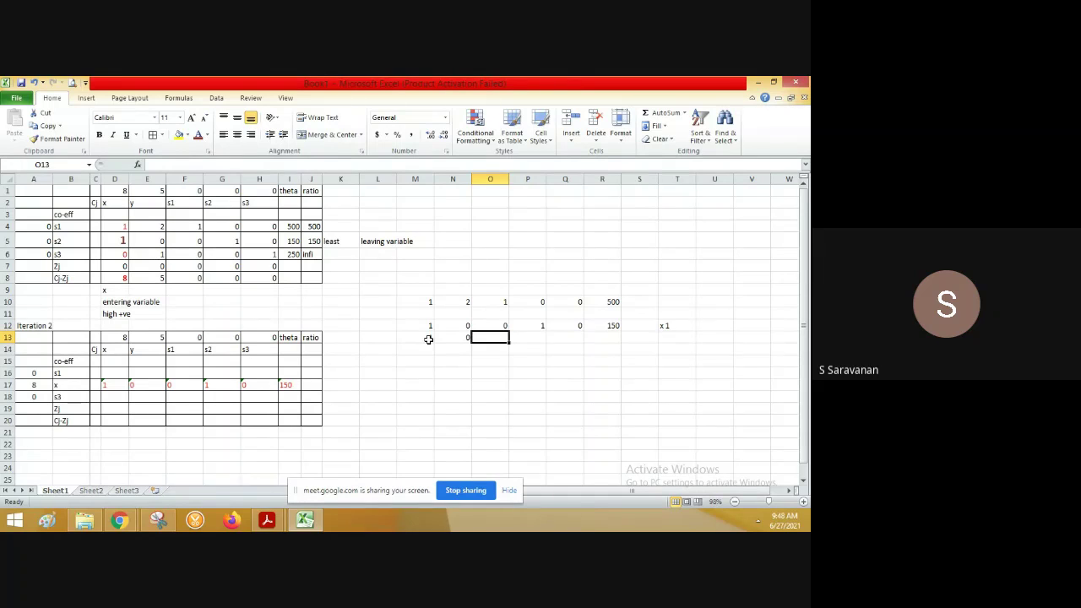
{"action": "type", "text": "0"}
{"action": "key", "text": "Right"}
Complete the multiplied x row with 1, 0 and 150 in P13:R13.
{"action": "type", "text": "1"}
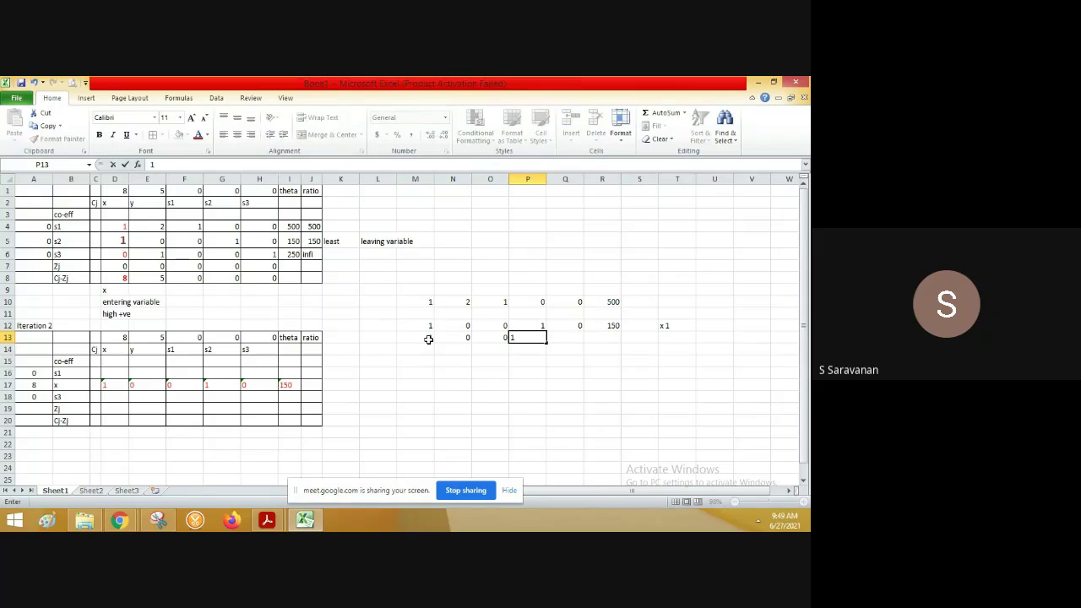
{"action": "key", "text": "Right"}
{"action": "type", "text": "0"}
{"action": "key", "text": "Right"}
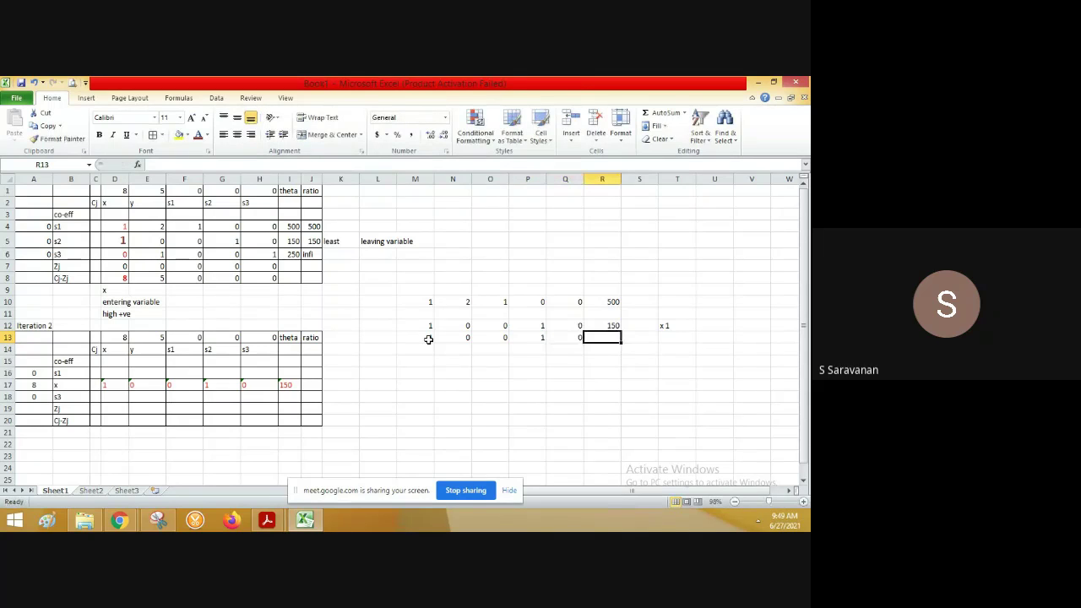
{"action": "type", "text": "150"}
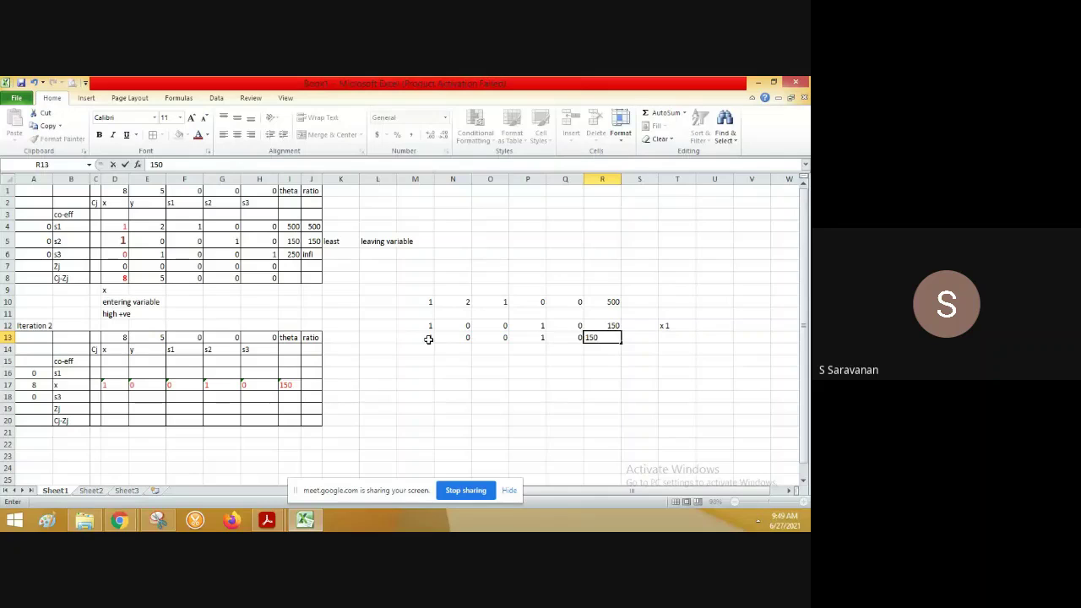
{"action": "key", "text": "Return"}
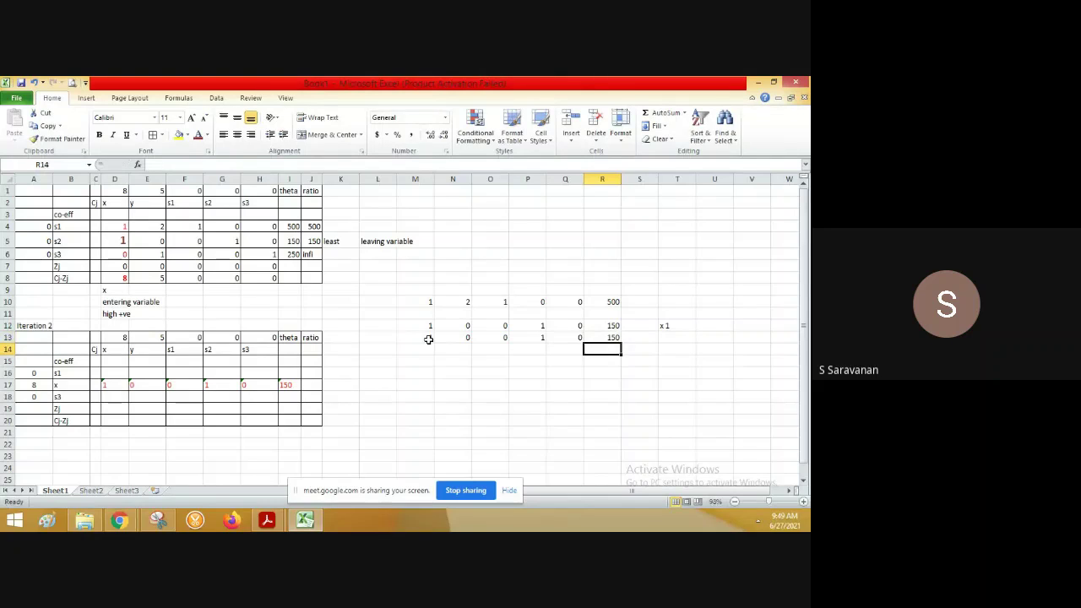
Mark the multiplied x row for subtraction with a minus sign in L13, and go to M15 for the result row.
{"action": "left_click", "coordinate": [383, 338]}
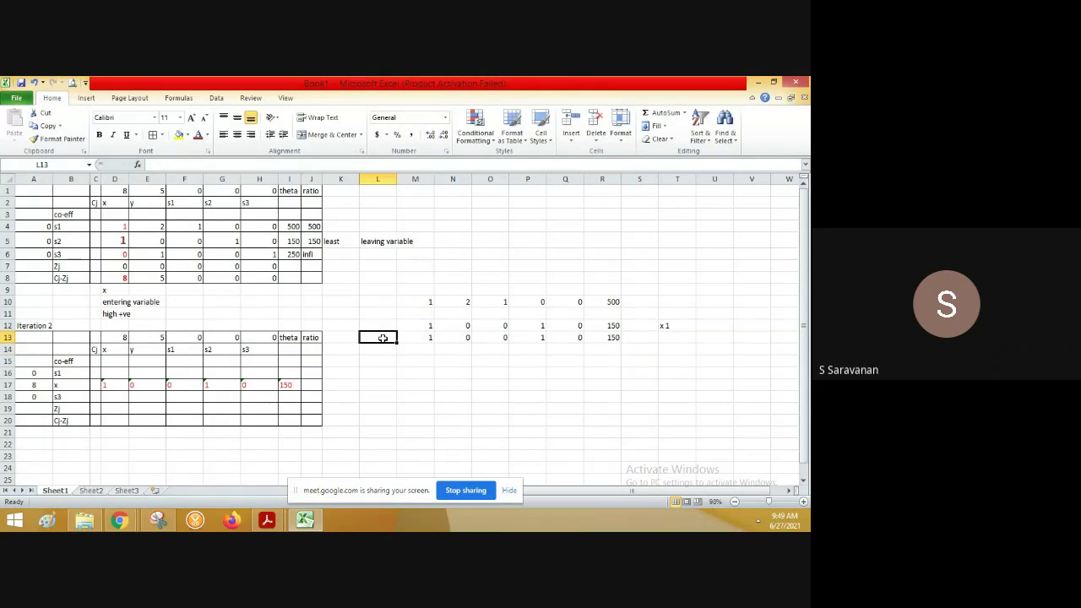
{"action": "type", "text": "-"}
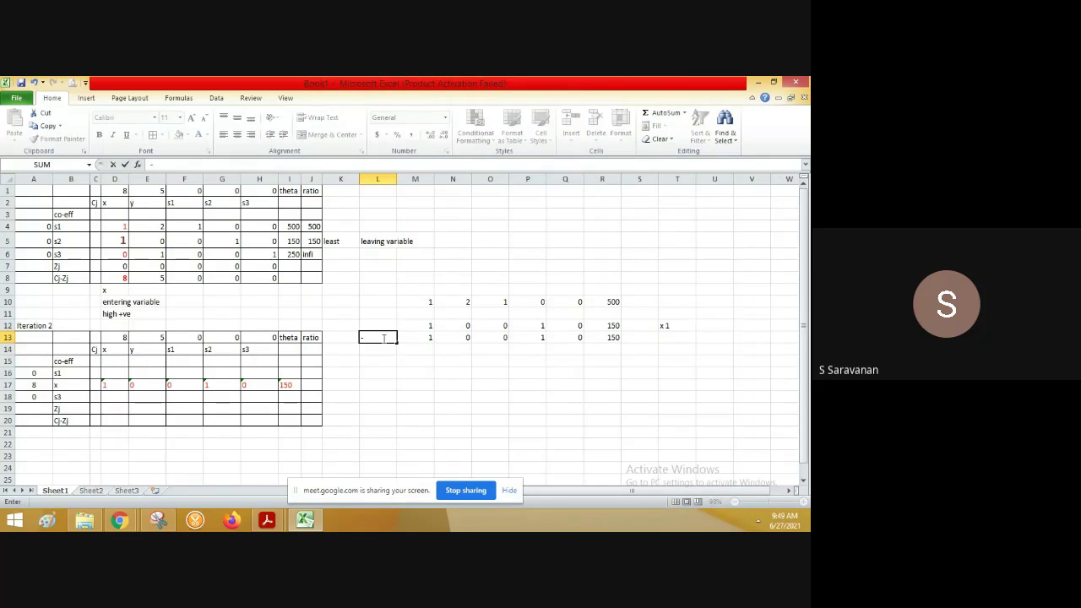
{"action": "key", "text": "Return"}
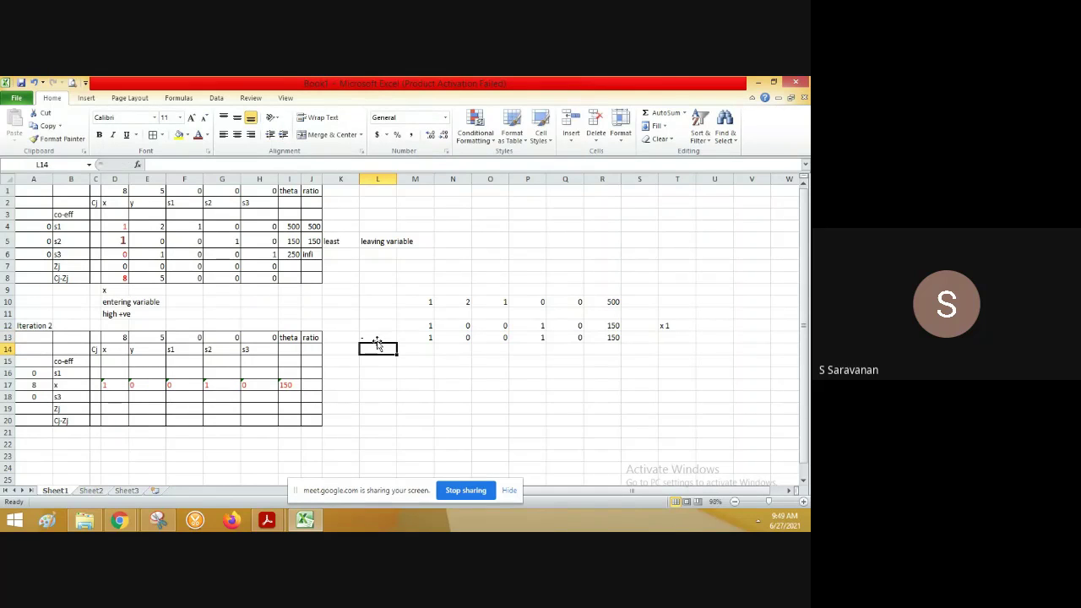
{"action": "left_click", "coordinate": [425, 359]}
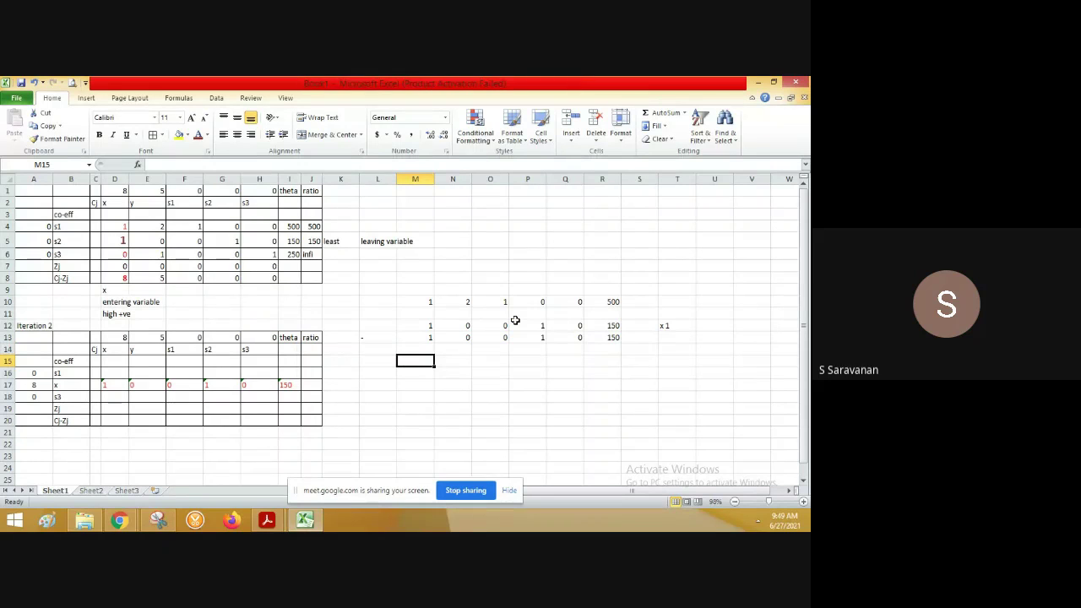
Review the multiplier in T12, the first table's s1 entry in D4, and the working rows 10 and 13 to be subtracted.
{"action": "left_click", "coordinate": [666, 325]}
{"action": "type", "text": "x1"}
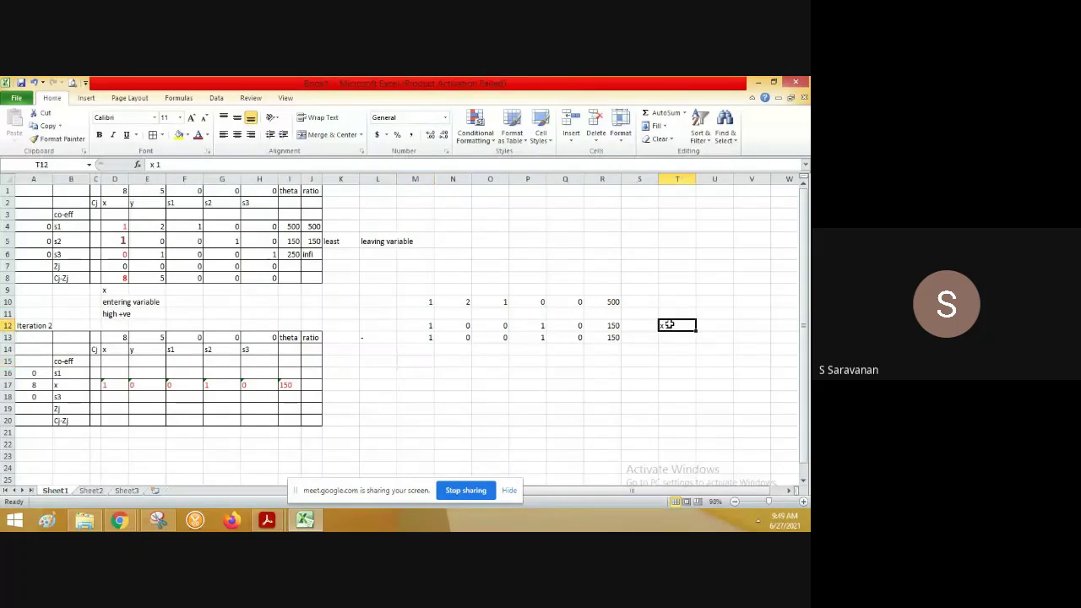
{"action": "left_click", "coordinate": [115, 225]}
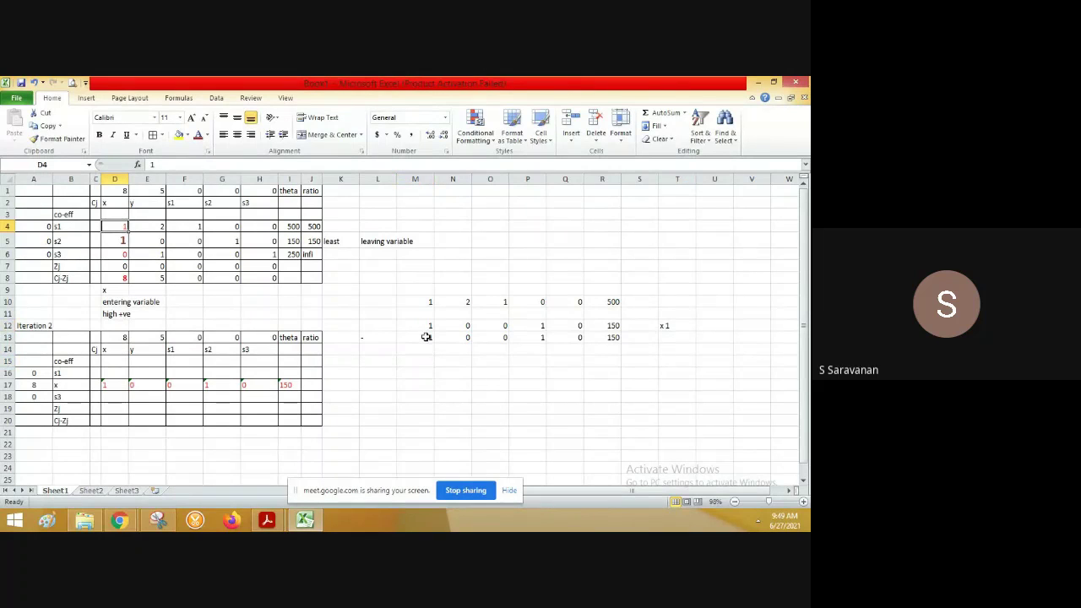
{"action": "left_click", "coordinate": [609, 338]}
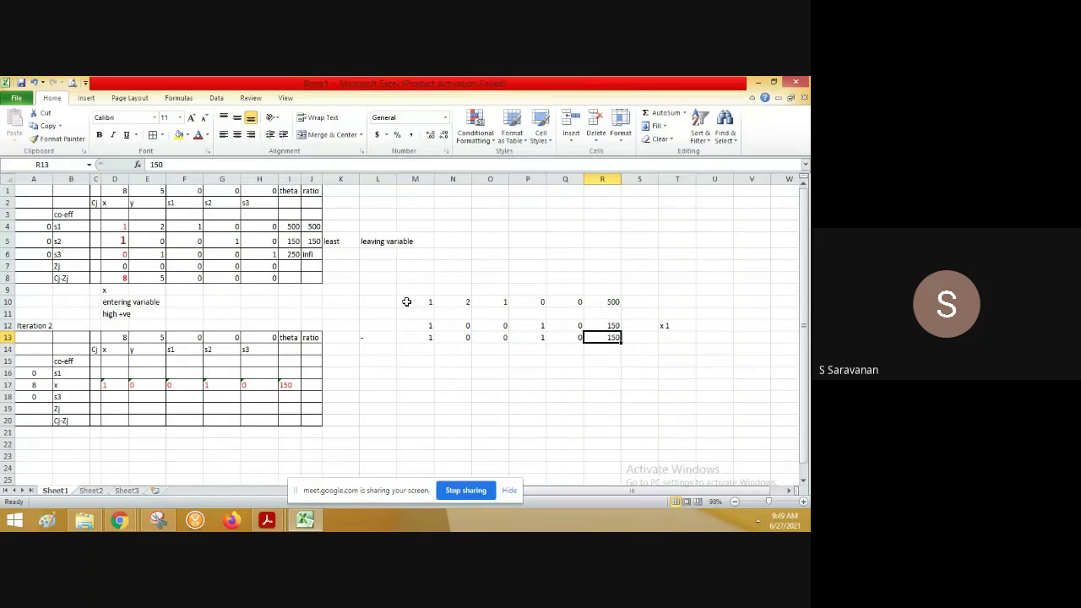
{"action": "left_click_drag", "start_coordinate": [406, 301], "coordinate": [417, 336]}
{"action": "left_click", "coordinate": [419, 336]}
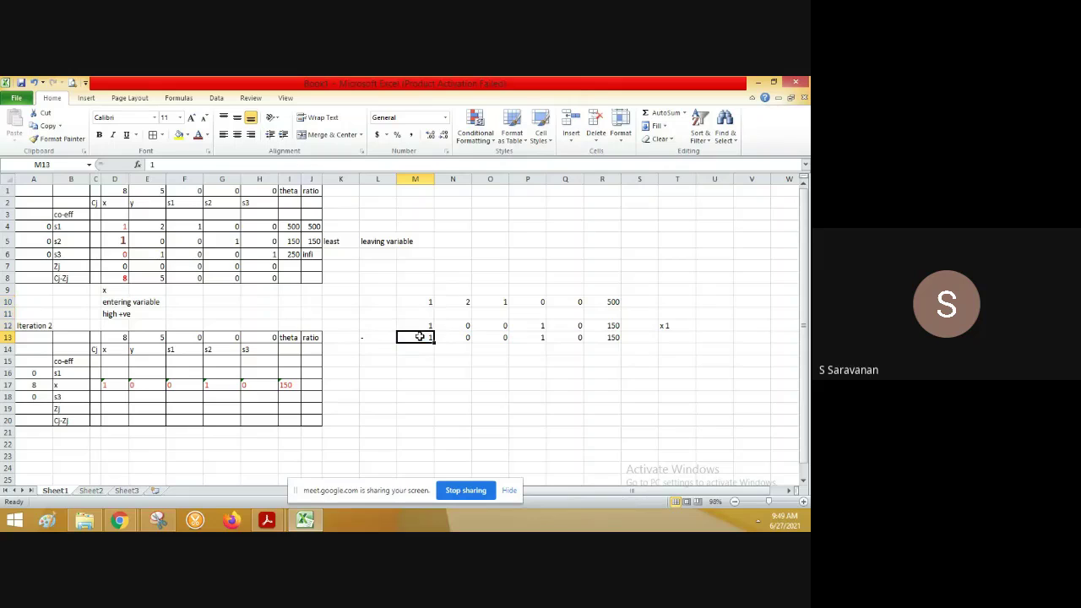
{"action": "left_click", "coordinate": [429, 302]}
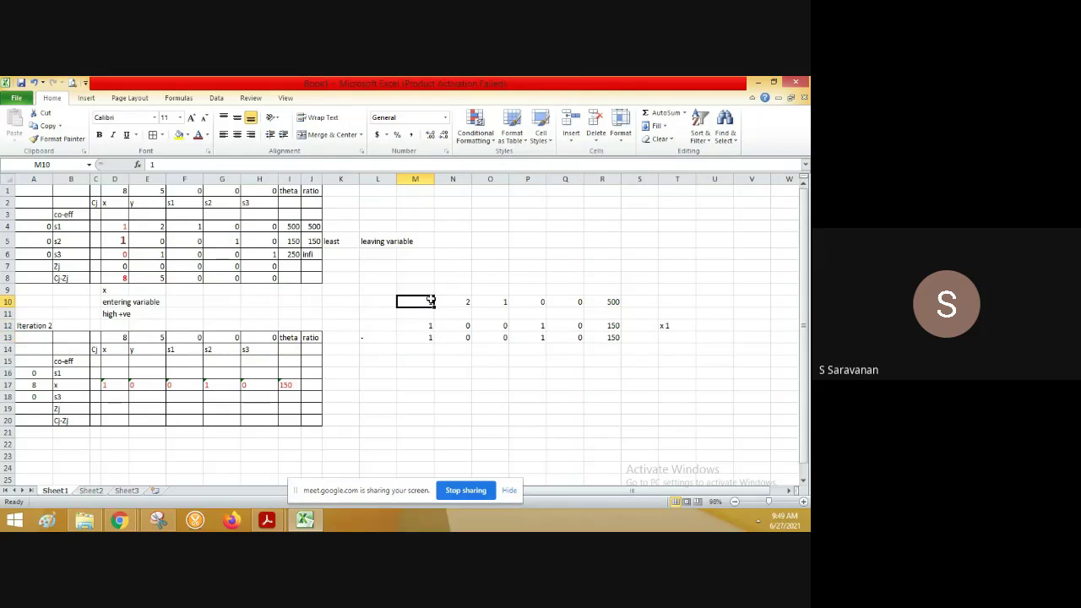
{"action": "left_click", "coordinate": [428, 336]}
Start the result row by subtracting row 13 from row 10, entering 0 in M15 and 2 in N15.
{"action": "left_click", "coordinate": [420, 362]}
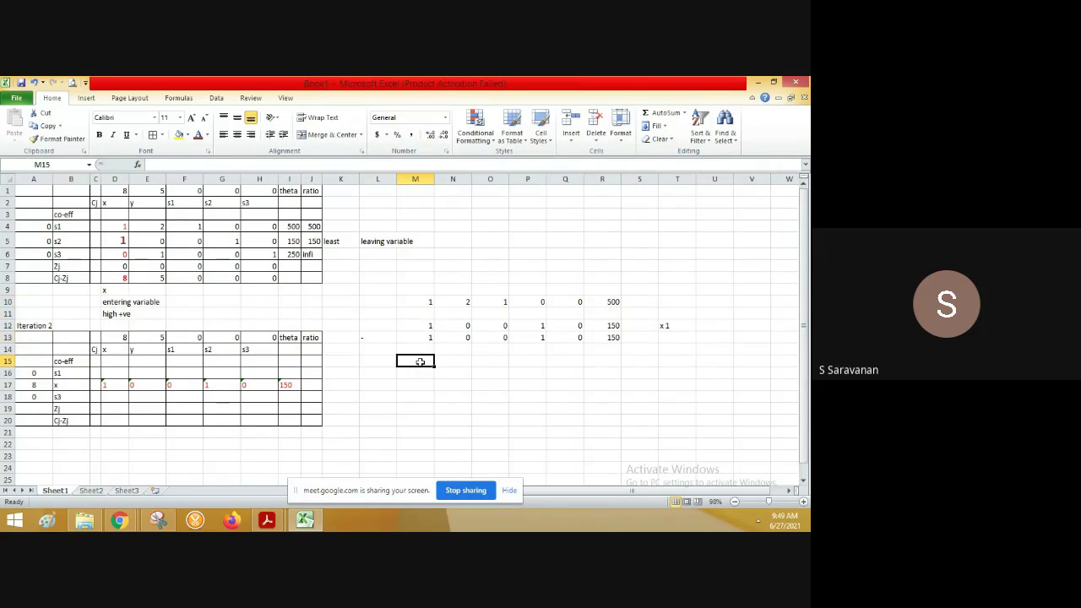
{"action": "type", "text": "0"}
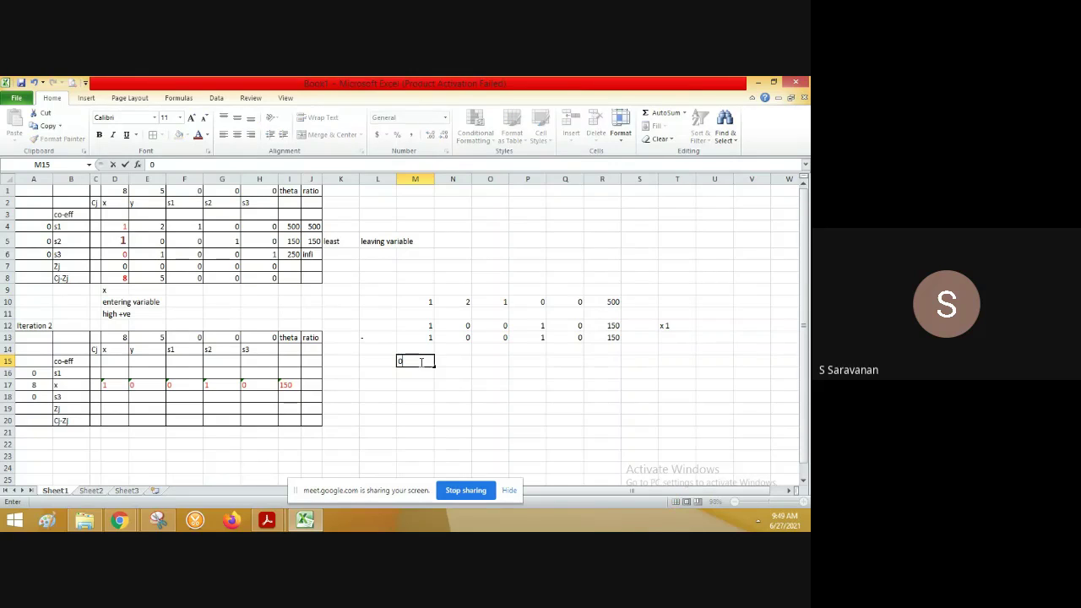
{"action": "key", "text": "Tab"}
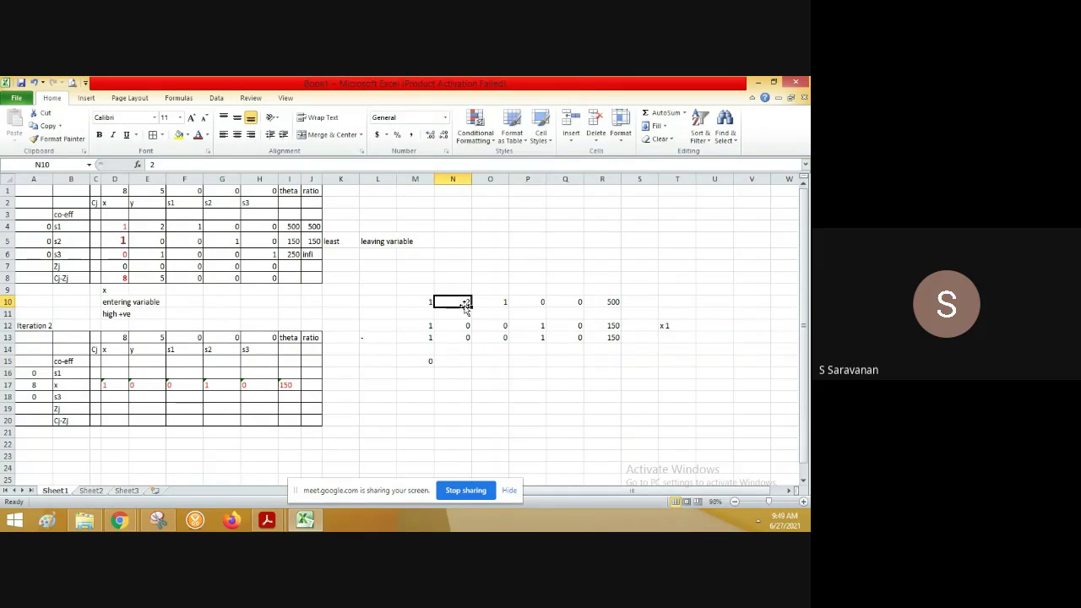
{"action": "left_click", "coordinate": [465, 302]}
{"action": "left_click", "coordinate": [455, 337]}
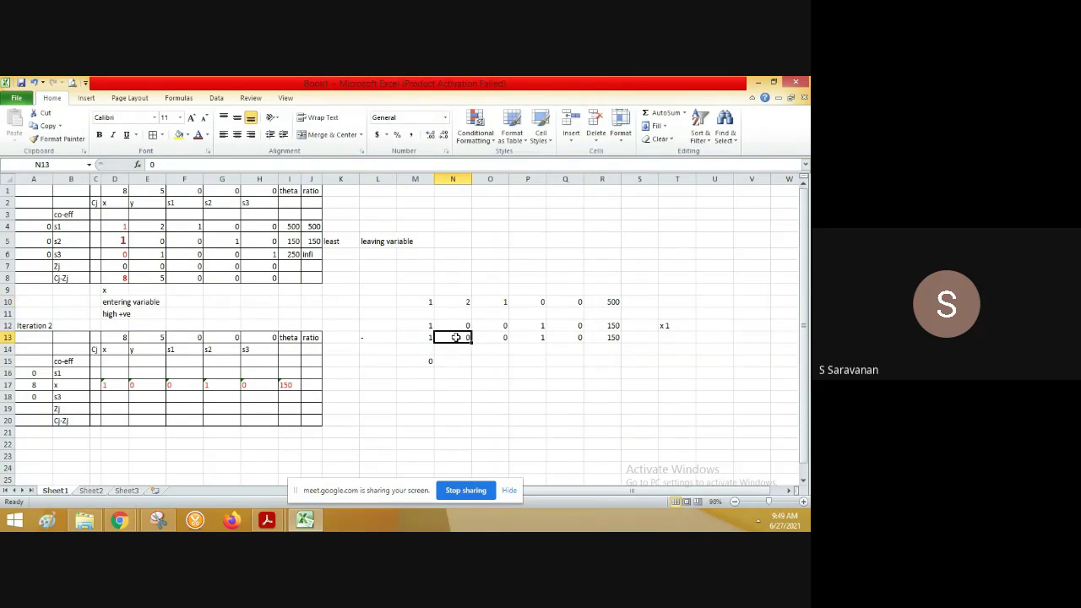
{"action": "key", "text": "Down"}
{"action": "key", "text": "Down"}
{"action": "type", "text": "2"}
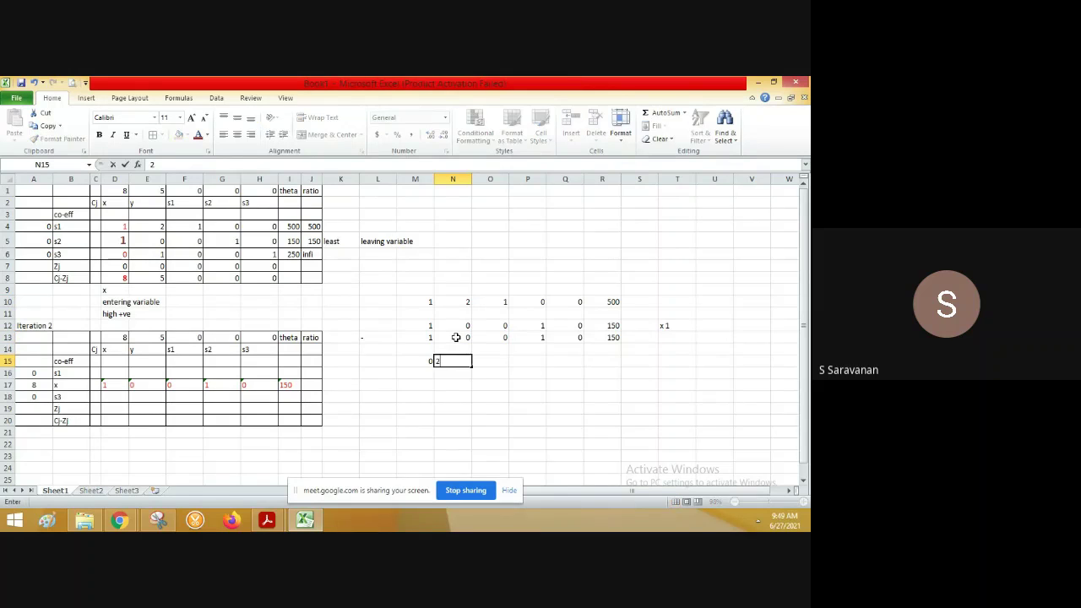
{"action": "key", "text": "Tab"}
Check the s1 column's working value in O10 and enter the difference 1 in O15.
{"action": "key", "text": "Up"}
{"action": "key", "text": "Up"}
{"action": "key", "text": "Up"}
{"action": "key", "text": "Up"}
{"action": "key", "text": "Up"}
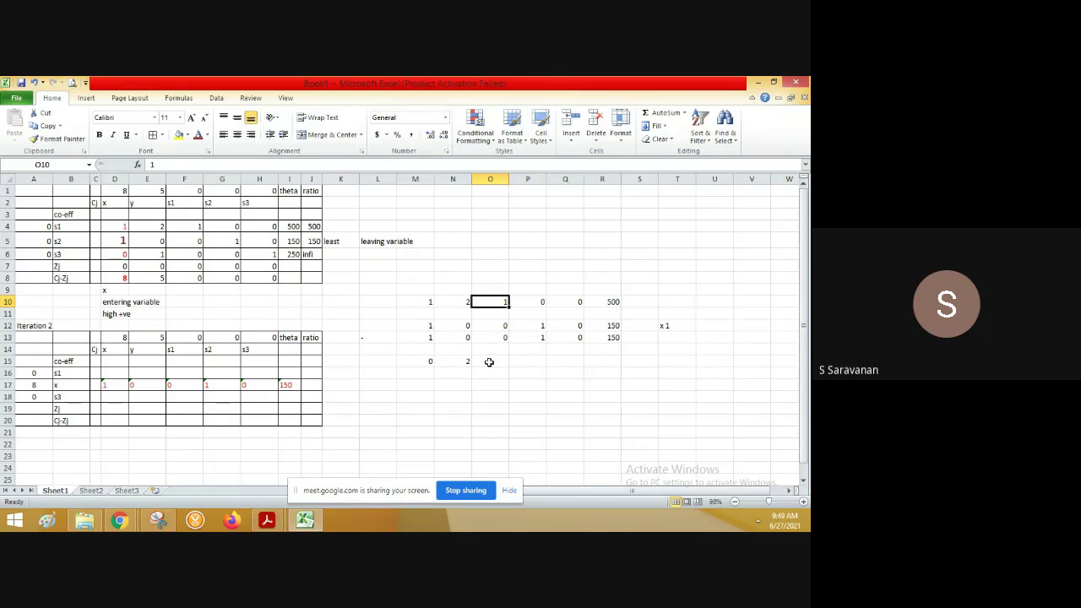
{"action": "left_click", "coordinate": [489, 361]}
{"action": "type", "text": "1"}
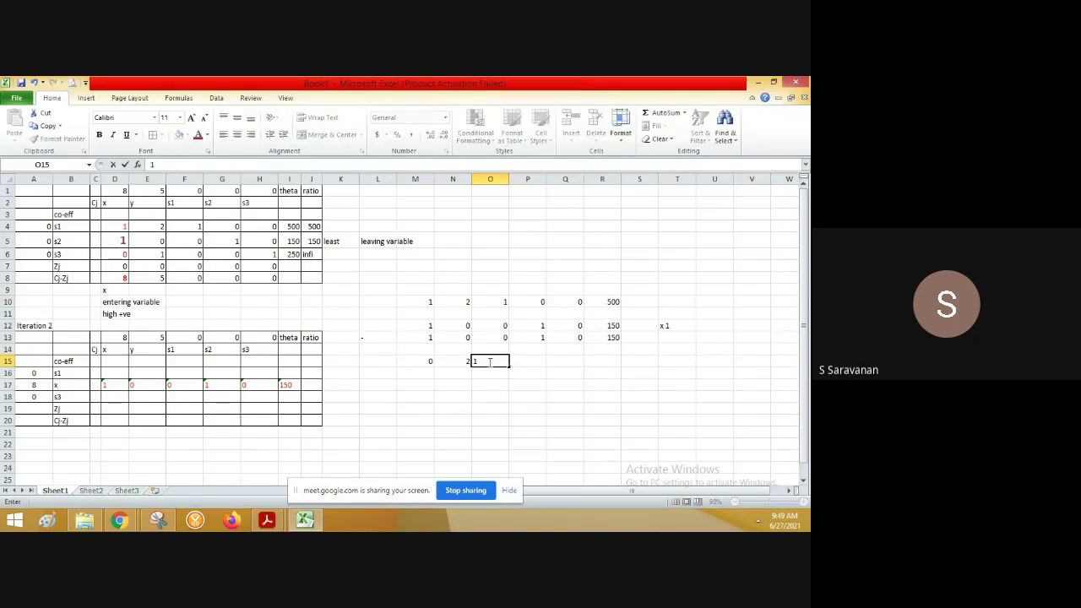
{"action": "key", "text": "Tab"}
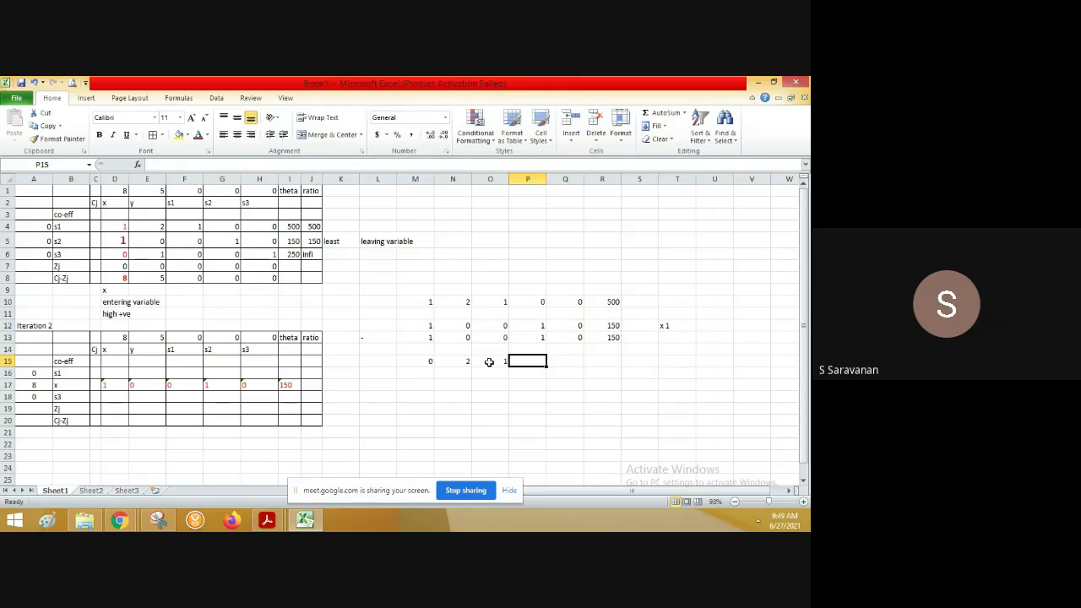
Compare P10 with P13 and enter the difference -1 in P15.
{"action": "left_click", "coordinate": [535, 301]}
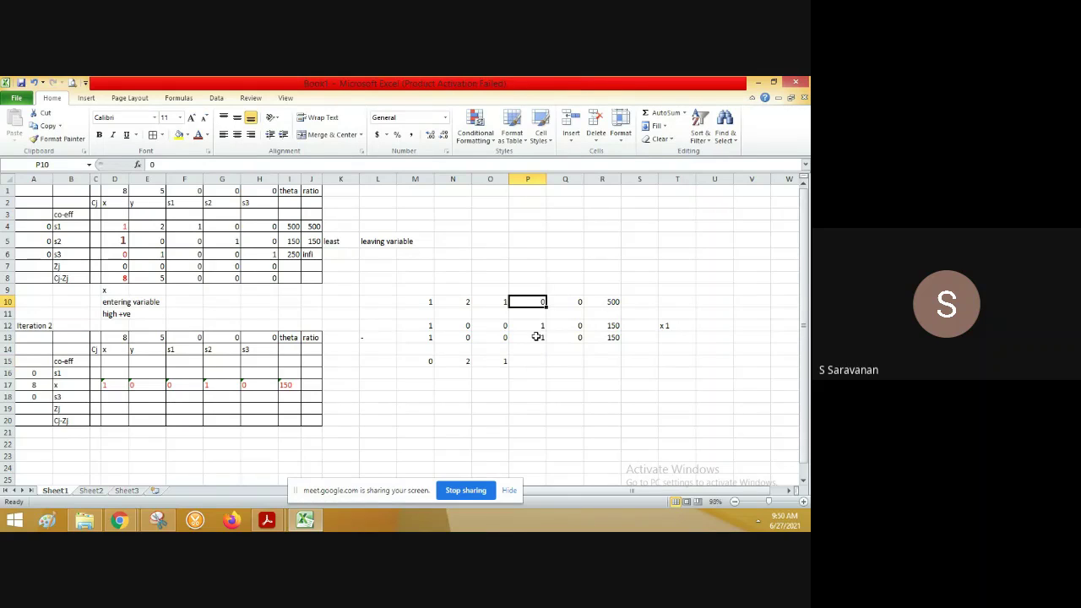
{"action": "left_click", "coordinate": [537, 337]}
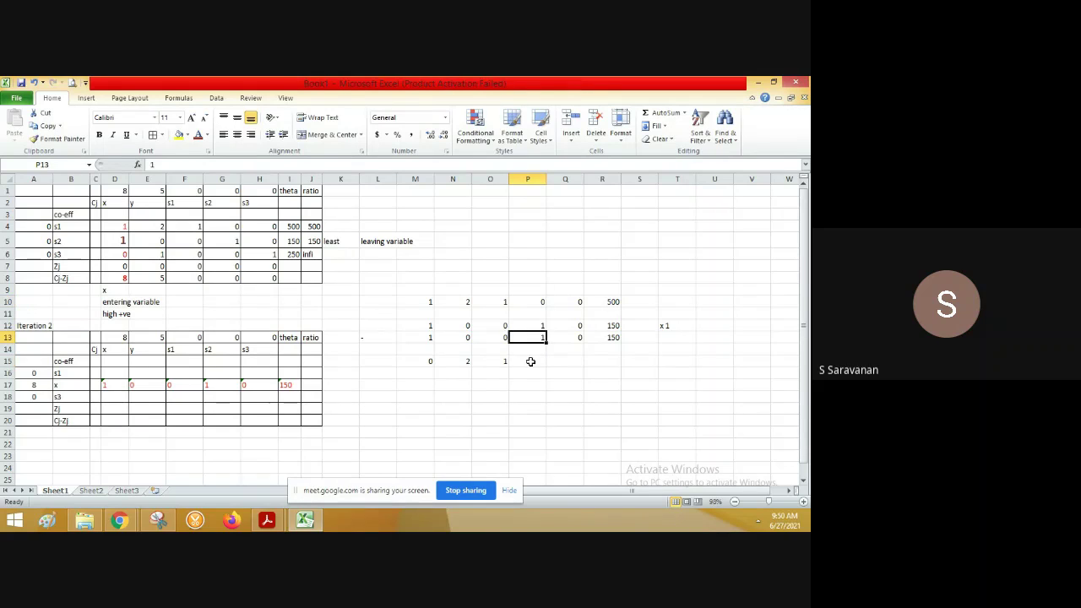
{"action": "left_click", "coordinate": [531, 361]}
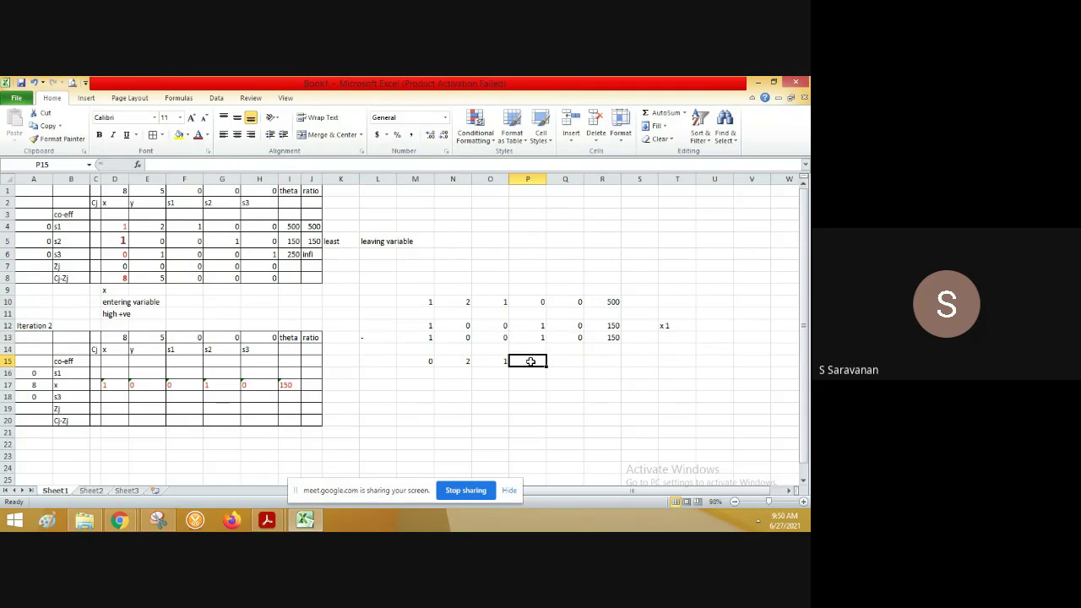
{"action": "type", "text": "-1"}
{"action": "key", "text": "Tab"}
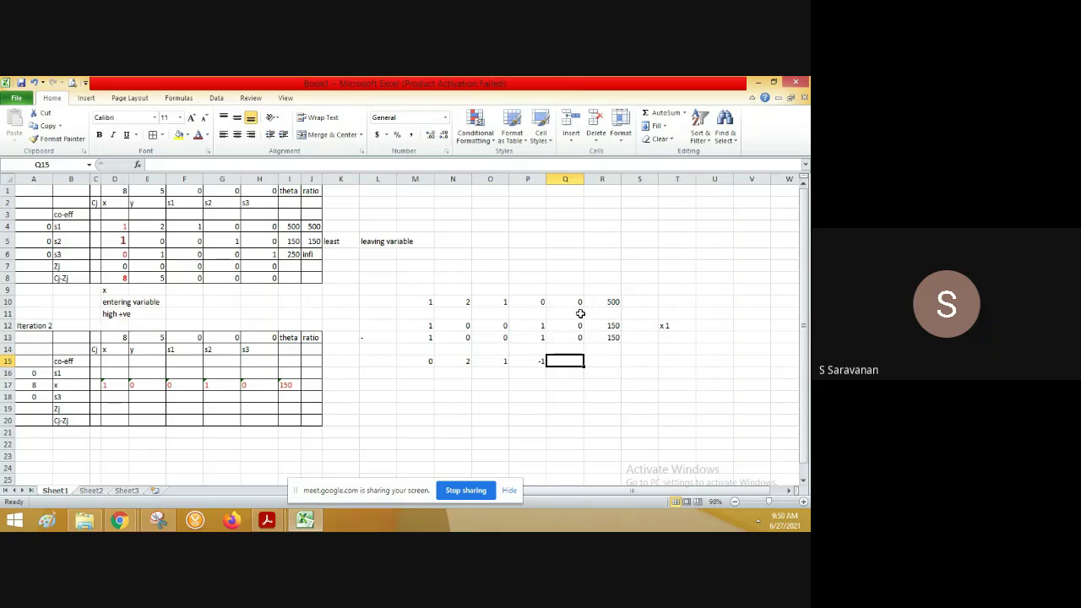
Complete the result row with 0 in Q15 and 350 in R15.
{"action": "type", "text": "0"}
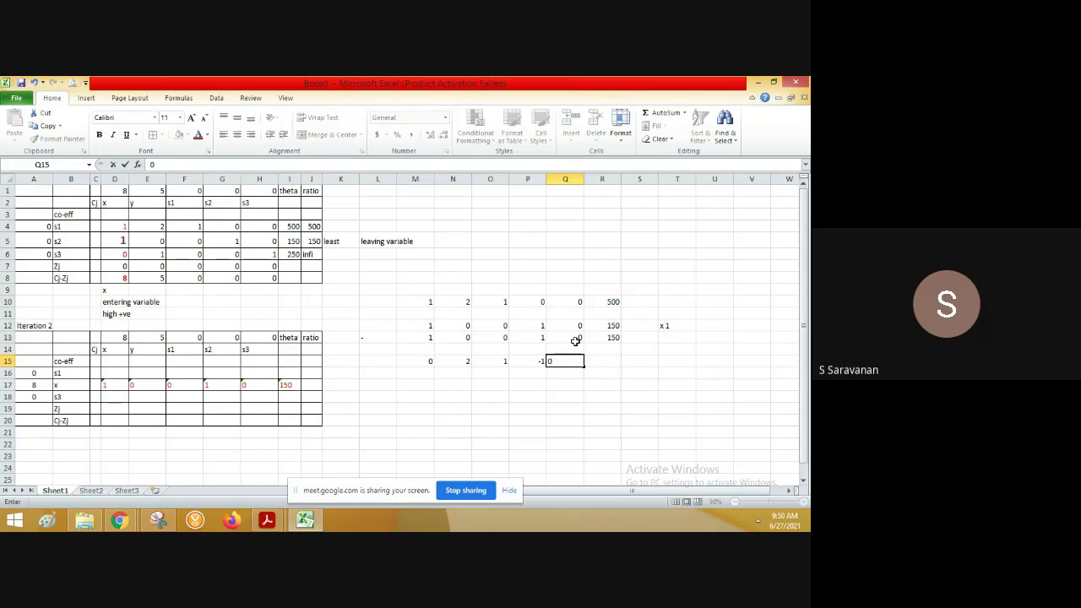
{"action": "key", "text": "Tab"}
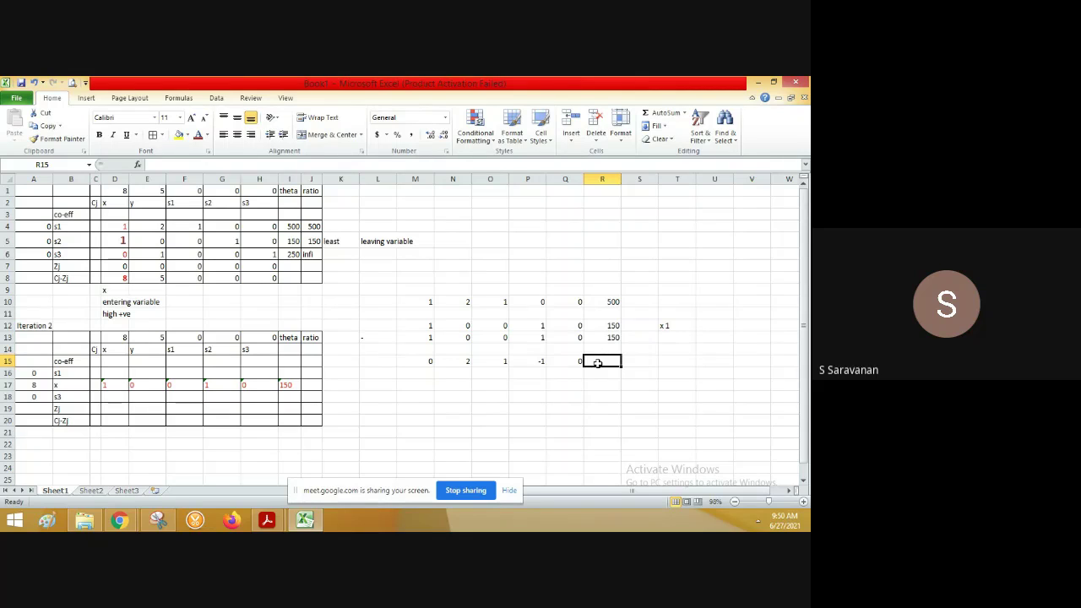
{"action": "type", "text": "35"}
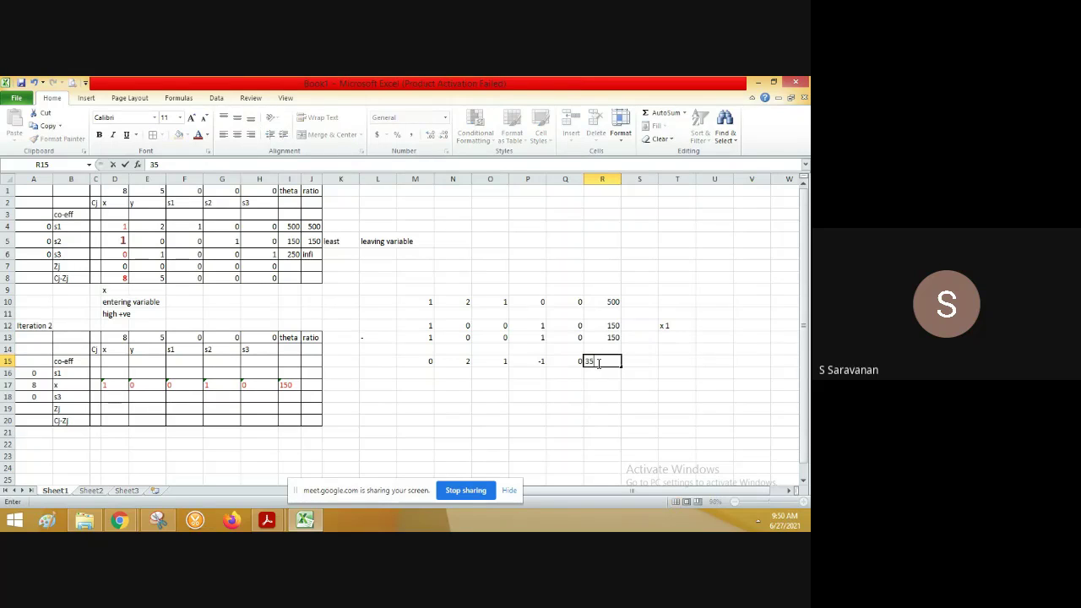
{"action": "type", "text": "0"}
{"action": "key", "text": "Return"}
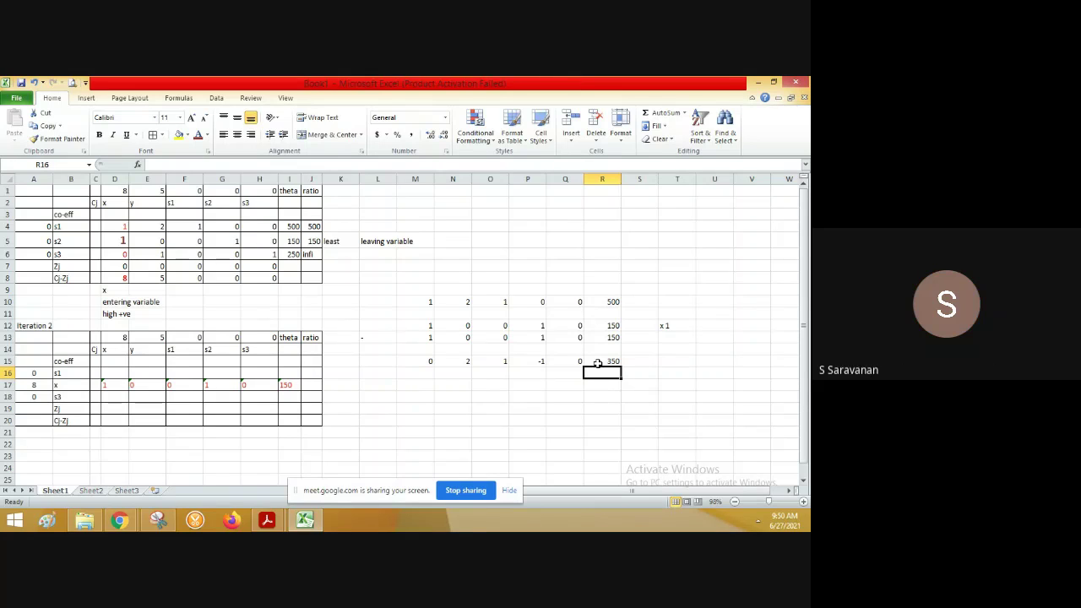
Start Iteration 2's s1 row from the result row by entering 0, 2 and 1 in D16:F16.
{"action": "left_click", "coordinate": [115, 373]}
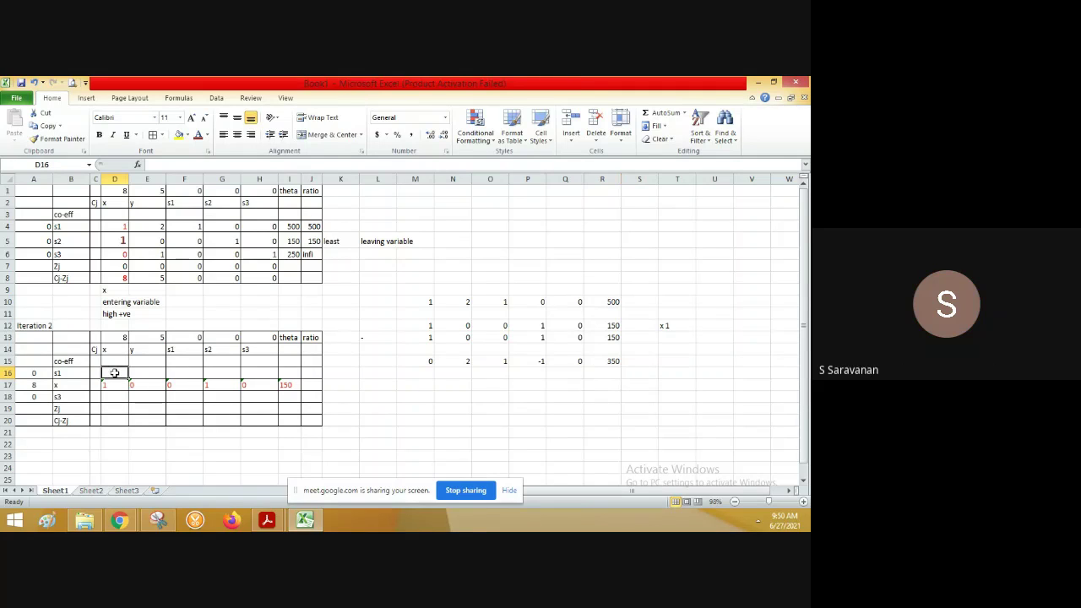
{"action": "type", "text": "0"}
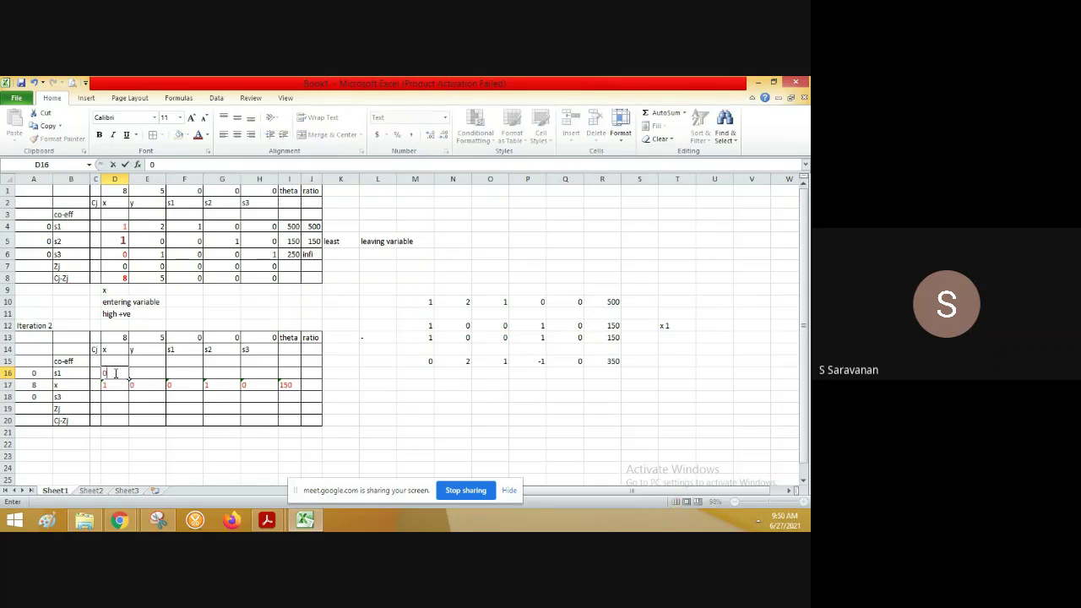
{"action": "key", "text": "Tab"}
{"action": "type", "text": "2"}
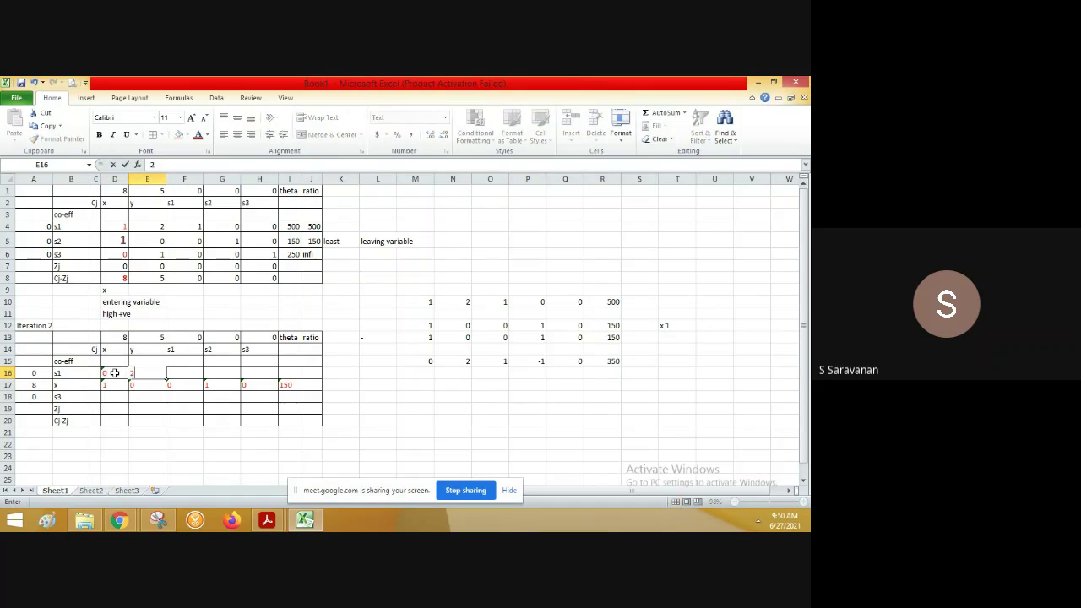
{"action": "key", "text": "Tab"}
{"action": "type", "text": "1"}
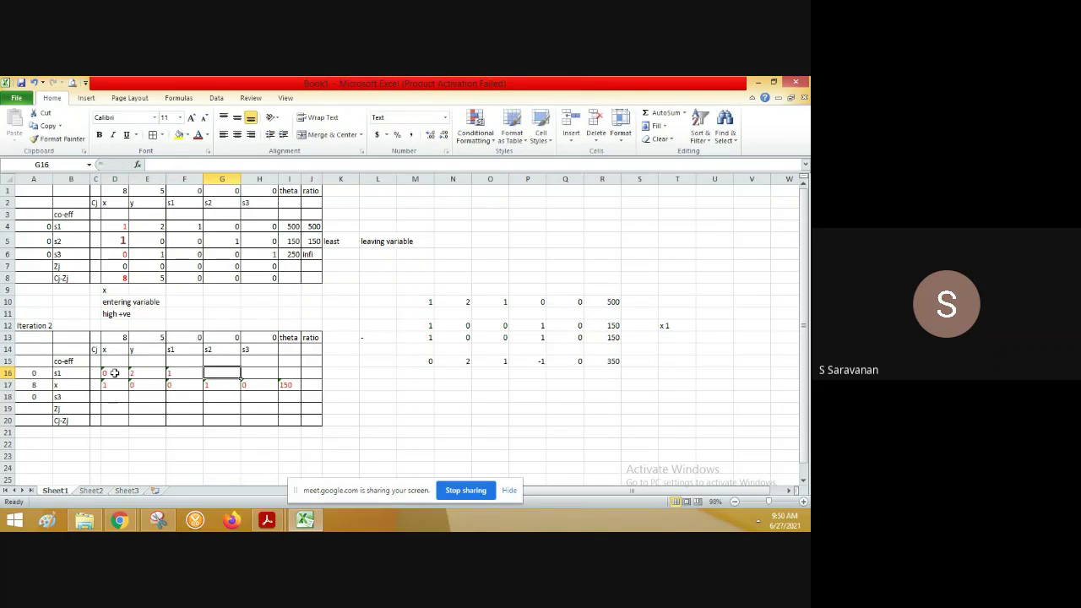
{"action": "key", "text": "Tab"}
Complete Iteration 2's s1 row with -1, 0 and a theta of 350 in G16:I16.
{"action": "type", "text": "-1"}
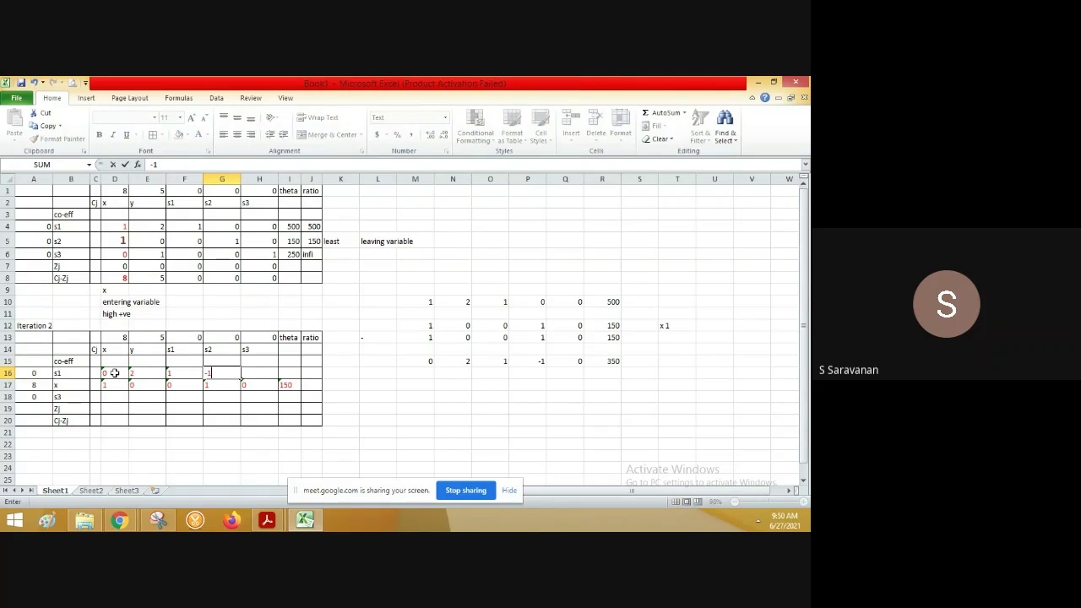
{"action": "key", "text": "Tab"}
{"action": "type", "text": "0"}
{"action": "key", "text": "Tab"}
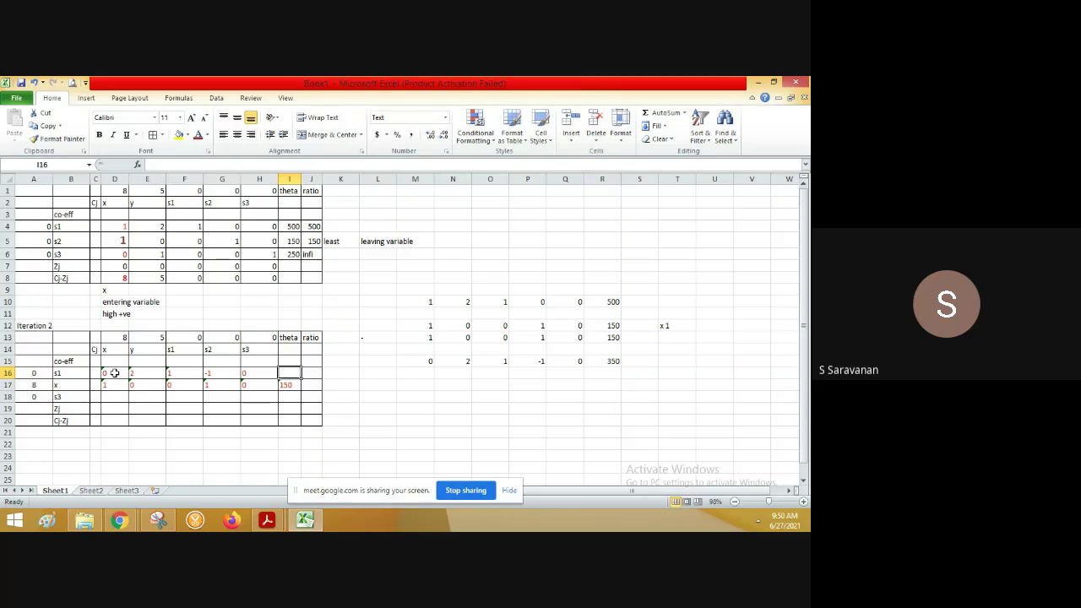
{"action": "type", "text": "350"}
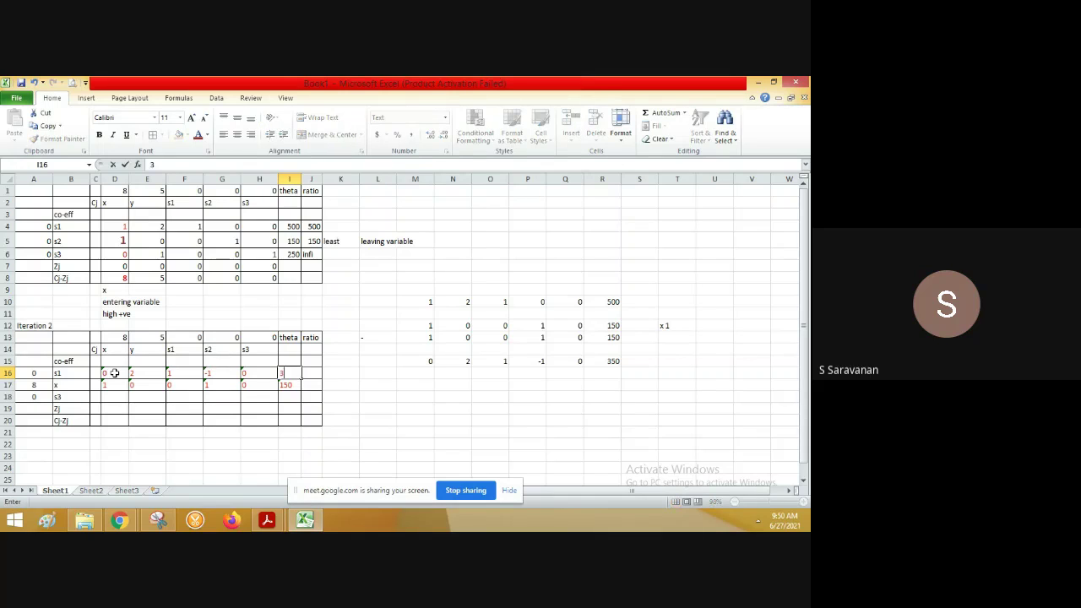
Change the font colour of Iteration 2's body cells D16:I20 to black.
{"action": "left_click", "coordinate": [115, 372]}
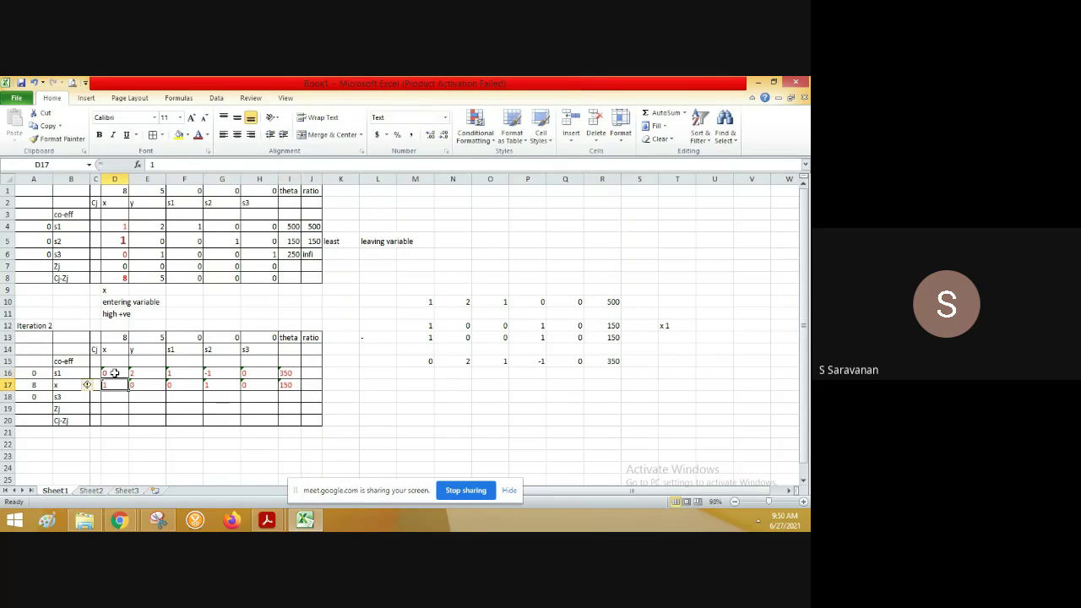
{"action": "key", "text": "shift+Right"}
{"action": "key", "text": "shift+Right"}
{"action": "key", "text": "shift+Right"}
{"action": "key", "text": "shift+Right"}
{"action": "key", "text": "shift+Right"}
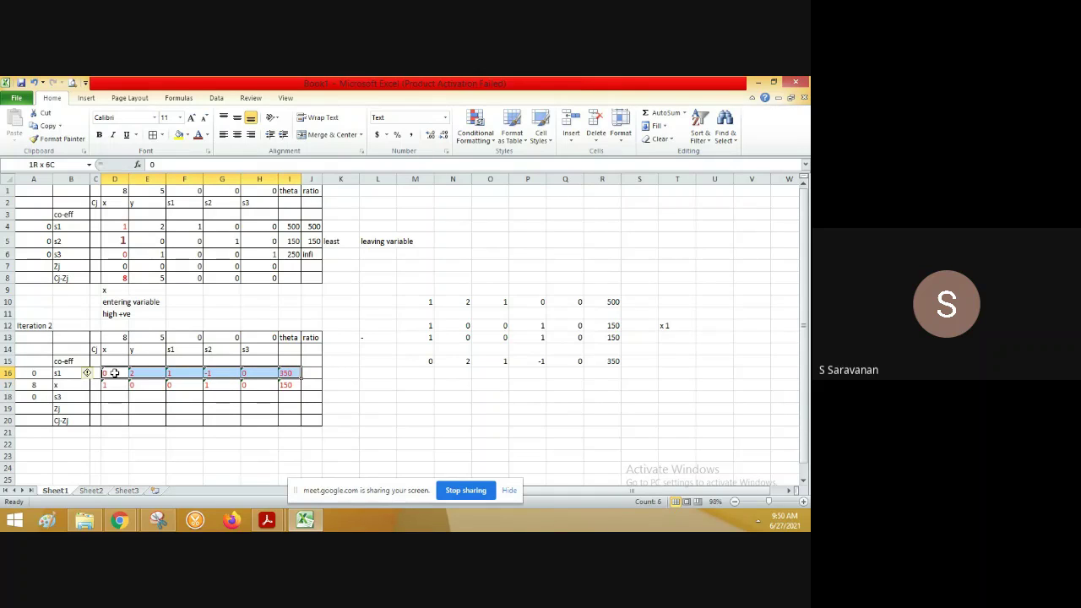
{"action": "key", "text": "shift+Down"}
{"action": "key", "text": "shift+Down"}
{"action": "key", "text": "shift+Down"}
{"action": "key", "text": "shift+Down"}
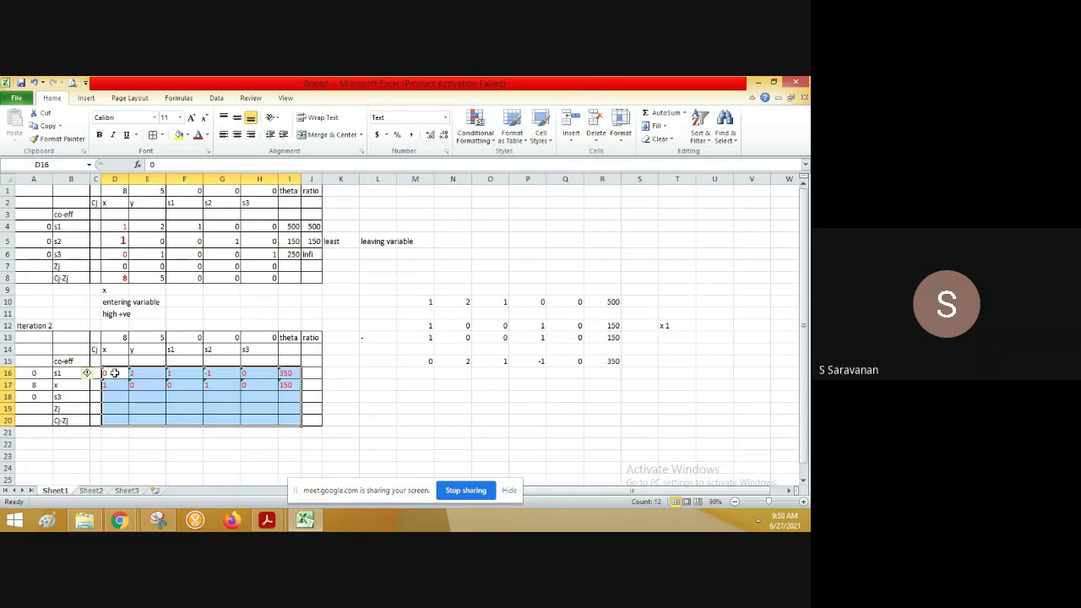
{"action": "left_click", "coordinate": [208, 136]}
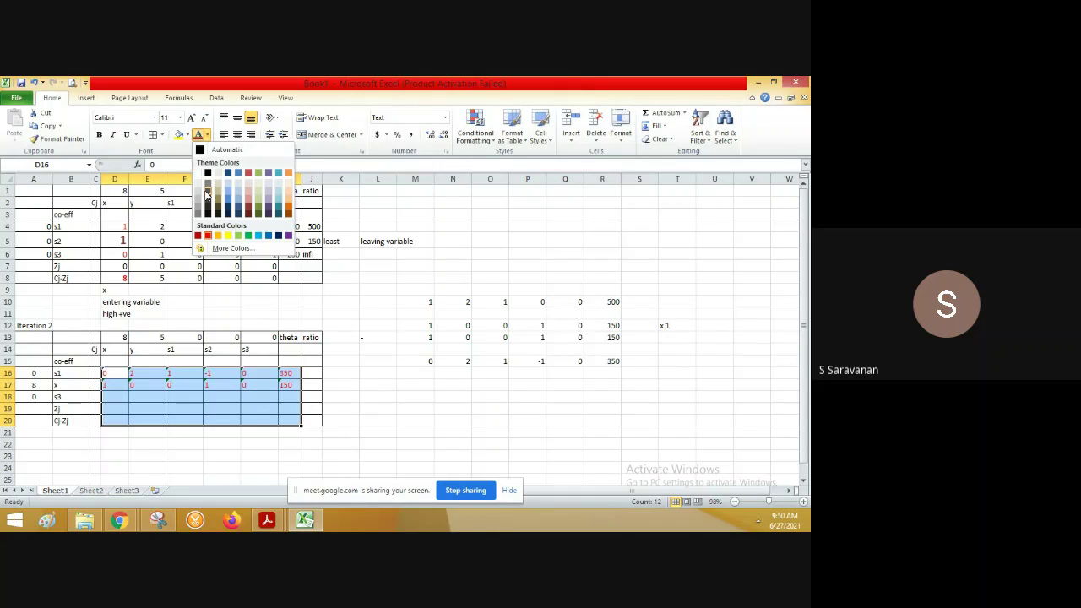
{"action": "left_click", "coordinate": [208, 172]}
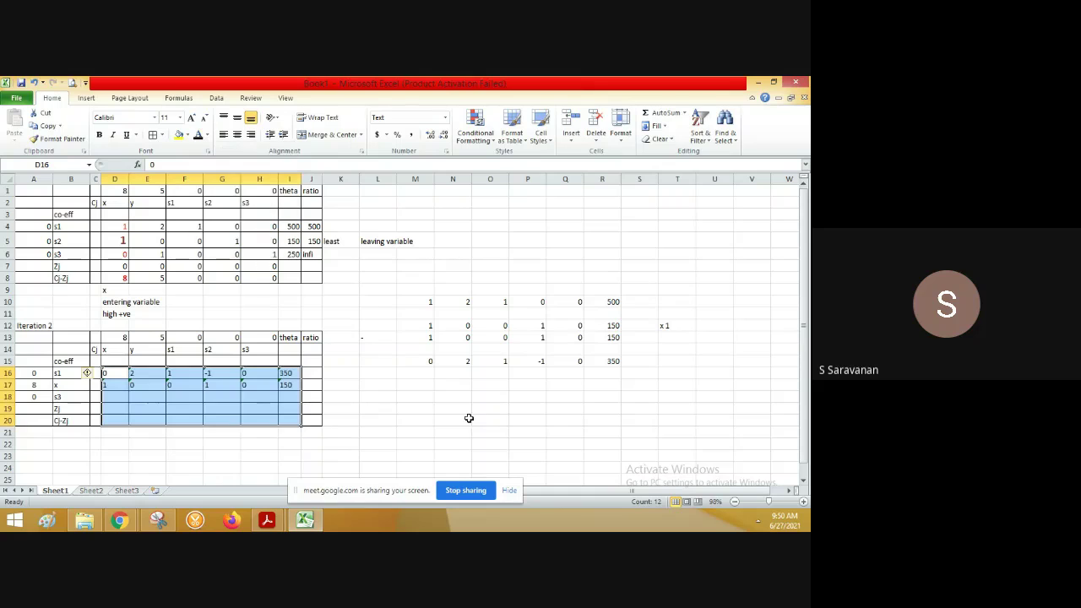
Start copying the old s3 row into the working area by entering 0, 1 and 0 in M19:O19.
{"action": "left_click", "coordinate": [424, 398]}
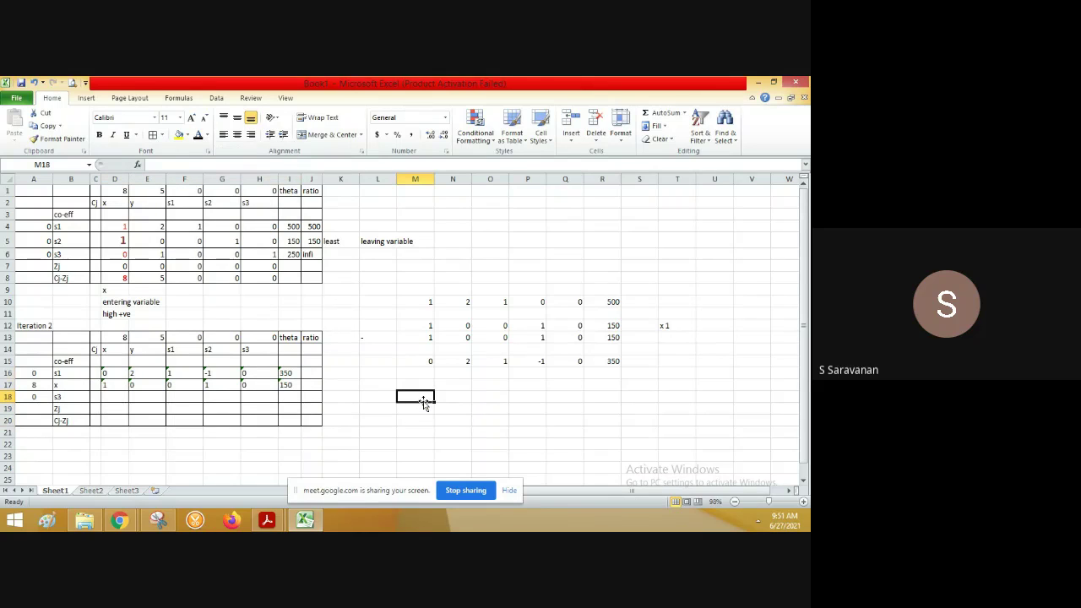
{"action": "left_click", "coordinate": [118, 255]}
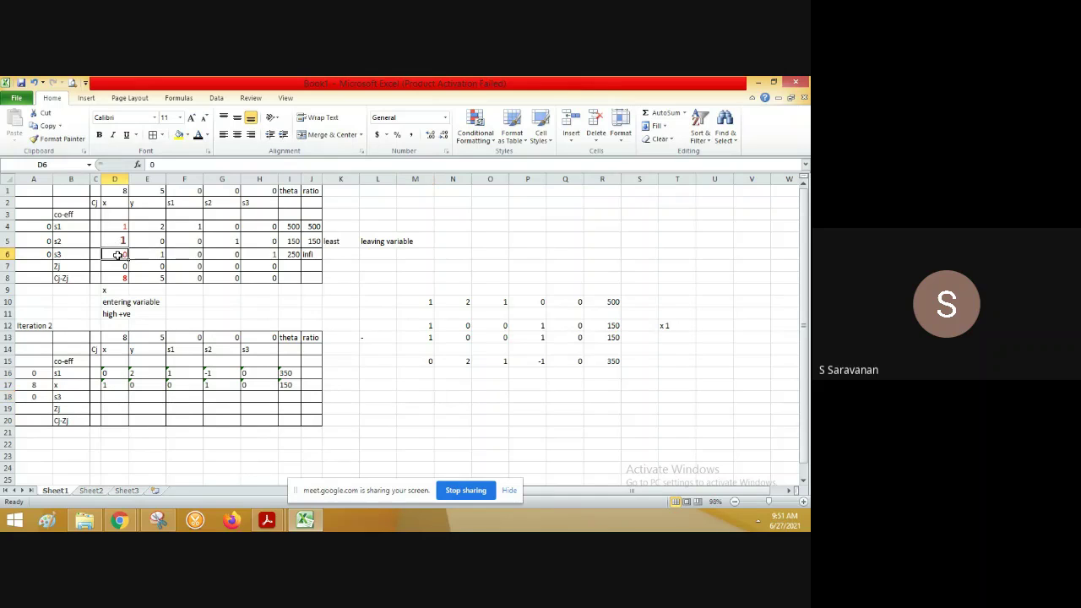
{"action": "left_click", "coordinate": [418, 408]}
{"action": "type", "text": "0"}
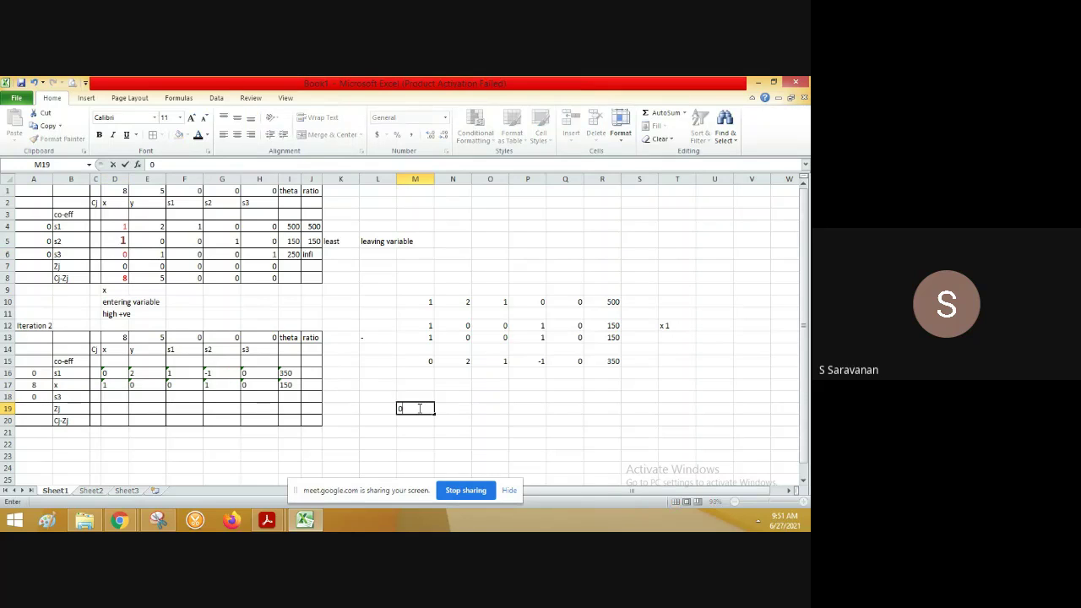
{"action": "key", "text": "Tab"}
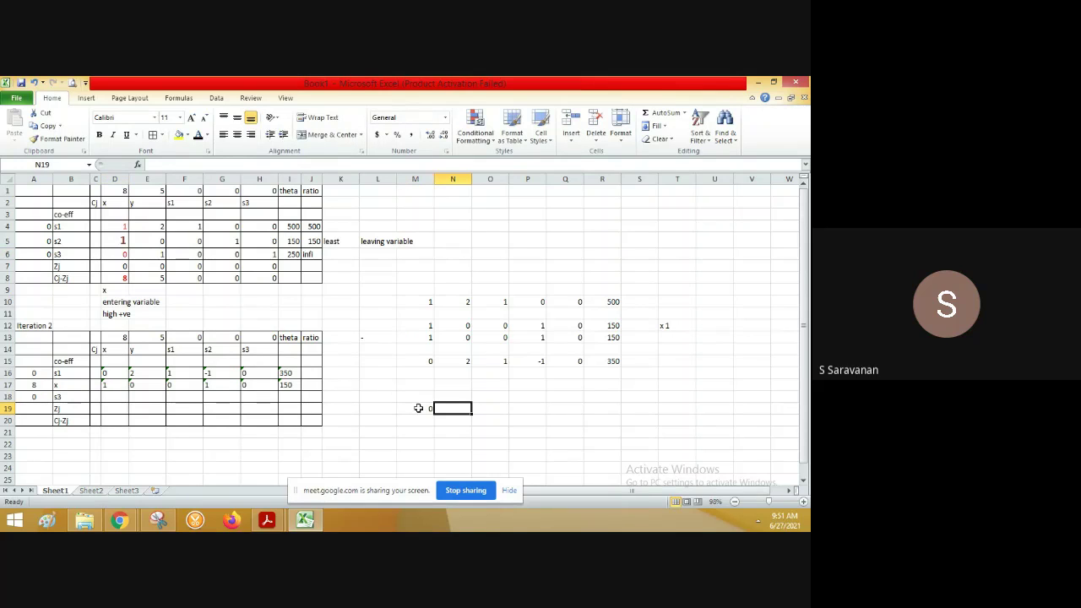
{"action": "type", "text": "1"}
{"action": "key", "text": "Tab"}
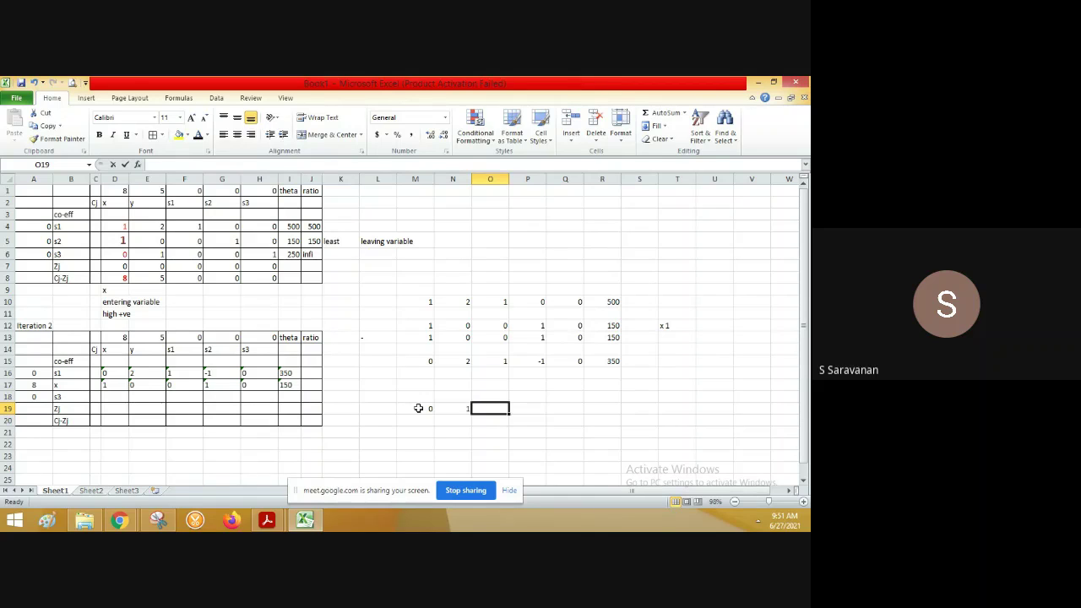
{"action": "type", "text": "0"}
{"action": "key", "text": "Tab"}
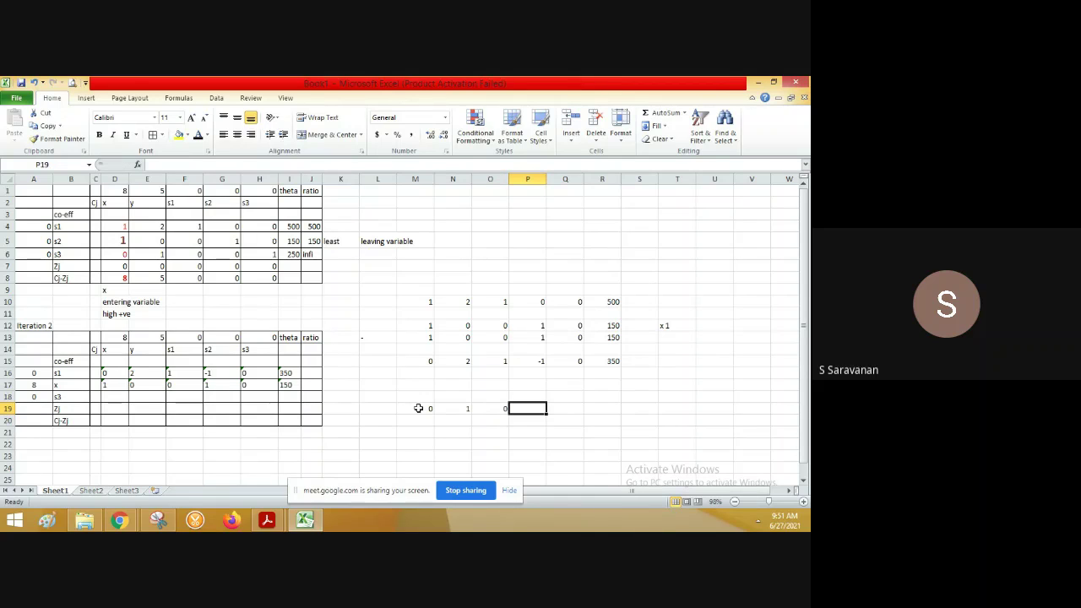
Complete the old s3 row in the working area with 0, 1 and 250 in P19:R19.
{"action": "type", "text": "0"}
{"action": "key", "text": "Tab"}
{"action": "type", "text": "1"}
{"action": "key", "text": "Tab"}
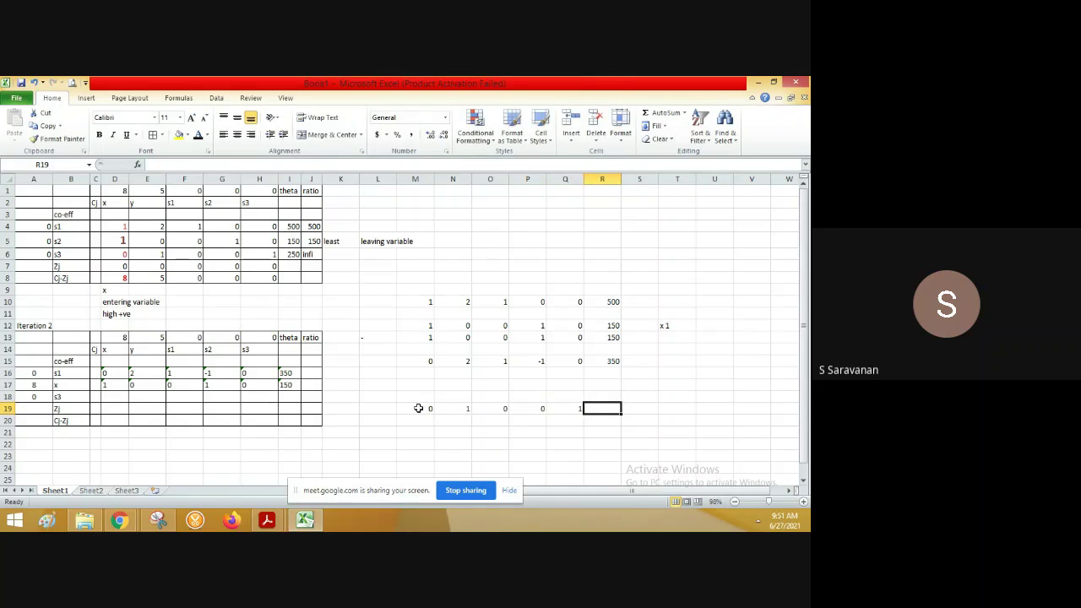
{"action": "type", "text": "25"}
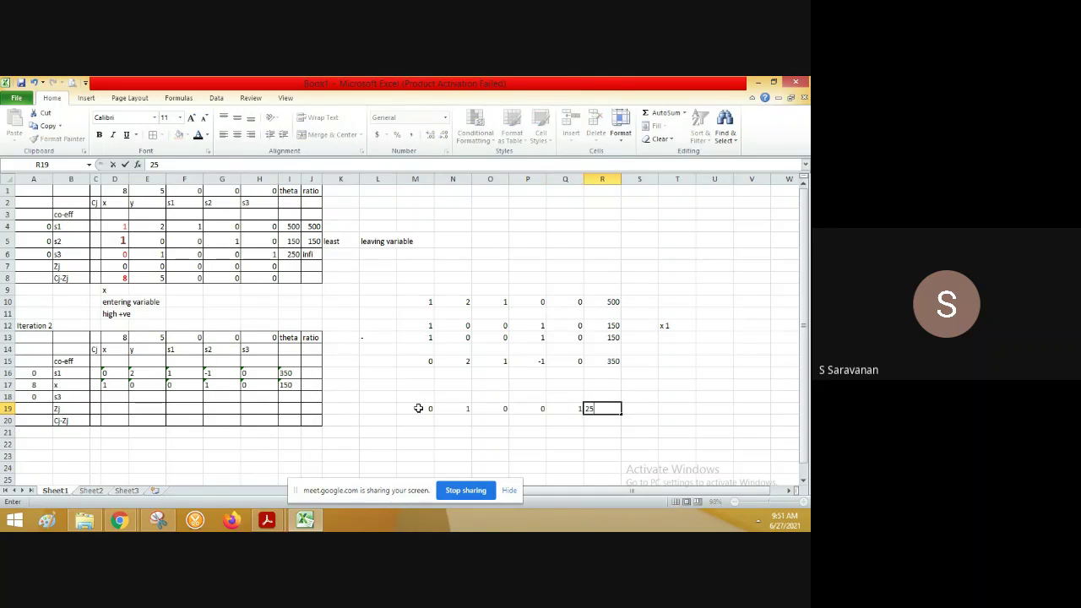
{"action": "type", "text": "0"}
{"action": "key", "text": "Return"}
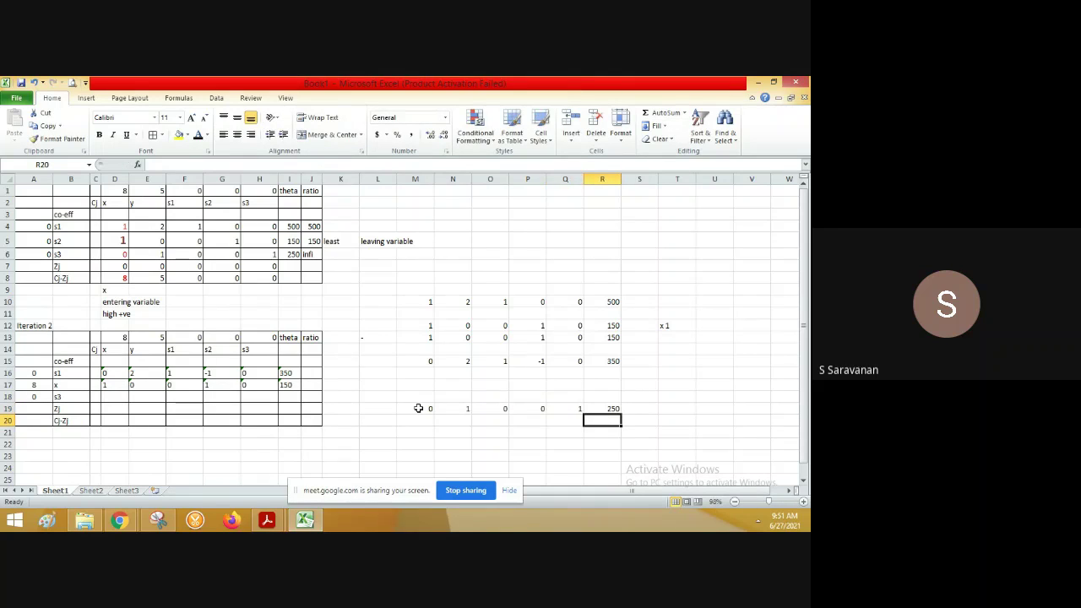
Copy the key row values in M12:R12 to row 21, starting at M21.
{"action": "left_click", "coordinate": [427, 325]}
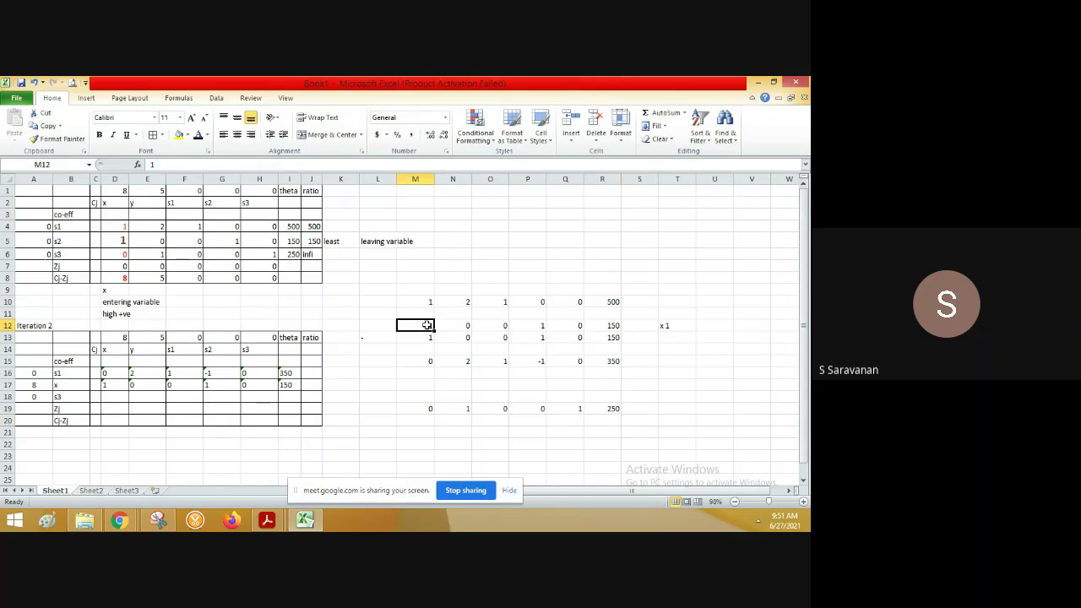
{"action": "key", "text": "shift+Right"}
{"action": "key", "text": "shift+Right"}
{"action": "key", "text": "shift+Right"}
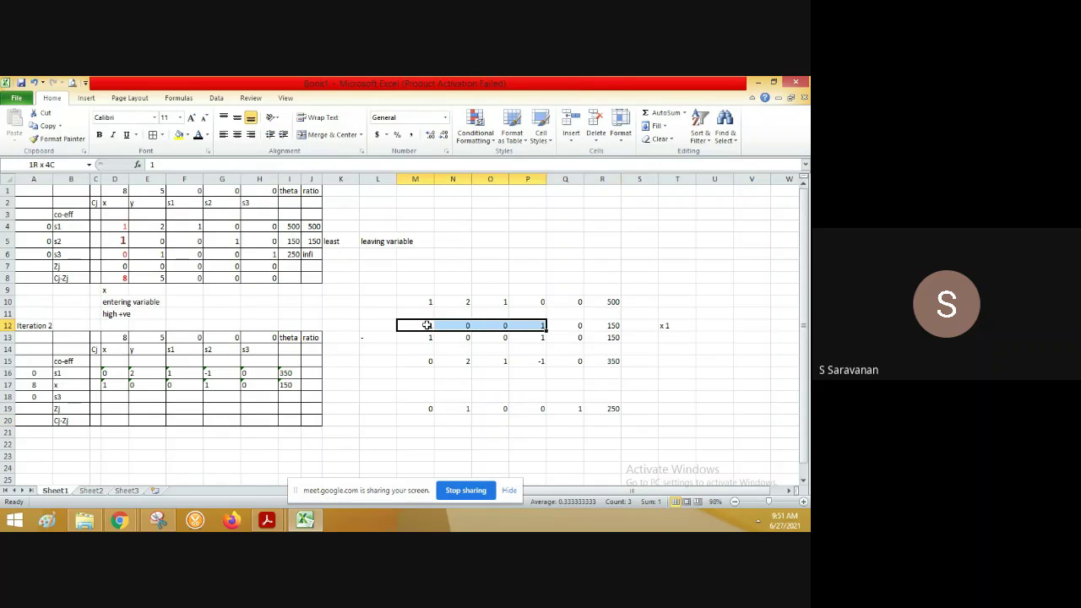
{"action": "key", "text": "shift+Right"}
{"action": "key", "text": "shift+Right"}
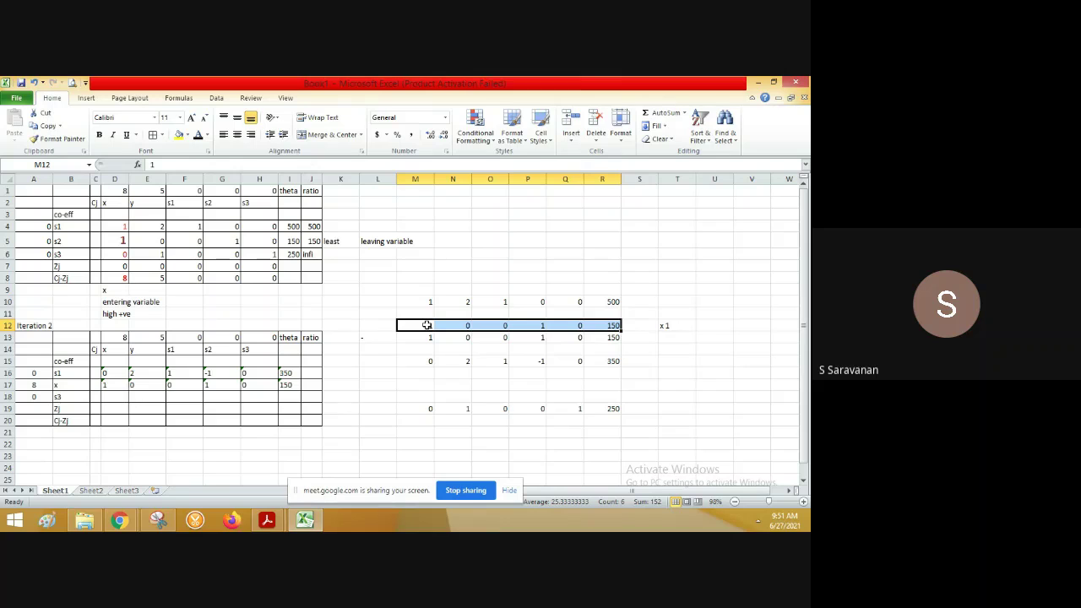
{"action": "key", "text": "ctrl+c"}
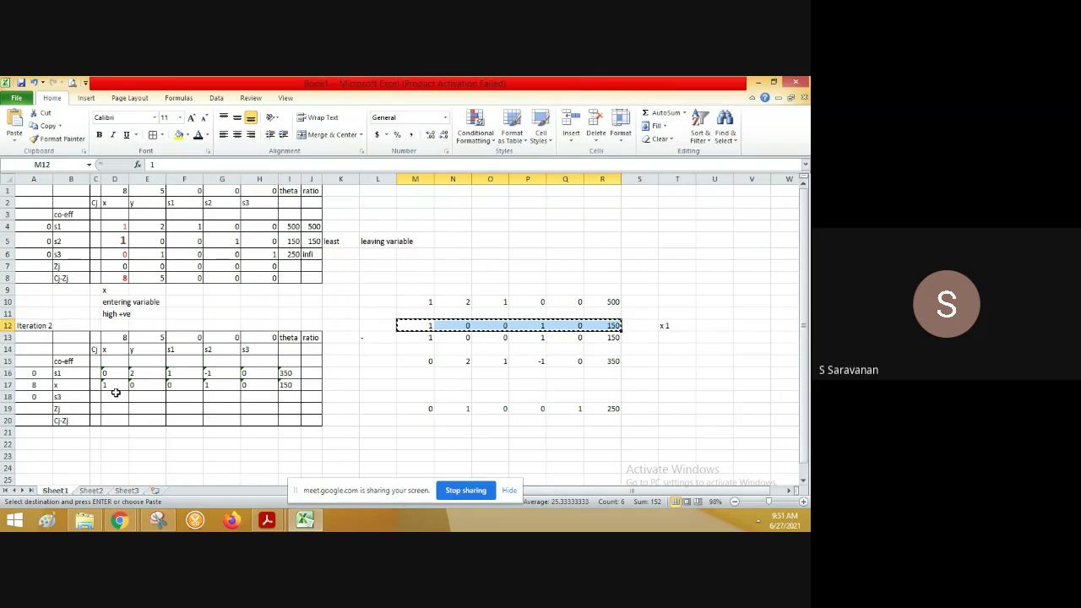
{"action": "left_click", "coordinate": [421, 433]}
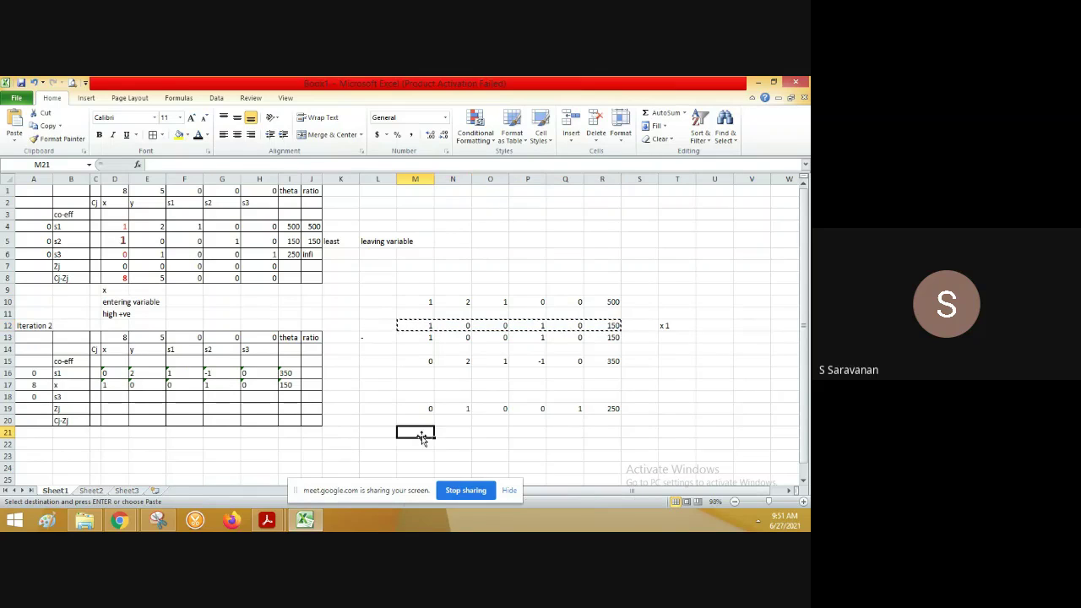
{"action": "key", "text": "ctrl+v"}
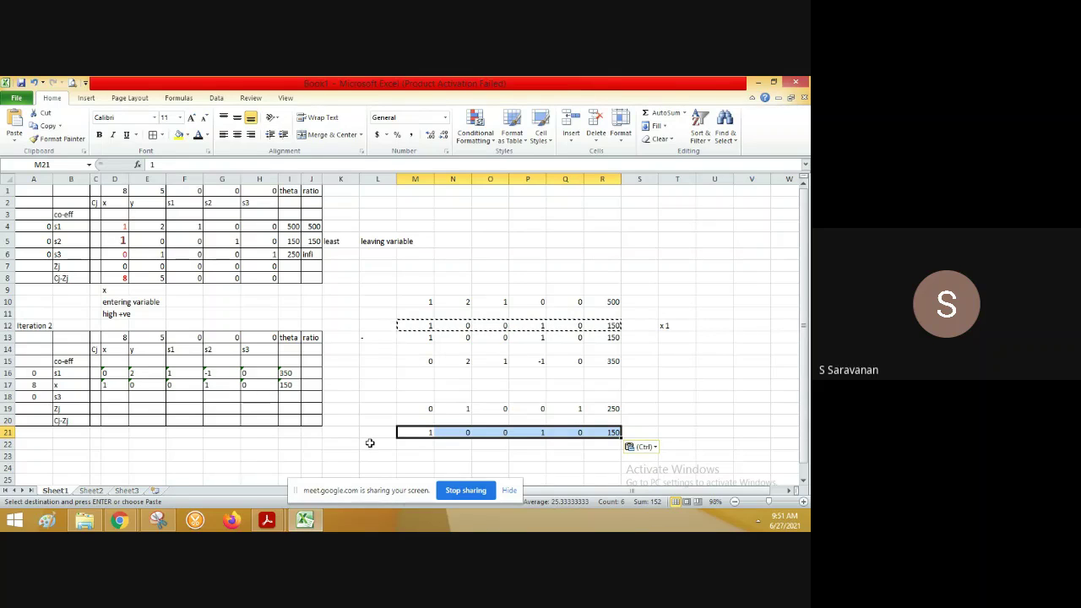
Note the s3 row's multiplier as "x 0" in T21, beside the copied key row.
{"action": "left_click", "coordinate": [671, 433]}
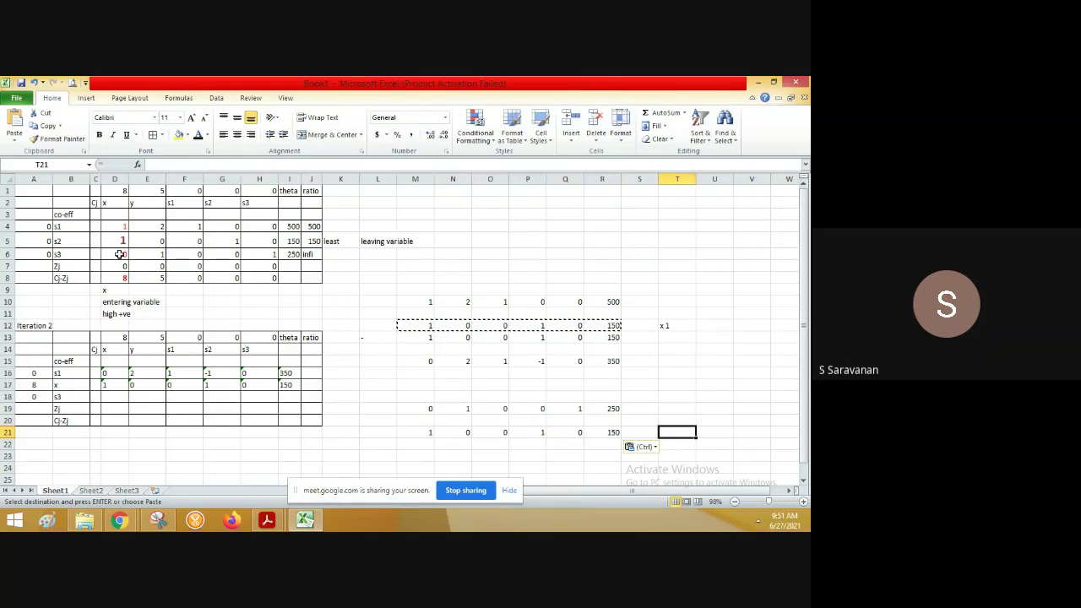
{"action": "left_click", "coordinate": [121, 254]}
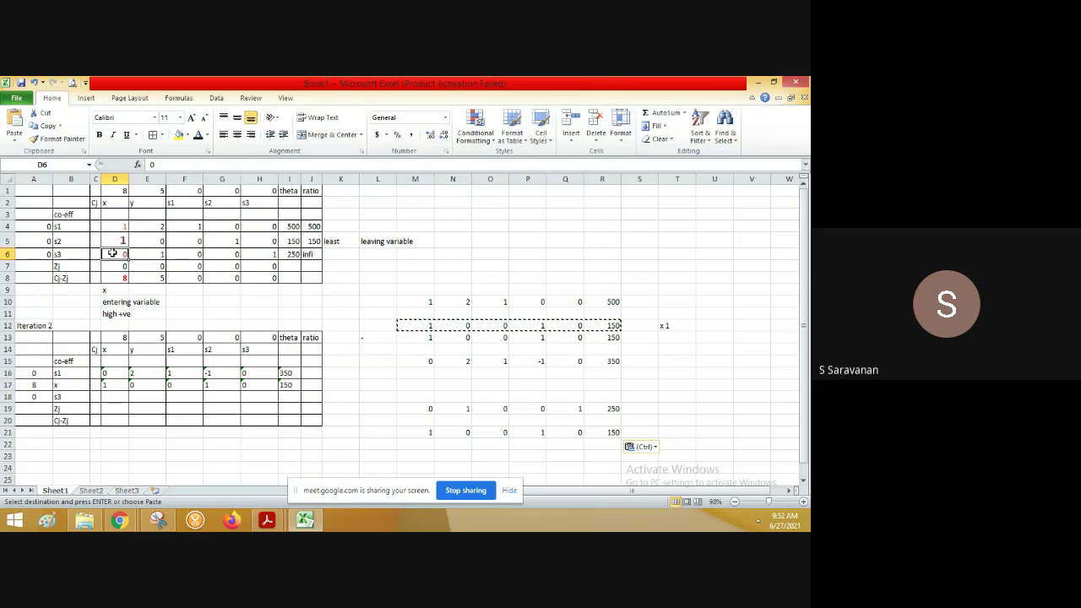
{"action": "left_click", "coordinate": [675, 432]}
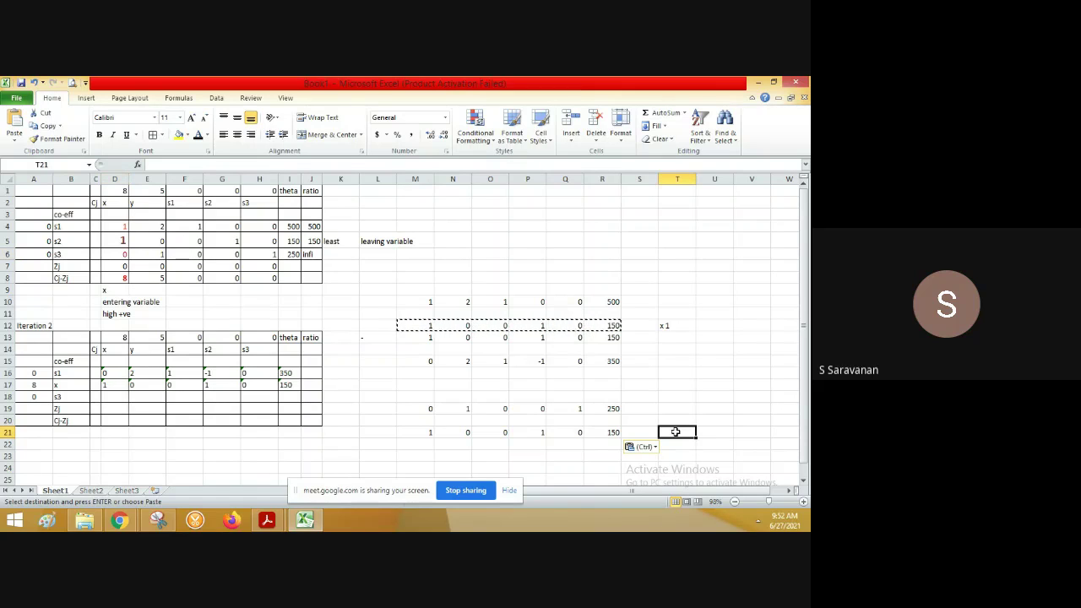
{"action": "type", "text": "x"}
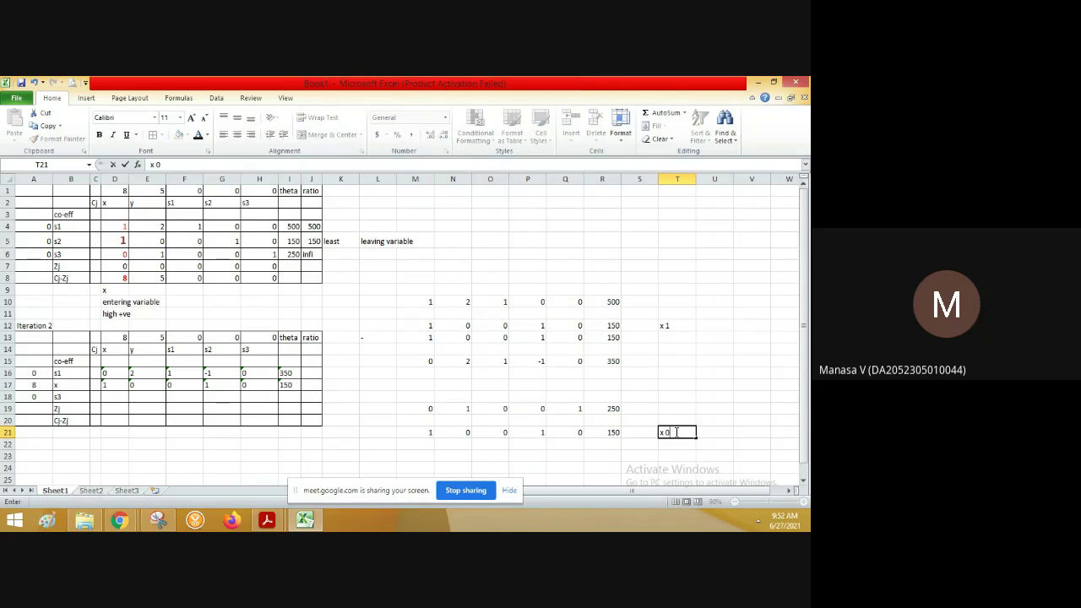
{"action": "type", "text": " 0"}
{"action": "key", "text": "Return"}
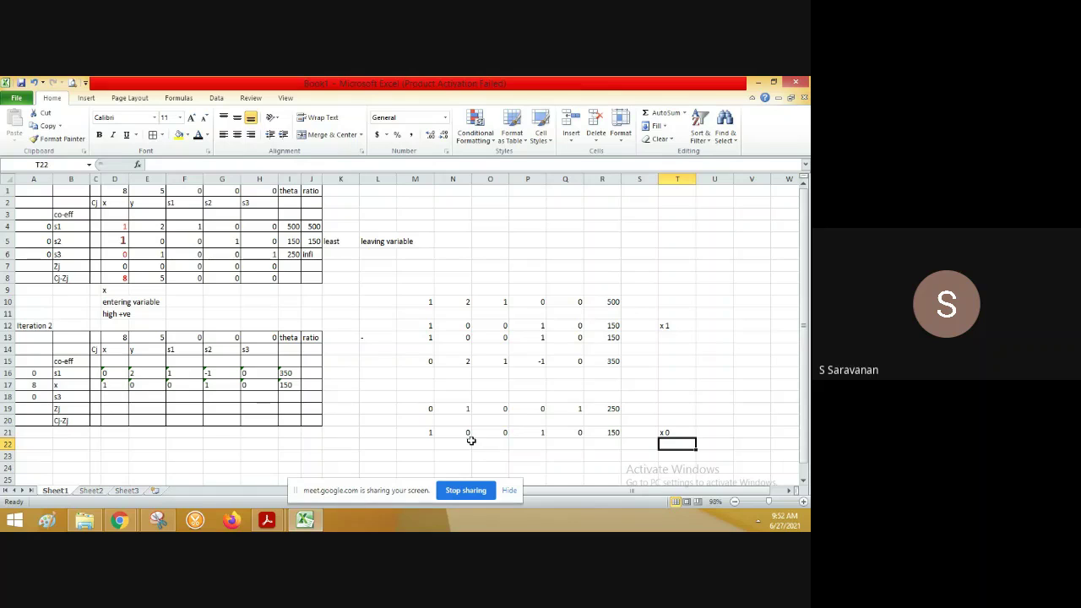
Fill cells M22 through R22 with 0, one value per cell, as the product of the row above and 0.
{"action": "left_click", "coordinate": [427, 443]}
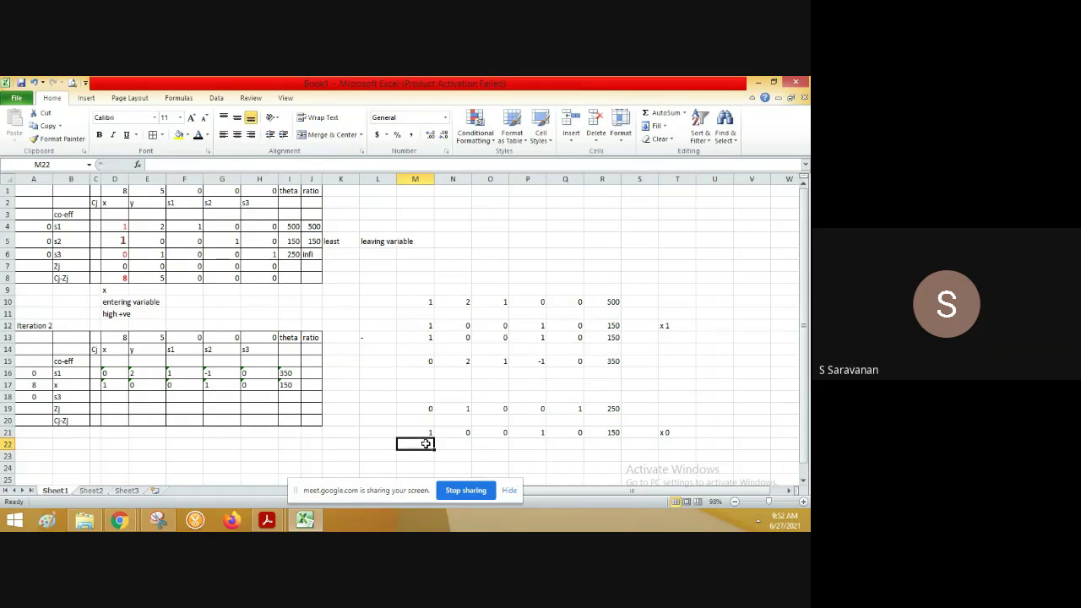
{"action": "type", "text": "0"}
{"action": "key", "text": "Tab"}
{"action": "type", "text": "0"}
{"action": "key", "text": "Tab"}
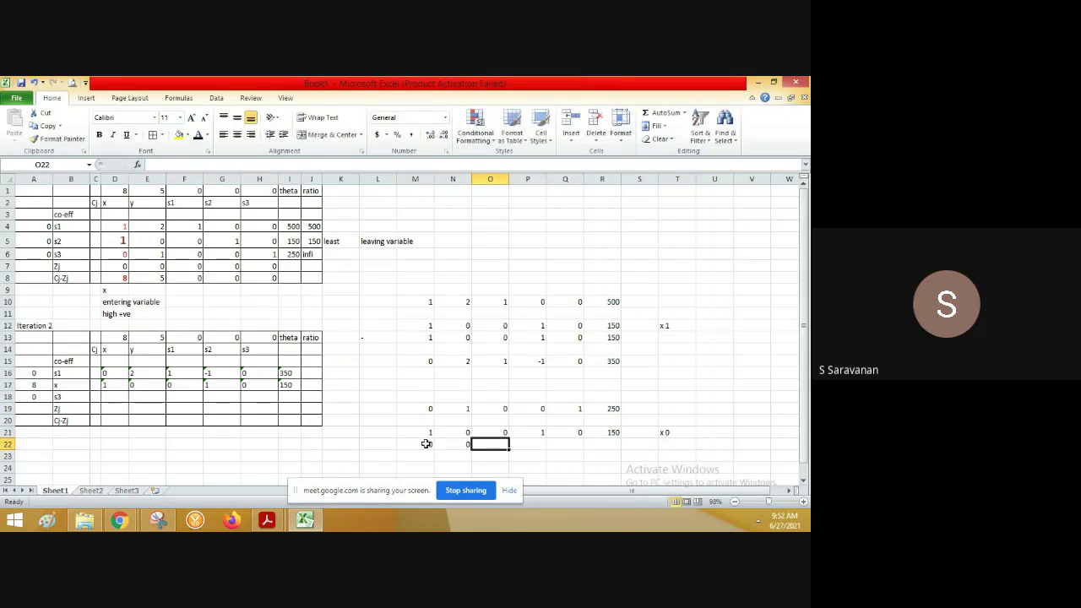
{"action": "type", "text": "0"}
{"action": "key", "text": "Tab"}
{"action": "type", "text": "0"}
{"action": "key", "text": "Tab"}
{"action": "type", "text": "0"}
{"action": "key", "text": "Tab"}
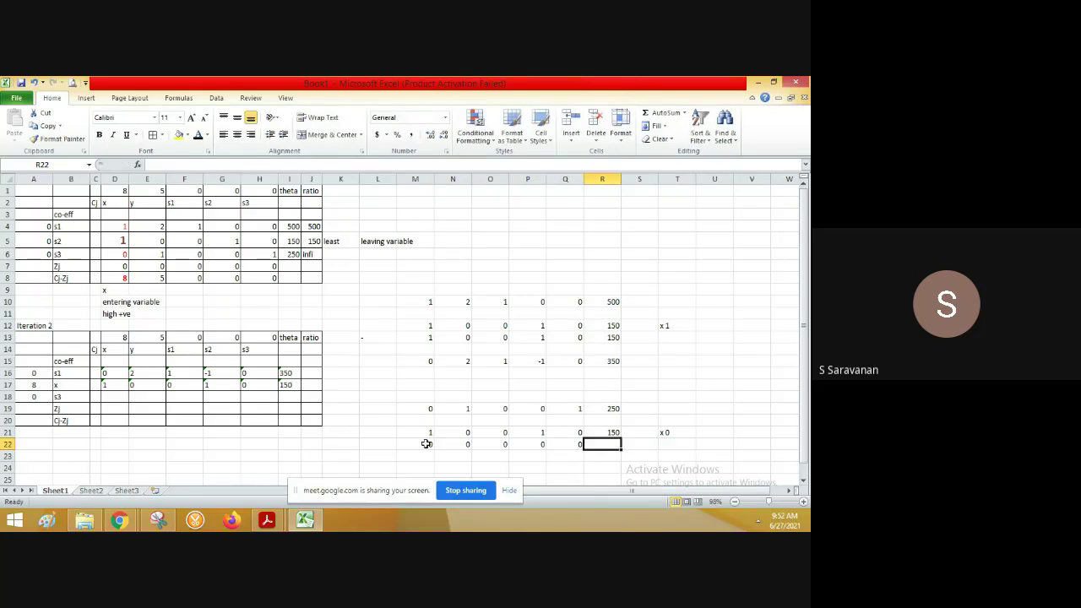
{"action": "type", "text": "0"}
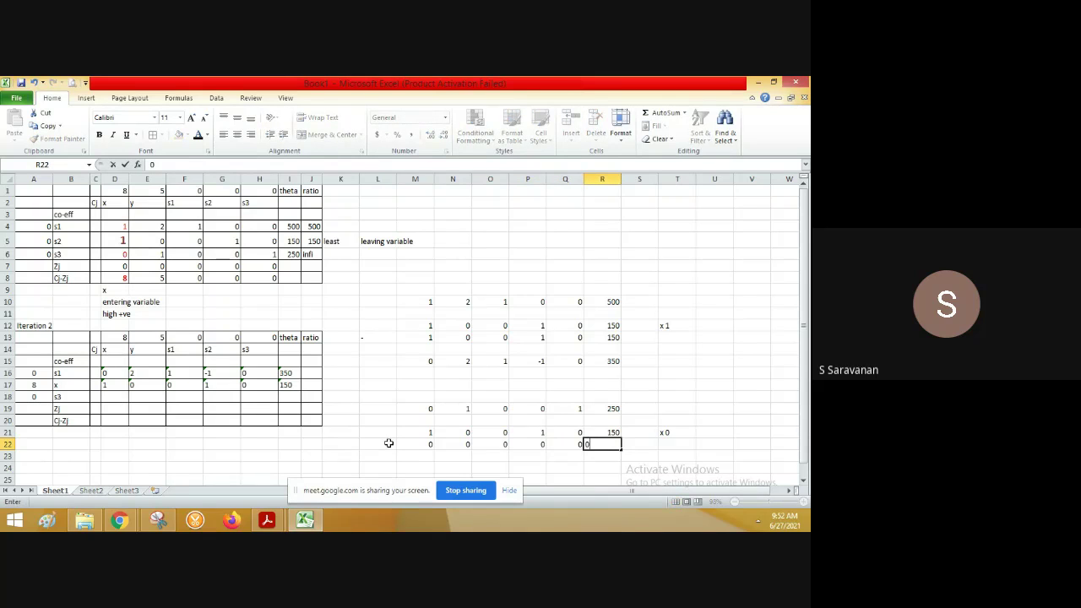
Enter a minus sign in cell L22, in front of the row of zeros.
{"action": "left_click", "coordinate": [388, 443]}
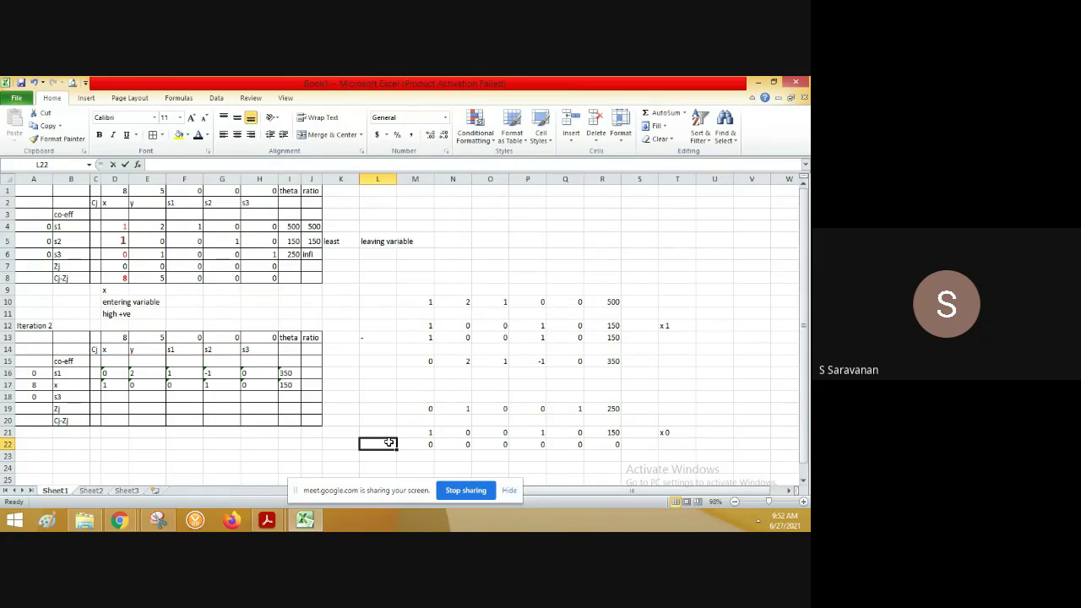
{"action": "type", "text": "-"}
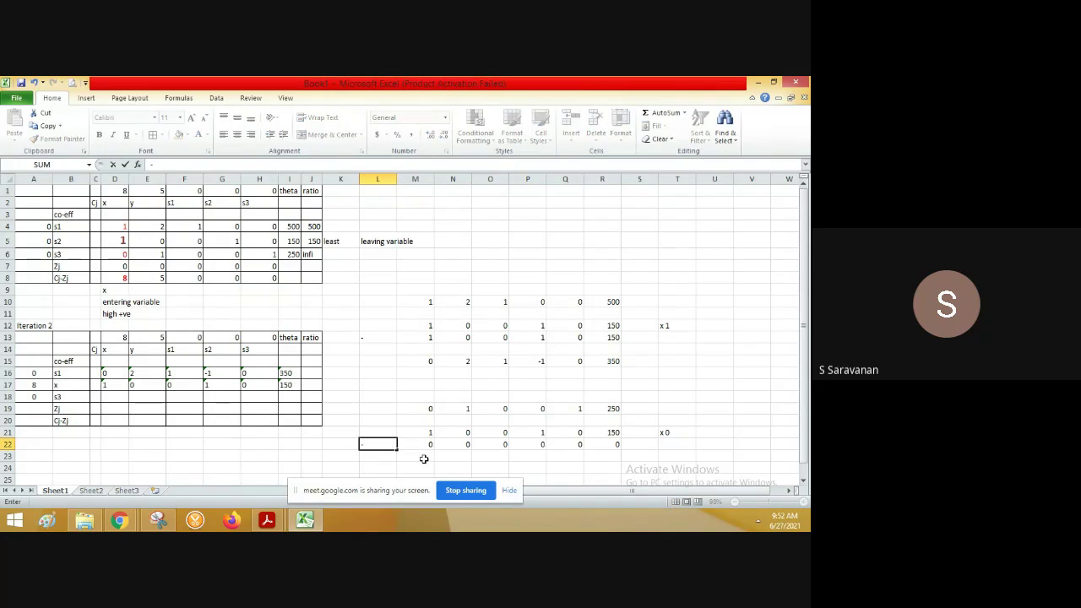
{"action": "left_click", "coordinate": [424, 458]}
{"action": "key", "text": "Escape"}
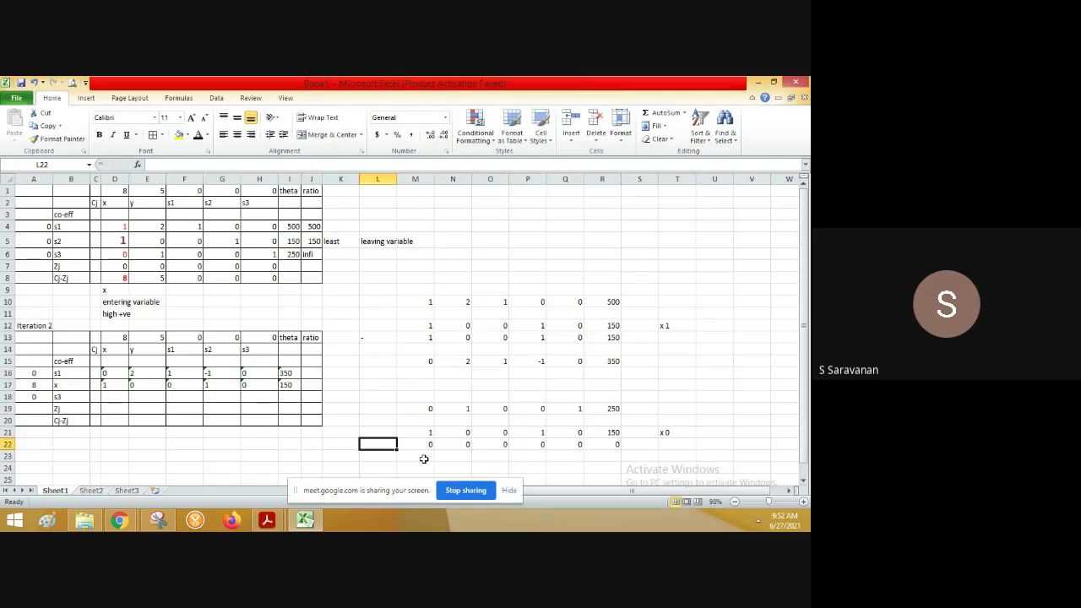
{"action": "type", "text": "-"}
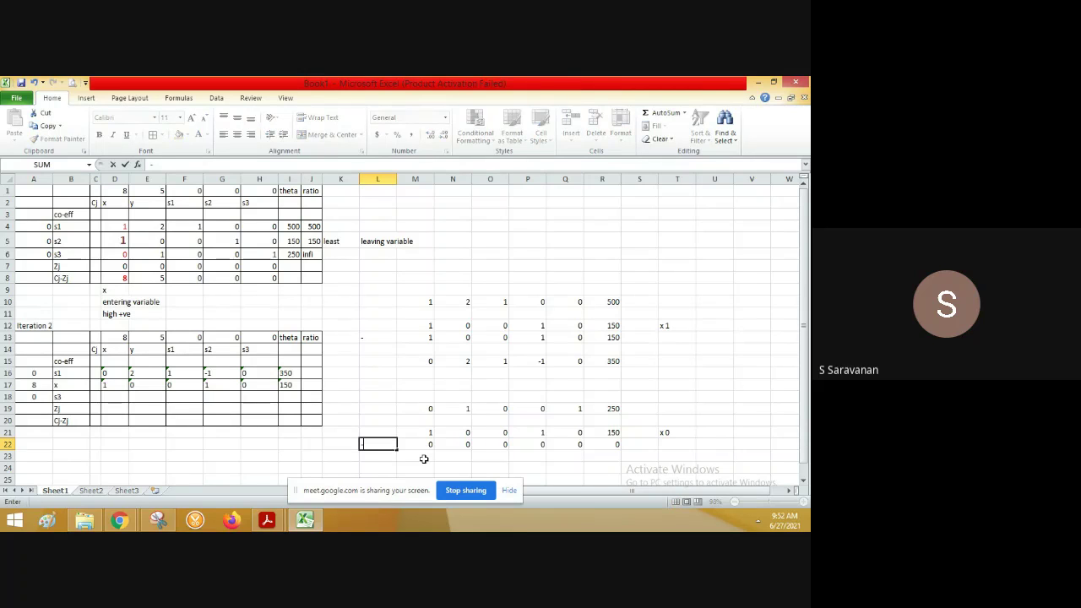
{"action": "key", "text": "Return"}
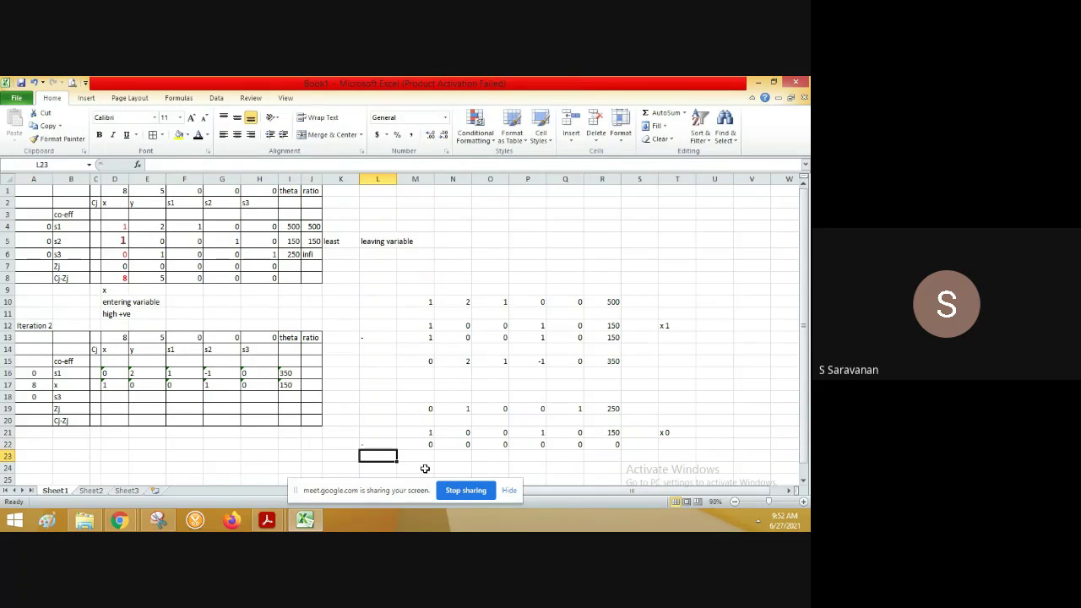
Enter the subtraction row 0, 1, 0, 0, 0 and 250 in cells M24 through R24.
{"action": "left_click", "coordinate": [425, 469]}
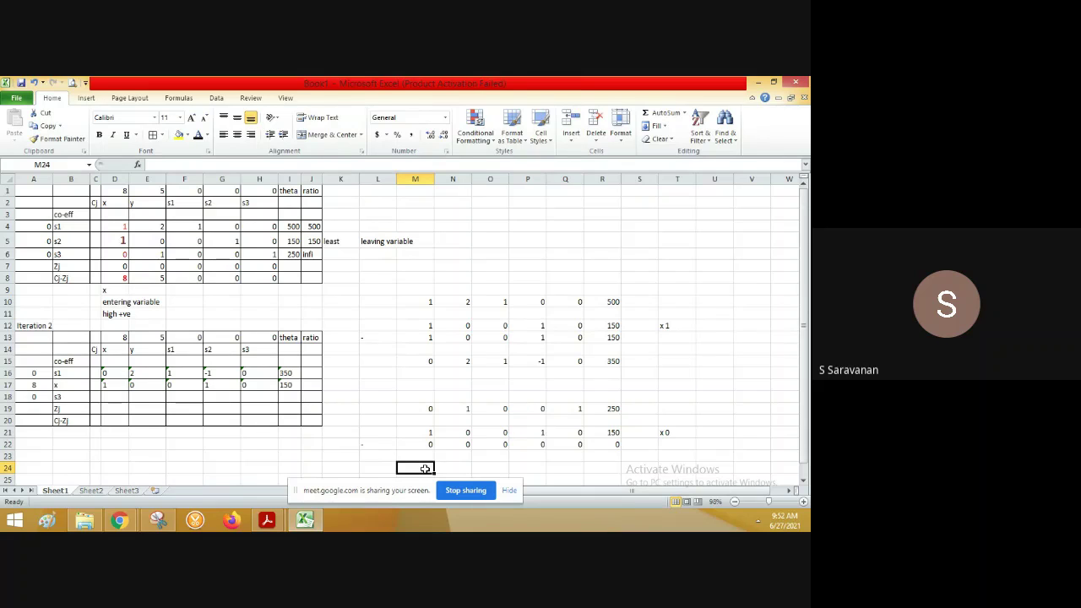
{"action": "key", "text": "Right"}
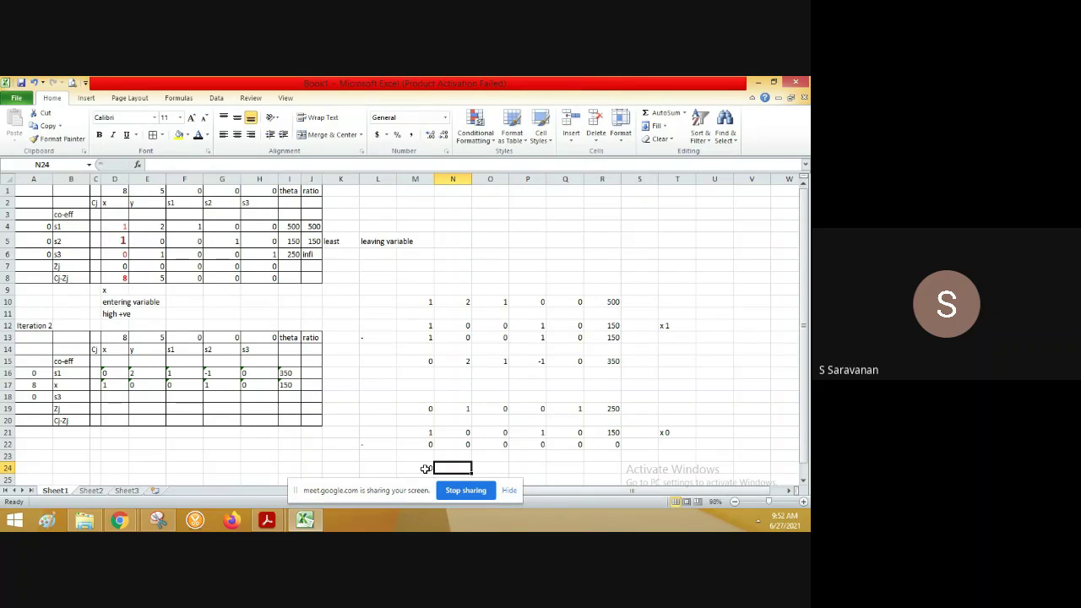
{"action": "type", "text": "1"}
{"action": "key", "text": "Right"}
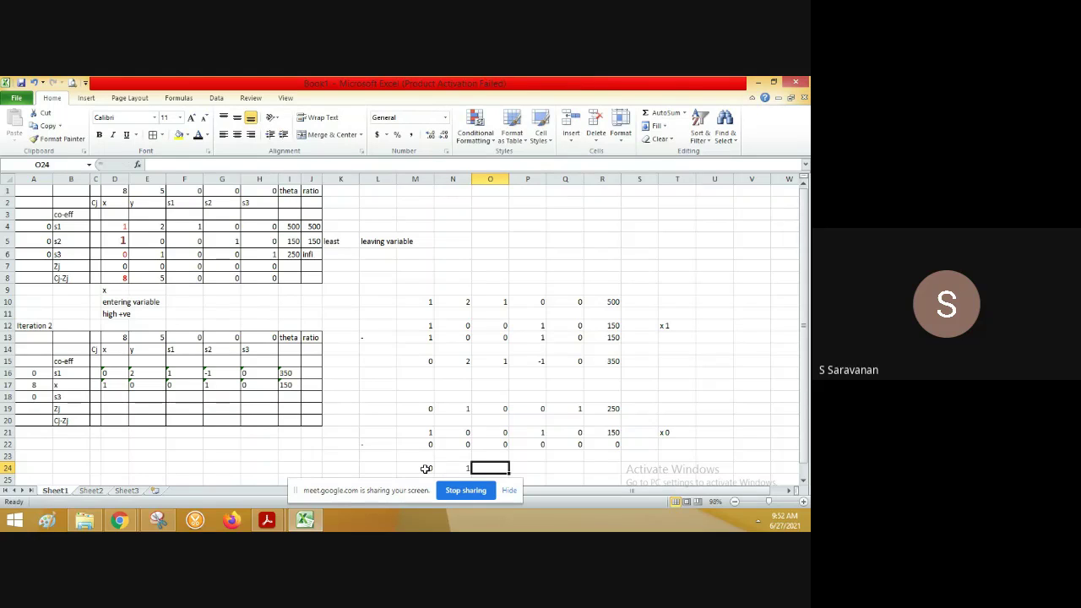
{"action": "type", "text": "0"}
{"action": "key", "text": "Right"}
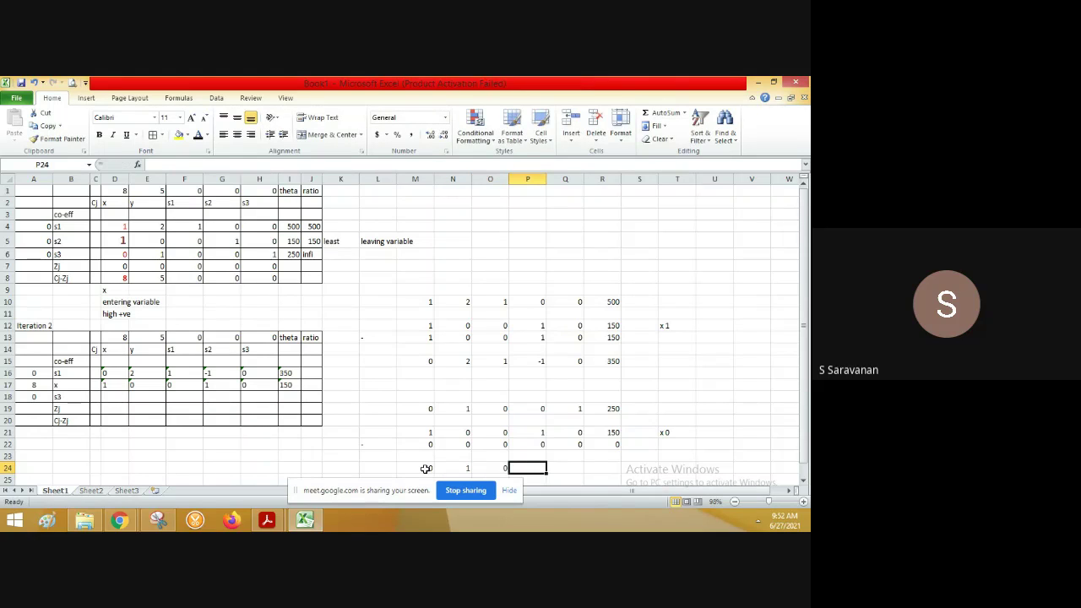
{"action": "type", "text": "0"}
{"action": "key", "text": "Right"}
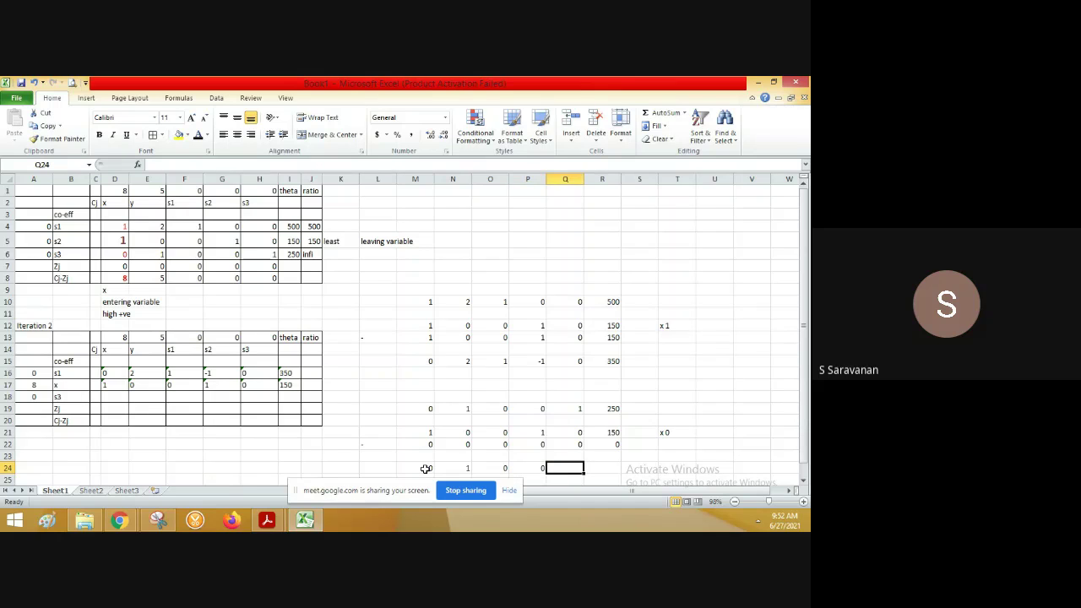
{"action": "type", "text": "0"}
{"action": "key", "text": "Right"}
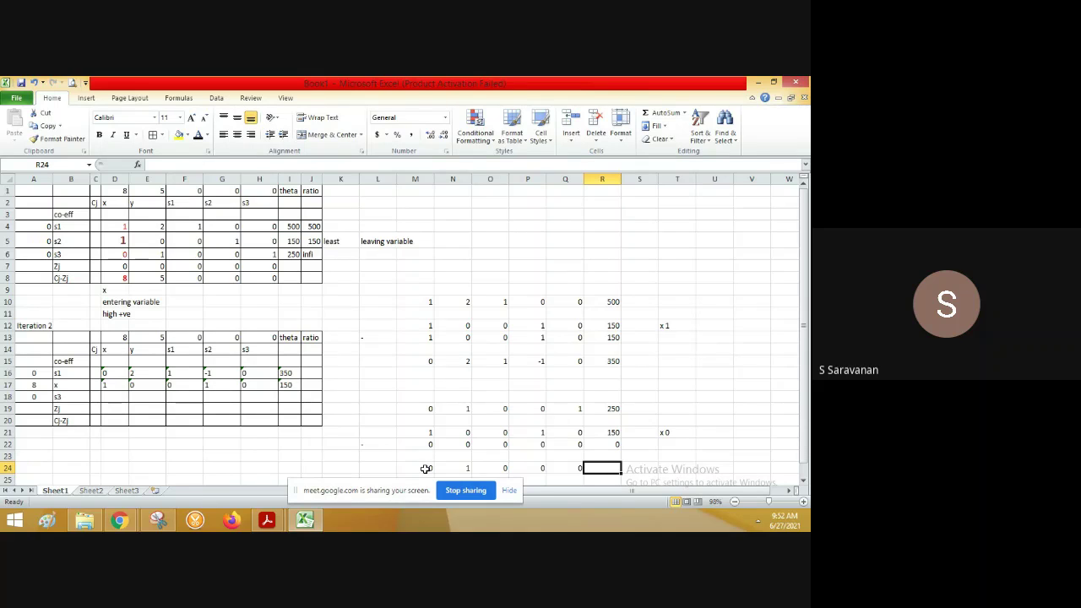
{"action": "type", "text": "250"}
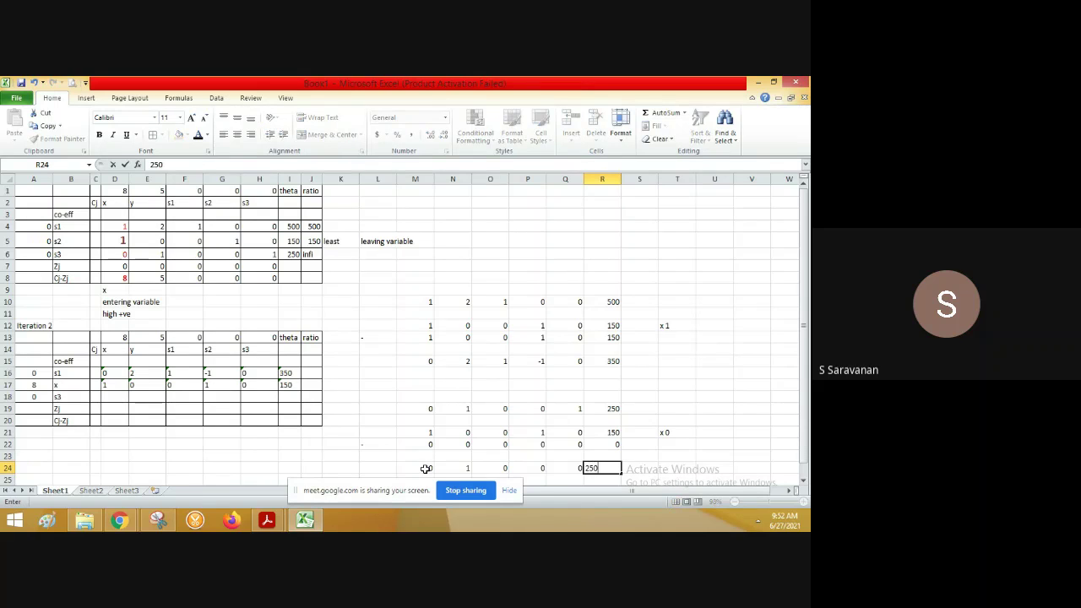
{"action": "key", "text": "Return"}
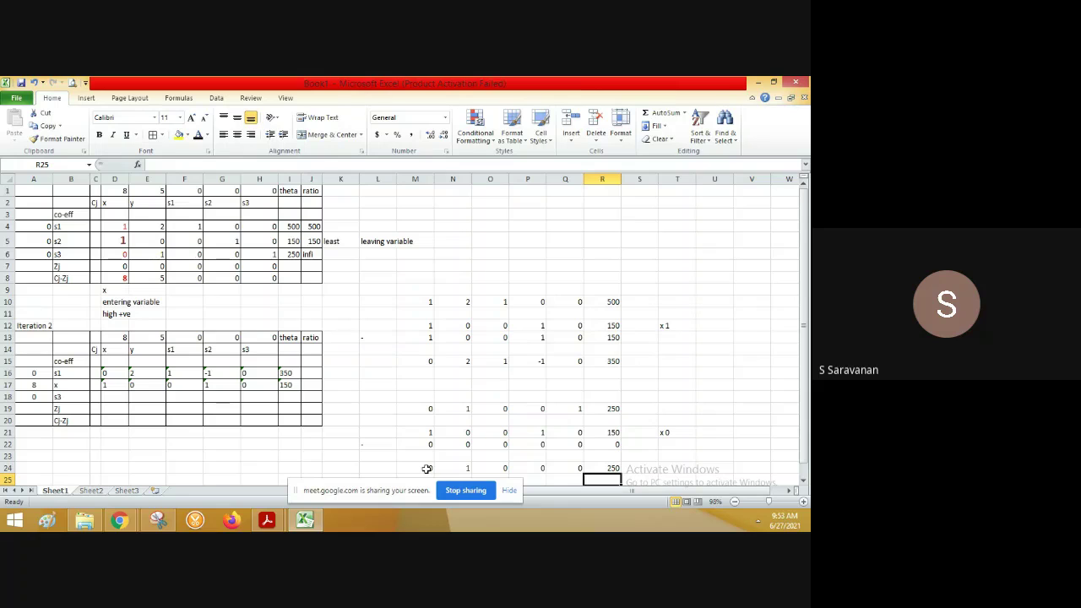
Correct the value in cell Q24 to 1.
{"action": "left_click", "coordinate": [570, 467]}
{"action": "type", "text": "1"}
{"action": "key", "text": "Return"}
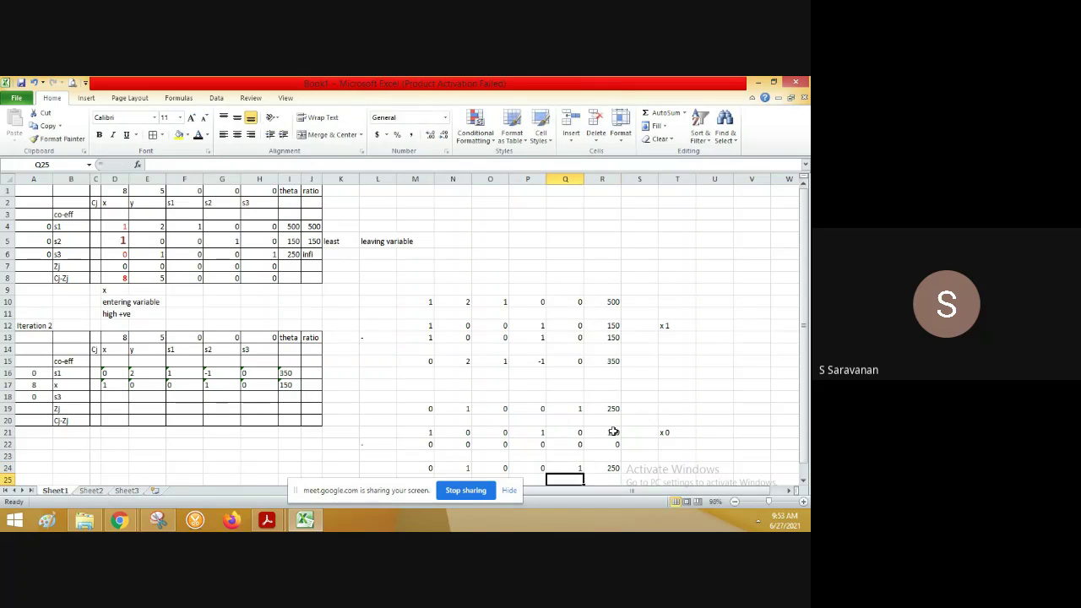
Highlight the old s3 row in cells M19 through R19 with a yellow fill.
{"action": "left_click", "coordinate": [424, 411]}
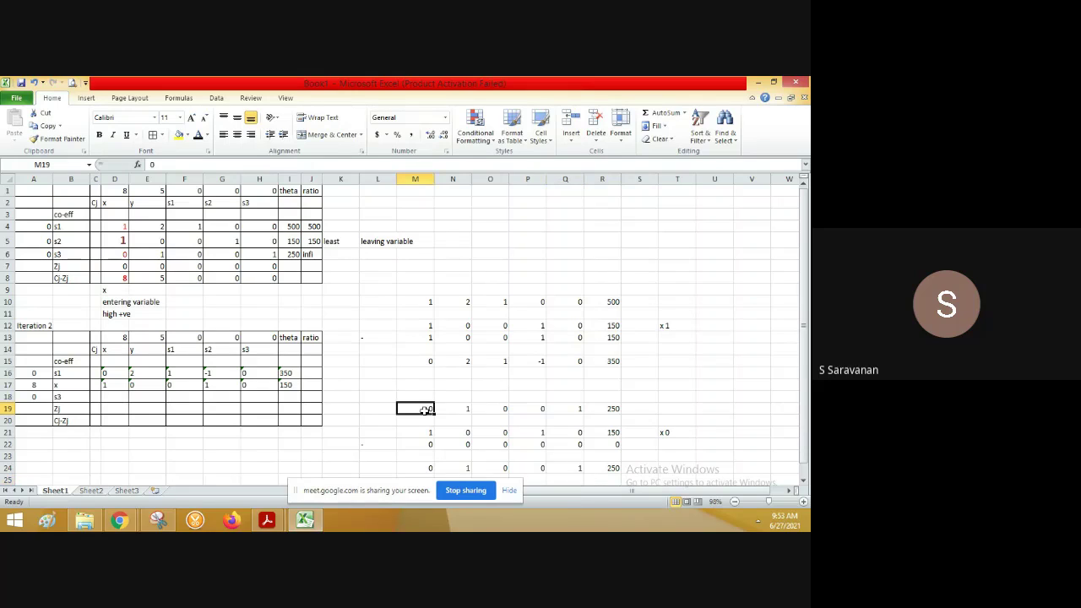
{"action": "key", "text": "shift+Right"}
{"action": "key", "text": "shift+Right"}
{"action": "key", "text": "shift+Right"}
{"action": "key", "text": "shift+Right"}
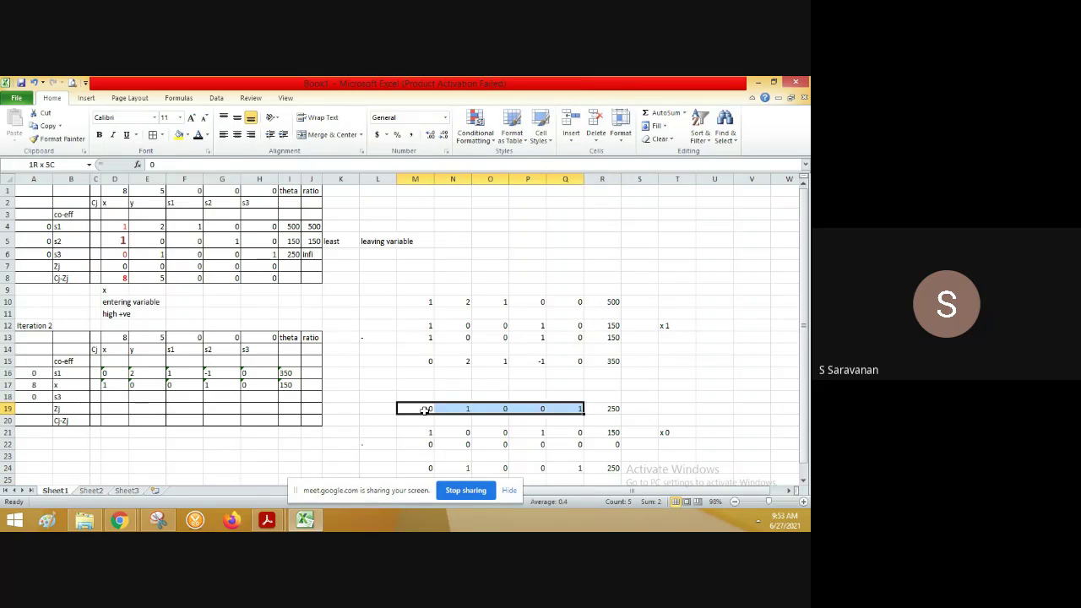
{"action": "key", "text": "shift+Right"}
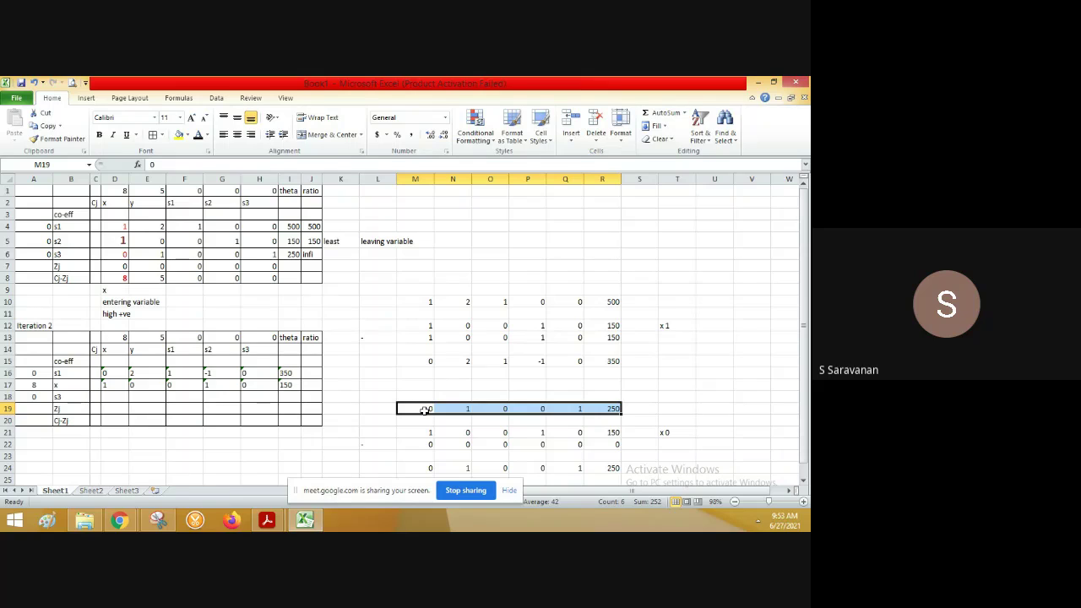
{"action": "left_click", "coordinate": [179, 136]}
Highlight the row of zeros in cells M22 through R22 with the same yellow fill.
{"action": "left_click", "coordinate": [414, 442]}
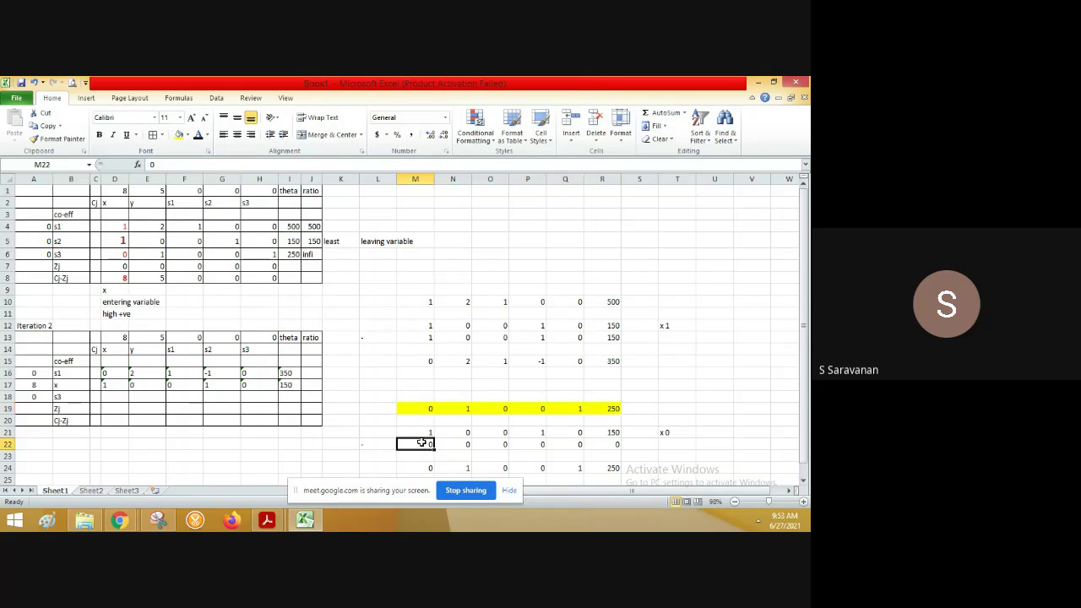
{"action": "key", "text": "shift+Right"}
{"action": "key", "text": "shift+Right"}
{"action": "key", "text": "shift+Right"}
{"action": "key", "text": "shift+Right"}
{"action": "key", "text": "shift+Right"}
{"action": "key", "text": "shift+Right"}
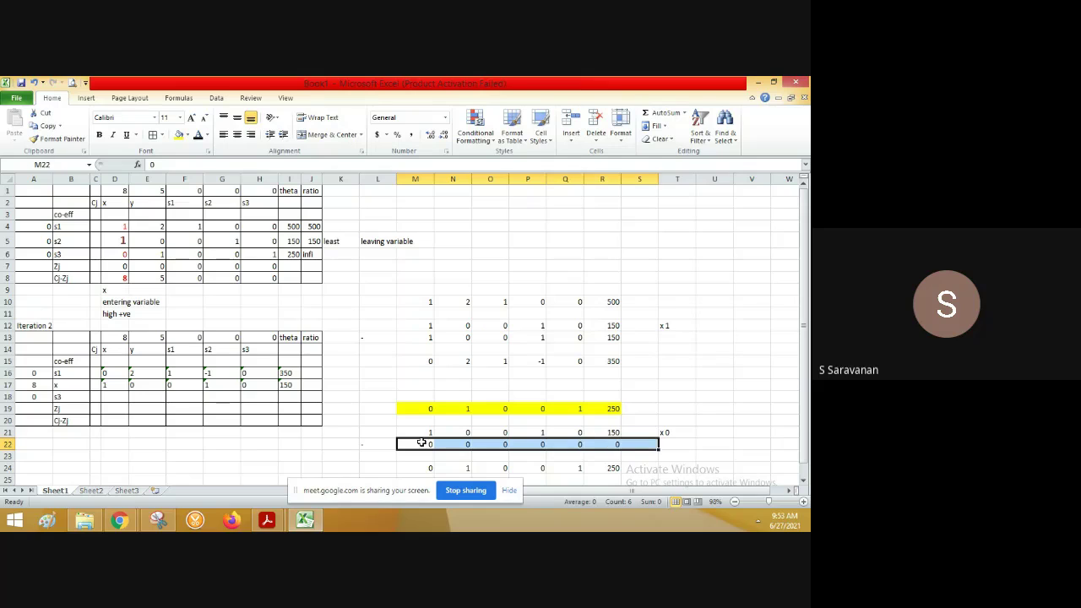
{"action": "key", "text": "shift+Left"}
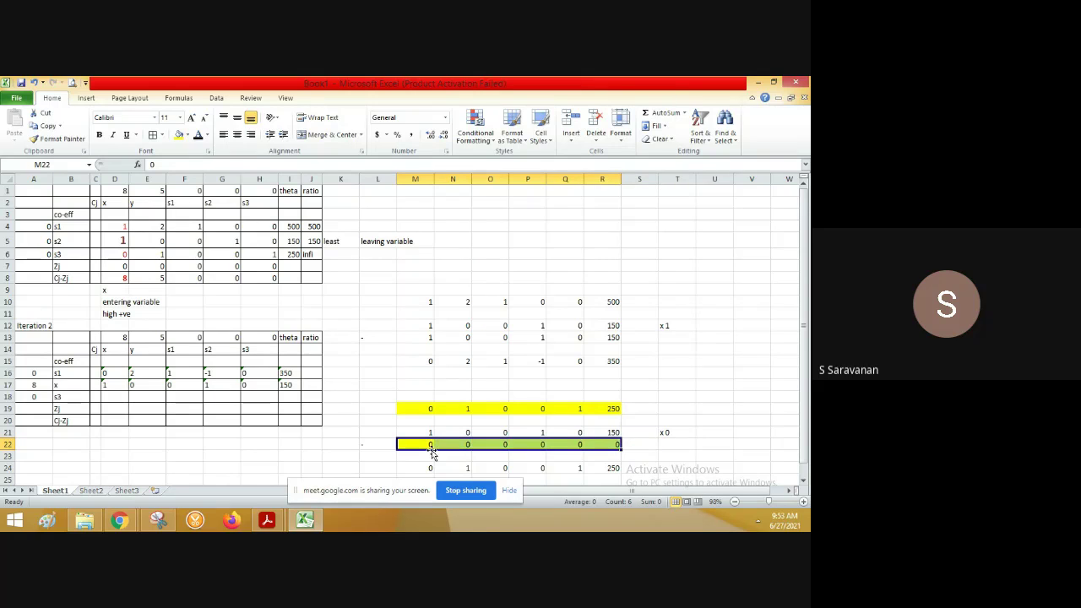
{"action": "key", "text": "F4"}
{"action": "left_click", "coordinate": [430, 455]}
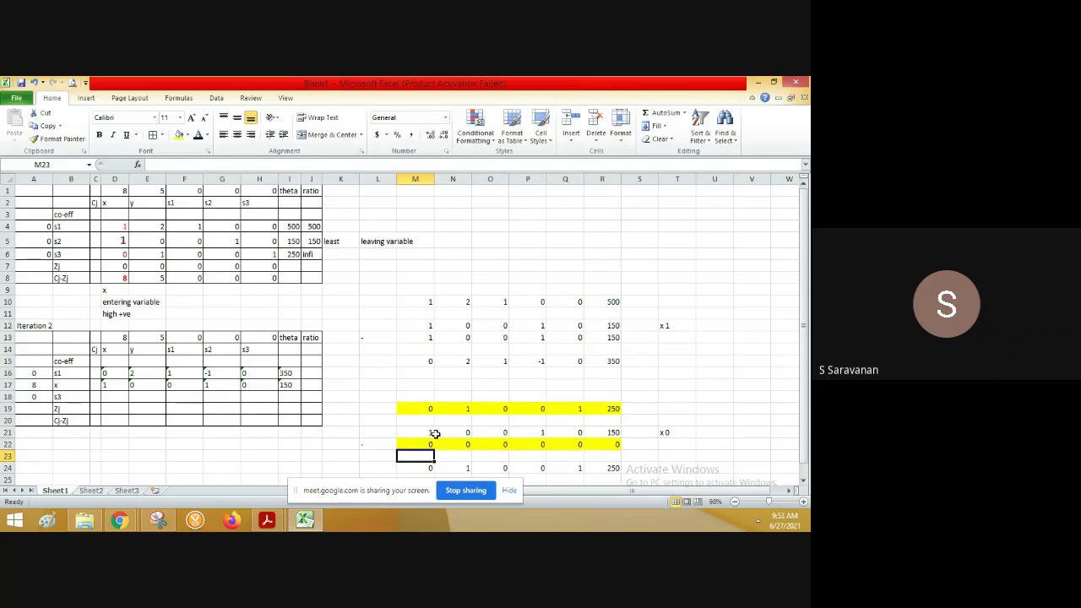
{"action": "left_click", "coordinate": [742, 375]}
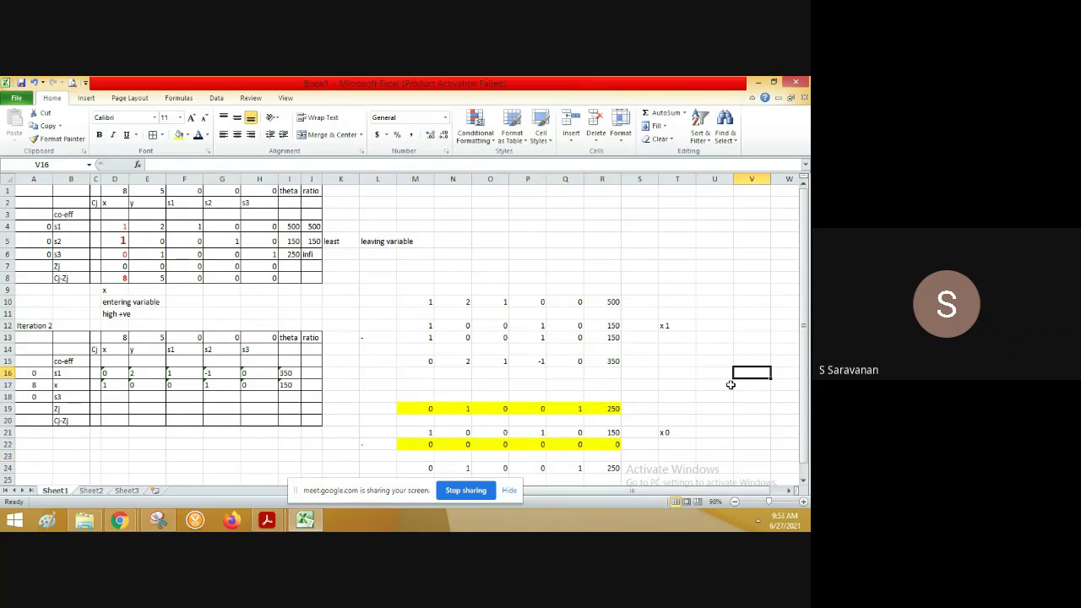
Centre the minus signs in cells L22 and L13.
{"action": "left_click", "coordinate": [369, 446]}
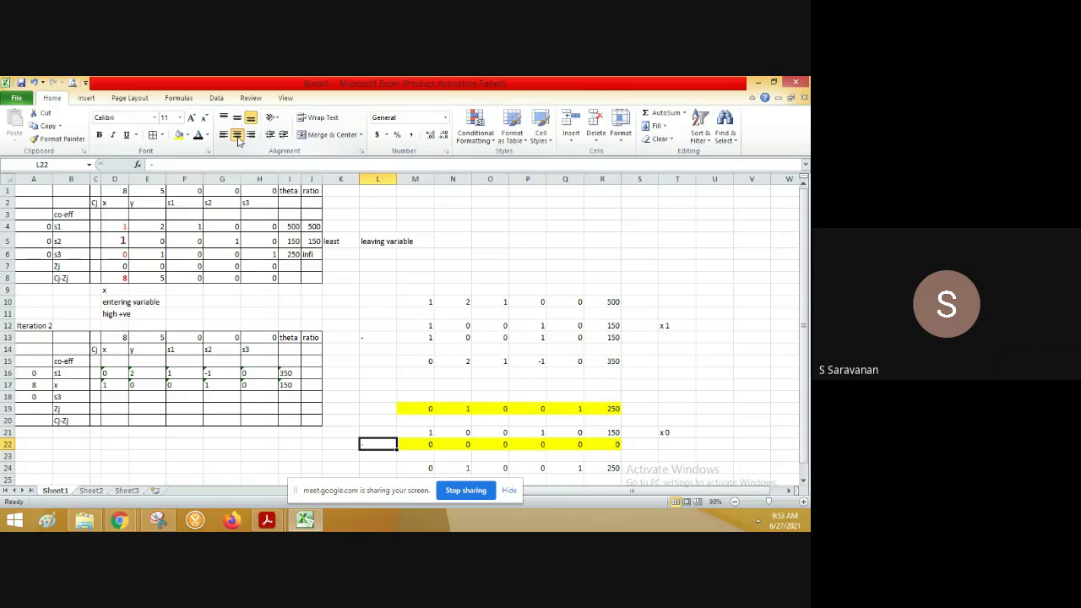
{"action": "key", "text": "ctrl+Up"}
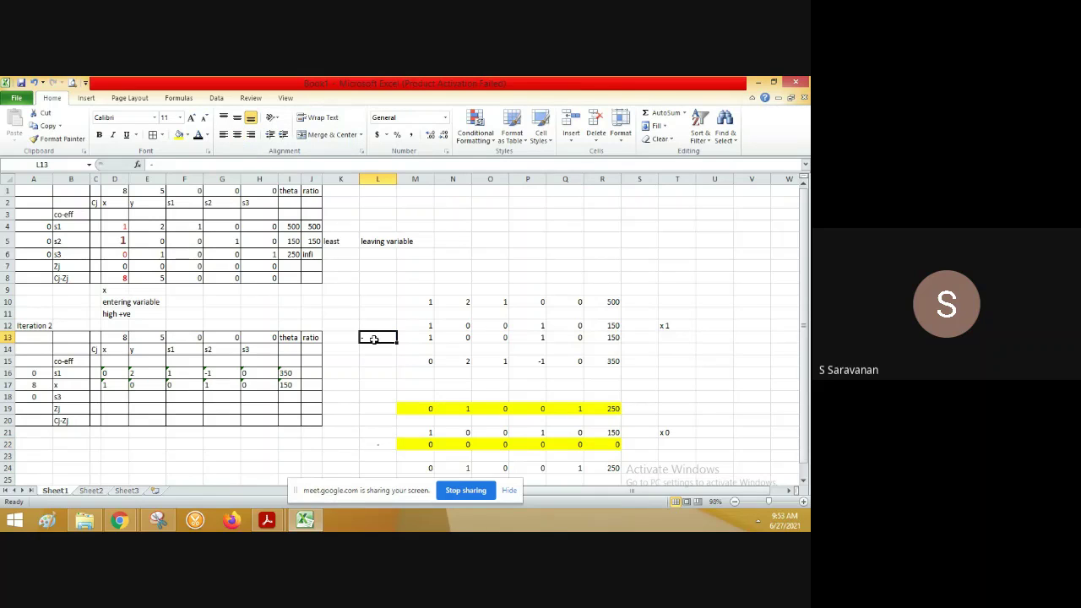
{"action": "left_click", "coordinate": [237, 135]}
Highlight the old s1 row in cells M10 through R10 with a yellow fill.
{"action": "left_click", "coordinate": [423, 301]}
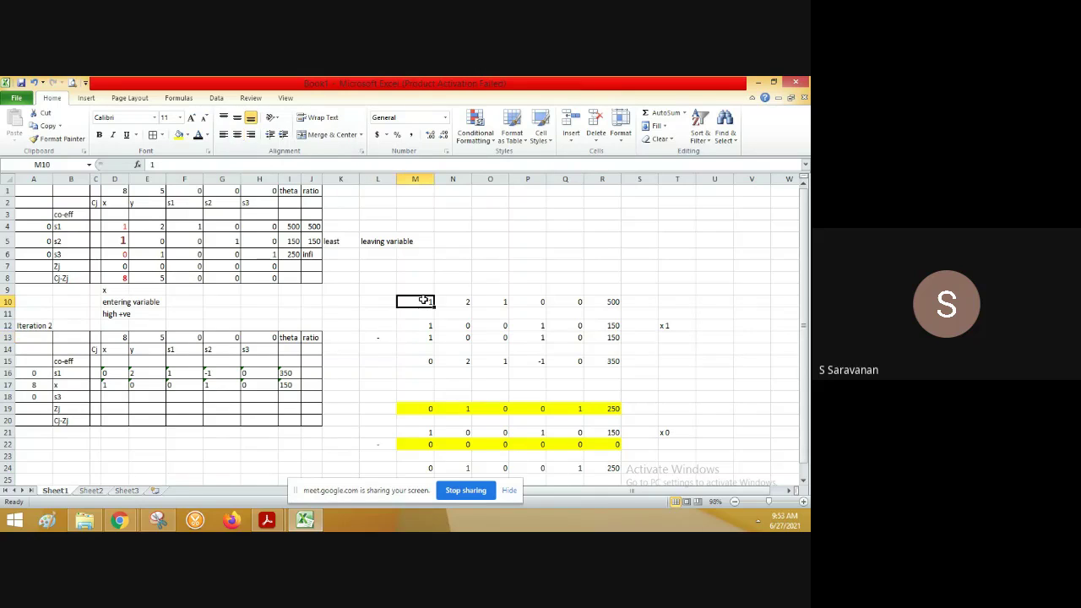
{"action": "key", "text": "shift+Right"}
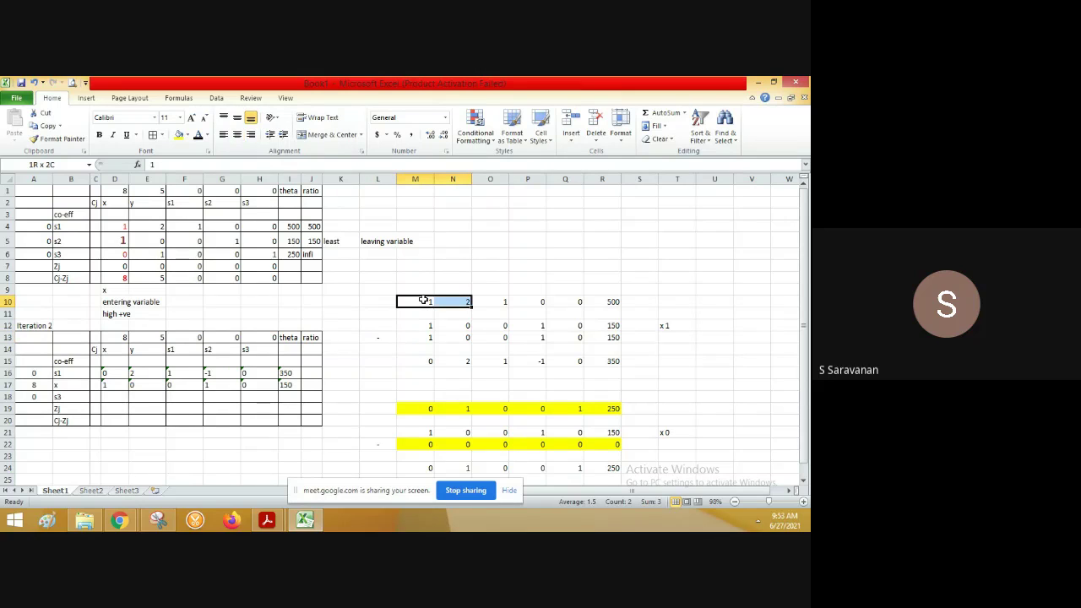
{"action": "key", "text": "ctrl+shift+Right"}
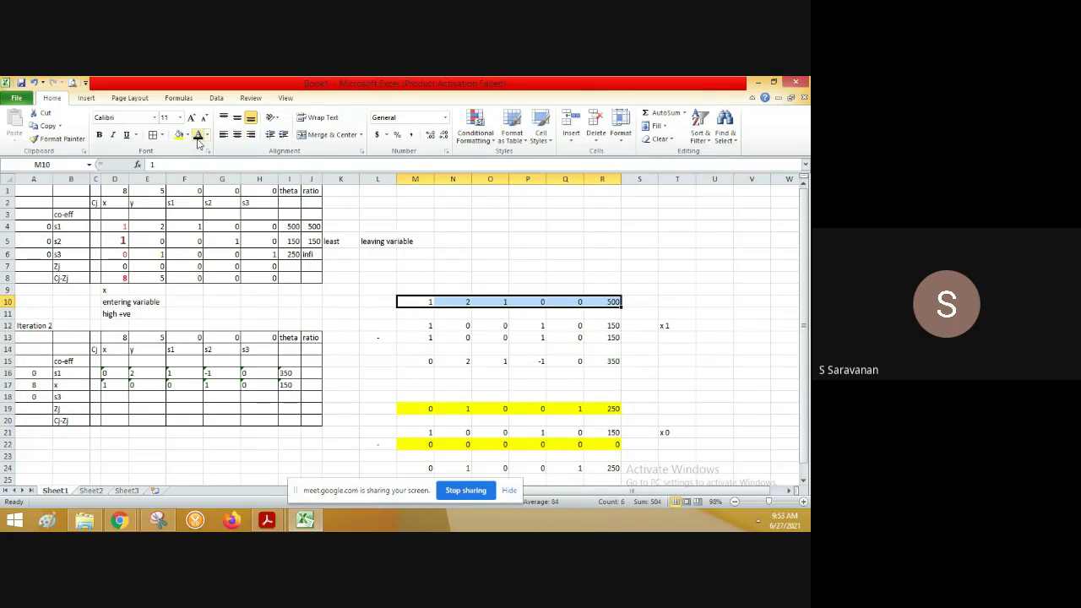
{"action": "left_click", "coordinate": [179, 135]}
Highlight the subtracted row in cells M13 through R13 with a yellow fill.
{"action": "left_click", "coordinate": [427, 338]}
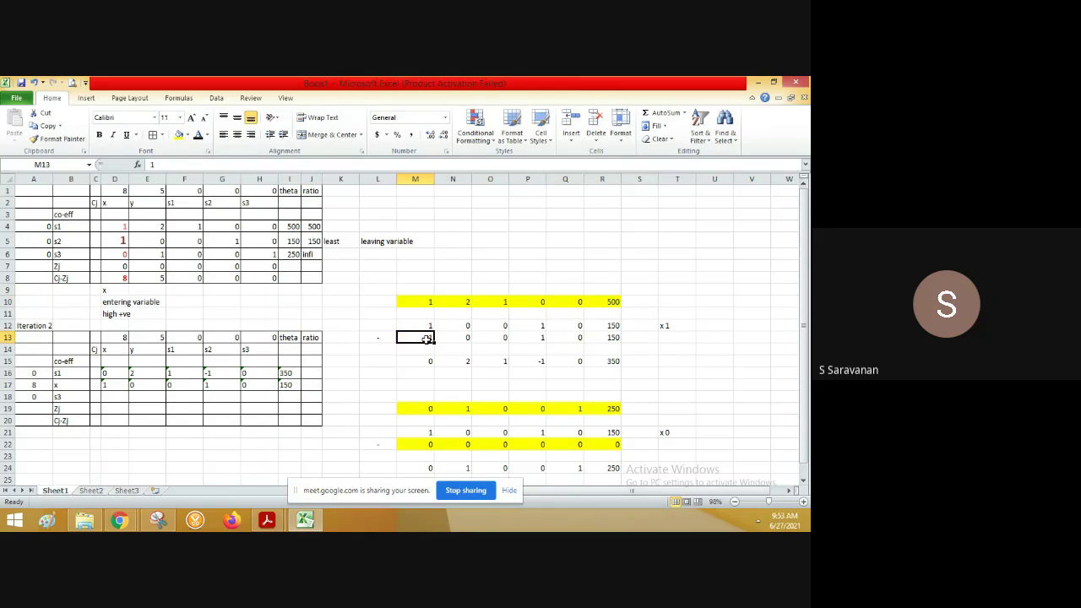
{"action": "key", "text": "shift+Right"}
{"action": "key", "text": "shift+Right"}
{"action": "key", "text": "shift+Right"}
{"action": "key", "text": "shift+Right"}
{"action": "key", "text": "shift+Right"}
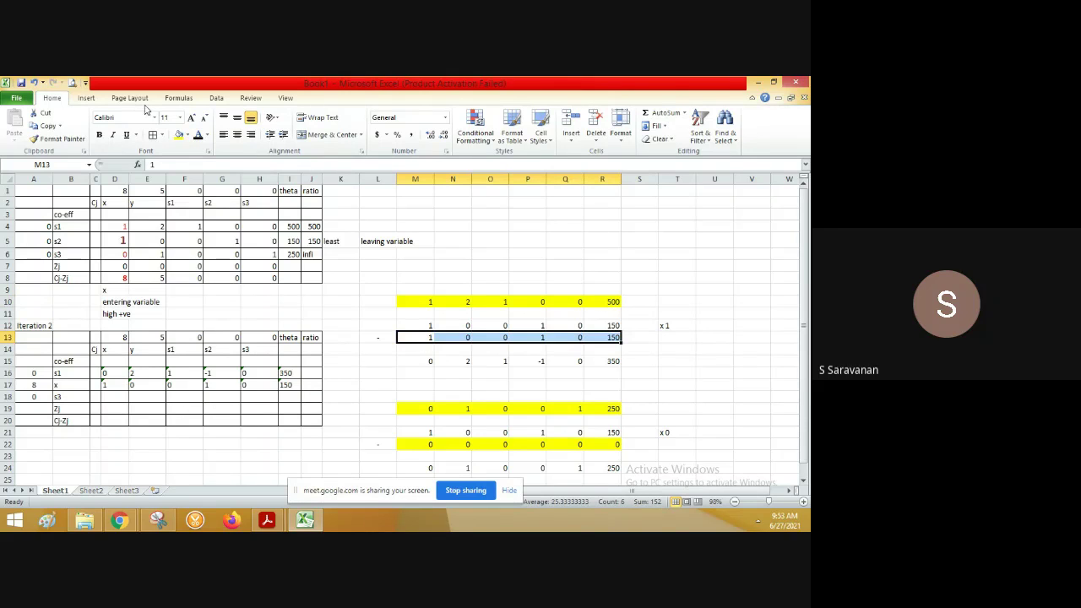
{"action": "left_click", "coordinate": [178, 135]}
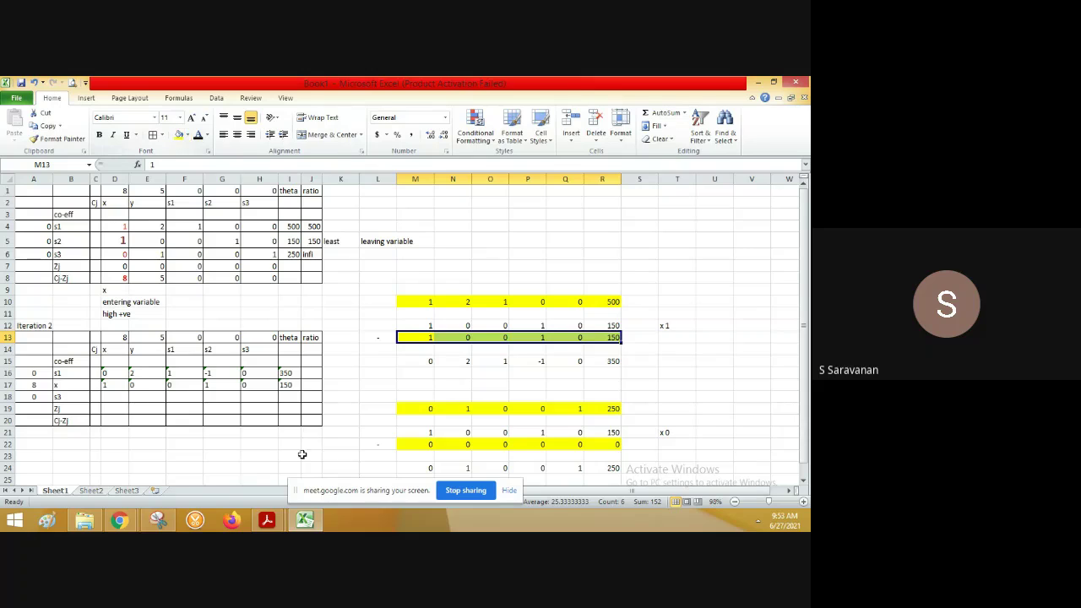
{"action": "left_click", "coordinate": [348, 407]}
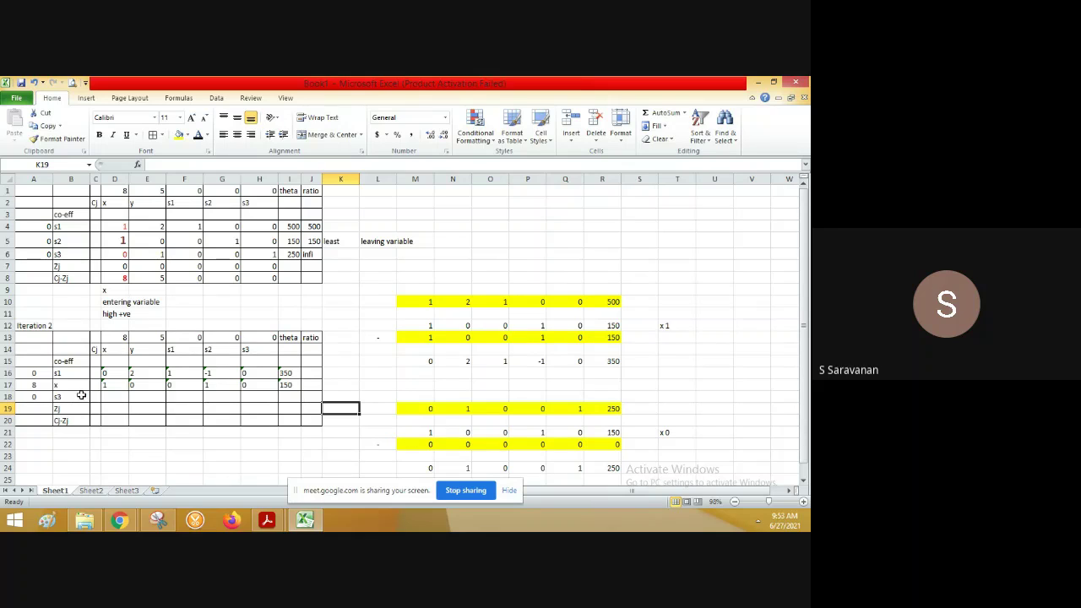
Fill the s3 row of the Iteration 2 table in cells D18 through I18 with 0, 1, 0, 0, 1 and 250.
{"action": "left_click", "coordinate": [114, 398]}
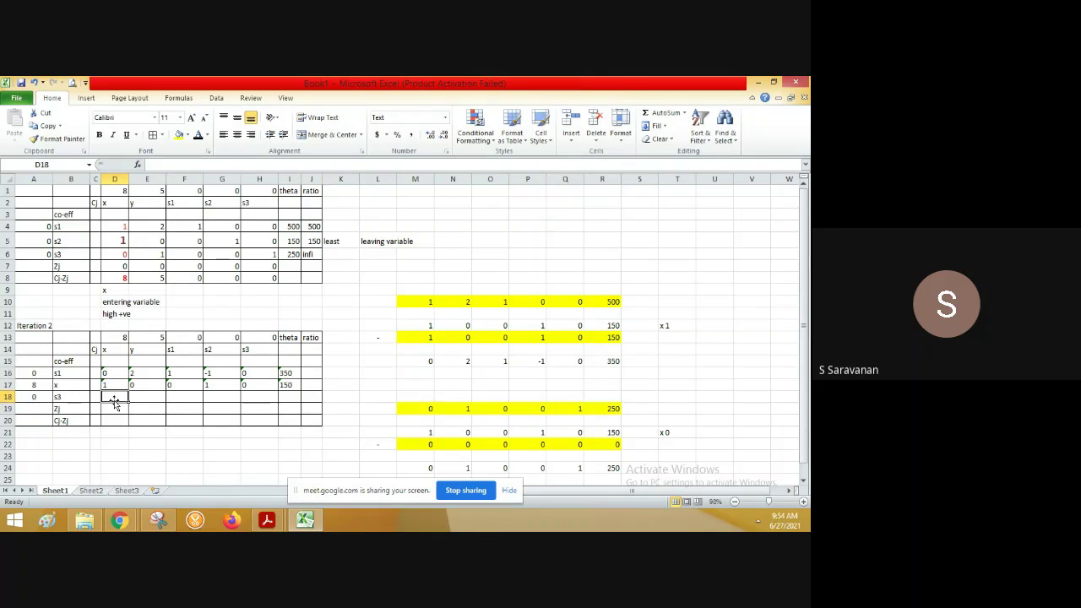
{"action": "type", "text": "0"}
{"action": "key", "text": "Tab"}
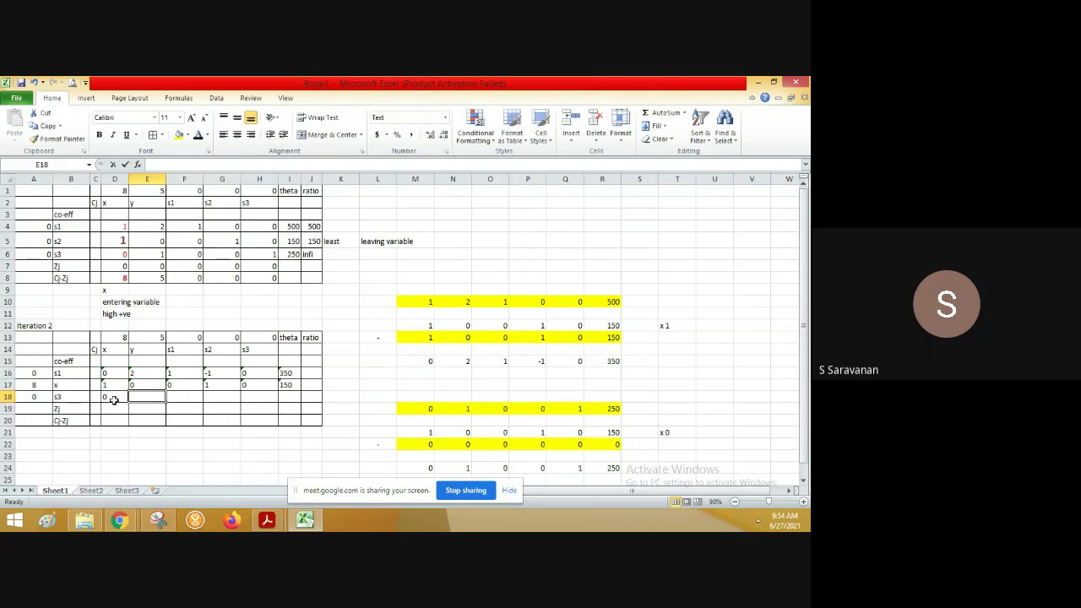
{"action": "type", "text": "1"}
{"action": "key", "text": "Tab"}
{"action": "type", "text": "0"}
{"action": "key", "text": "Tab"}
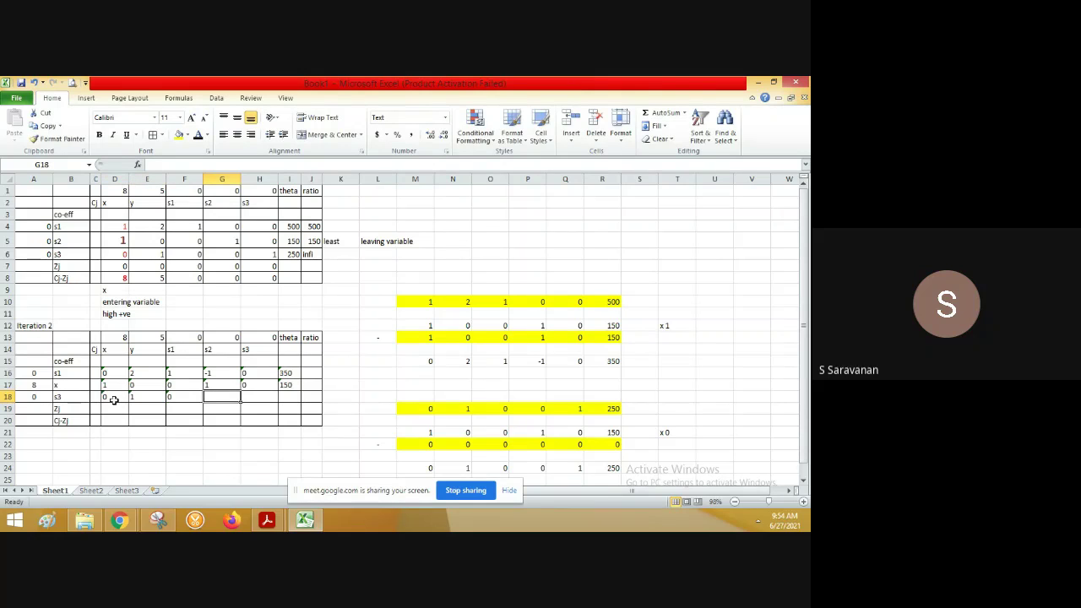
{"action": "type", "text": "0"}
{"action": "key", "text": "Tab"}
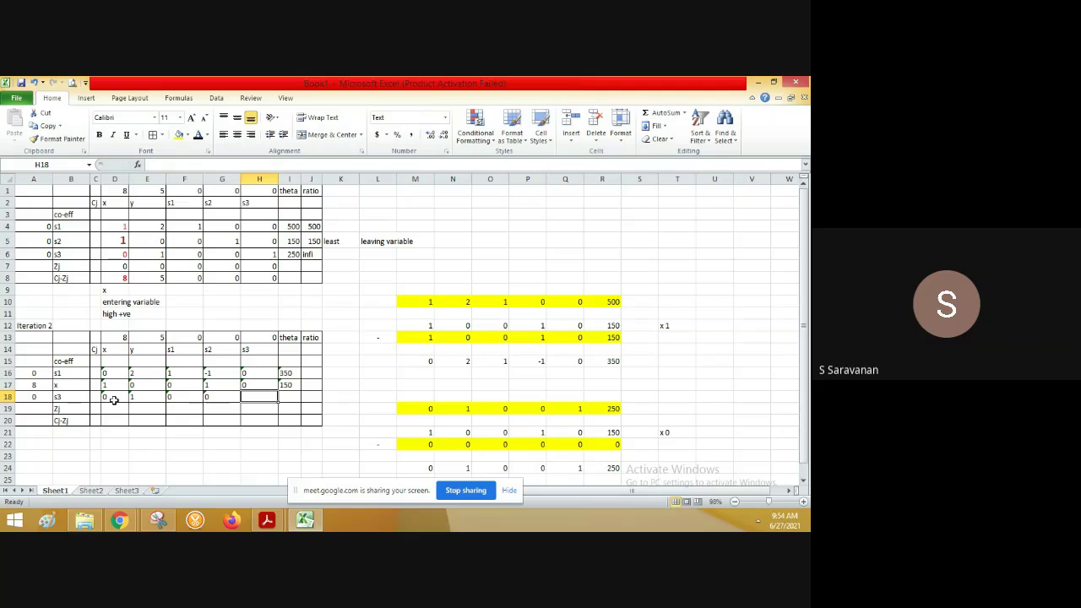
{"action": "type", "text": "1"}
{"action": "key", "text": "Tab"}
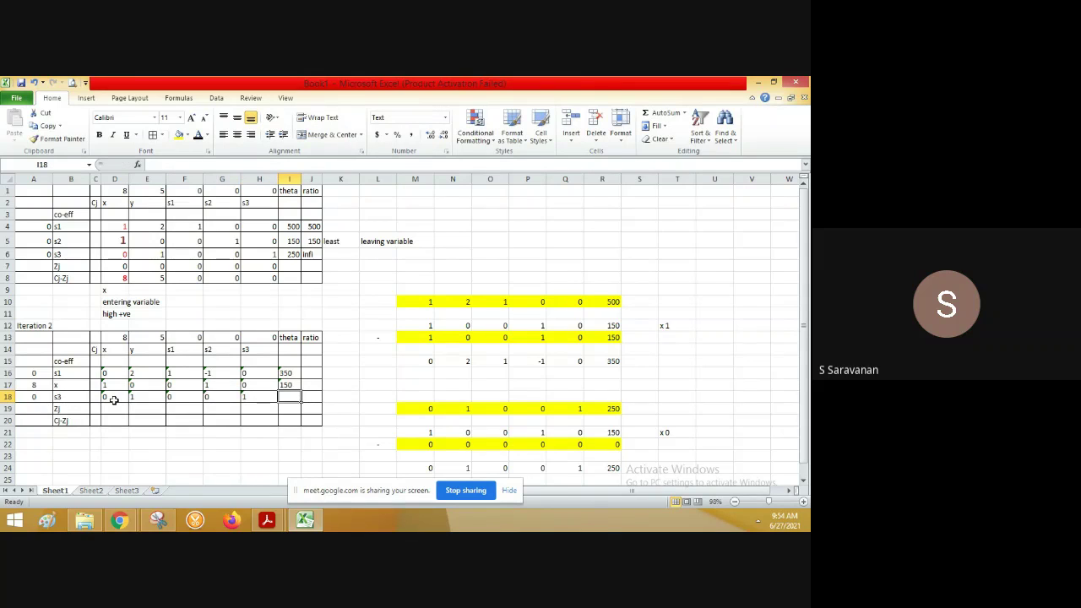
{"action": "type", "text": "2"}
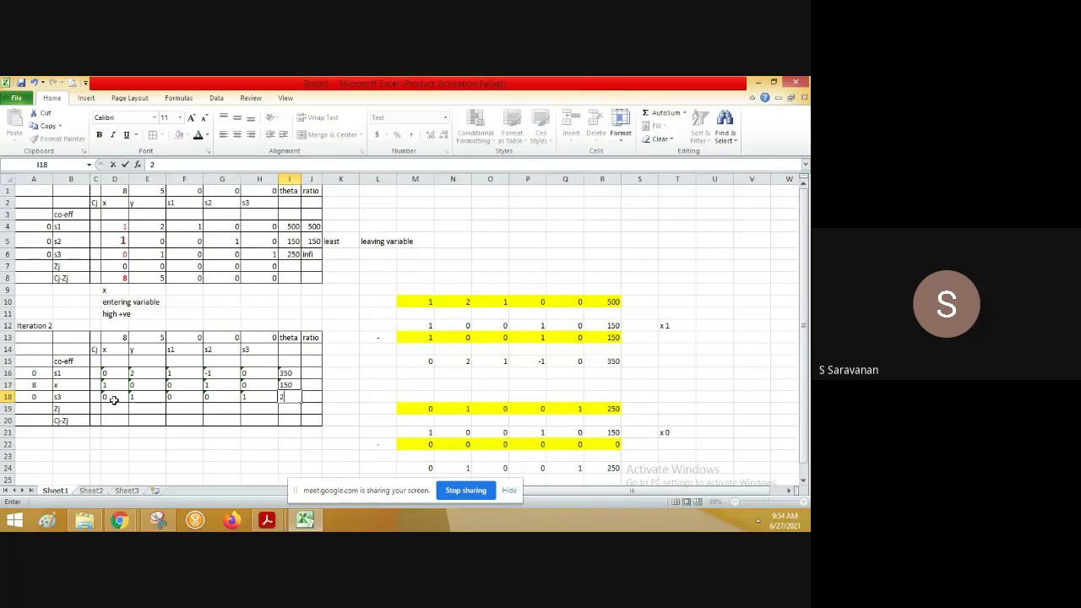
{"action": "type", "text": "50"}
{"action": "left_click", "coordinate": [116, 405]}
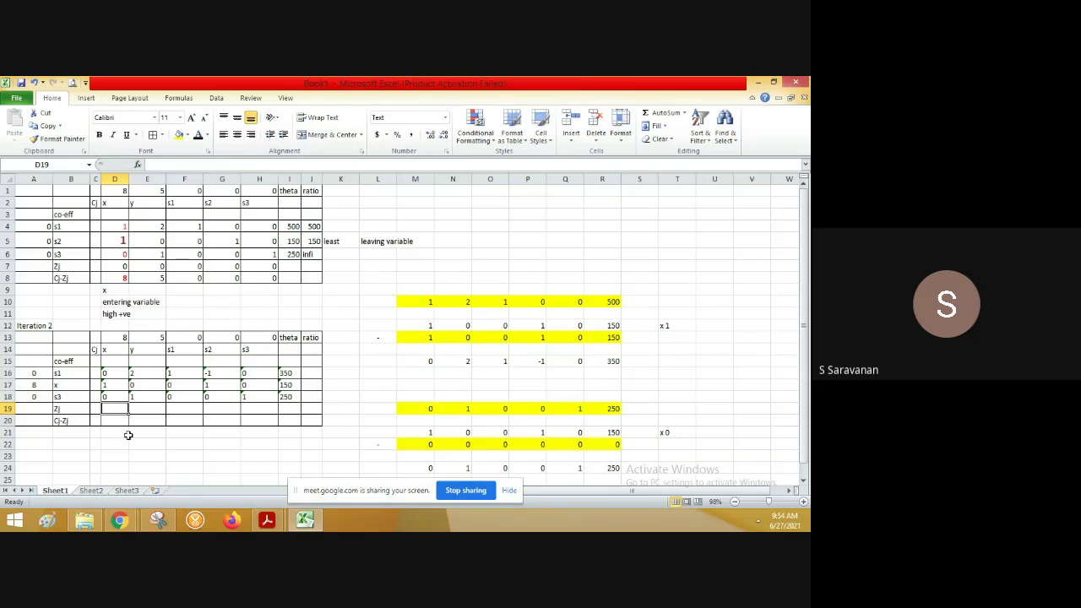
Work out the Zj value for the x column from the coefficients and enter 8 in cell D19.
{"action": "left_click", "coordinate": [46, 377]}
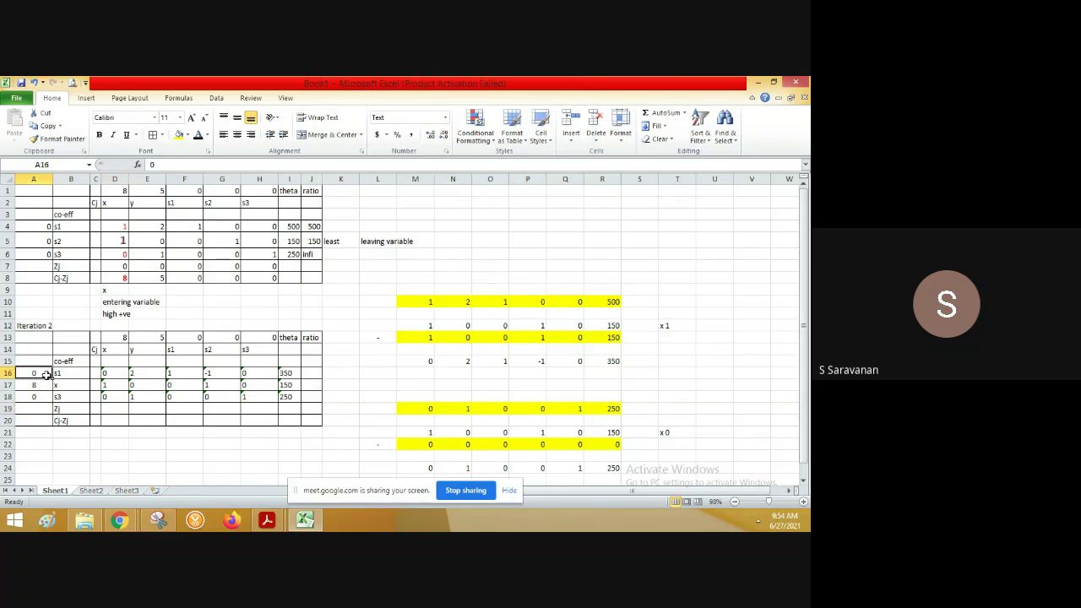
{"action": "left_click", "coordinate": [111, 384]}
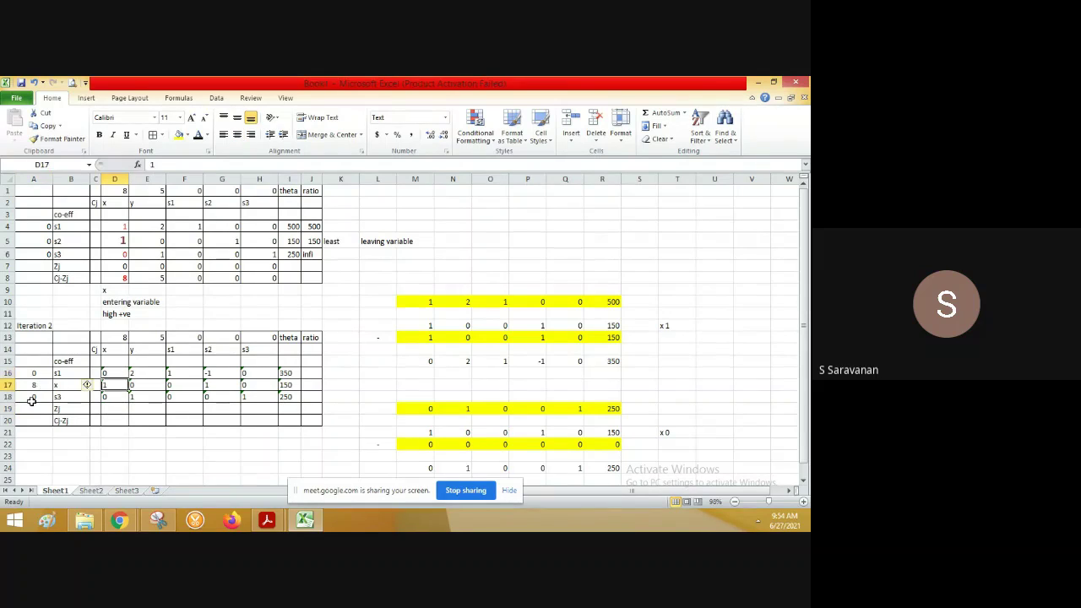
{"action": "left_click", "coordinate": [32, 397]}
{"action": "left_click", "coordinate": [110, 393]}
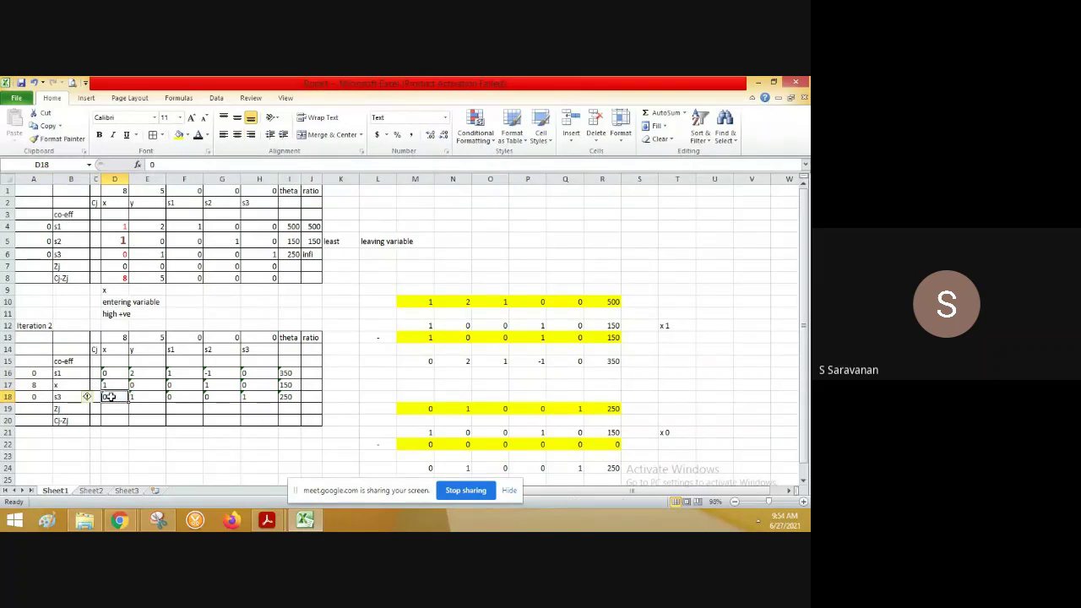
{"action": "left_click", "coordinate": [114, 409]}
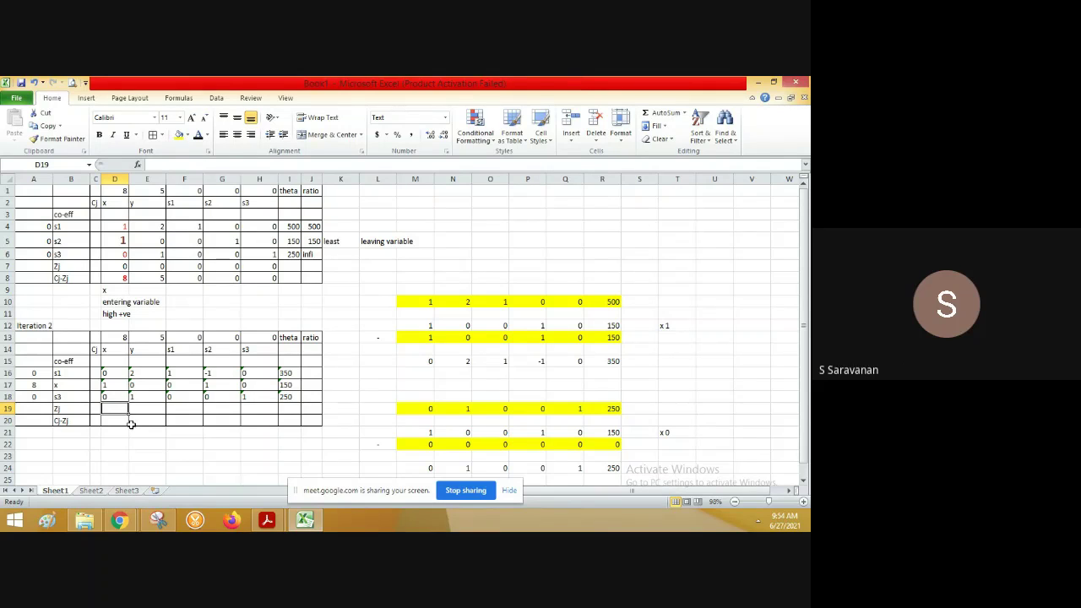
{"action": "type", "text": "8"}
{"action": "key", "text": "Tab"}
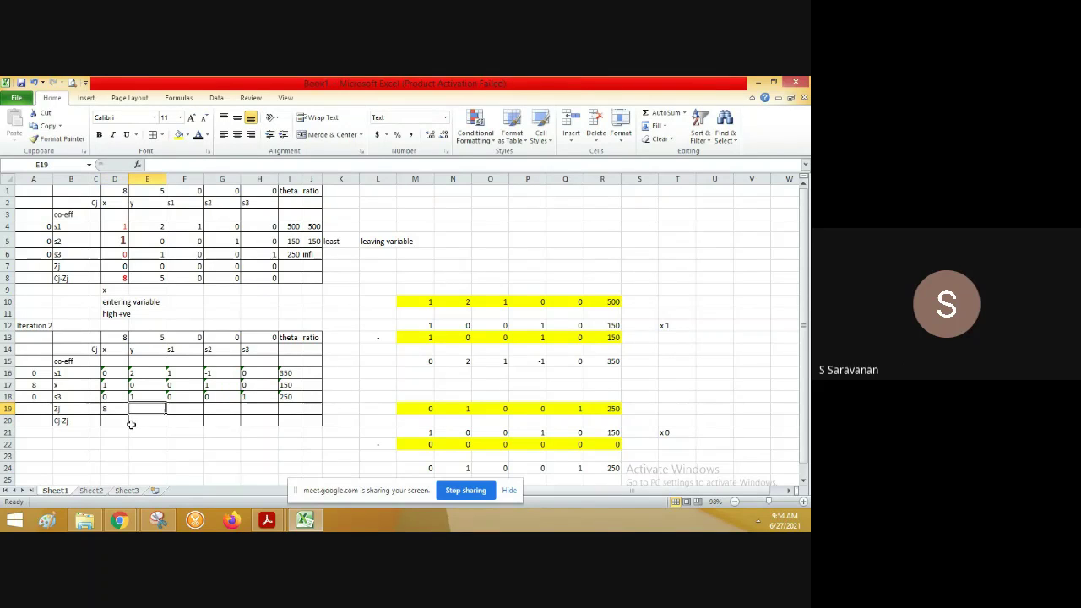
Complete the Iteration 2 Zj row in cells E19 through H19 with 0, 0, 8 and 0.
{"action": "left_click", "coordinate": [39, 373]}
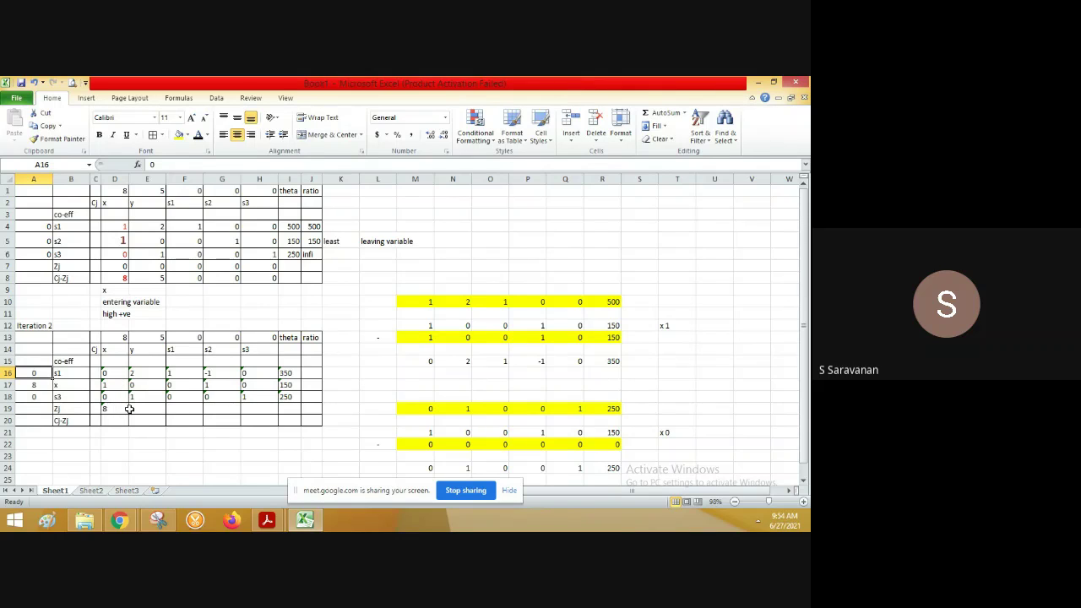
{"action": "left_click", "coordinate": [144, 408]}
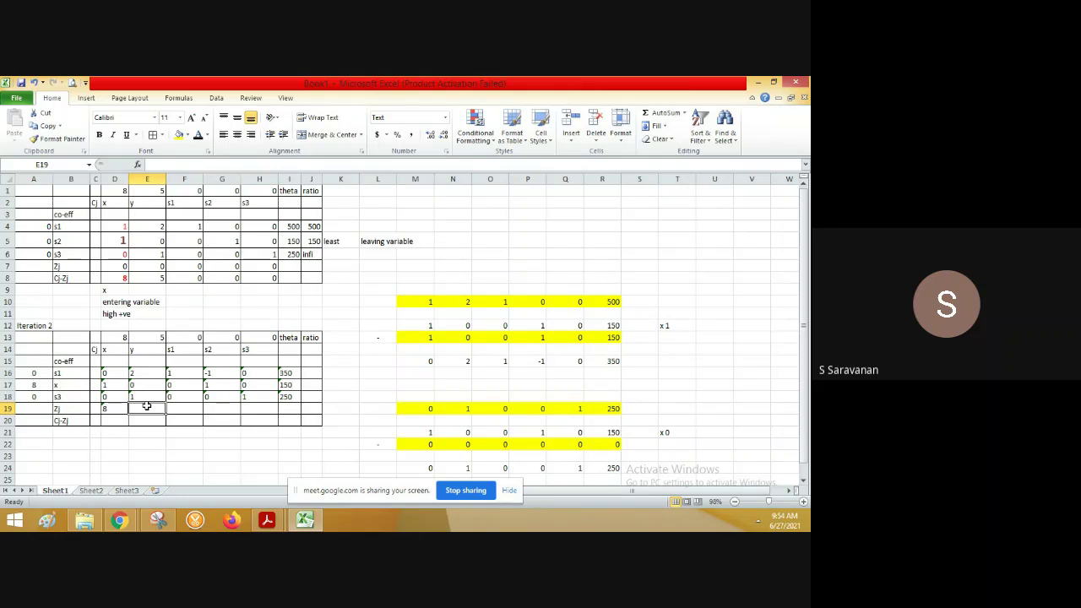
{"action": "type", "text": "0"}
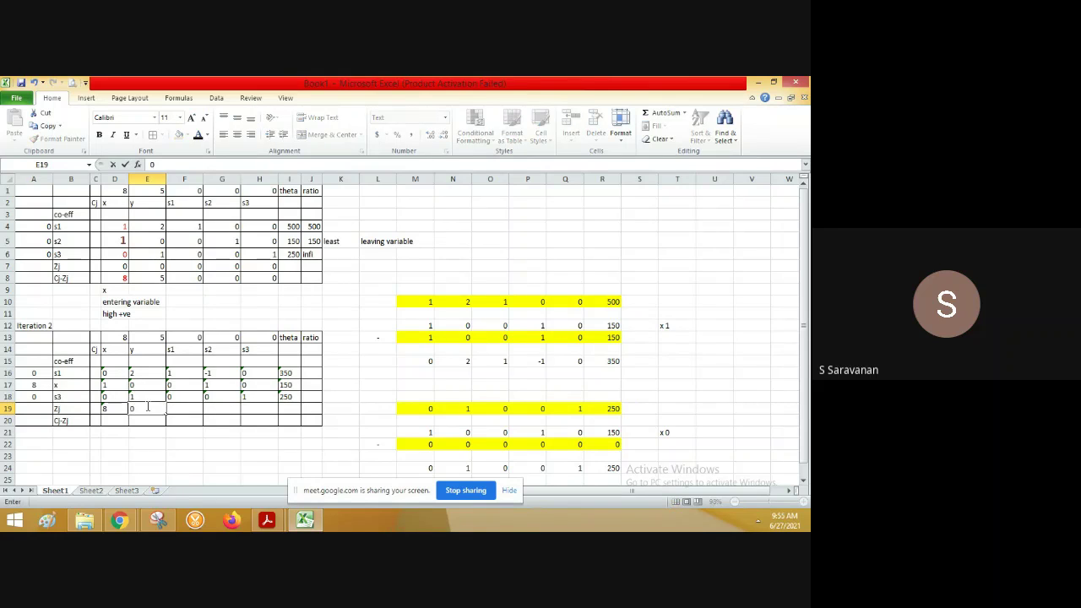
{"action": "key", "text": "Tab"}
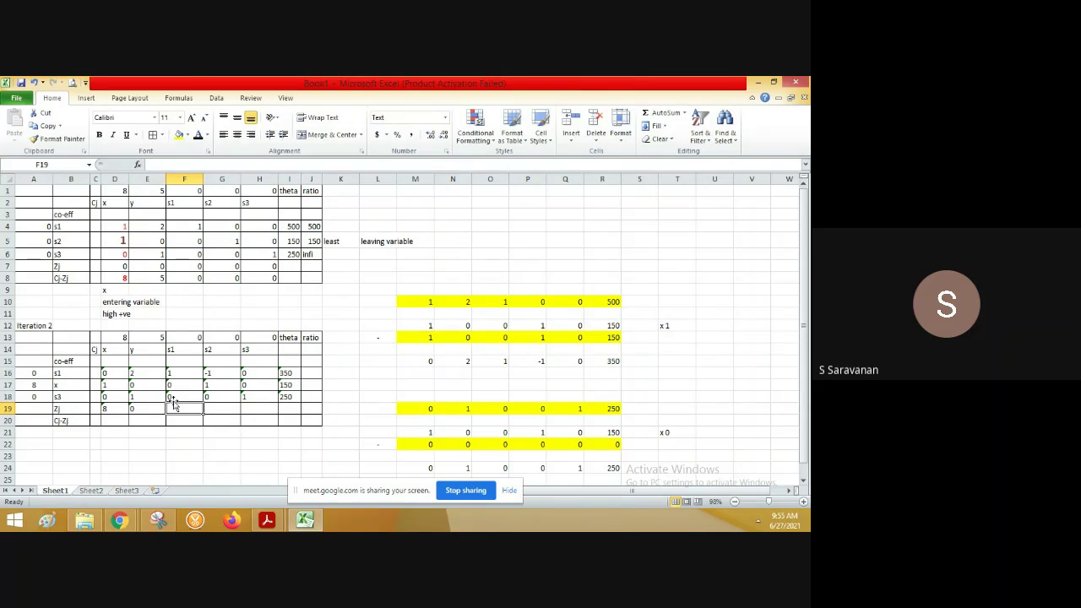
{"action": "type", "text": "0"}
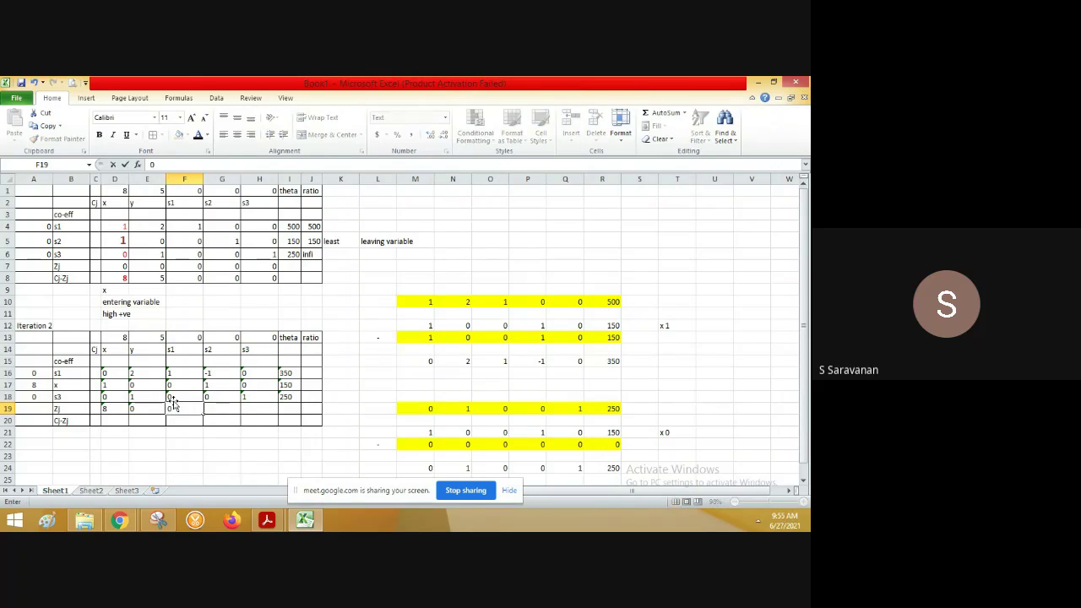
{"action": "key", "text": "Tab"}
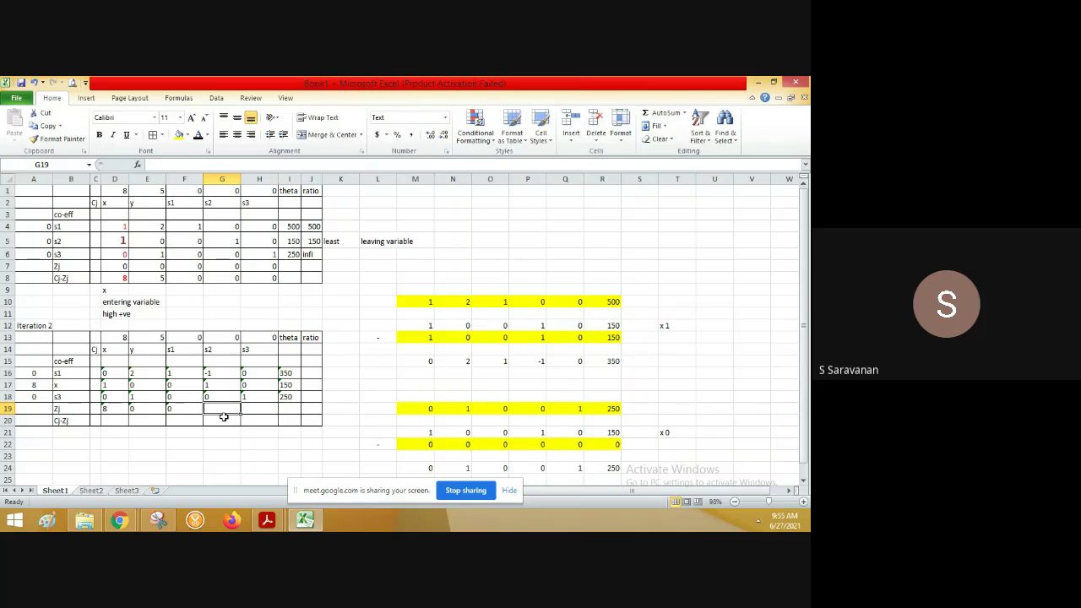
{"action": "type", "text": "8"}
{"action": "key", "text": "Tab"}
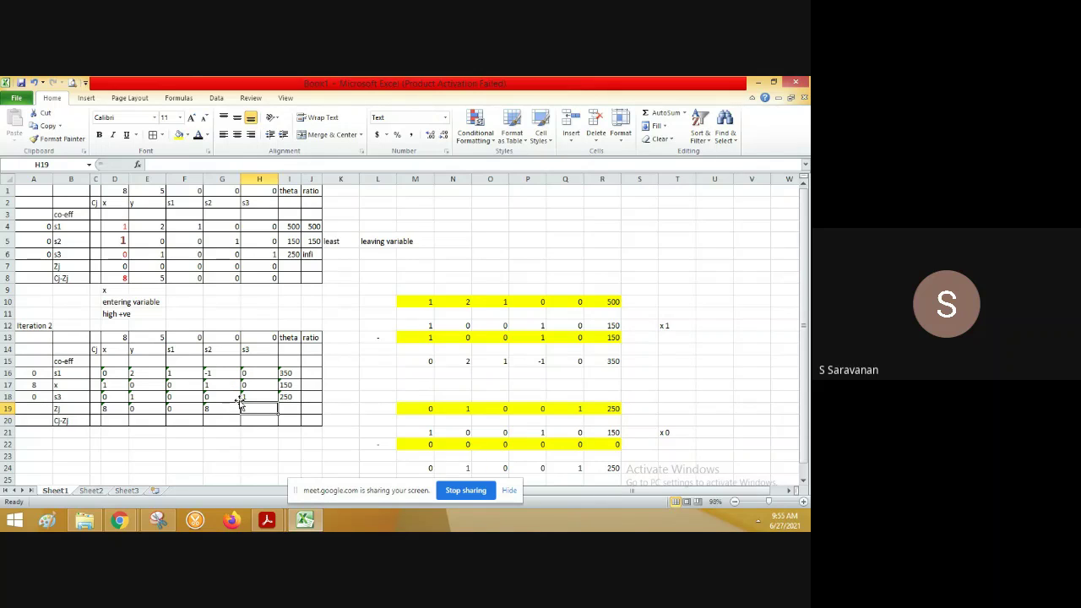
{"action": "type", "text": "0"}
{"action": "key", "text": "Return"}
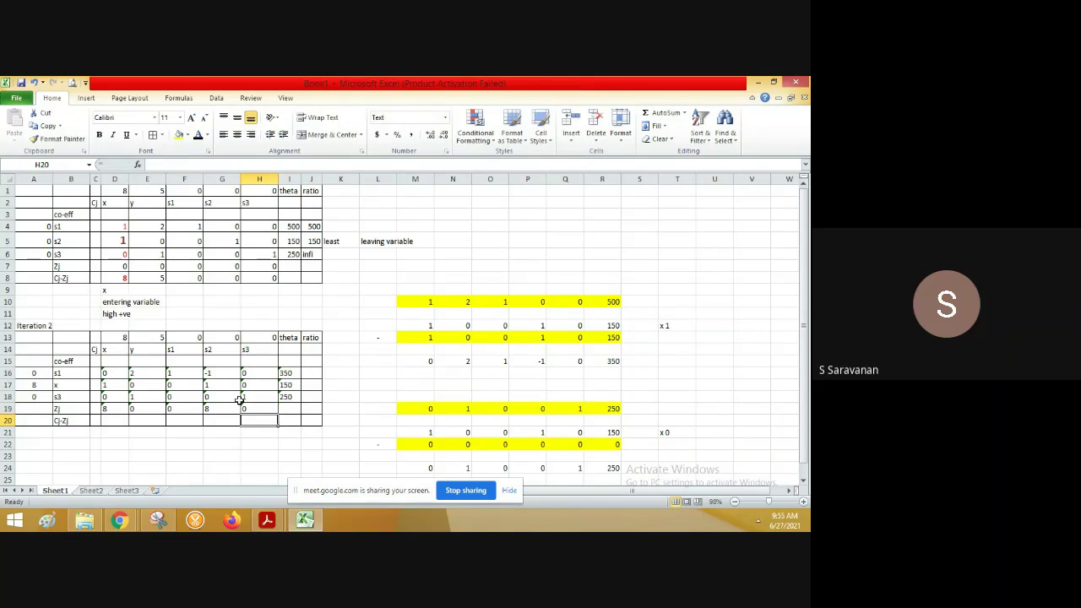
Fill the Iteration 2 Cj-Zj row in cells D20 through H20 with 0, 5, 0, -8 and 0.
{"action": "key", "text": "Left"}
{"action": "key", "text": "Left"}
{"action": "key", "text": "Left"}
{"action": "key", "text": "Left"}
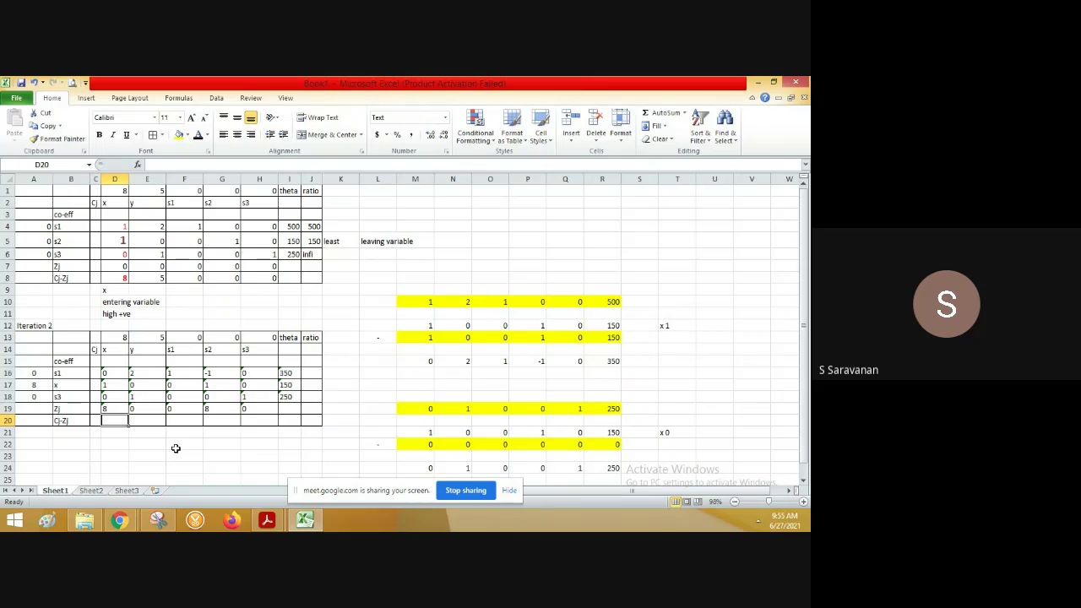
{"action": "type", "text": "0"}
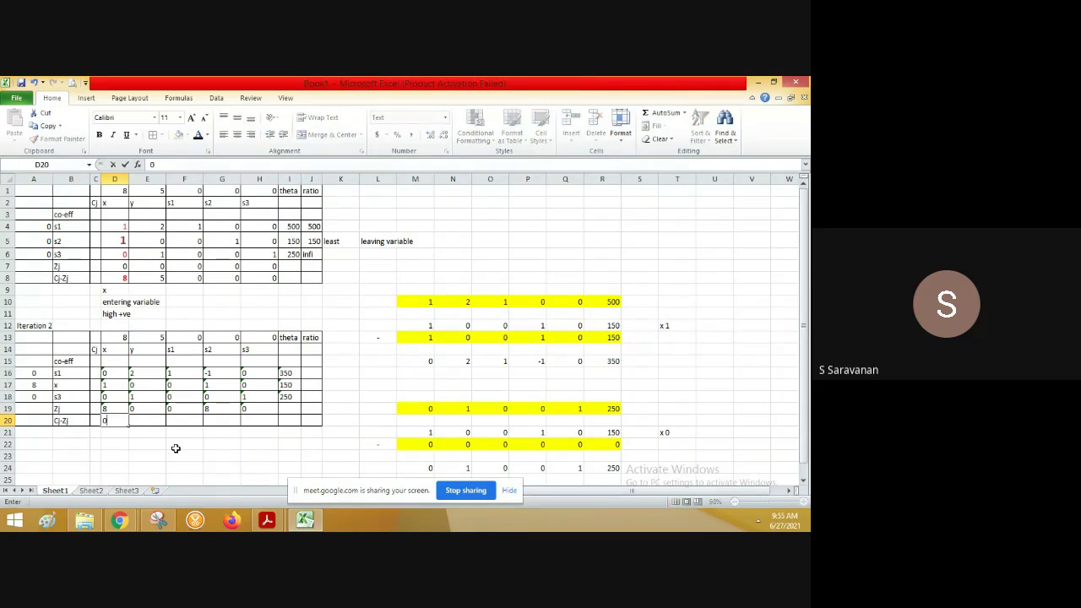
{"action": "key", "text": "Tab"}
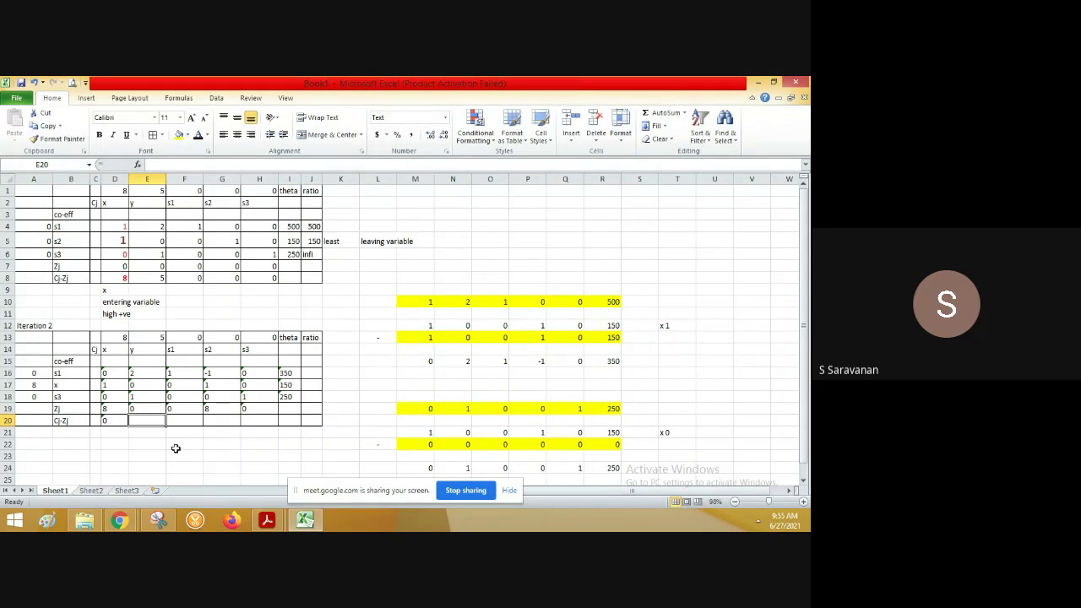
{"action": "type", "text": "5"}
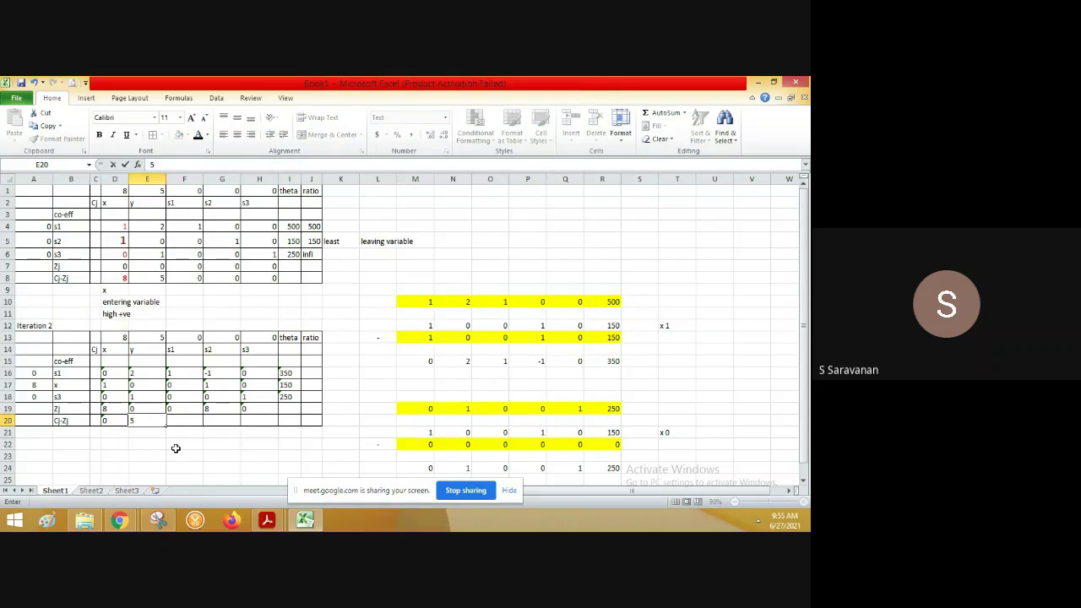
{"action": "key", "text": "Tab"}
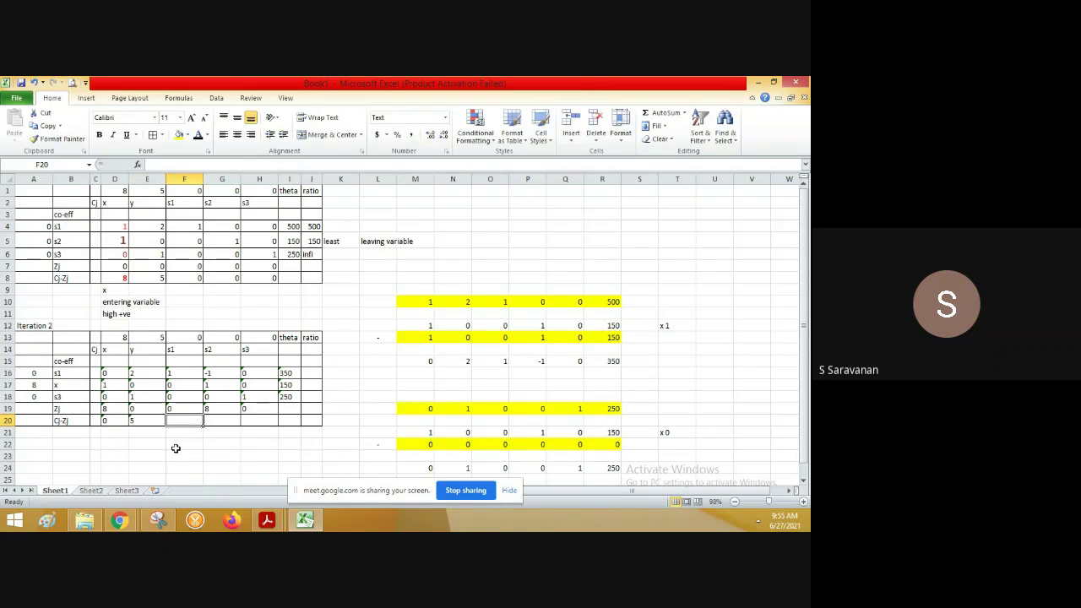
{"action": "type", "text": "0"}
{"action": "key", "text": "Tab"}
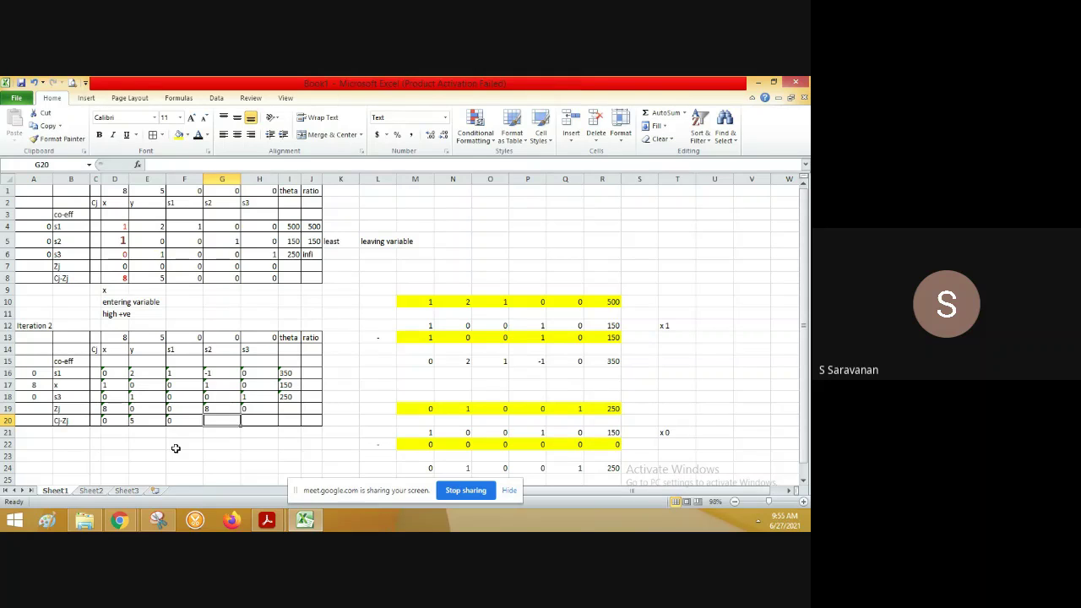
{"action": "type", "text": "-8"}
{"action": "key", "text": "Tab"}
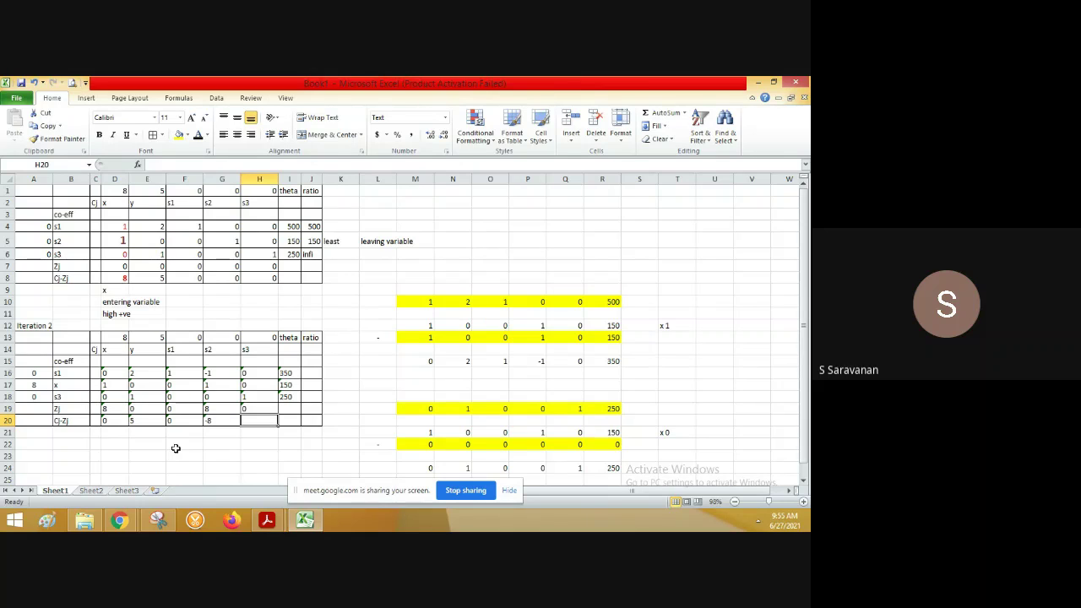
{"action": "type", "text": "0"}
{"action": "key", "text": "Tab"}
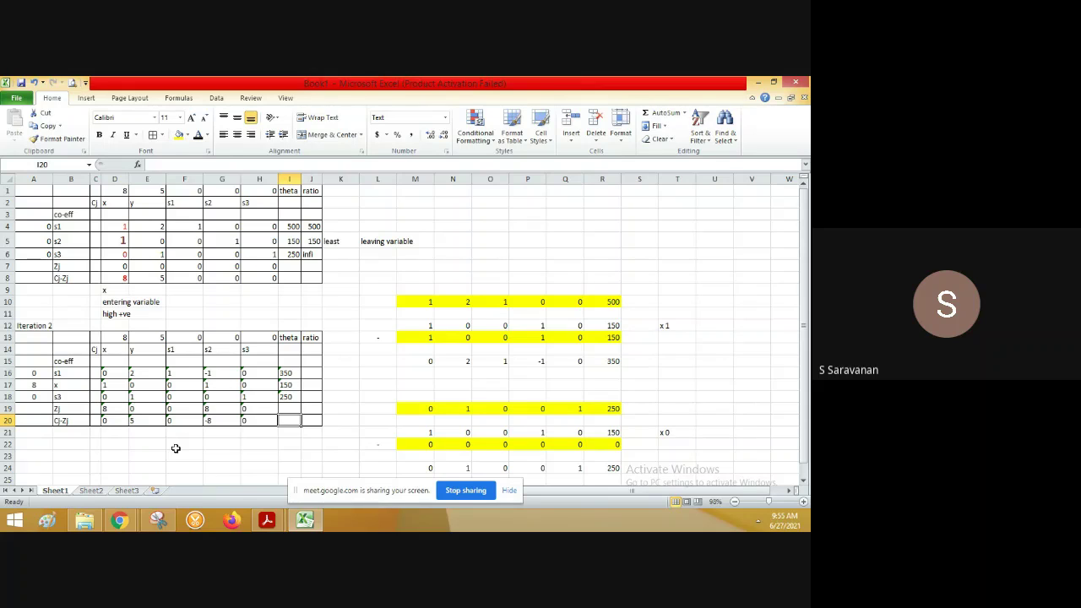
Centre the Iteration 2 values in cells D16 through H20.
{"action": "left_click", "coordinate": [121, 373]}
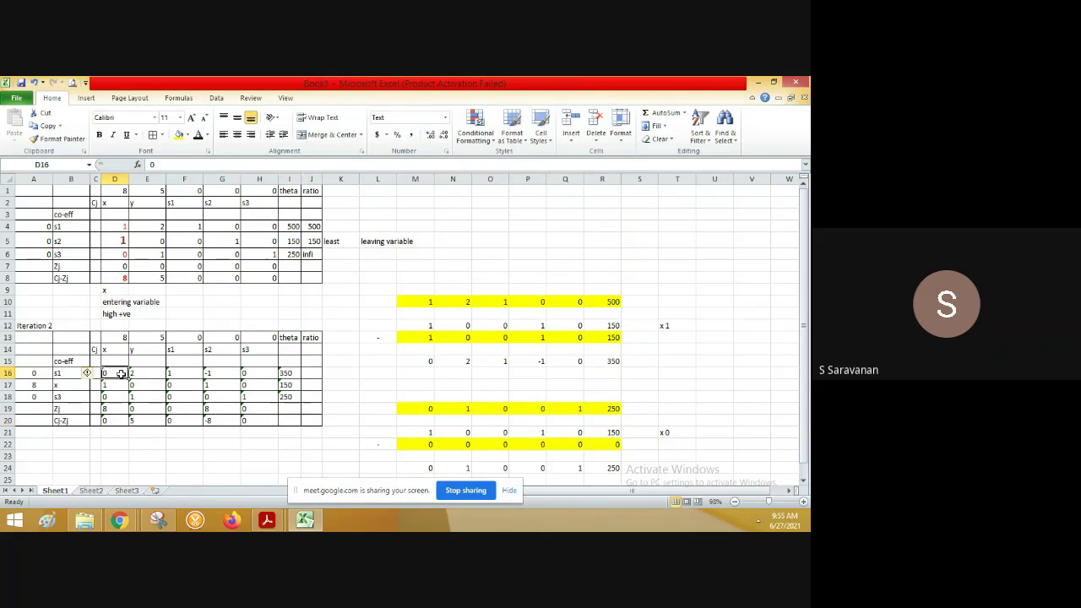
{"action": "key", "text": "shift+Right"}
{"action": "key", "text": "shift+Right"}
{"action": "key", "text": "shift+Right"}
{"action": "key", "text": "shift+Right"}
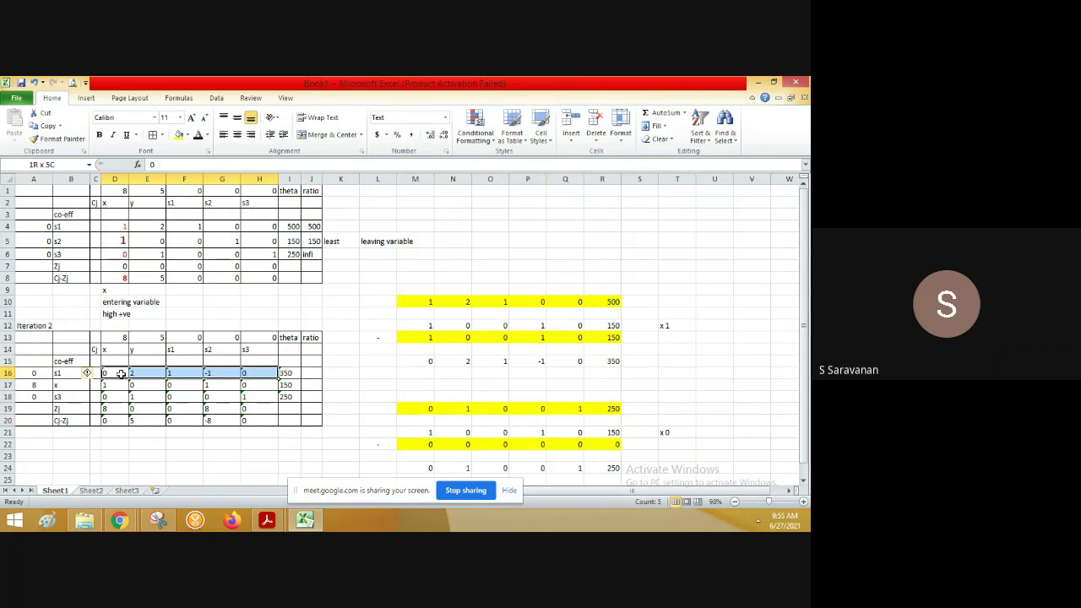
{"action": "key", "text": "shift+Down"}
{"action": "key", "text": "shift+Down"}
{"action": "key", "text": "shift+Down"}
{"action": "key", "text": "shift+Down"}
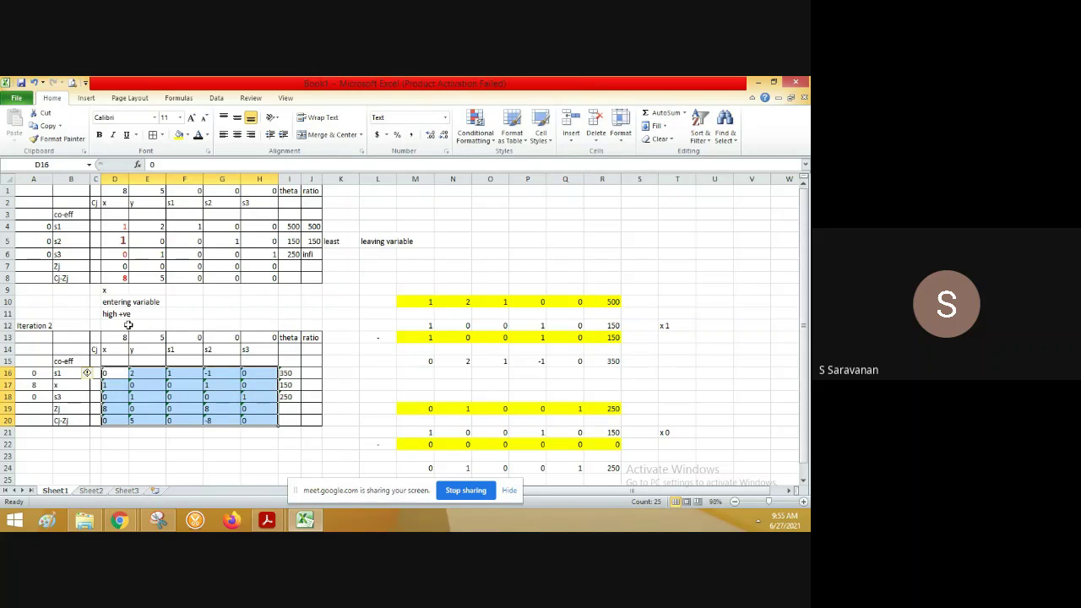
{"action": "left_click", "coordinate": [239, 137]}
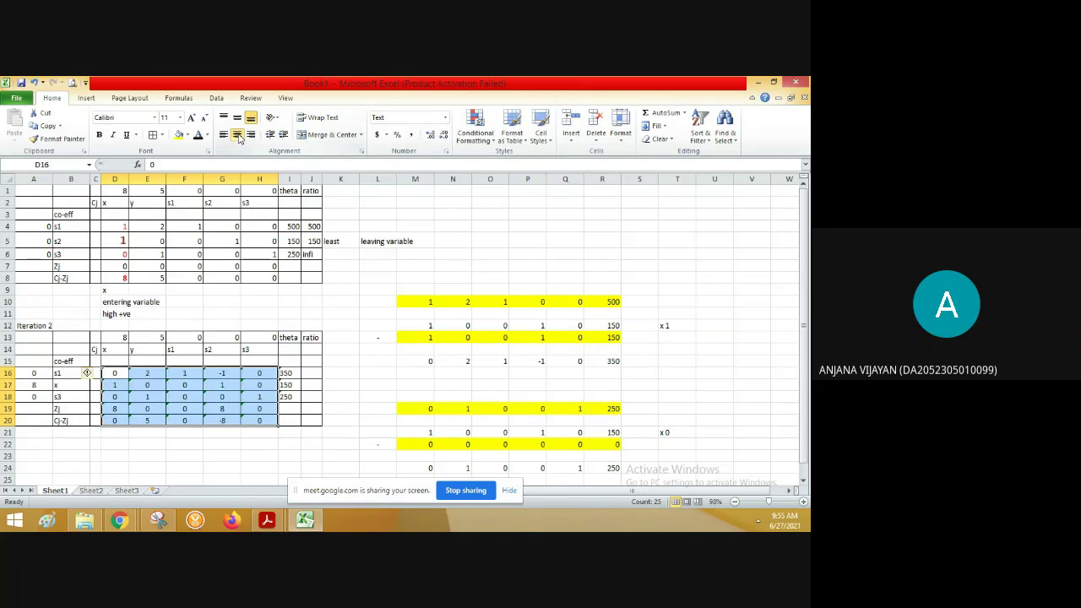
{"action": "left_click", "coordinate": [182, 455]}
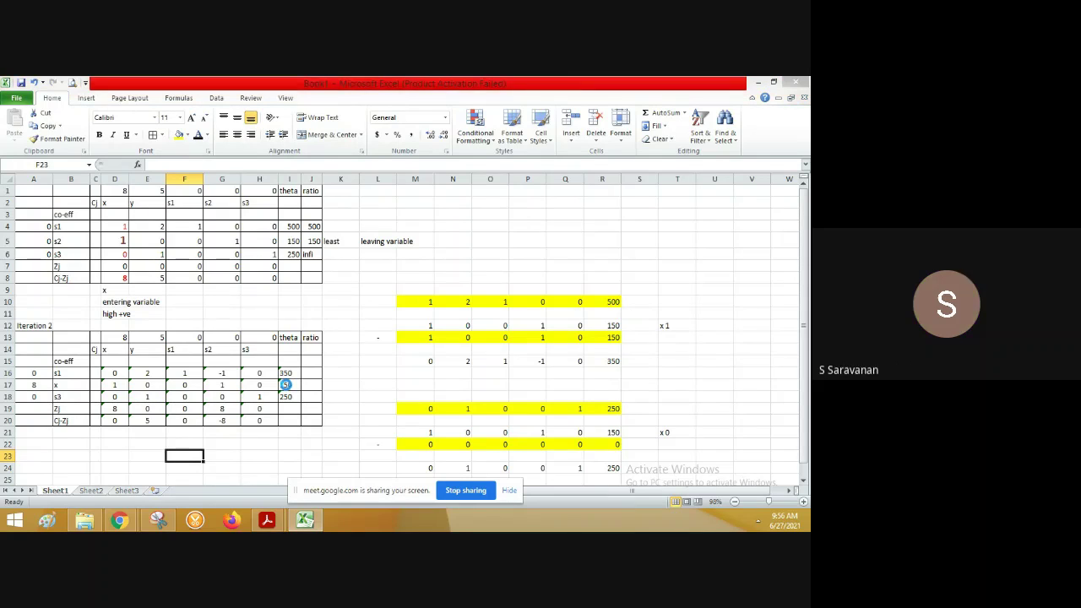
{"action": "left_click", "coordinate": [358, 85]}
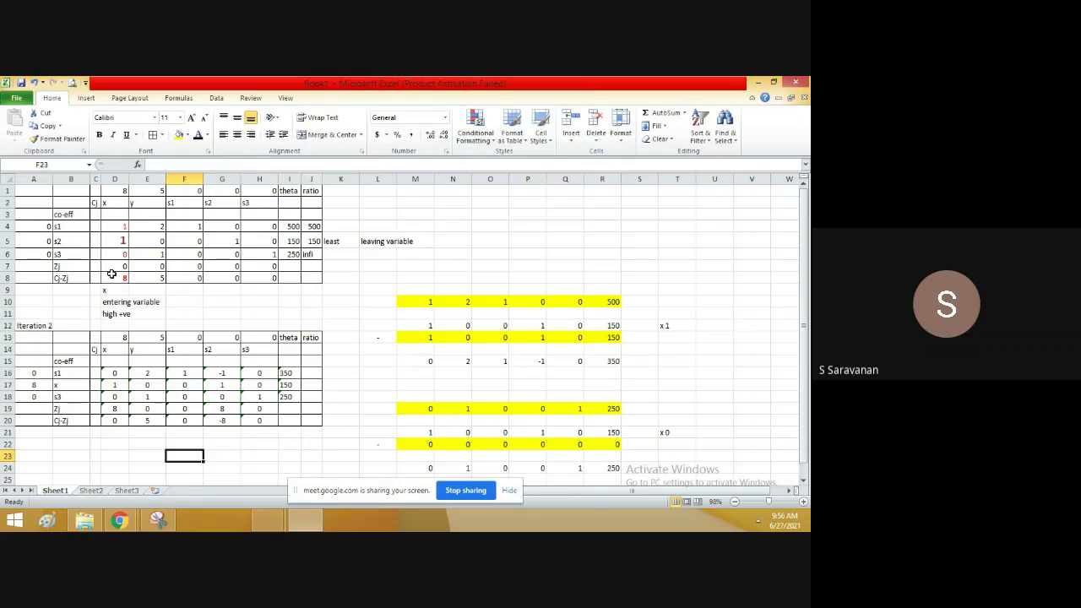
{"action": "left_click", "coordinate": [121, 228]}
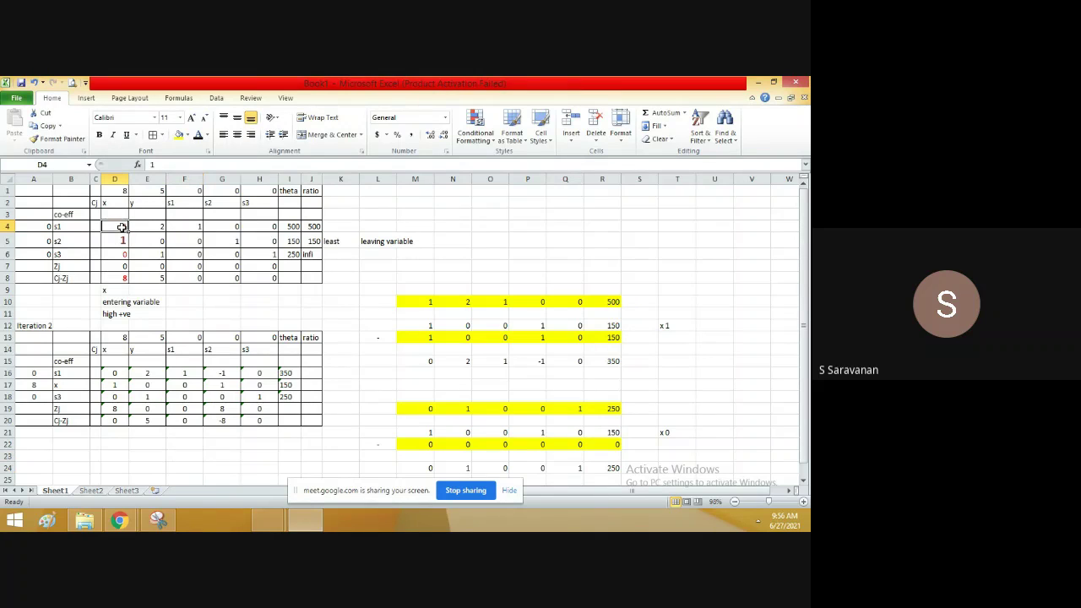
Highlight the multiplier cells D4, D6, T12 and T21 with yellow fill.
{"action": "left_click", "coordinate": [178, 135]}
{"action": "left_click", "coordinate": [114, 253]}
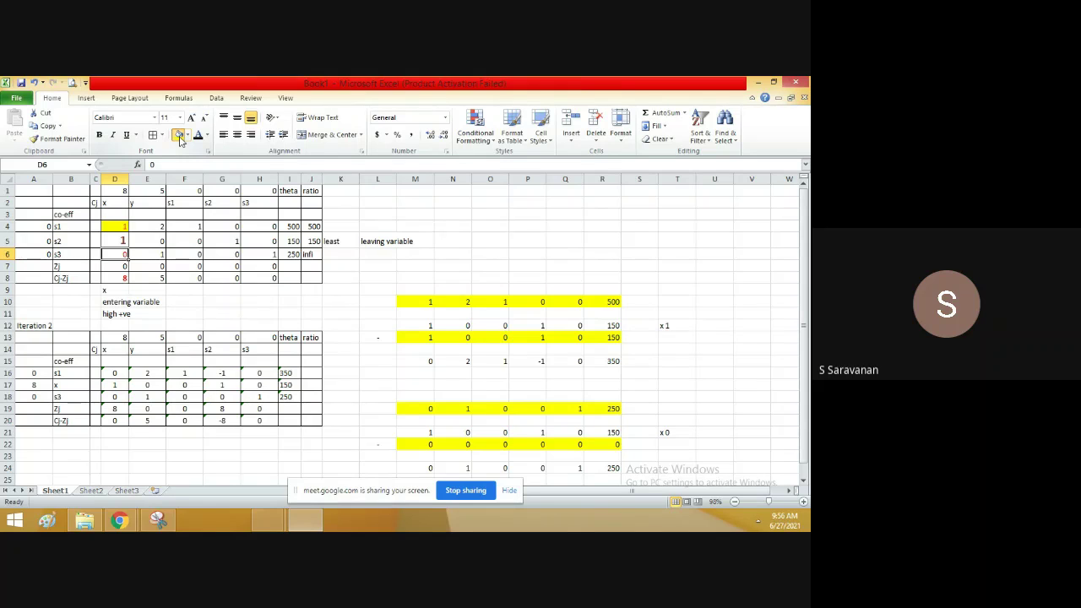
{"action": "left_click", "coordinate": [179, 136]}
{"action": "left_click", "coordinate": [677, 325]}
{"action": "left_click", "coordinate": [184, 136]}
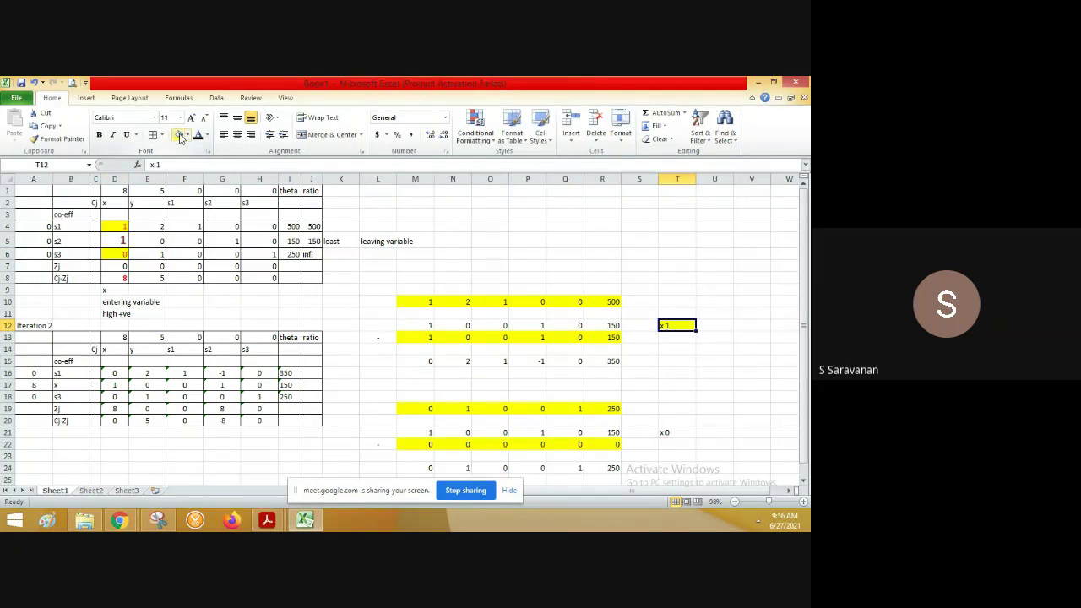
{"action": "left_click", "coordinate": [668, 433]}
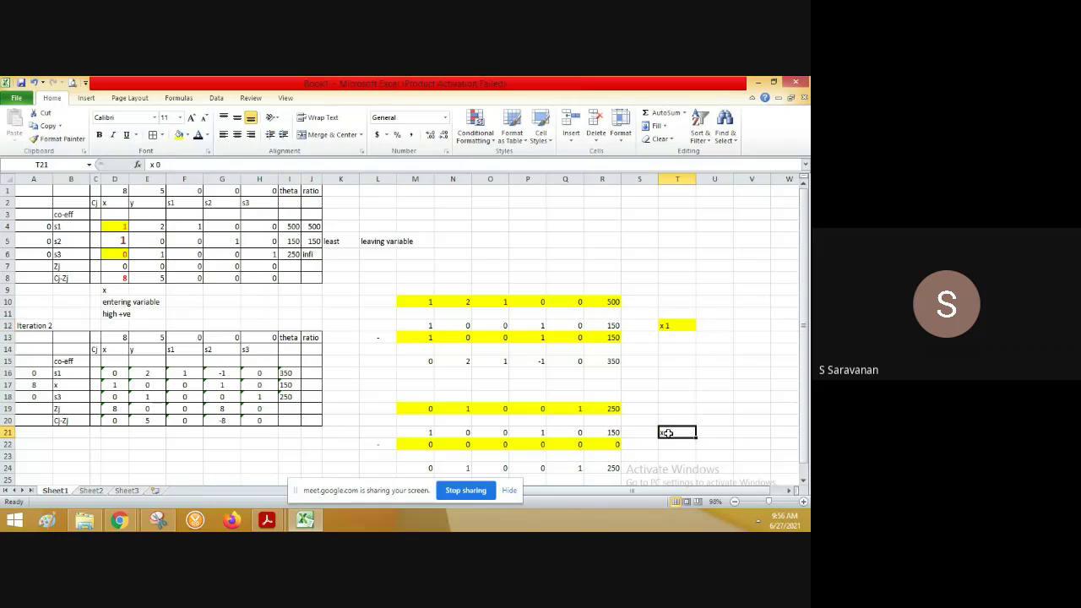
{"action": "left_click", "coordinate": [179, 135]}
Move the row-calculation block L10:T24 up three rows so that it starts at cell L7.
{"action": "left_click", "coordinate": [664, 396]}
{"action": "key", "text": "Down"}
{"action": "key", "text": "Down"}
{"action": "key", "text": "Down"}
{"action": "key", "text": "Down"}
{"action": "key", "text": "Down"}
{"action": "key", "text": "Down"}
{"action": "key", "text": "Down"}
{"action": "key", "text": "Down"}
{"action": "key", "text": "Down"}
{"action": "key", "text": "Down"}
{"action": "key", "text": "Down"}
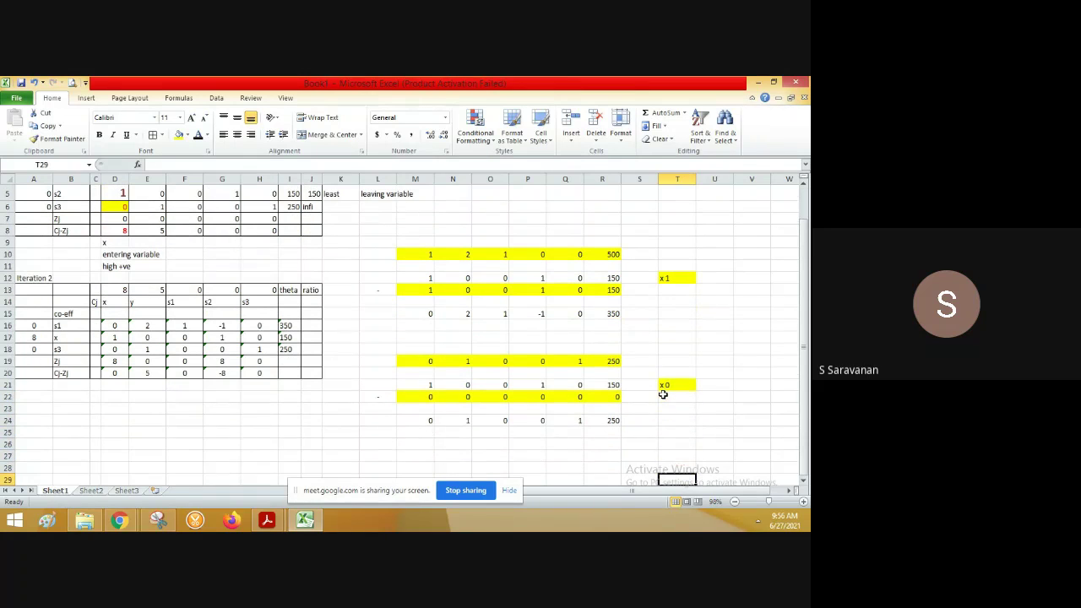
{"action": "key", "text": "Down"}
{"action": "key", "text": "Down"}
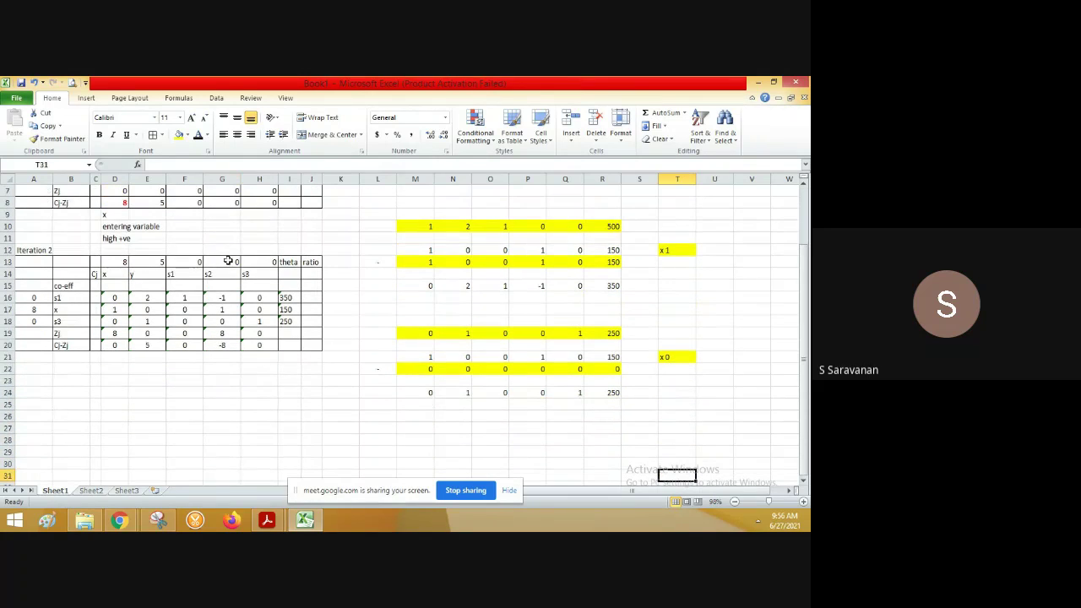
{"action": "left_click", "coordinate": [384, 226]}
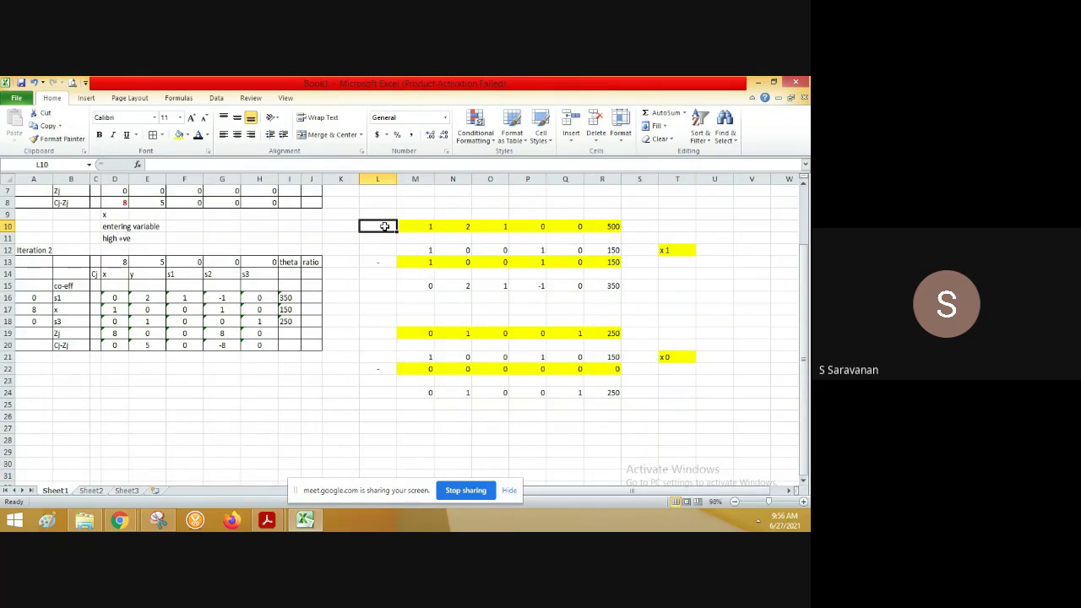
{"action": "key", "text": "shift+Right"}
{"action": "key", "text": "shift+Right"}
{"action": "key", "text": "shift+Right"}
{"action": "key", "text": "shift+Right"}
{"action": "key", "text": "shift+Right"}
{"action": "key", "text": "shift+Right"}
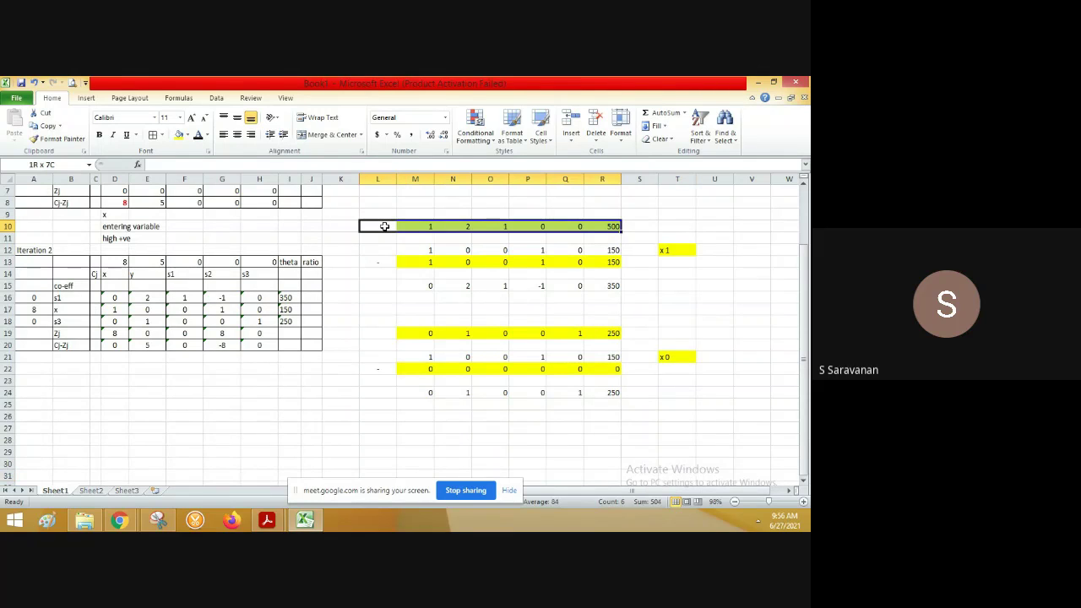
{"action": "key", "text": "shift+Right"}
{"action": "key", "text": "shift+Right"}
{"action": "key", "text": "shift+Down"}
{"action": "key", "text": "shift+Down"}
{"action": "key", "text": "shift+Down"}
{"action": "key", "text": "shift+Down"}
{"action": "key", "text": "shift+Down"}
{"action": "key", "text": "shift+Down"}
{"action": "key", "text": "shift+Down"}
{"action": "key", "text": "shift+Down"}
{"action": "key", "text": "shift+Down"}
{"action": "key", "text": "shift+Down"}
{"action": "key", "text": "shift+Down"}
{"action": "key", "text": "shift+Down"}
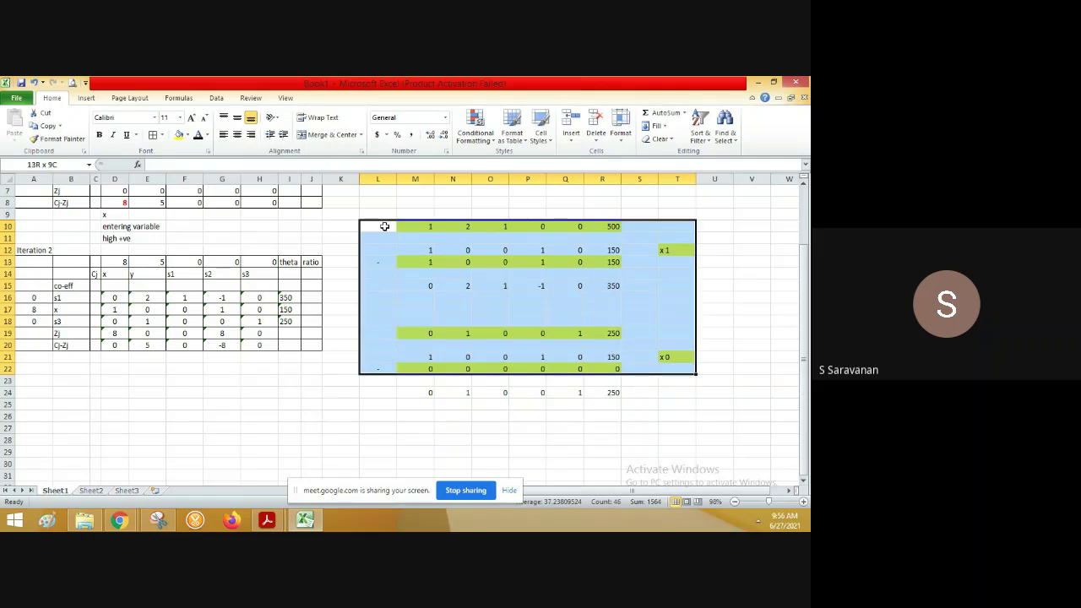
{"action": "key", "text": "shift+Down"}
{"action": "key", "text": "shift+Down"}
{"action": "key", "text": "ctrl+c"}
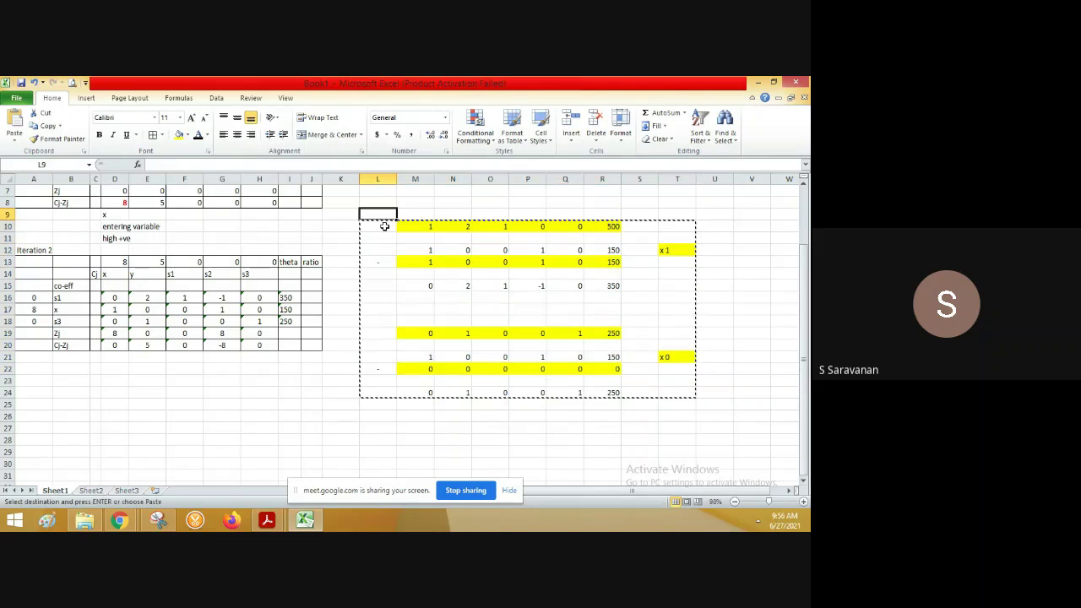
{"action": "key", "text": "Up"}
{"action": "key", "text": "Up"}
{"action": "key", "text": "Up"}
{"action": "key", "text": "ctrl+v"}
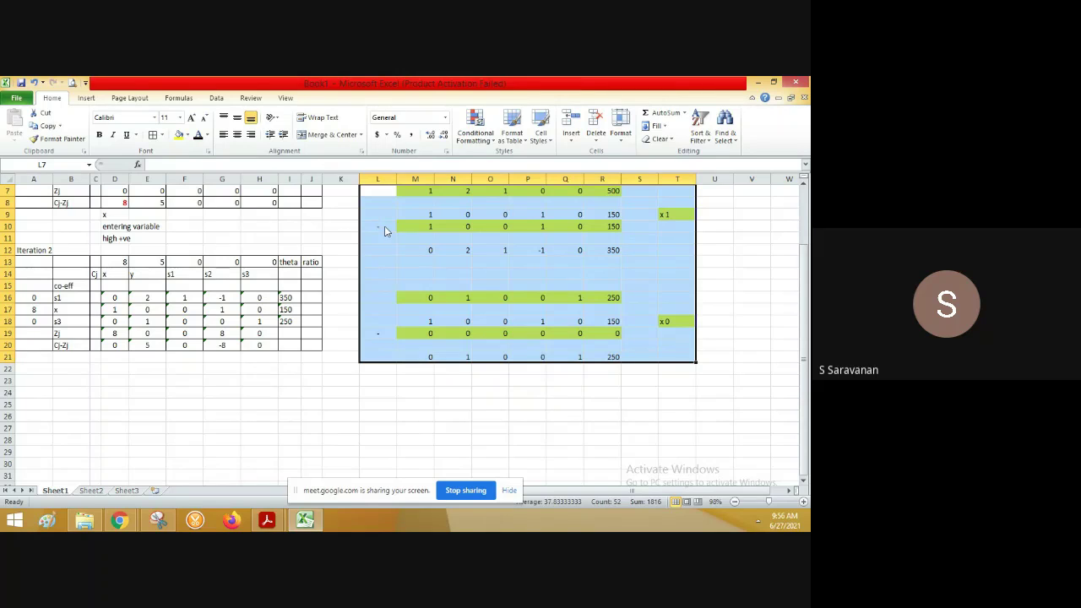
Save the workbook as Book1 in the AOR folder inside SAR > SRM_DDE on drive E.
{"action": "key", "text": "ctrl+s"}
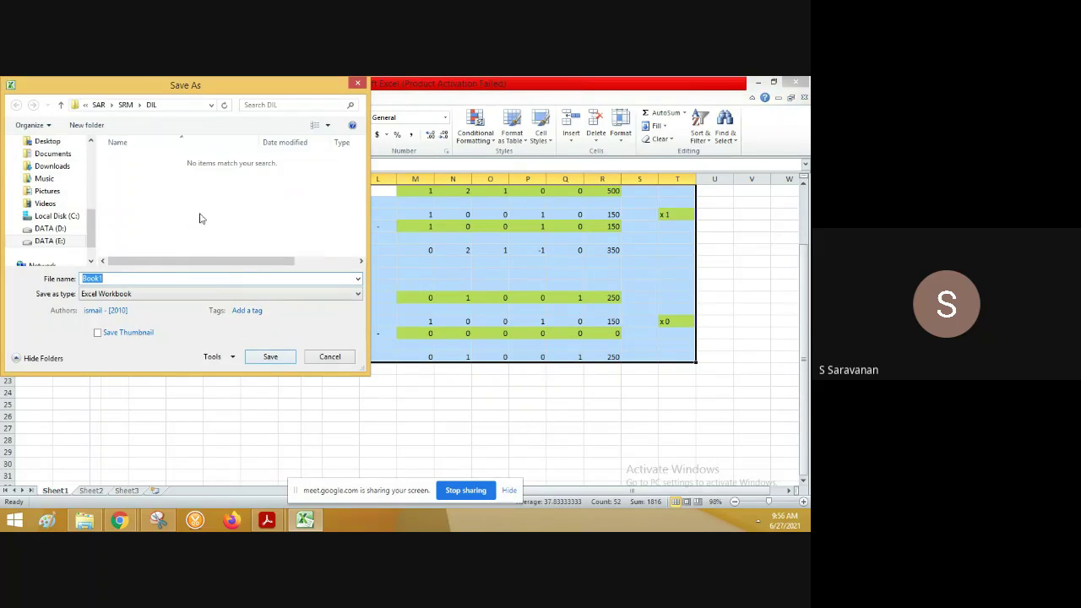
{"action": "left_click", "coordinate": [127, 104]}
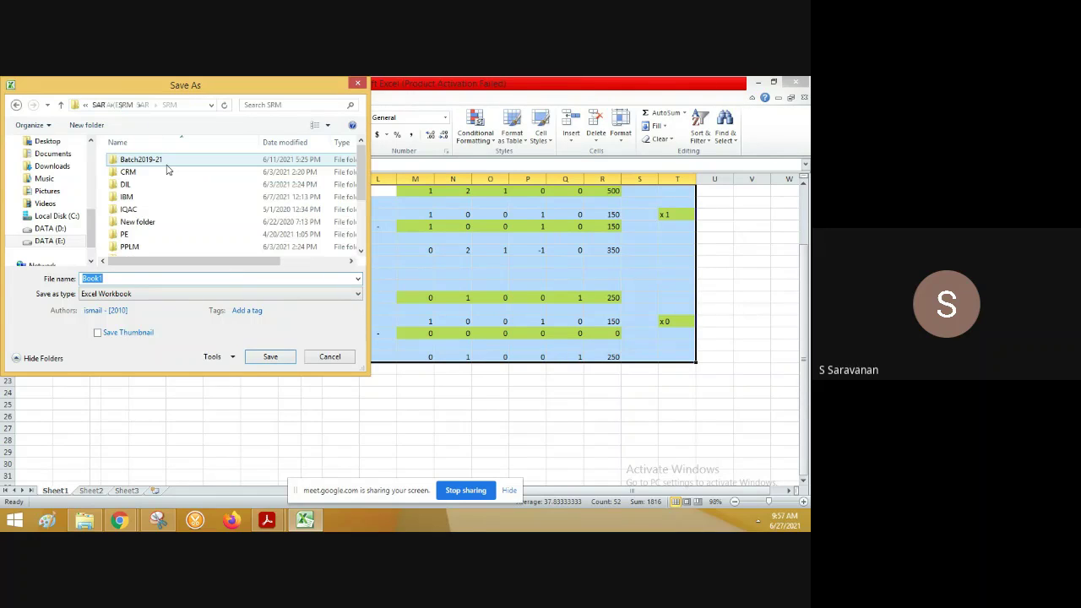
{"action": "left_click", "coordinate": [150, 224]}
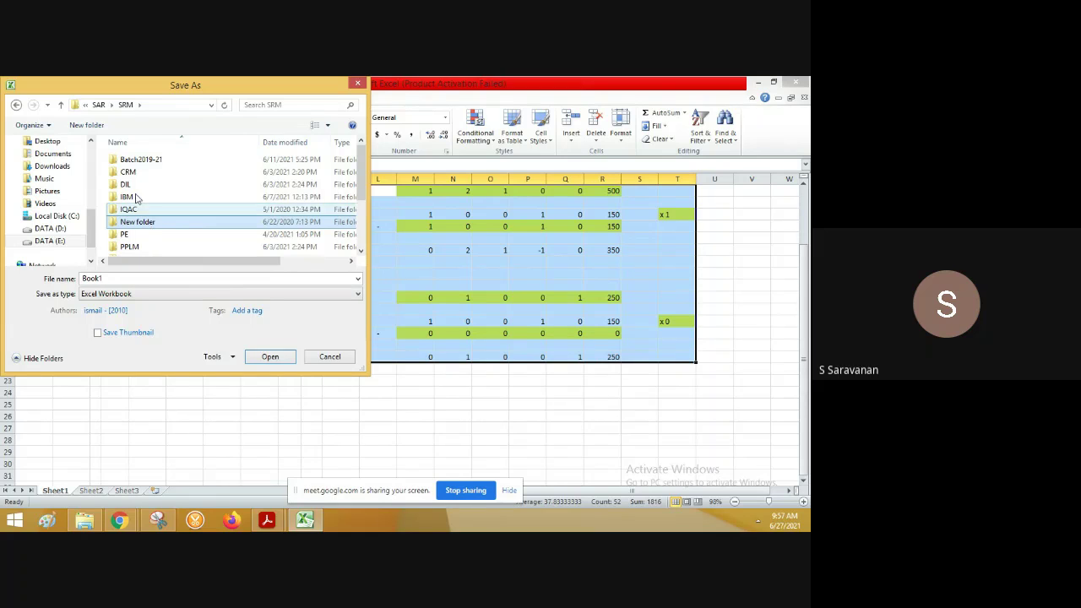
{"action": "left_click", "coordinate": [98, 106]}
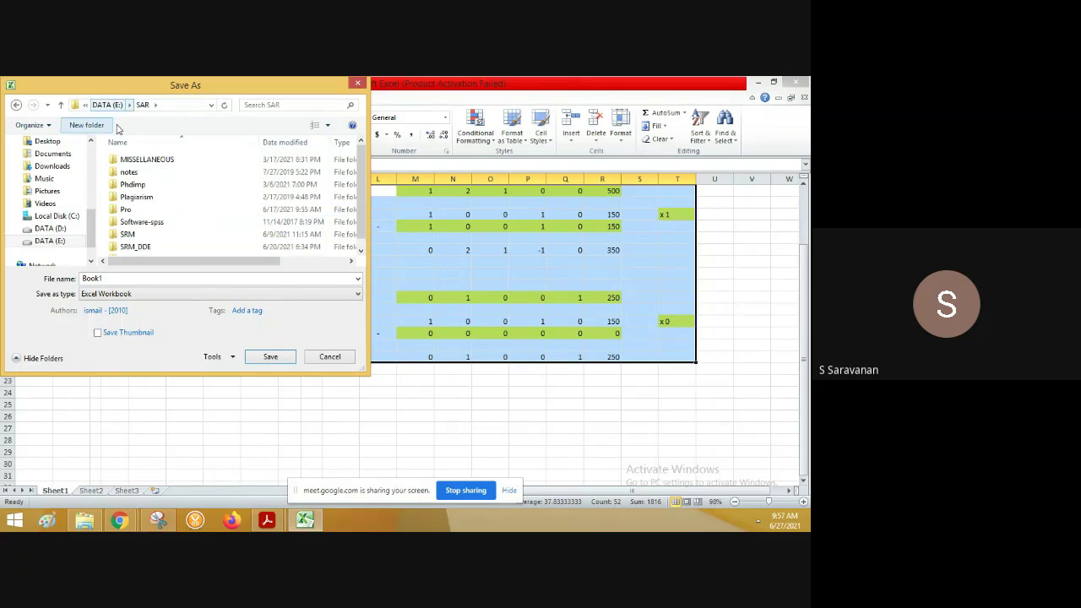
{"action": "left_click", "coordinate": [157, 197]}
{"action": "key", "text": "s"}
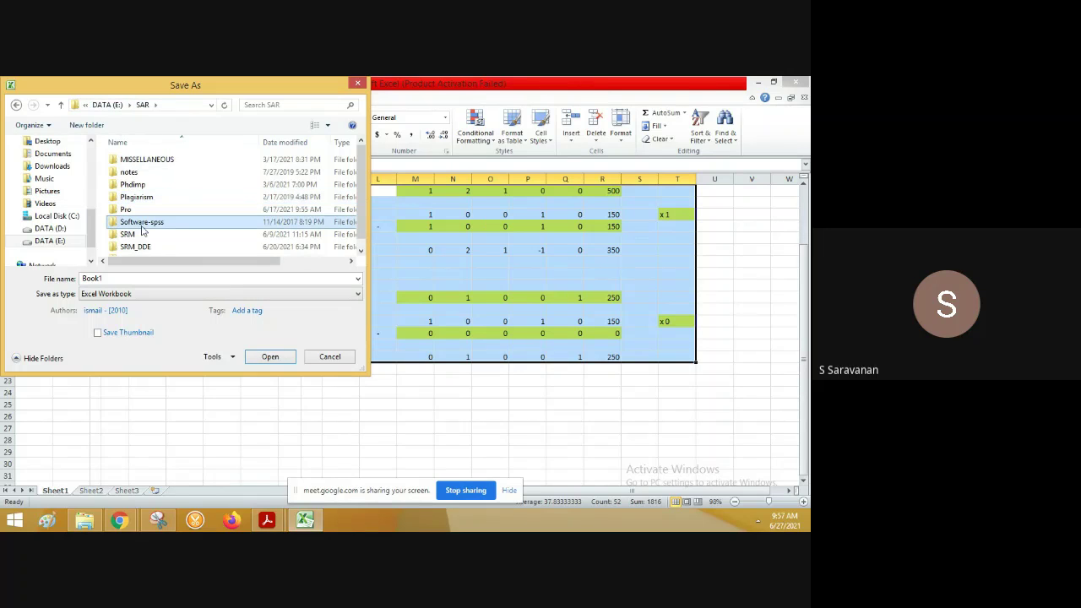
{"action": "left_click", "coordinate": [133, 245]}
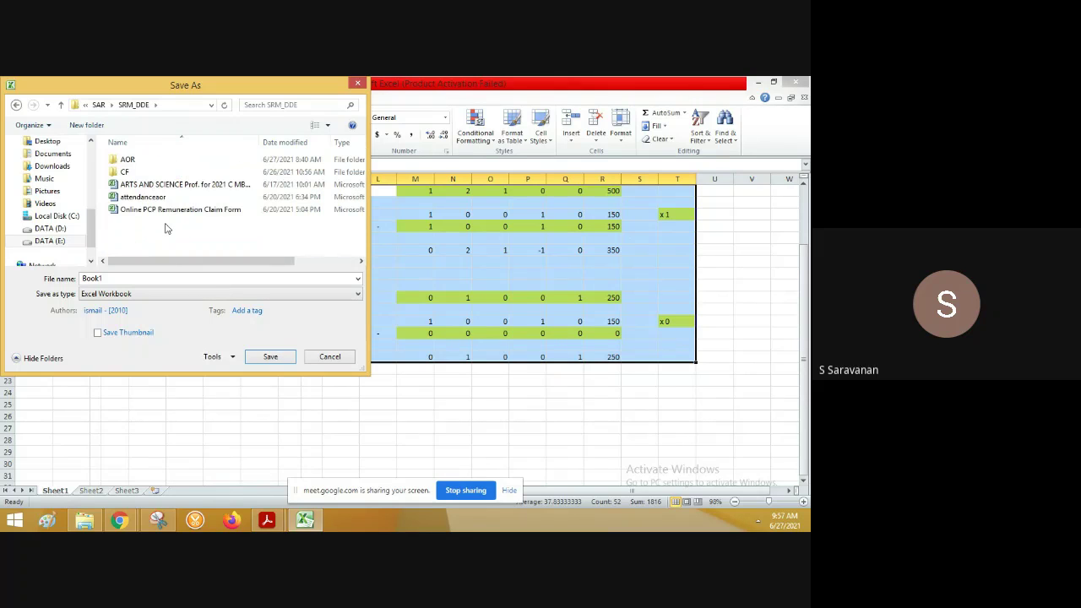
{"action": "double_click", "coordinate": [127, 158]}
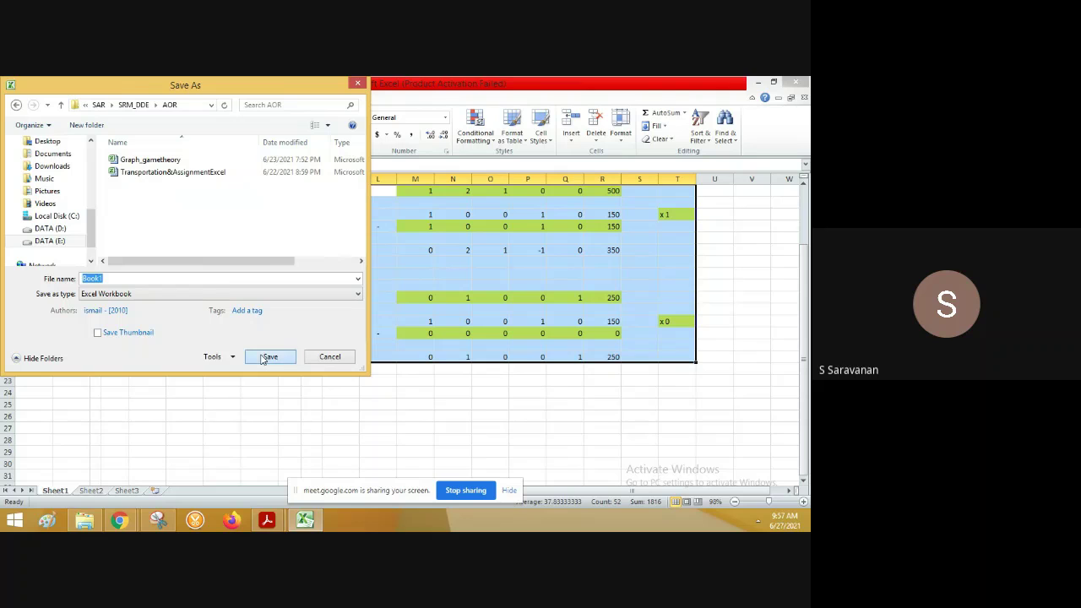
{"action": "left_click", "coordinate": [267, 357]}
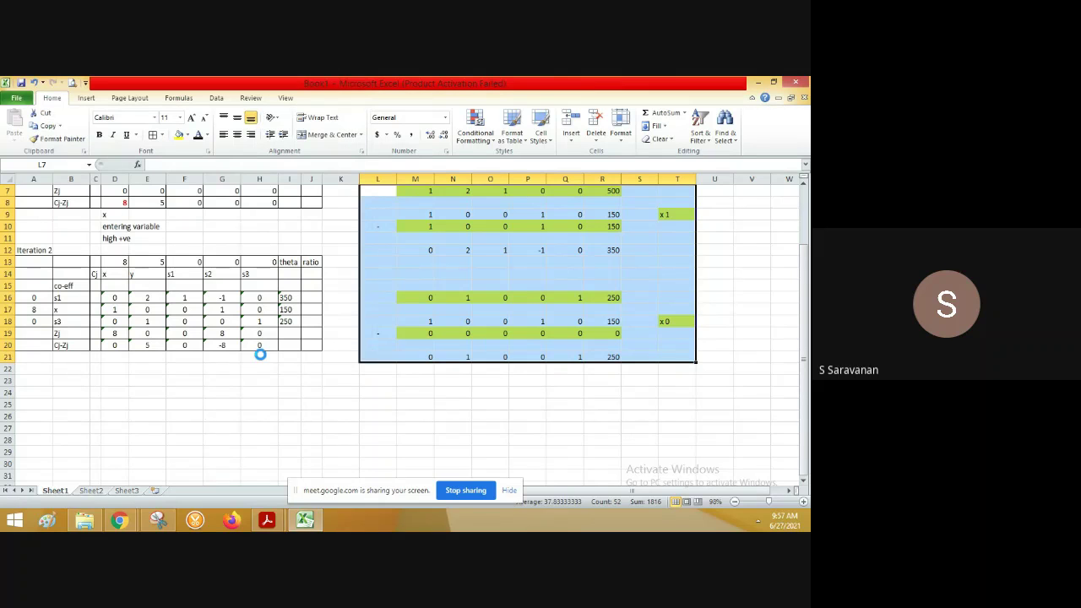
Duplicate the Iteration 2 table from A12:J20 to the area starting at cell A23.
{"action": "left_click", "coordinate": [39, 250]}
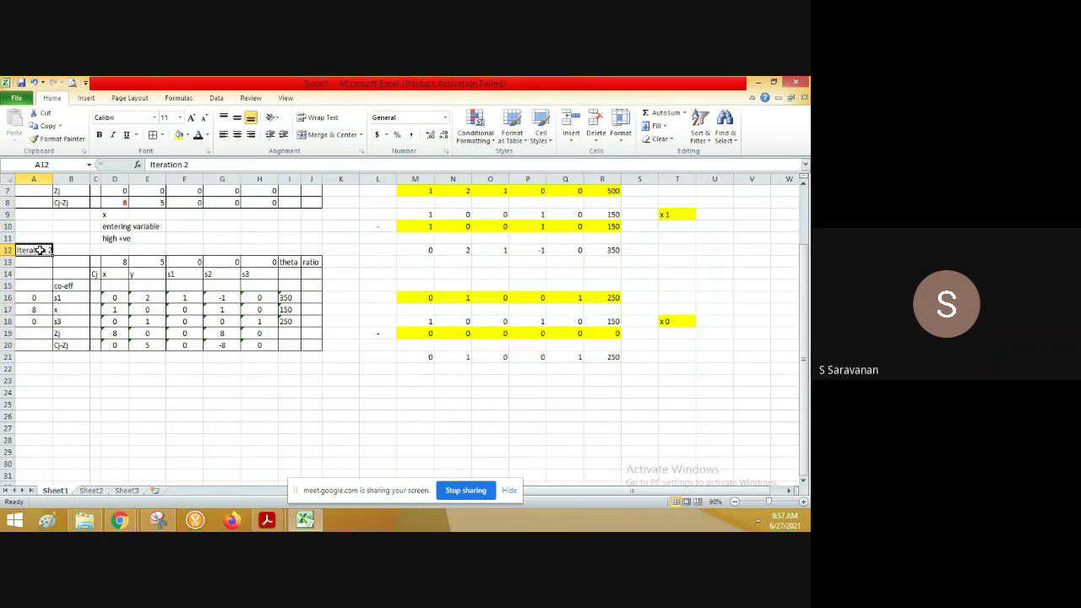
{"action": "key", "text": "shift+Right"}
{"action": "key", "text": "shift+Right"}
{"action": "key", "text": "shift+Right"}
{"action": "key", "text": "shift+Right"}
{"action": "key", "text": "shift+Right"}
{"action": "key", "text": "shift+Right"}
{"action": "key", "text": "shift+Right"}
{"action": "key", "text": "shift+Right"}
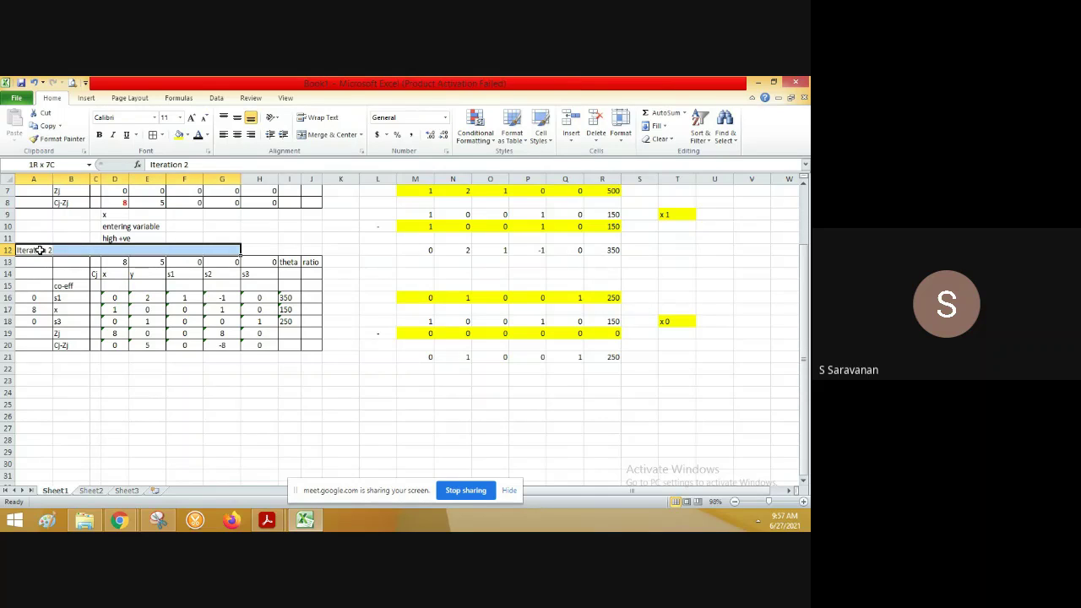
{"action": "key", "text": "shift+Right"}
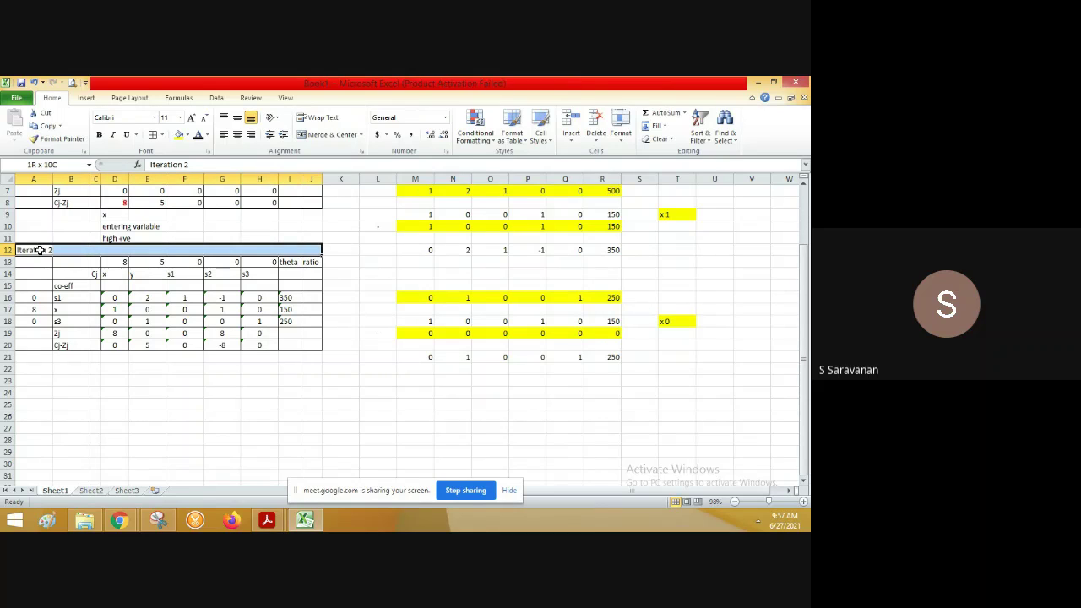
{"action": "key", "text": "shift+Down"}
{"action": "key", "text": "shift+Down"}
{"action": "key", "text": "shift+Down"}
{"action": "key", "text": "shift+Down"}
{"action": "key", "text": "shift+Down"}
{"action": "key", "text": "shift+Down"}
{"action": "key", "text": "shift+Down"}
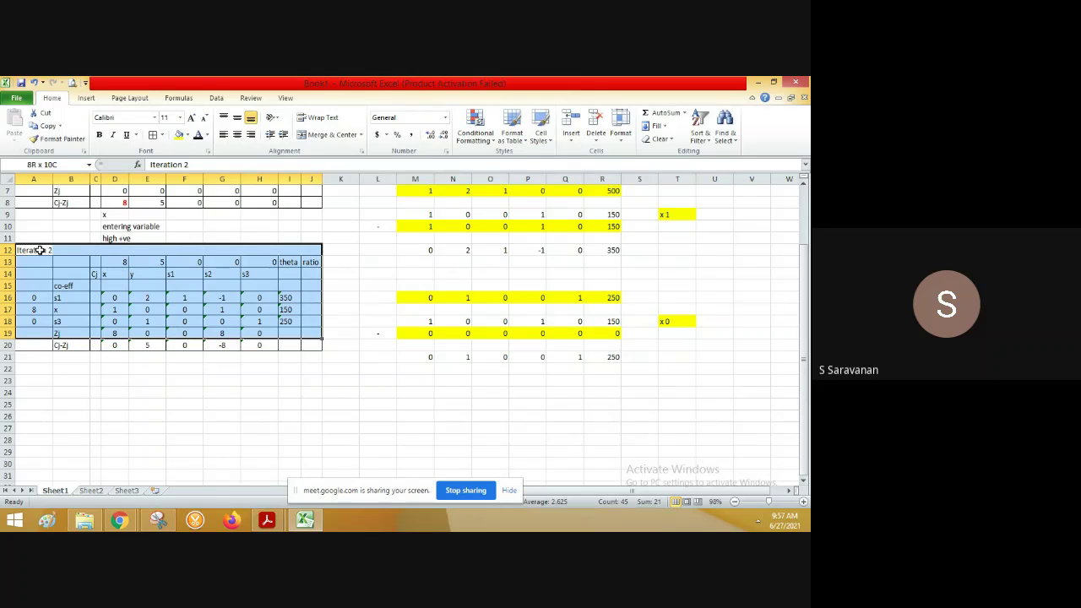
{"action": "key", "text": "shift+Down"}
{"action": "key", "text": "ctrl+c"}
{"action": "key", "text": "Down"}
{"action": "key", "text": "Down"}
{"action": "key", "text": "Down"}
{"action": "key", "text": "Down"}
{"action": "key", "text": "Down"}
{"action": "key", "text": "Down"}
{"action": "key", "text": "Down"}
{"action": "key", "text": "Down"}
{"action": "key", "text": "Down"}
{"action": "key", "text": "Down"}
{"action": "key", "text": "Down"}
{"action": "key", "text": "Down"}
{"action": "key", "text": "Down"}
{"action": "key", "text": "Up"}
{"action": "key", "text": "Up"}
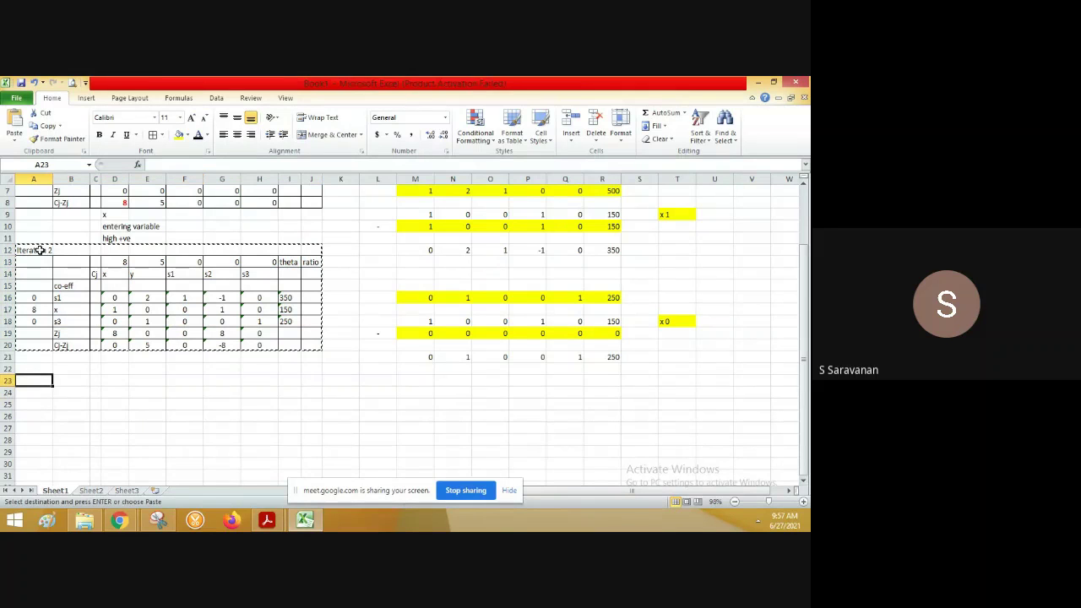
{"action": "key", "text": "ctrl+v"}
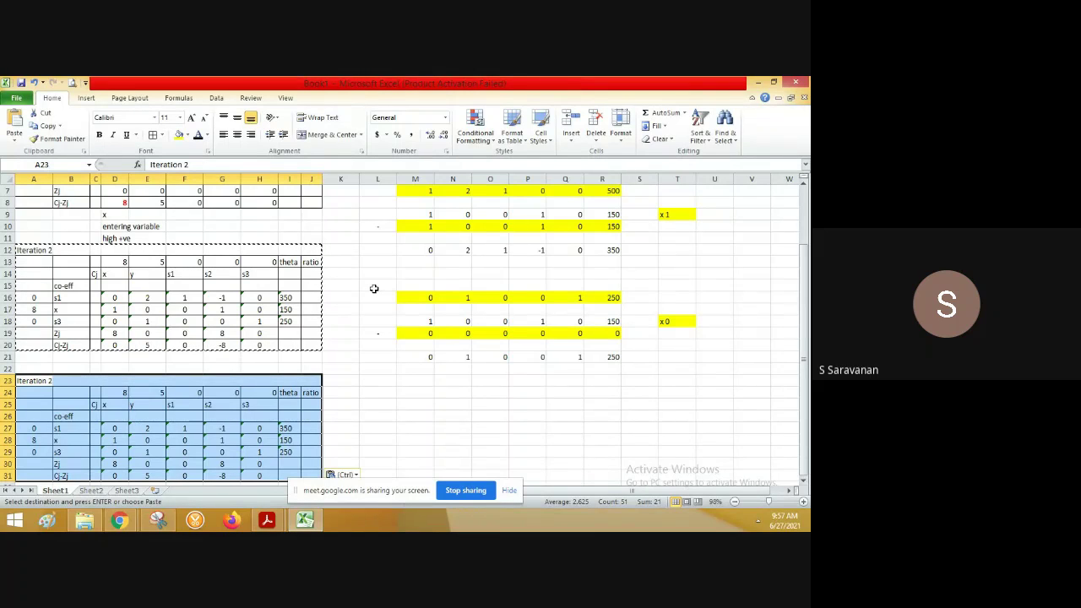
Clear the copied table's values in cells D27 through I31, keeping its headers and row labels.
{"action": "left_click", "coordinate": [122, 429]}
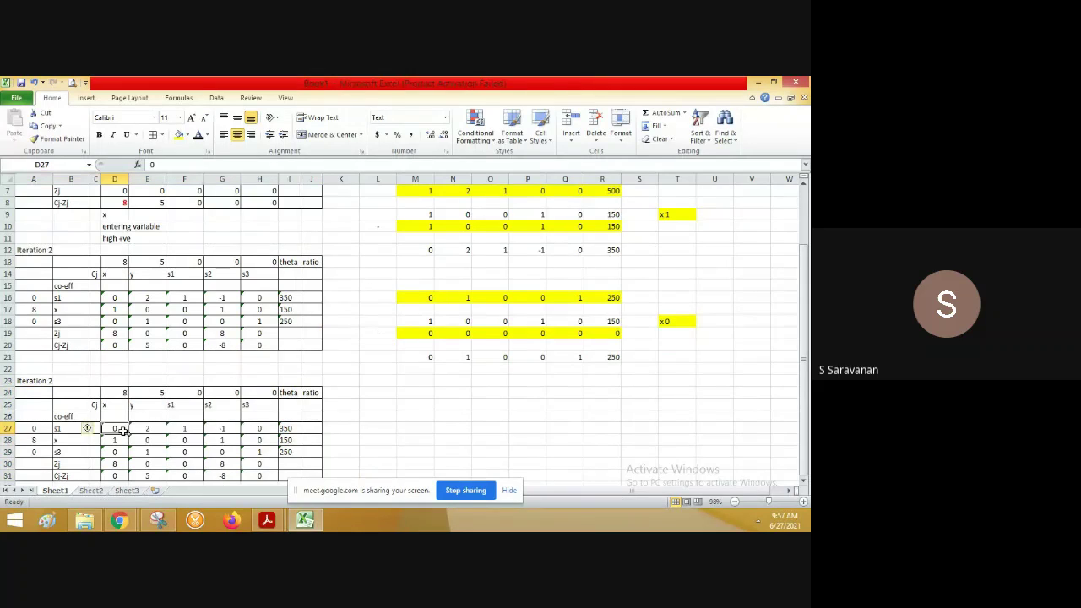
{"action": "left_click_drag", "start_coordinate": [123, 429], "coordinate": [259, 429]}
{"action": "key", "text": "shift+Right"}
{"action": "key", "text": "shift+Down"}
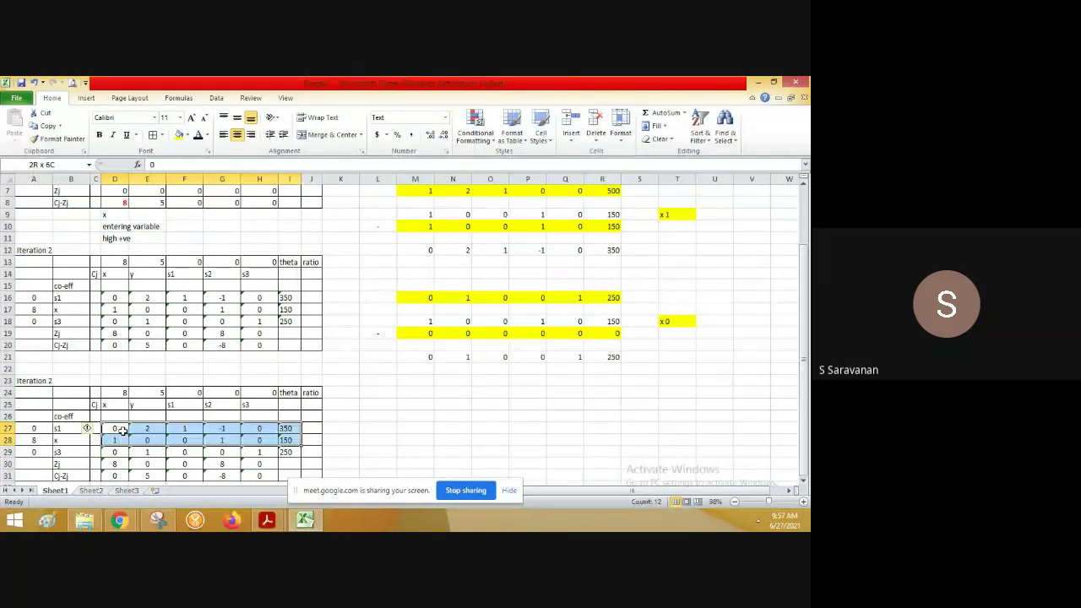
{"action": "key", "text": "shift+Down"}
{"action": "key", "text": "shift+Down"}
{"action": "key", "text": "shift+Down"}
{"action": "key", "text": "Delete"}
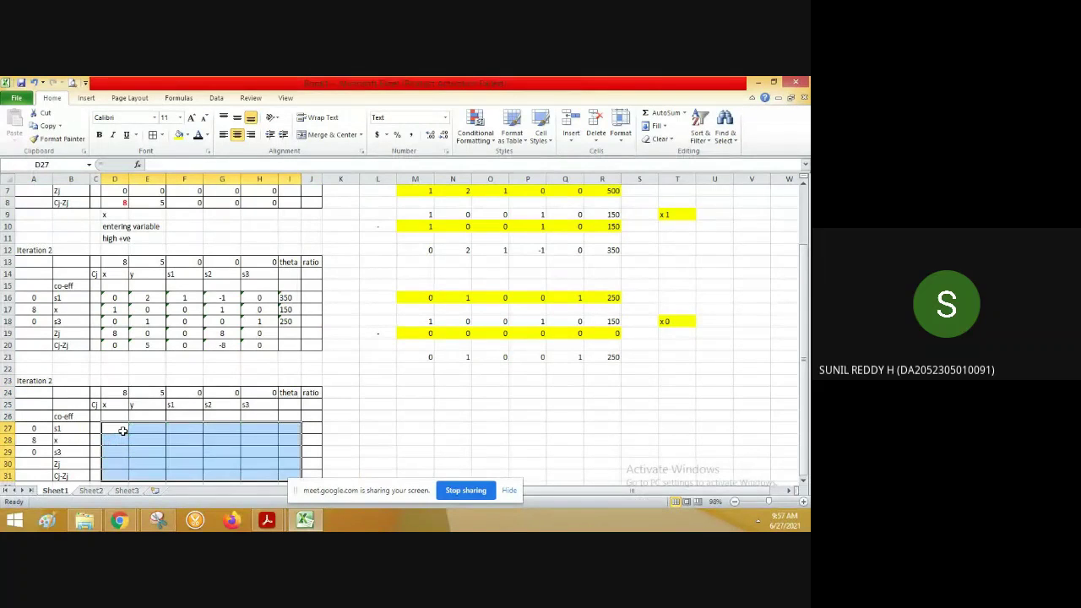
{"action": "left_click", "coordinate": [123, 430]}
{"action": "key", "text": "Down"}
{"action": "key", "text": "Down"}
{"action": "key", "text": "Down"}
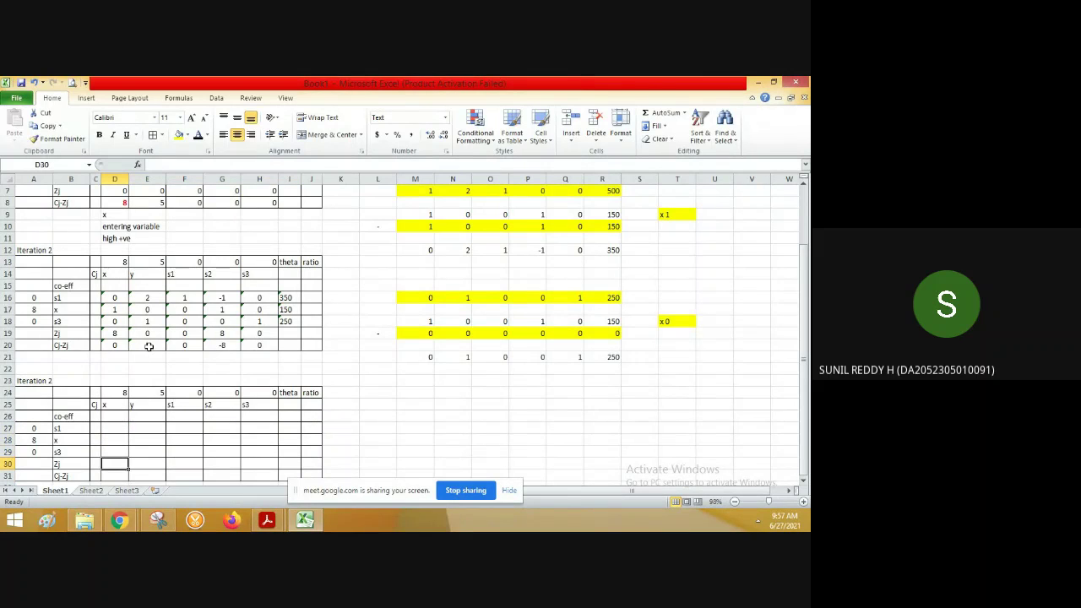
Shade the Iteration 2 y column cells E16:E20 light red and make the Cj-Zj value in E20 bold.
{"action": "left_click", "coordinate": [154, 293]}
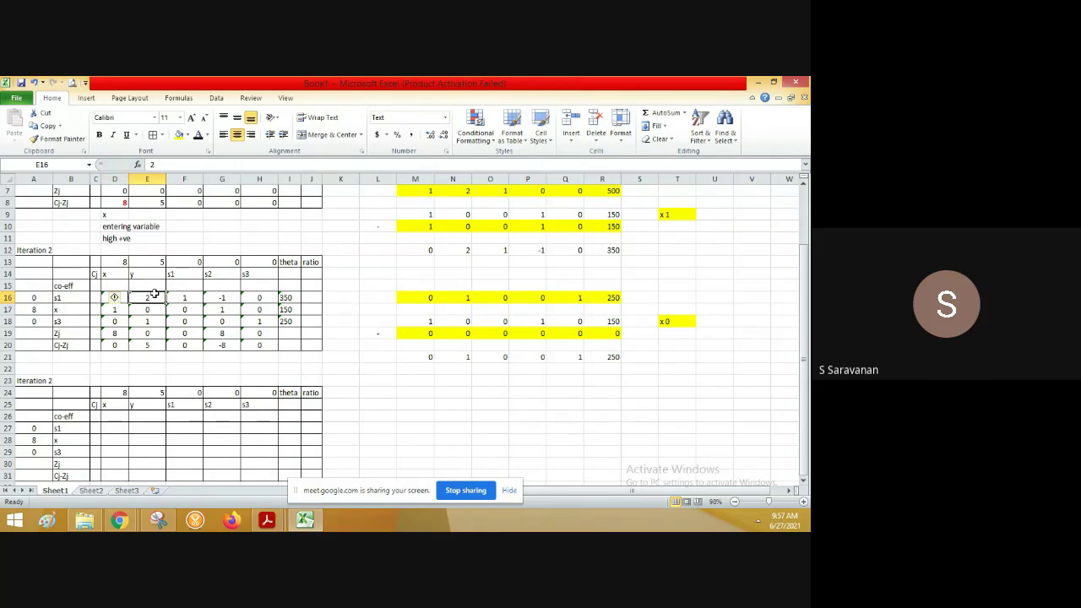
{"action": "key", "text": "shift+Down"}
{"action": "key", "text": "shift+Down"}
{"action": "key", "text": "shift+Down"}
{"action": "key", "text": "shift+Down"}
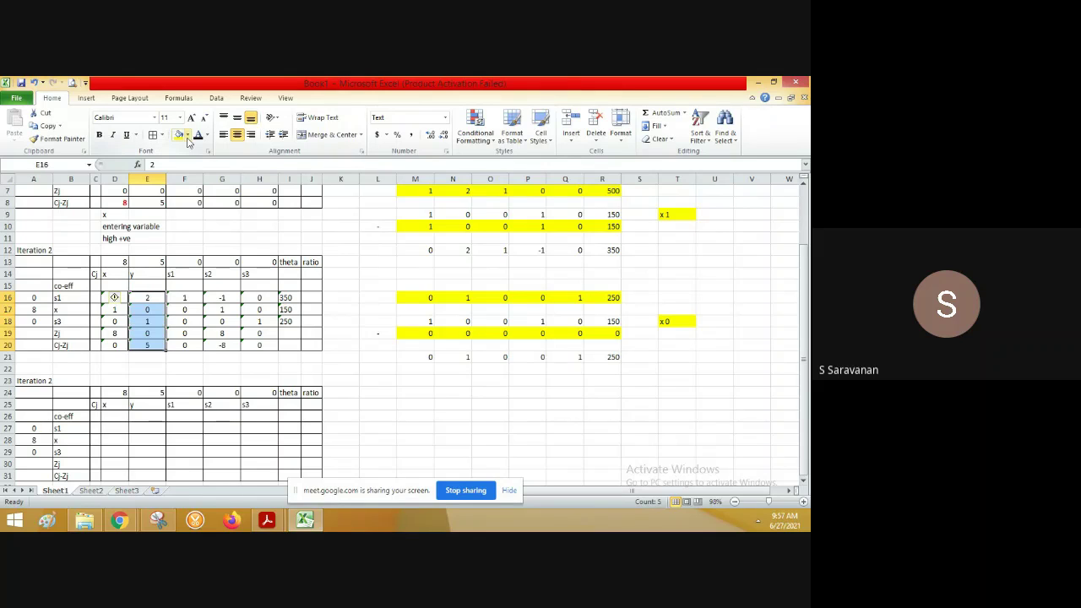
{"action": "left_click", "coordinate": [188, 135]}
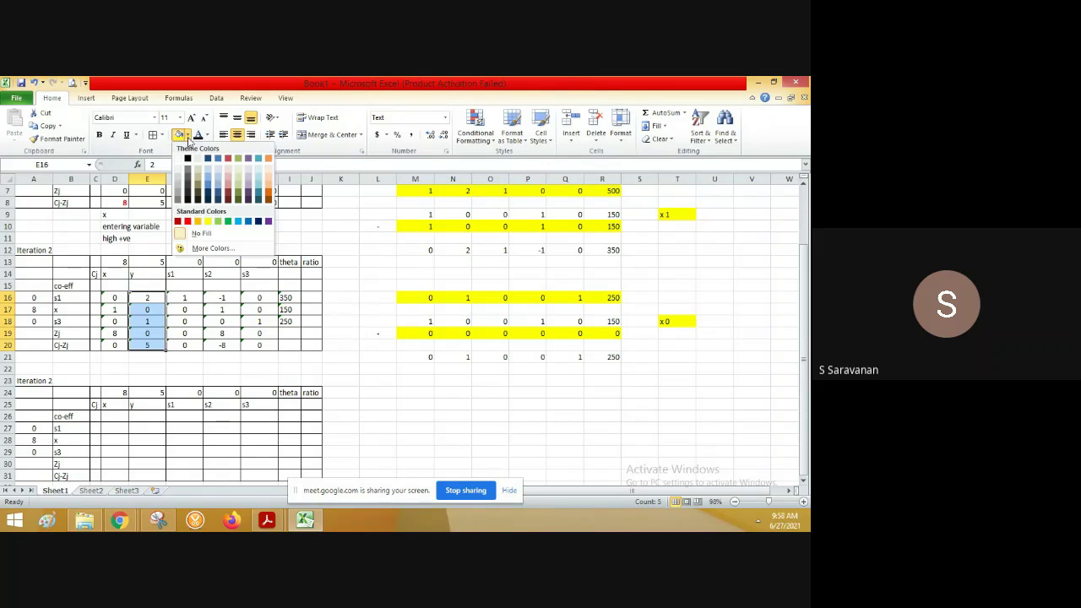
{"action": "left_click", "coordinate": [227, 179]}
{"action": "left_click", "coordinate": [150, 346]}
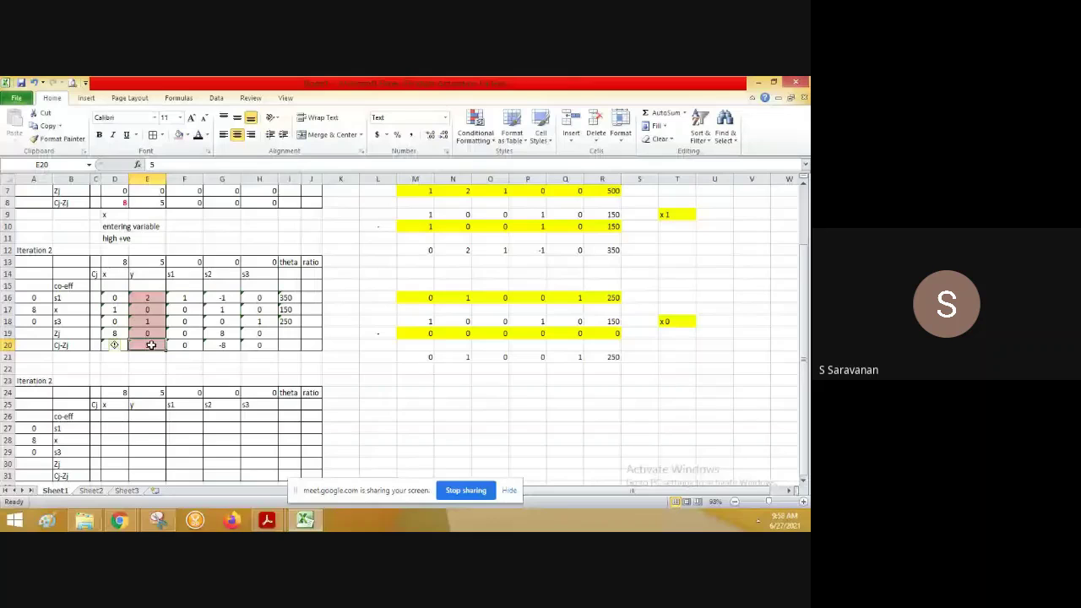
{"action": "key", "text": "ctrl+b"}
Label the Iteration 2 y column as the entering variable with "entering" in E21 and "y" in E22.
{"action": "left_click", "coordinate": [153, 366]}
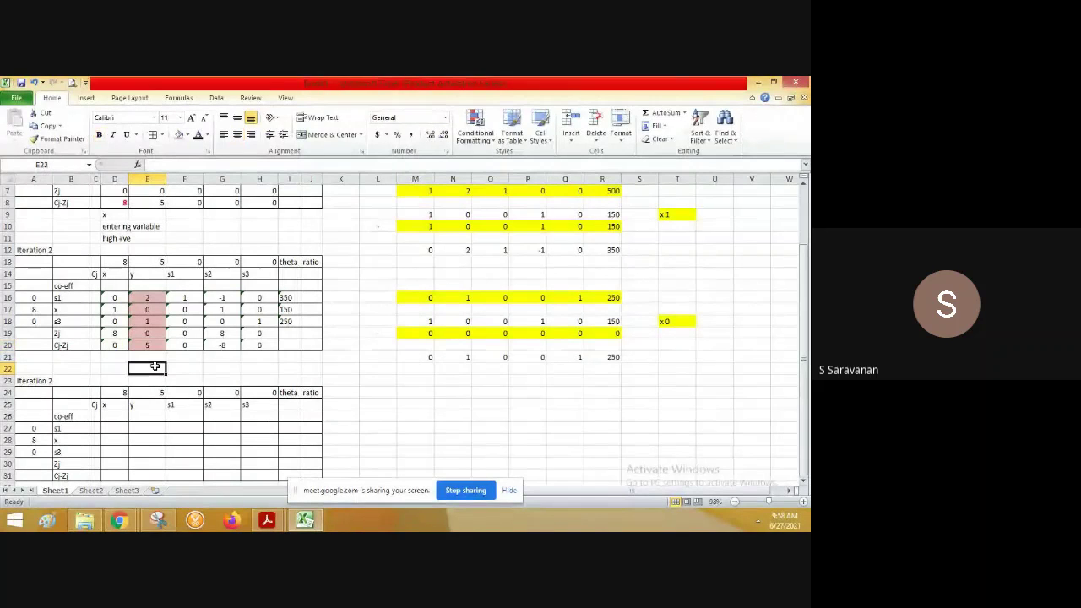
{"action": "left_click", "coordinate": [153, 357]}
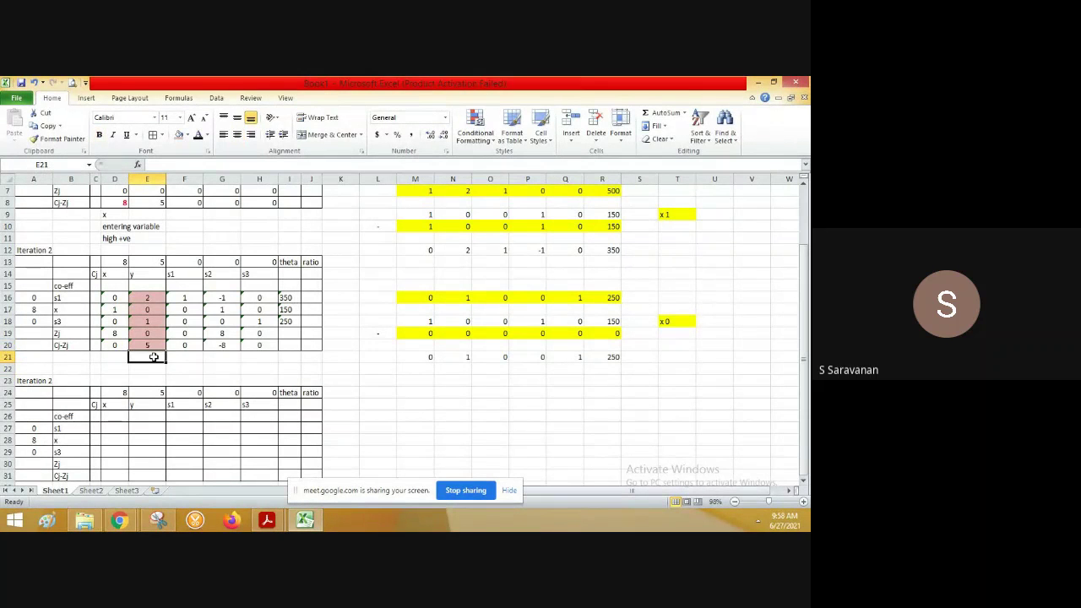
{"action": "type", "text": "enteri"}
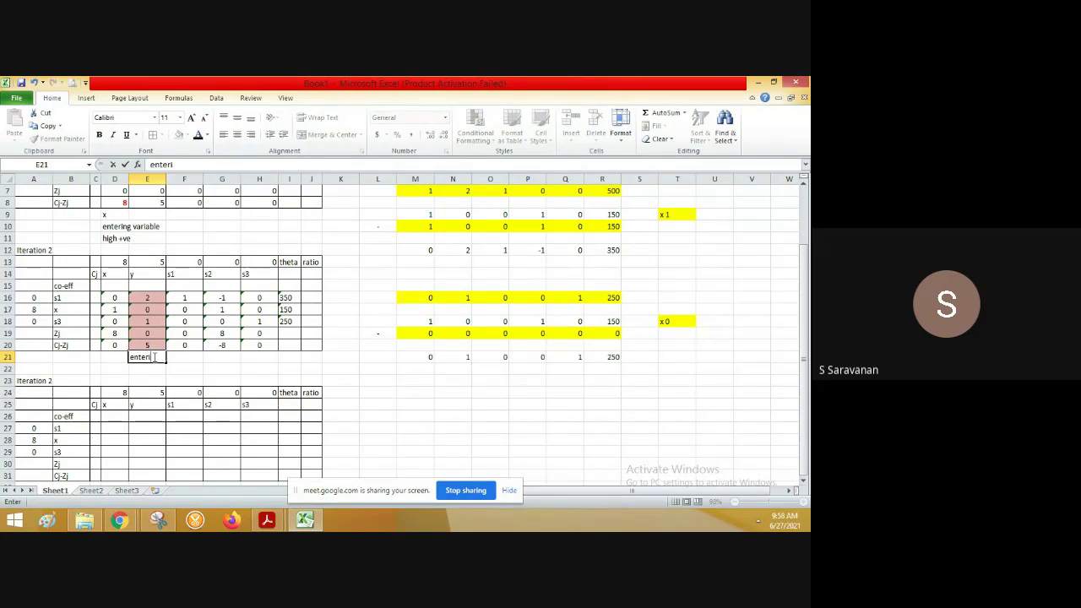
{"action": "type", "text": "ng"}
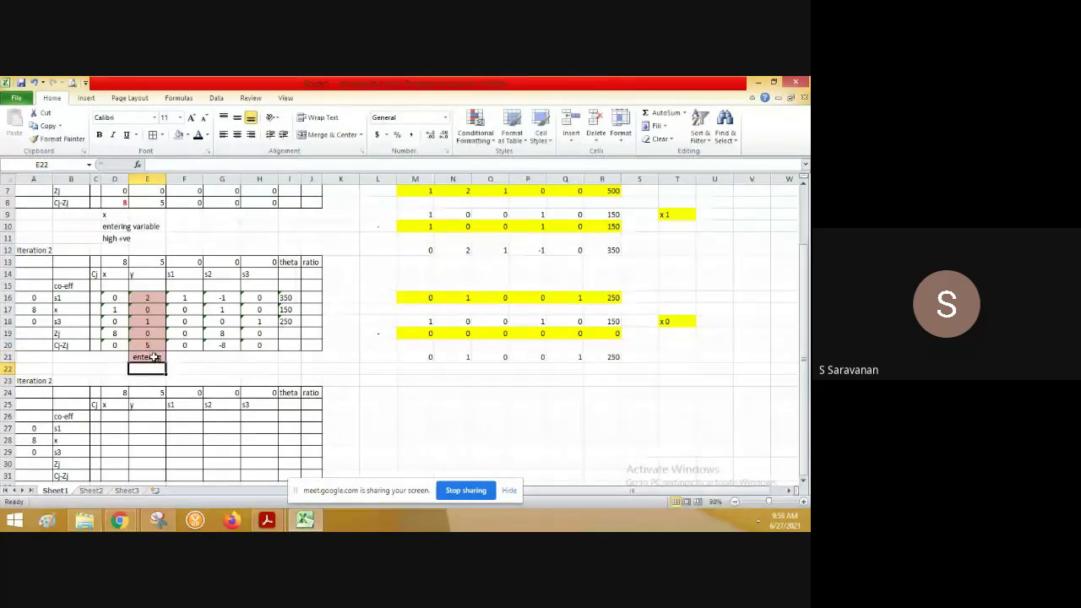
{"action": "key", "text": "Return"}
{"action": "type", "text": "y"}
{"action": "key", "text": "Up"}
{"action": "key", "text": "Up"}
{"action": "key", "text": "Up"}
{"action": "key", "text": "Up"}
{"action": "key", "text": "Up"}
{"action": "key", "text": "Up"}
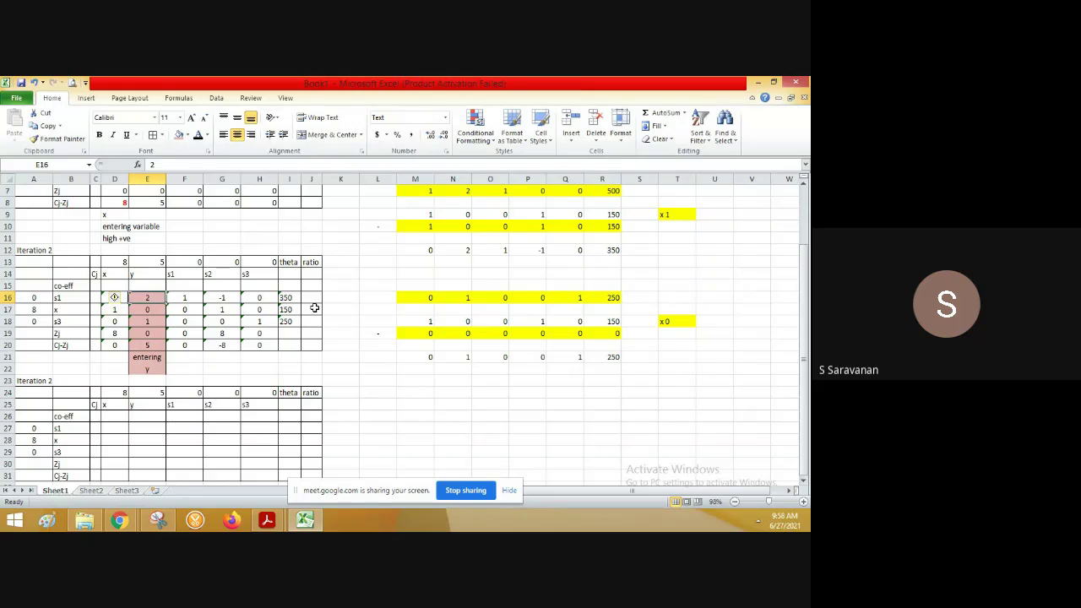
Enter the Iteration 2 ratios 175, infi and 250 in J16:J18 and set J17:J18 to black text.
{"action": "left_click", "coordinate": [313, 296]}
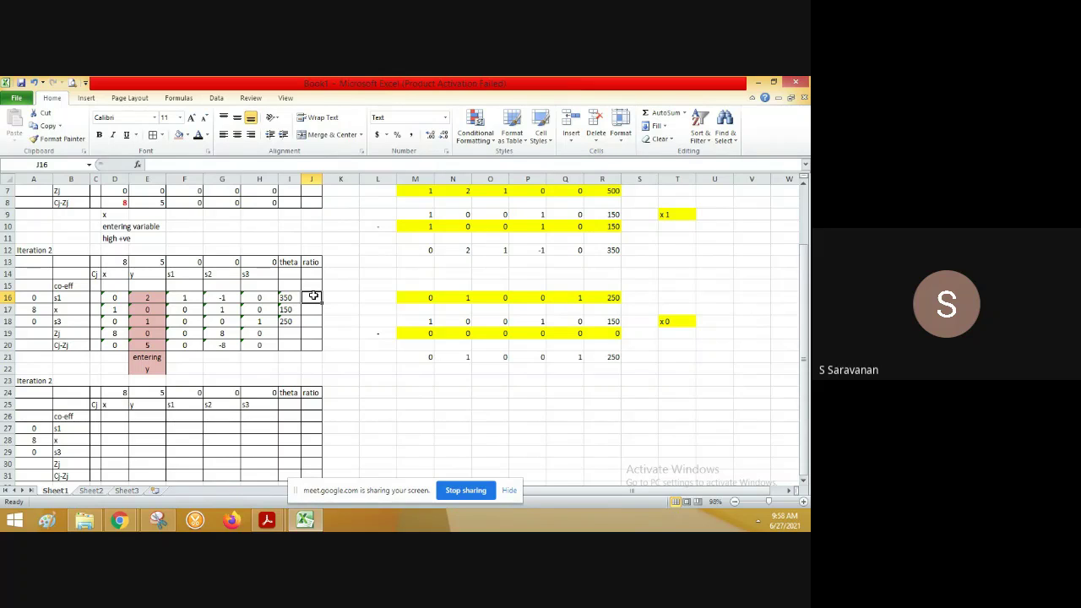
{"action": "type", "text": "175"}
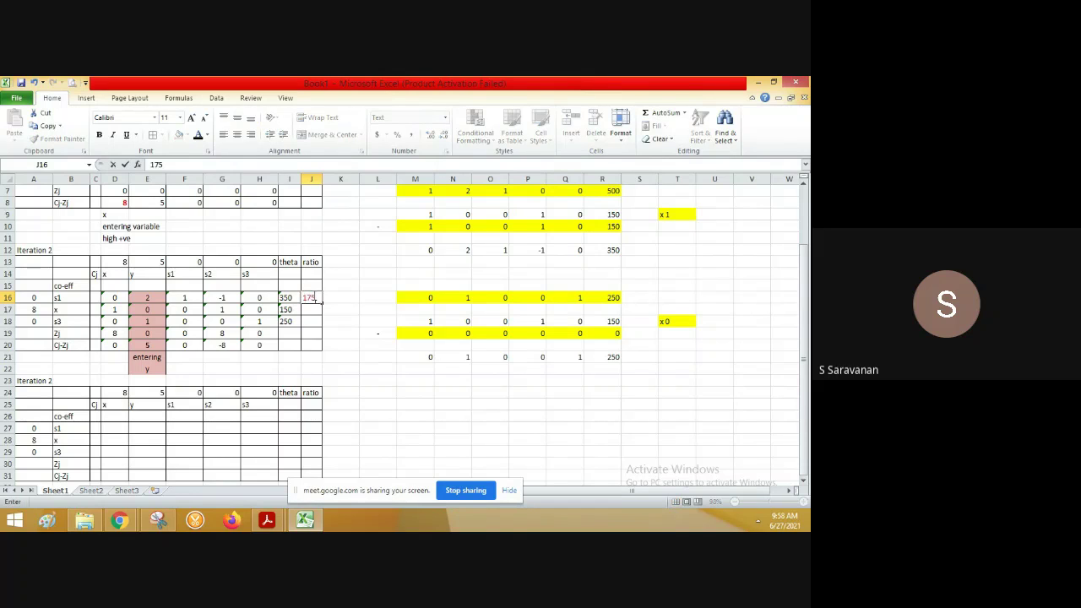
{"action": "key", "text": "Return"}
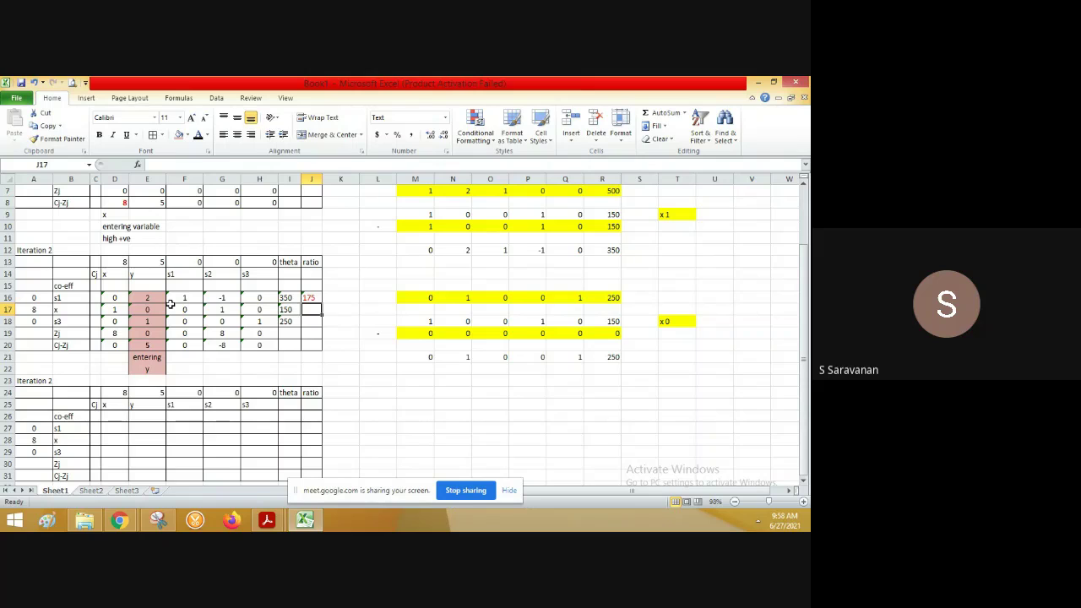
{"action": "type", "text": "infi"}
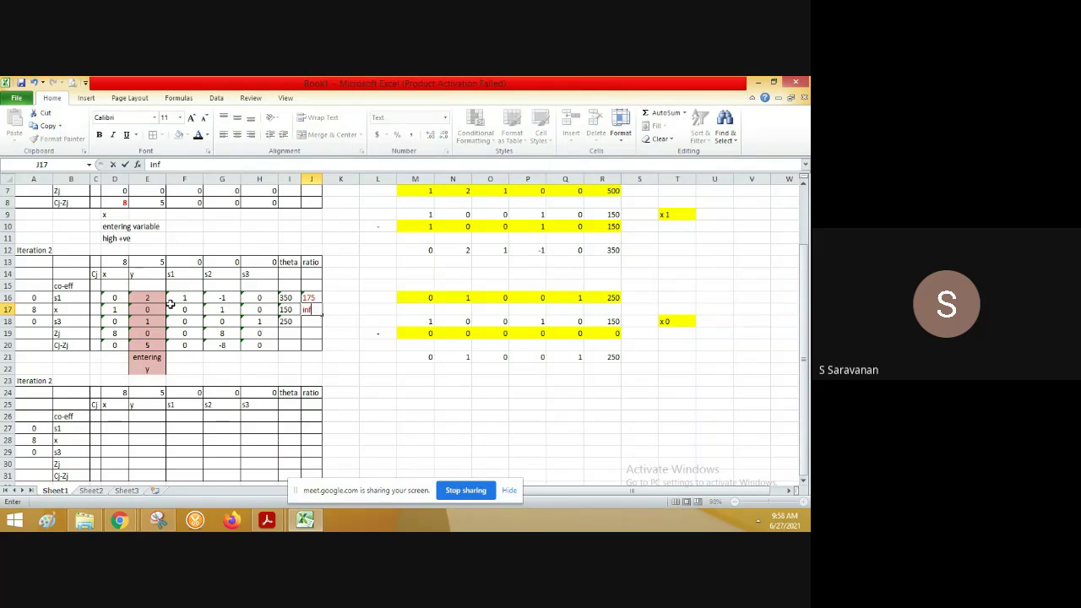
{"action": "key", "text": "Return"}
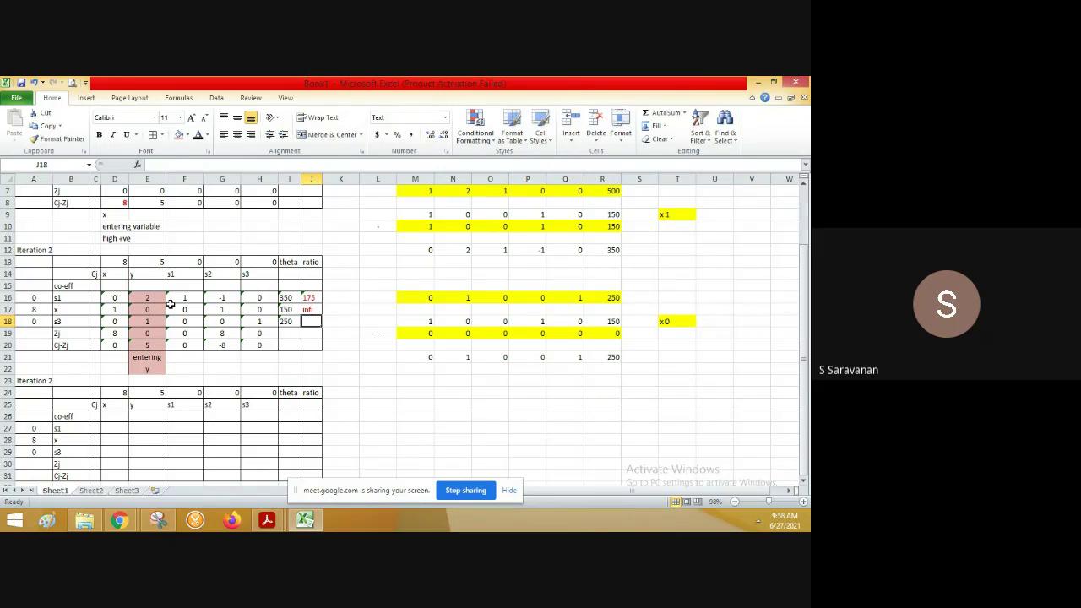
{"action": "type", "text": "250"}
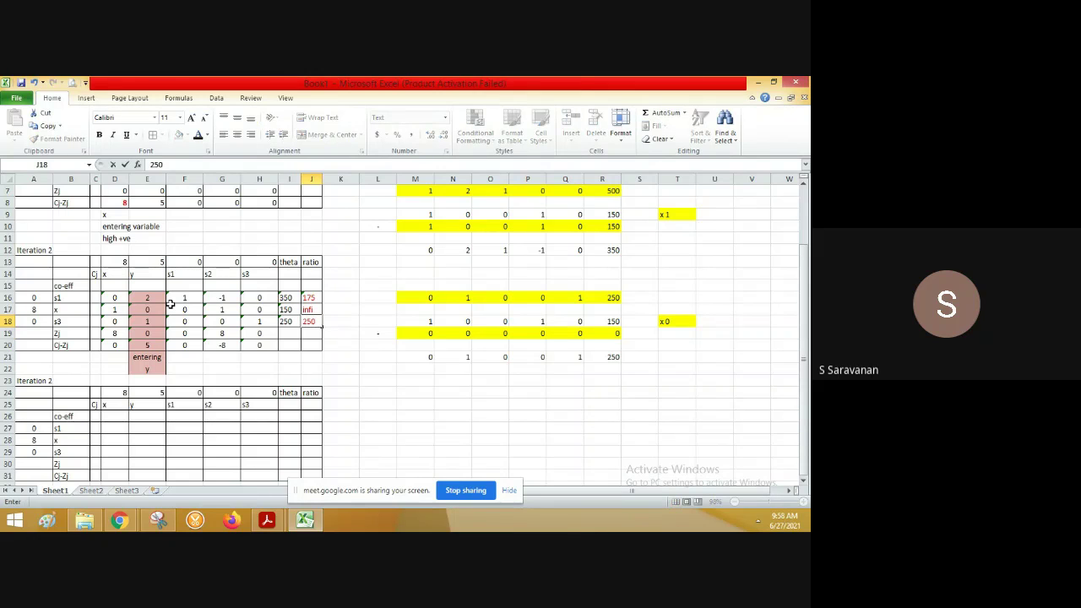
{"action": "key", "text": "Return"}
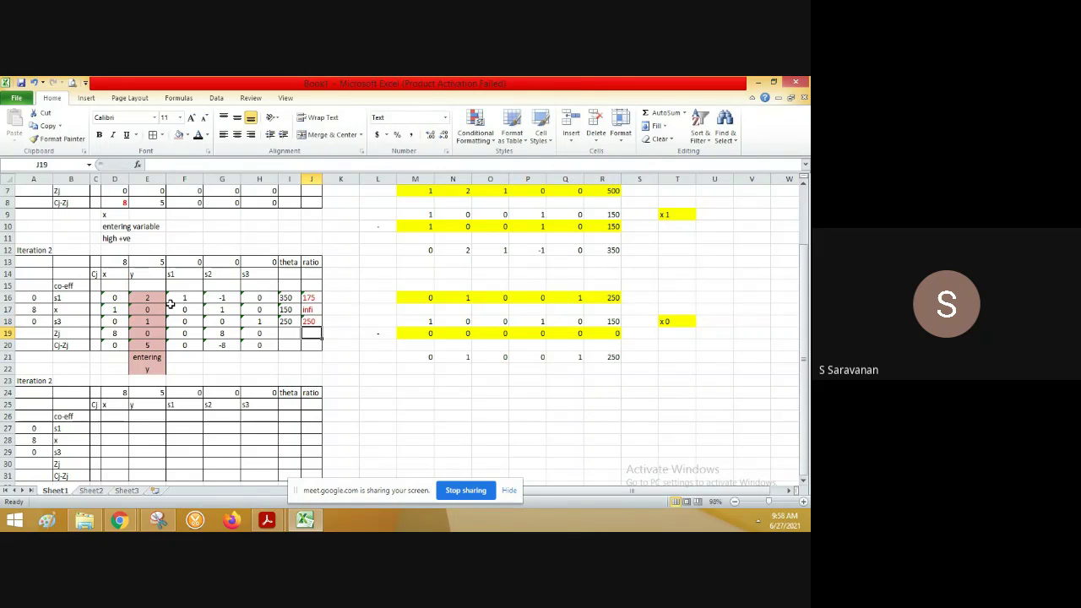
{"action": "left_click", "coordinate": [316, 310]}
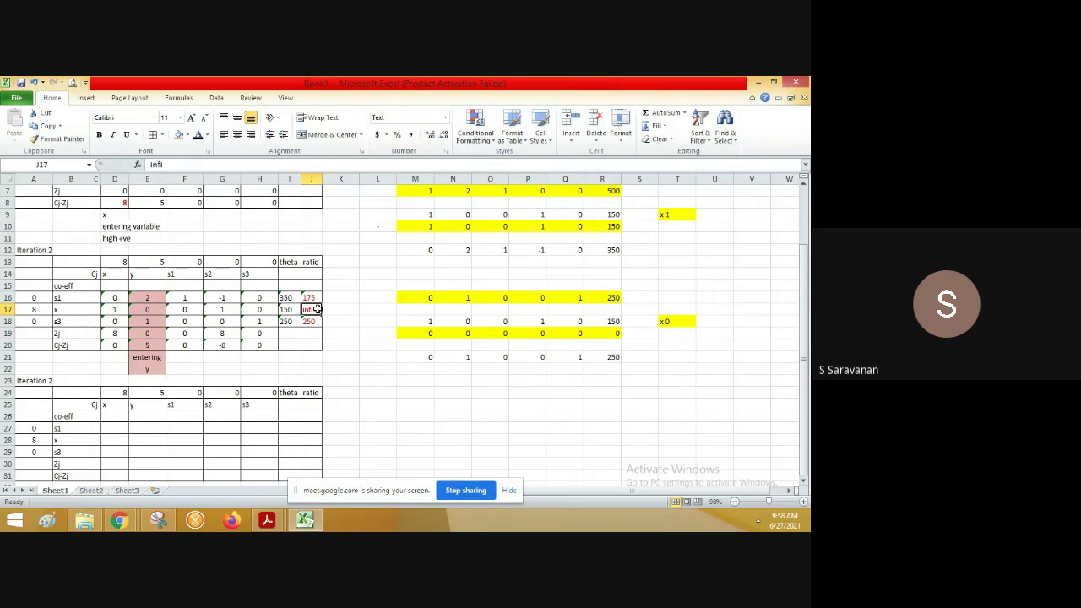
{"action": "left_click_drag", "start_coordinate": [316, 310], "coordinate": [312, 322]}
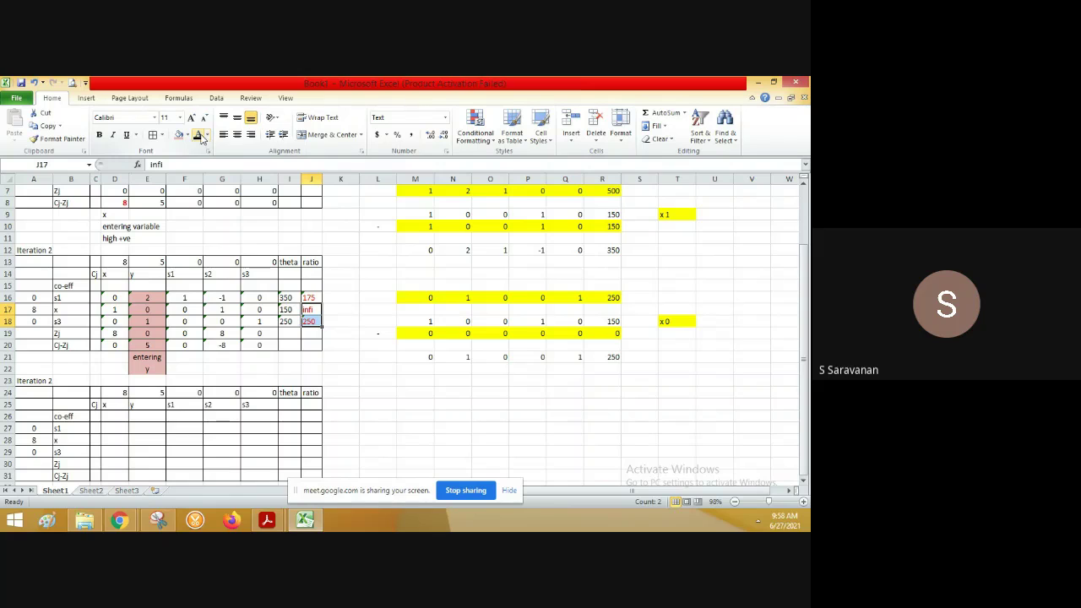
Mark the s1 row as the leaving variable with "least s1" in K16 and "leaving" in K15.
{"action": "left_click", "coordinate": [345, 297]}
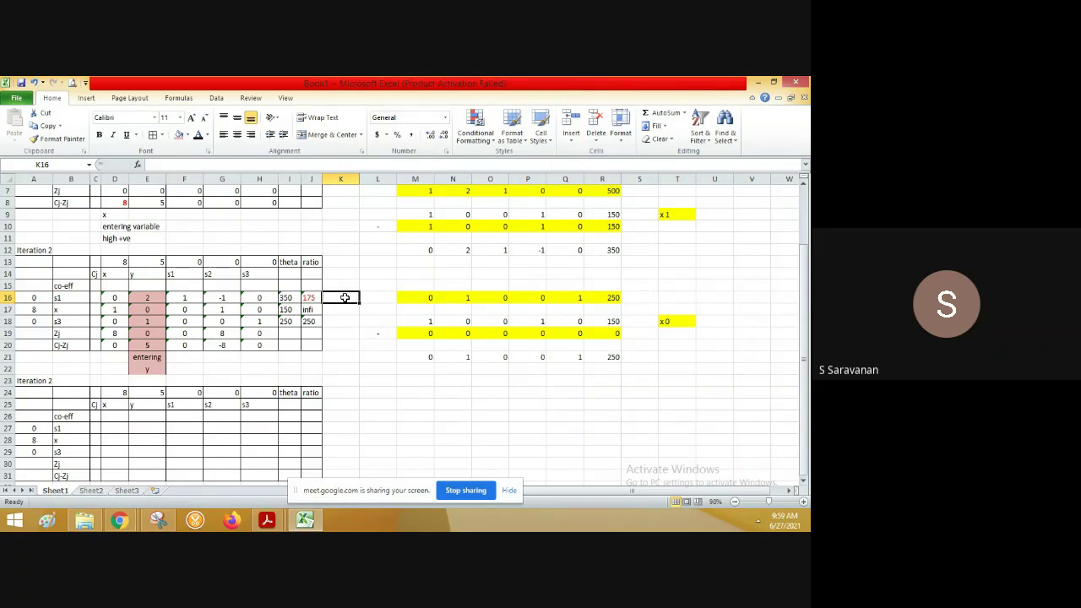
{"action": "type", "text": "least"}
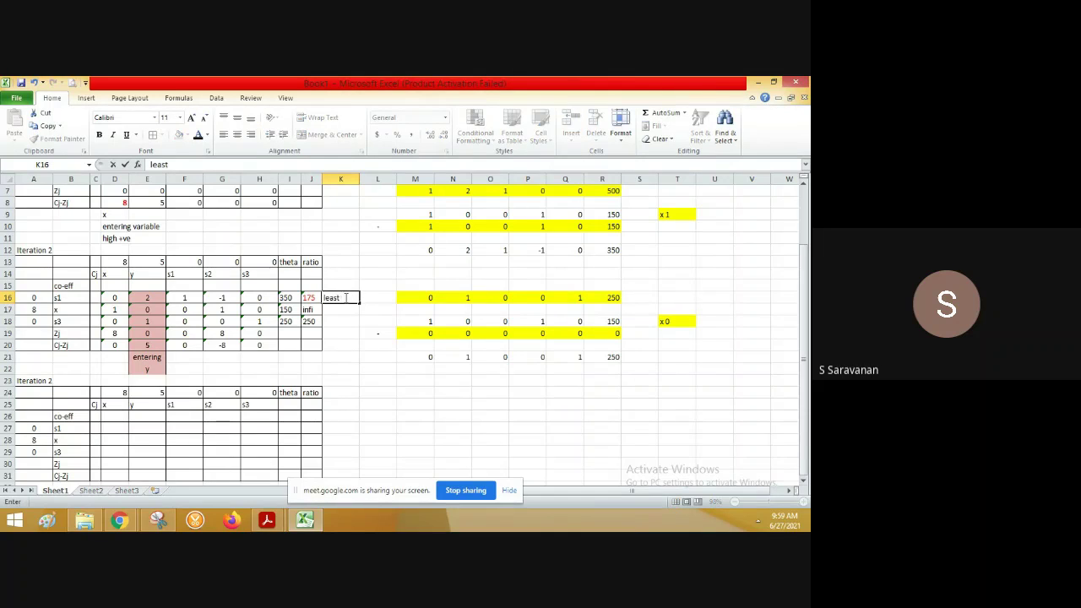
{"action": "type", "text": " s1"}
{"action": "key", "text": "Tab"}
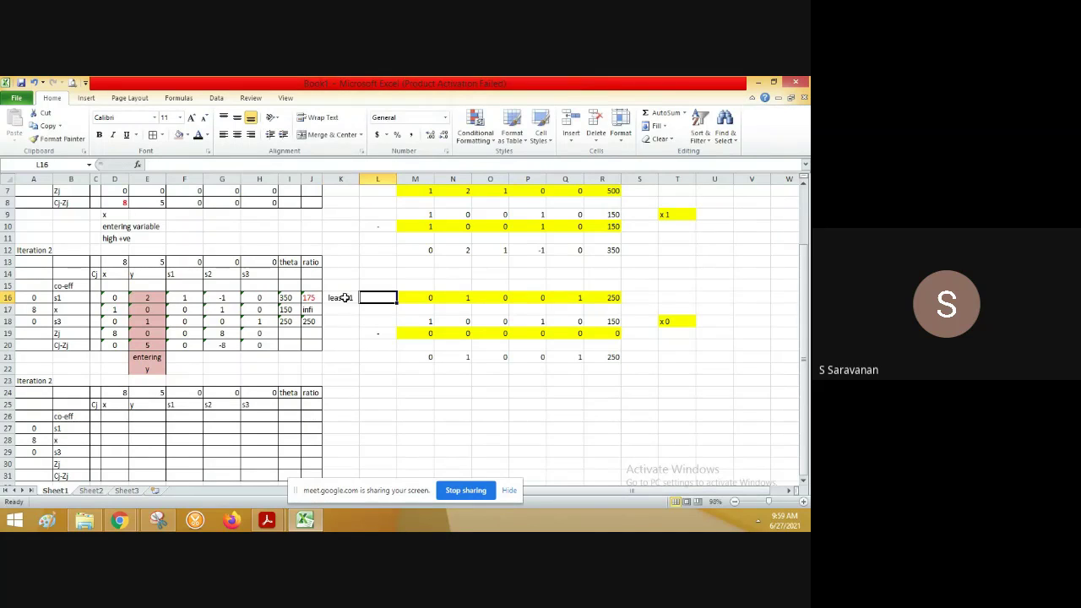
{"action": "left_click", "coordinate": [345, 285]}
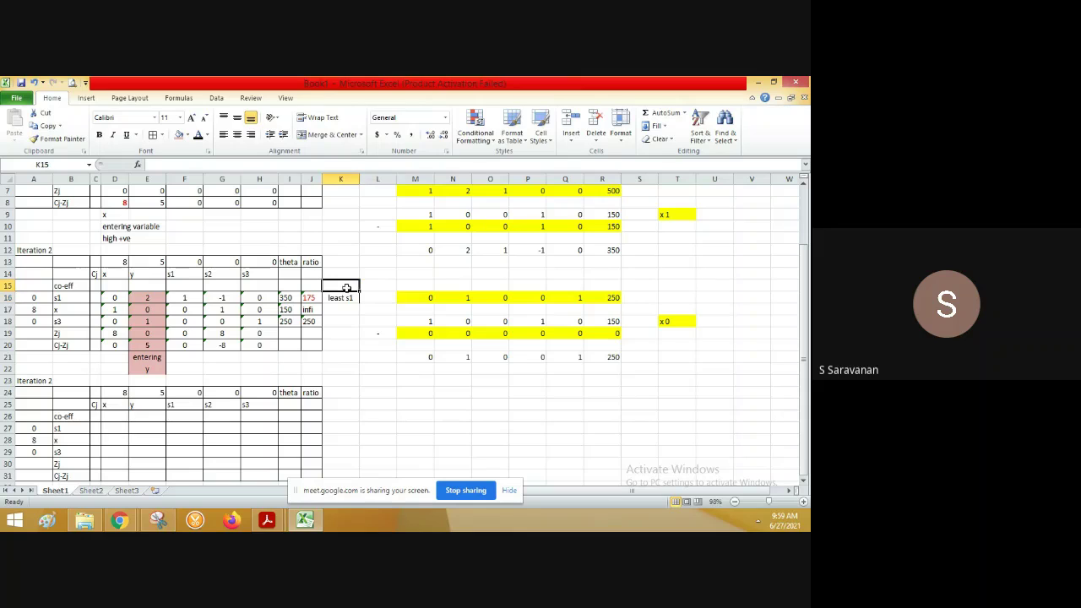
{"action": "type", "text": "leavi"}
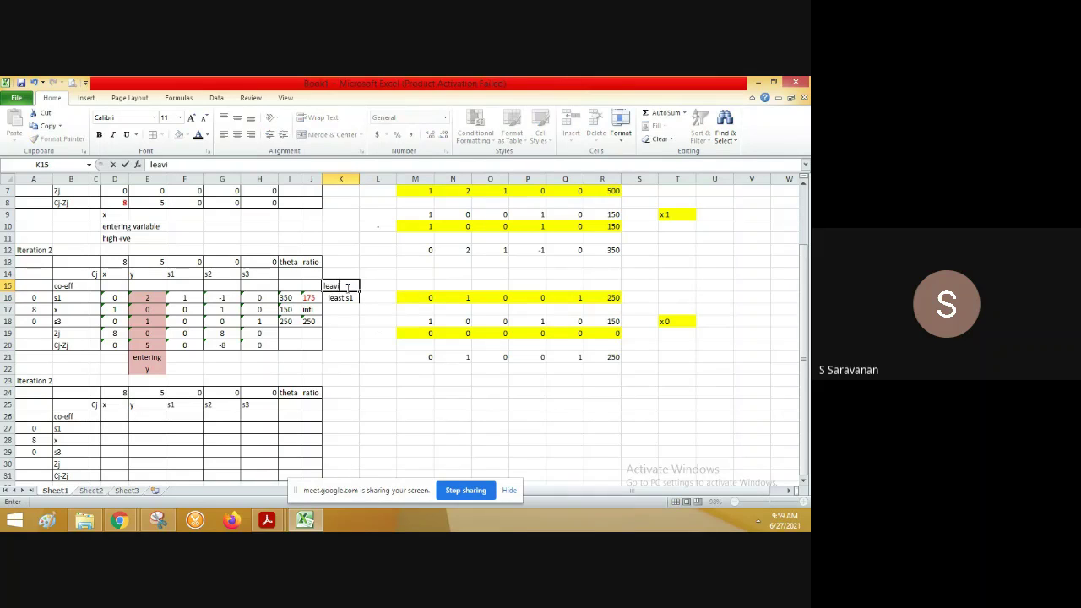
{"action": "type", "text": "bg"}
{"action": "key", "text": "BackSpace"}
{"action": "type", "text": "ng"}
{"action": "key", "text": "Return"}
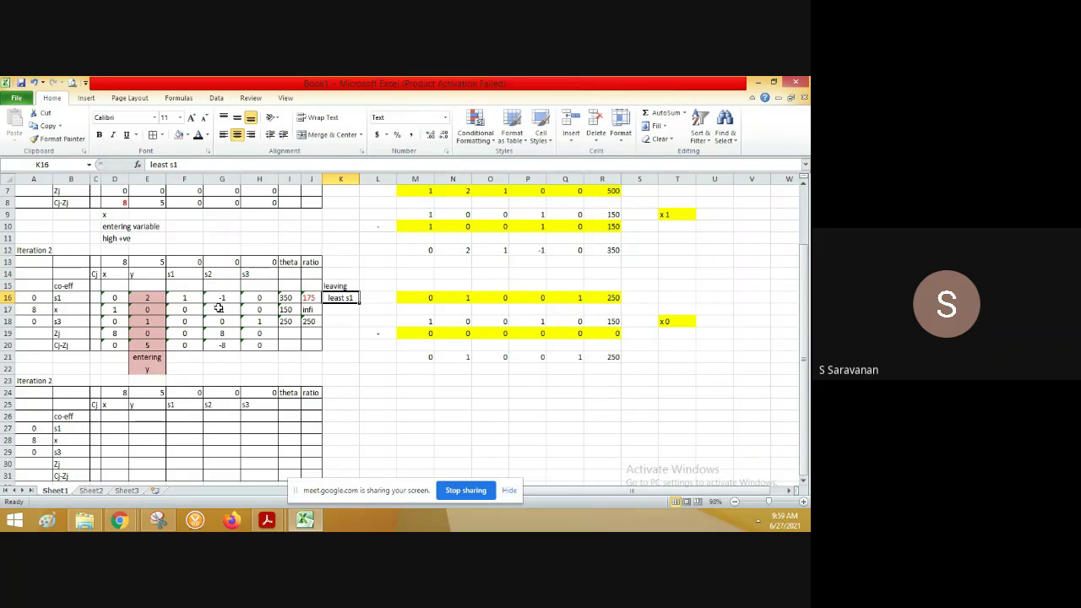
Shade the leaving s1 row cells D16:J16 of Iteration 2 light red.
{"action": "left_click", "coordinate": [113, 298]}
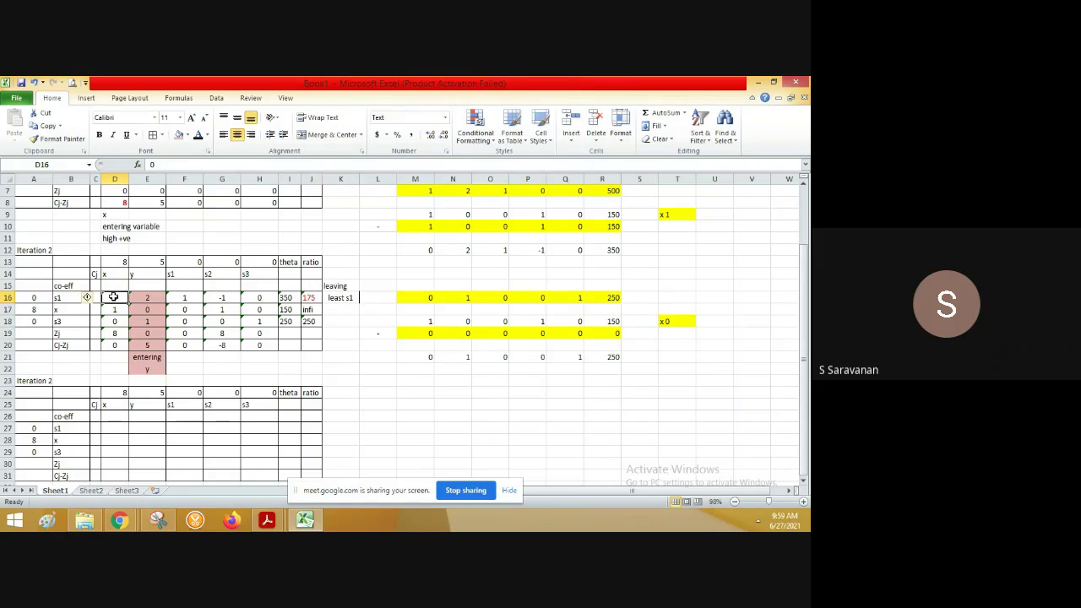
{"action": "key", "text": "shift+Right"}
{"action": "key", "text": "shift+Right"}
{"action": "key", "text": "shift+Right"}
{"action": "key", "text": "shift+Right"}
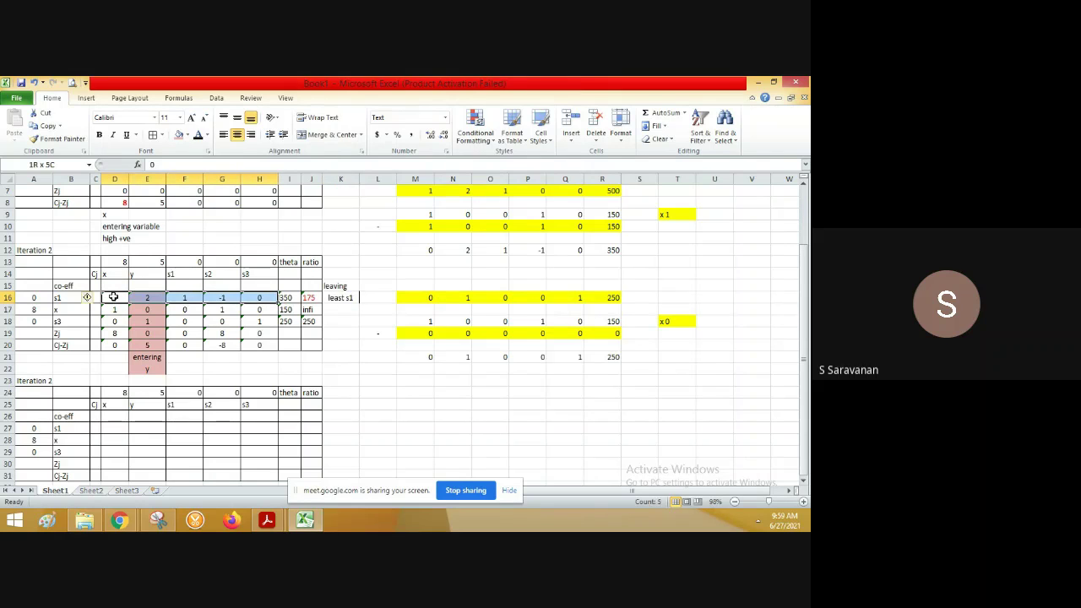
{"action": "key", "text": "shift+Right"}
{"action": "key", "text": "shift+Right"}
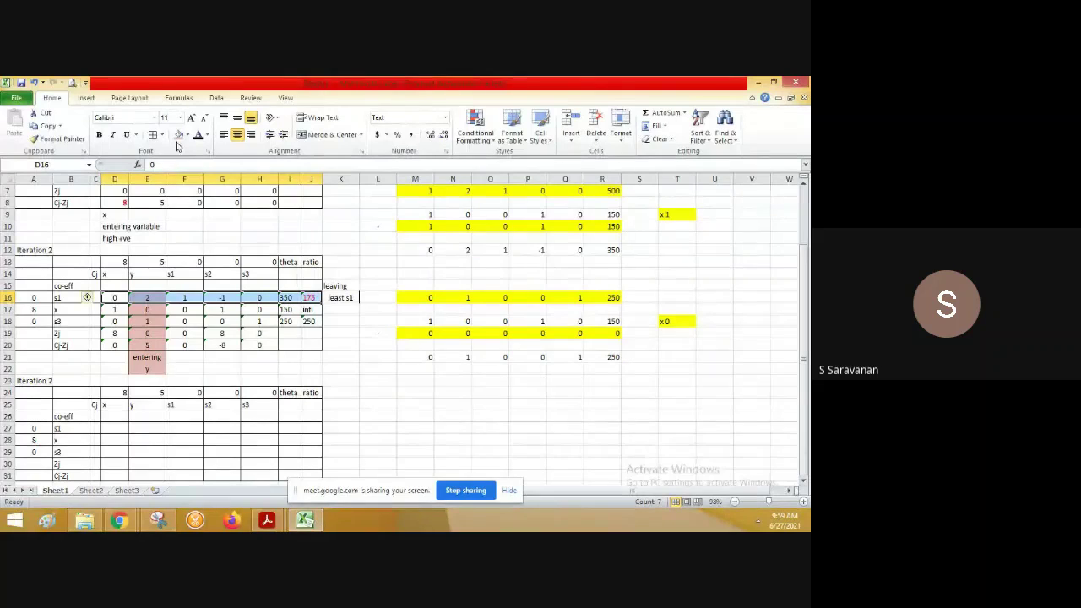
{"action": "left_click", "coordinate": [178, 136]}
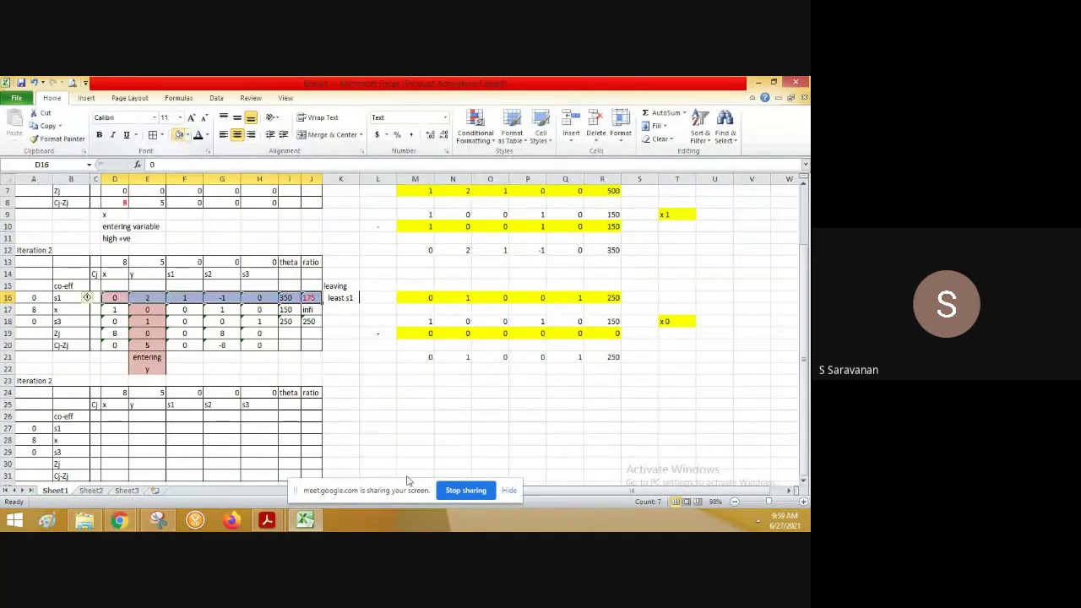
{"action": "left_click", "coordinate": [387, 438]}
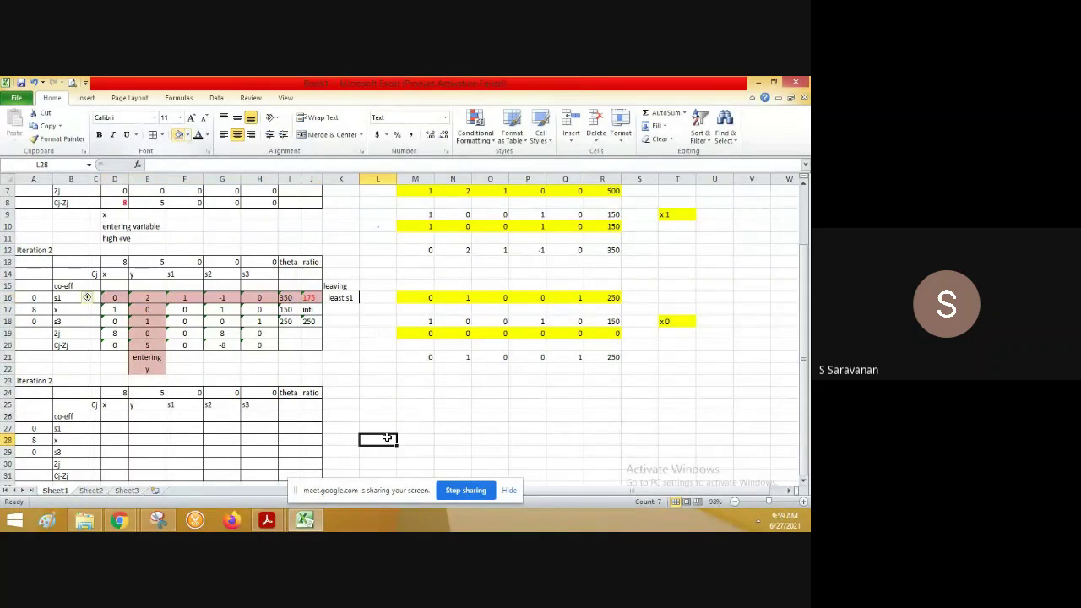
Fill the pivot cell E16, where the y column meets the s1 row, with standard red.
{"action": "left_click", "coordinate": [155, 297]}
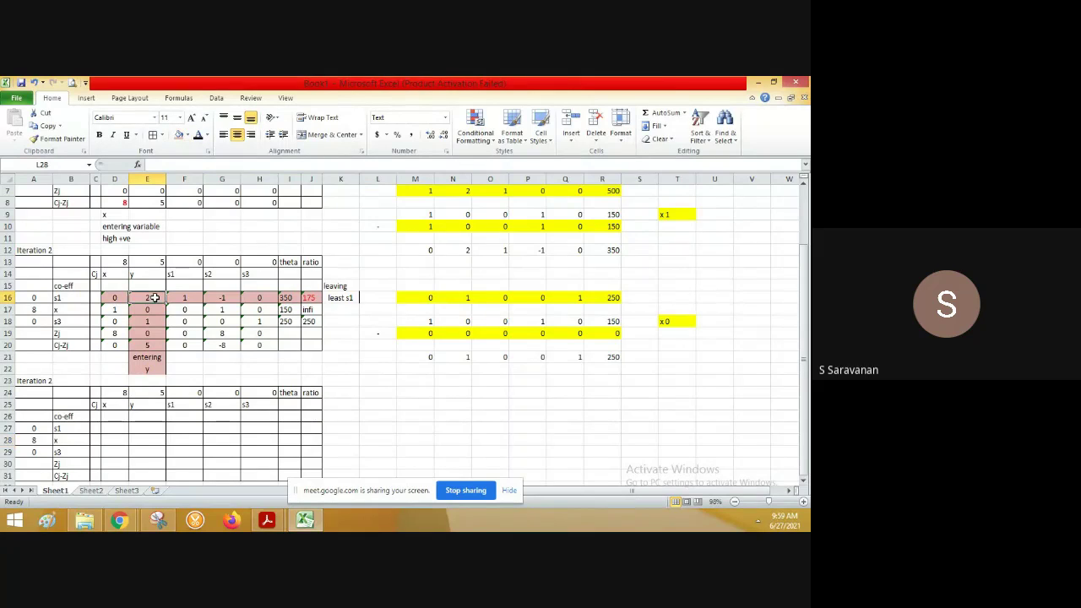
{"action": "left_click", "coordinate": [188, 137]}
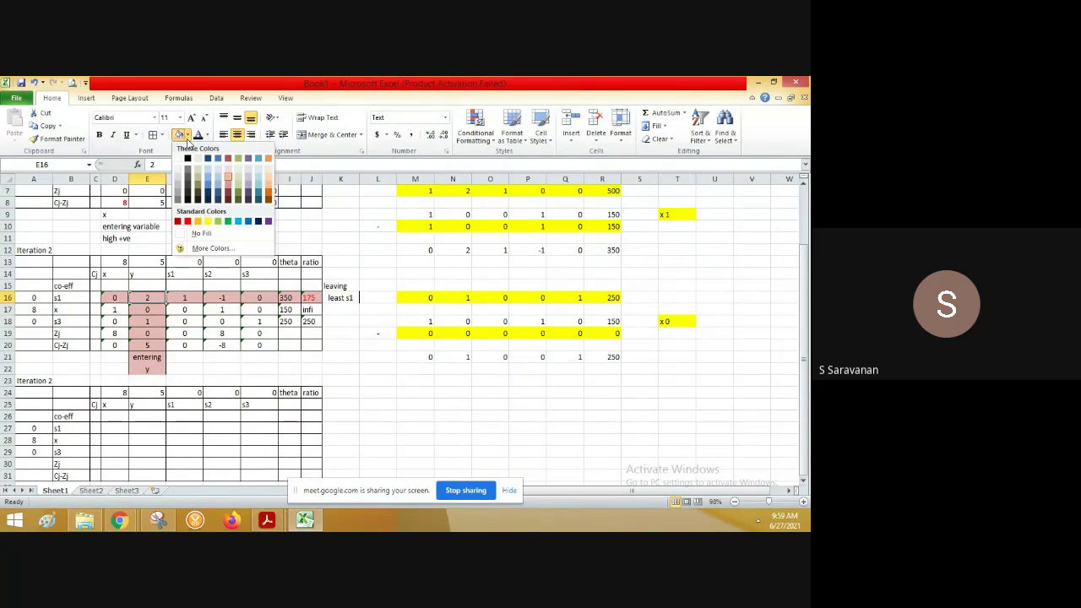
{"action": "left_click", "coordinate": [186, 221]}
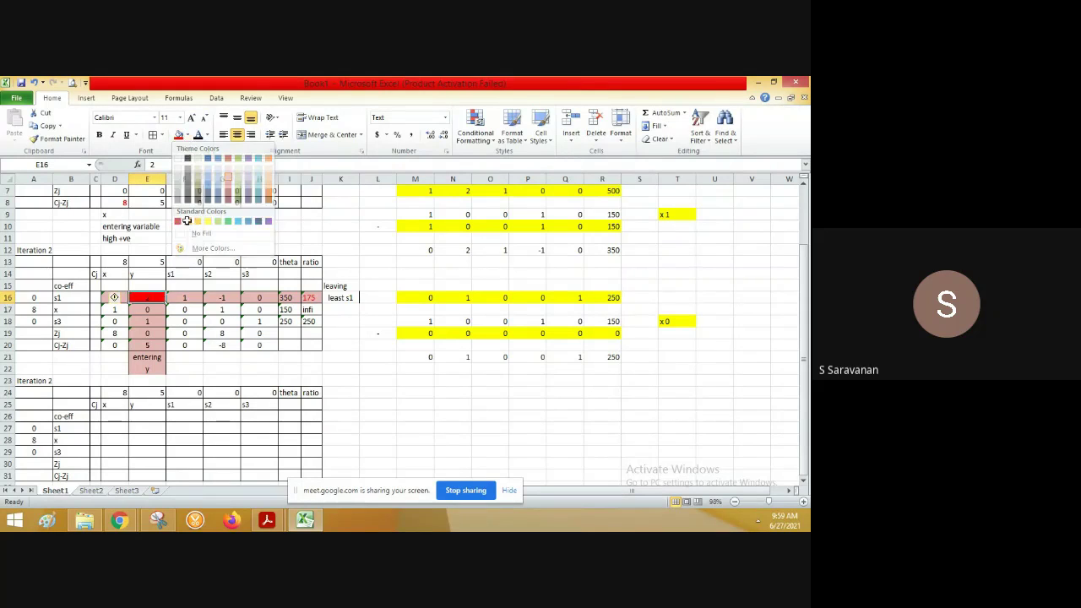
{"action": "left_click", "coordinate": [423, 404]}
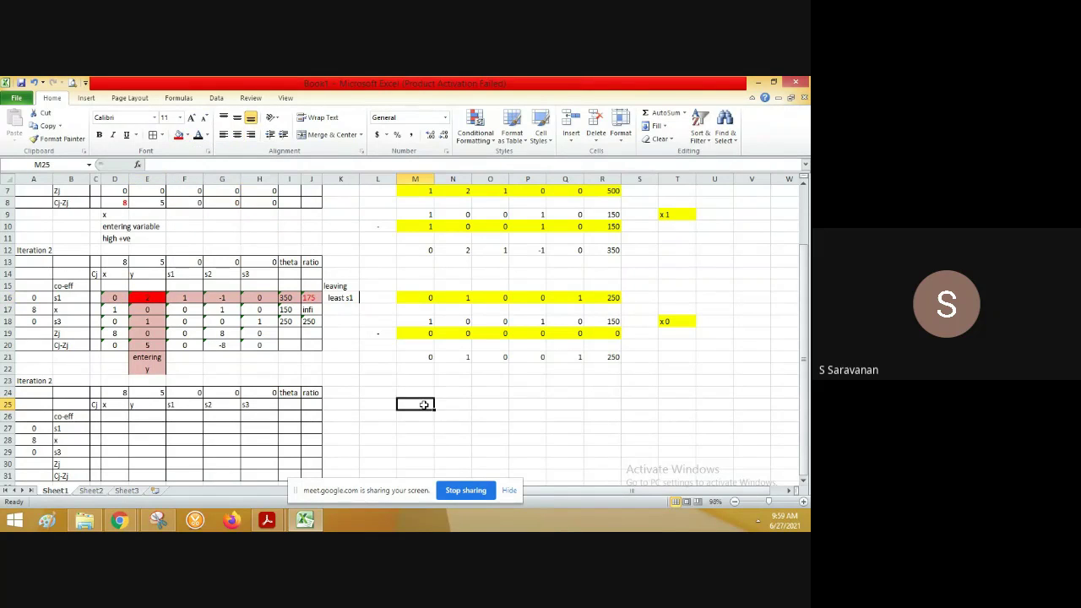
Replace s1 with y in B27 of the copied table and set its coefficient in A27 to 5.
{"action": "key", "text": "Down"}
{"action": "key", "text": "Down"}
{"action": "key", "text": "Down"}
{"action": "key", "text": "Down"}
{"action": "key", "text": "Down"}
{"action": "key", "text": "Down"}
{"action": "key", "text": "Down"}
{"action": "key", "text": "Down"}
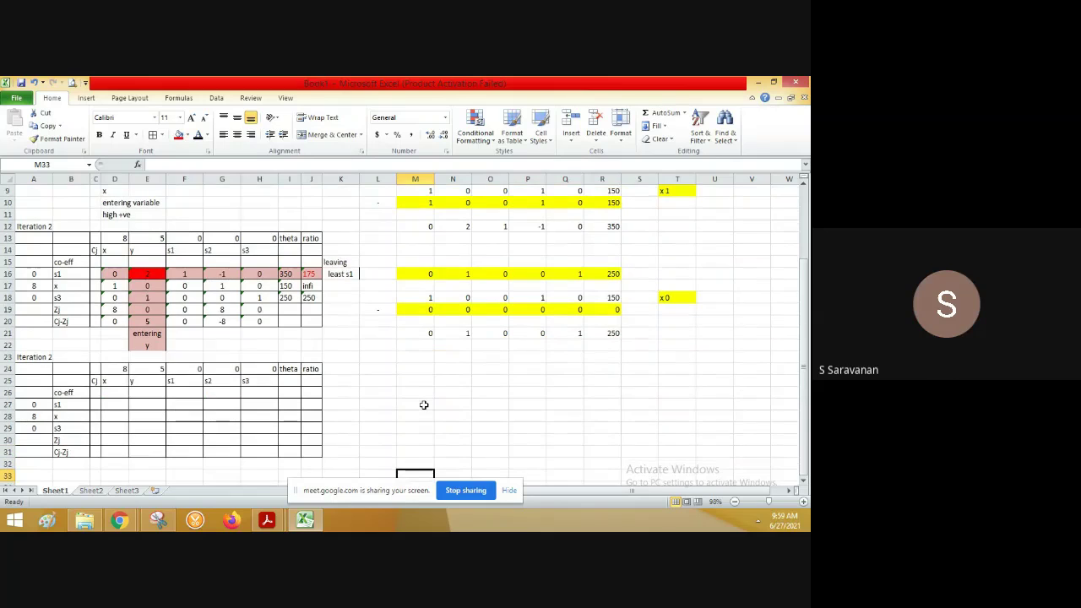
{"action": "left_click", "coordinate": [68, 404]}
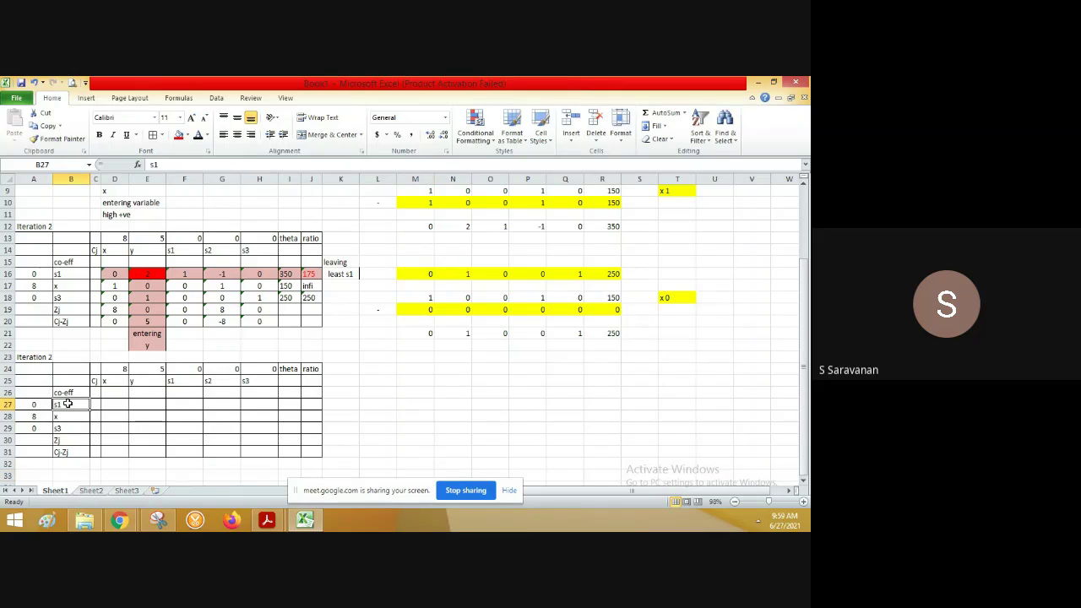
{"action": "type", "text": "y"}
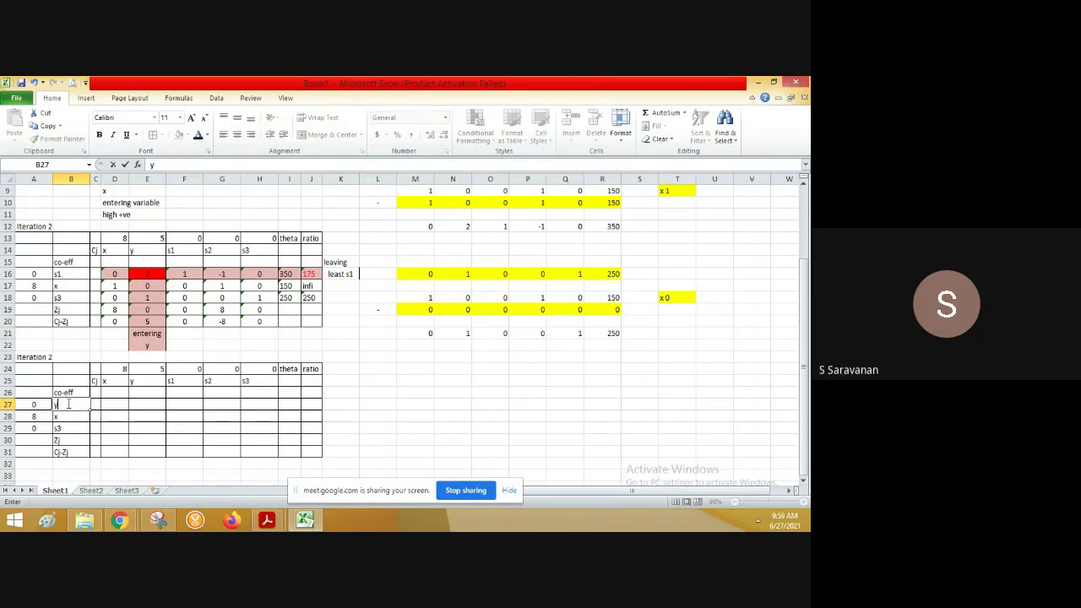
{"action": "key", "text": "Left"}
{"action": "type", "text": "5"}
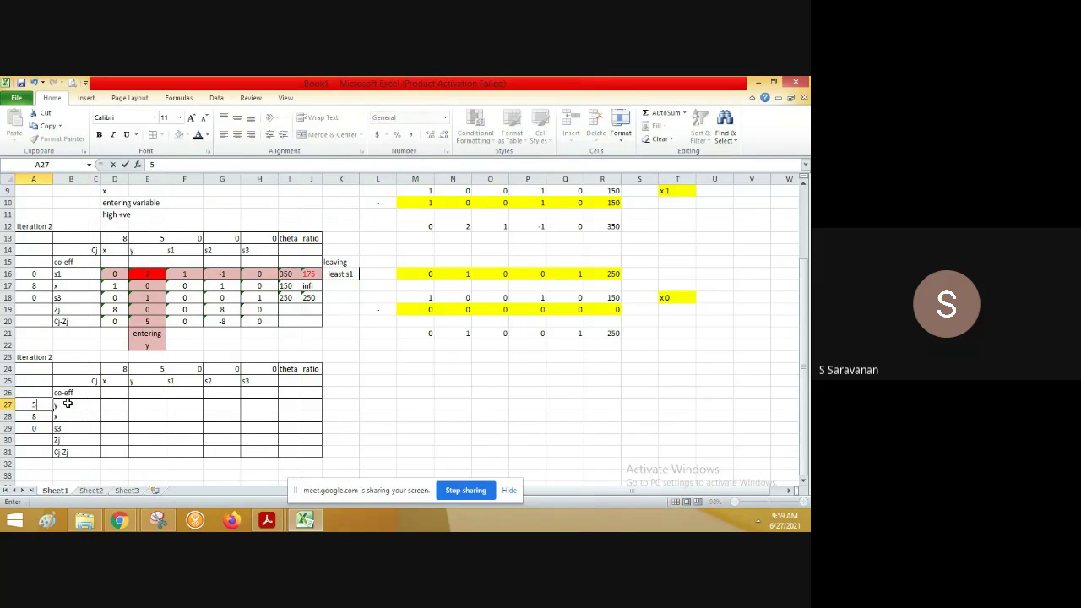
{"action": "key", "text": "Right"}
{"action": "key", "text": "Right"}
{"action": "key", "text": "Right"}
{"action": "key", "text": "Right"}
{"action": "key", "text": "Right"}
{"action": "key", "text": "Right"}
{"action": "key", "text": "Right"}
{"action": "key", "text": "Right"}
{"action": "key", "text": "Right"}
{"action": "key", "text": "Right"}
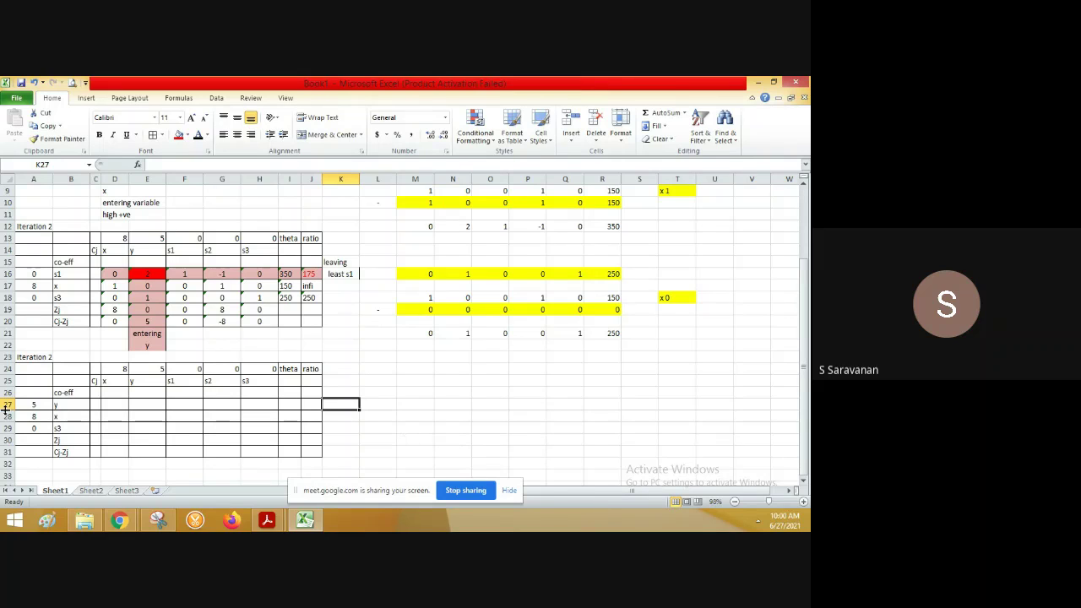
{"action": "left_click", "coordinate": [60, 405]}
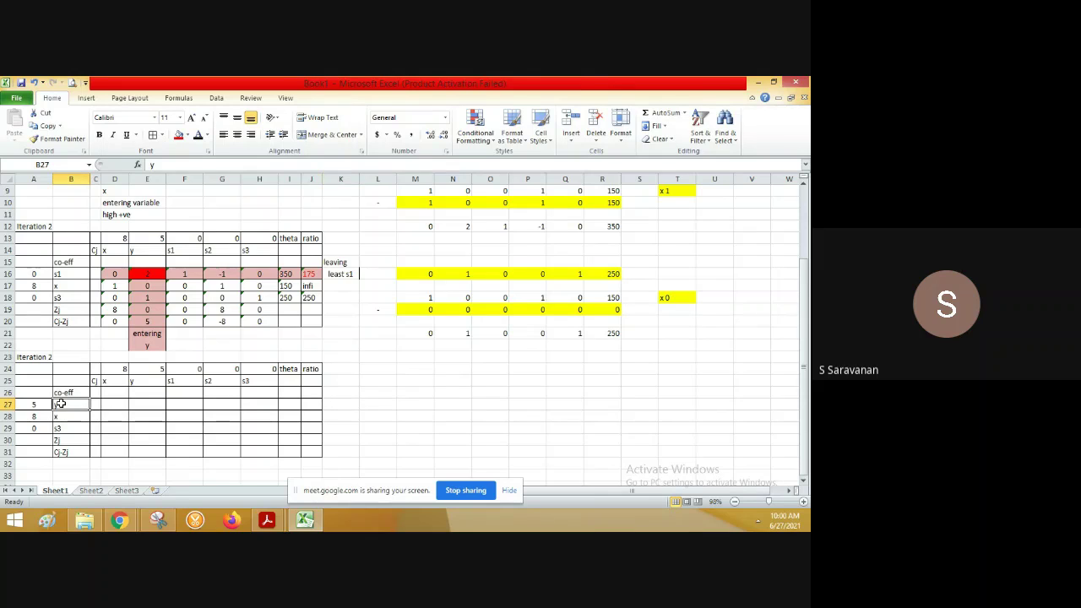
Note "div all elements by pivot element" in L27, with the pivot value 2 in O27.
{"action": "left_click", "coordinate": [74, 274]}
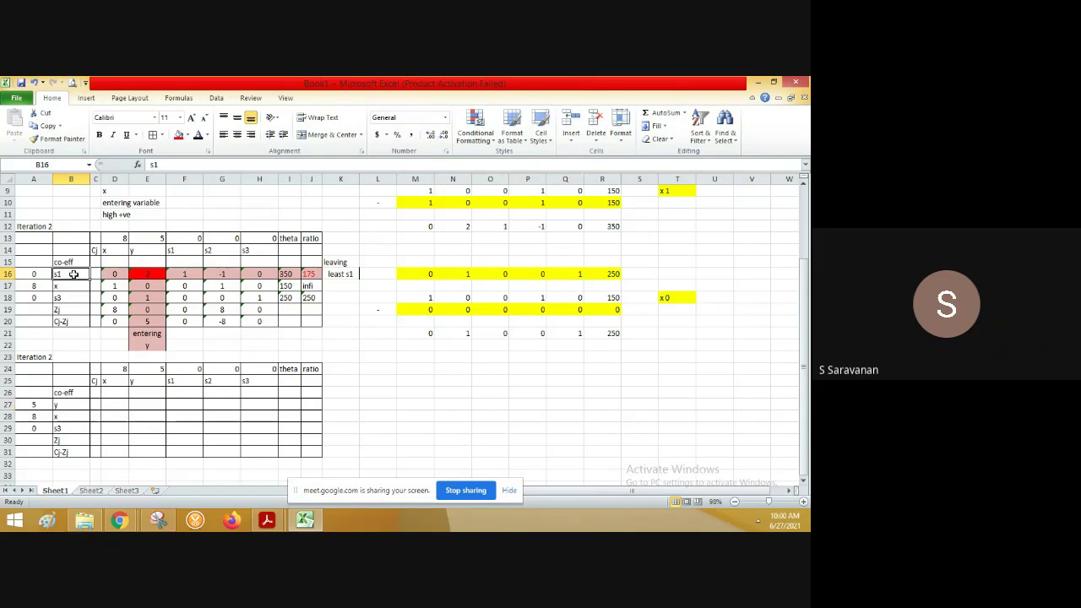
{"action": "left_click", "coordinate": [120, 405]}
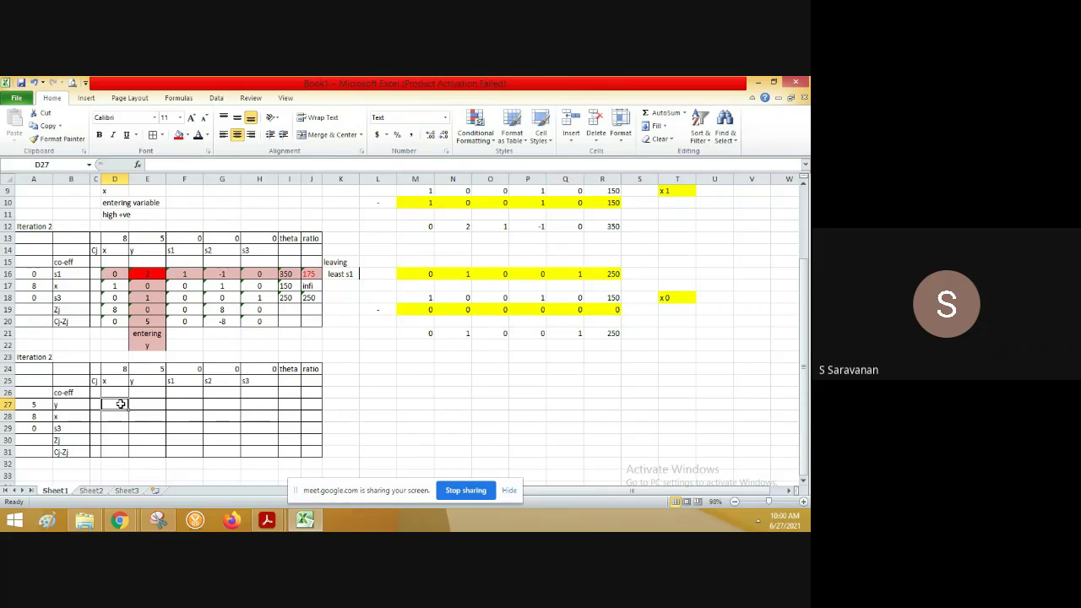
{"action": "left_click", "coordinate": [379, 402]}
{"action": "type", "text": "div"}
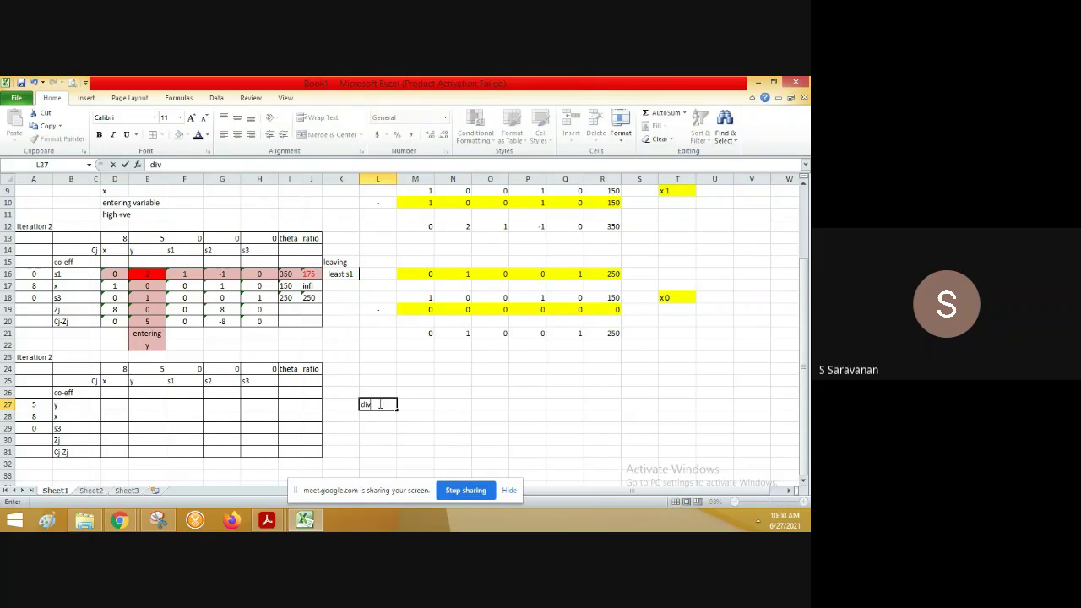
{"action": "type", "text": " all elemnts by"}
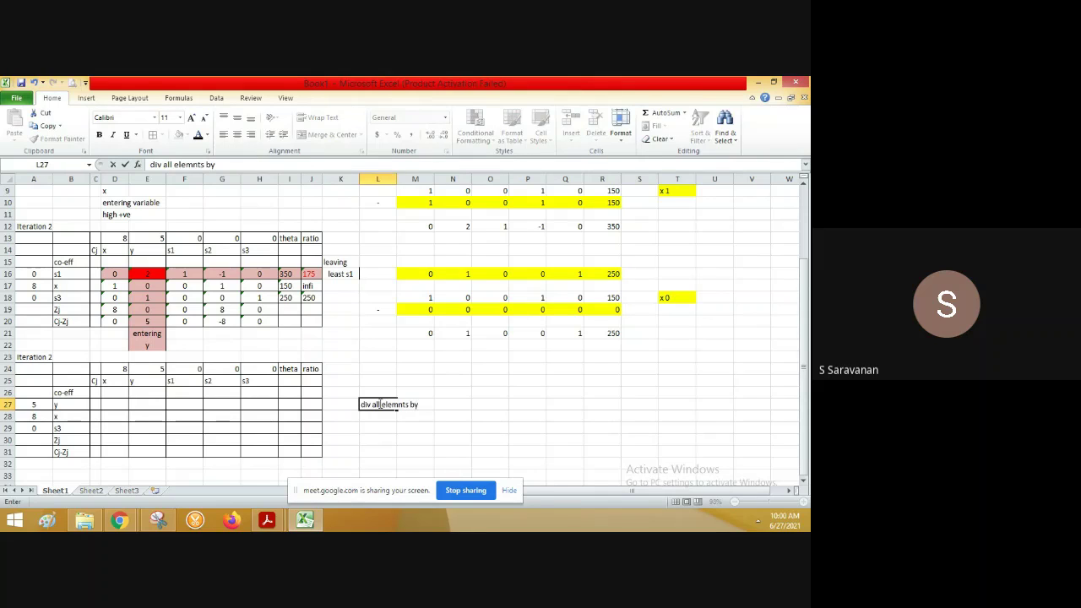
{"action": "type", "text": " pivit element"}
{"action": "key", "text": "BackSpace"}
{"action": "key", "text": "BackSpace"}
{"action": "key", "text": "BackSpace"}
{"action": "key", "text": "BackSpace"}
{"action": "key", "text": "BackSpace"}
{"action": "key", "text": "BackSpace"}
{"action": "key", "text": "BackSpace"}
{"action": "key", "text": "BackSpace"}
{"action": "key", "text": "BackSpace"}
{"action": "key", "text": "BackSpace"}
{"action": "key", "text": "BackSpace"}
{"action": "key", "text": "BackSpace"}
{"action": "key", "text": "BackSpace"}
{"action": "key", "text": "BackSpace"}
{"action": "key", "text": "BackSpace"}
{"action": "key", "text": "BackSpace"}
{"action": "type", "text": "ents by pivot element"}
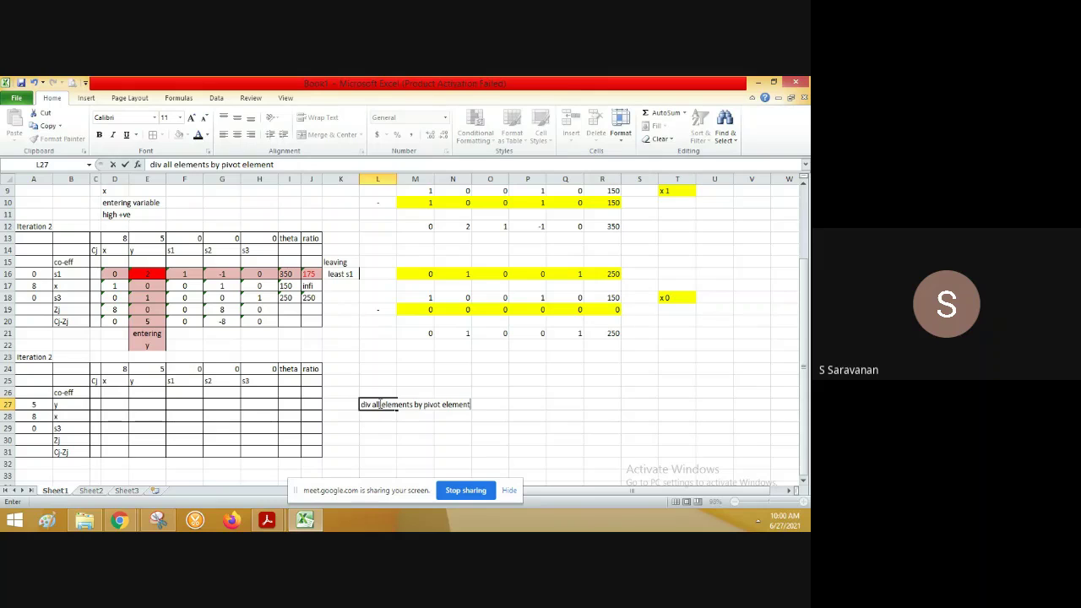
{"action": "key", "text": "Right"}
{"action": "key", "text": "Right"}
{"action": "key", "text": "Right"}
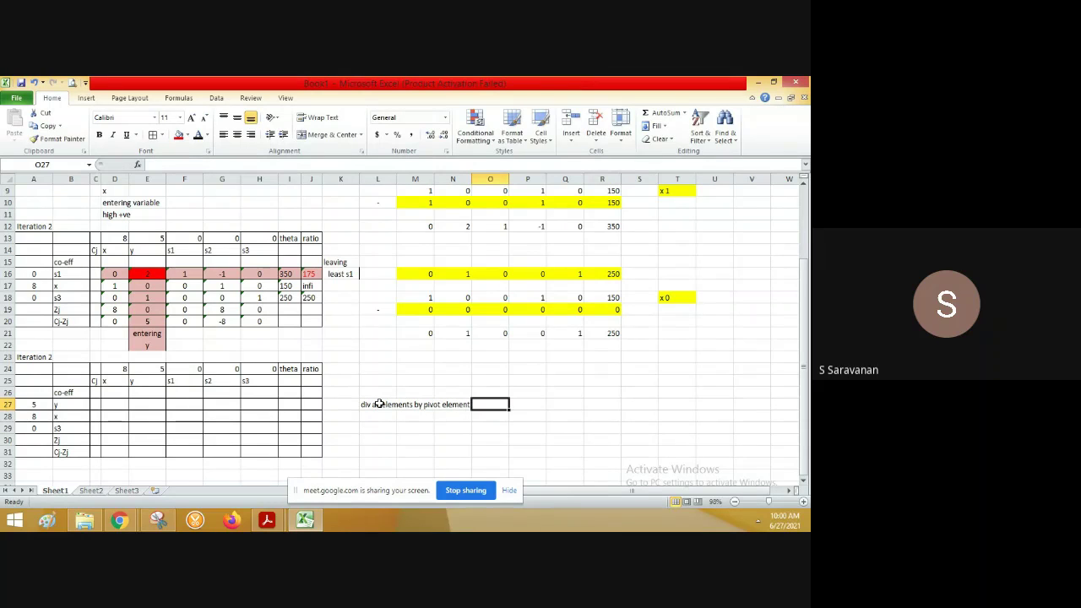
{"action": "type", "text": "2"}
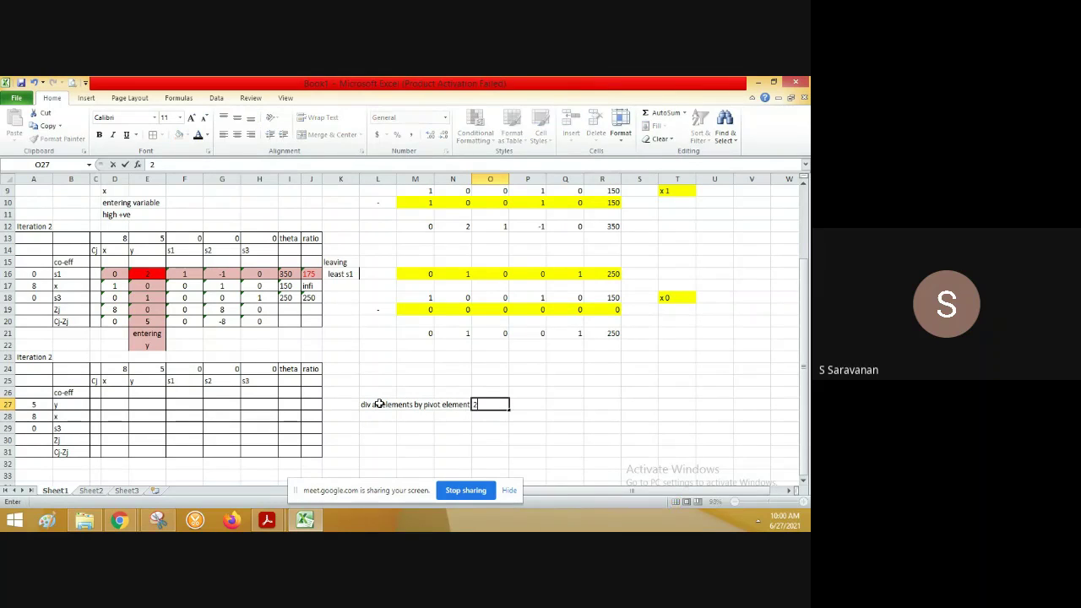
{"action": "key", "text": "Left"}
Fill the y row D27:I27 with the s1 row divided by the pivot: 0, 1, 1/2, -1/2, 0 and theta 175.
{"action": "key", "text": "Left"}
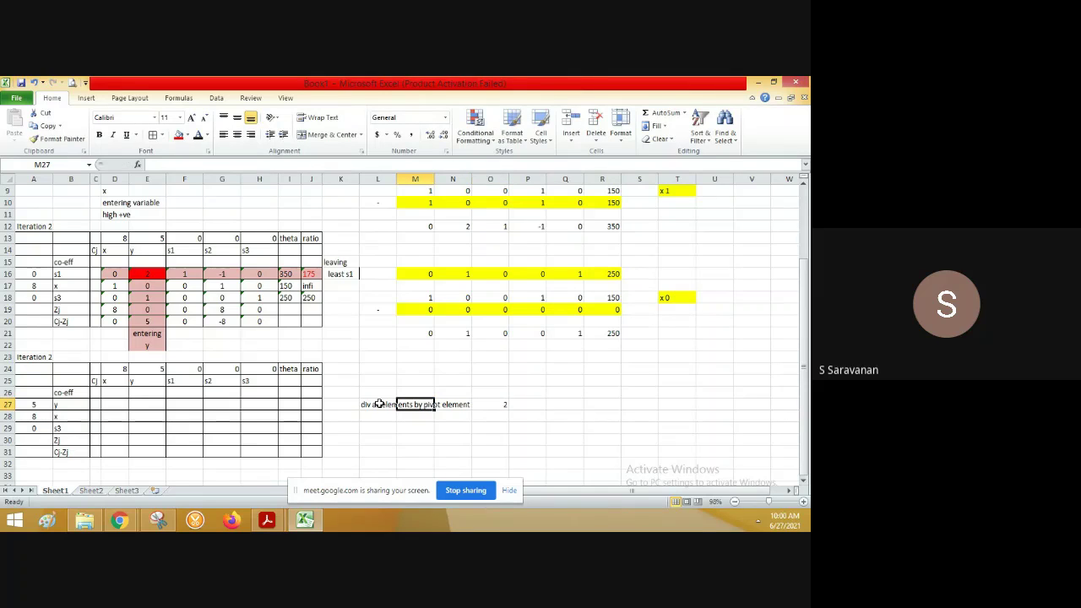
{"action": "key", "text": "Left"}
{"action": "key", "text": "Left"}
{"action": "key", "text": "Left"}
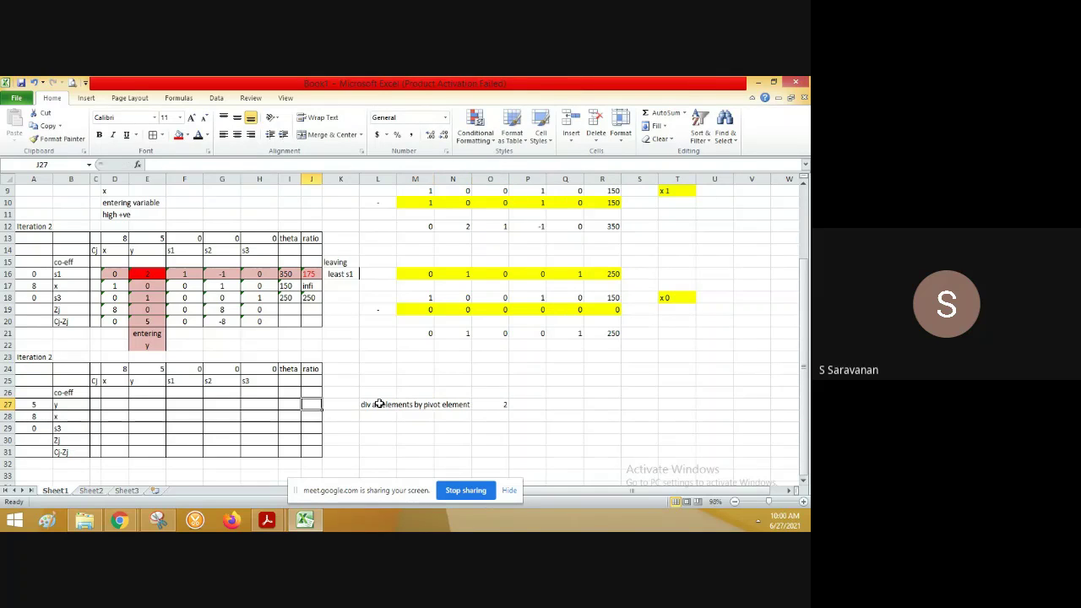
{"action": "key", "text": "Left"}
{"action": "key", "text": "Left"}
{"action": "key", "text": "Left"}
{"action": "key", "text": "Left"}
{"action": "key", "text": "Left"}
{"action": "key", "text": "Left"}
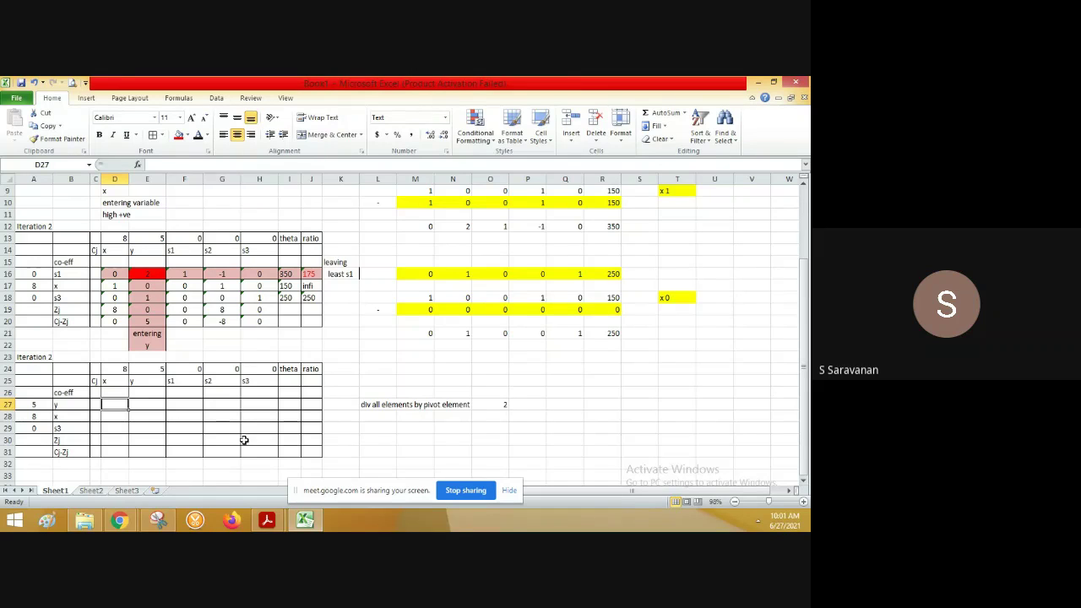
{"action": "type", "text": "0"}
{"action": "key", "text": "Tab"}
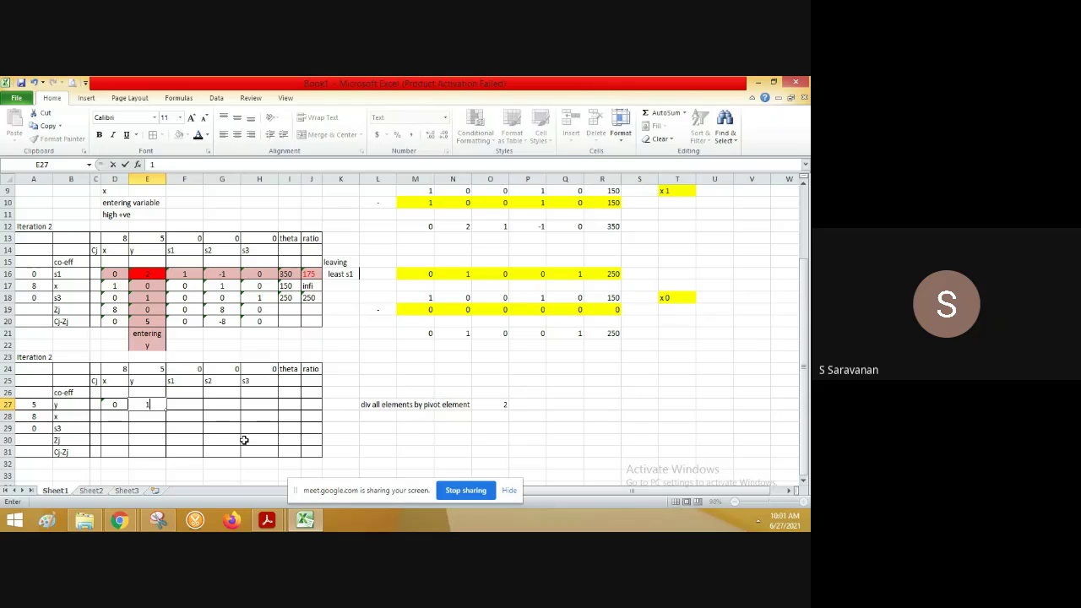
{"action": "type", "text": "1"}
{"action": "key", "text": "Tab"}
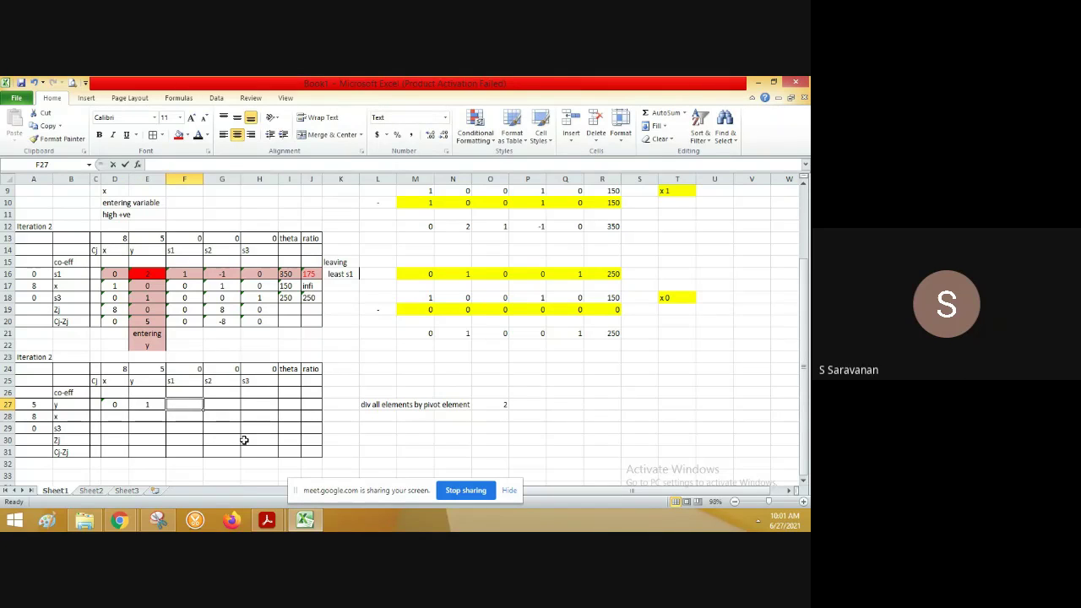
{"action": "type", "text": "1/2"}
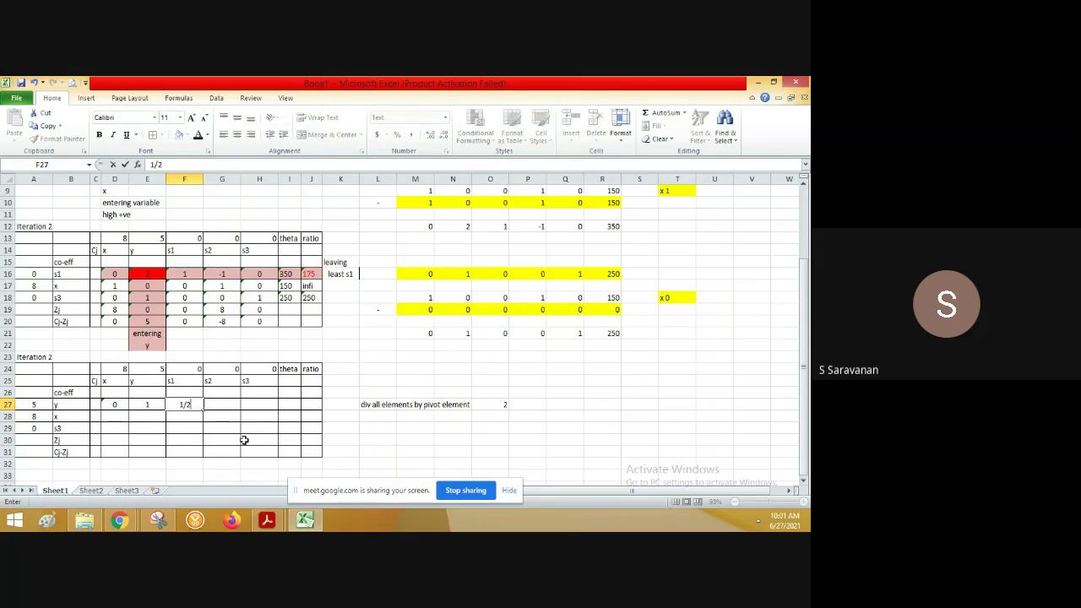
{"action": "key", "text": "Tab"}
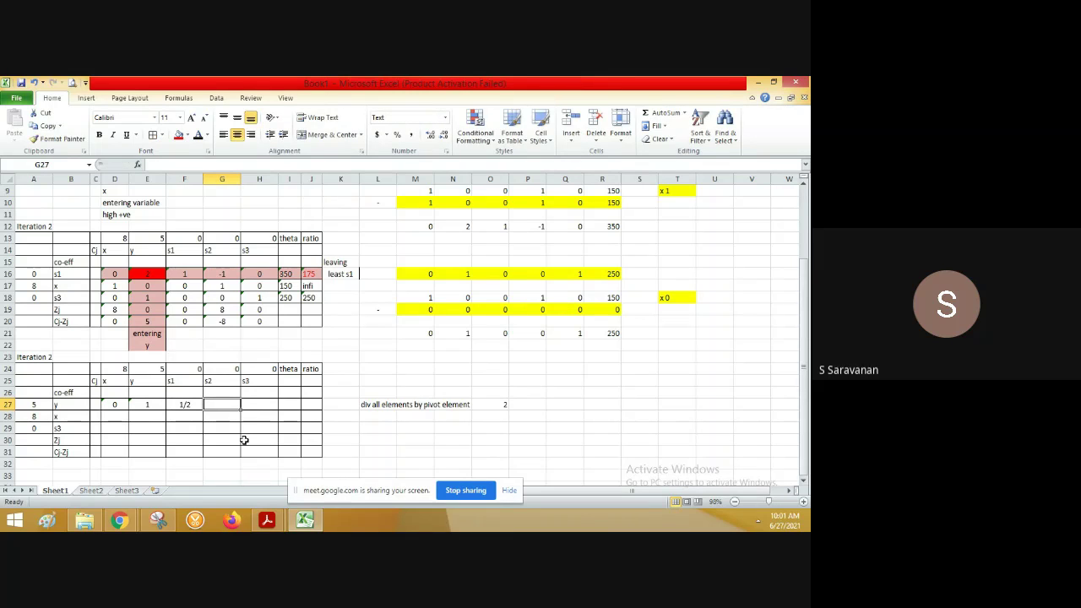
{"action": "type", "text": "-"}
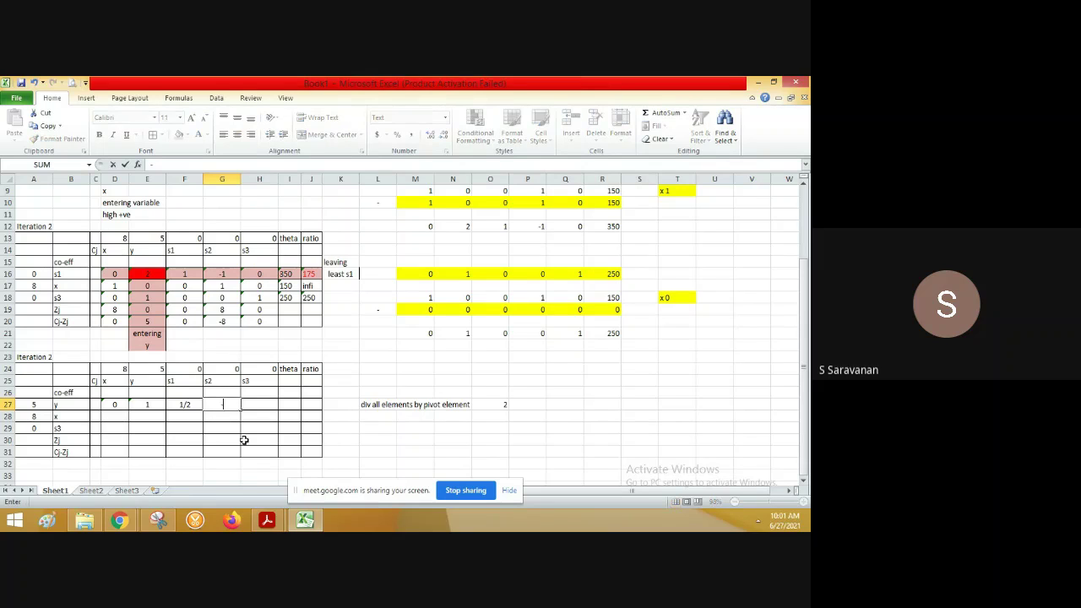
{"action": "type", "text": "1/2"}
{"action": "key", "text": "Tab"}
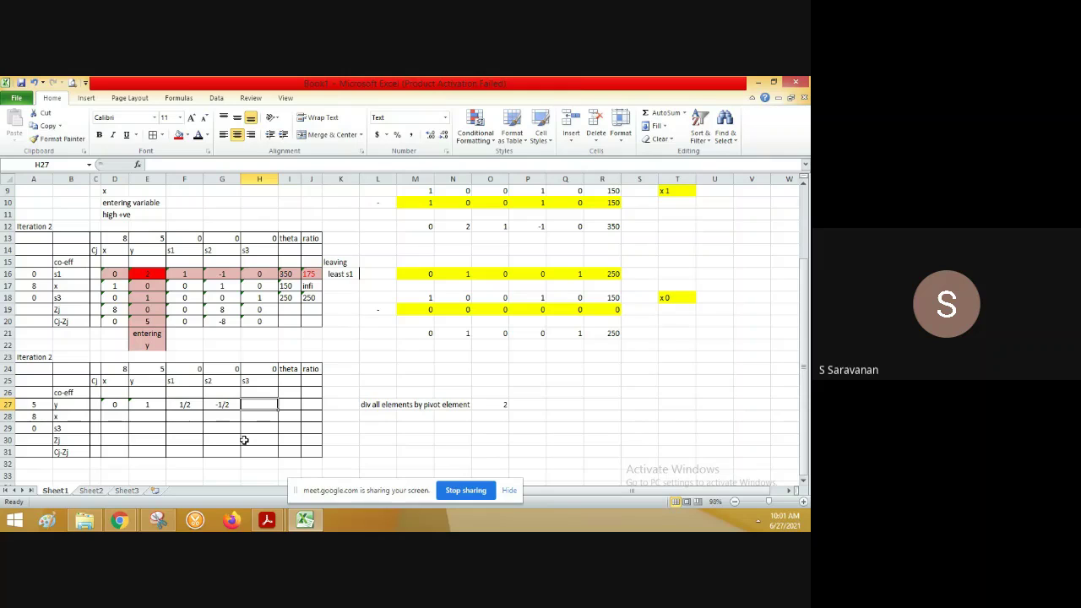
{"action": "type", "text": "0"}
{"action": "key", "text": "Tab"}
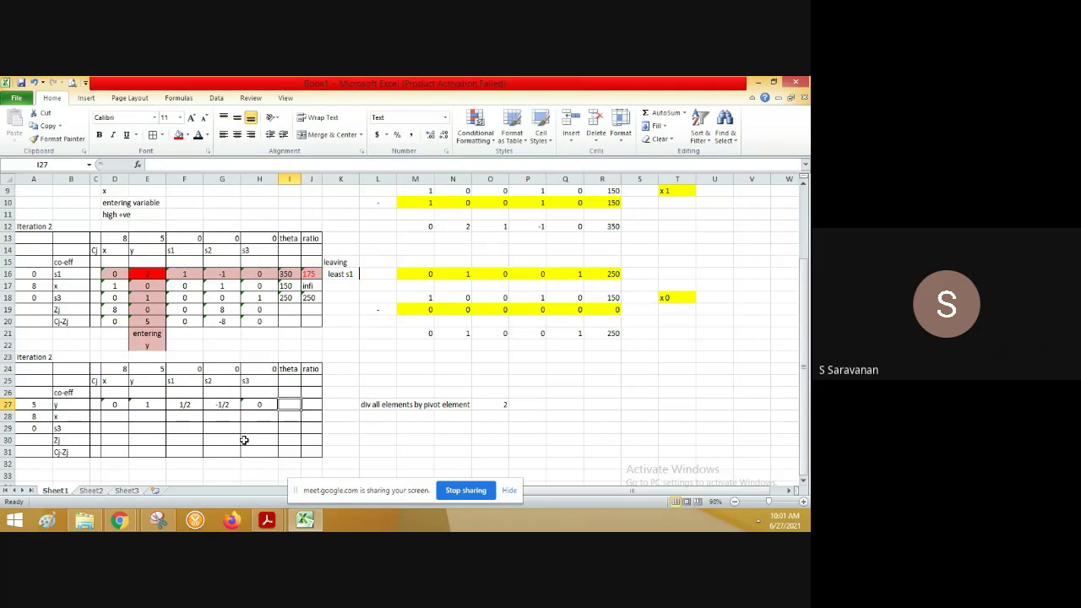
{"action": "type", "text": "175"}
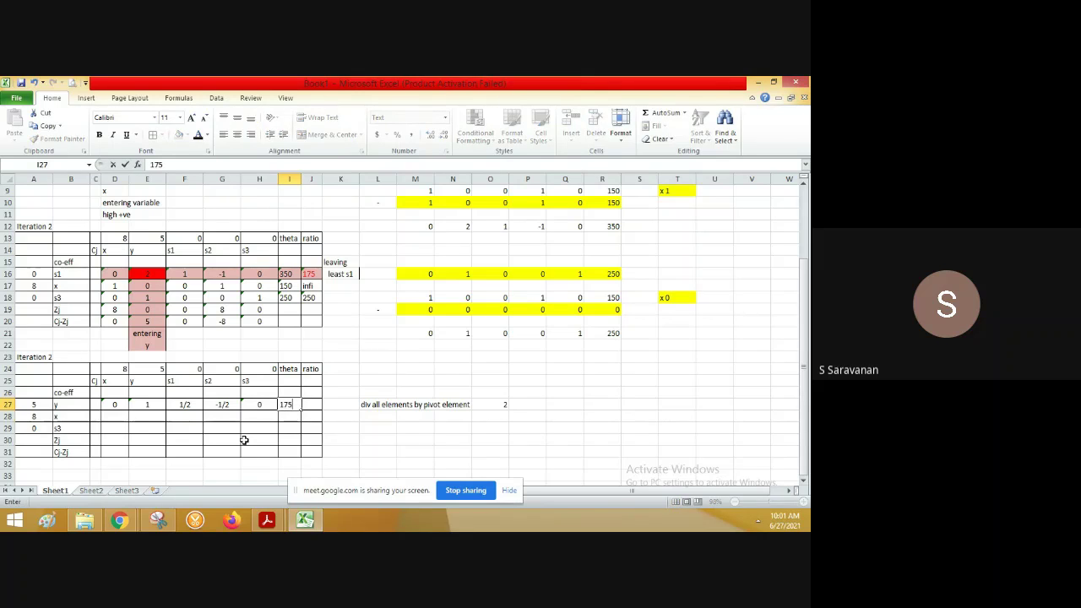
{"action": "key", "text": "Return"}
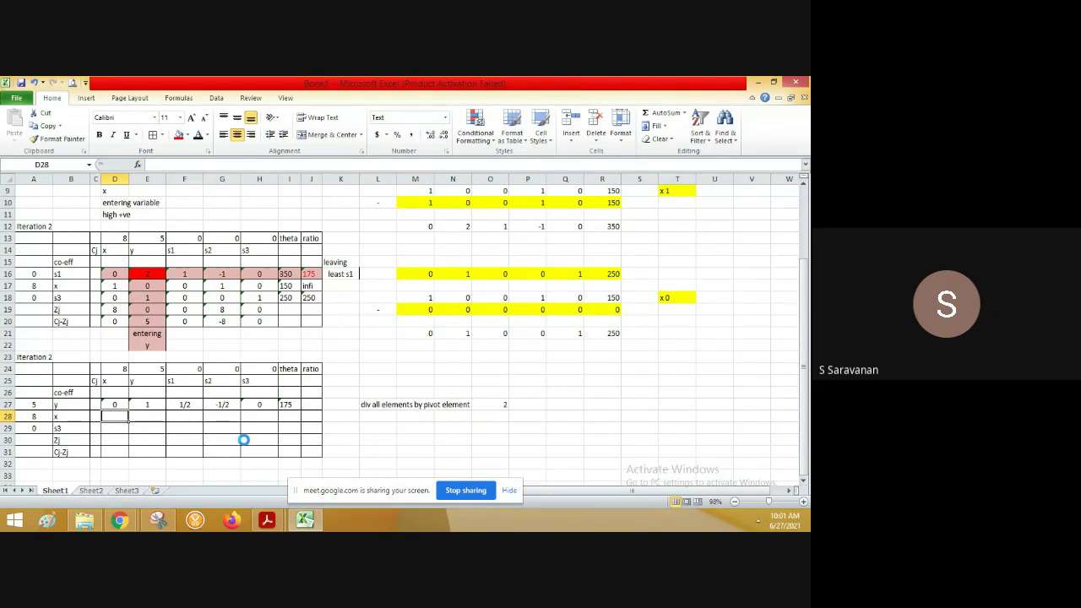
Clear the pivot division note and its value from L27:O27.
{"action": "left_click", "coordinate": [368, 405]}
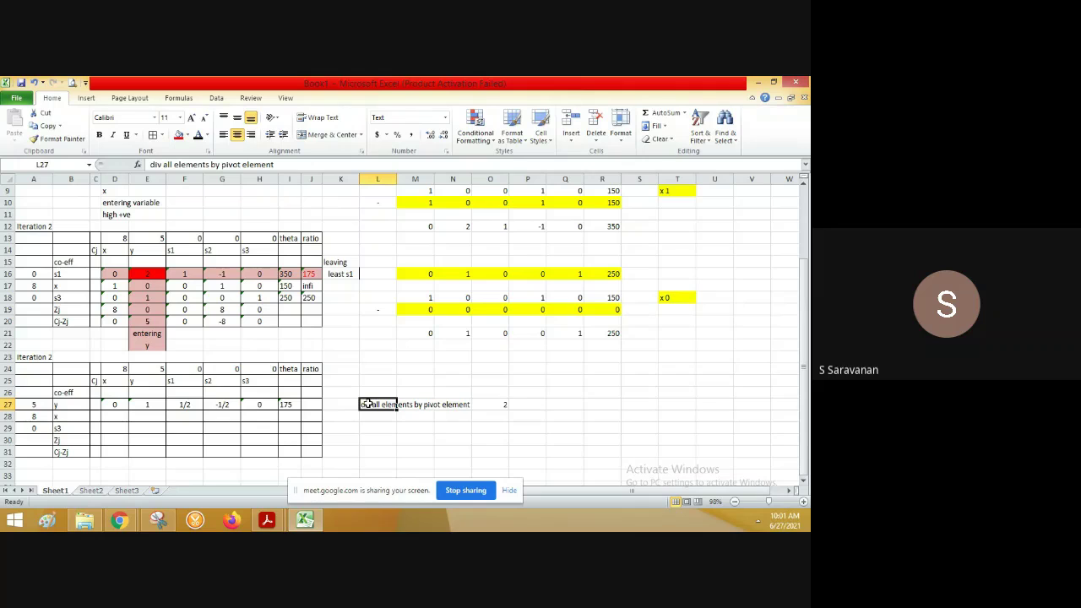
{"action": "key", "text": "shift+Right"}
{"action": "key", "text": "shift+Right"}
{"action": "key", "text": "shift+Right"}
{"action": "key", "text": "Delete"}
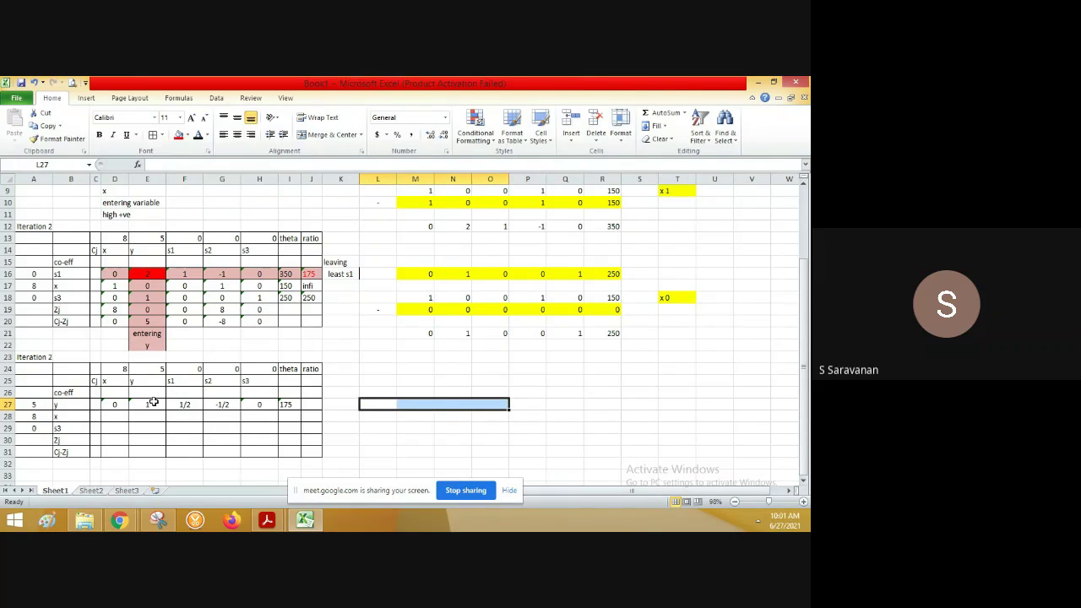
Copy the x row values D17:I17 of the upper Iteration 2 table to the working area starting at M24.
{"action": "left_click", "coordinate": [118, 416]}
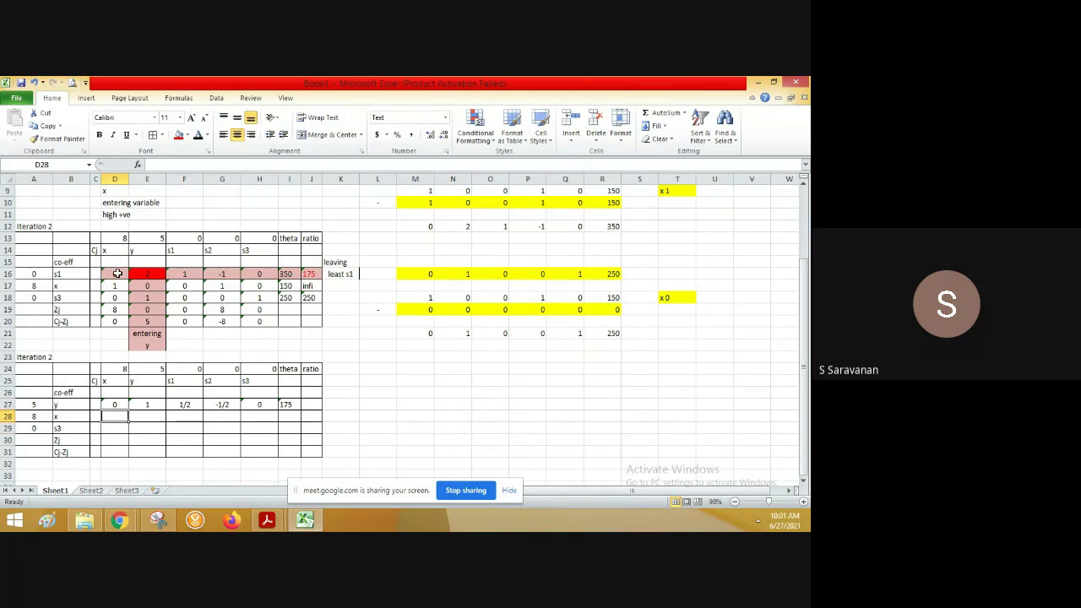
{"action": "left_click", "coordinate": [118, 285]}
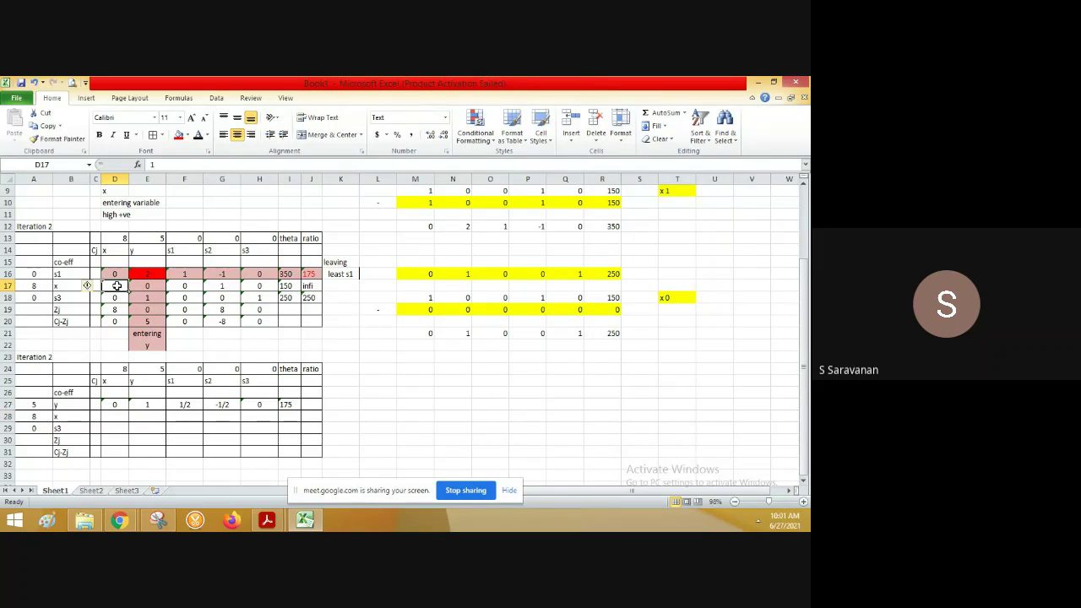
{"action": "key", "text": "shift+Right"}
{"action": "key", "text": "shift+Right"}
{"action": "key", "text": "shift+Right"}
{"action": "key", "text": "shift+Right"}
{"action": "key", "text": "shift+Right"}
{"action": "key", "text": "ctrl+c"}
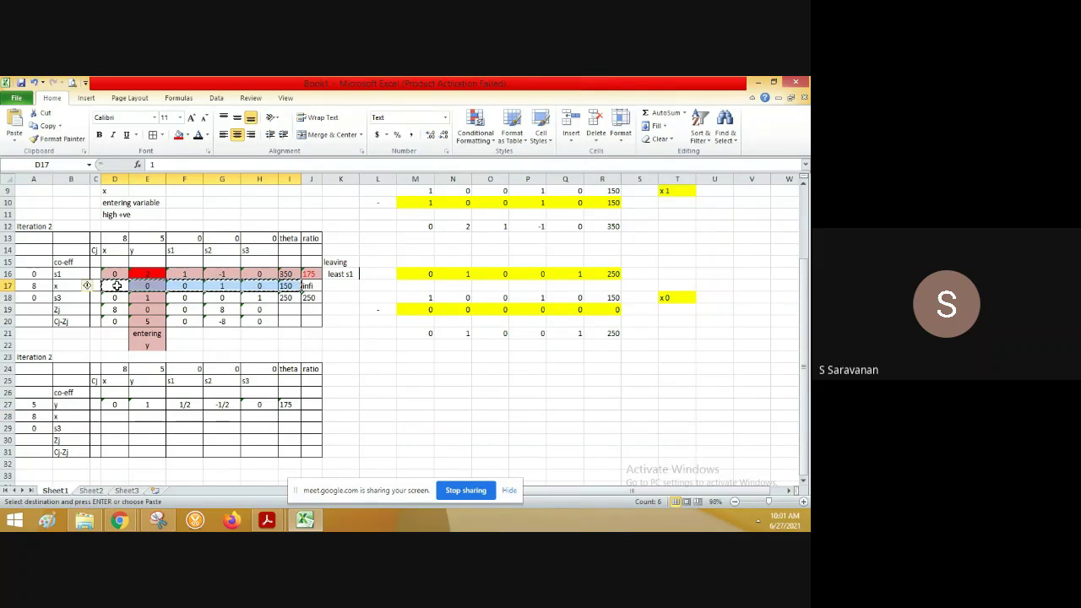
{"action": "left_click", "coordinate": [429, 371]}
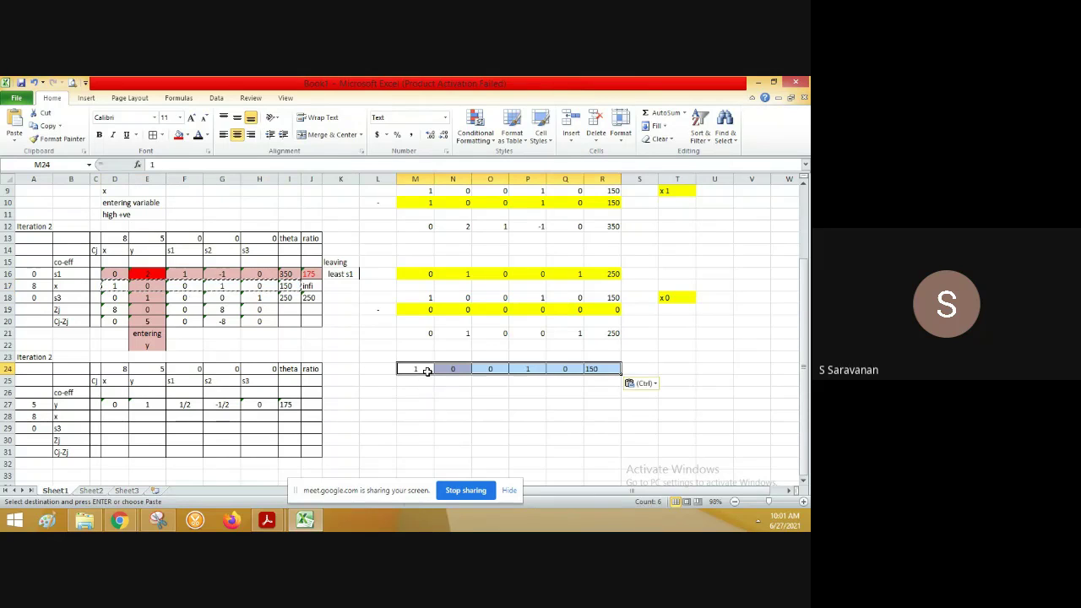
{"action": "key", "text": "ctrl+v"}
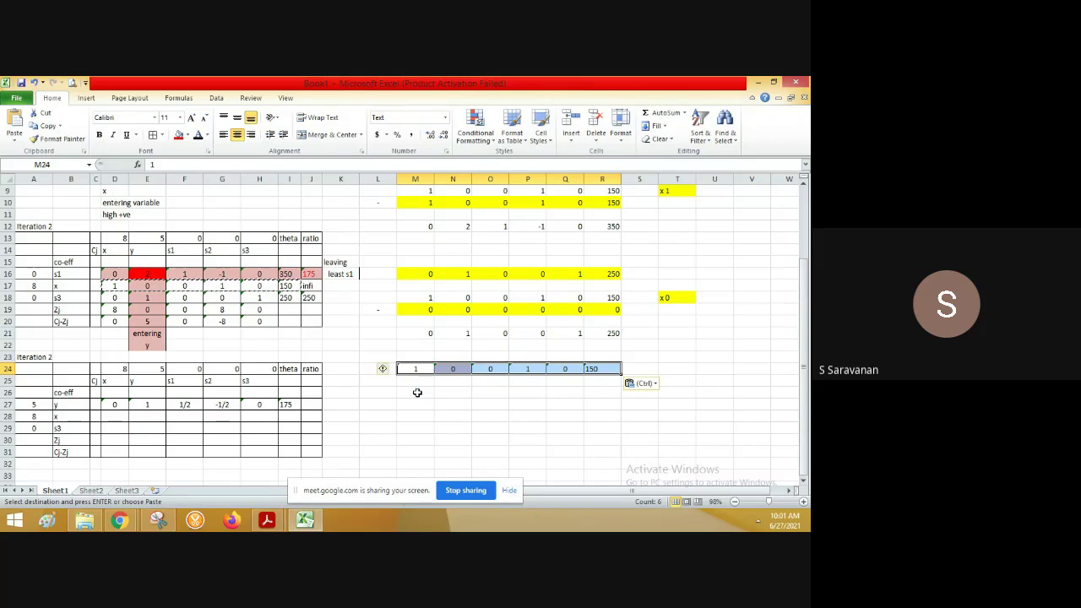
Try to copy the new y row D27:I27 into the working area at M26.
{"action": "left_click", "coordinate": [417, 393]}
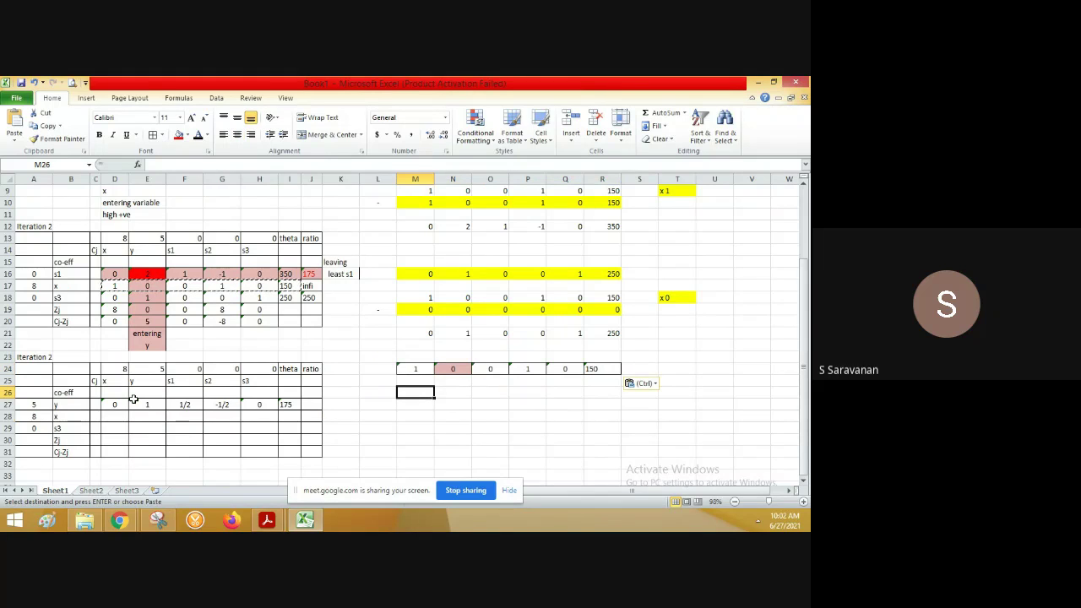
{"action": "left_click_drag", "start_coordinate": [114, 405], "coordinate": [222, 404]}
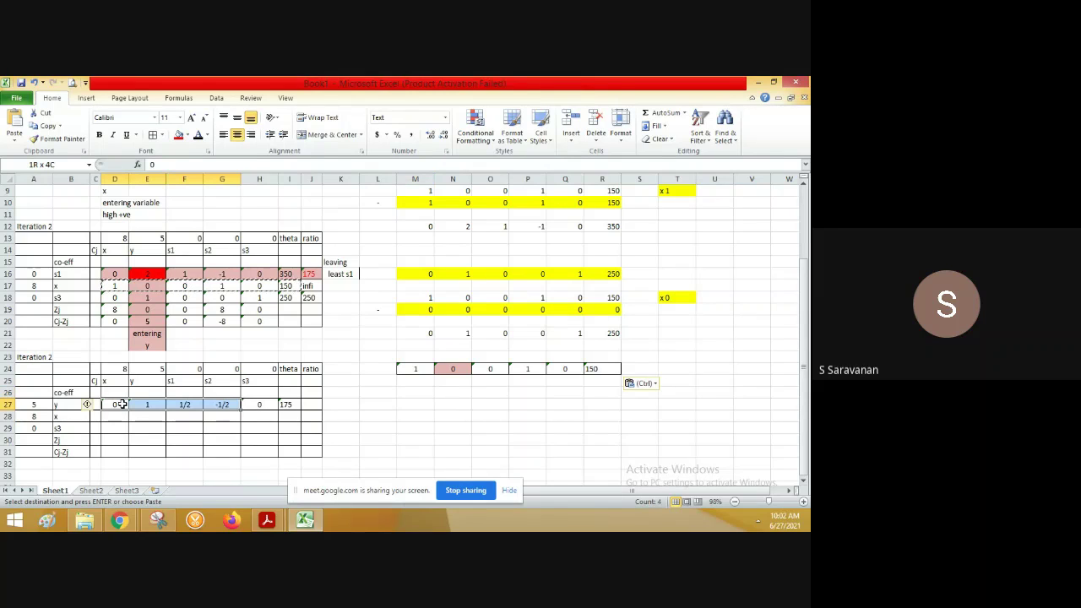
{"action": "key", "text": "shift+Right"}
{"action": "key", "text": "shift+Right"}
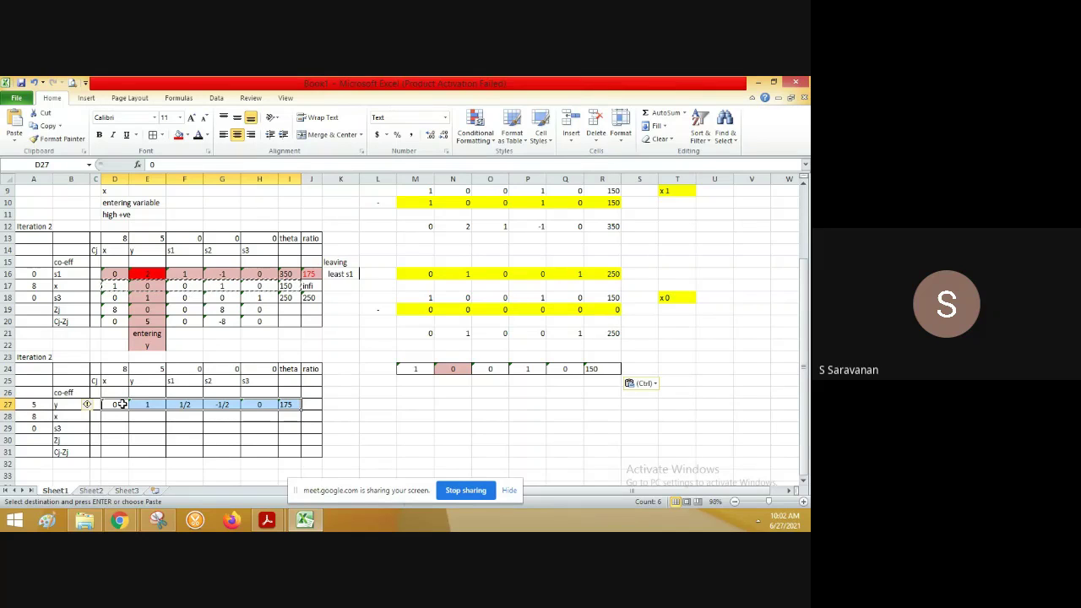
{"action": "key", "text": "ctrl+c"}
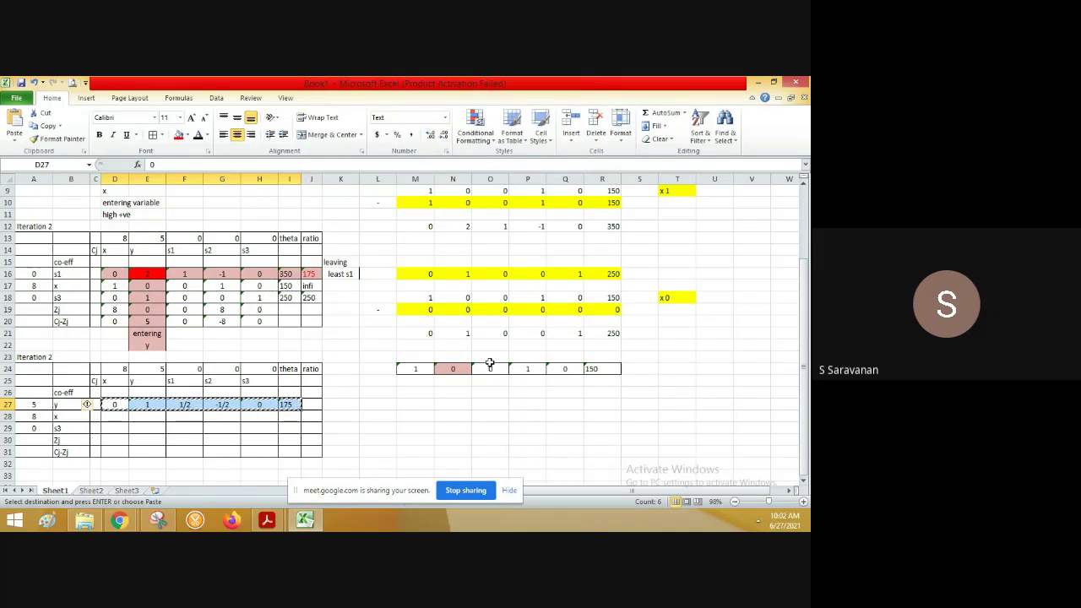
{"action": "left_click", "coordinate": [418, 392]}
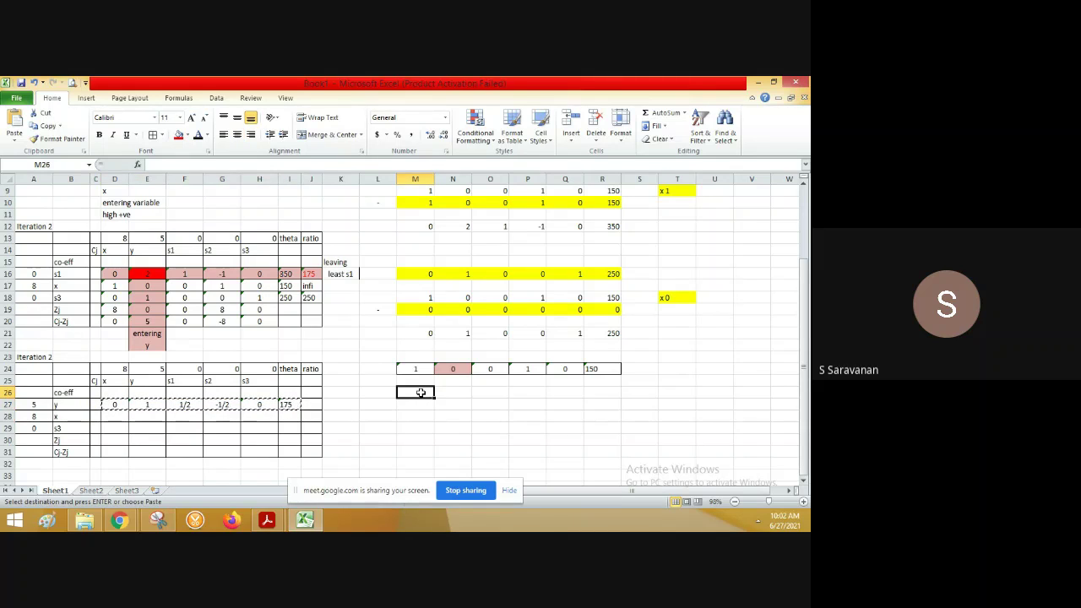
{"action": "key", "text": "ctrl+b"}
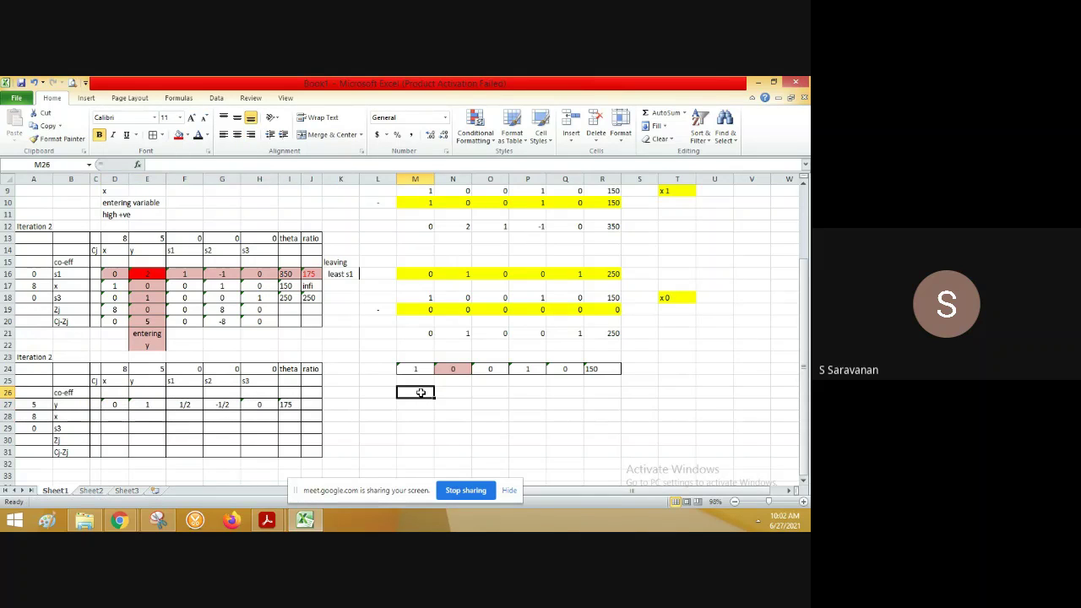
Copy the new y row D27:I27 into the working area starting at M26.
{"action": "left_click", "coordinate": [118, 405]}
{"action": "key", "text": "shift+Right"}
{"action": "key", "text": "shift+Right"}
{"action": "key", "text": "shift+Right"}
{"action": "key", "text": "shift+Right"}
{"action": "key", "text": "shift+Right"}
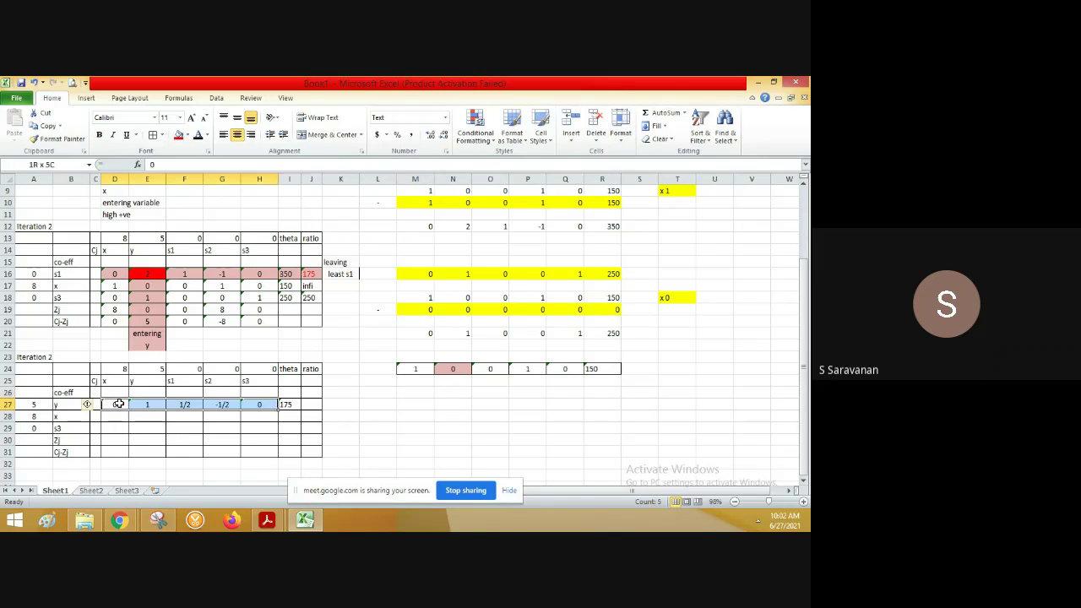
{"action": "key", "text": "ctrl+c"}
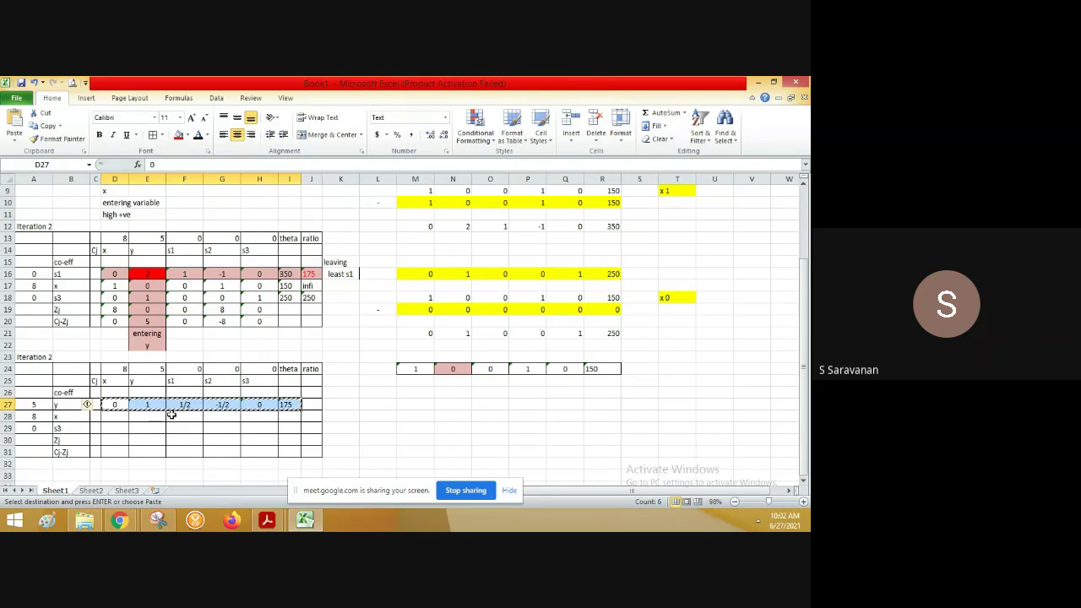
{"action": "left_click", "coordinate": [417, 390]}
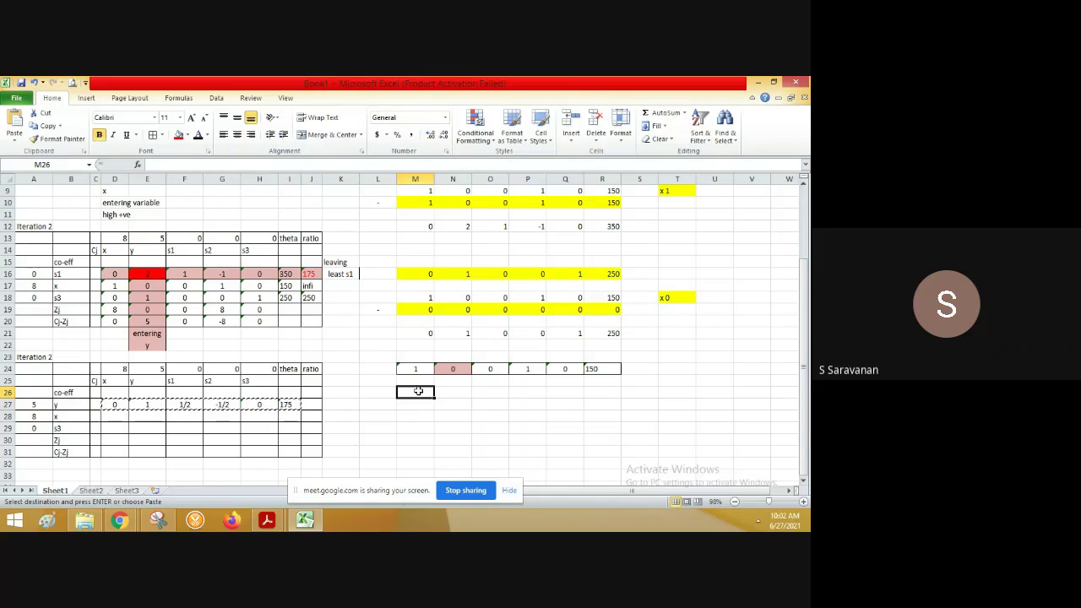
{"action": "key", "text": "ctrl+v"}
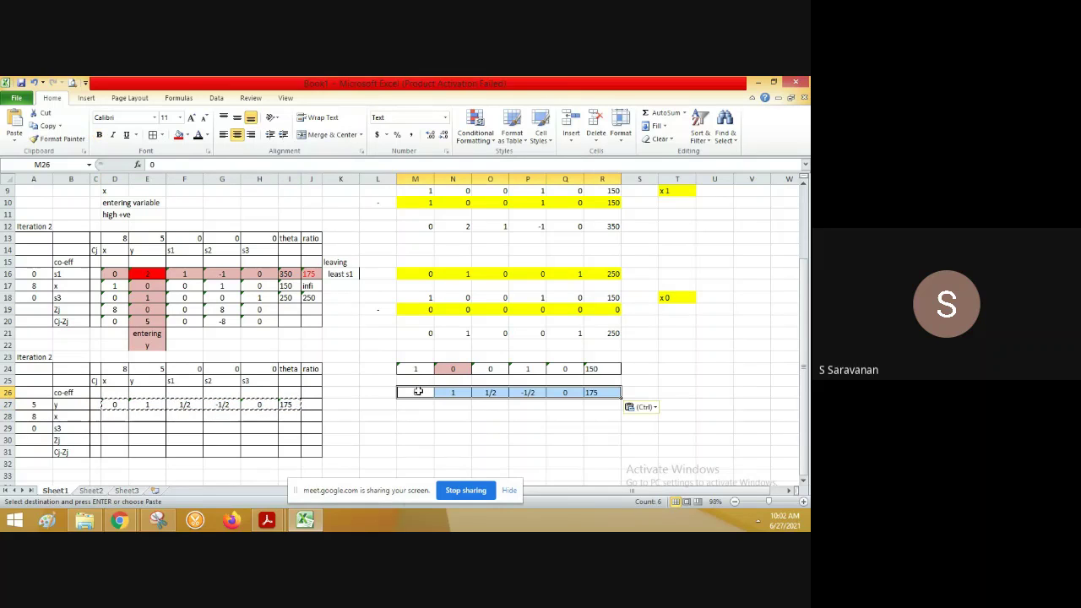
Enter the multiplier note "x 0" in T26 beside the copied y row, using the x row's pivot-column entry E17.
{"action": "left_click", "coordinate": [674, 393]}
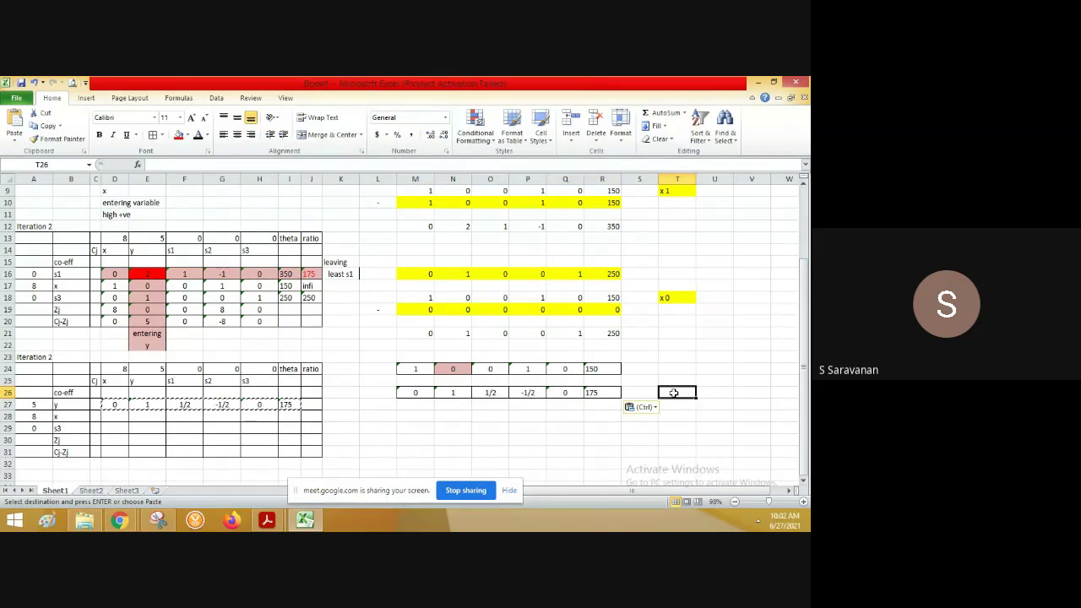
{"action": "type", "text": "x"}
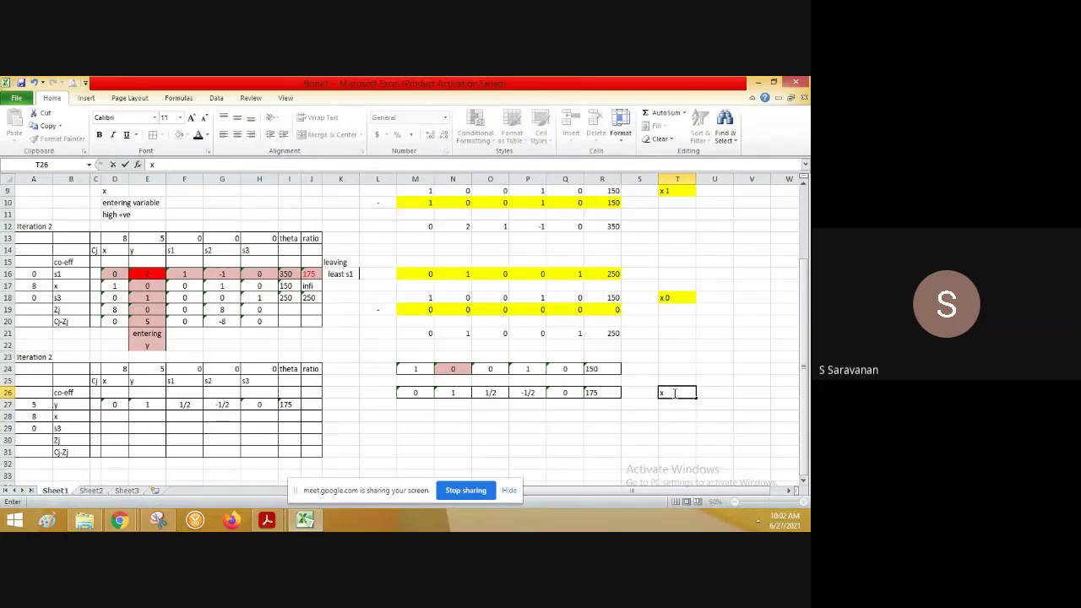
{"action": "left_click", "coordinate": [114, 290]}
{"action": "left_click", "coordinate": [141, 287]}
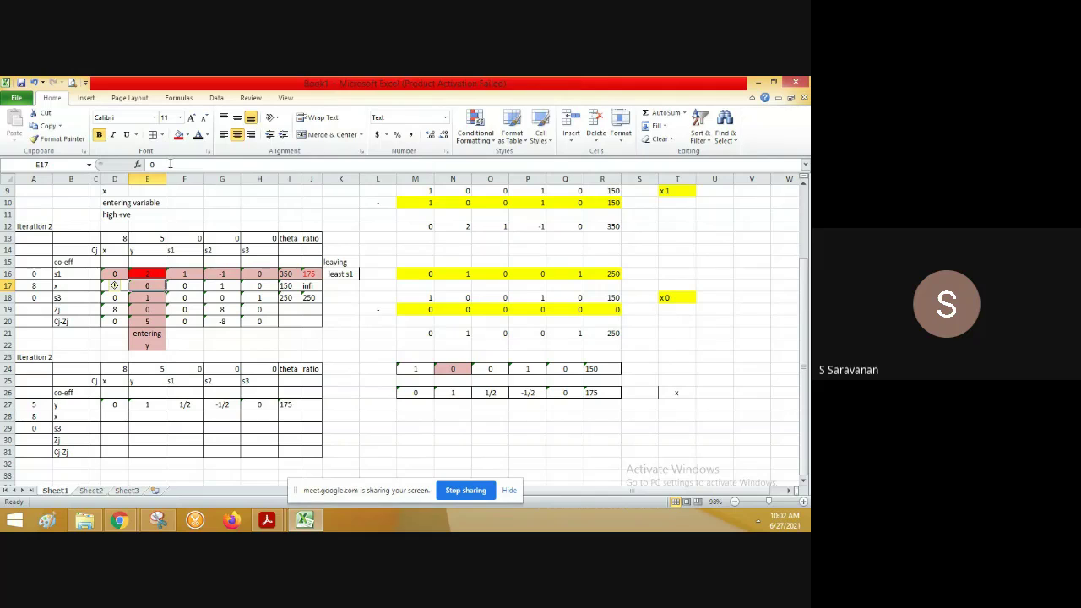
{"action": "left_click", "coordinate": [690, 390]}
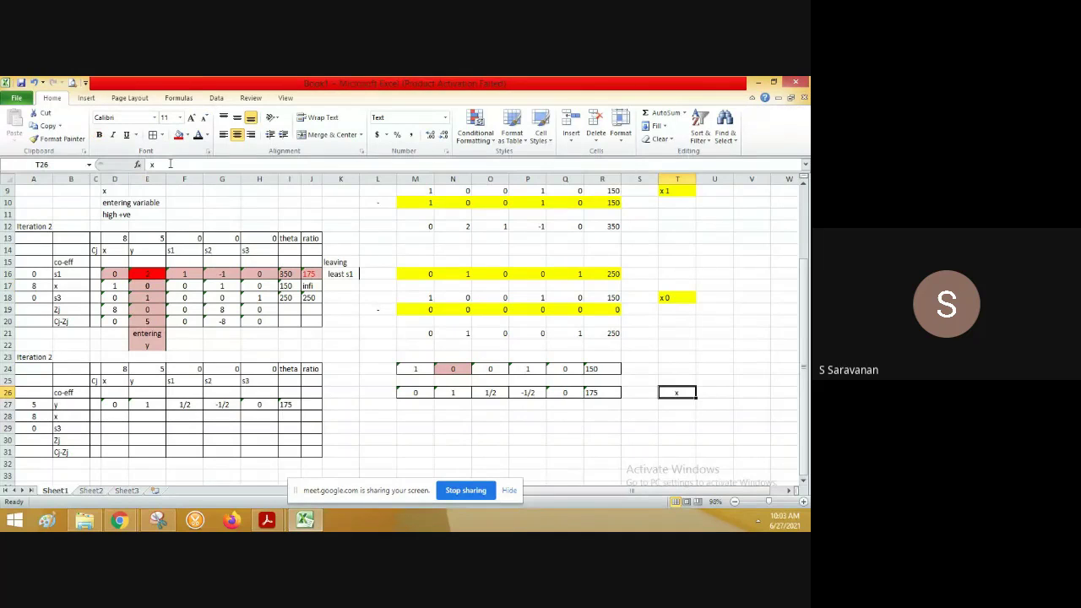
{"action": "left_click", "coordinate": [170, 164]}
{"action": "type", "text": "0"}
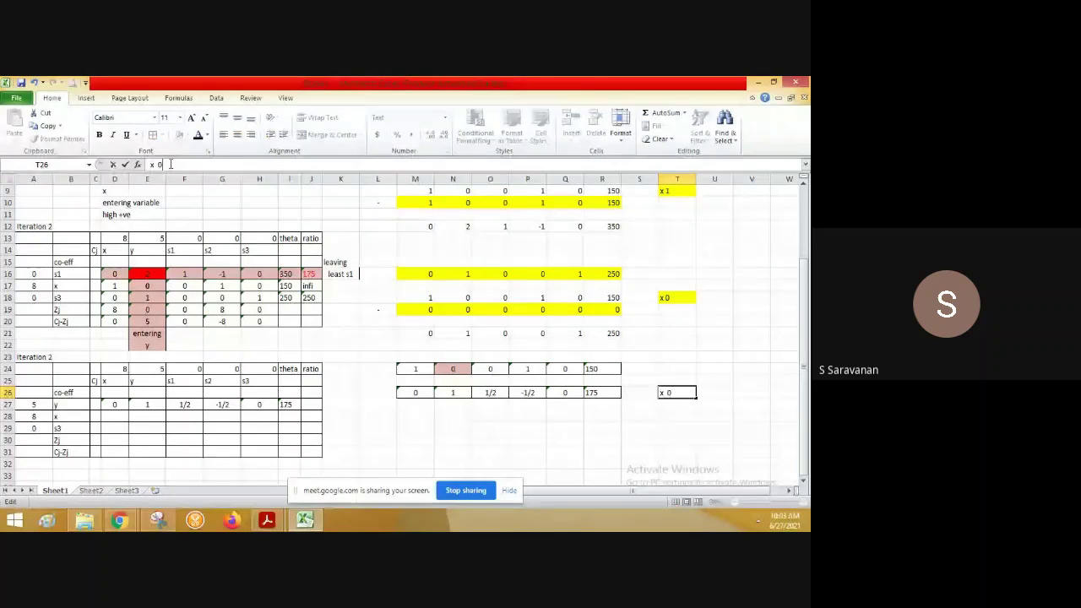
{"action": "key", "text": "Return"}
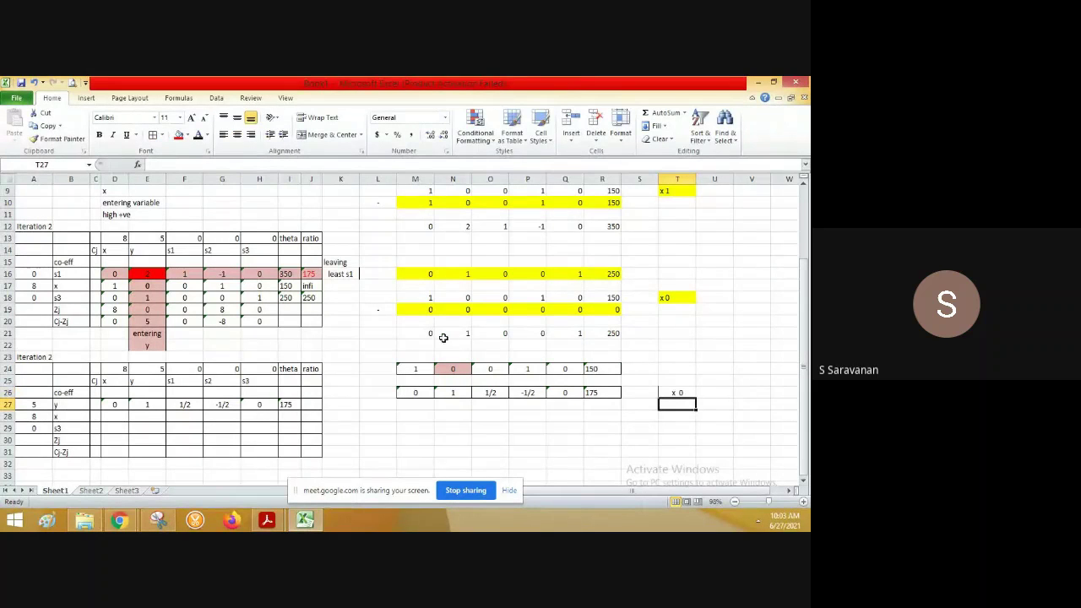
Put a minus sign in L27 as a text label for the row that is subtracted.
{"action": "left_click", "coordinate": [376, 405]}
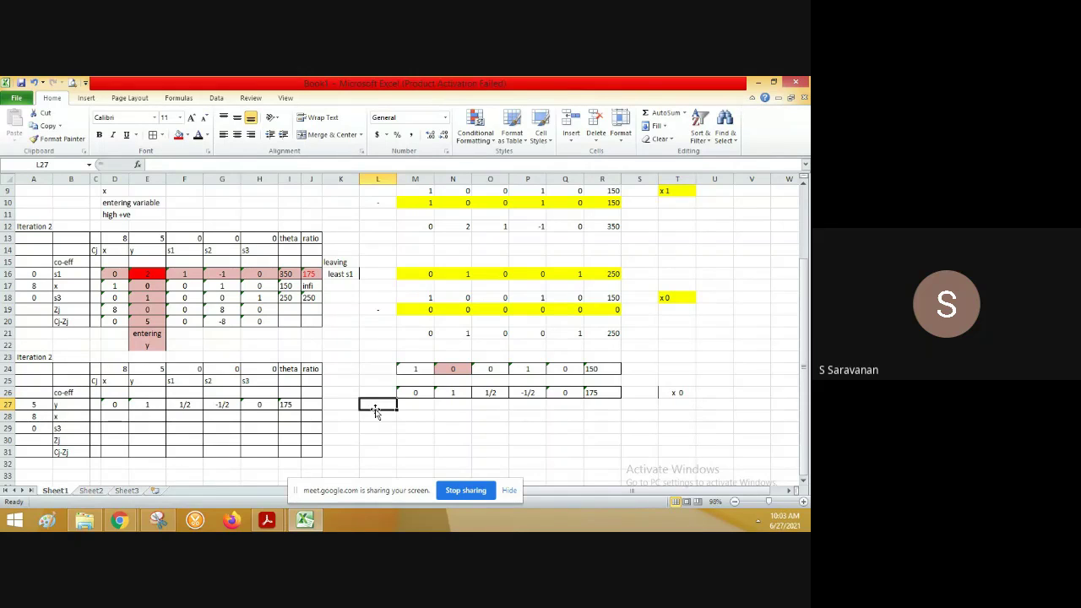
{"action": "type", "text": "-"}
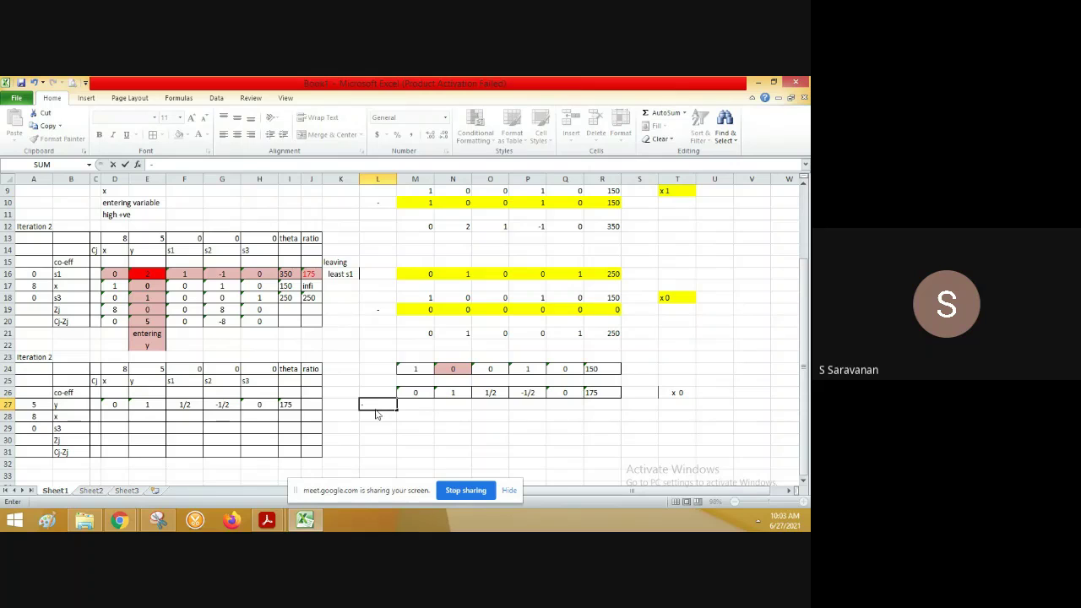
{"action": "key", "text": "Return"}
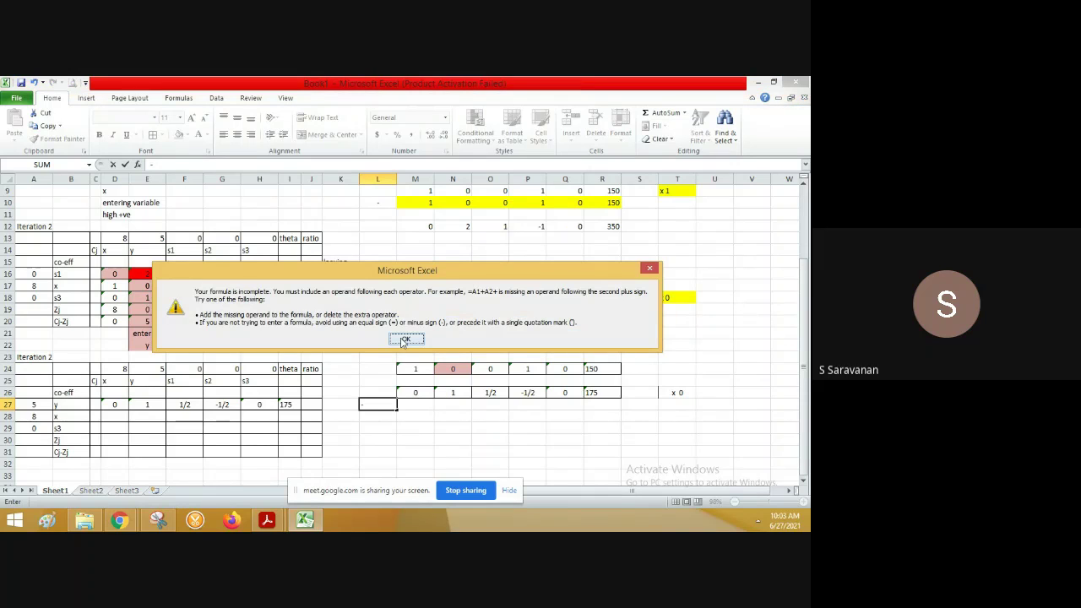
{"action": "left_click", "coordinate": [405, 340]}
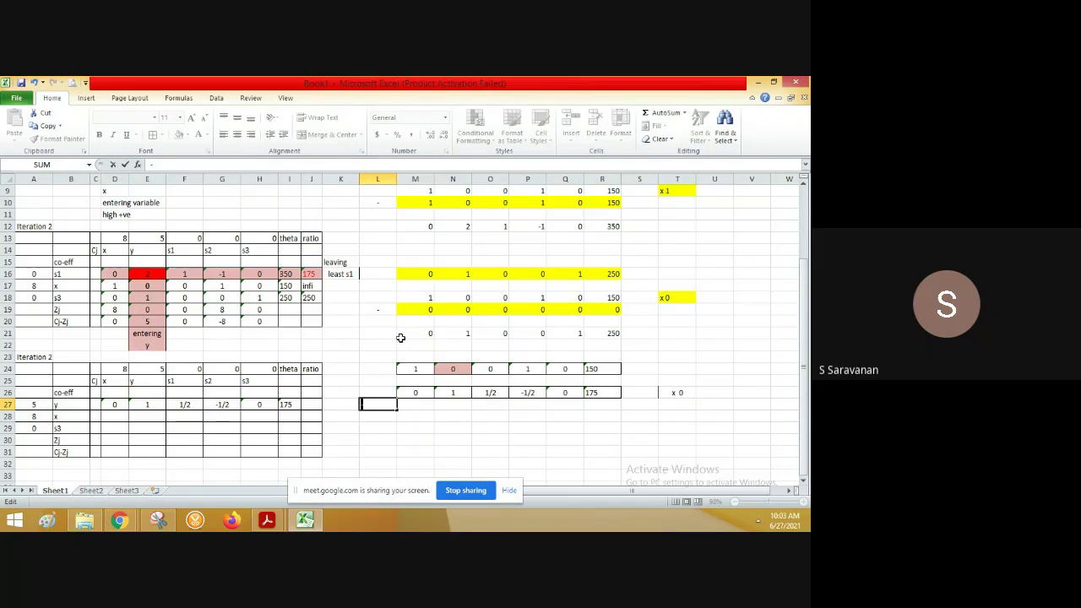
{"action": "key", "text": "Tab"}
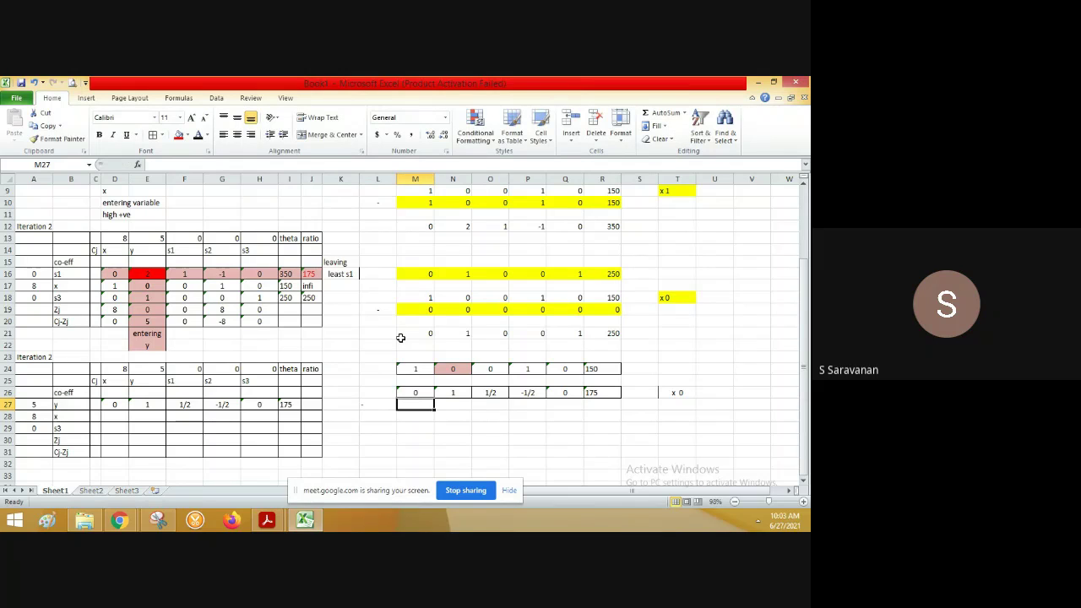
Fill M27:R27 with the y row multiplied by 0, entering 0 in all six cells.
{"action": "type", "text": "0"}
{"action": "key", "text": "Tab"}
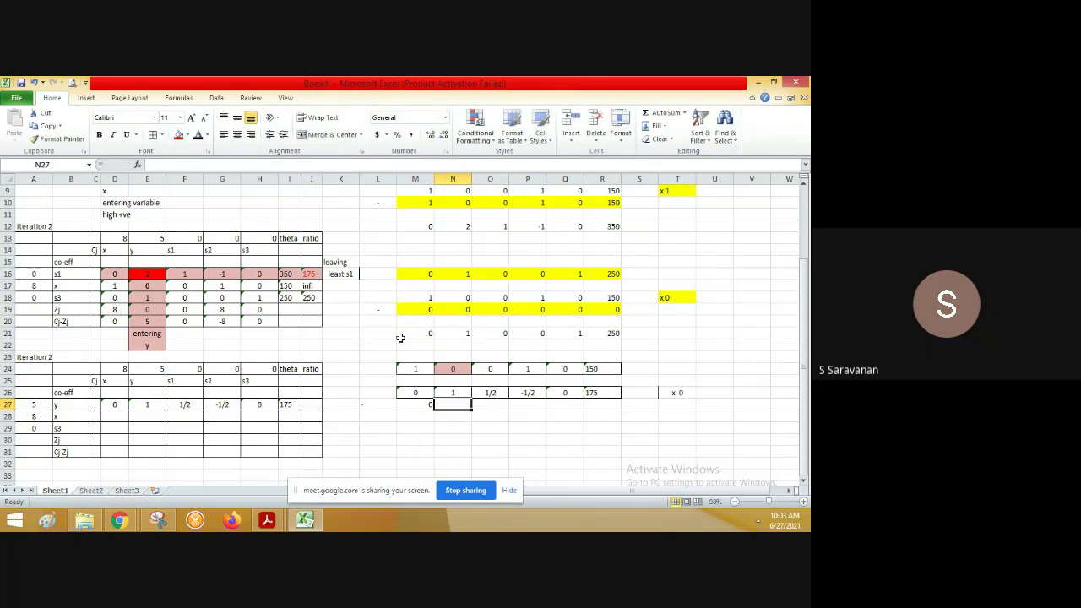
{"action": "type", "text": "0"}
{"action": "key", "text": "Tab"}
{"action": "type", "text": "0"}
{"action": "key", "text": "Tab"}
{"action": "type", "text": "0"}
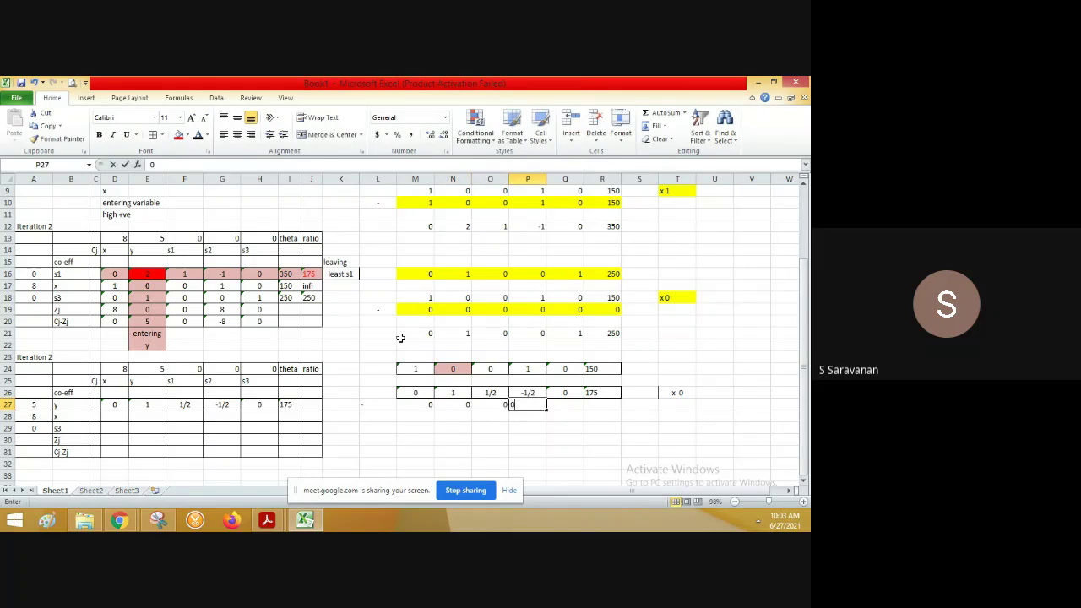
{"action": "key", "text": "Tab"}
{"action": "type", "text": "0"}
{"action": "key", "text": "Tab"}
{"action": "type", "text": "0"}
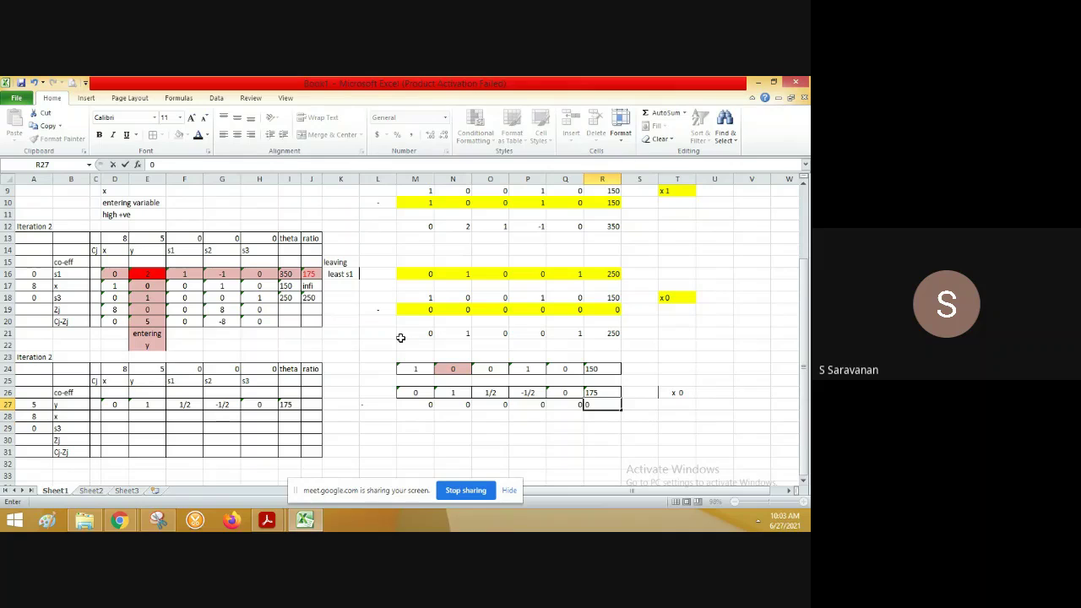
{"action": "key", "text": "Return"}
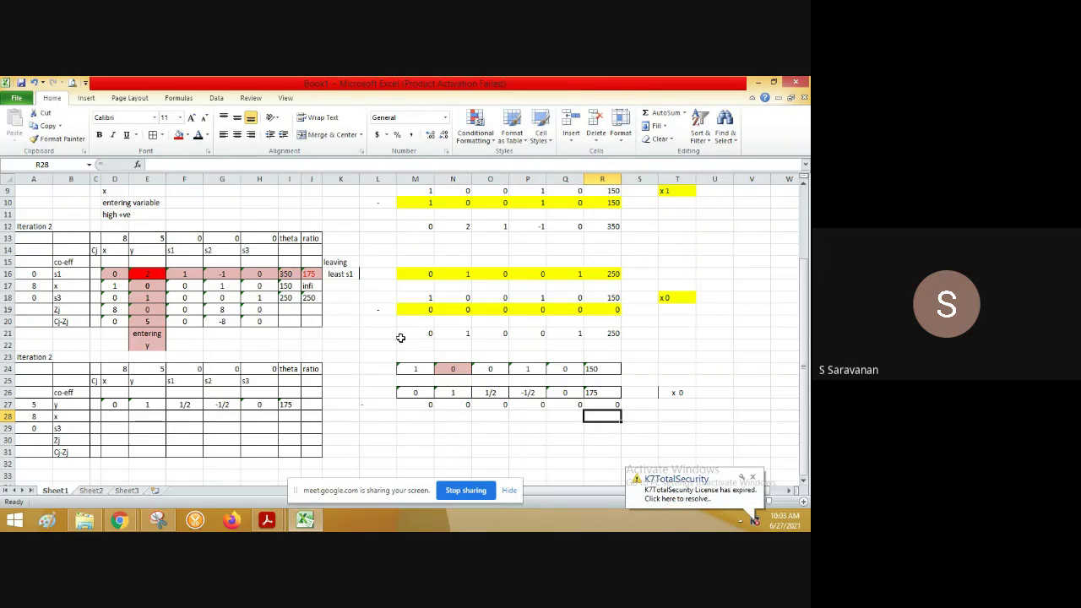
Enter the difference of the x row and the multiplied y row in M29:R29: 1, 0, 0, 1, 0, 150.
{"action": "key", "text": "Left"}
{"action": "key", "text": "Left"}
{"action": "key", "text": "Left"}
{"action": "key", "text": "Left"}
{"action": "key", "text": "Left"}
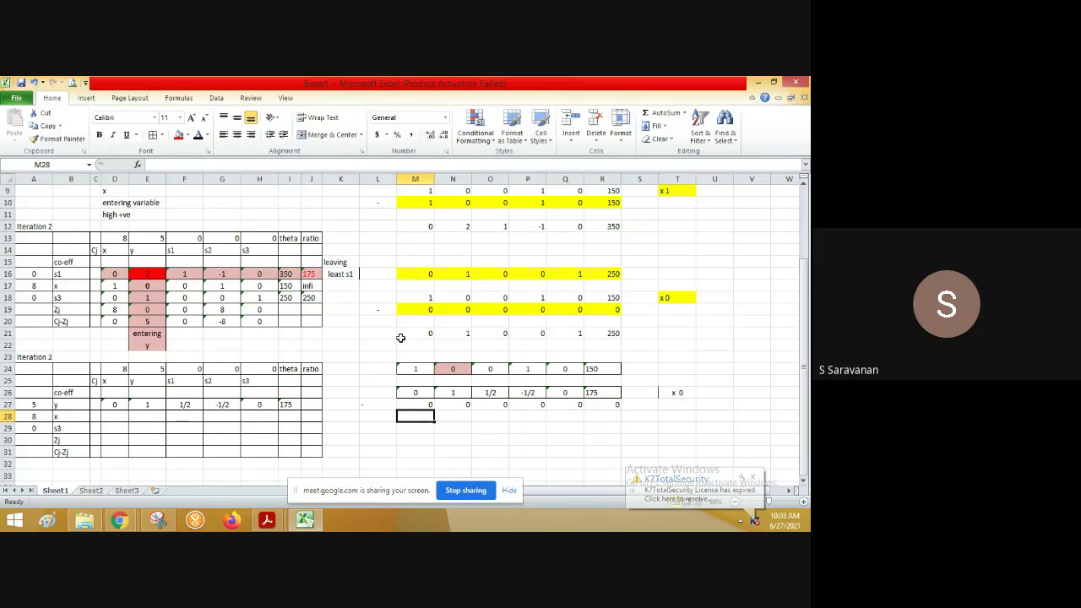
{"action": "key", "text": "Down"}
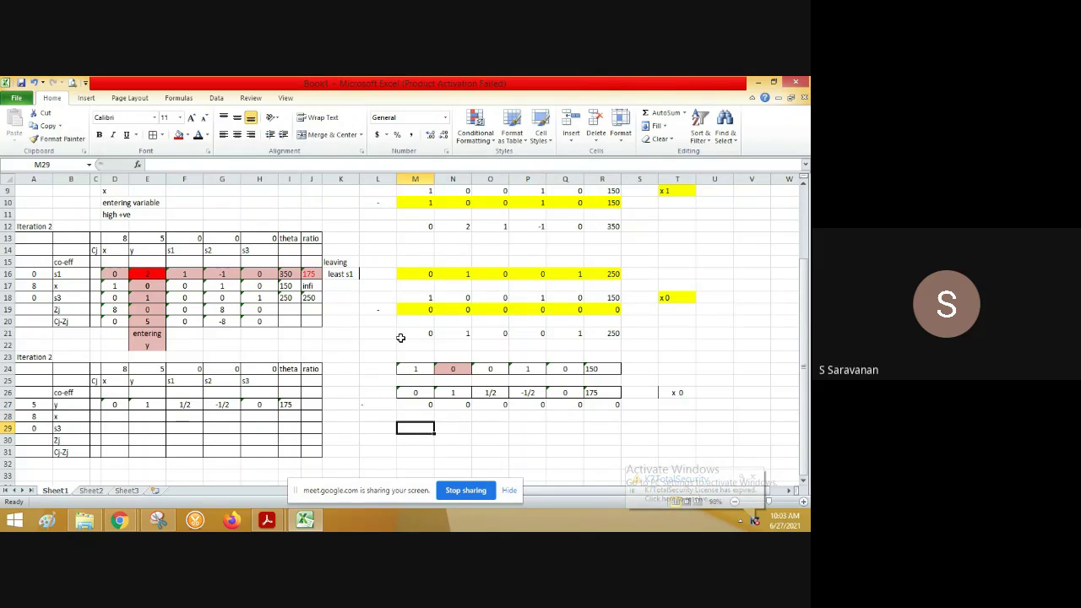
{"action": "type", "text": "1"}
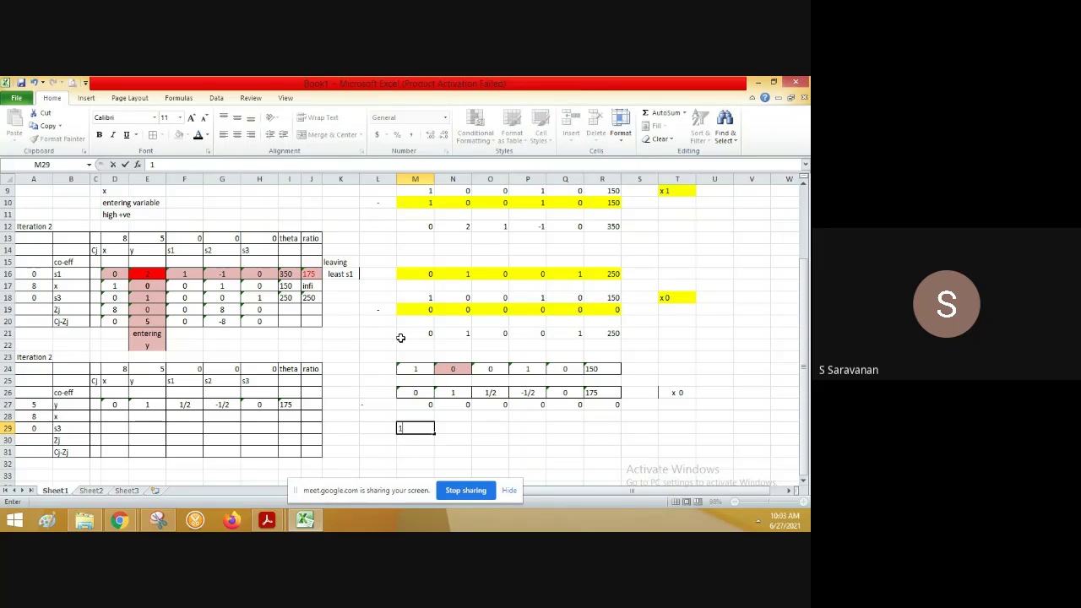
{"action": "key", "text": "Tab"}
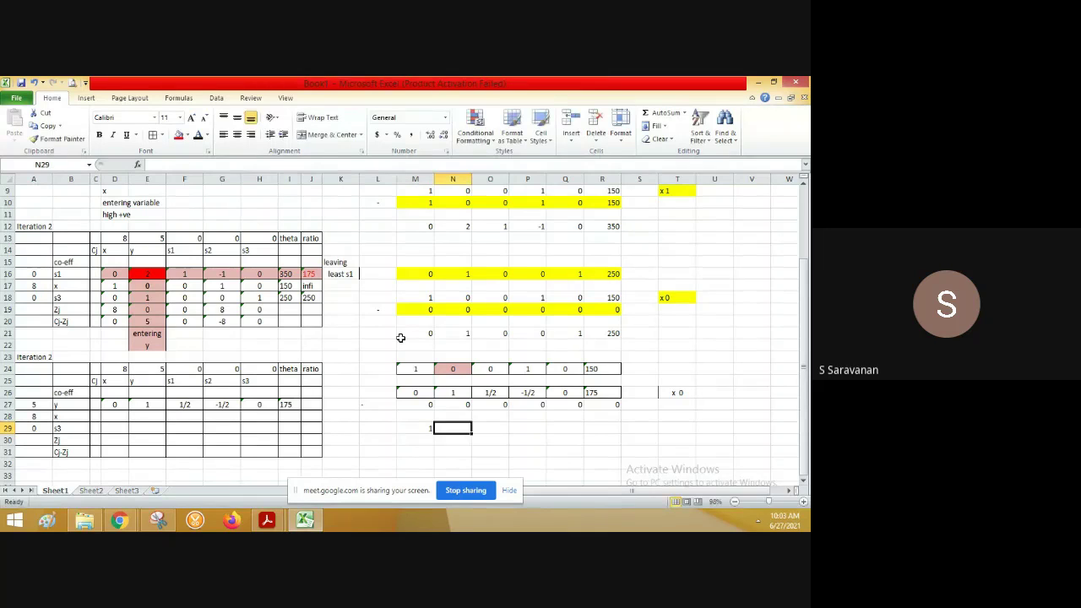
{"action": "type", "text": "0"}
{"action": "key", "text": "Tab"}
{"action": "type", "text": "0"}
{"action": "key", "text": "Tab"}
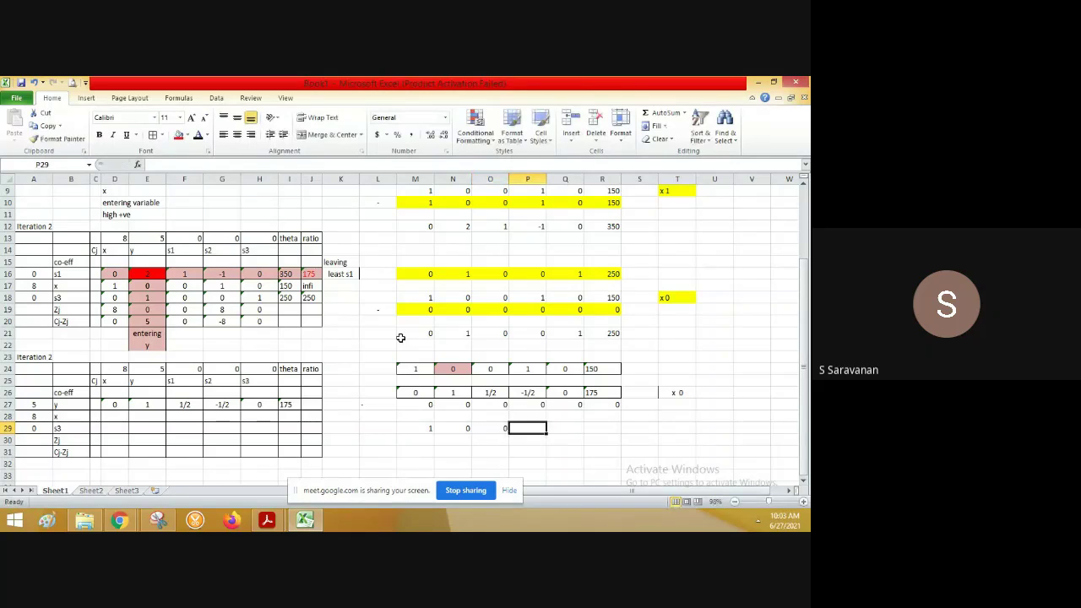
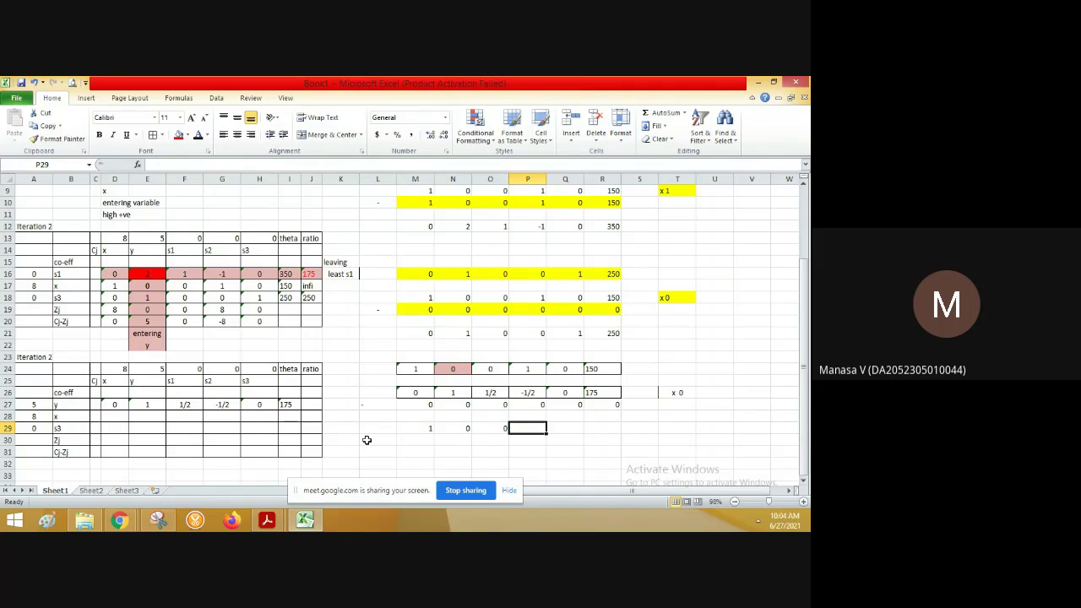
{"action": "type", "text": "1"}
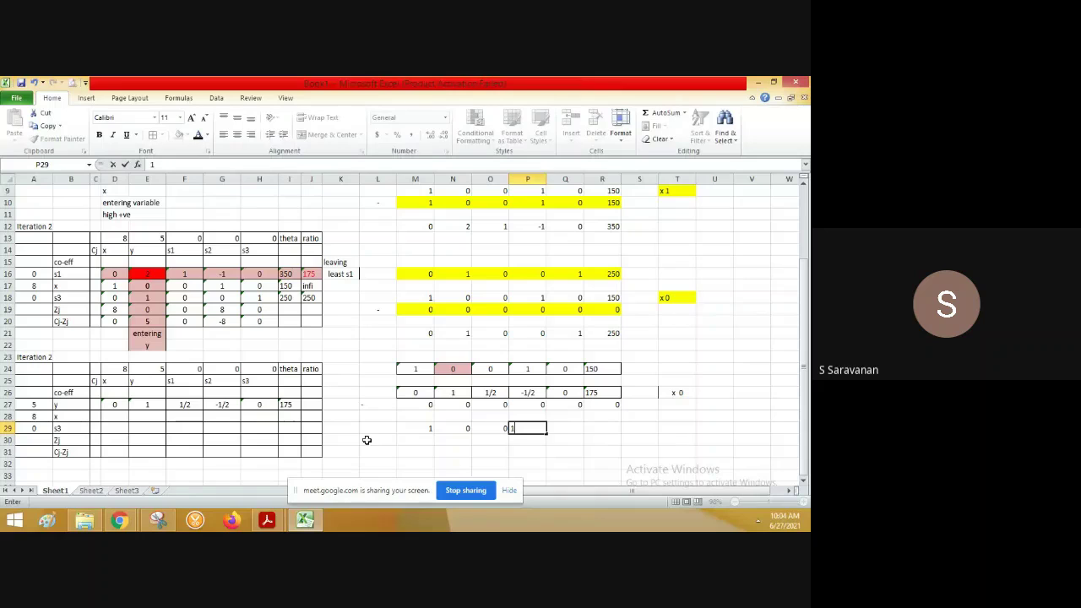
{"action": "key", "text": "Tab"}
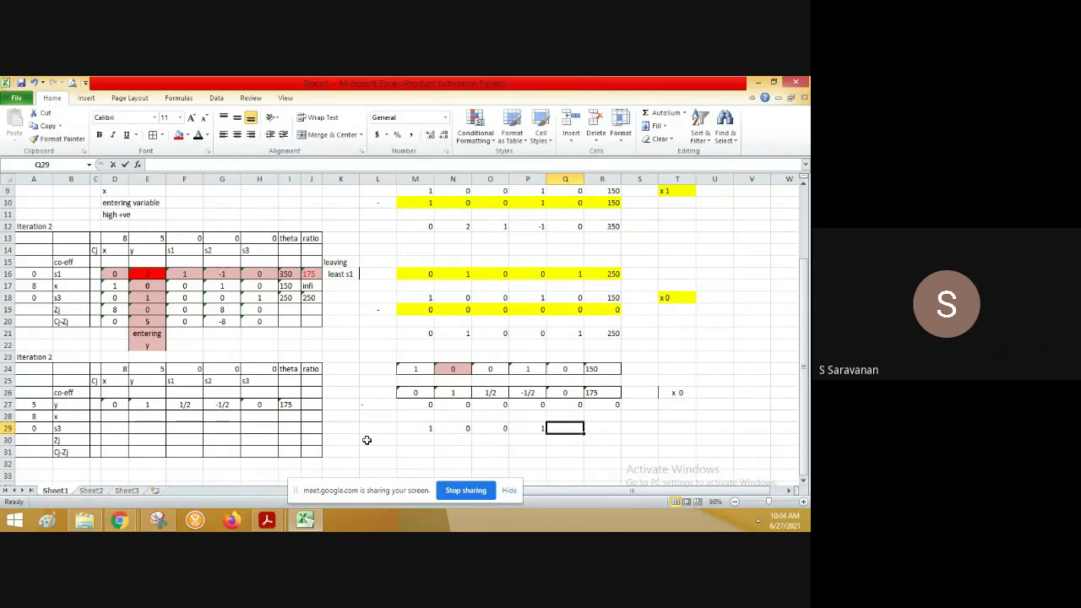
{"action": "type", "text": "0"}
{"action": "key", "text": "Tab"}
{"action": "type", "text": "1"}
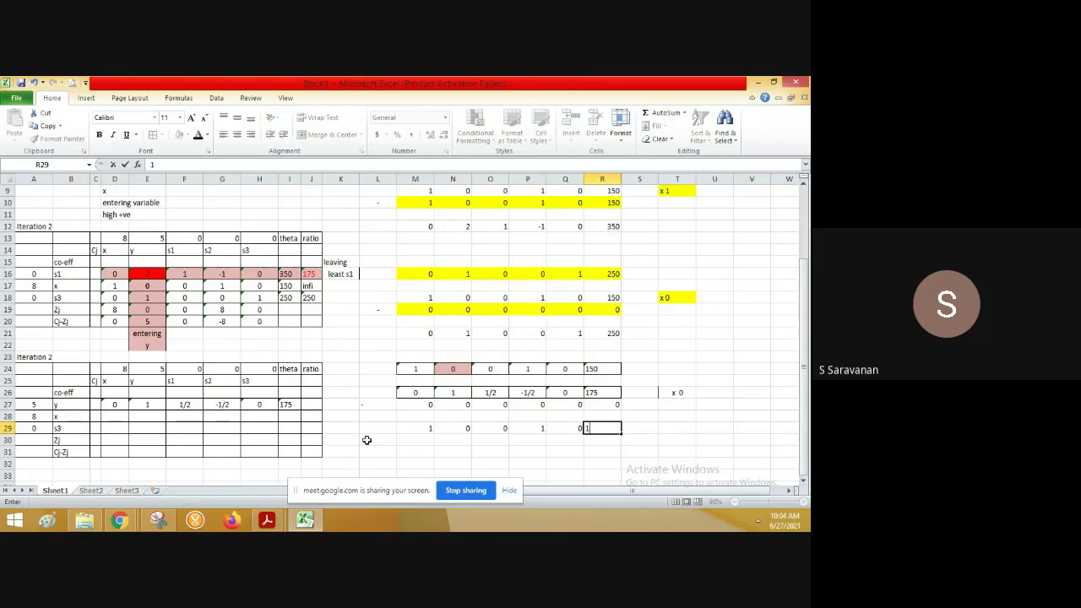
{"action": "type", "text": "50"}
{"action": "key", "text": "Return"}
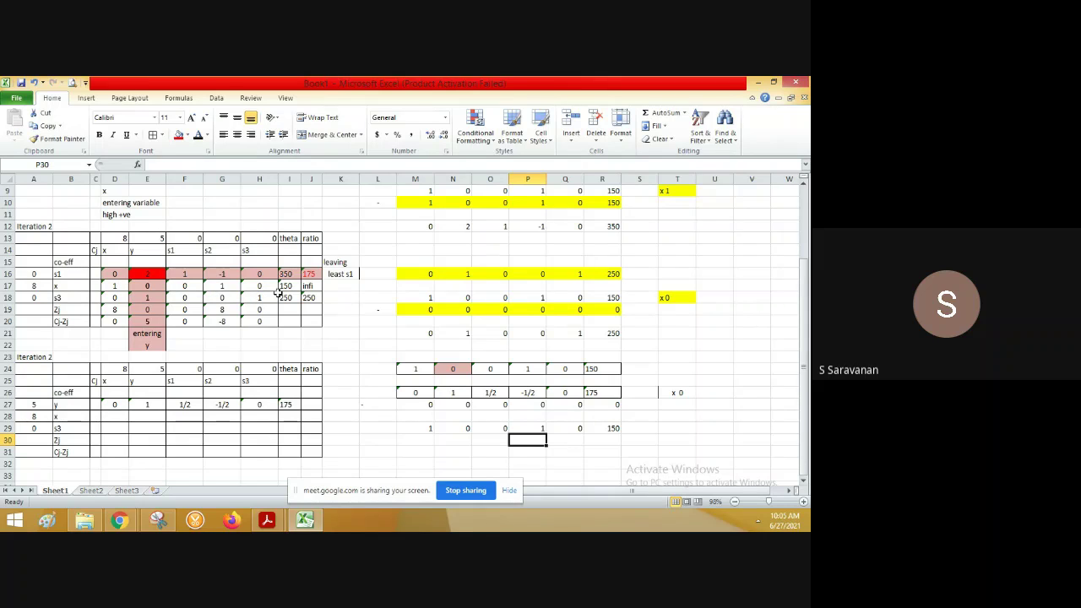
Fill the x row D28:I28 of the new iteration table with the computed values 1, 0, 0, 1, 0, 150.
{"action": "left_click", "coordinate": [424, 369]}
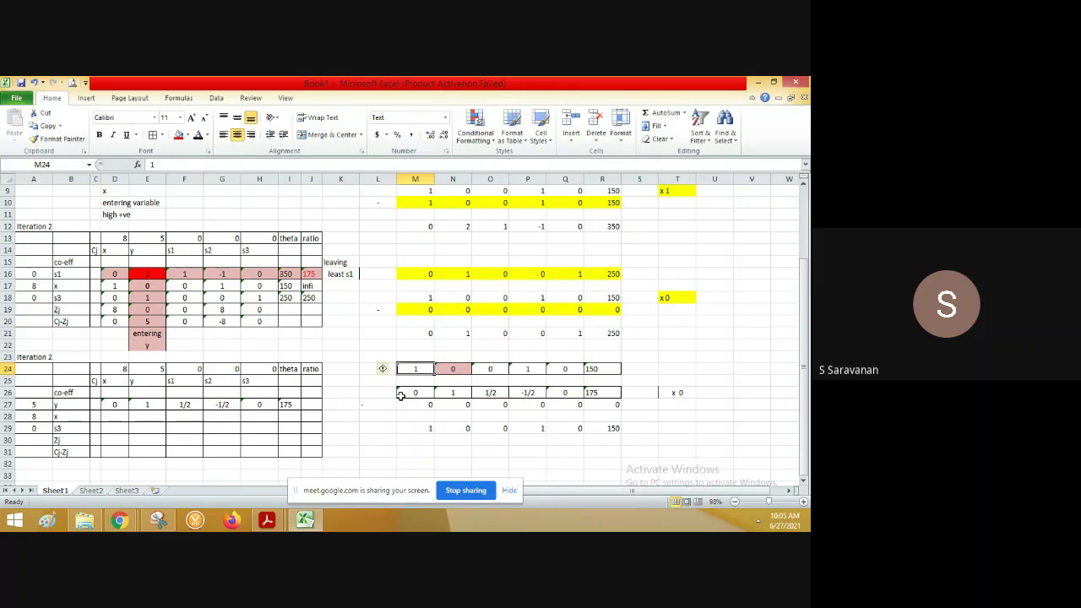
{"action": "left_click", "coordinate": [121, 415]}
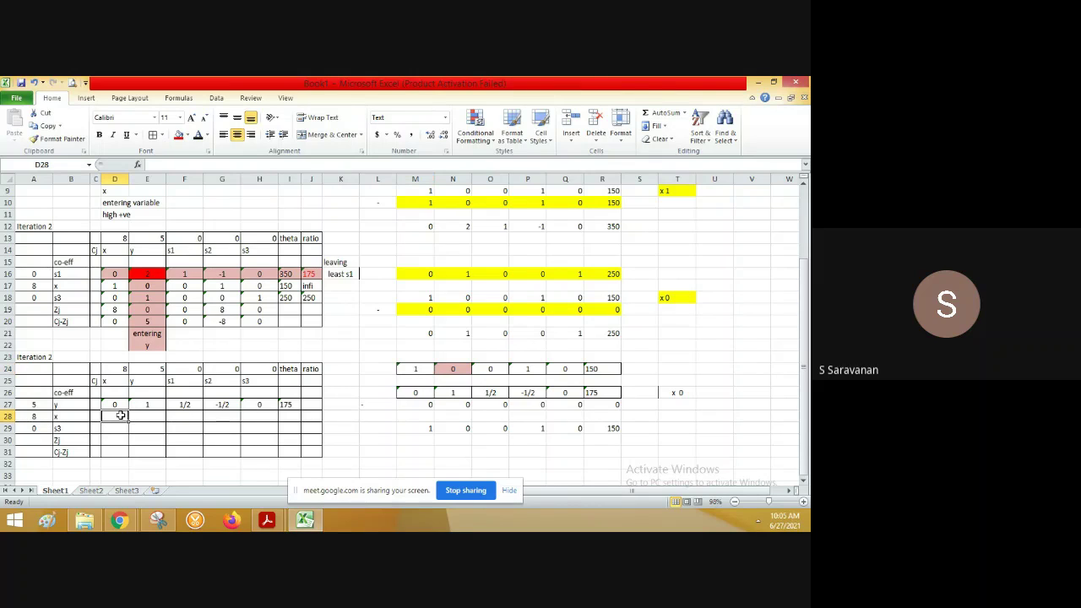
{"action": "type", "text": "1"}
{"action": "key", "text": "Tab"}
{"action": "type", "text": "0"}
{"action": "key", "text": "Tab"}
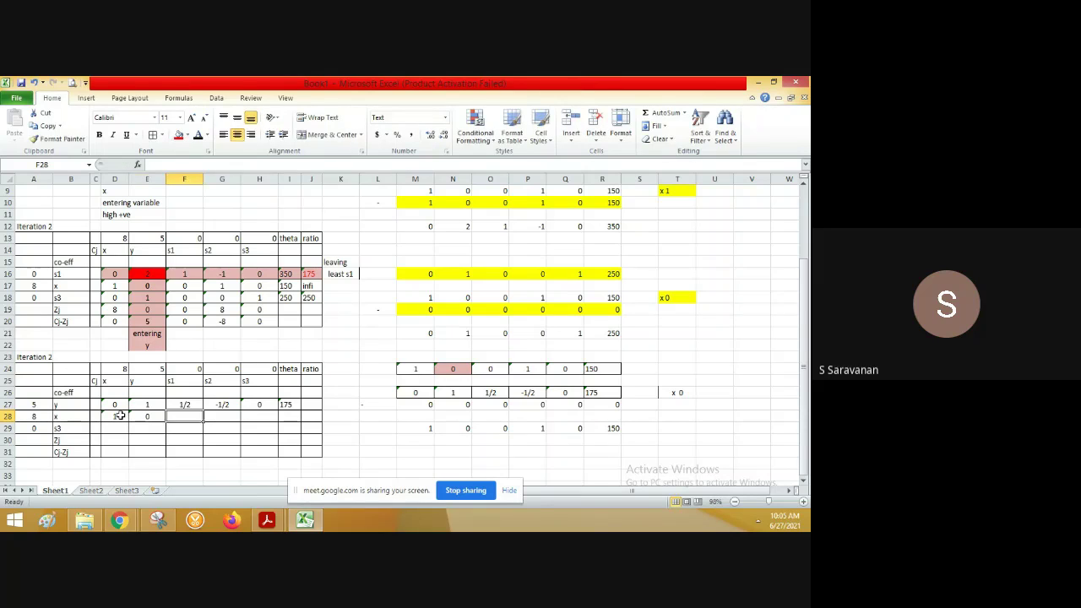
{"action": "type", "text": "0"}
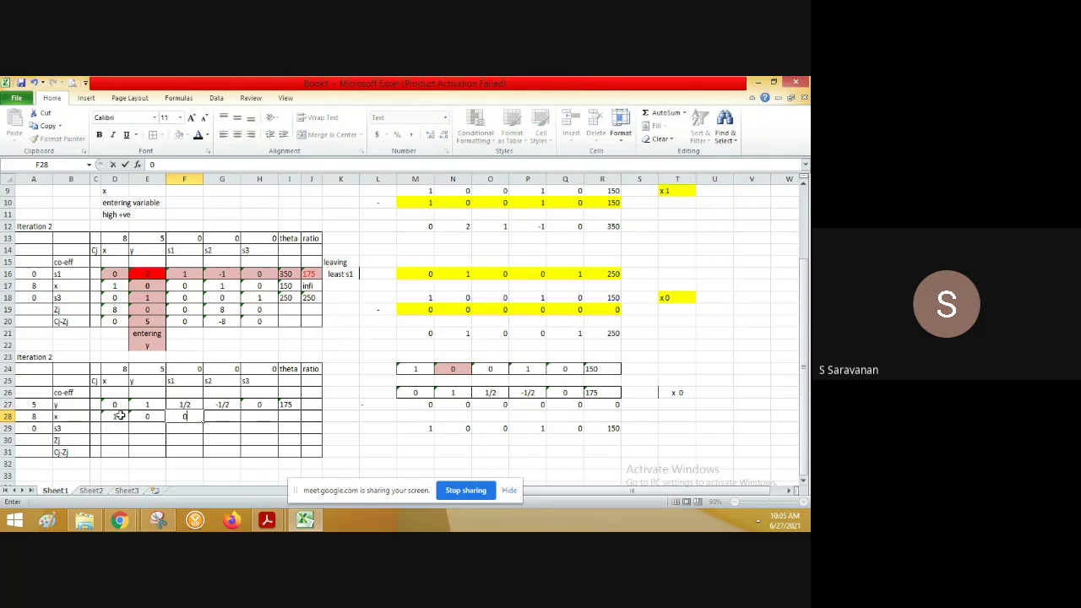
{"action": "key", "text": "Tab"}
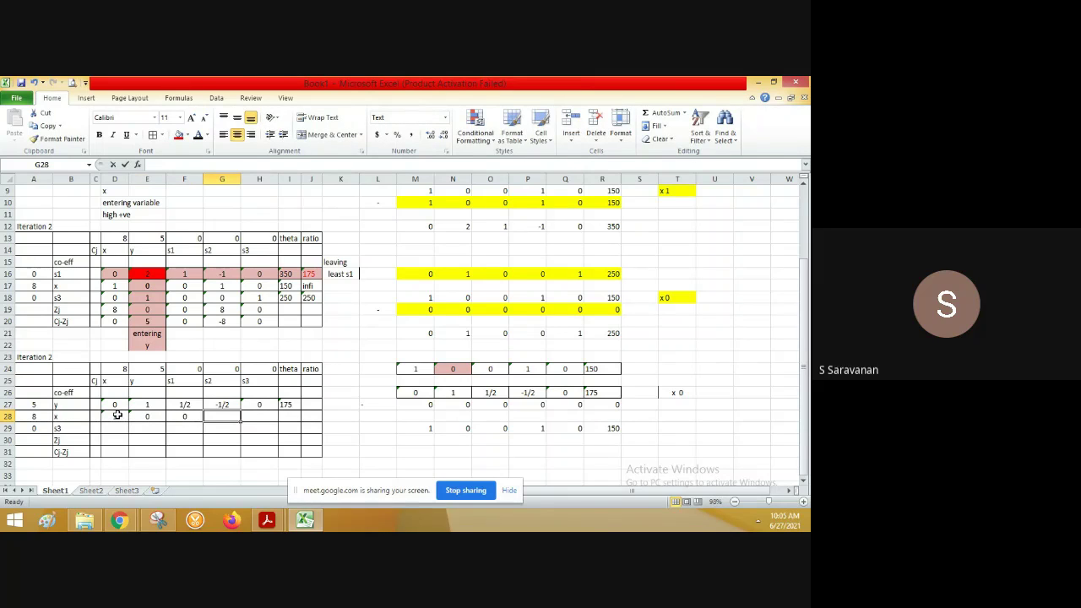
{"action": "type", "text": "1"}
{"action": "key", "text": "Tab"}
{"action": "type", "text": "0"}
{"action": "key", "text": "Tab"}
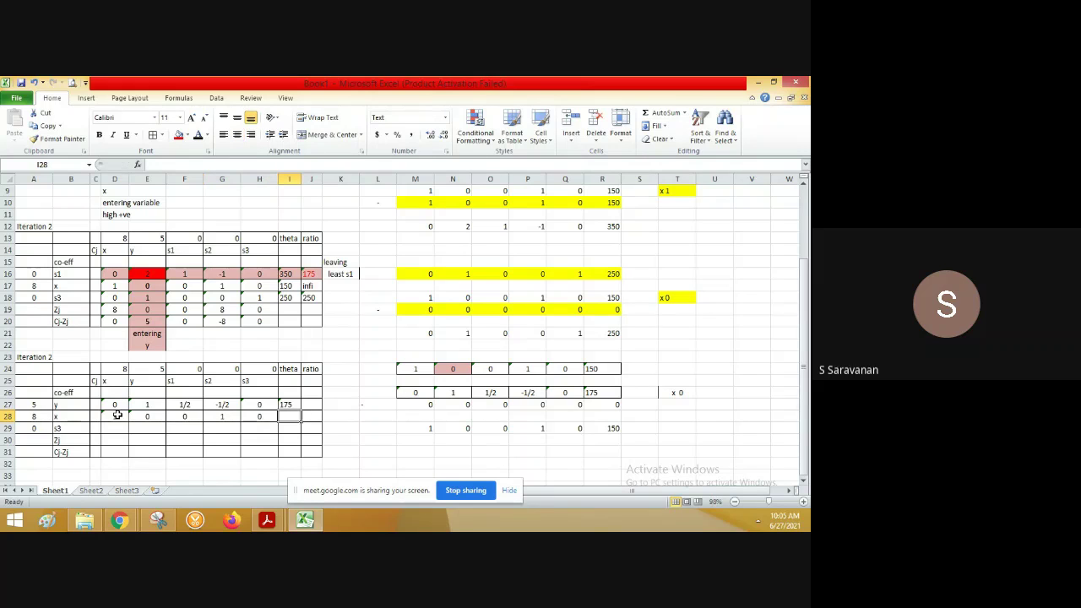
{"action": "type", "text": "150"}
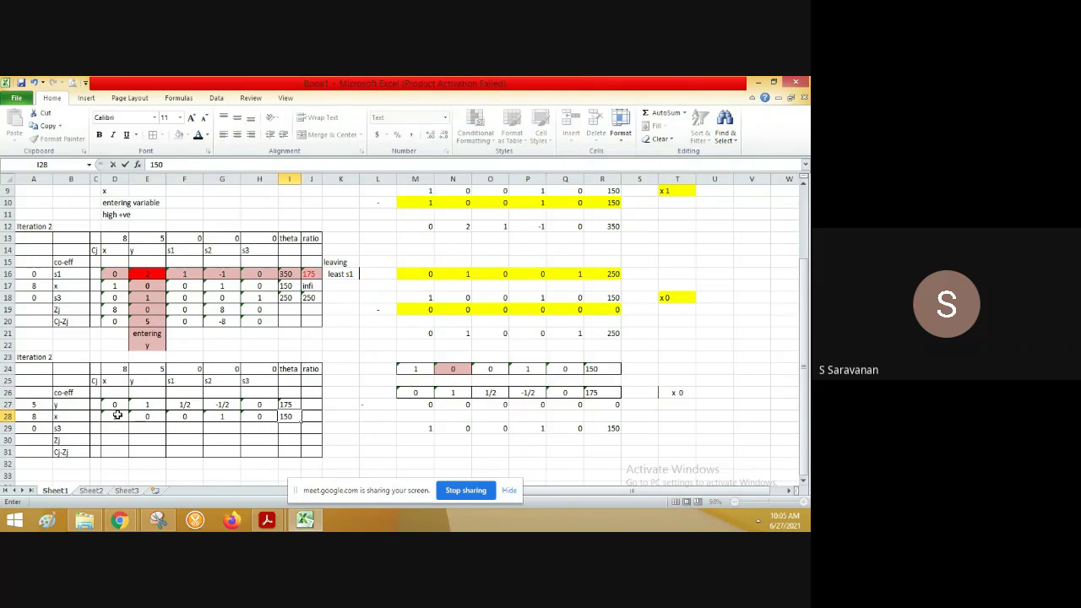
{"action": "key", "text": "Return"}
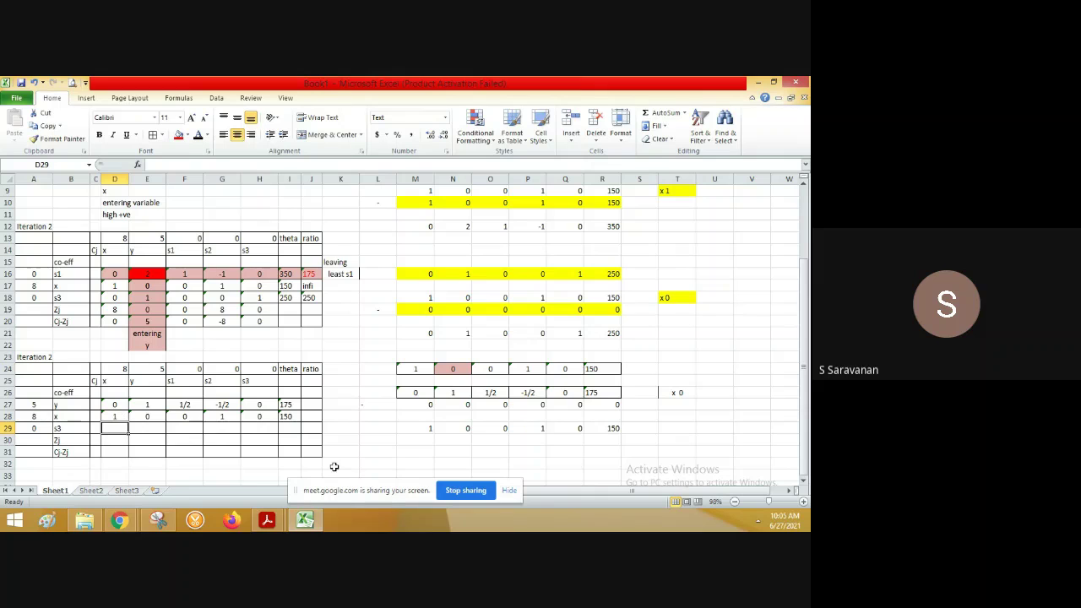
{"action": "left_click", "coordinate": [408, 452]}
{"action": "key", "text": "Down"}
{"action": "key", "text": "Down"}
{"action": "key", "text": "Down"}
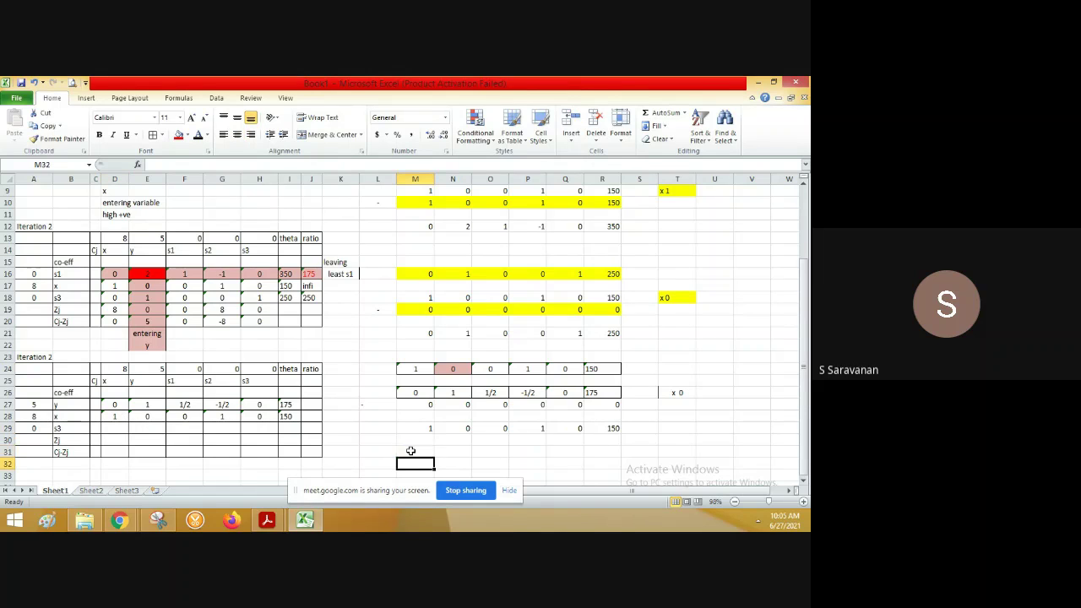
{"action": "key", "text": "Down"}
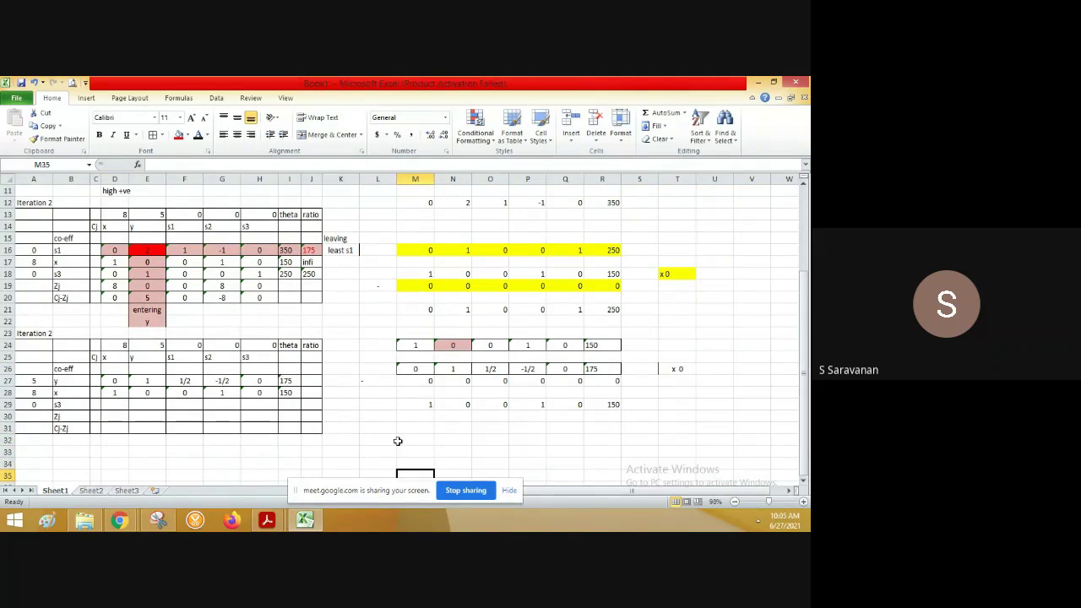
{"action": "left_click", "coordinate": [410, 429]}
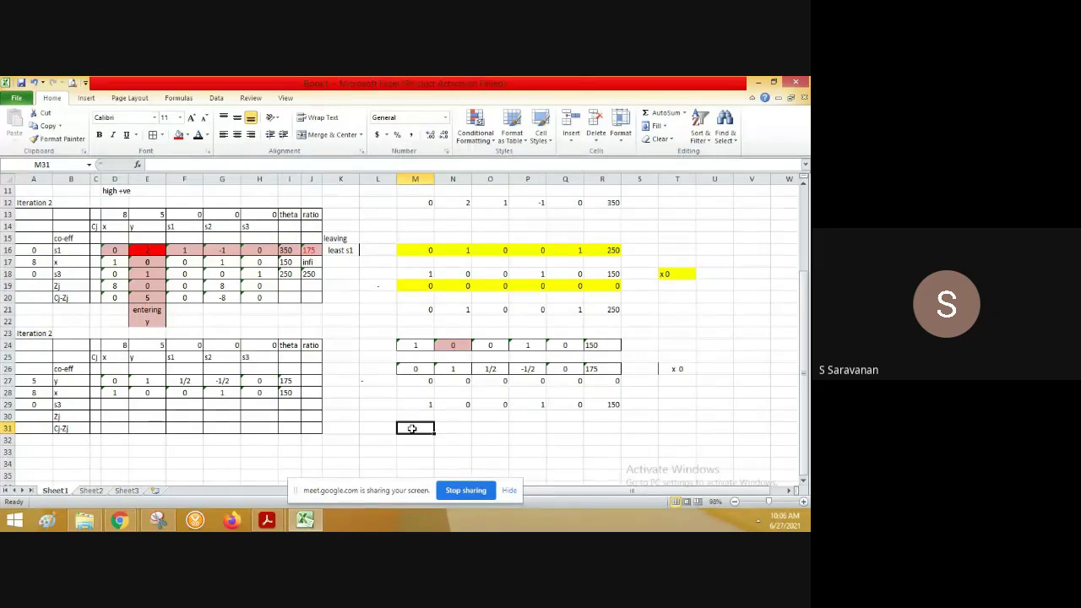
Centre the minus sign in L27 beside the subtracted row.
{"action": "left_click", "coordinate": [376, 381]}
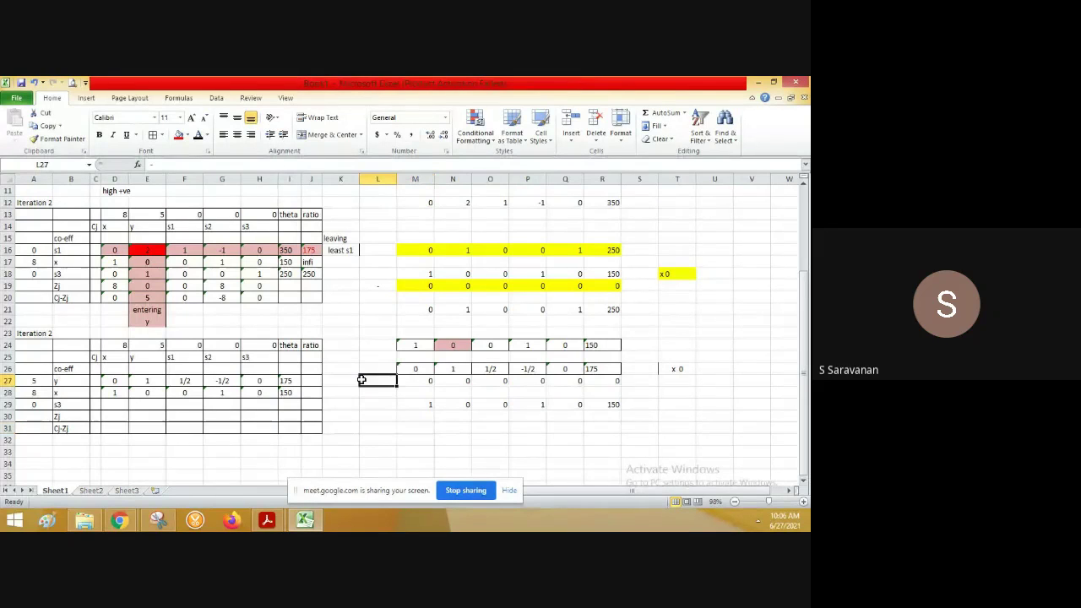
{"action": "left_click", "coordinate": [238, 135]}
{"action": "key", "text": "Down"}
{"action": "key", "text": "Down"}
{"action": "key", "text": "Down"}
{"action": "key", "text": "Down"}
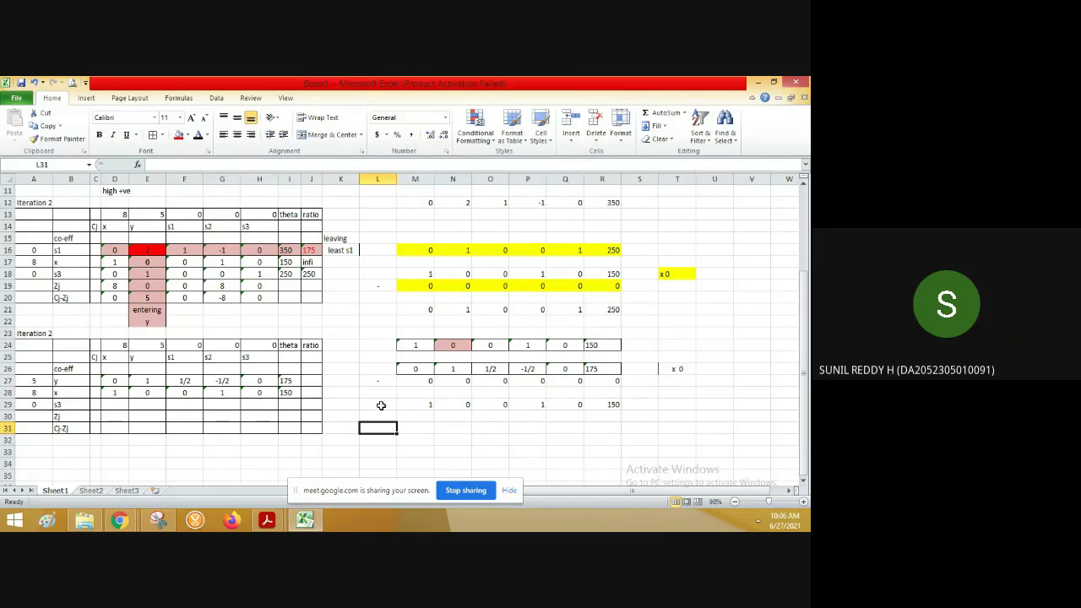
{"action": "left_click", "coordinate": [381, 404]}
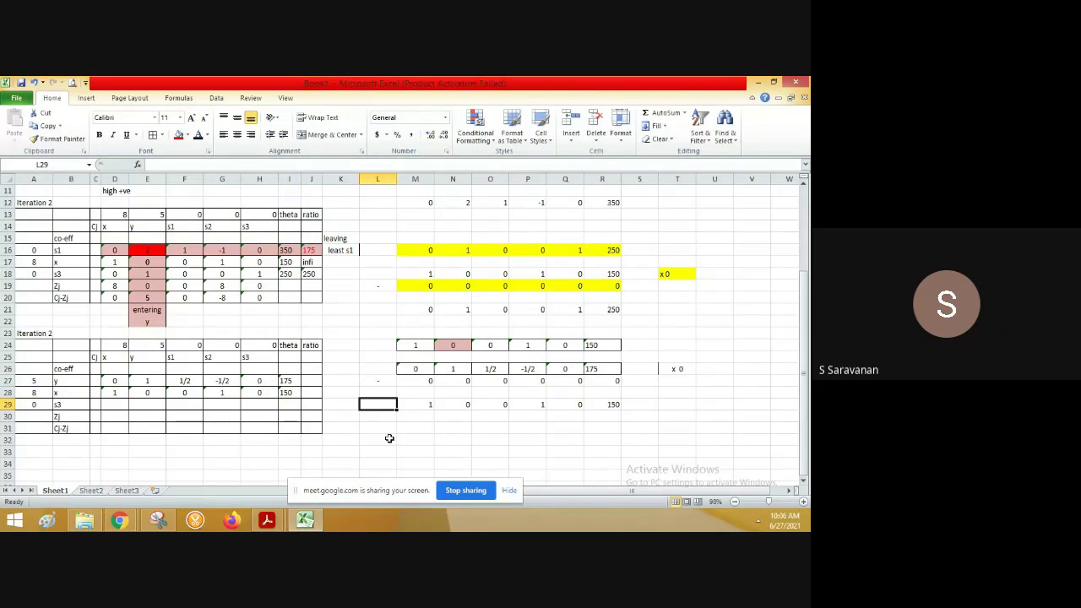
Copy the old s3 row D18:I18 into M31:R31 of the working area.
{"action": "left_click", "coordinate": [114, 274]}
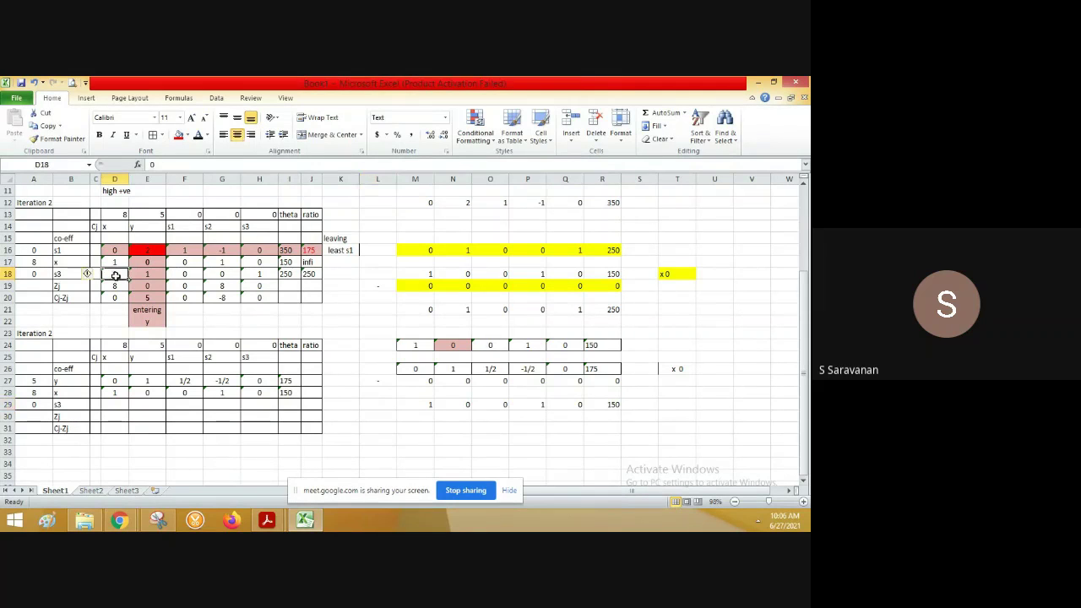
{"action": "key", "text": "shift+Right"}
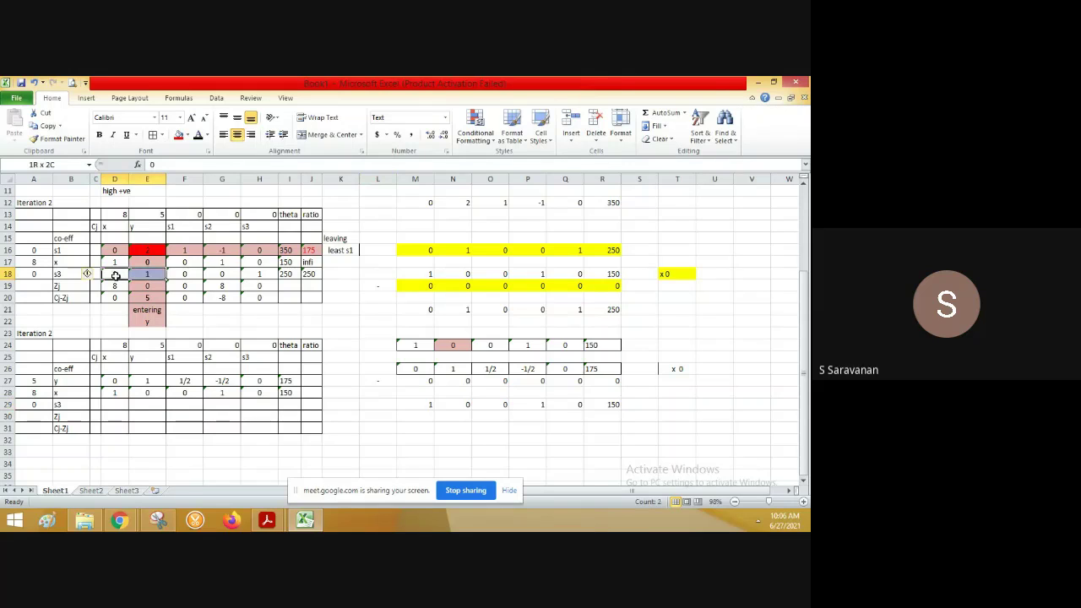
{"action": "key", "text": "shift+Right"}
{"action": "key", "text": "shift+Right"}
{"action": "key", "text": "shift+Right"}
{"action": "key", "text": "shift+Right"}
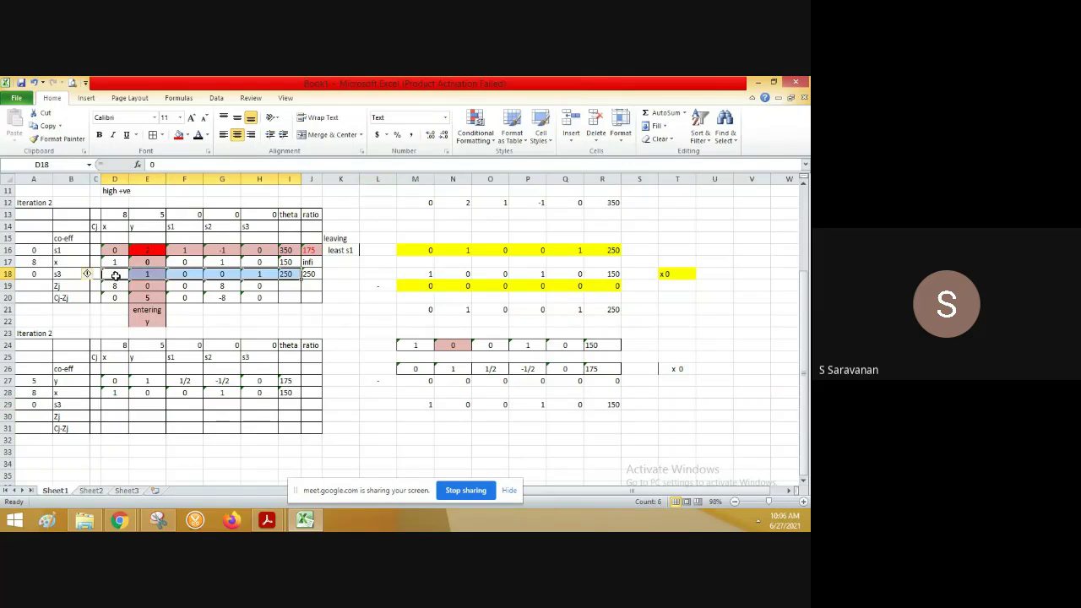
{"action": "key", "text": "ctrl+c"}
{"action": "left_click", "coordinate": [415, 429]}
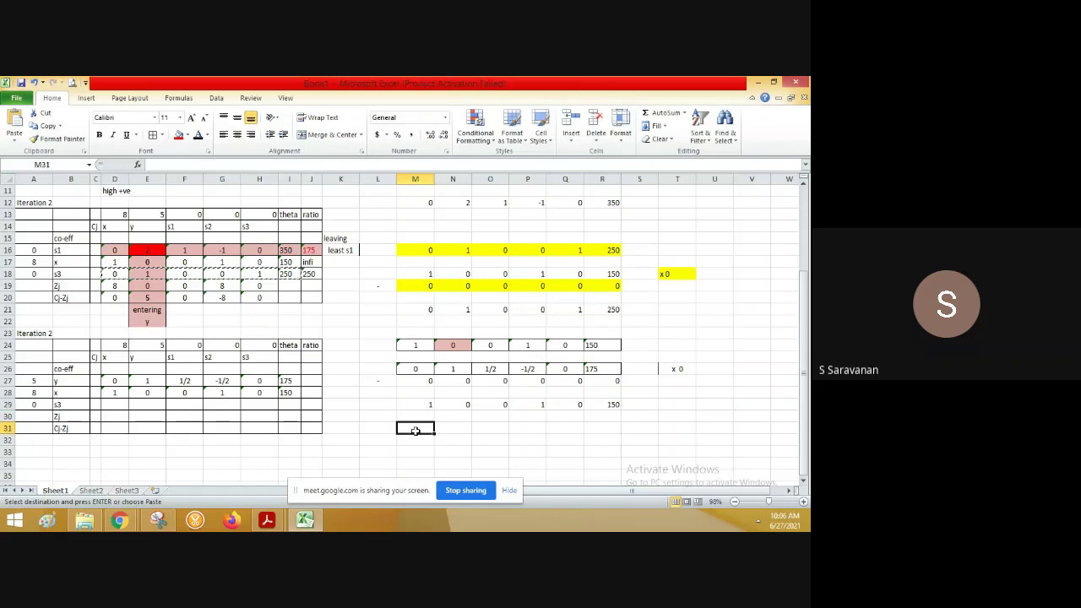
{"action": "key", "text": "ctrl+v"}
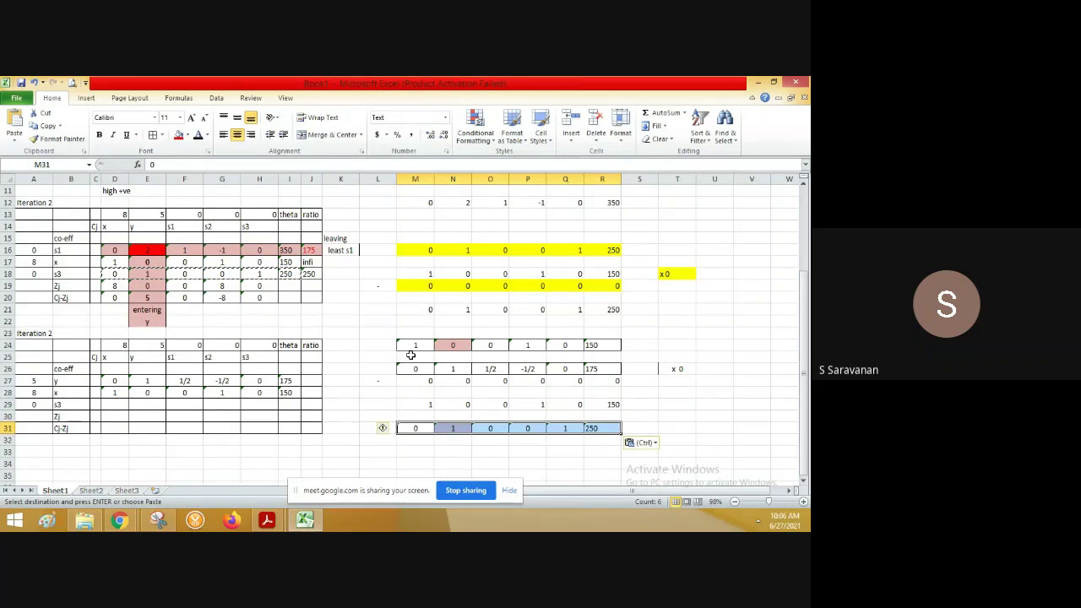
Copy the divided y row M26:R26 into M33:R33, below the copied s3 row.
{"action": "left_click", "coordinate": [413, 368]}
{"action": "key", "text": "shift+Right"}
{"action": "key", "text": "shift+Right"}
{"action": "key", "text": "shift+Right"}
{"action": "key", "text": "shift+Right"}
{"action": "key", "text": "shift+Right"}
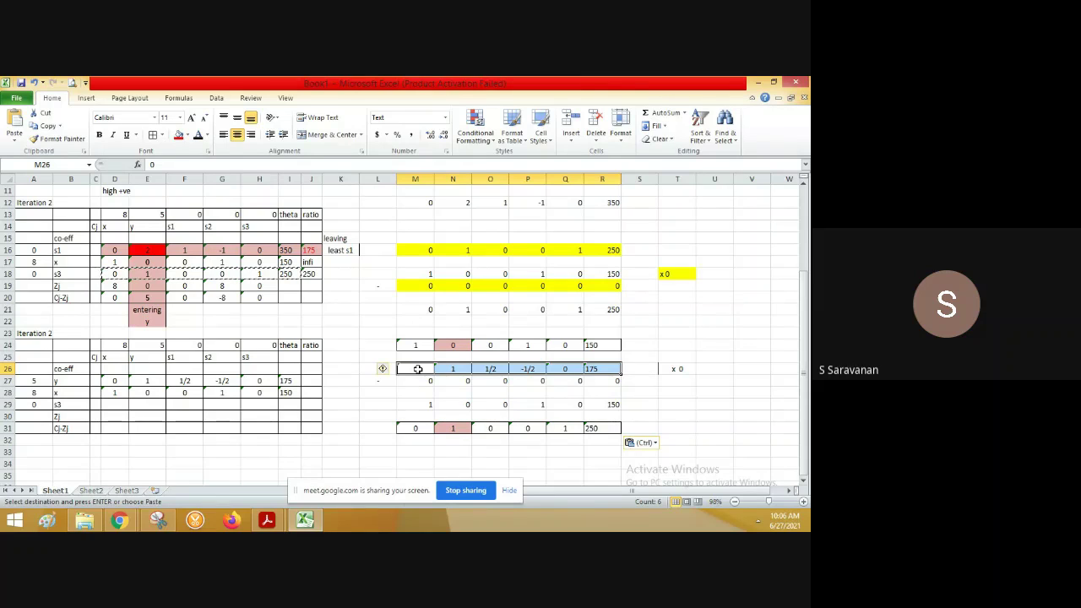
{"action": "key", "text": "ctrl+c"}
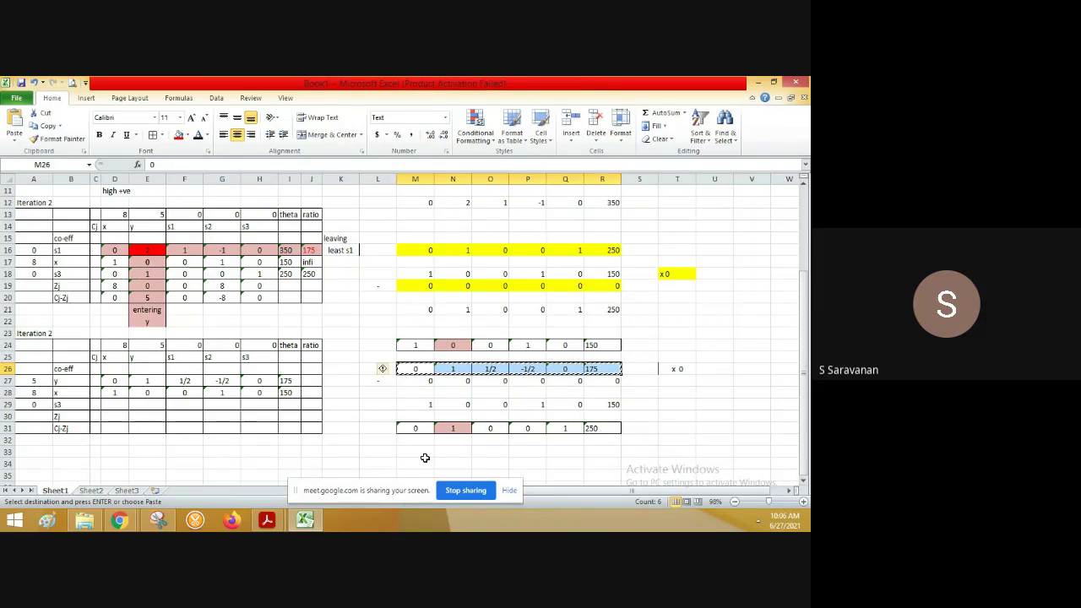
{"action": "left_click", "coordinate": [425, 455]}
{"action": "key", "text": "ctrl+v"}
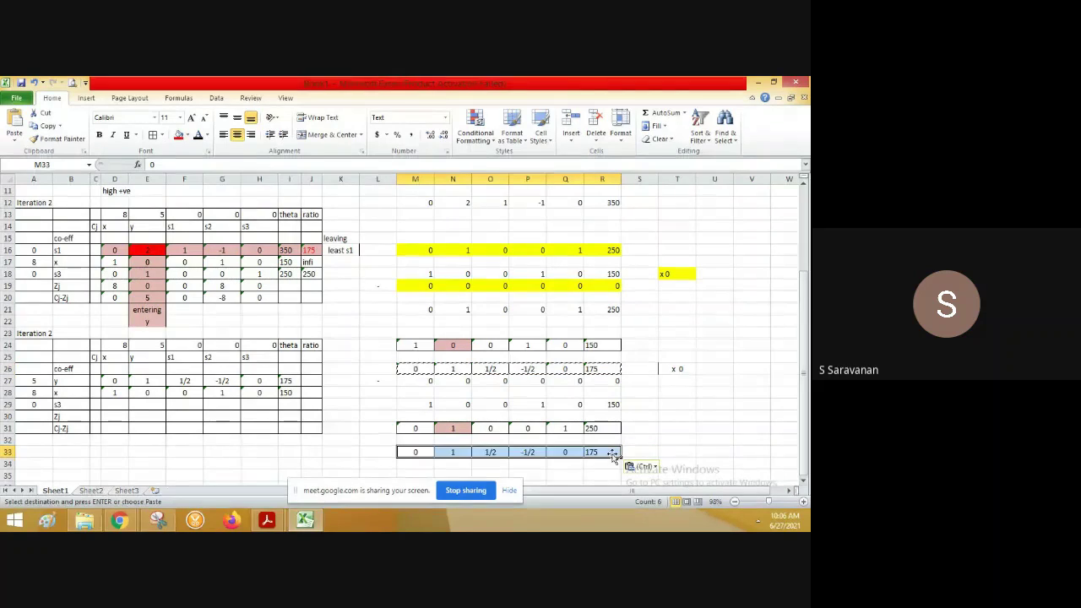
Enter the multiplier note "x 1" in T33 beside the copied y row, using the s3 row's pivot-column entry.
{"action": "left_click", "coordinate": [682, 450]}
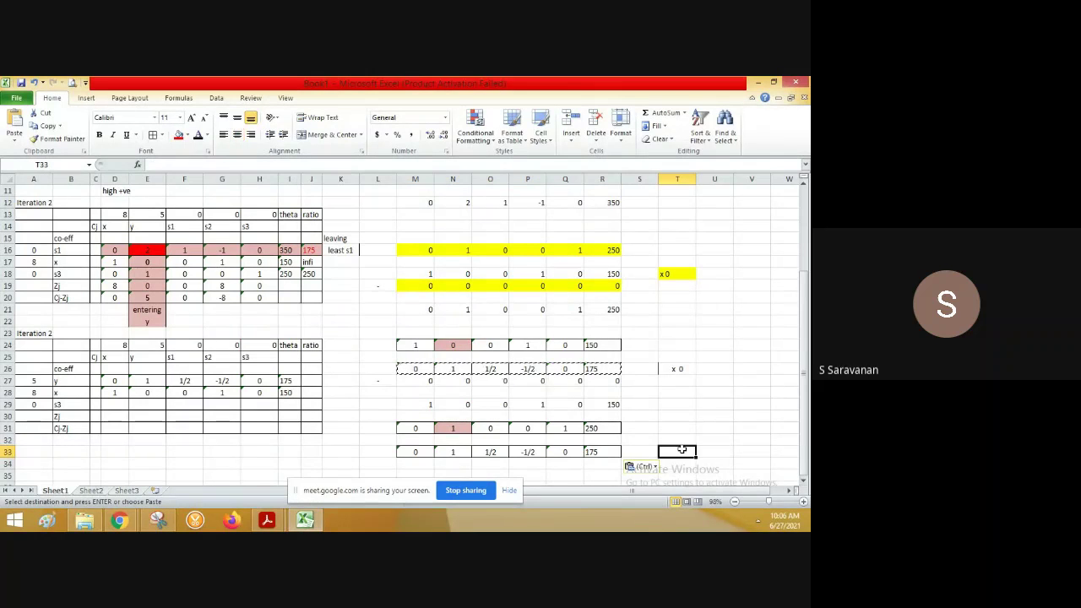
{"action": "type", "text": "x"}
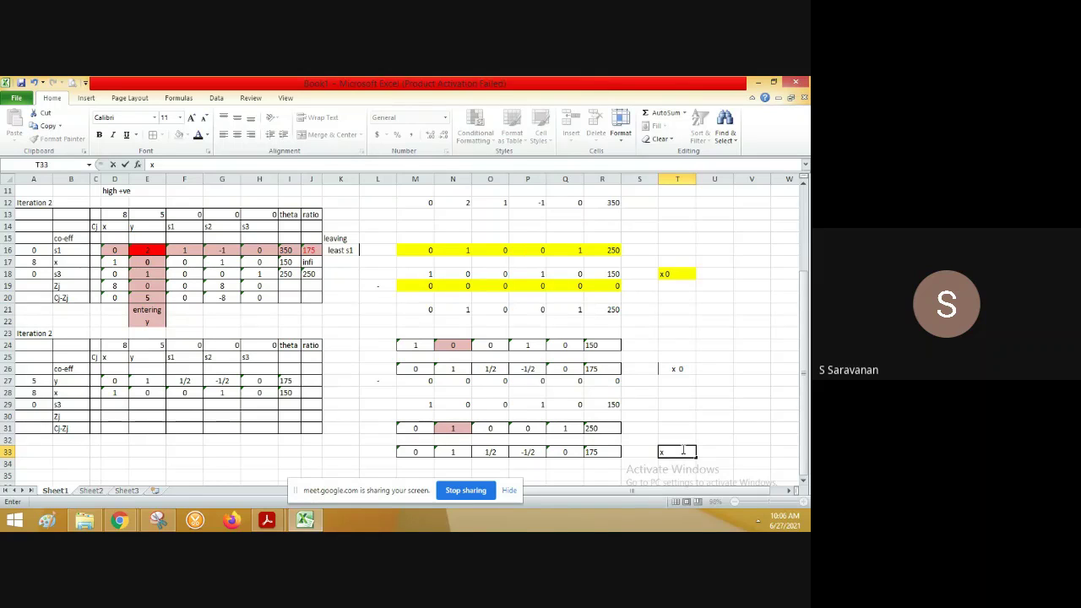
{"action": "type", "text": " 0"}
{"action": "key", "text": "Return"}
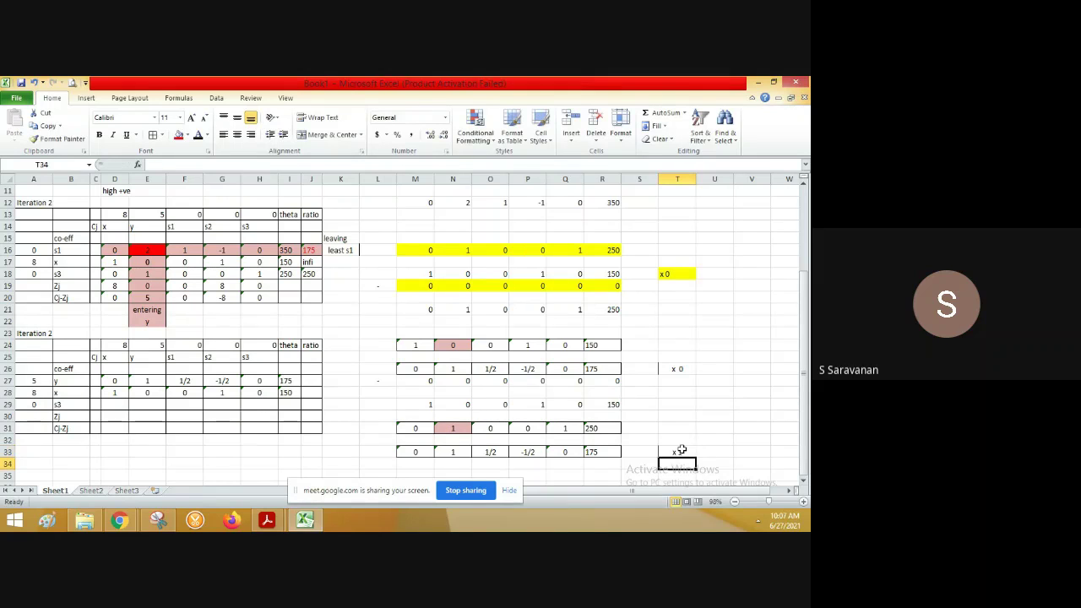
Enter 0 in M34 as the first entry of the y row multiplied by 1.
{"action": "left_click", "coordinate": [422, 467]}
{"action": "type", "text": "0"}
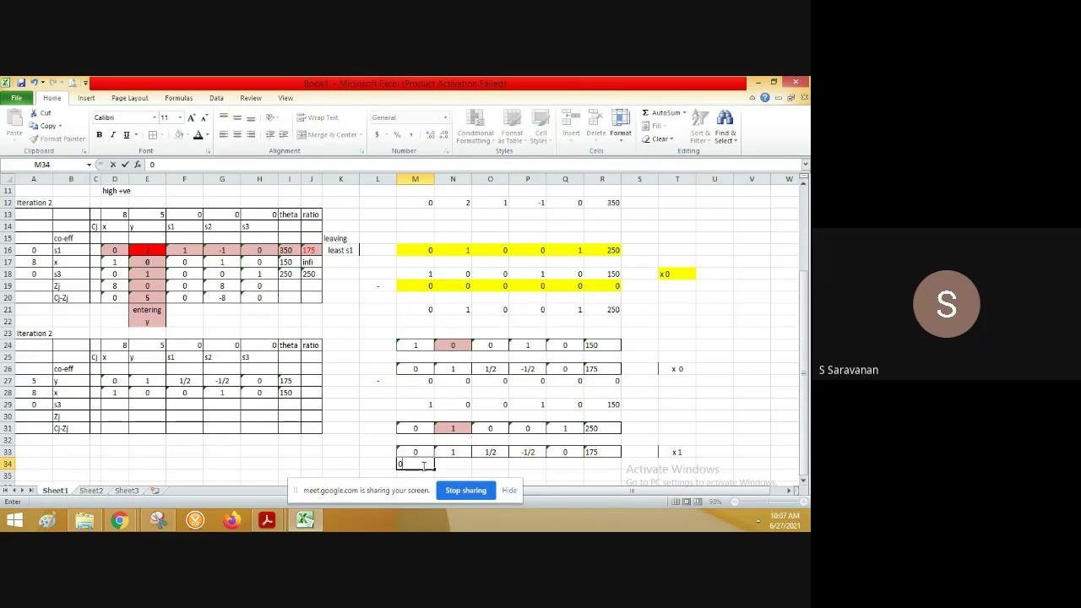
{"action": "key", "text": "Tab"}
Try to enter the multiplied values 1, 1/2 and -1/2 by hand in N34:P34.
{"action": "type", "text": "1"}
{"action": "key", "text": "Tab"}
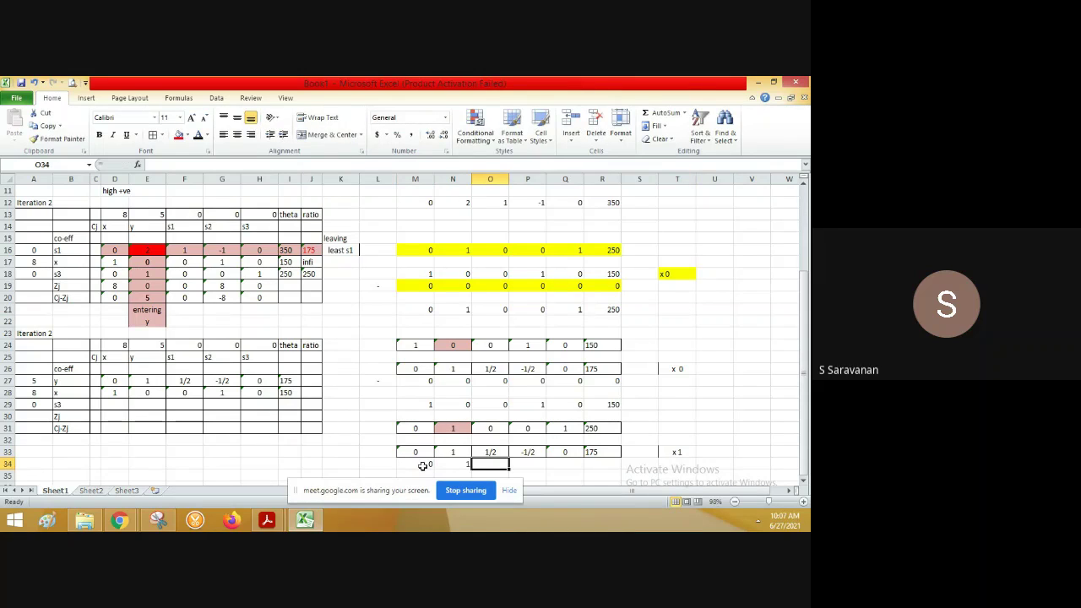
{"action": "type", "text": "1/2"}
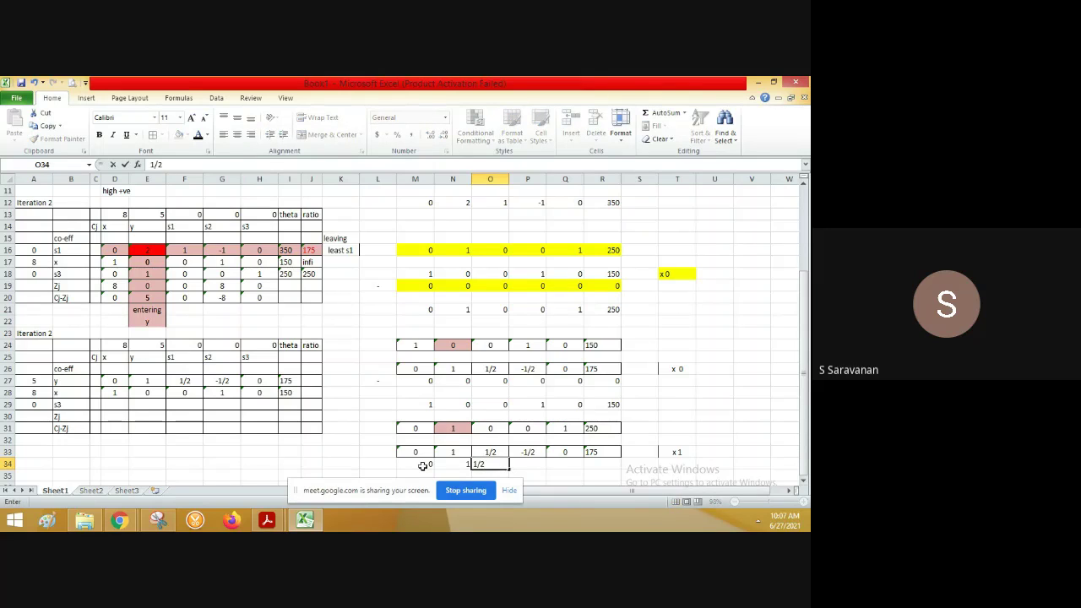
{"action": "key", "text": "Tab"}
{"action": "type", "text": "-1"}
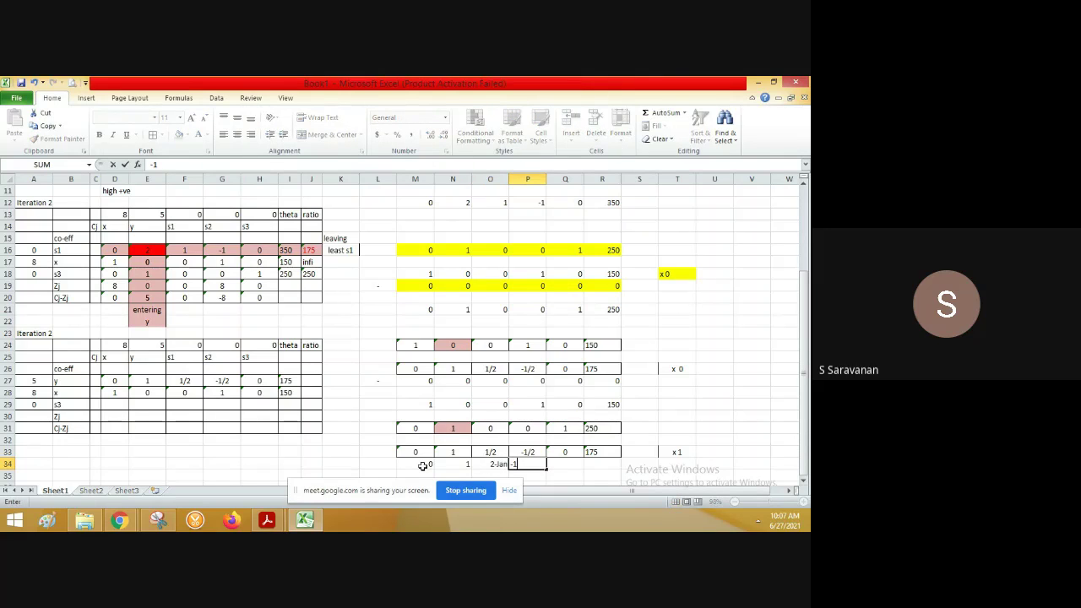
{"action": "type", "text": "/2"}
Copy N33:R33 into N34:R34 as the remaining entries of the y row multiplied by 1.
{"action": "key", "text": "Up"}
{"action": "key", "text": "Left"}
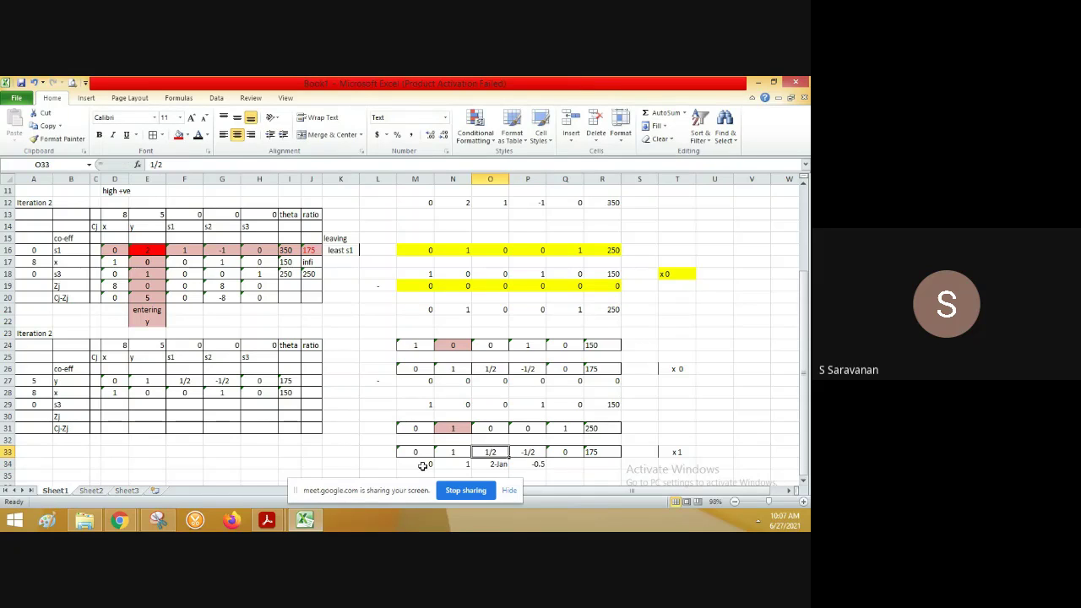
{"action": "key", "text": "Left"}
{"action": "key", "text": "shift+Right"}
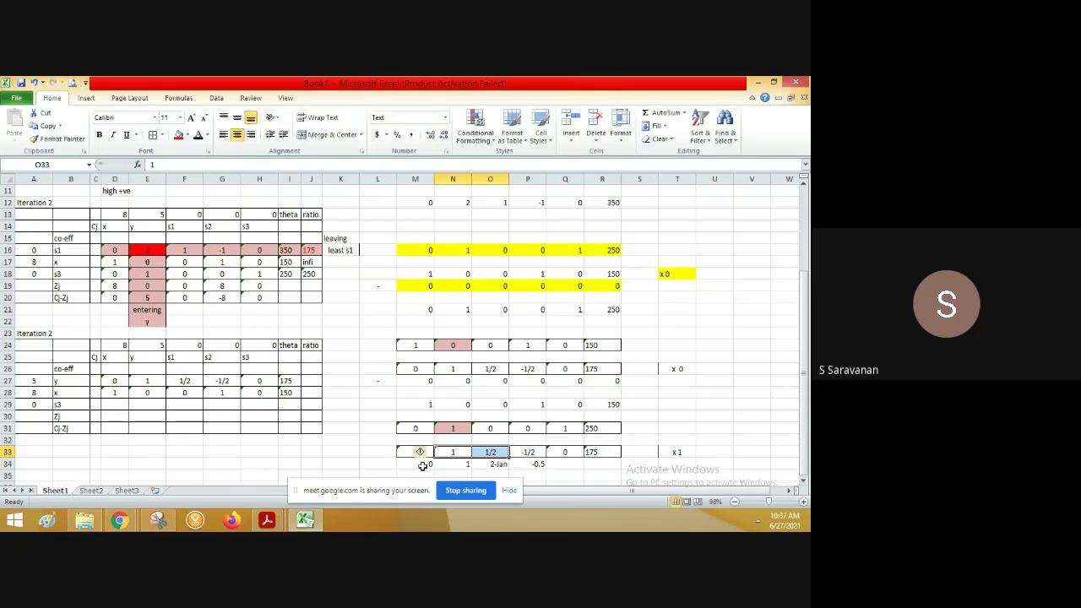
{"action": "key", "text": "shift+Right"}
{"action": "key", "text": "shift+Right"}
{"action": "key", "text": "shift+Right"}
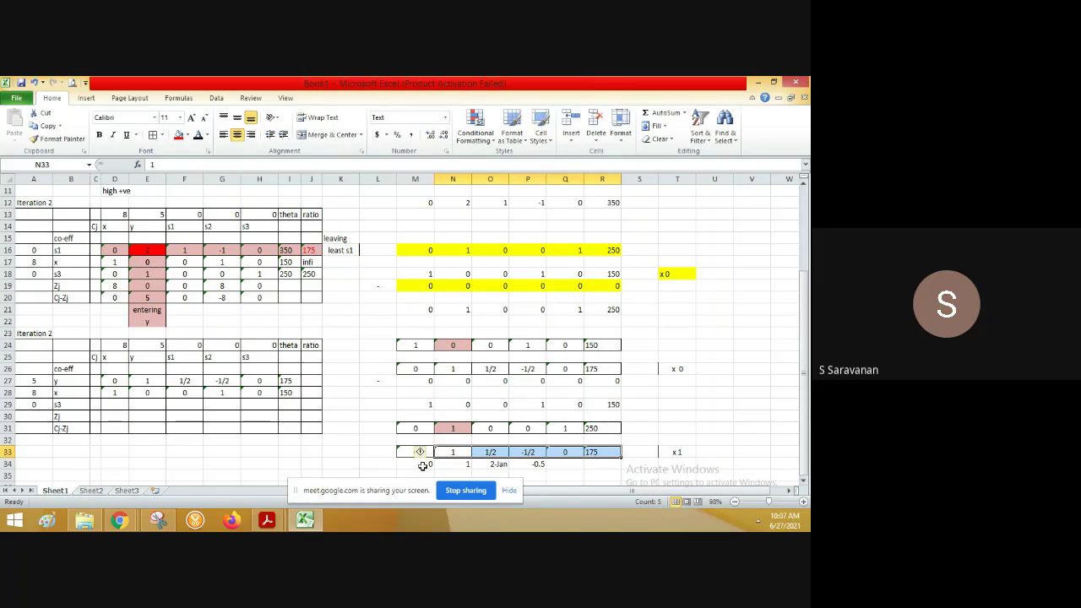
{"action": "key", "text": "ctrl+c"}
{"action": "key", "text": "Down"}
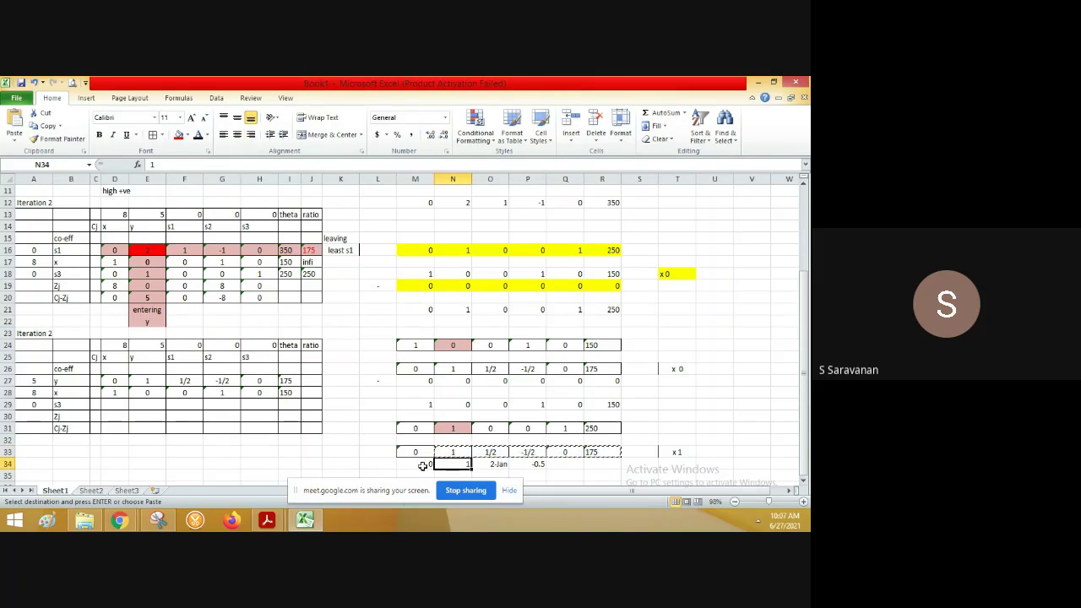
{"action": "key", "text": "ctrl+v"}
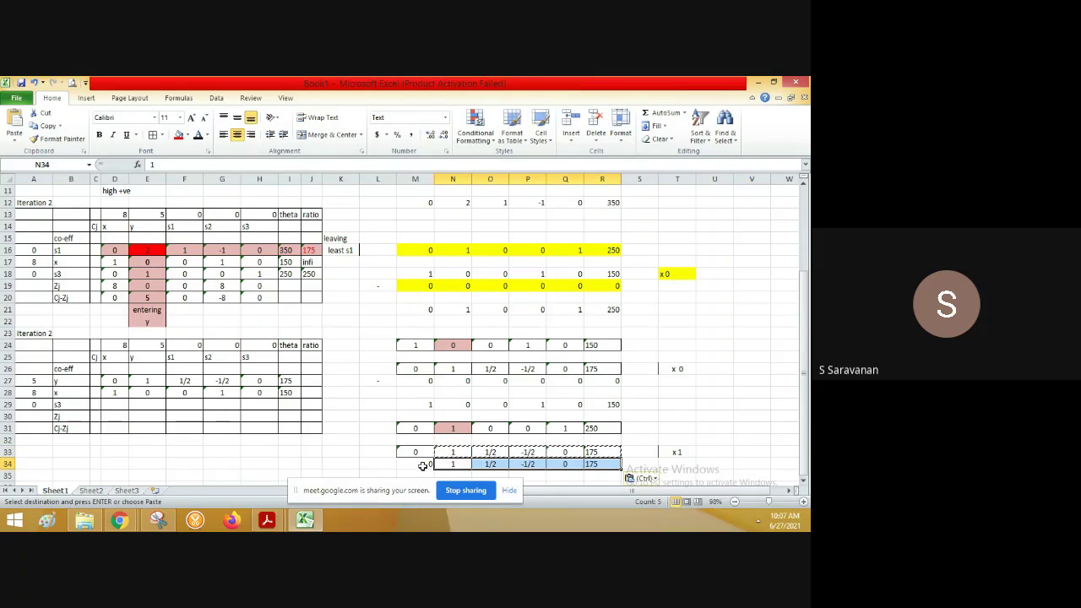
{"action": "key", "text": "Down"}
{"action": "key", "text": "Down"}
{"action": "key", "text": "Down"}
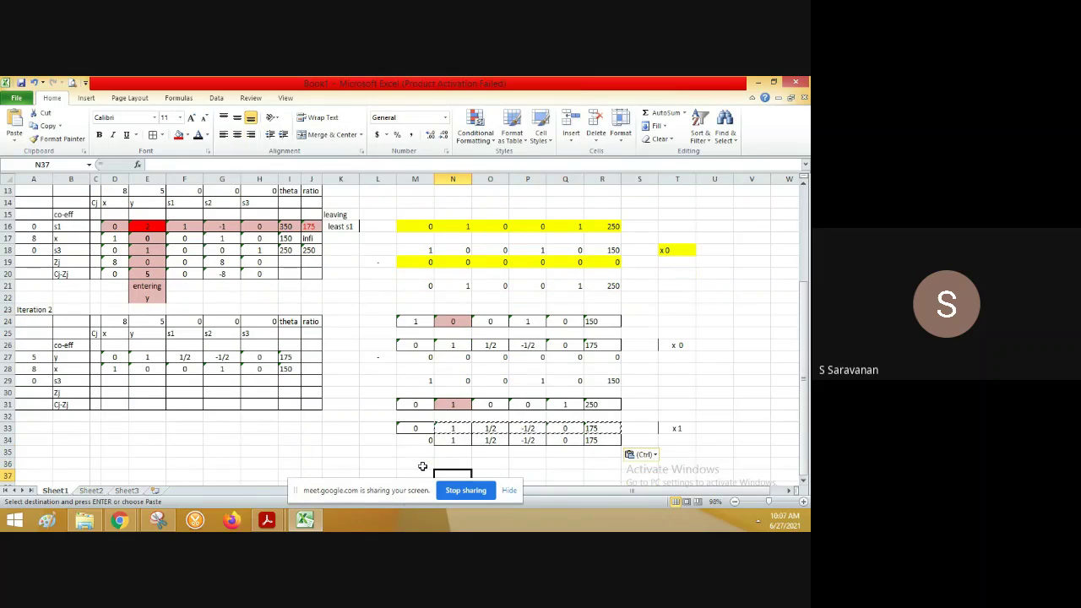
Put a minus sign in L36 and enter 0 and 1 in M36:N36 as the first entries of the new s3 row.
{"action": "key", "text": "Down"}
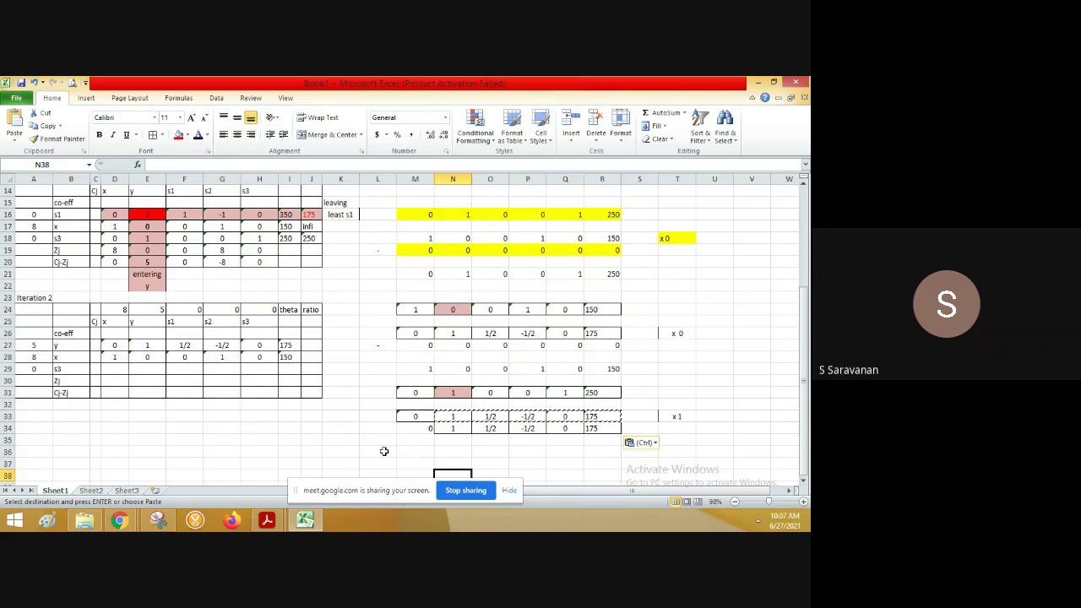
{"action": "left_click", "coordinate": [383, 451]}
{"action": "type", "text": "="}
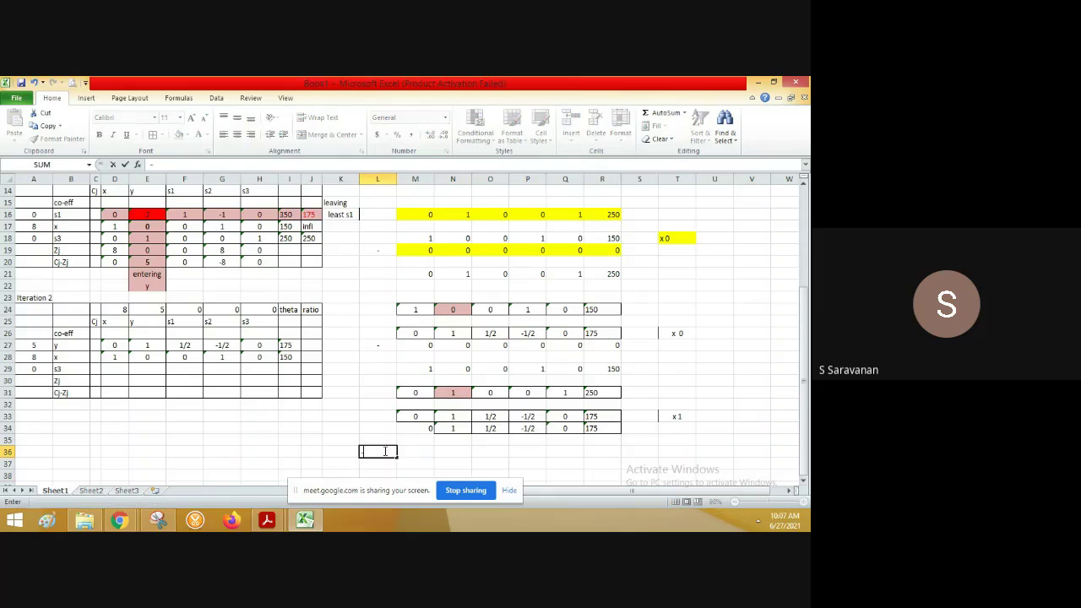
{"action": "key", "text": "Escape"}
{"action": "key", "text": "Right"}
{"action": "type", "text": "0"}
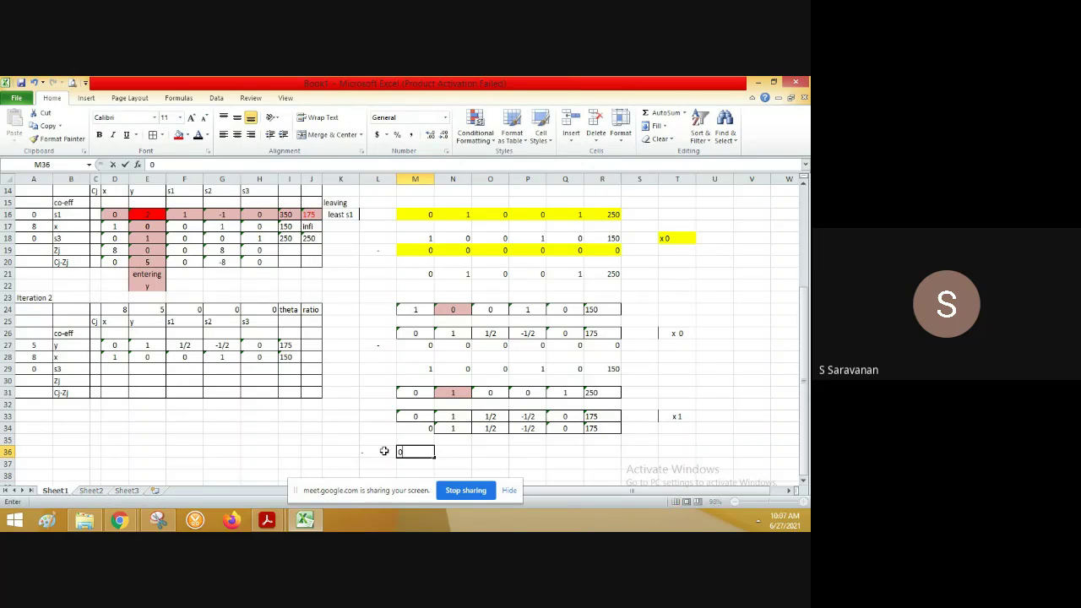
{"action": "key", "text": "Tab"}
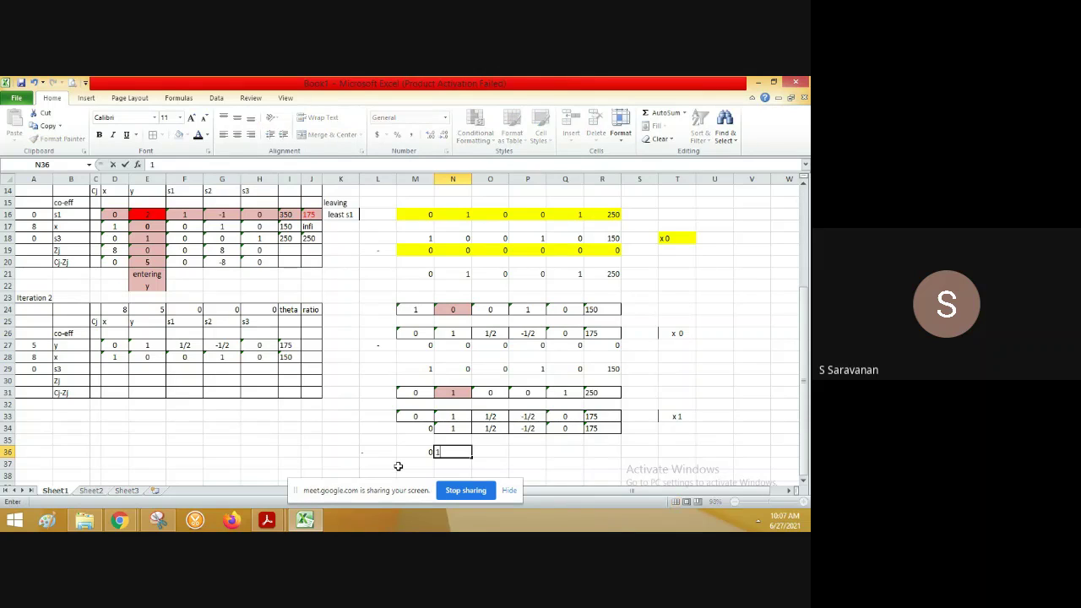
{"action": "type", "text": "1"}
{"action": "key", "text": "Tab"}
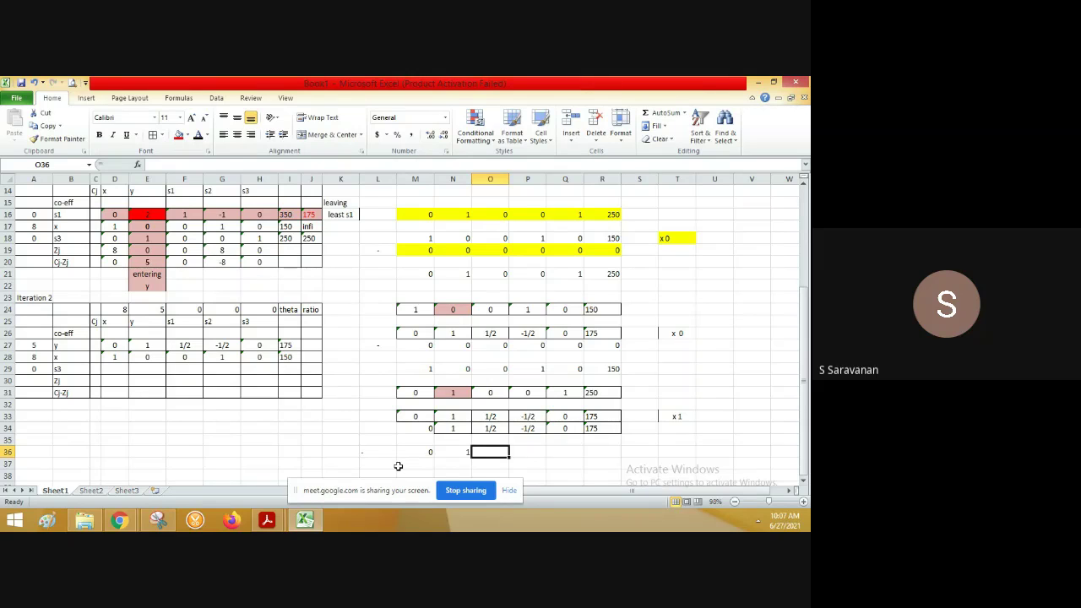
Enter -1/2, 1/2, 1 and 75 in O36:R36 as the remaining entries of the subtraction result.
{"action": "type", "text": "-1/2"}
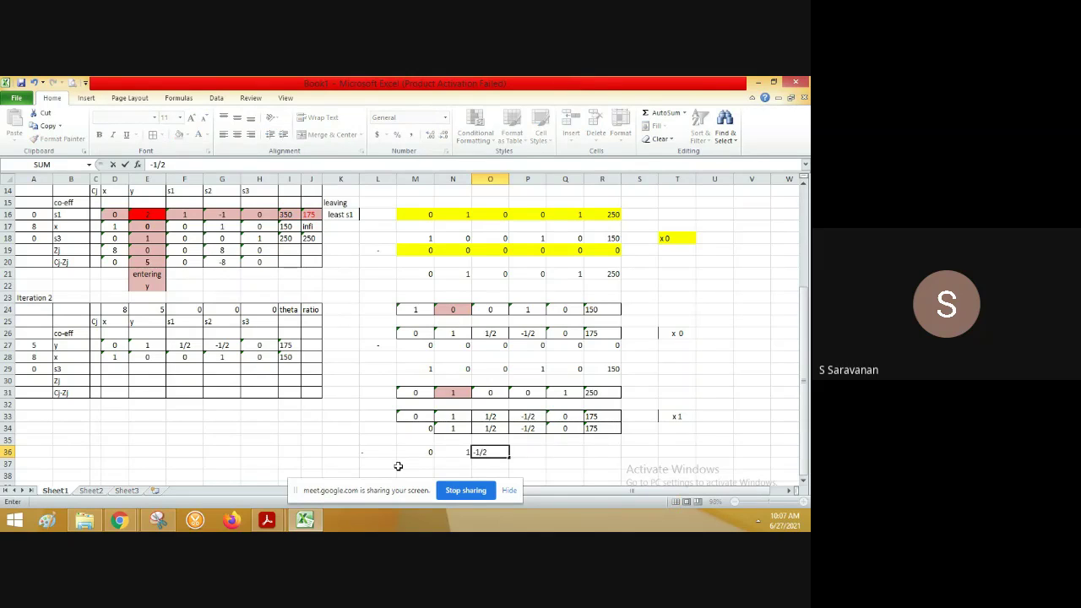
{"action": "key", "text": "Tab"}
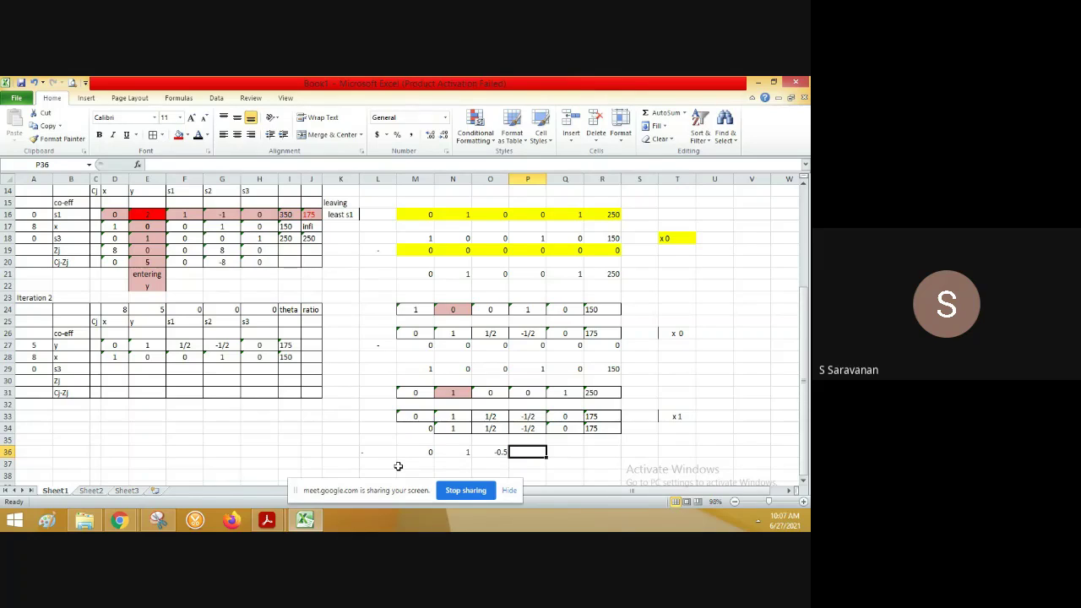
{"action": "type", "text": "1/2"}
{"action": "key", "text": "Tab"}
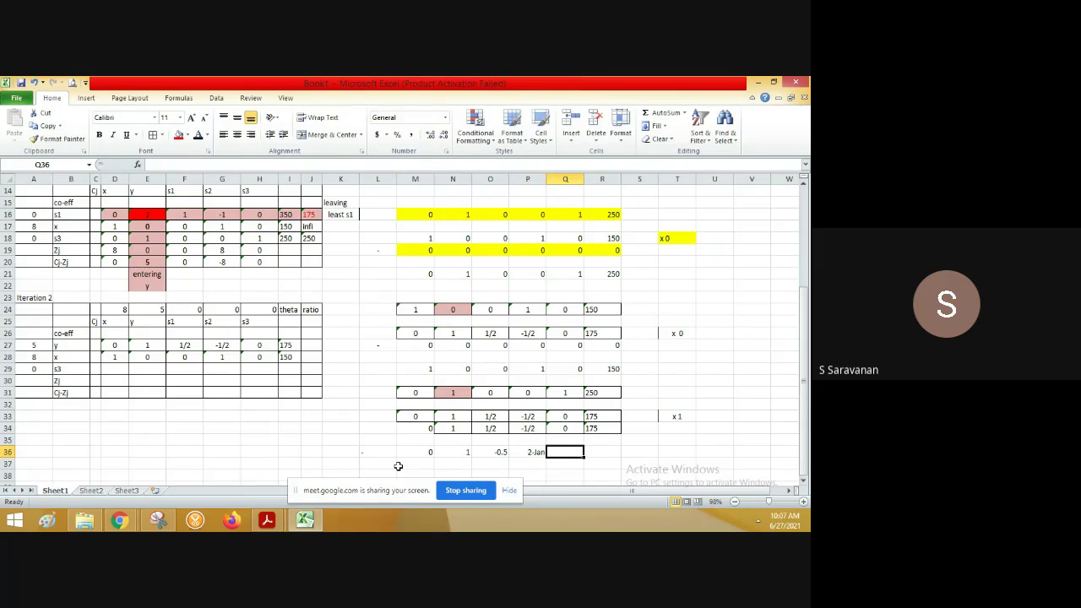
{"action": "type", "text": "1"}
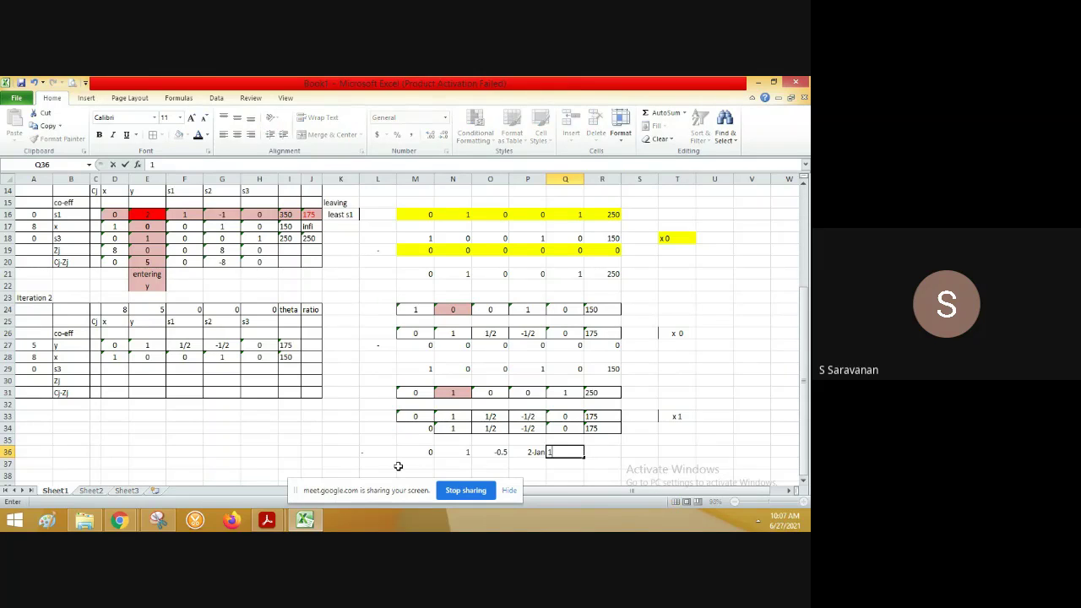
{"action": "key", "text": "Tab"}
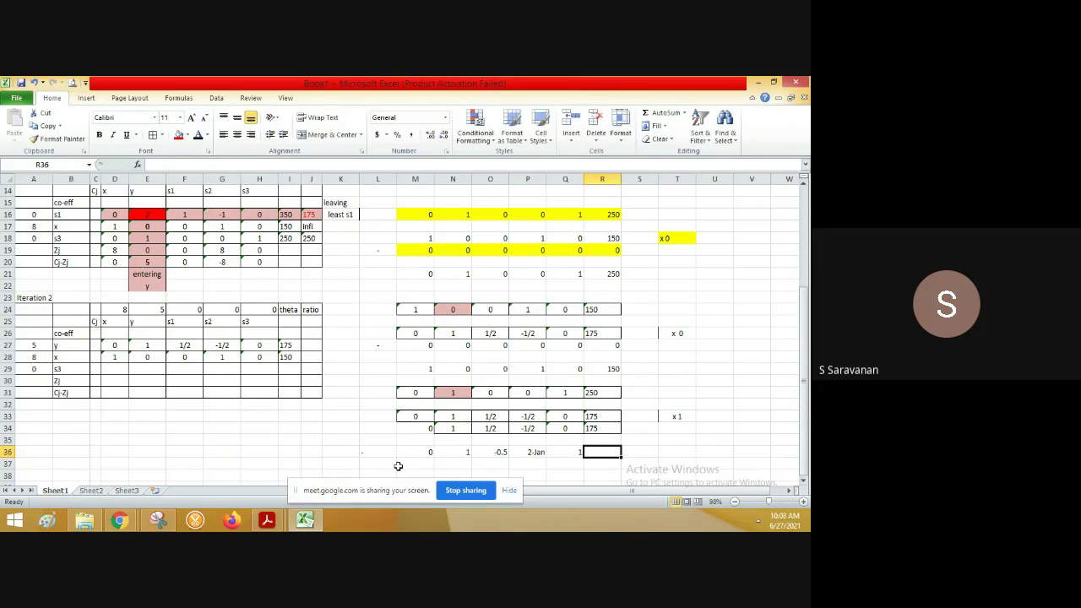
{"action": "type", "text": "75"}
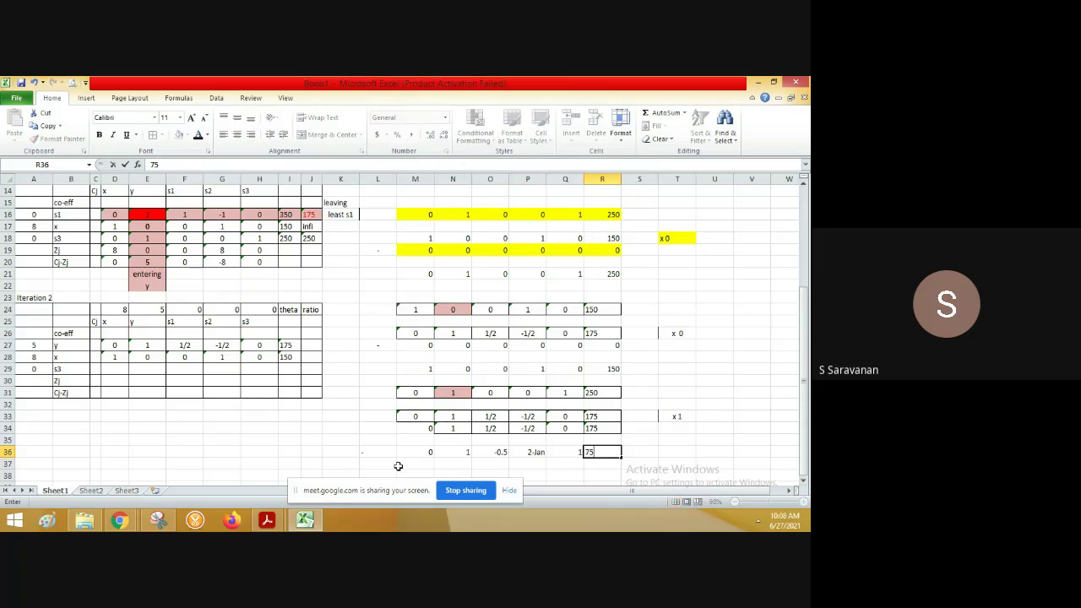
{"action": "left_click", "coordinate": [395, 465]}
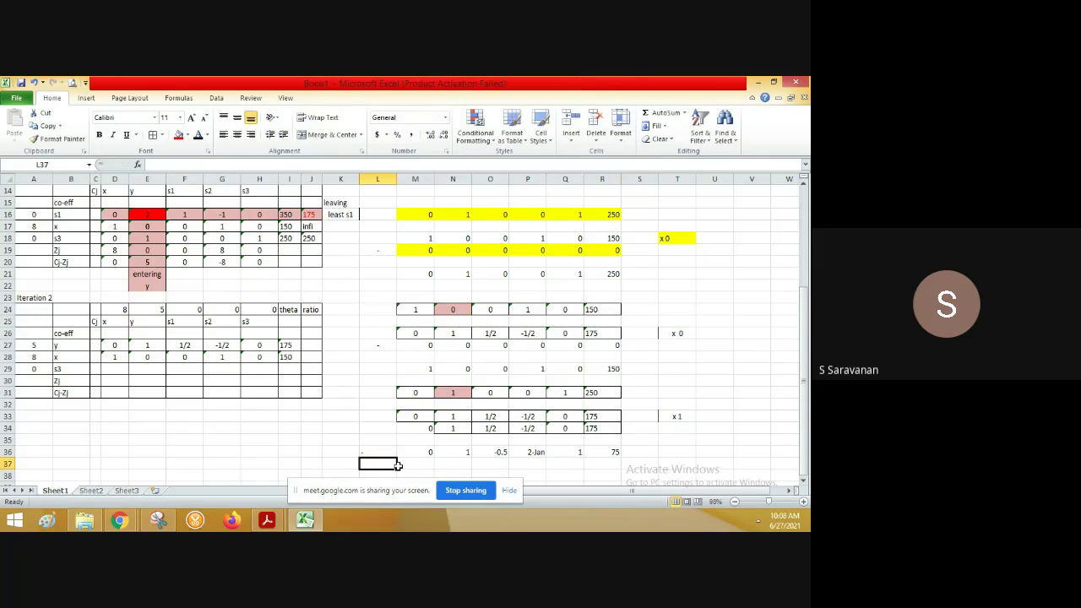
Format the subtraction result row M36:S36 as Text.
{"action": "left_click", "coordinate": [428, 452]}
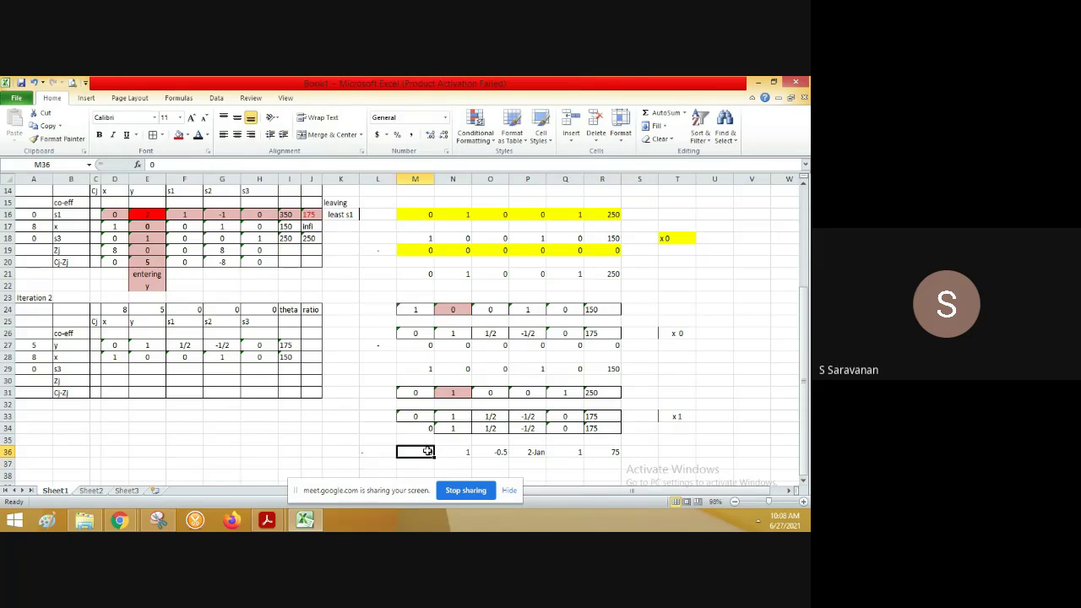
{"action": "key", "text": "shift+Right"}
{"action": "key", "text": "shift+Right"}
{"action": "key", "text": "shift+Right"}
{"action": "key", "text": "shift+Right"}
{"action": "key", "text": "shift+Right"}
{"action": "key", "text": "shift+Right"}
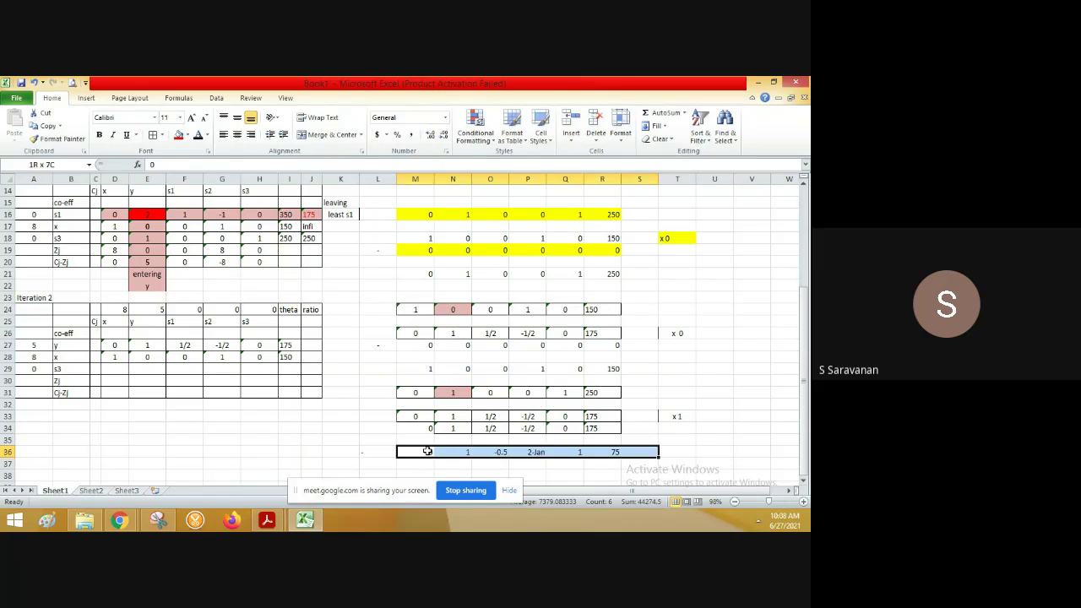
{"action": "left_click", "coordinate": [445, 118]}
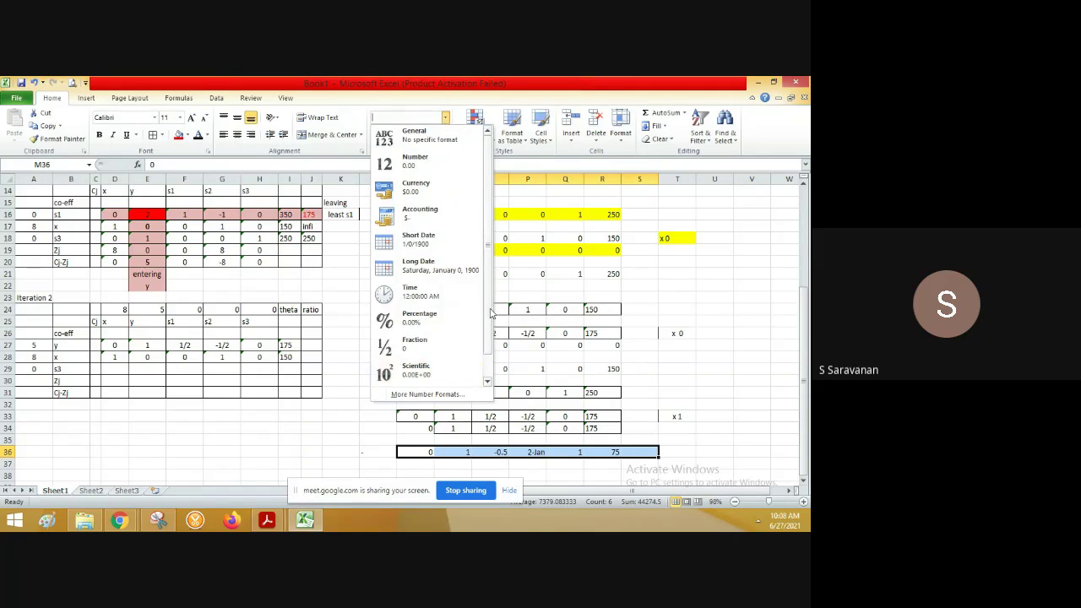
{"action": "scroll", "coordinate": [427, 338], "scroll_direction": "down", "scroll_amount": 1}
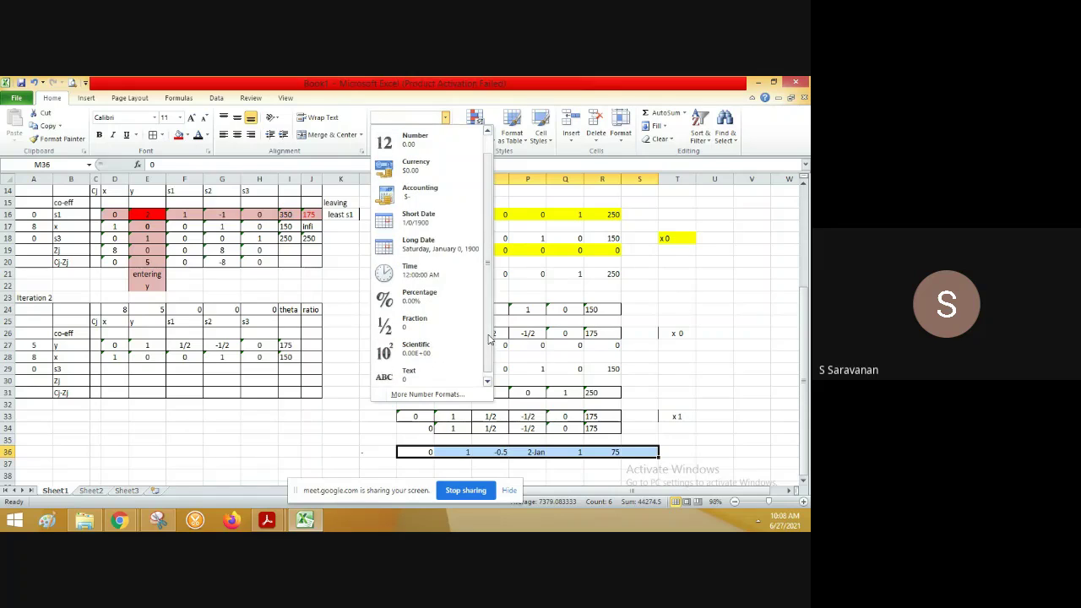
{"action": "left_click", "coordinate": [411, 371]}
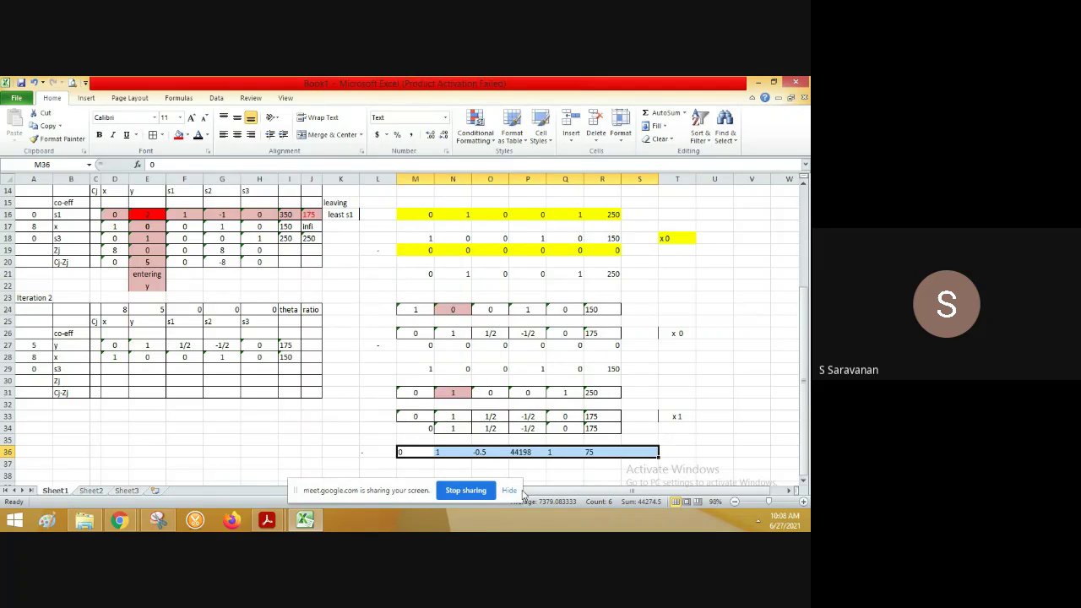
Re-enter 1/2 in P36 as the s2 entry of the subtraction result.
{"action": "left_click", "coordinate": [528, 452]}
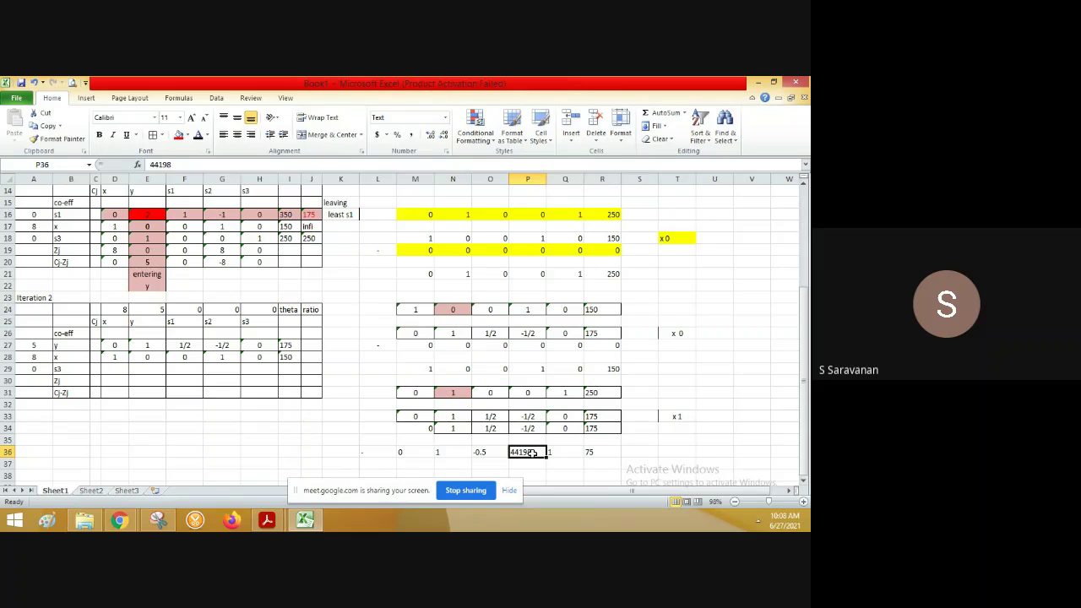
{"action": "type", "text": "1/2"}
{"action": "key", "text": "Return"}
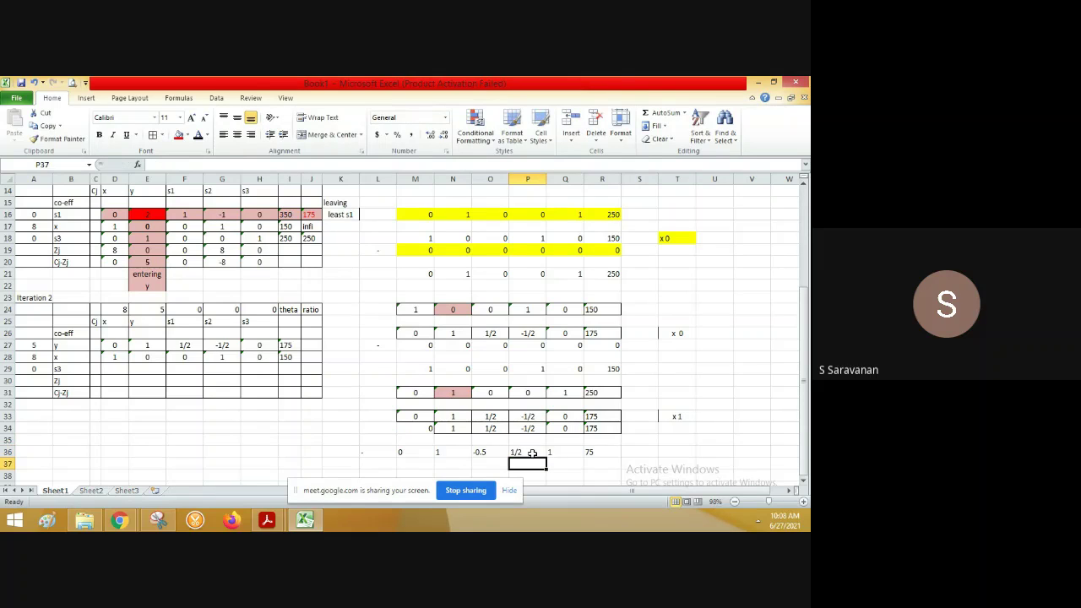
Enter 0 and 1 in D29:E29 as the x and y entries of the Iteration 2 s3 row.
{"action": "left_click", "coordinate": [117, 369]}
{"action": "type", "text": "1"}
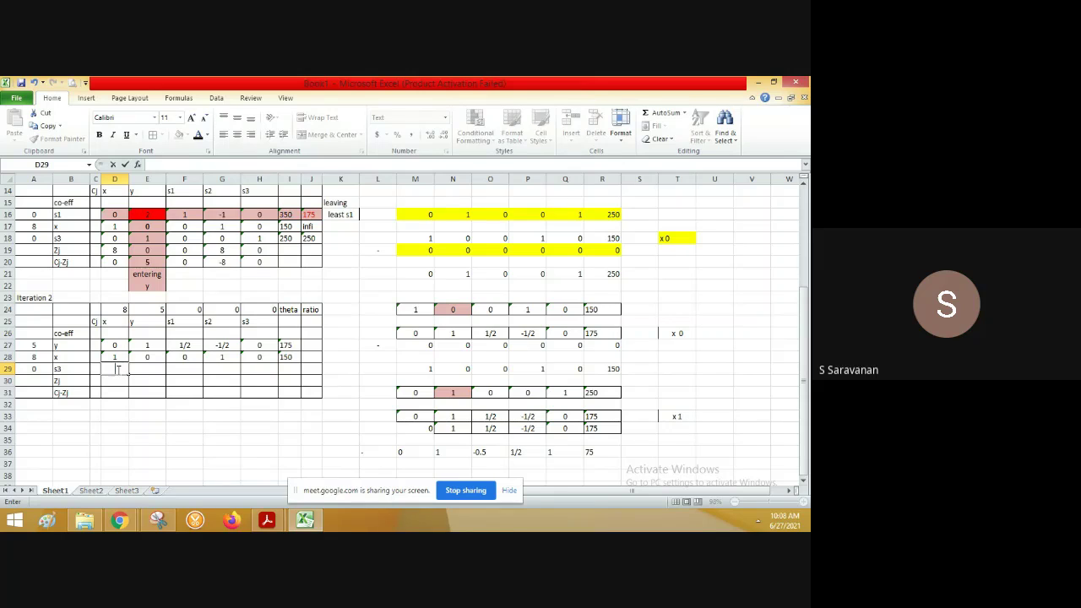
{"action": "key", "text": "BackSpace"}
{"action": "type", "text": "0"}
{"action": "key", "text": "Tab"}
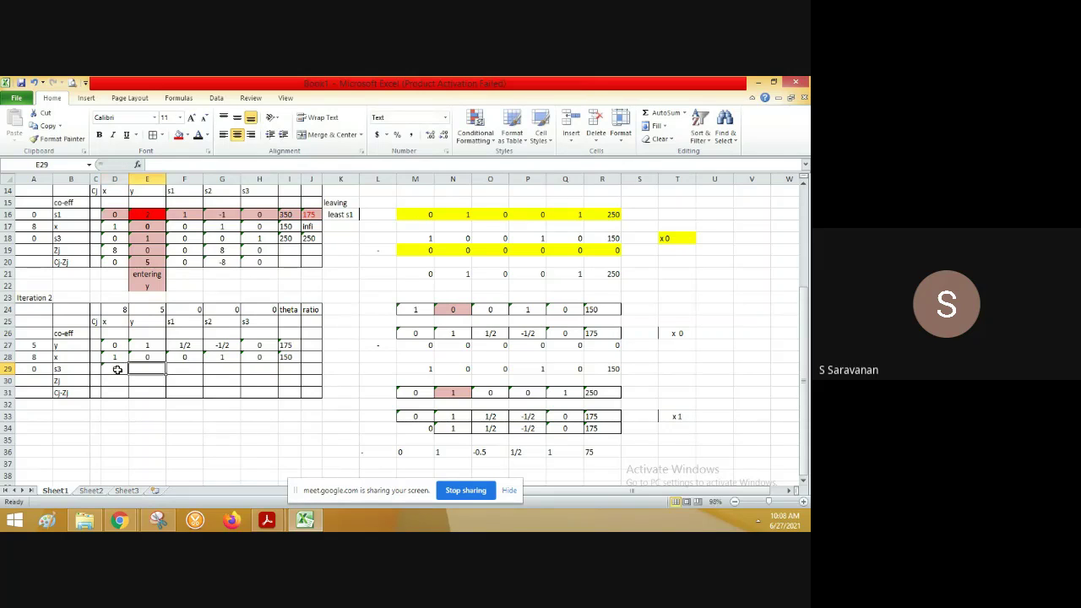
{"action": "type", "text": "1"}
{"action": "key", "text": "Tab"}
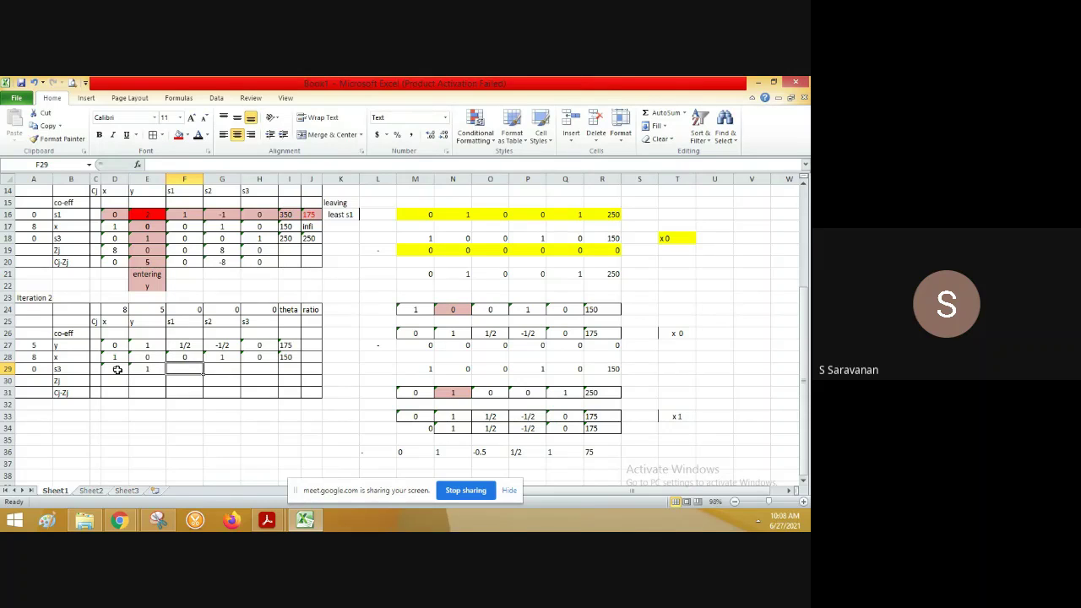
Complete the Iteration 2 s3 row with -1/2, 1/2, 1 and theta 75 in F29:I29.
{"action": "type", "text": "-1/2"}
{"action": "key", "text": "Tab"}
{"action": "type", "text": "1/2"}
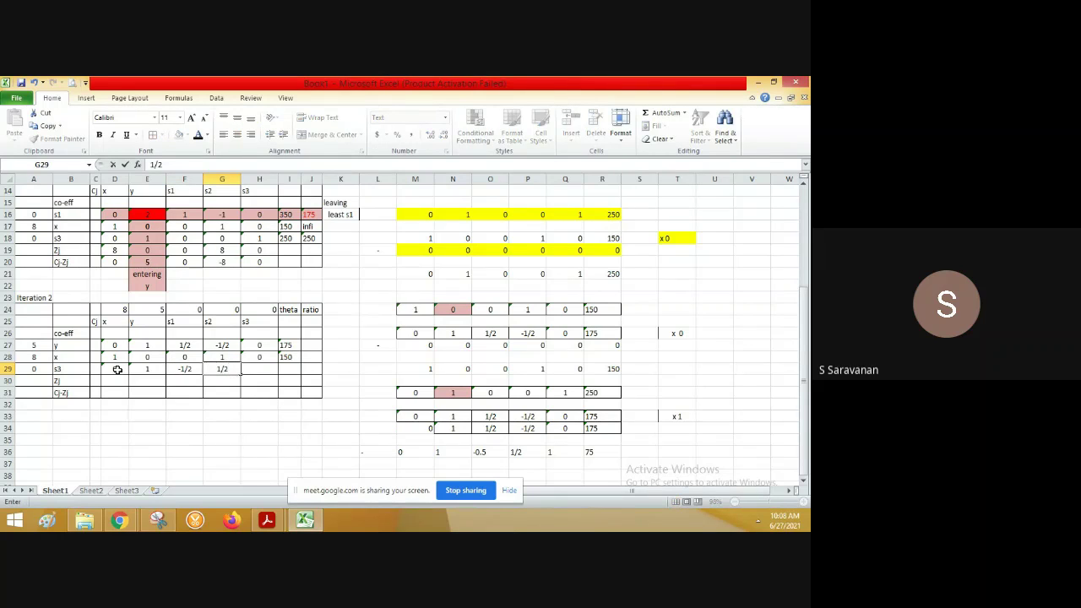
{"action": "key", "text": "Tab"}
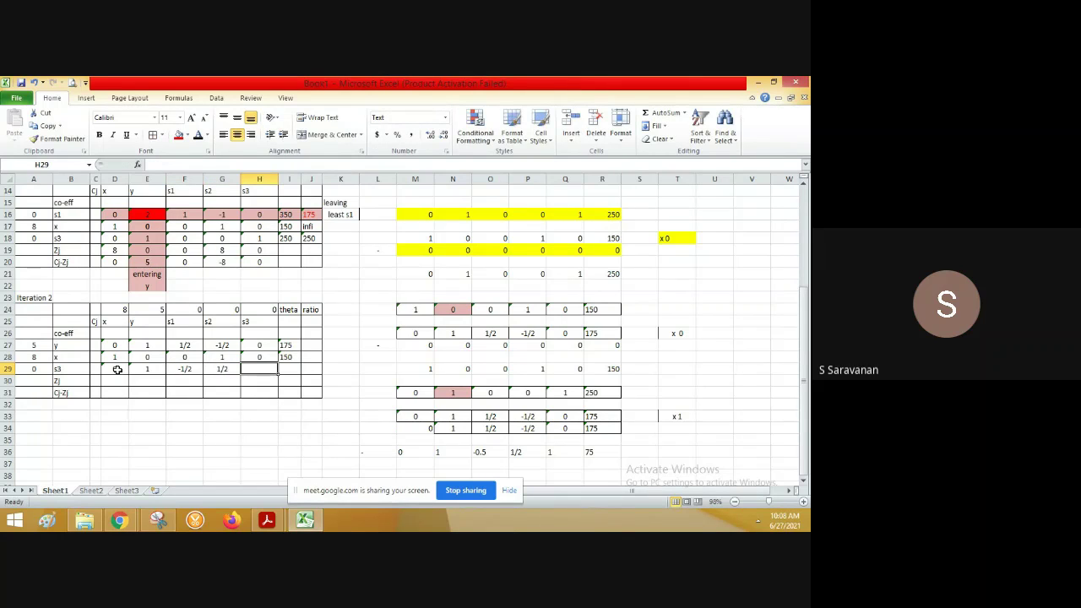
{"action": "type", "text": "1"}
{"action": "key", "text": "Tab"}
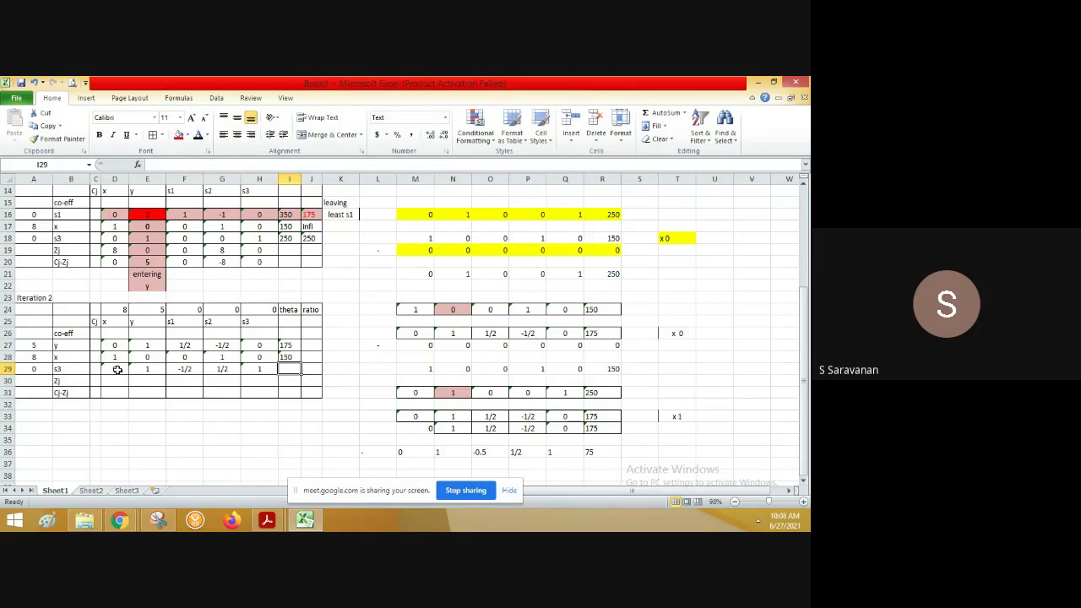
{"action": "type", "text": "75"}
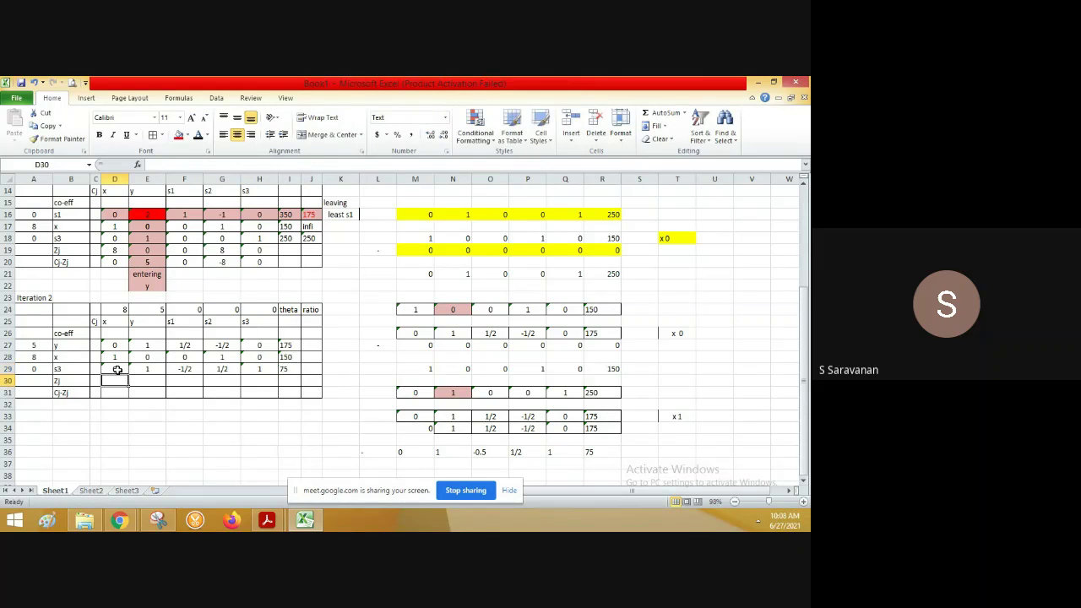
Work out Zj for the x column from the basis coefficients and enter 8 in D30.
{"action": "left_click", "coordinate": [117, 377]}
{"action": "left_click", "coordinate": [39, 348]}
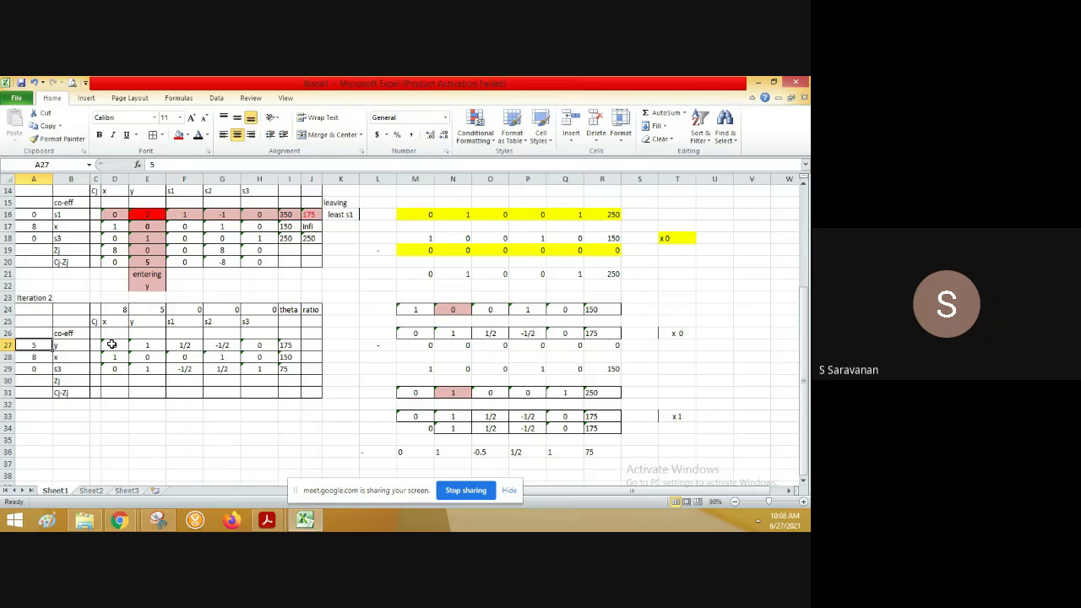
{"action": "left_click", "coordinate": [39, 357]}
{"action": "left_click", "coordinate": [114, 357]}
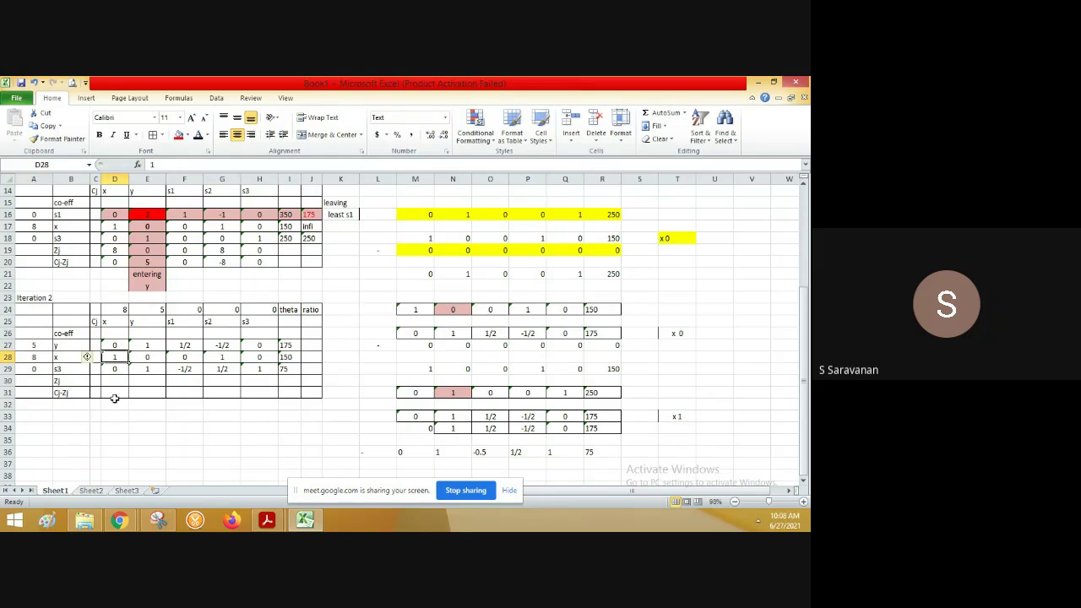
{"action": "left_click", "coordinate": [119, 381]}
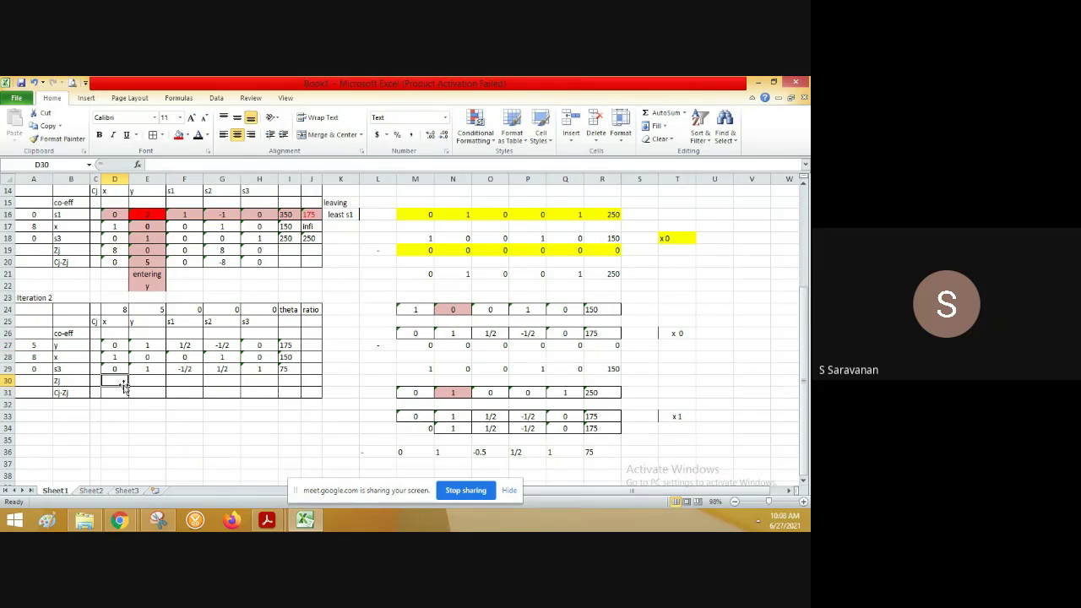
{"action": "type", "text": "8"}
{"action": "key", "text": "Tab"}
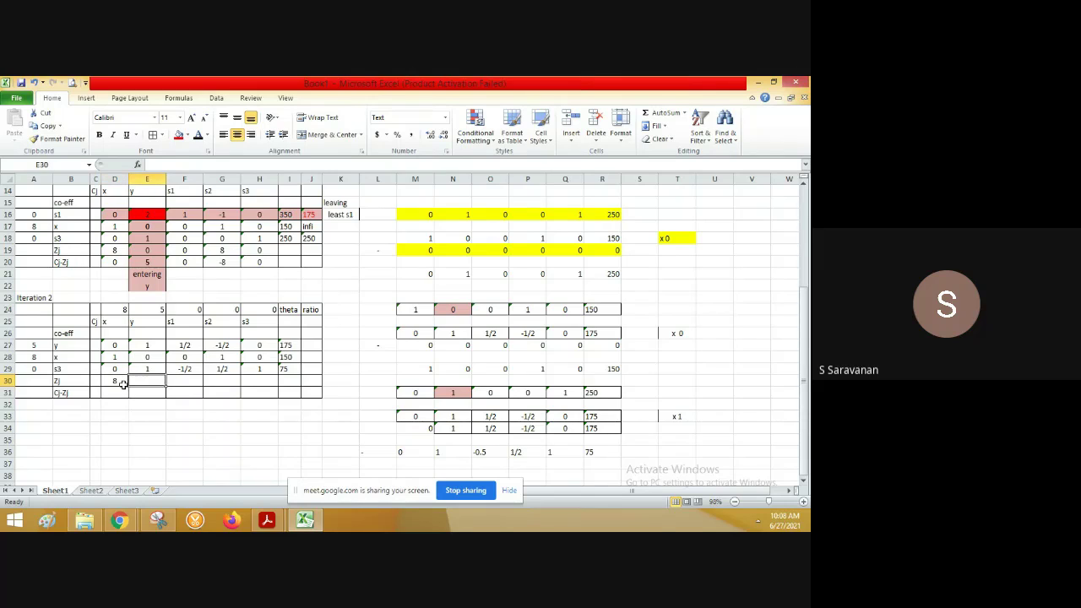
Work out Zj for the y column from the basis coefficients and enter 5 in E30.
{"action": "left_click", "coordinate": [38, 348]}
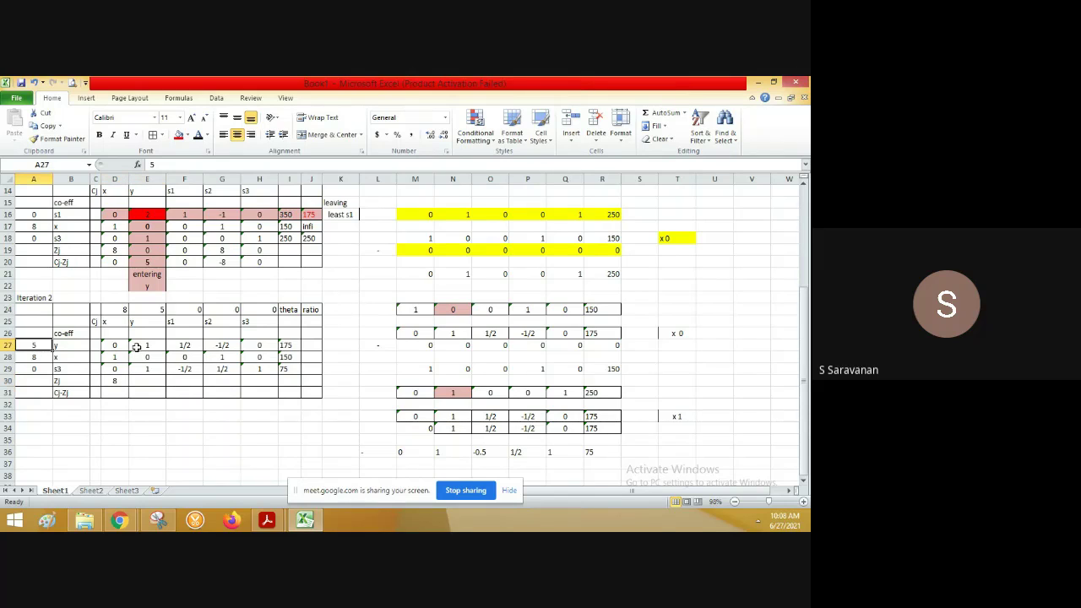
{"action": "left_click", "coordinate": [136, 347]}
{"action": "left_click", "coordinate": [42, 357]}
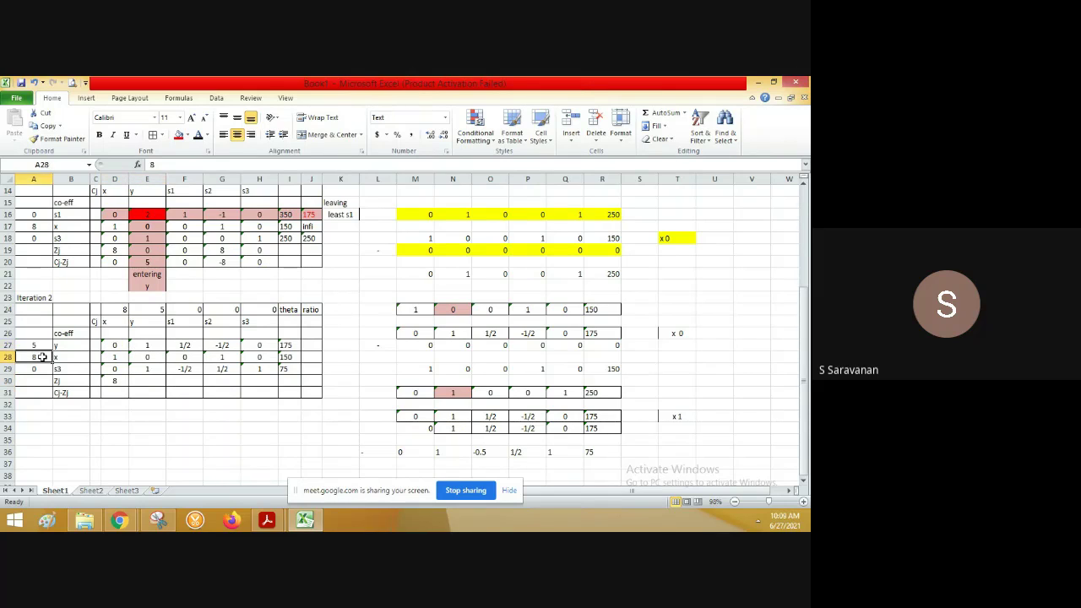
{"action": "left_click", "coordinate": [150, 357]}
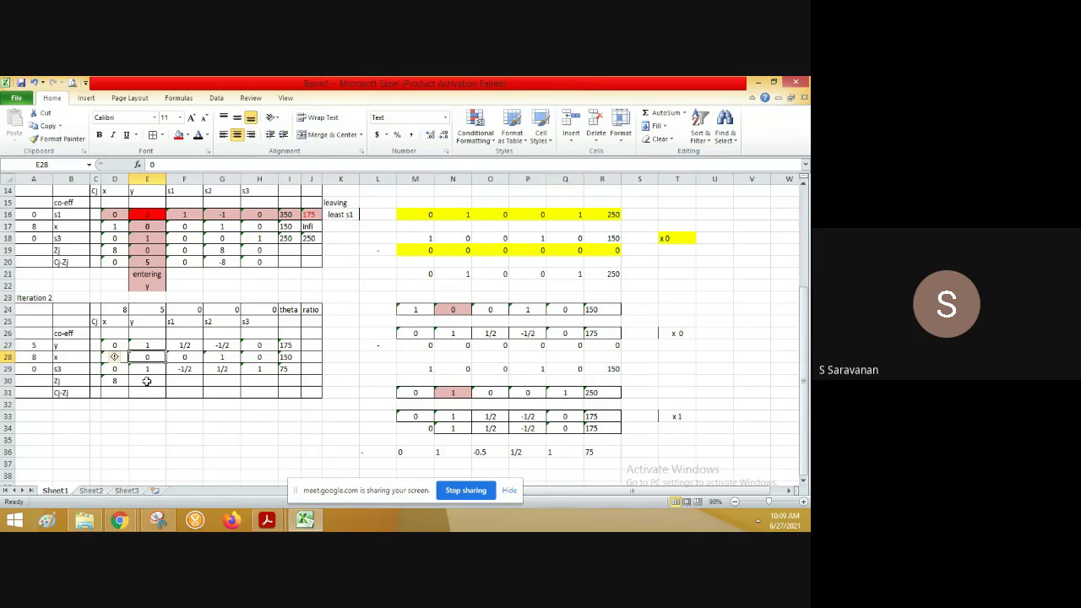
{"action": "left_click", "coordinate": [147, 381]}
{"action": "type", "text": "5"}
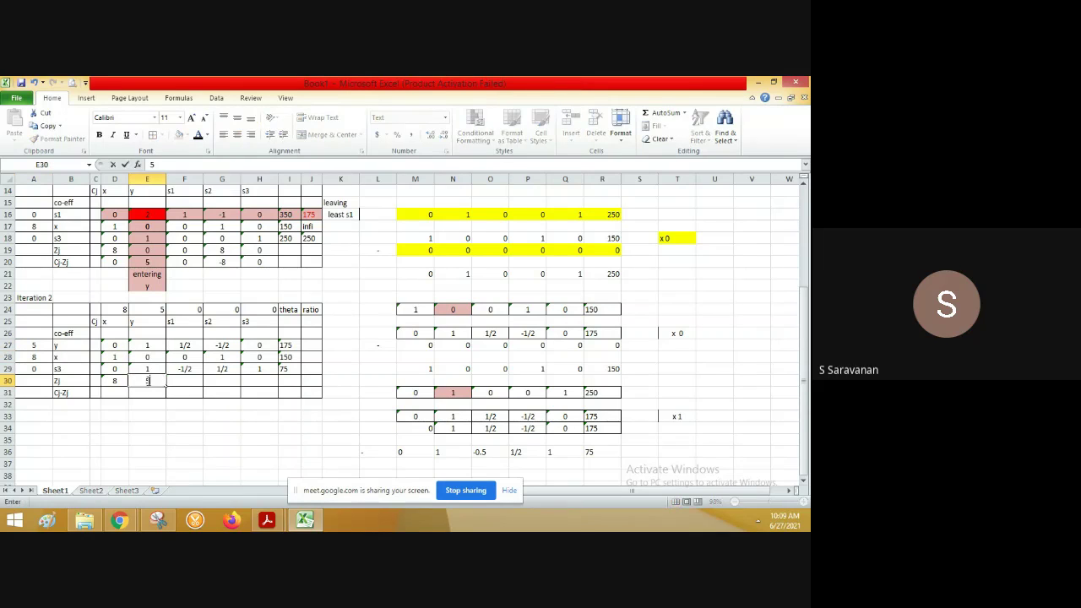
{"action": "key", "text": "Tab"}
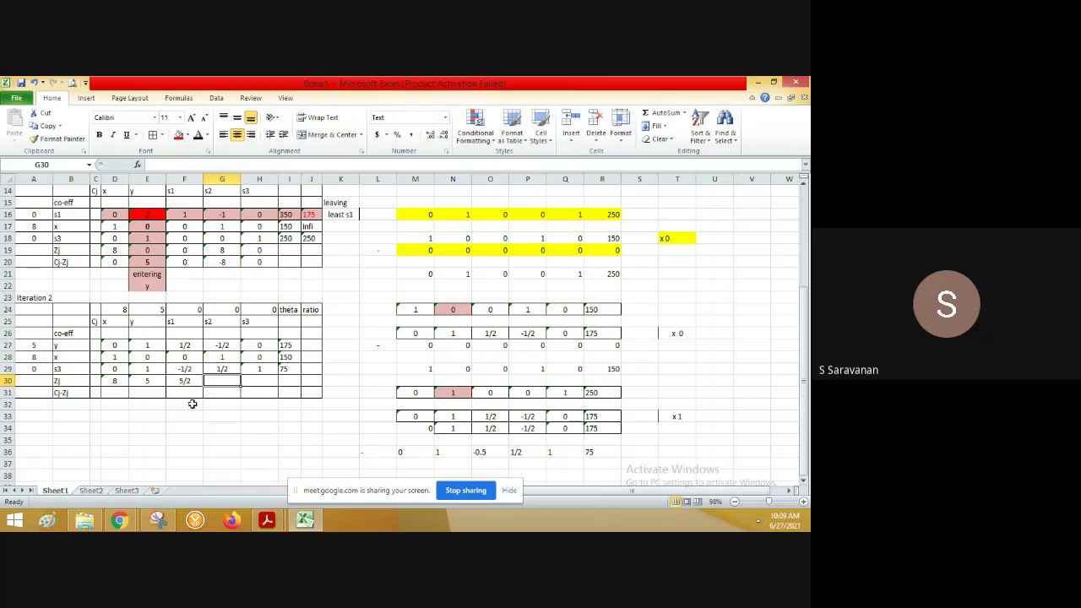
Correct the y entry of the Iteration 2 s3 row to 0 in E29 and in its working row at N36.
{"action": "left_click", "coordinate": [177, 431]}
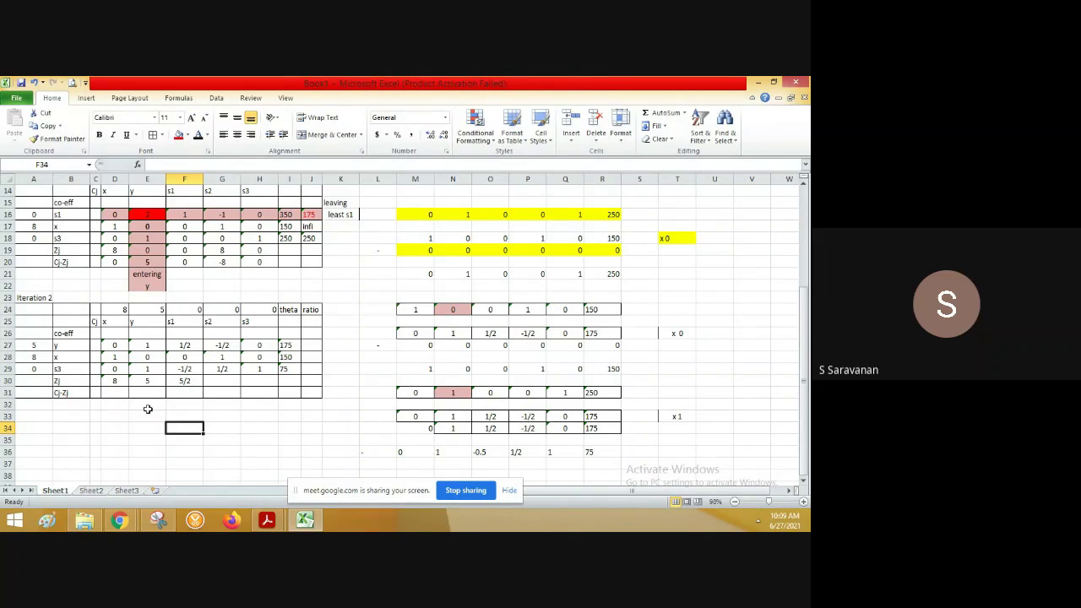
{"action": "left_click", "coordinate": [146, 369]}
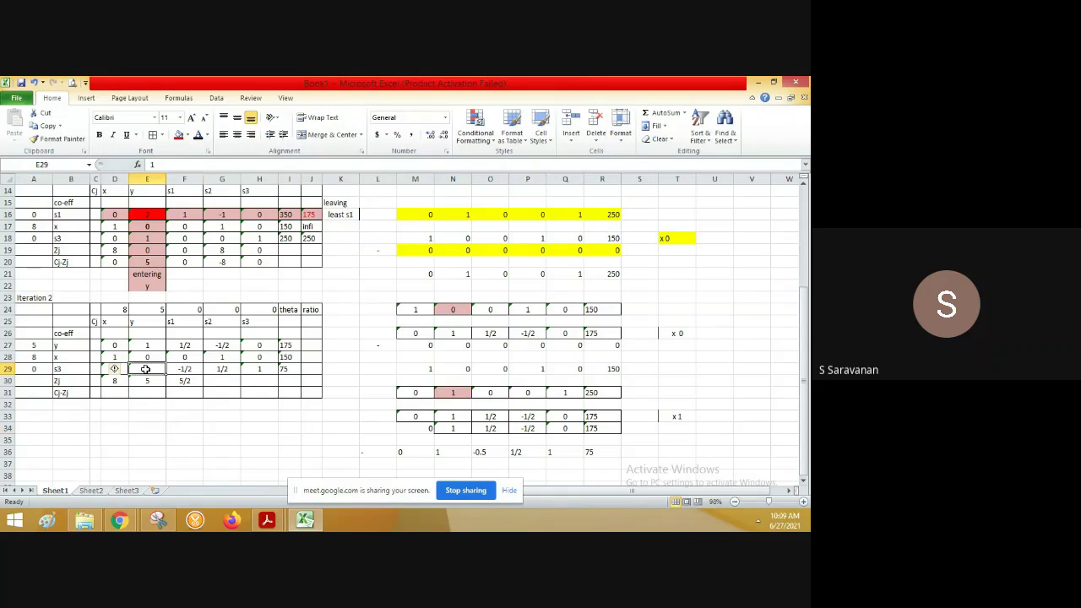
{"action": "type", "text": "0"}
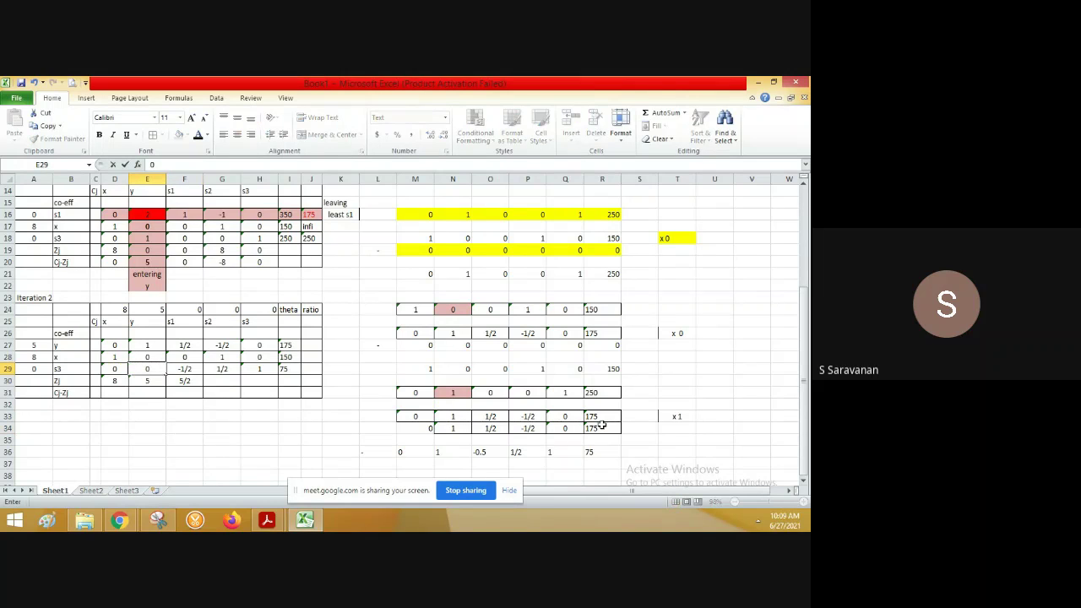
{"action": "left_click", "coordinate": [458, 452]}
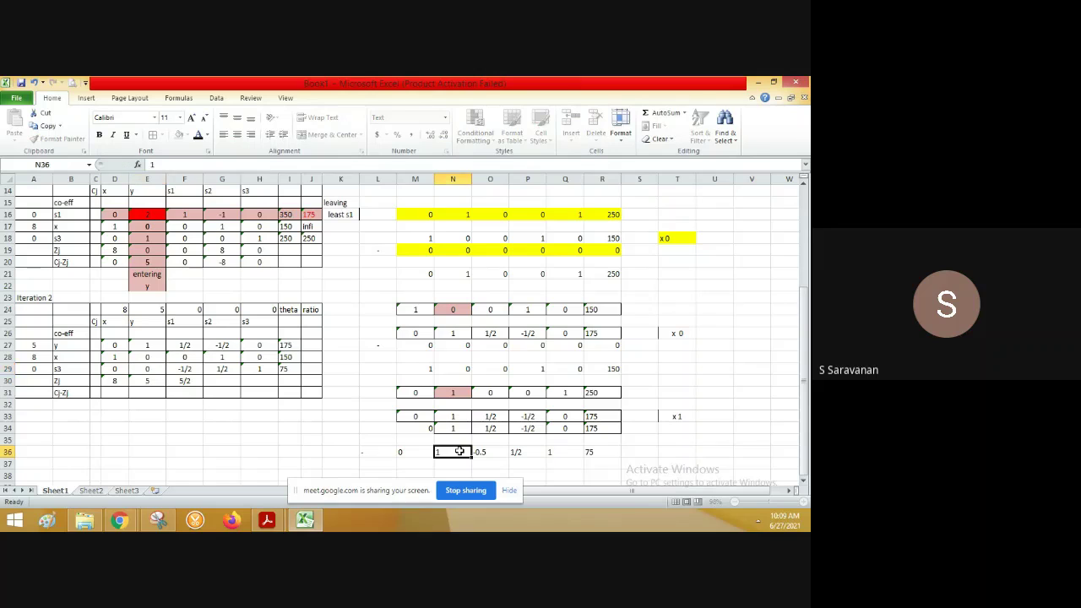
{"action": "type", "text": "0"}
{"action": "key", "text": "Return"}
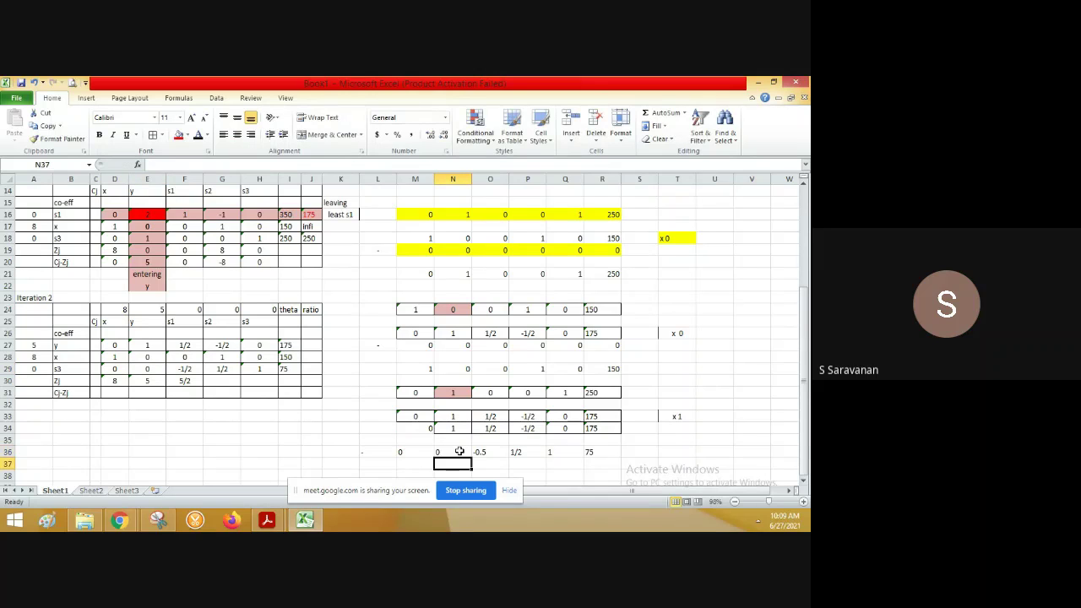
Complete the Iteration 2 Zj row with 11/2 for s2 in G30 and 0 for s3 in H30.
{"action": "left_click", "coordinate": [219, 385]}
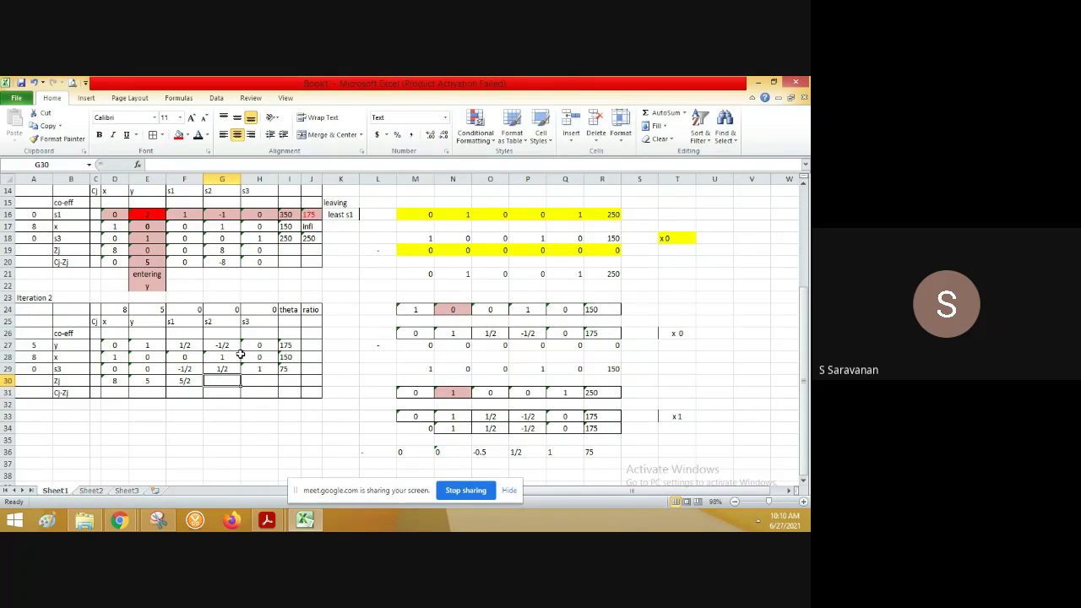
{"action": "type", "text": "11/2"}
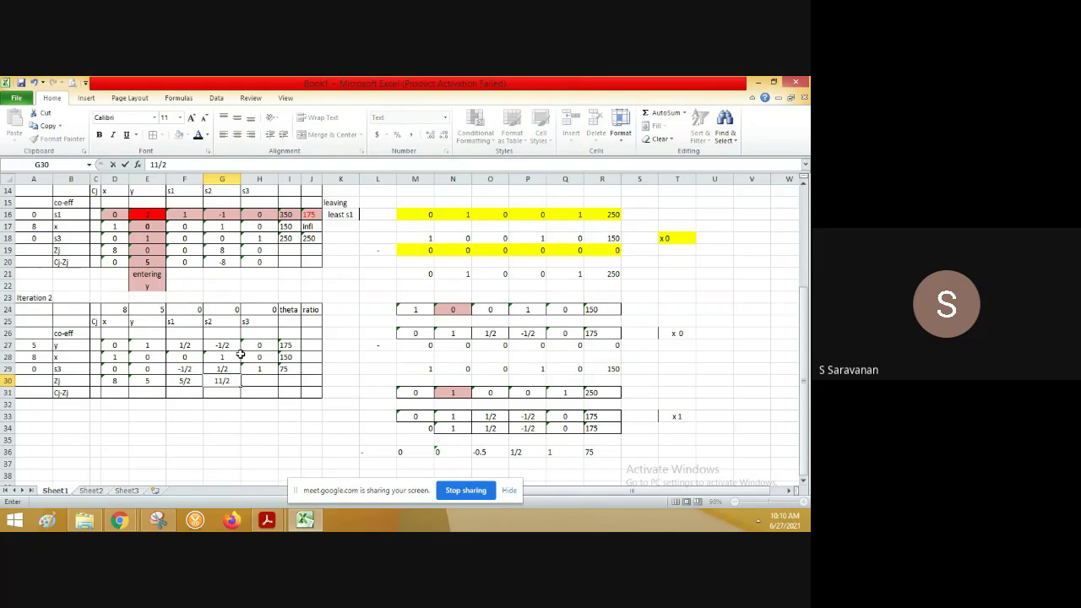
{"action": "key", "text": "Tab"}
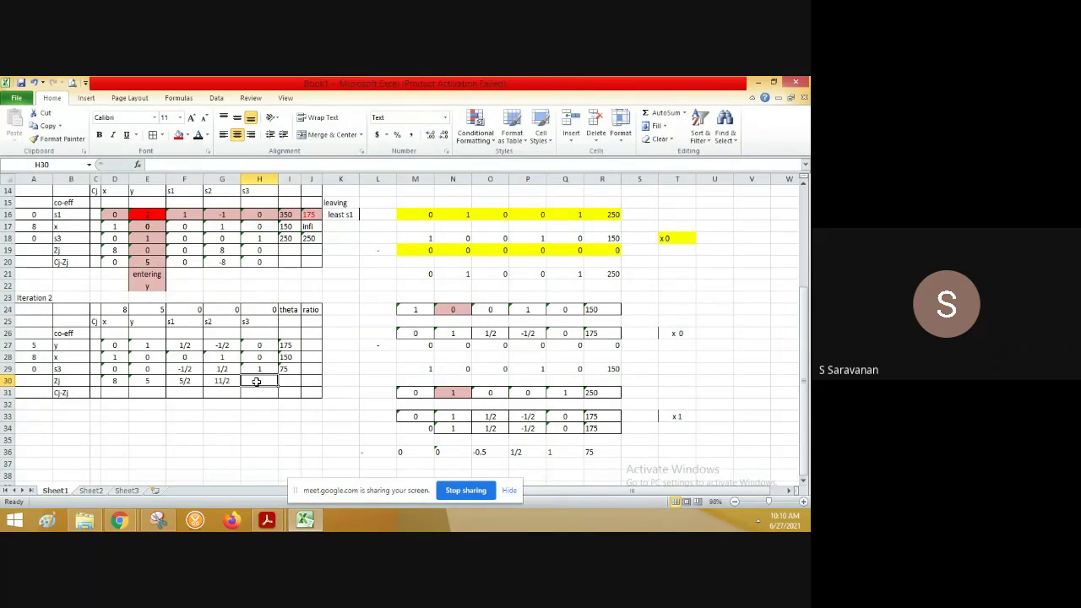
{"action": "type", "text": "0"}
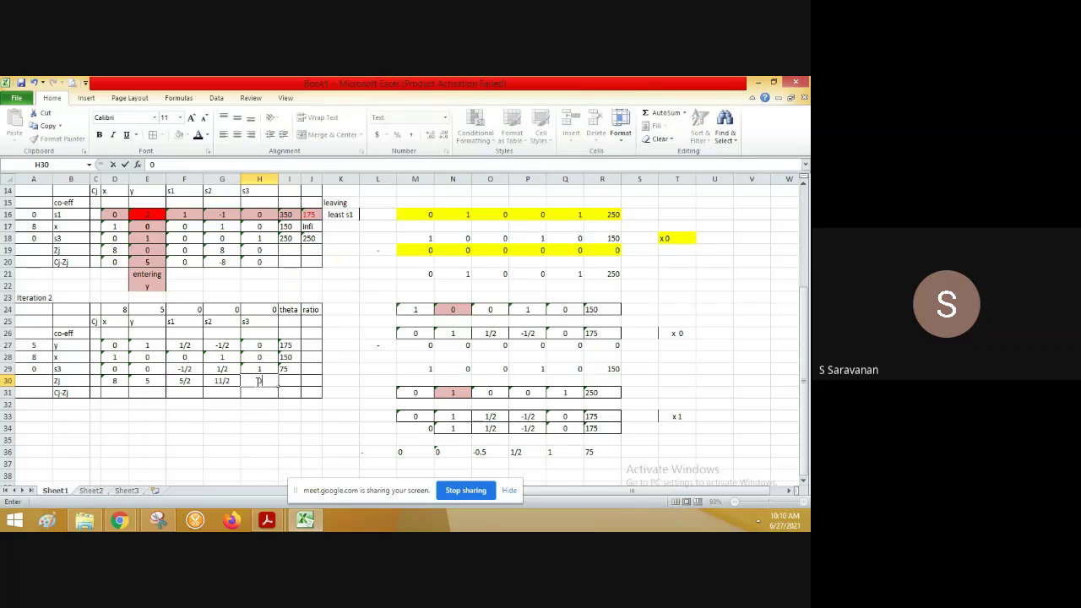
{"action": "key", "text": "Tab"}
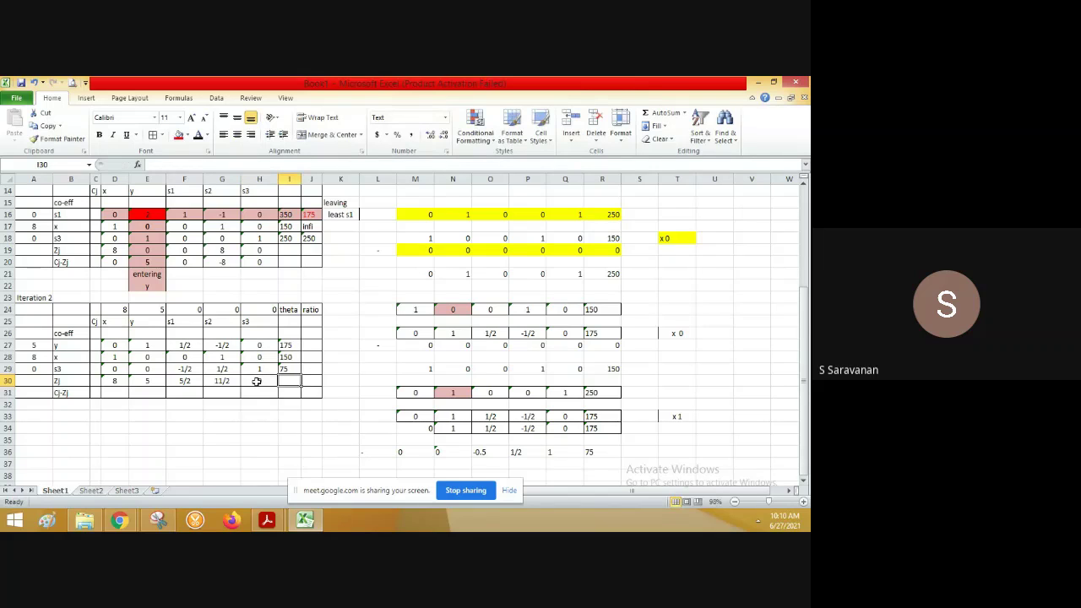
Enter 0 and 0 in D31:E31 as the x and y entries of the Iteration 2 Cj-Zj row.
{"action": "left_click", "coordinate": [113, 394]}
{"action": "left_click", "coordinate": [128, 462]}
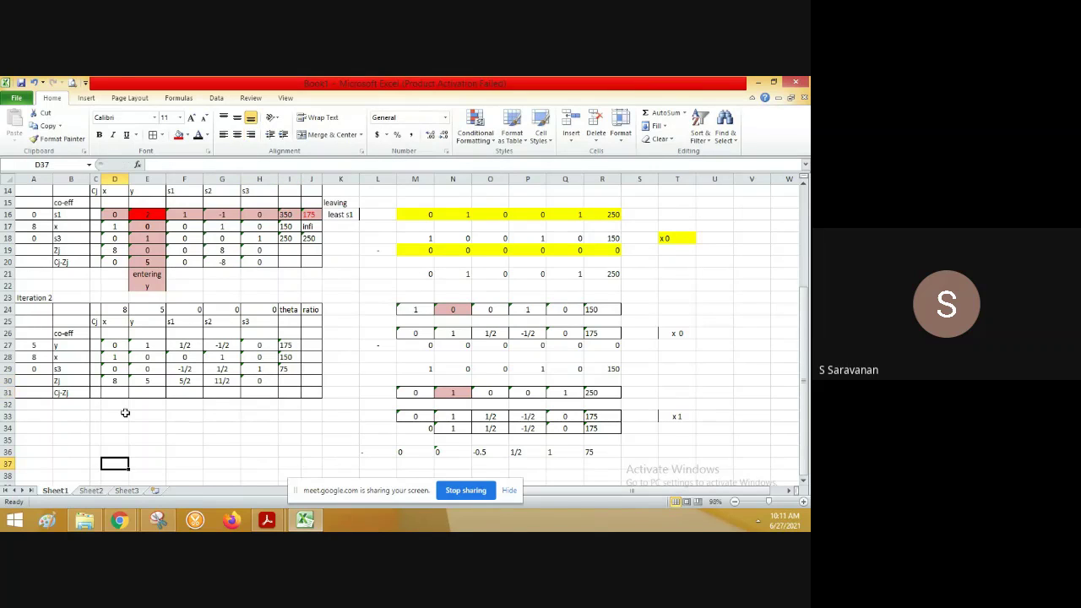
{"action": "left_click", "coordinate": [118, 392]}
{"action": "type", "text": "0"}
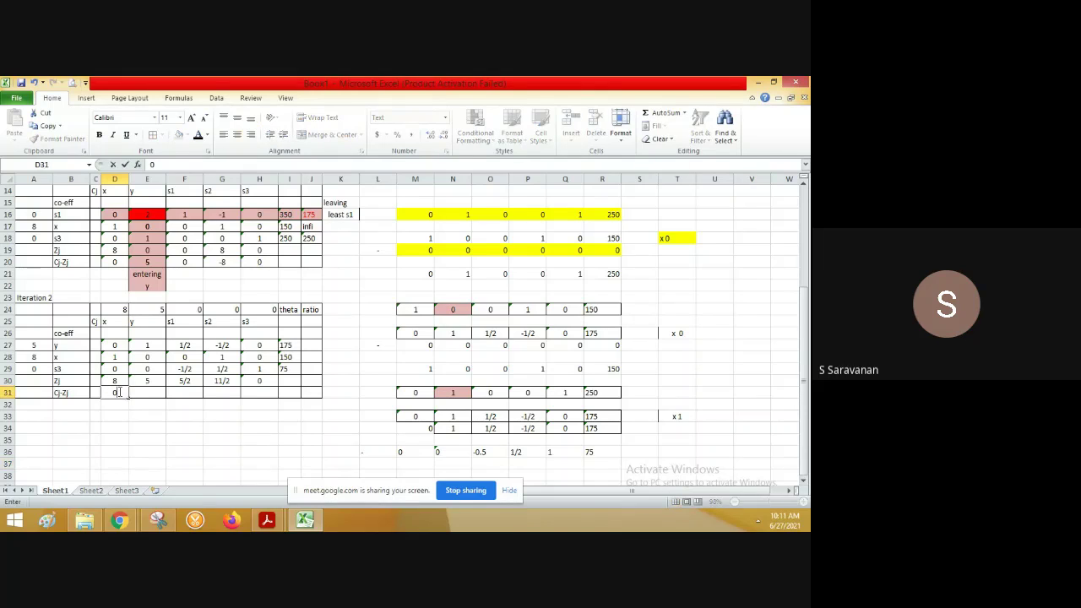
{"action": "key", "text": "Tab"}
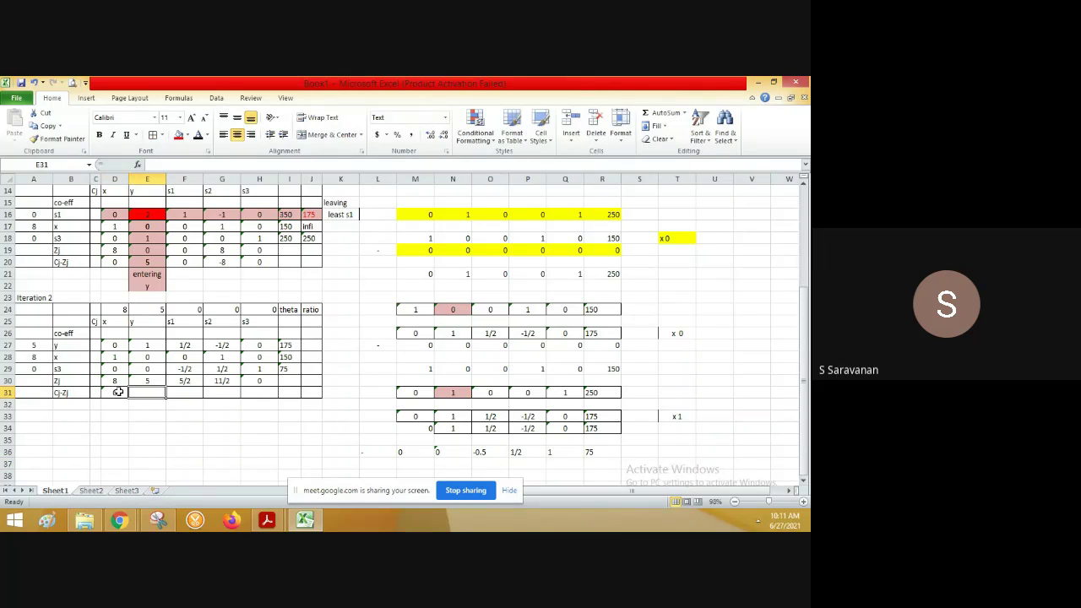
{"action": "type", "text": "0"}
{"action": "key", "text": "Tab"}
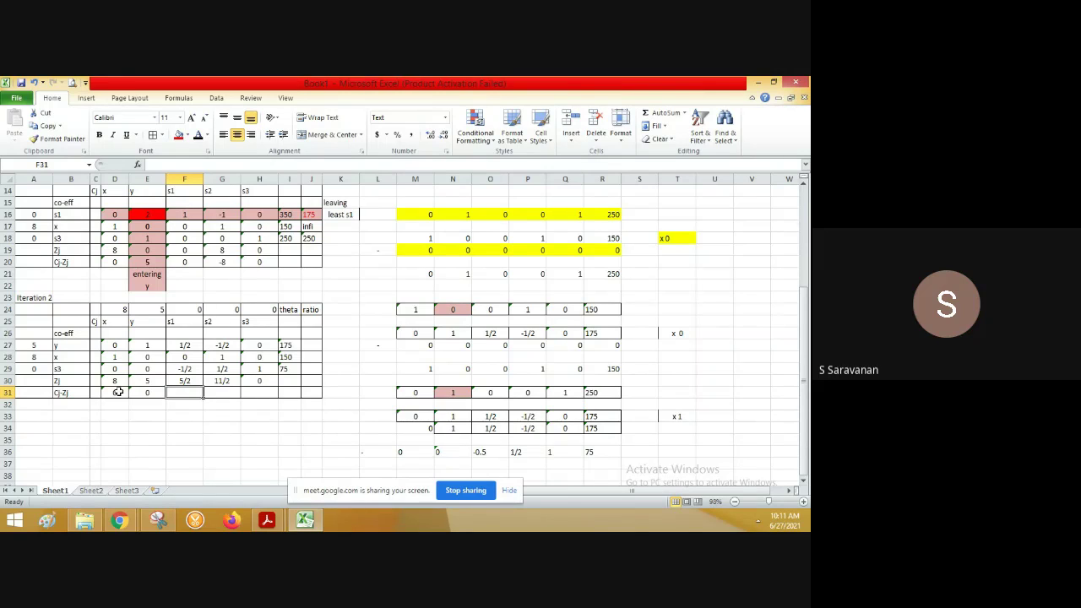
Complete the Iteration 2 Cj-Zj row with -5/2, -11/2 and 0 for s1, s2 and s3 in F31:H31.
{"action": "type", "text": "-5/2"}
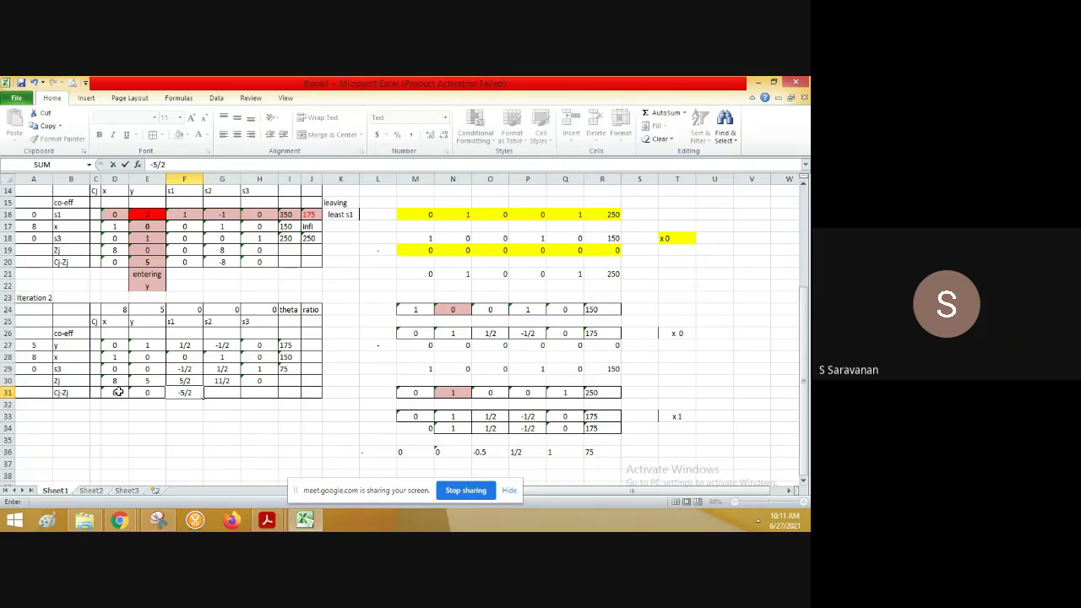
{"action": "key", "text": "Tab"}
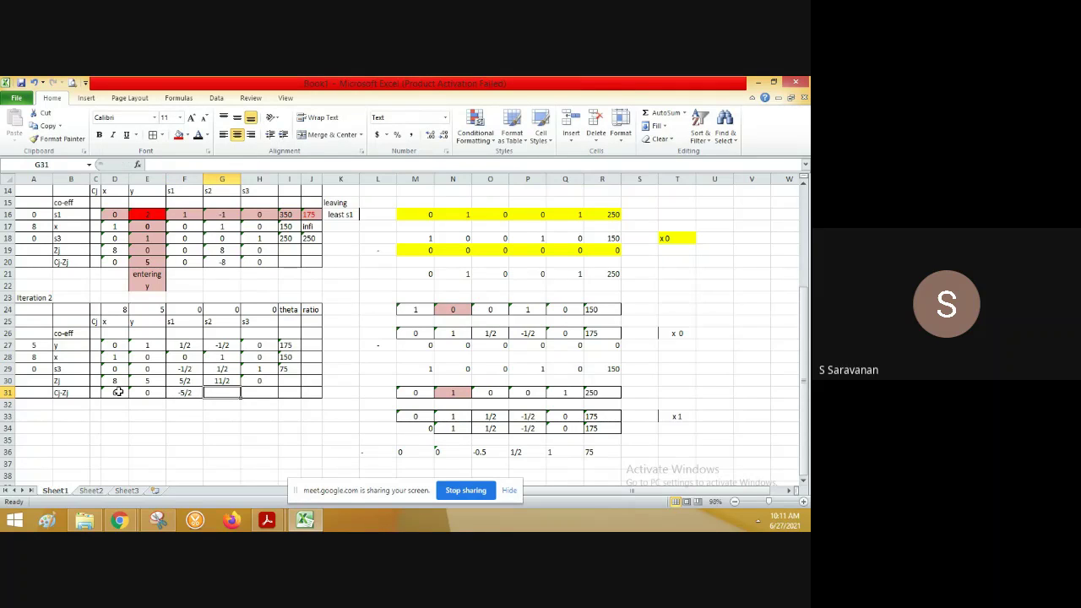
{"action": "type", "text": "-11/2"}
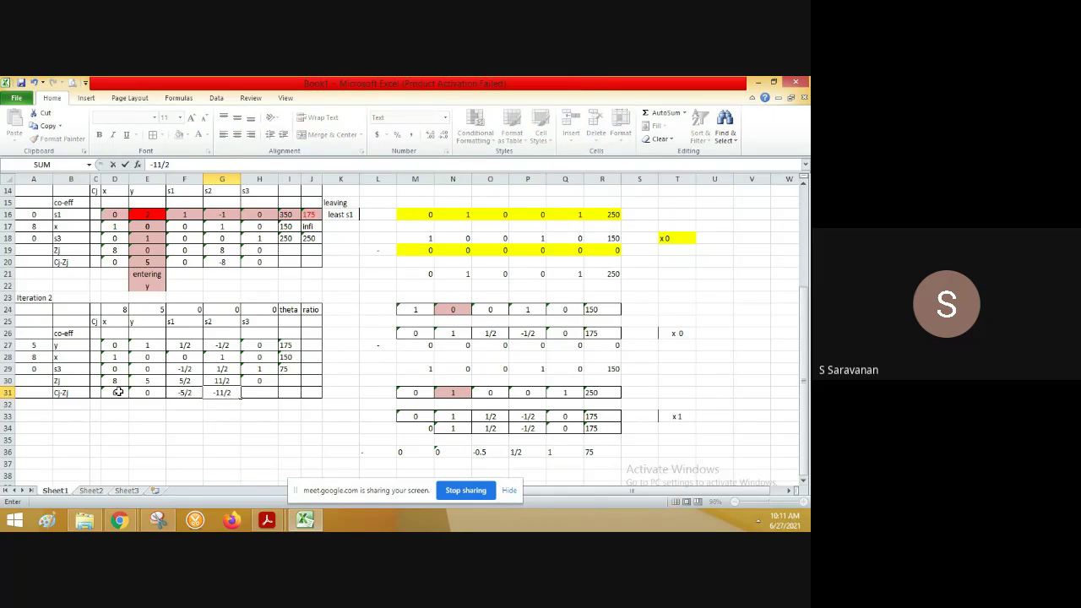
{"action": "key", "text": "Tab"}
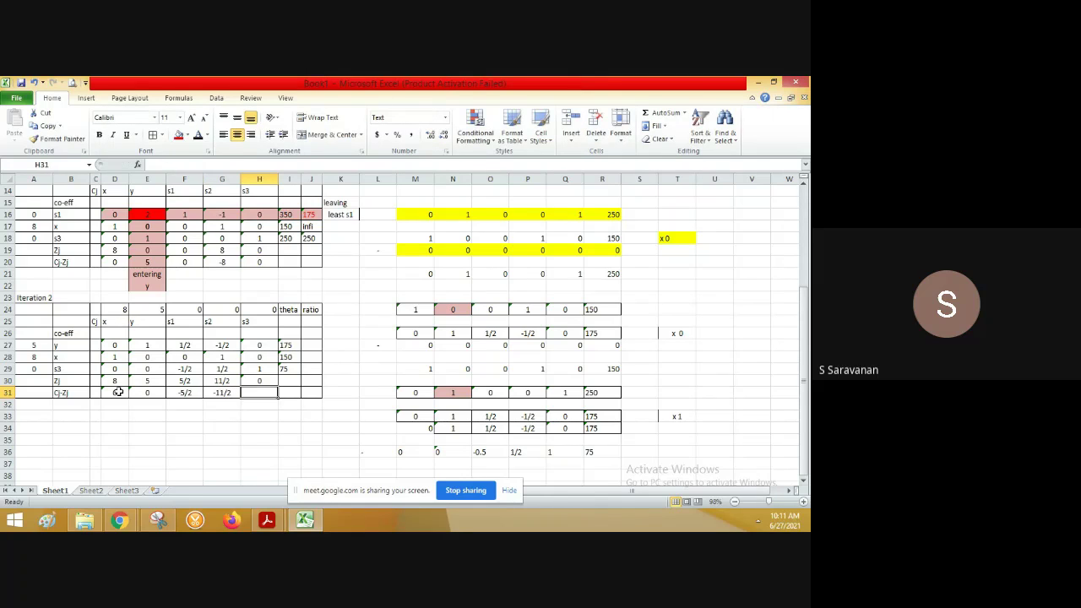
{"action": "type", "text": "0"}
{"action": "key", "text": "Tab"}
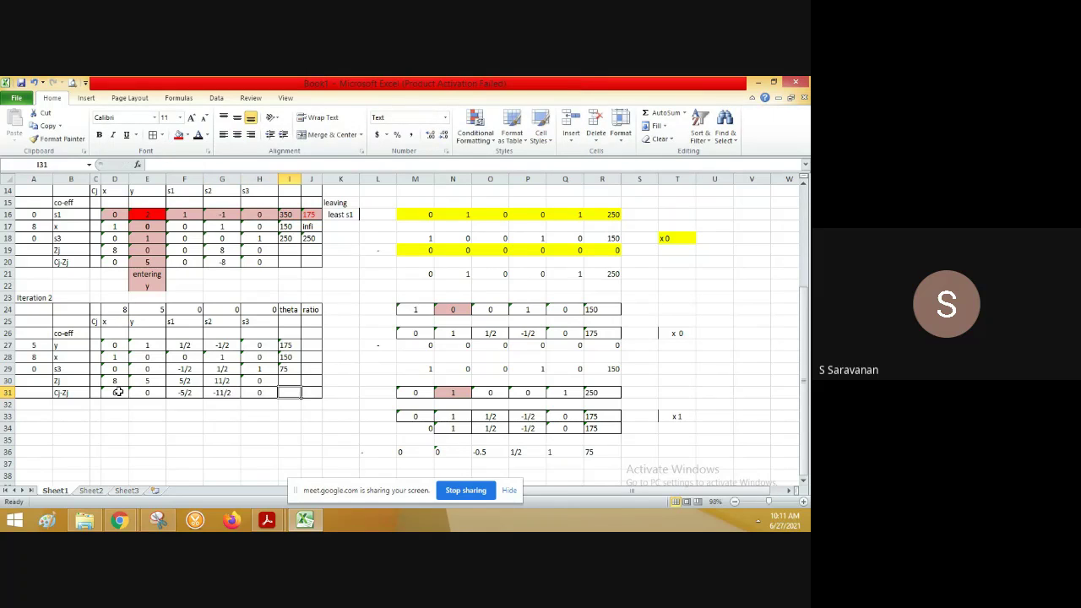
Write the optimality note "all Cj-Zj<=0" in D34 below the Iteration 2 table.
{"action": "left_click", "coordinate": [108, 425]}
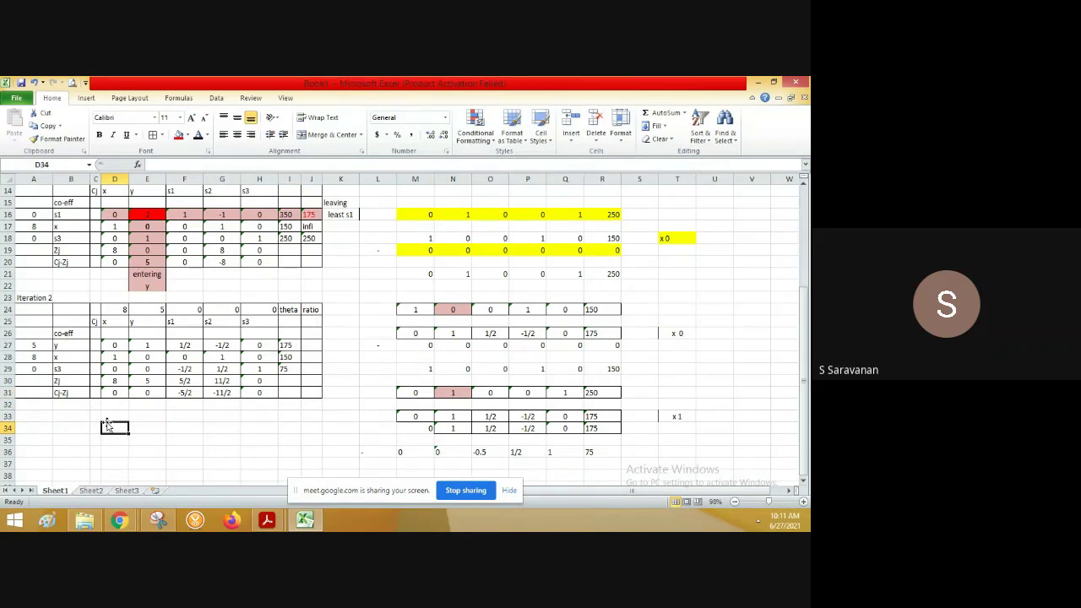
{"action": "type", "text": "all"}
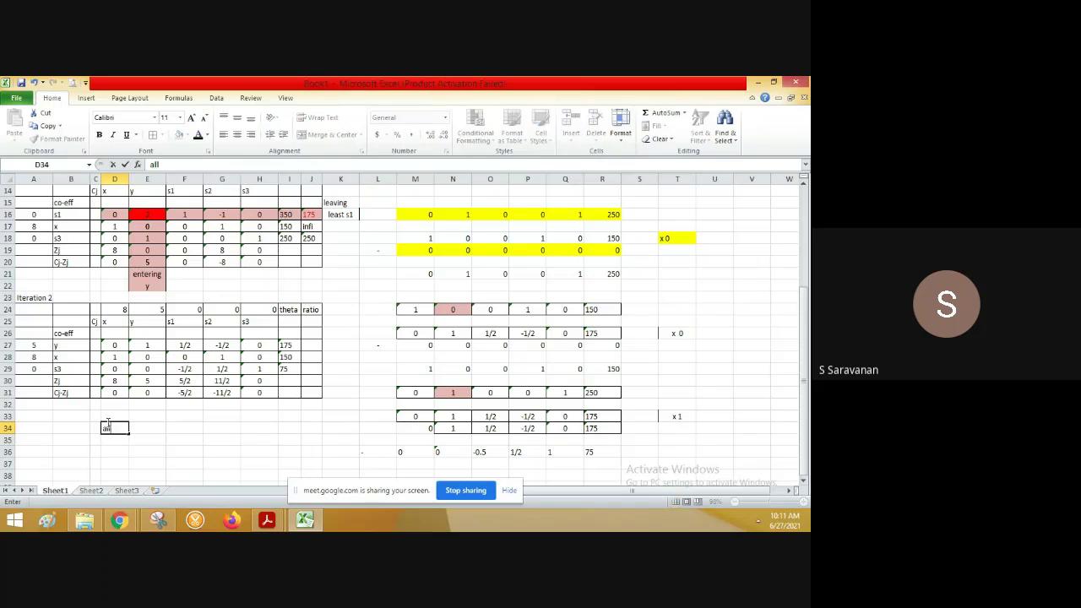
{"action": "key", "text": "BackSpace"}
{"action": "key", "text": "BackSpace"}
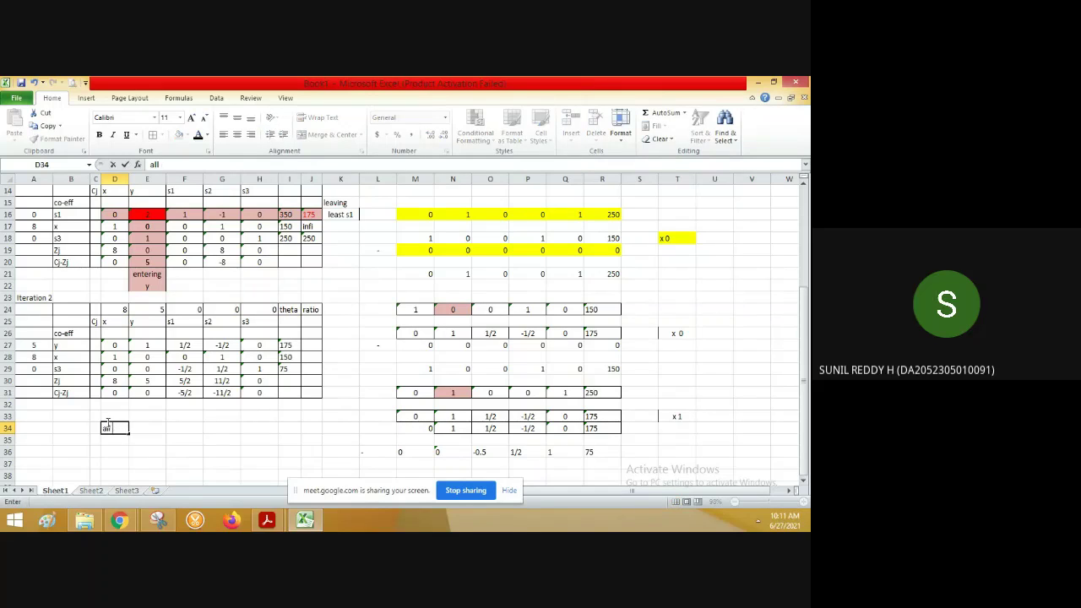
{"action": "type", "text": "Cj-"}
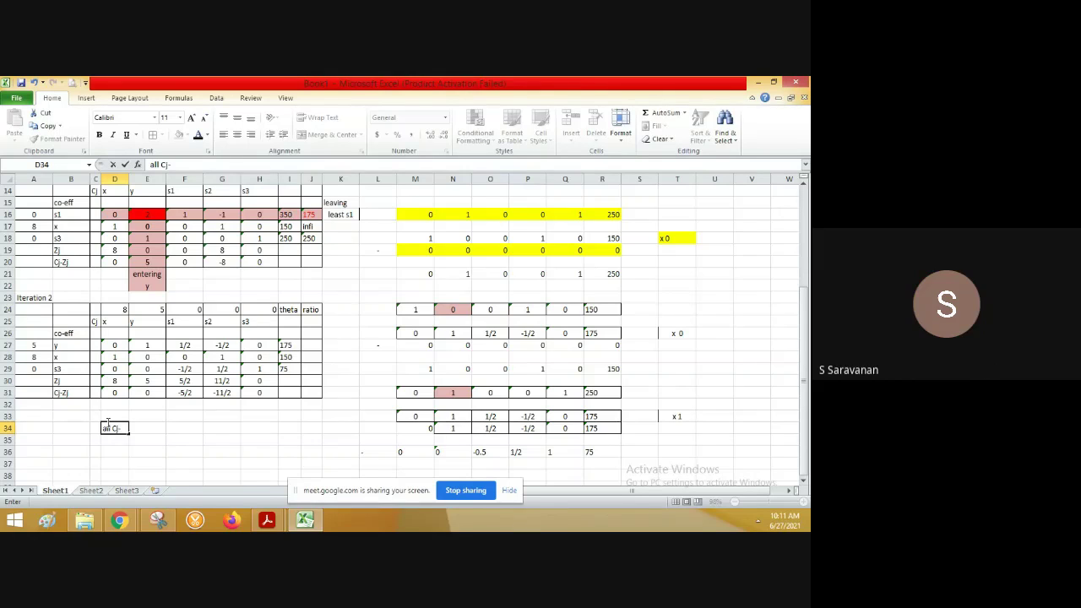
{"action": "type", "text": "Zj<=0"}
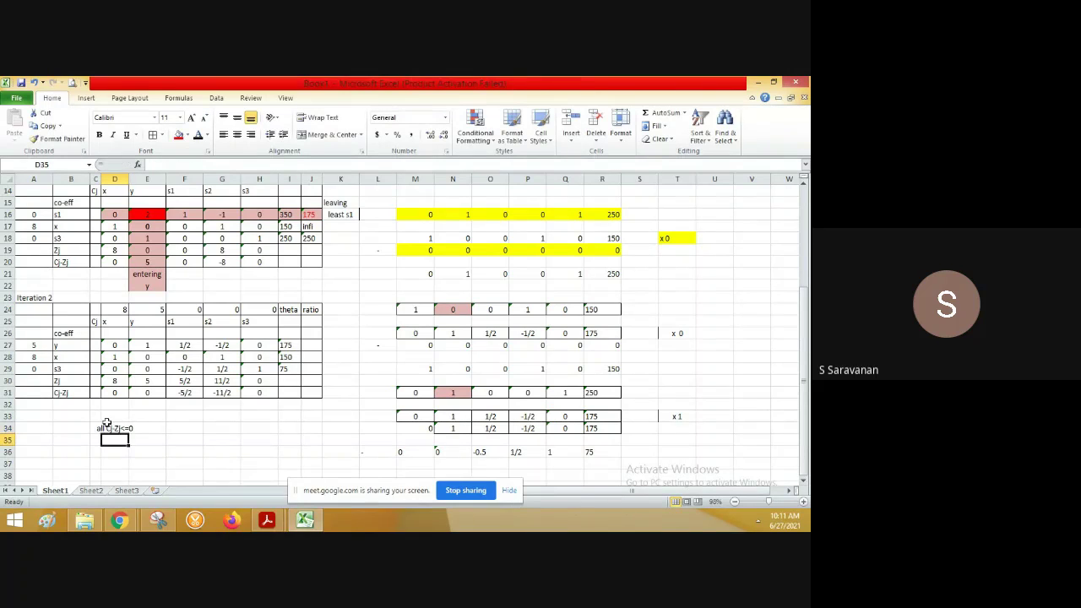
{"action": "left_click", "coordinate": [179, 451]}
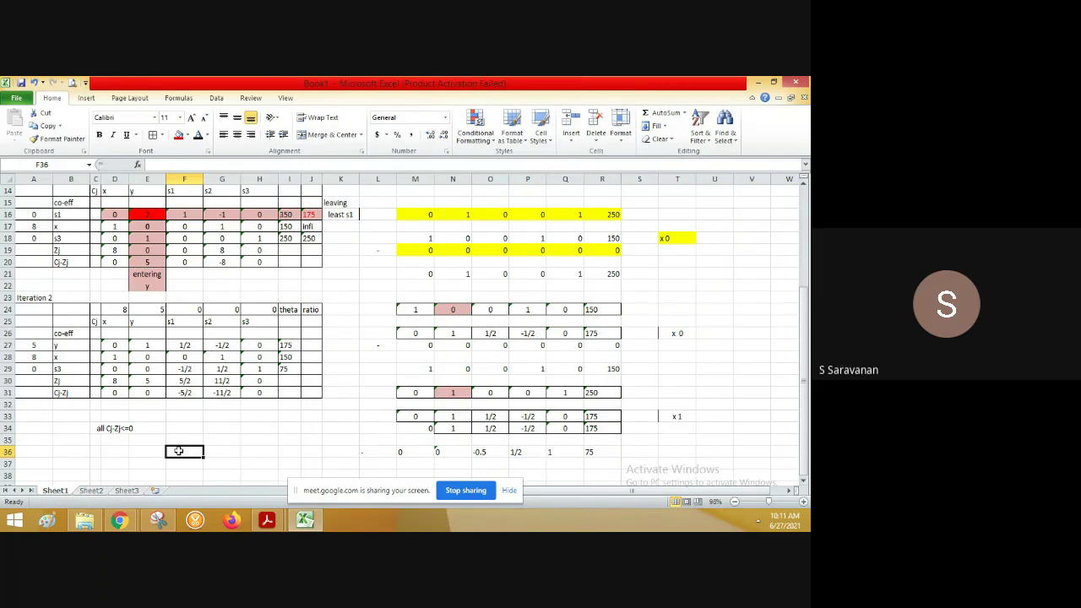
Fill the theta cell of the Iteration 2 Zj row, I30, with red and check the basis coefficients and theta values that feed it.
{"action": "left_click", "coordinate": [291, 382]}
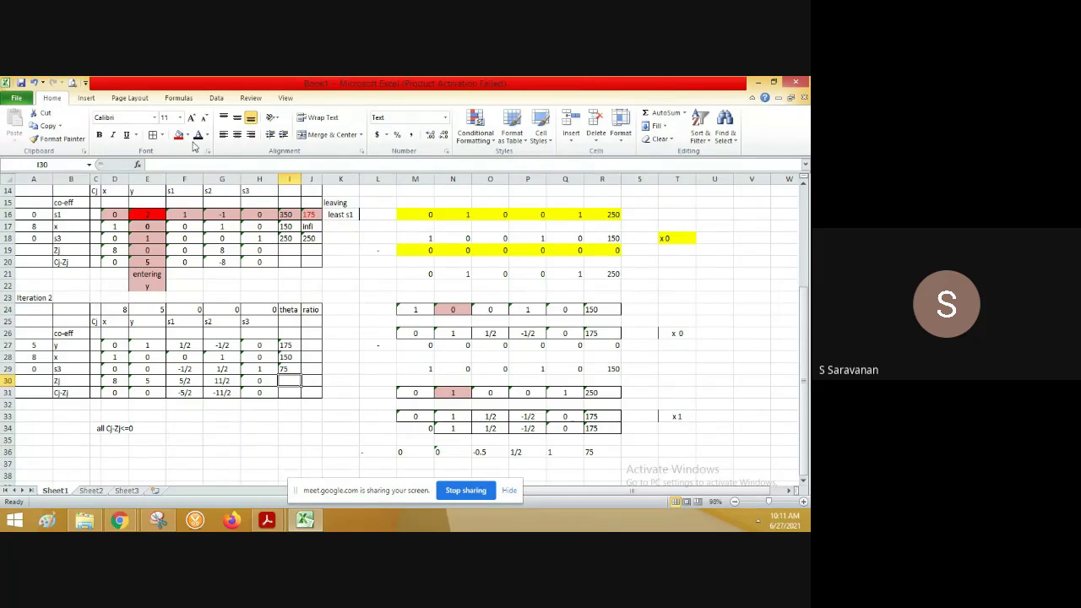
{"action": "left_click", "coordinate": [178, 136]}
{"action": "left_click", "coordinate": [291, 346]}
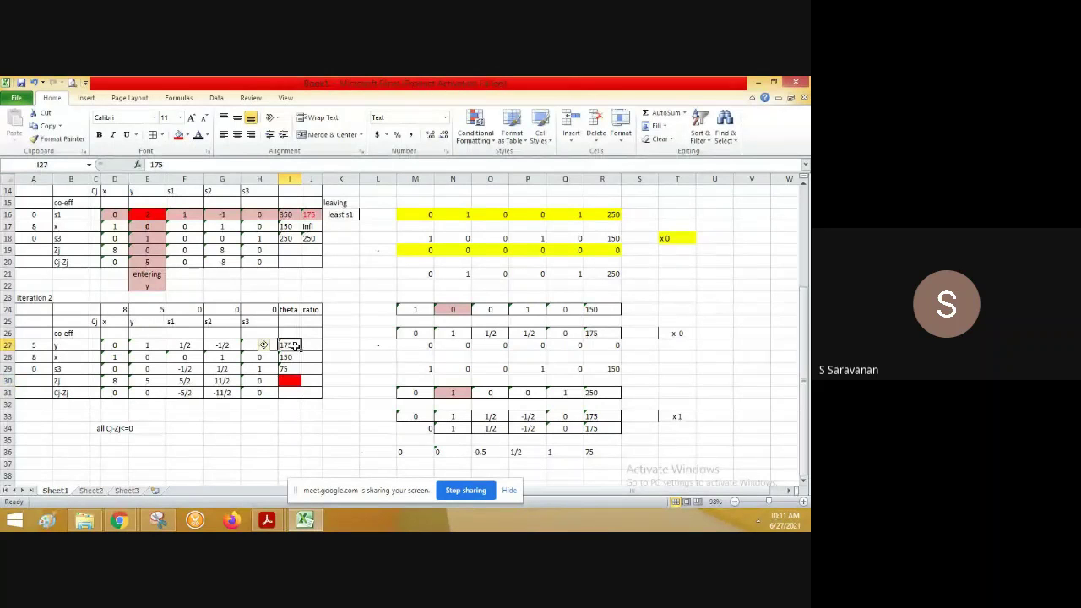
{"action": "left_click", "coordinate": [48, 358]}
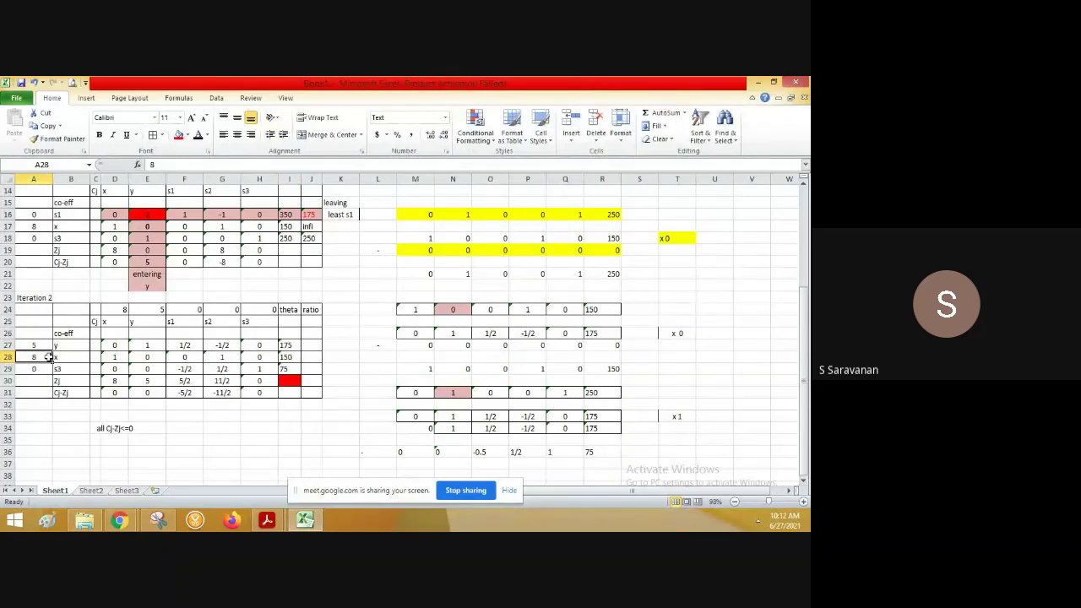
{"action": "left_click", "coordinate": [287, 356]}
{"action": "left_click", "coordinate": [338, 348]}
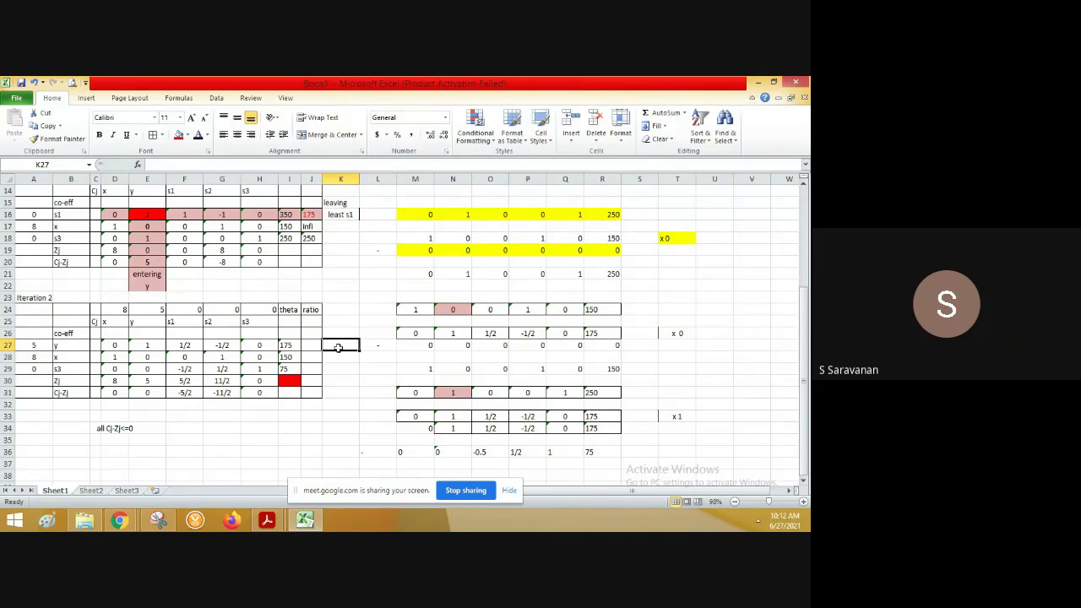
Try to calculate the objective value in I30 with the formula =A27*I27+A28*I28.
{"action": "left_click", "coordinate": [289, 380]}
{"action": "type", "text": "="}
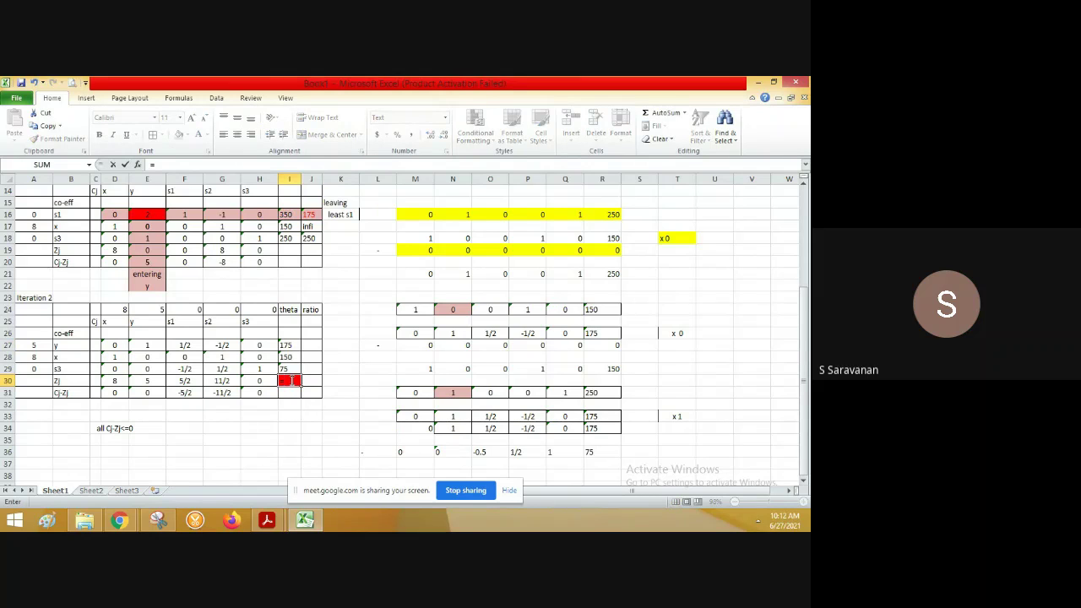
{"action": "left_click", "coordinate": [39, 344]}
{"action": "type", "text": "*"}
{"action": "left_click", "coordinate": [290, 346]}
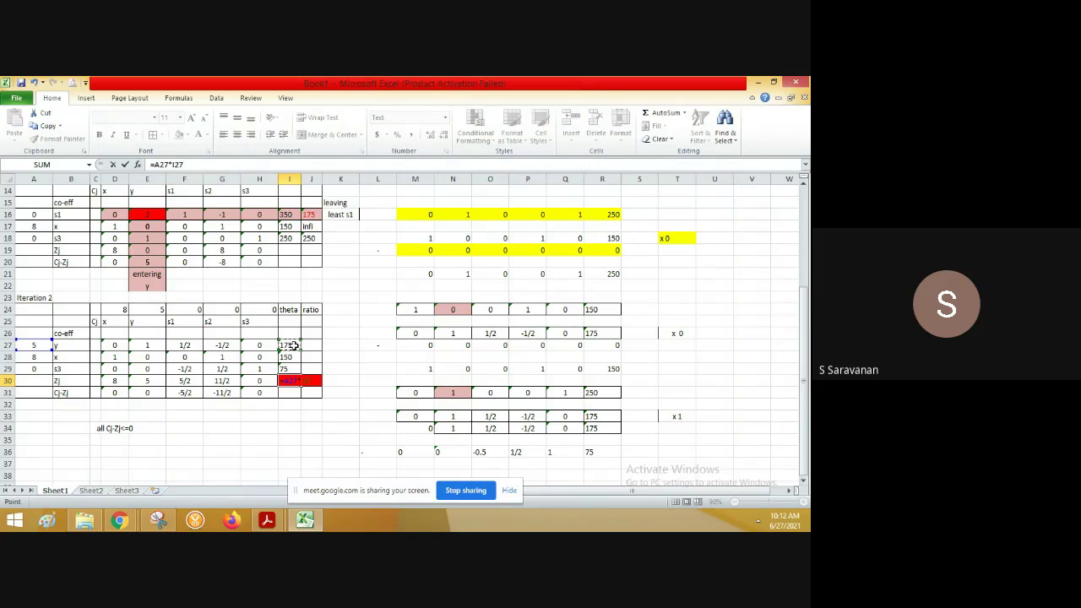
{"action": "type", "text": "+"}
{"action": "left_click", "coordinate": [41, 356]}
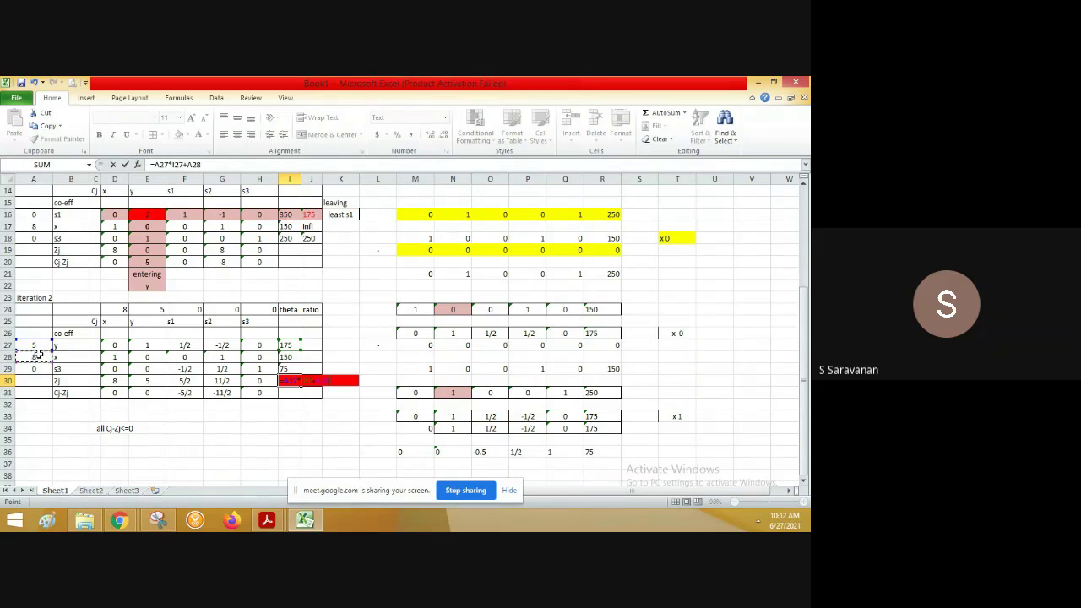
{"action": "type", "text": "*"}
{"action": "left_click", "coordinate": [288, 358]}
{"action": "key", "text": "Return"}
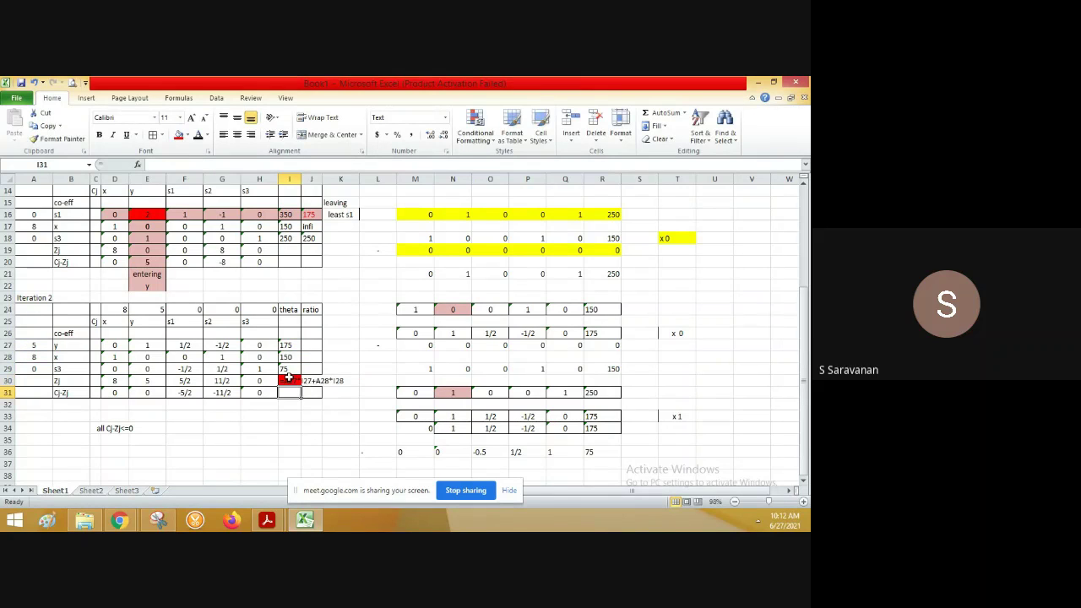
Replace the formula in the Iteration 2 Zj row's theta cell, I30, with the objective value 2075.
{"action": "left_click", "coordinate": [288, 380]}
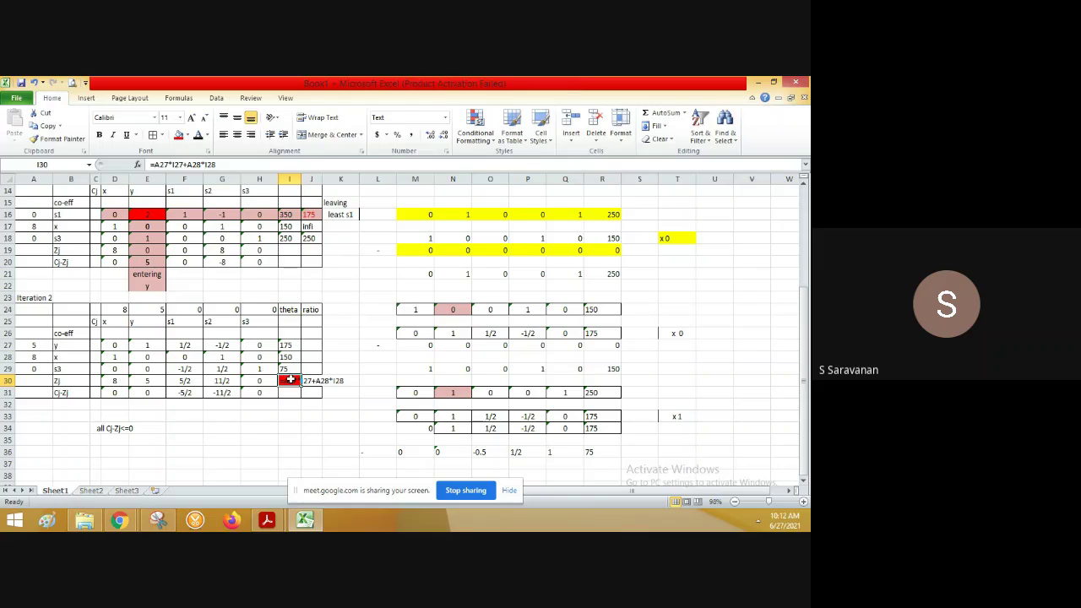
{"action": "type", "text": "2075"}
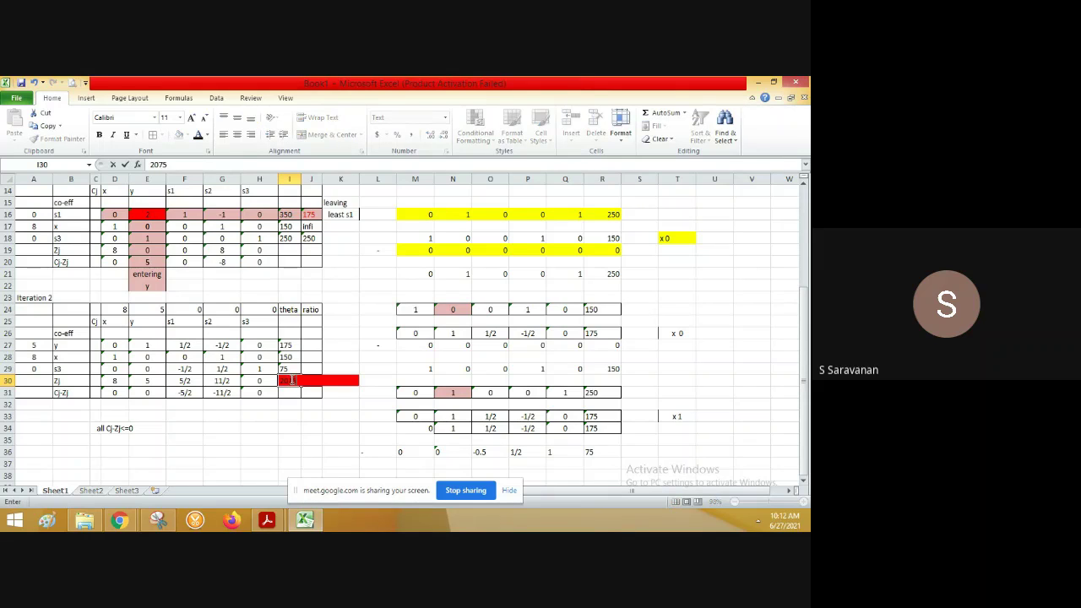
{"action": "key", "text": "Return"}
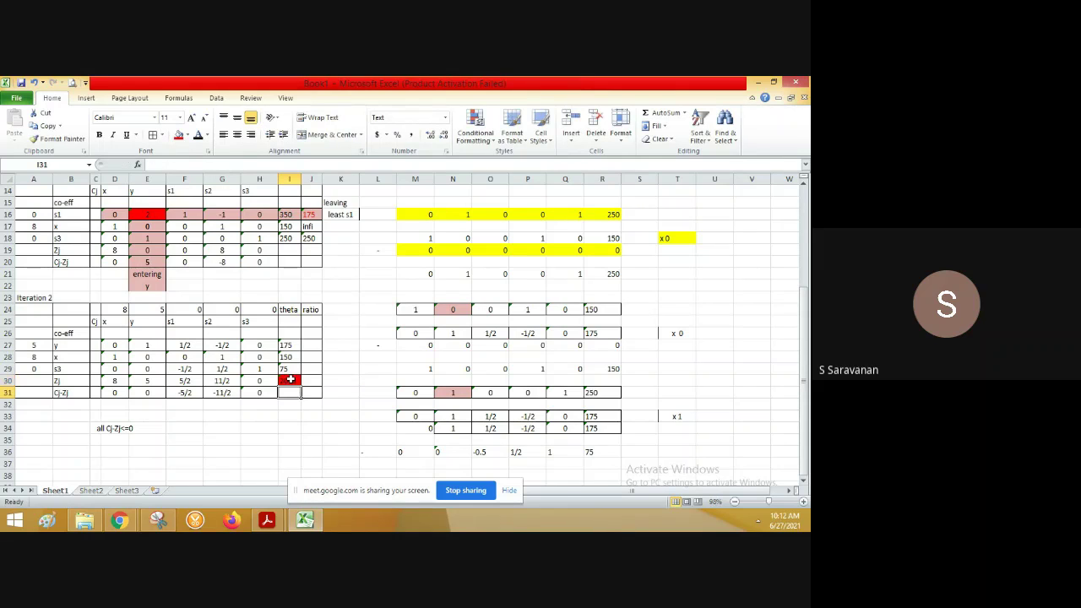
Start the answer block below the Iteration 2 table with ANS, max z and 2075 in F35:H35.
{"action": "left_click", "coordinate": [195, 443]}
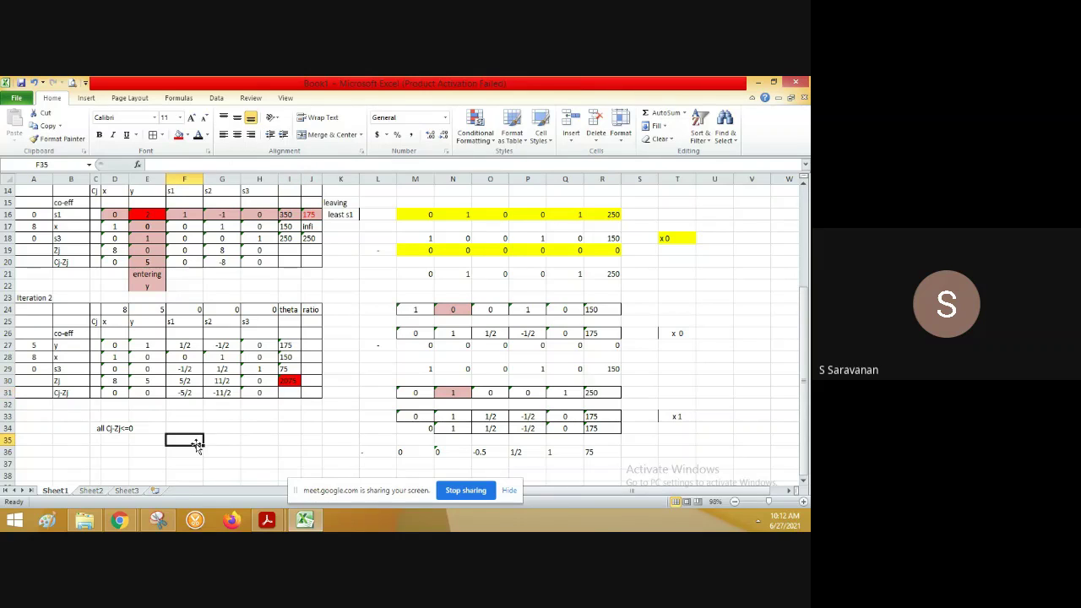
{"action": "type", "text": "ANS"}
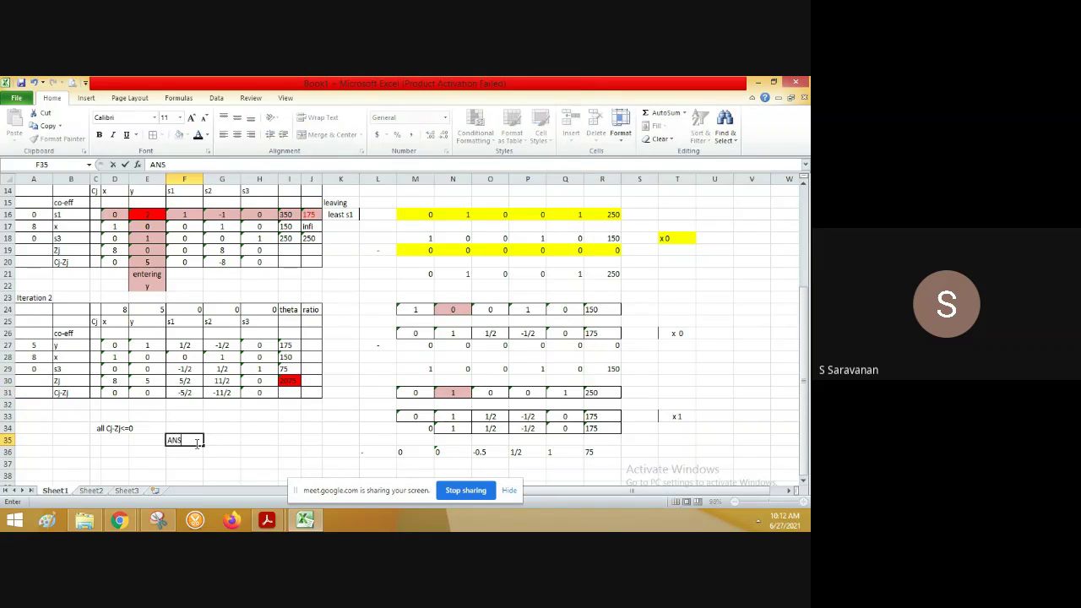
{"action": "key", "text": "Tab"}
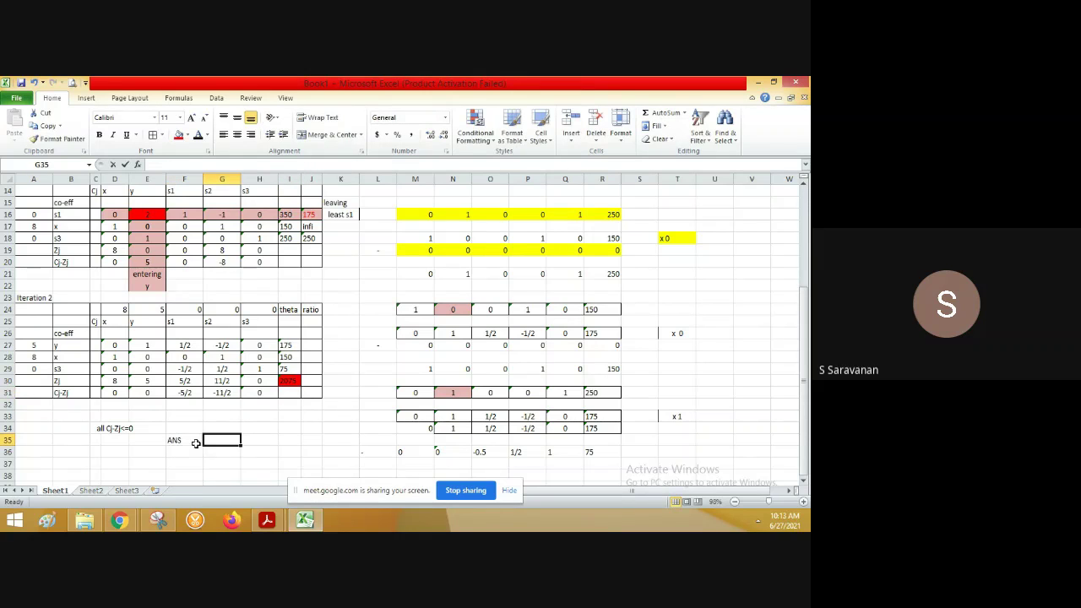
{"action": "type", "text": "max z"}
{"action": "key", "text": "Tab"}
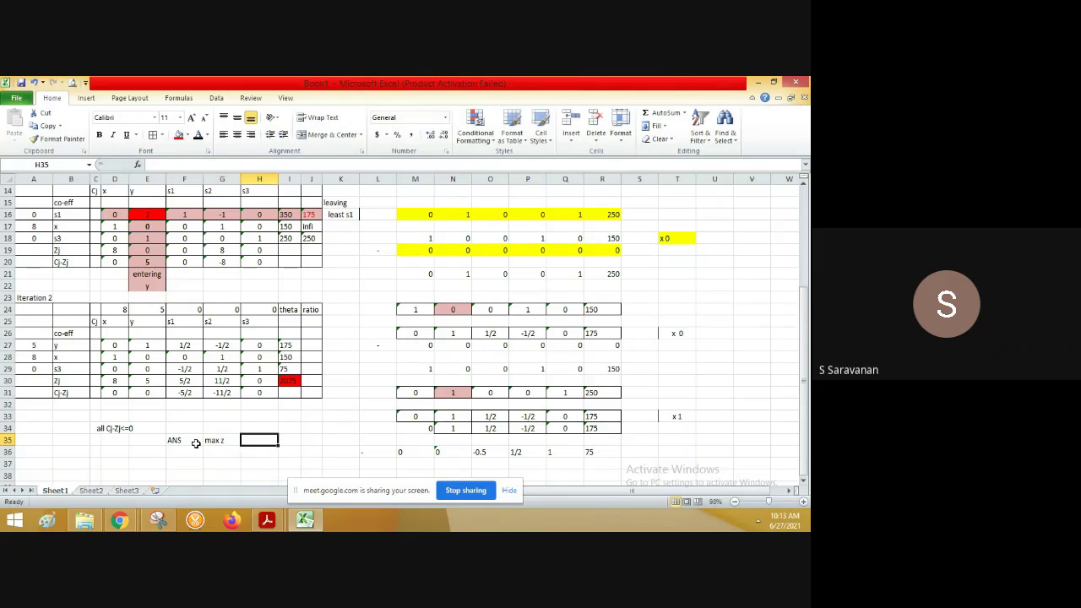
{"action": "type", "text": "20"}
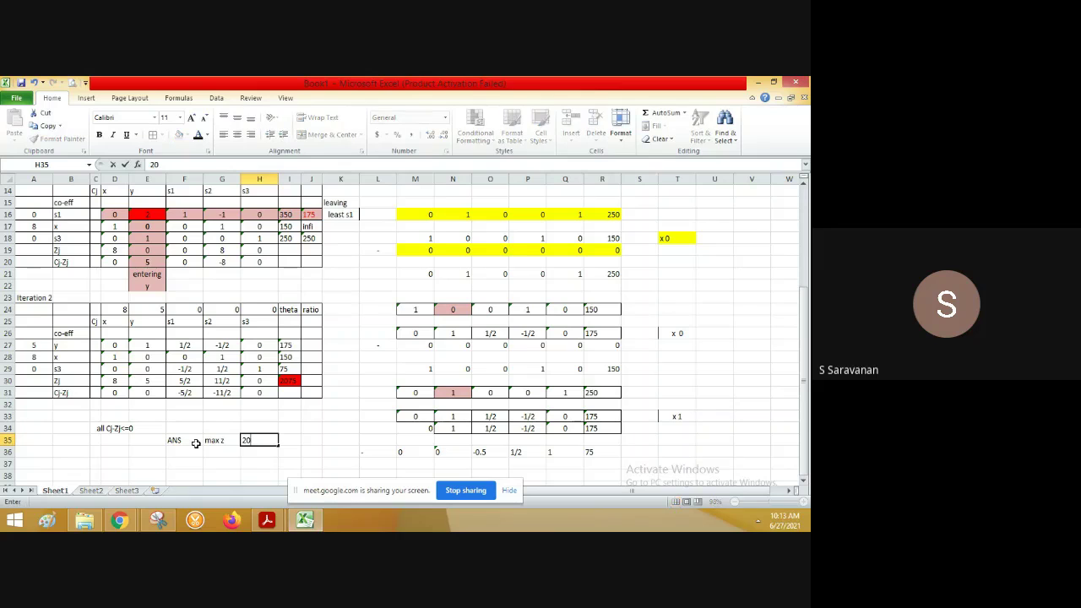
{"action": "type", "text": "75"}
{"action": "key", "text": "Return"}
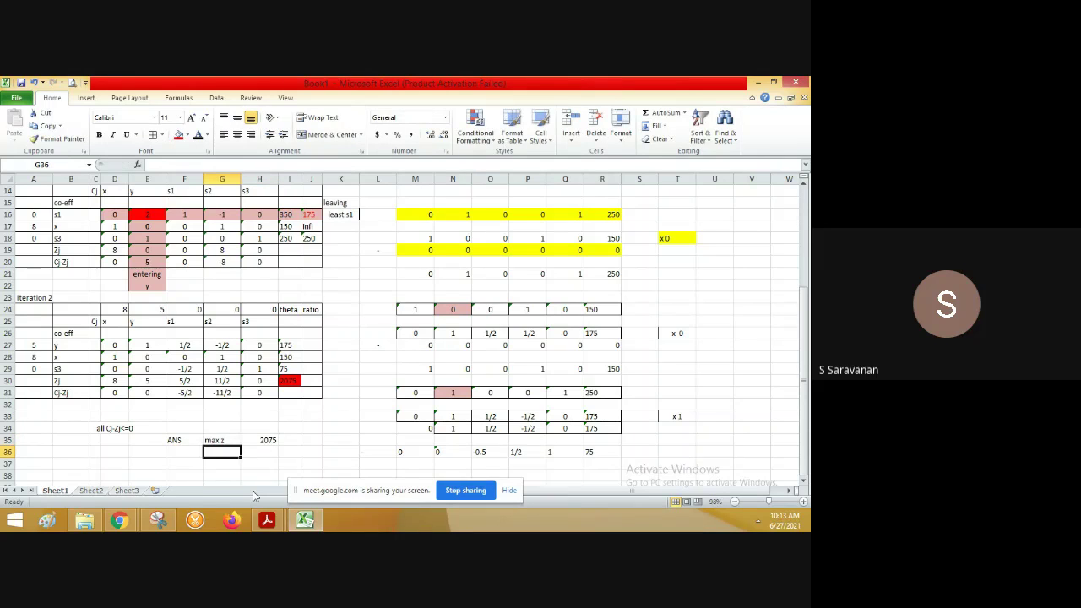
Add the optimal variable values under max z in G36:H37: x as 150 and y as 175.
{"action": "type", "text": "x"}
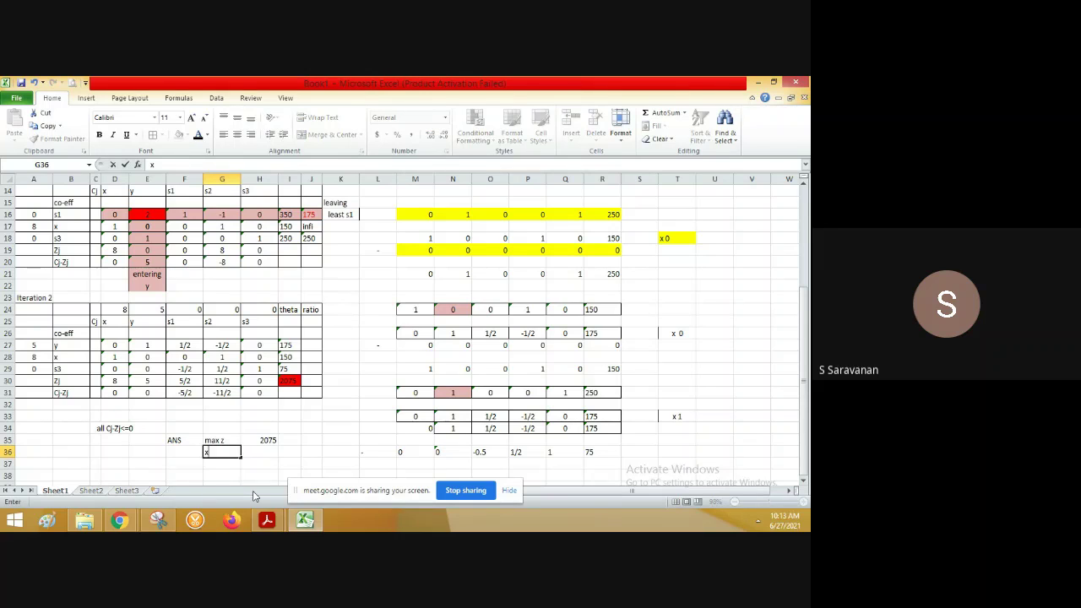
{"action": "key", "text": "Tab"}
{"action": "type", "text": "150"}
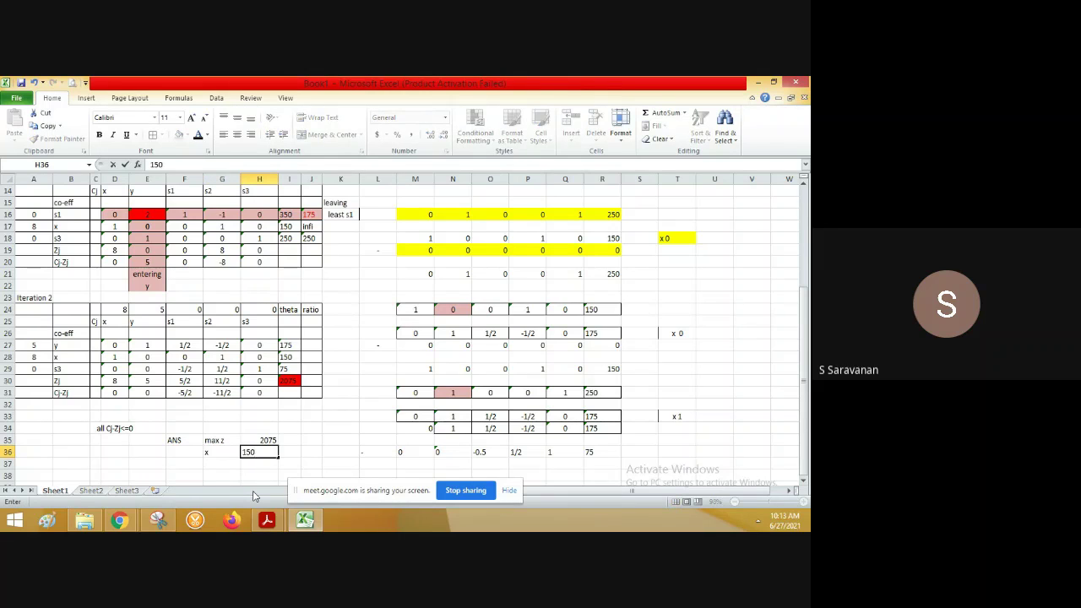
{"action": "key", "text": "Return"}
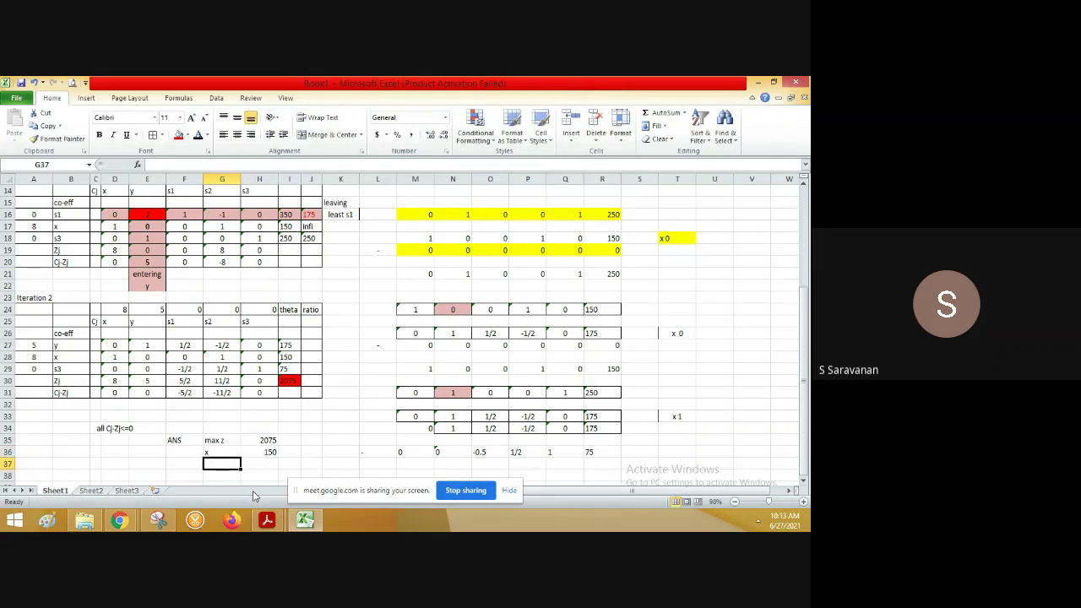
{"action": "type", "text": "y"}
{"action": "key", "text": "Tab"}
{"action": "type", "text": "1"}
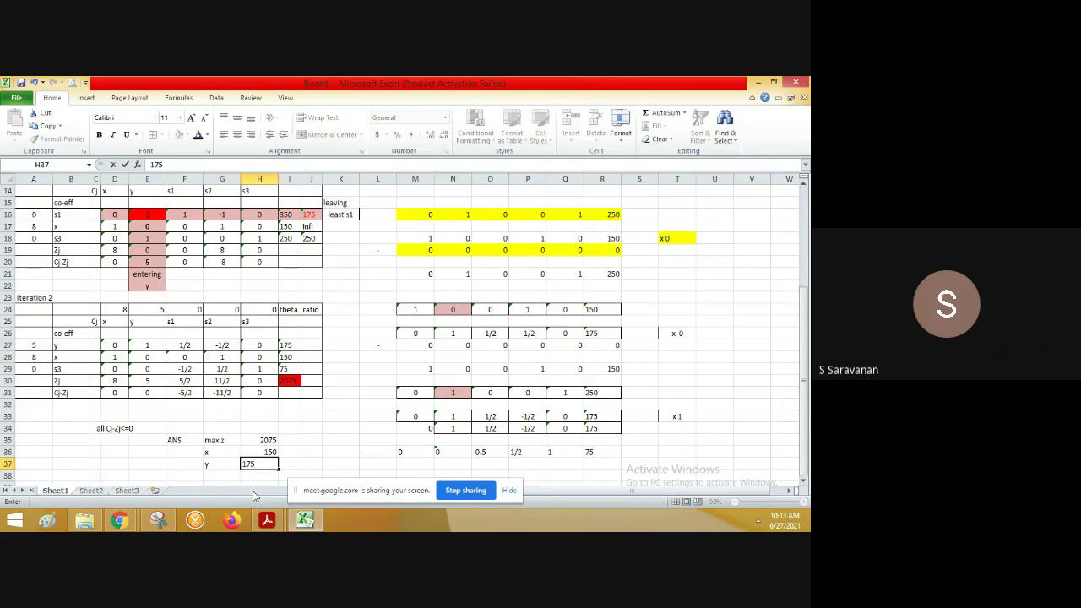
{"action": "key", "text": "Return"}
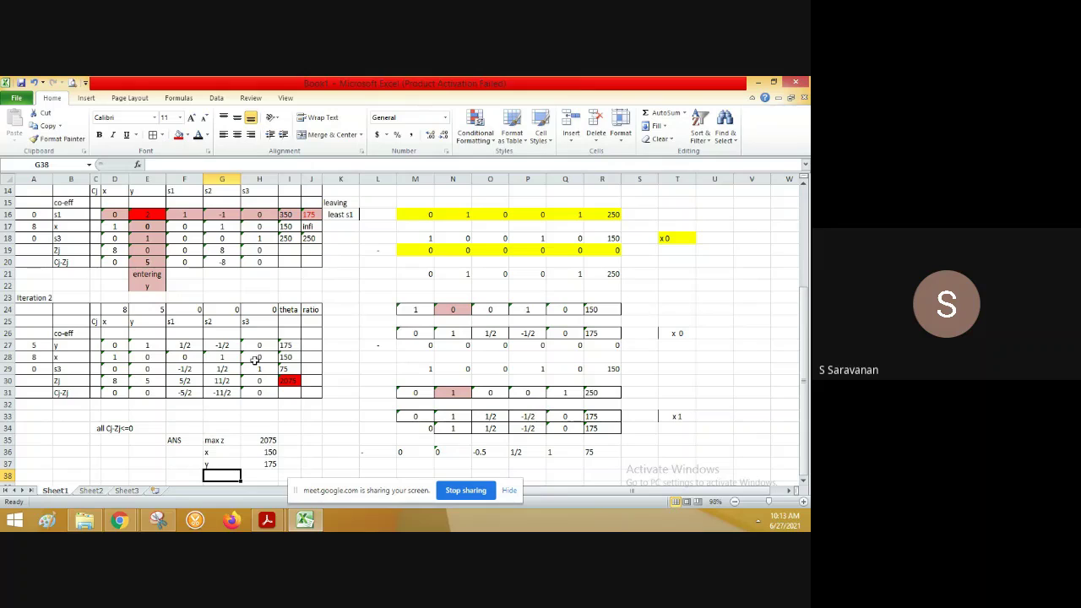
Compare the theta values of the y and x rows in I27:I28 with the recorded answer for x in H36.
{"action": "left_click", "coordinate": [291, 344]}
{"action": "mouse_move", "coordinate": [292, 345]}
{"action": "left_mouse_down"}
{"action": "mouse_move", "coordinate": [73, 344]}
{"action": "mouse_move", "coordinate": [281, 345]}
{"action": "mouse_move", "coordinate": [75, 360]}
{"action": "mouse_move", "coordinate": [297, 357]}
{"action": "left_mouse_up"}
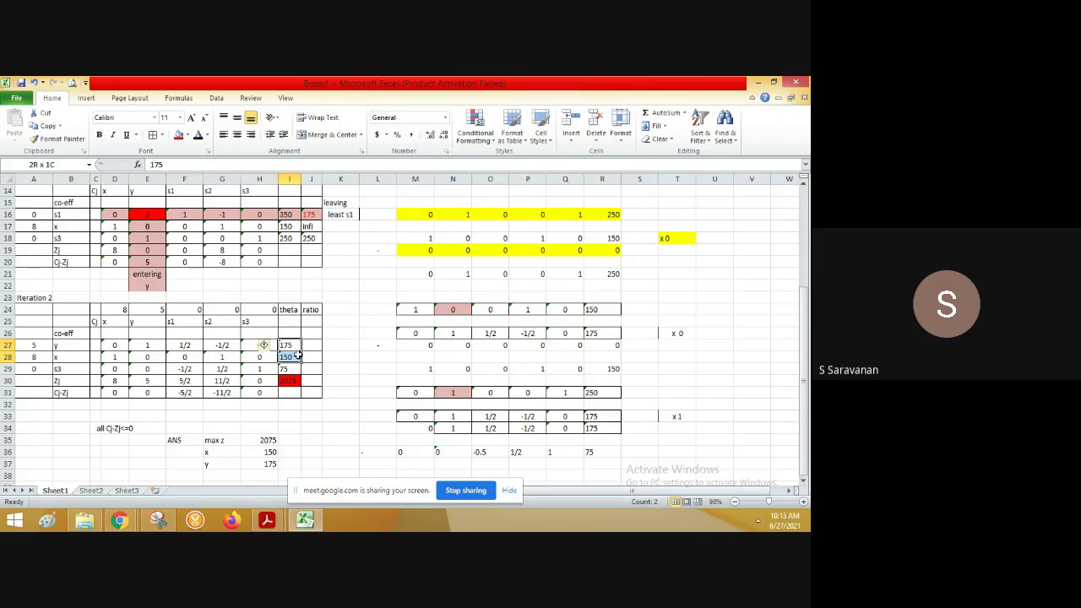
{"action": "left_click_drag", "start_coordinate": [297, 357], "coordinate": [295, 357]}
{"action": "left_click", "coordinate": [267, 454]}
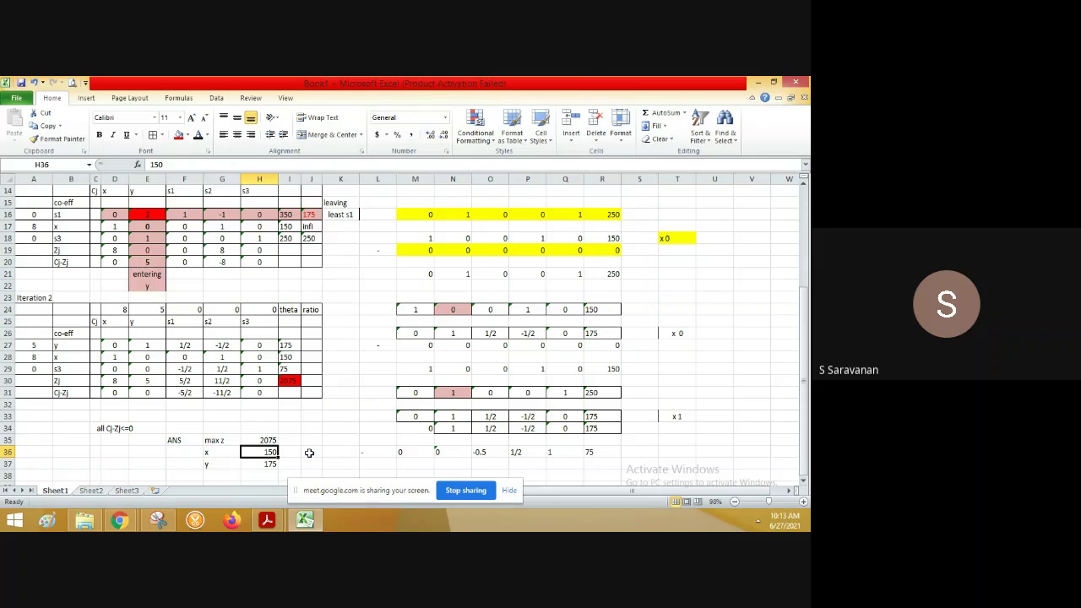
Review the worked simplex tables from the answer block back to the initial table at row 1.
{"action": "key", "text": "Up"}
{"action": "key", "text": "Up"}
{"action": "key", "text": "Up"}
{"action": "key", "text": "Up"}
{"action": "key", "text": "Up"}
{"action": "key", "text": "Up"}
{"action": "key", "text": "Up"}
{"action": "key", "text": "Up"}
{"action": "key", "text": "Up"}
{"action": "key", "text": "Up"}
{"action": "key", "text": "Up"}
{"action": "key", "text": "Up"}
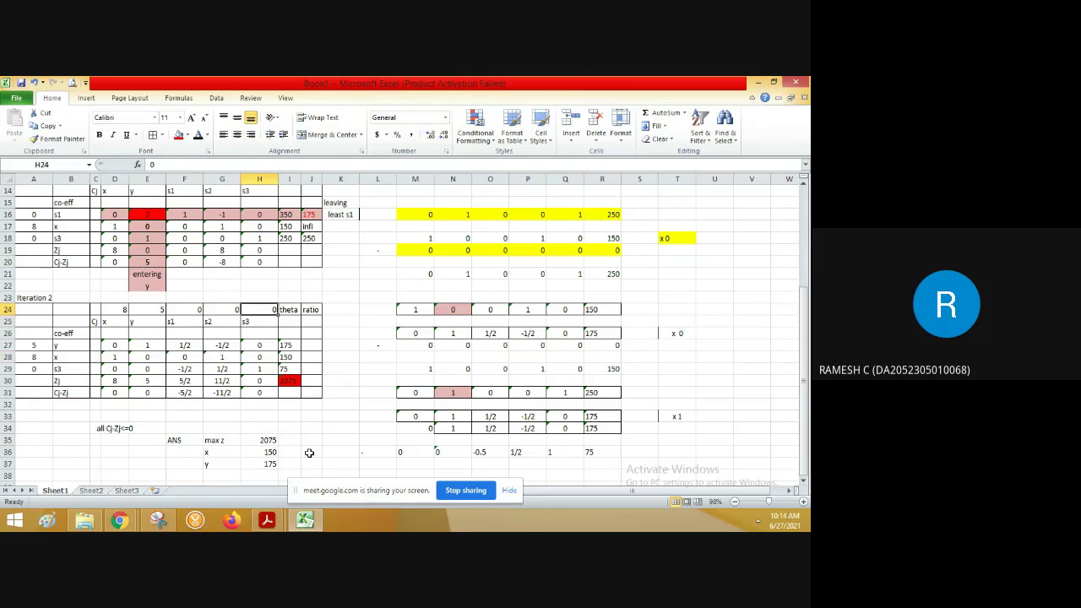
{"action": "key", "text": "Up"}
{"action": "key", "text": "Up"}
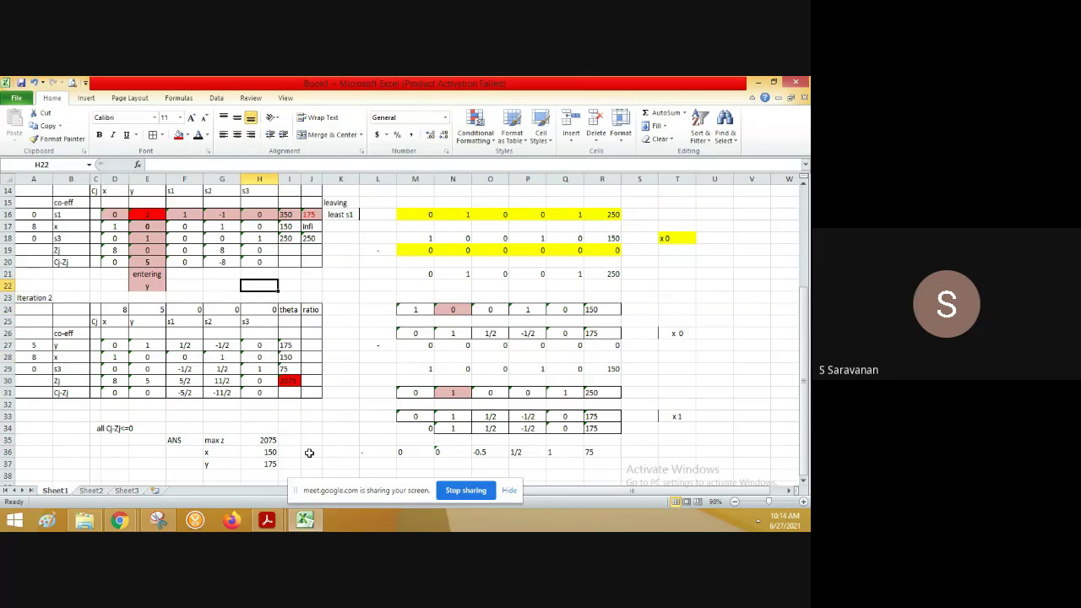
{"action": "key", "text": "Up"}
{"action": "key", "text": "Up"}
{"action": "key", "text": "Up"}
{"action": "key", "text": "Up"}
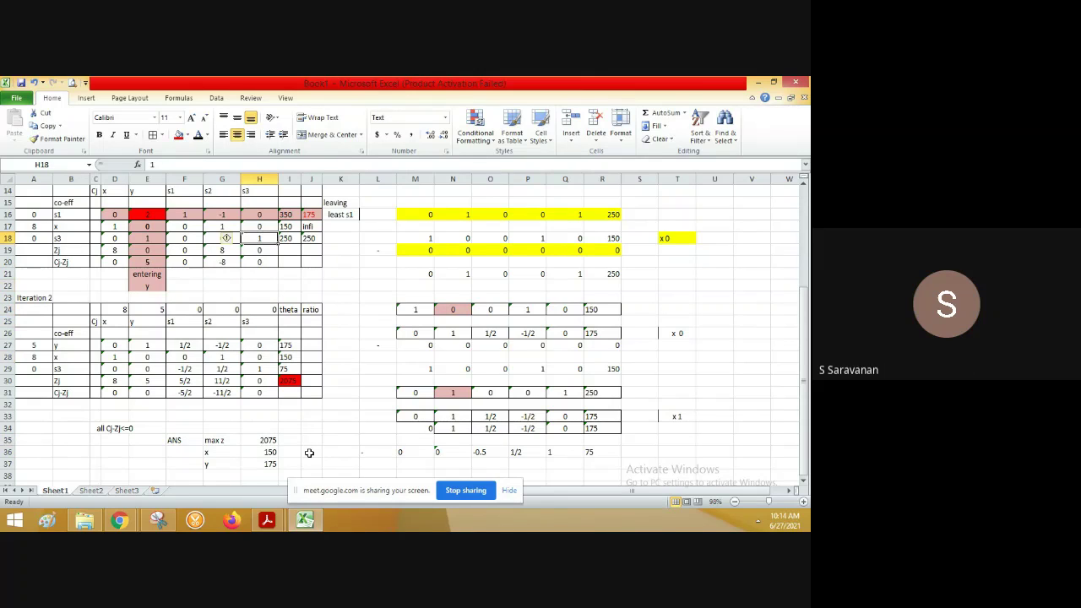
{"action": "key", "text": "Up"}
{"action": "key", "text": "Up"}
{"action": "key", "text": "Up"}
{"action": "key", "text": "Up"}
{"action": "key", "text": "Up"}
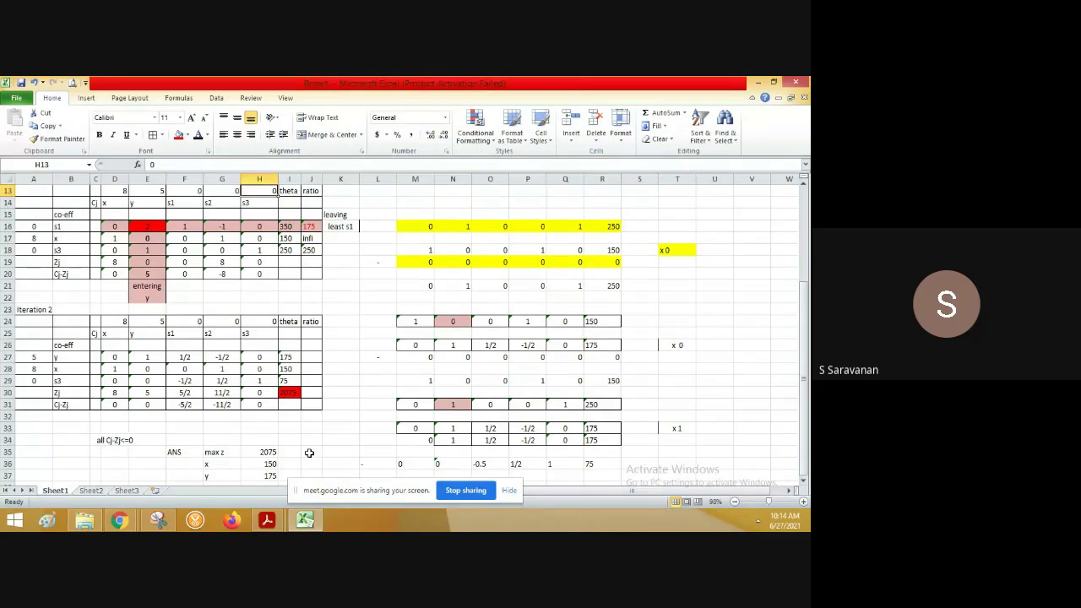
{"action": "key", "text": "Up"}
{"action": "key", "text": "Up"}
{"action": "key", "text": "Up"}
{"action": "key", "text": "Up"}
{"action": "key", "text": "Up"}
{"action": "key", "text": "Up"}
{"action": "key", "text": "Up"}
{"action": "key", "text": "Up"}
{"action": "key", "text": "Up"}
{"action": "key", "text": "Up"}
{"action": "key", "text": "Up"}
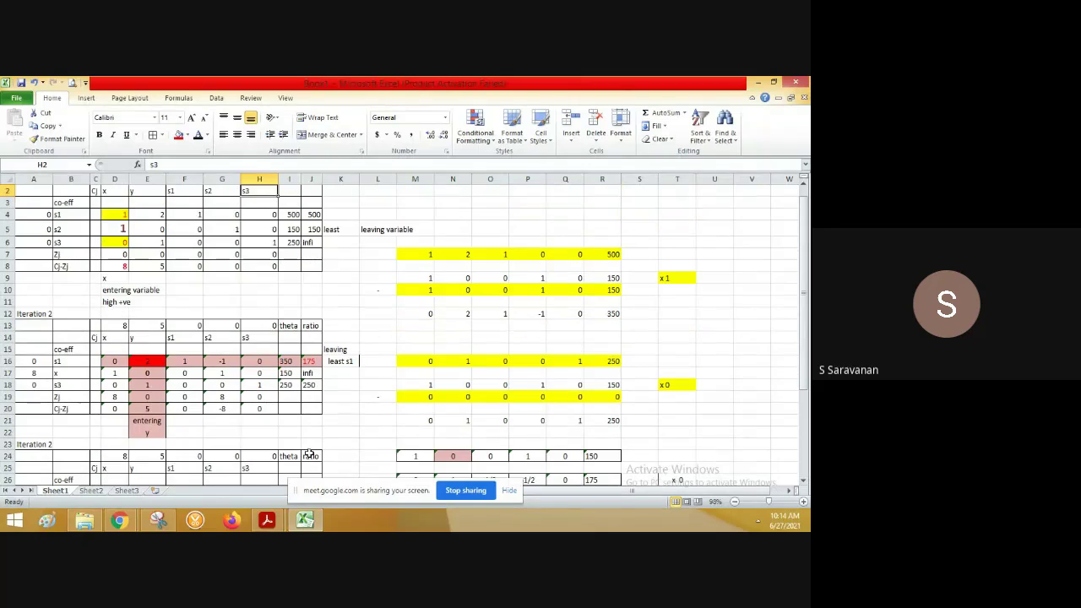
{"action": "key", "text": "Up"}
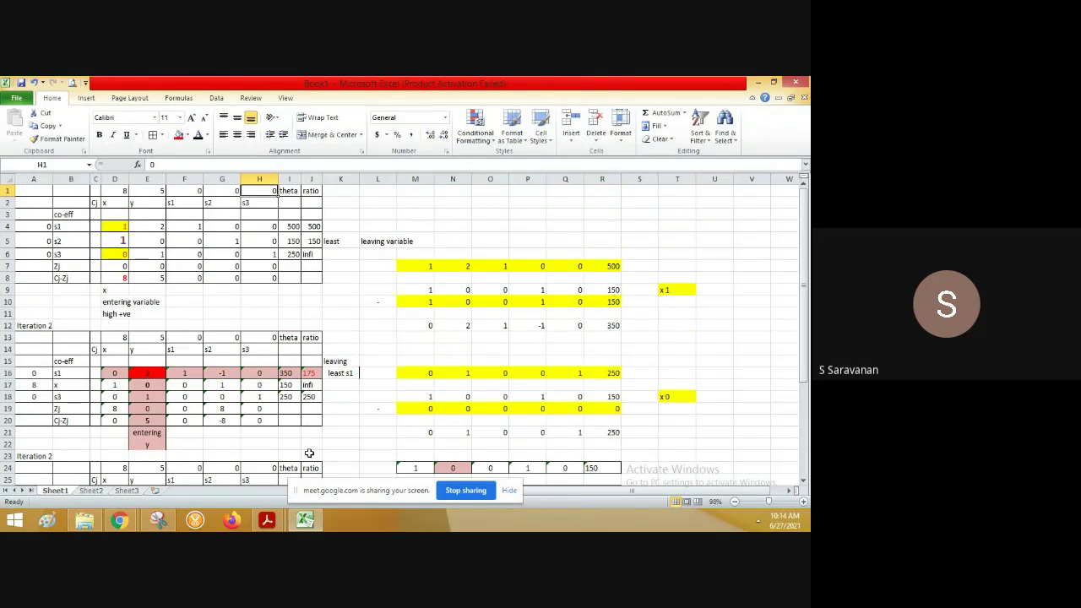